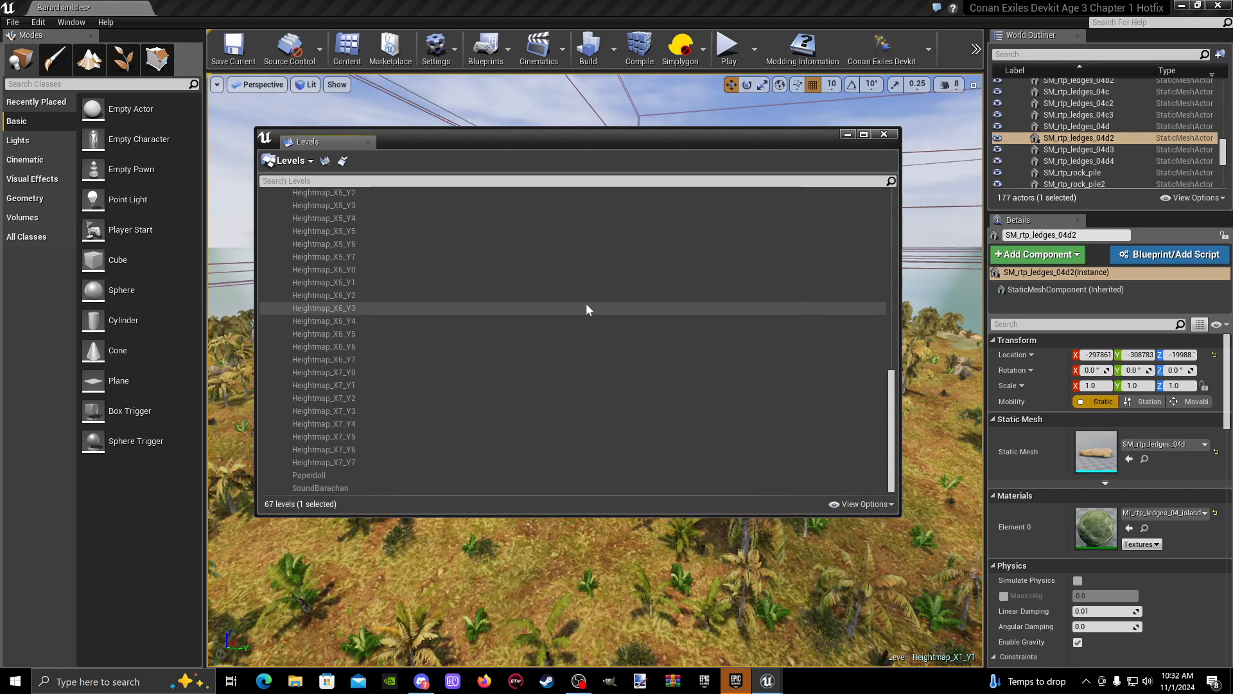
- Reposition the Levels window and make it narrower so that more of the viewport is exposed
scroll(586, 309, "up", 5)
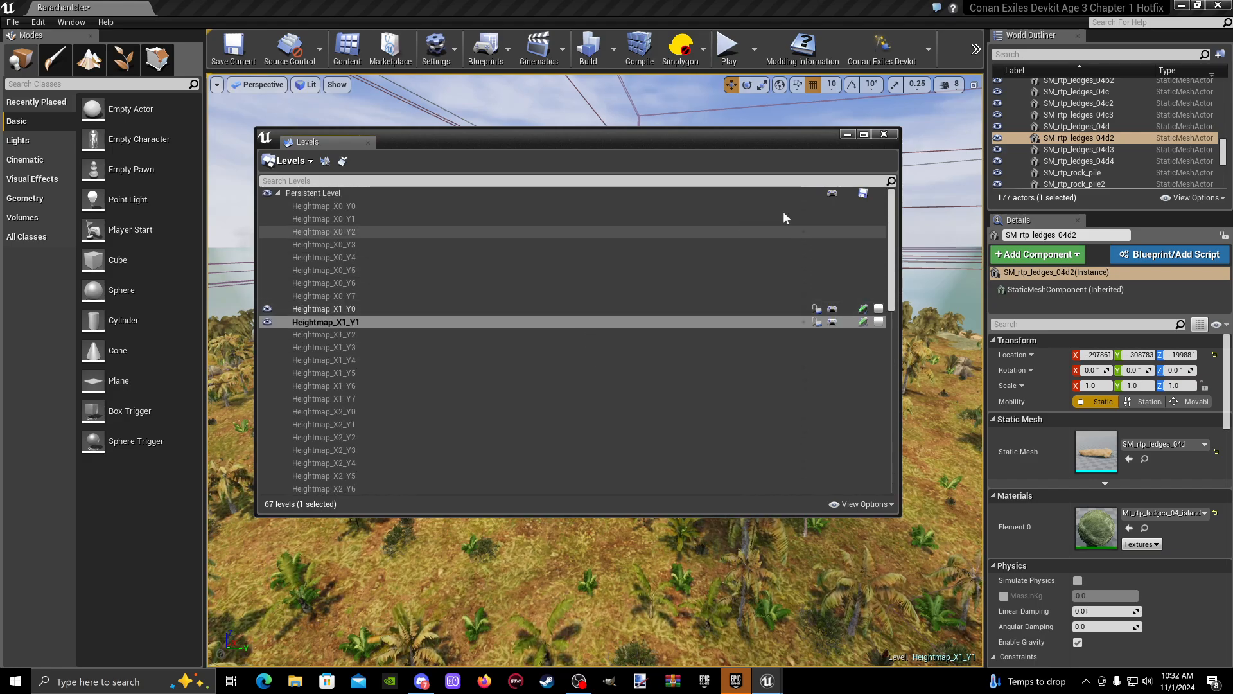
left_click_drag(698, 139, 671, 128)
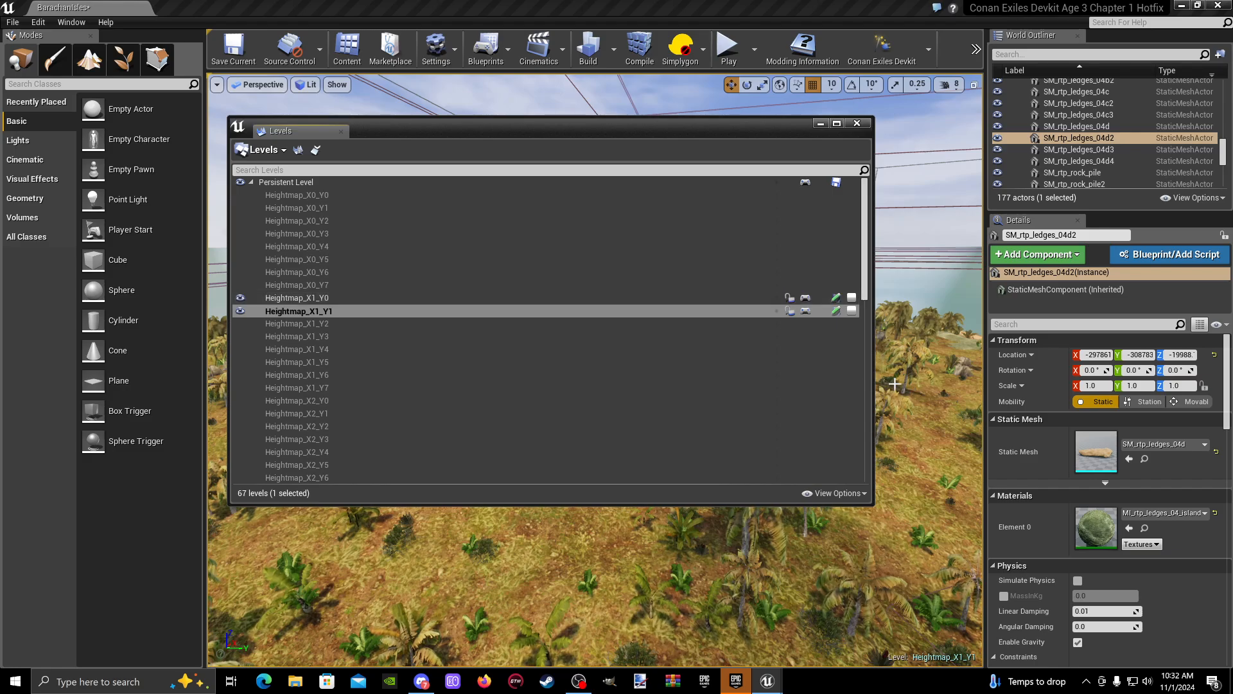
left_click_drag(872, 372, 609, 369)
left_click_drag(426, 119, 440, 123)
- Look at the world composition view and the level details of Heightmap_X1_Y1, then close both
left_click(328, 158)
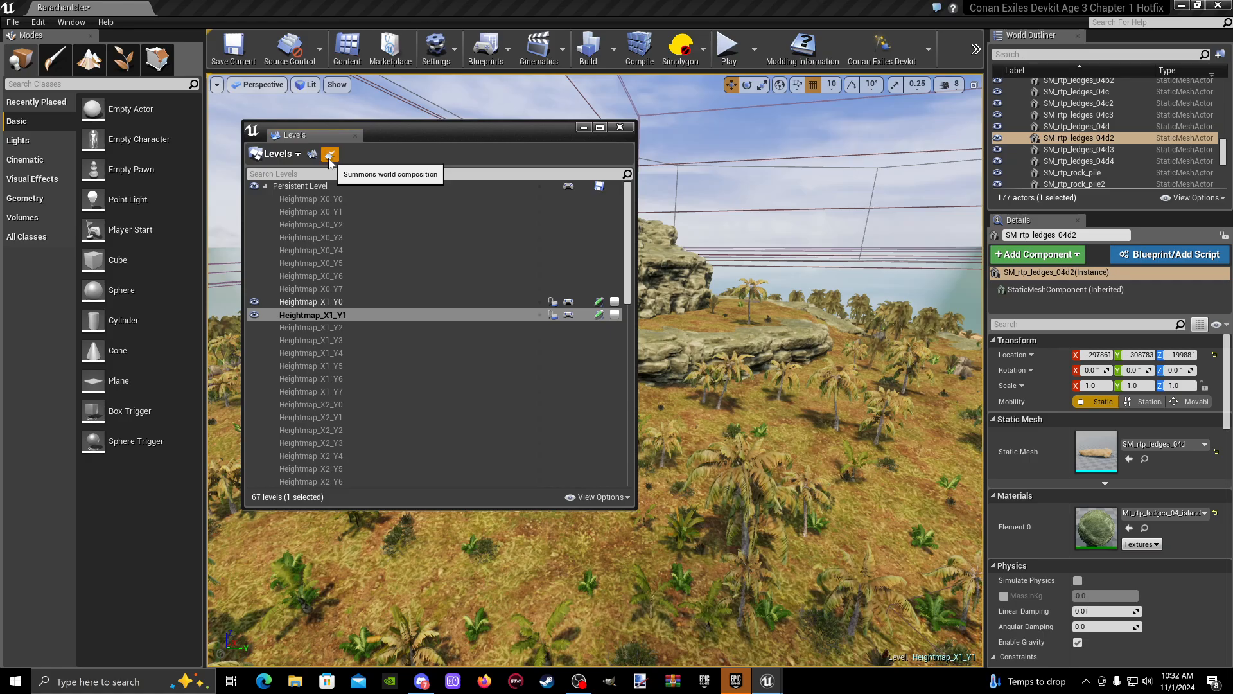
left_click(922, 147)
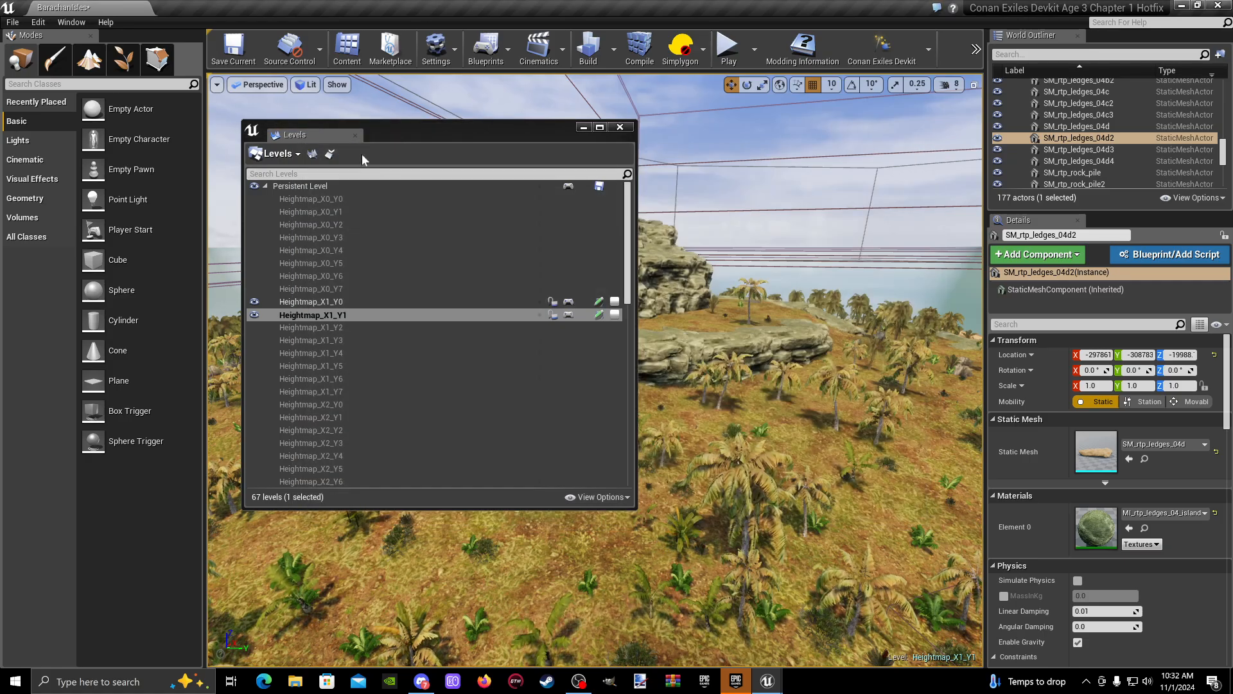
left_click(313, 154)
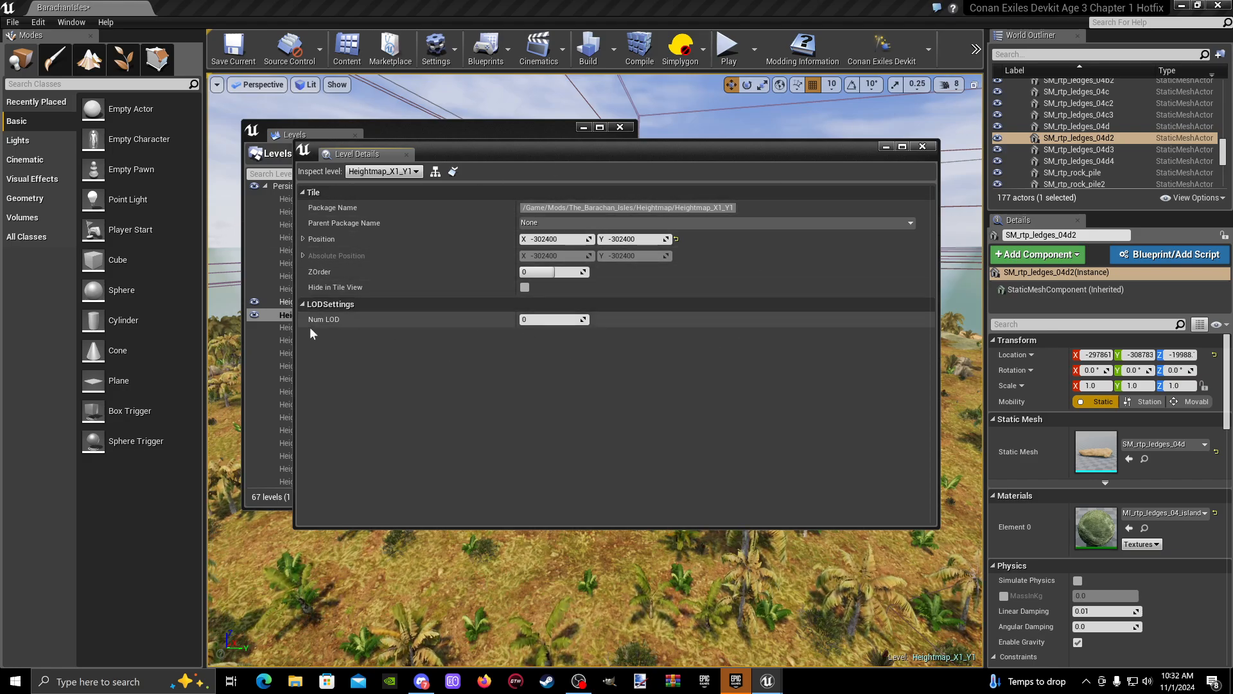
left_click(922, 146)
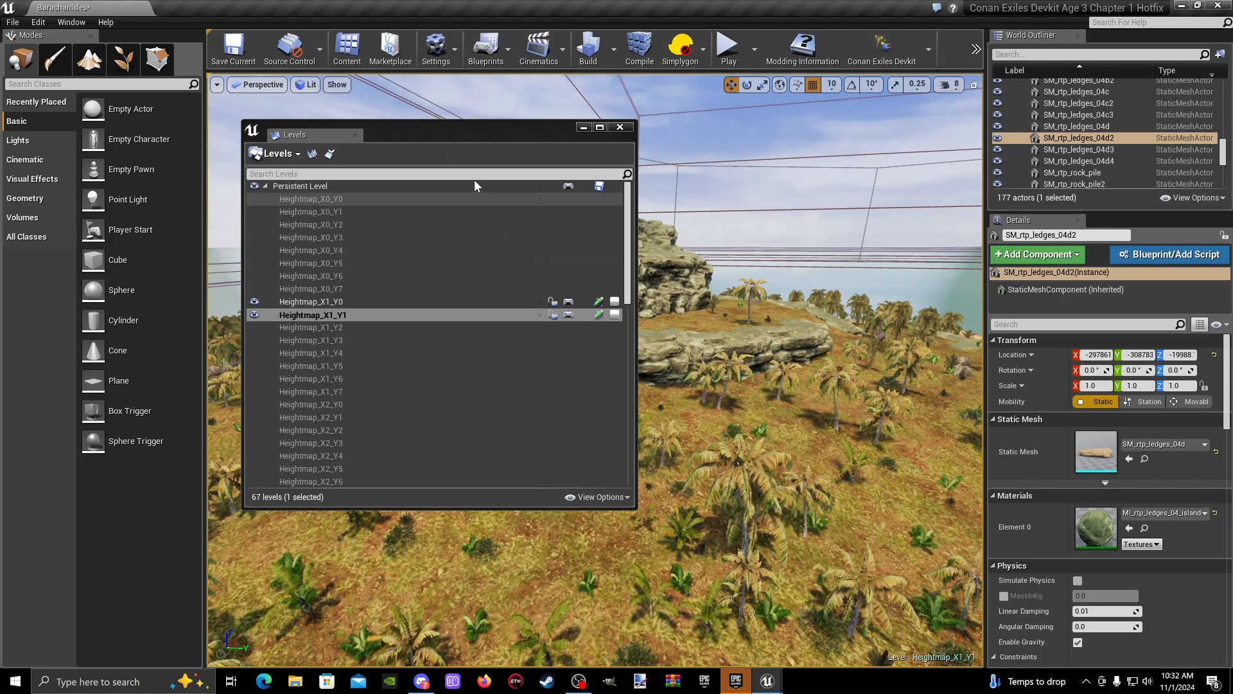
left_click_drag(457, 129, 473, 127)
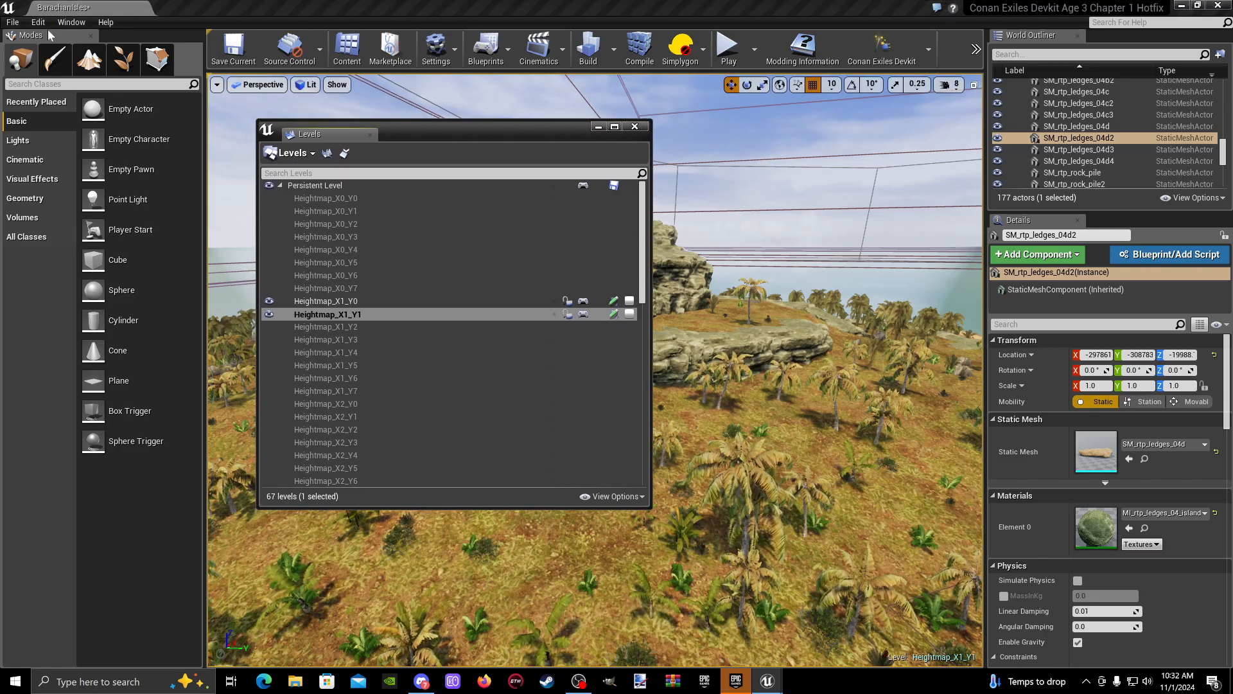
- Create a new level from the Empty Level template without saving the modified heightmap levels, and minimize the Levels window
left_click(8, 24)
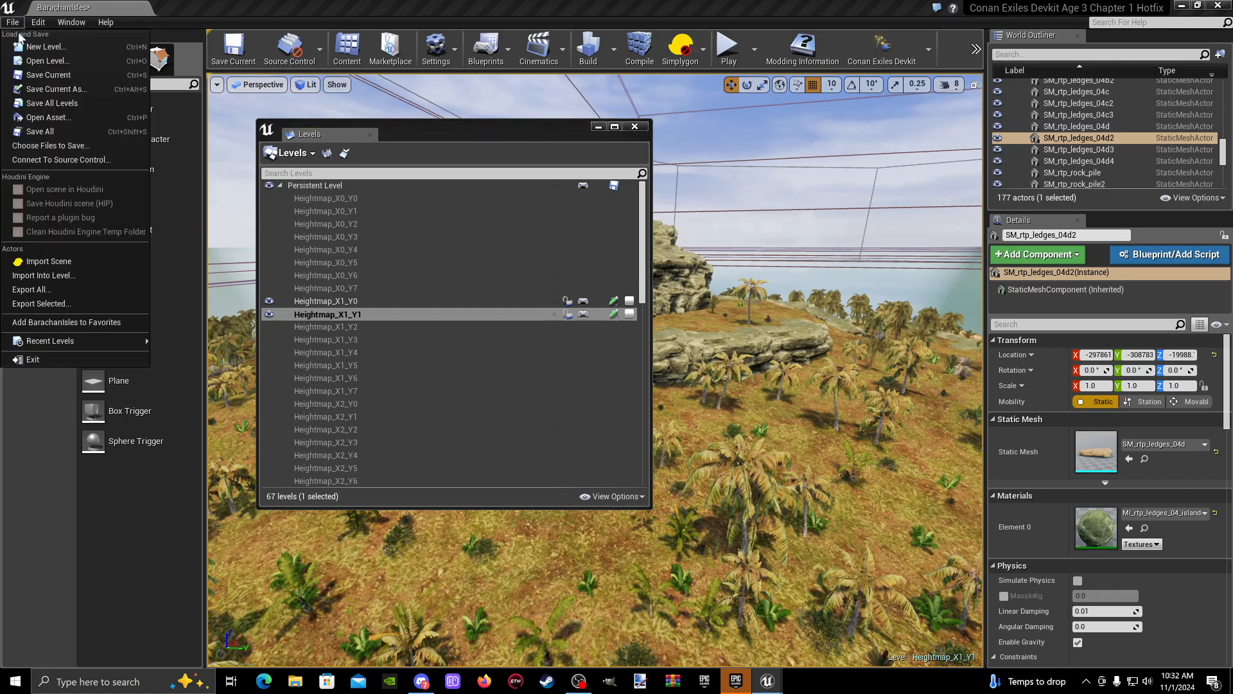
left_click(61, 52)
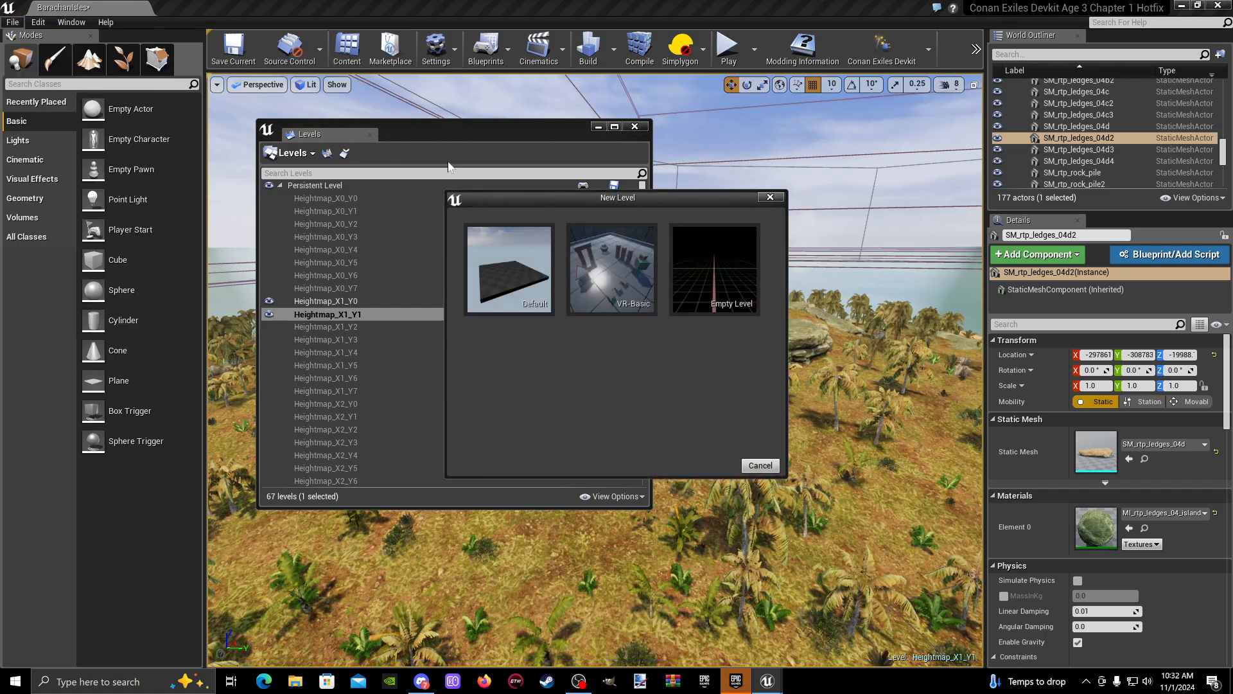
left_click(718, 269)
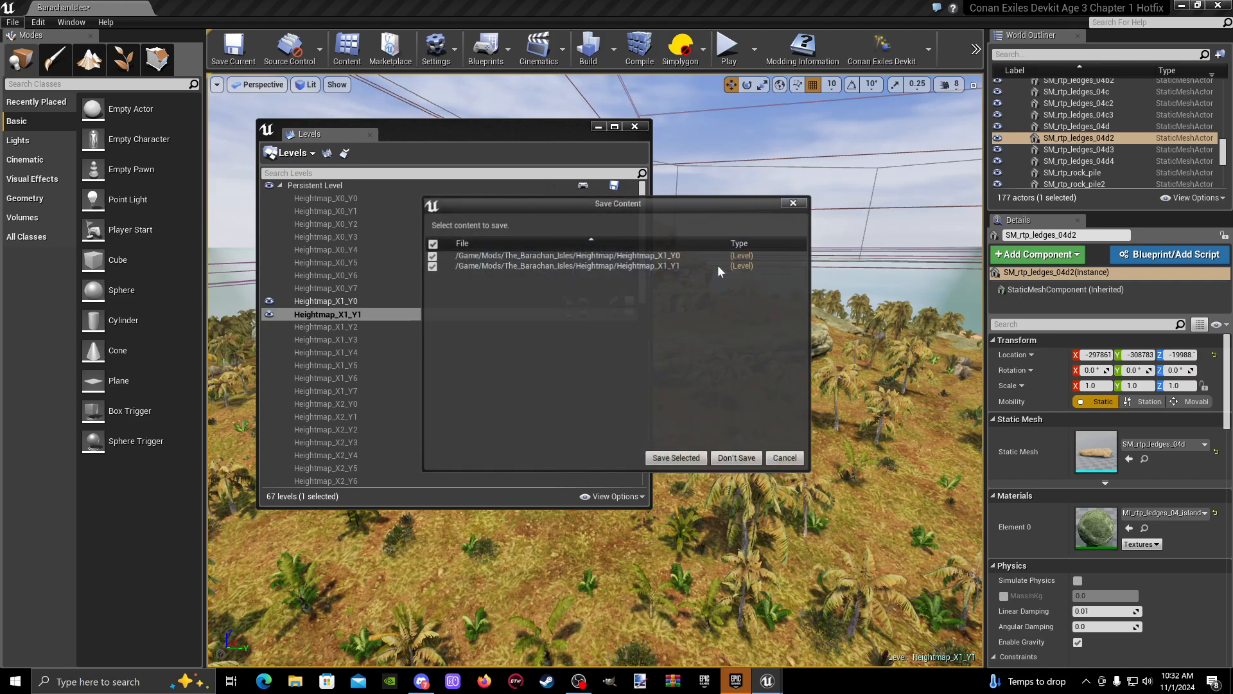
left_click(736, 459)
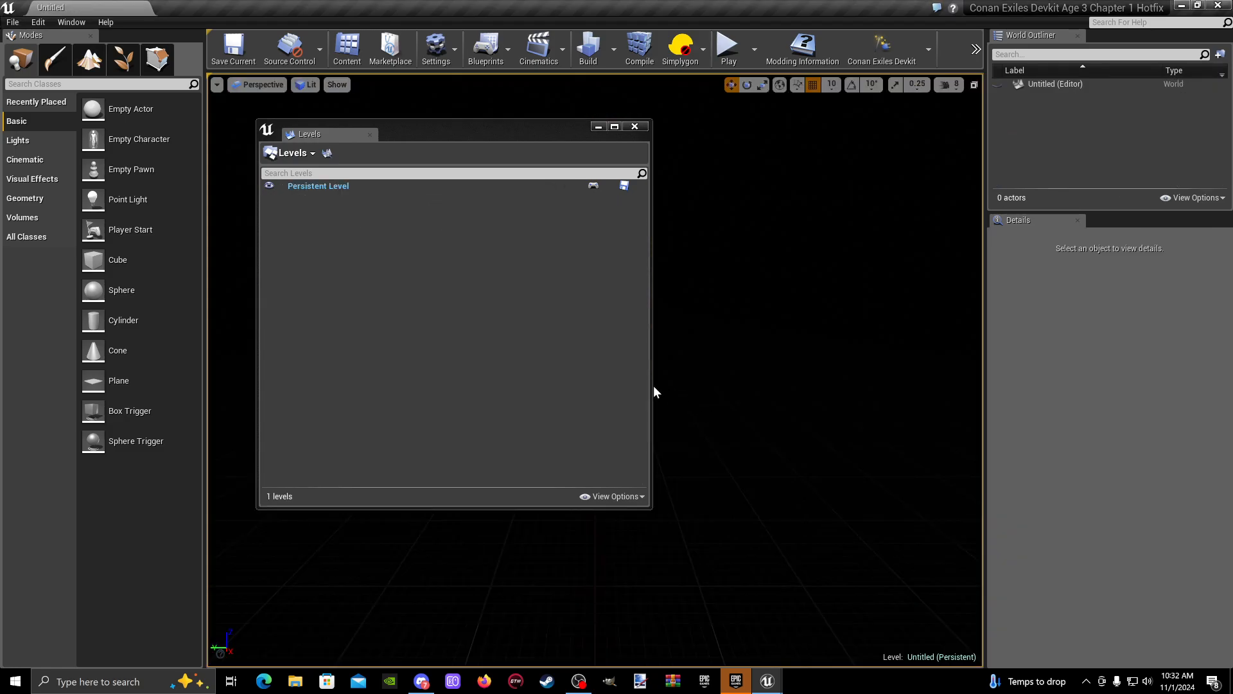
left_click(599, 126)
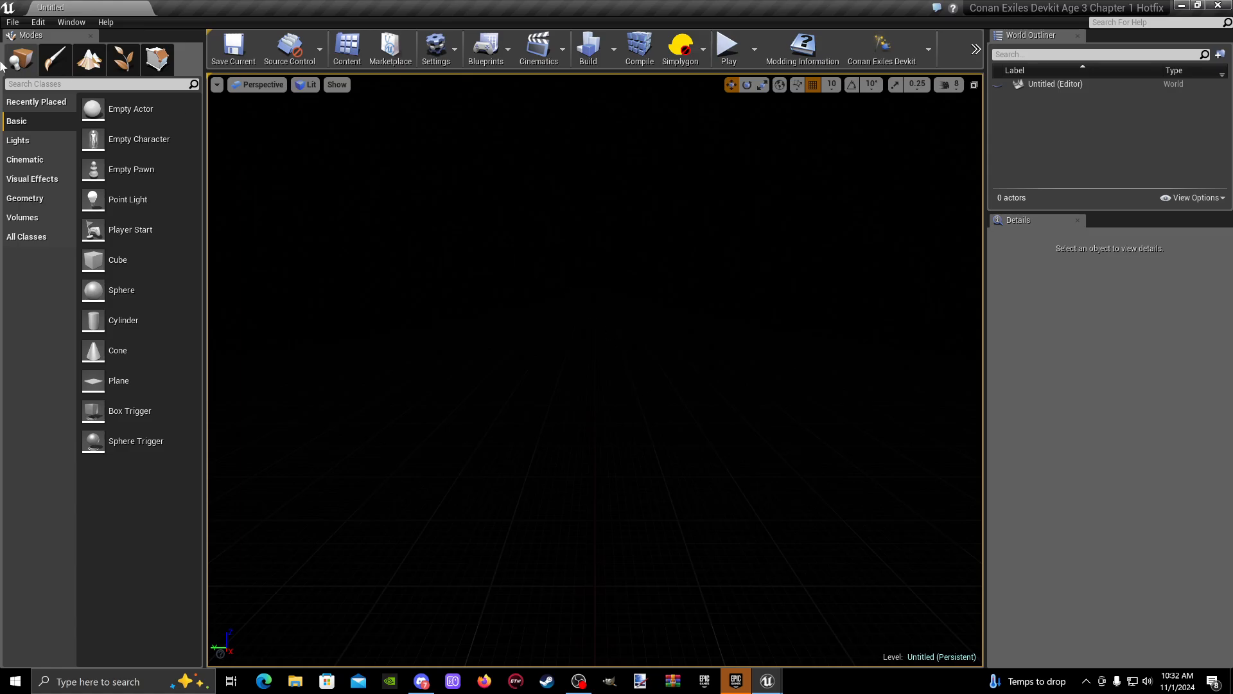
- Start saving the empty level under a new name and choose Mods/The_Barachan_Isles/Heightmap as its destination folder
left_click(14, 23)
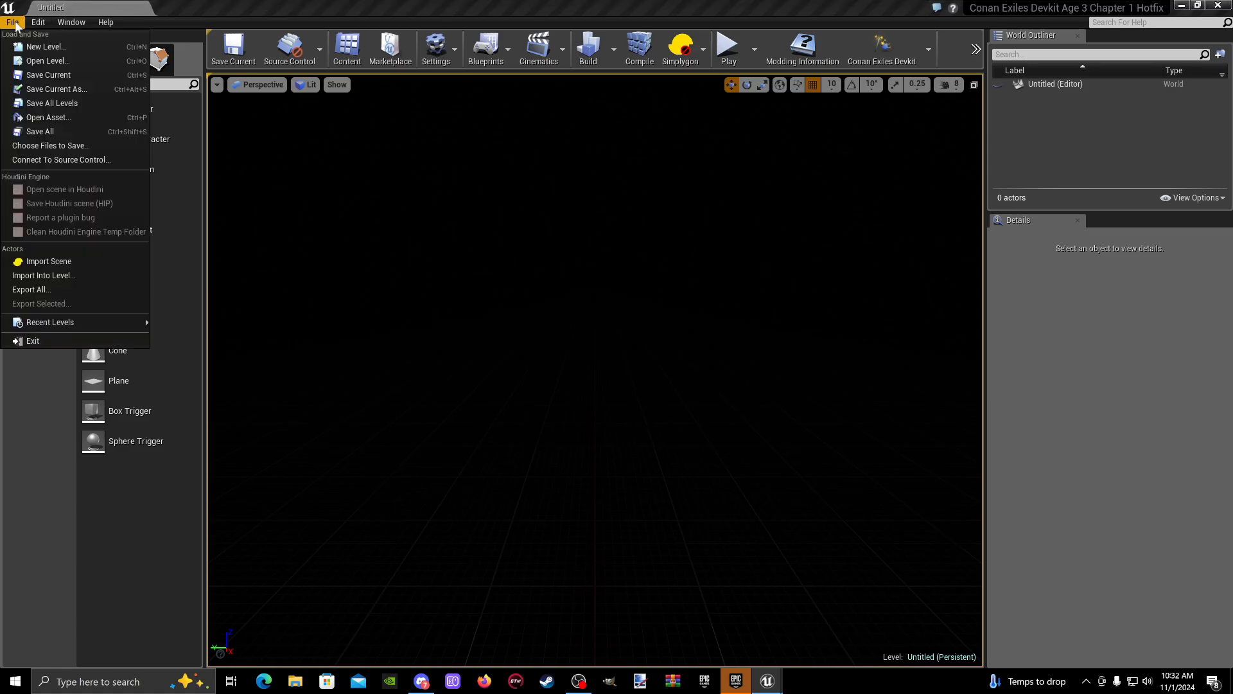
left_click(55, 90)
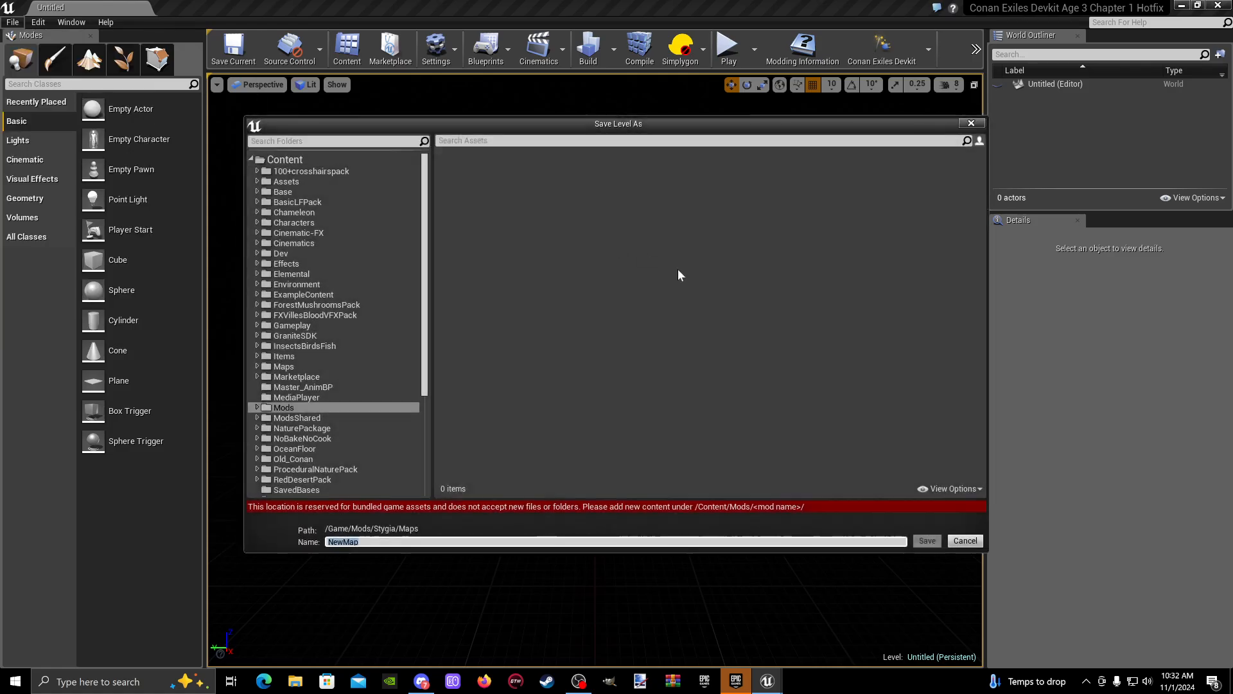
left_click(283, 408)
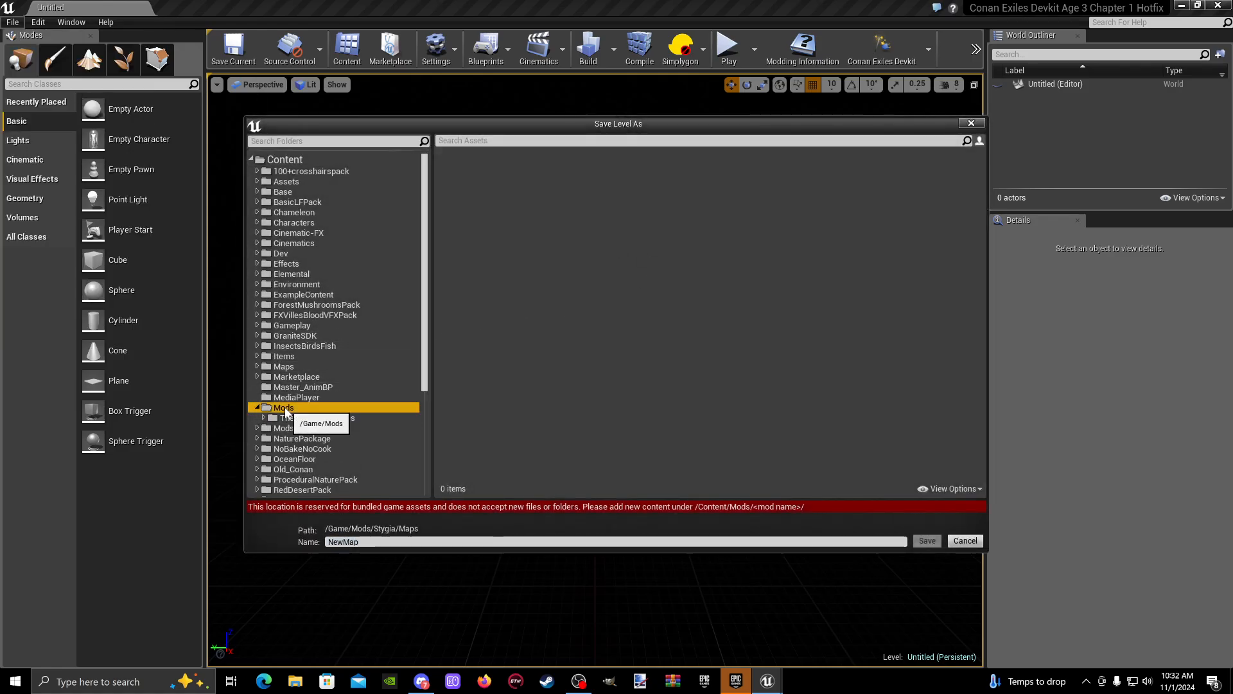
double_click(283, 409)
left_click(351, 418)
double_click(350, 418)
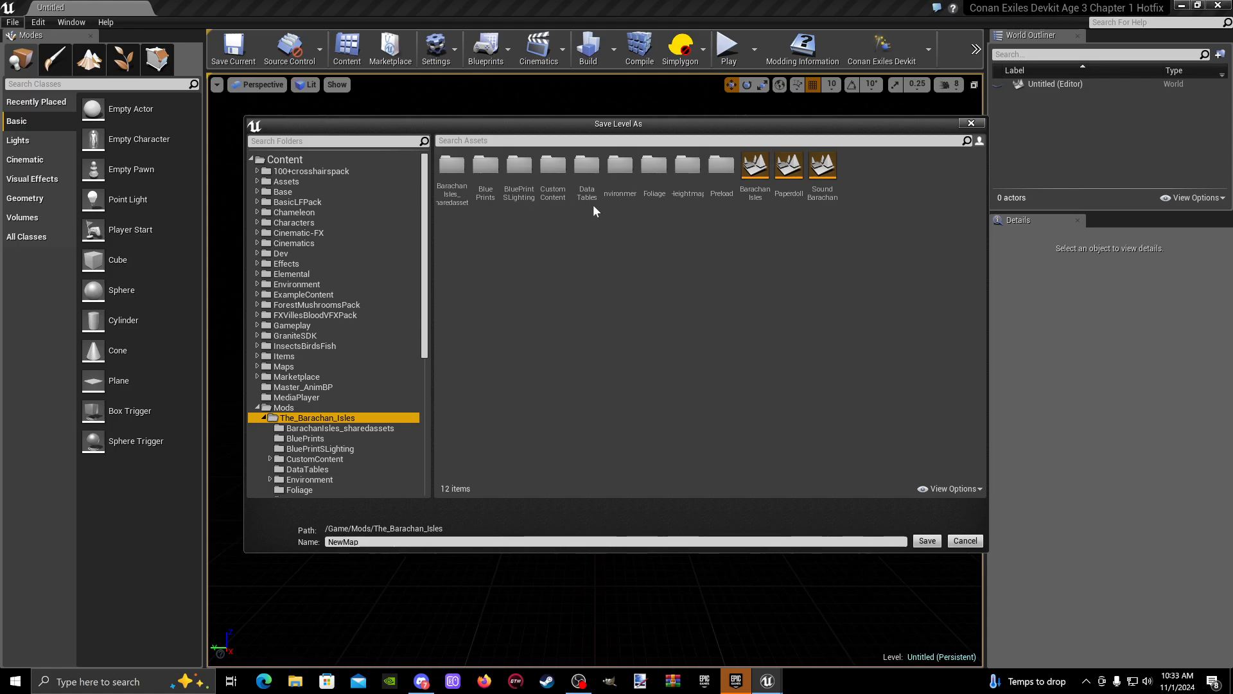
left_click(692, 192)
double_click(692, 190)
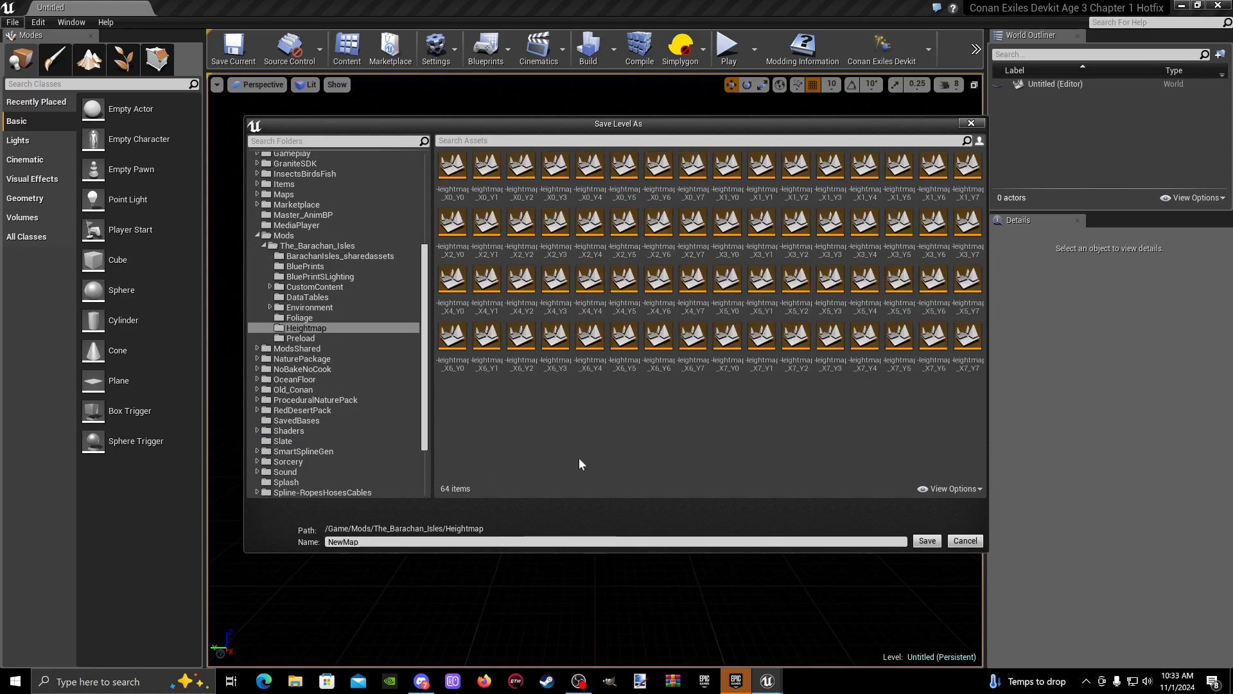
- Name the new level Wildlife_1_0 and save it
left_click(391, 542)
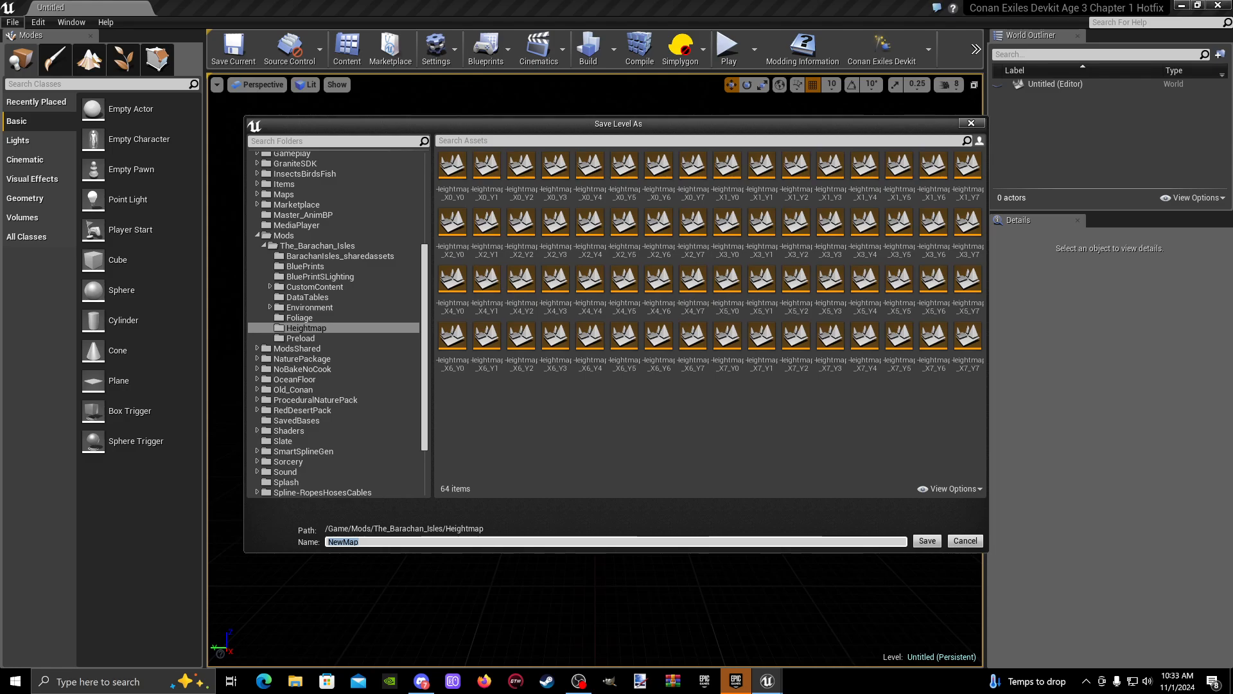
type("Wil")
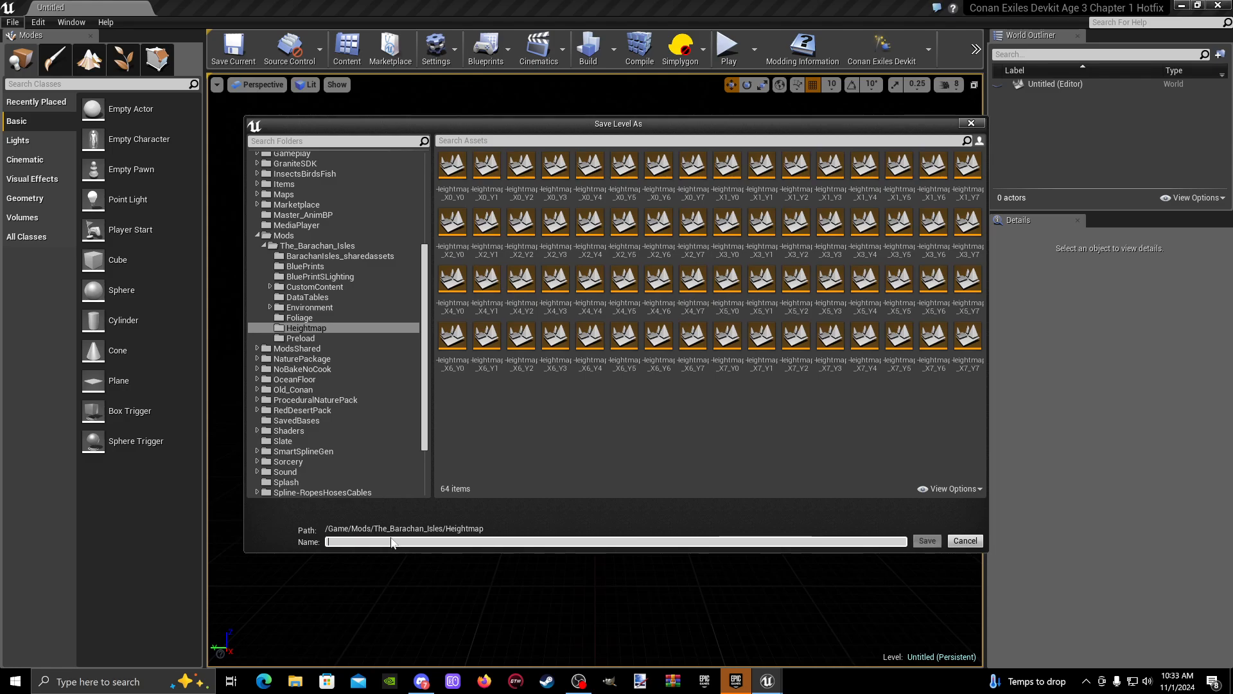
type("dlife_1_0")
left_click(927, 541)
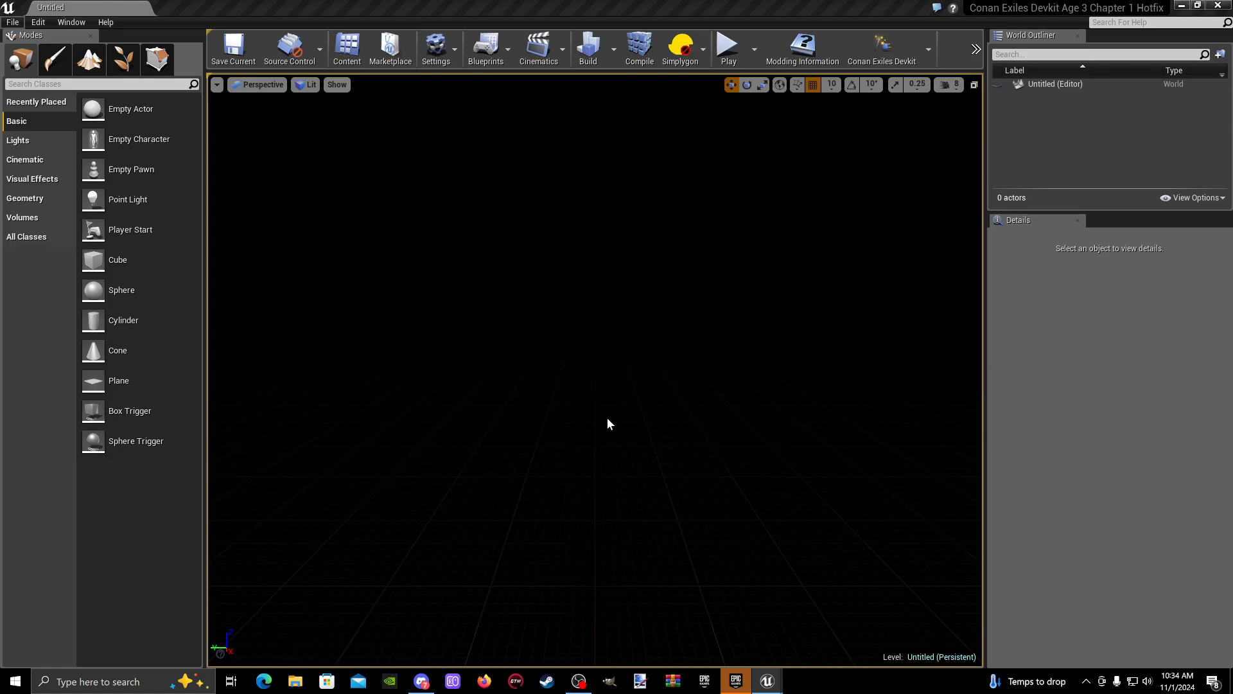
- Save a second copy of the empty level as Wildlife_1_1 in the same Heightmap folder
left_click(12, 22)
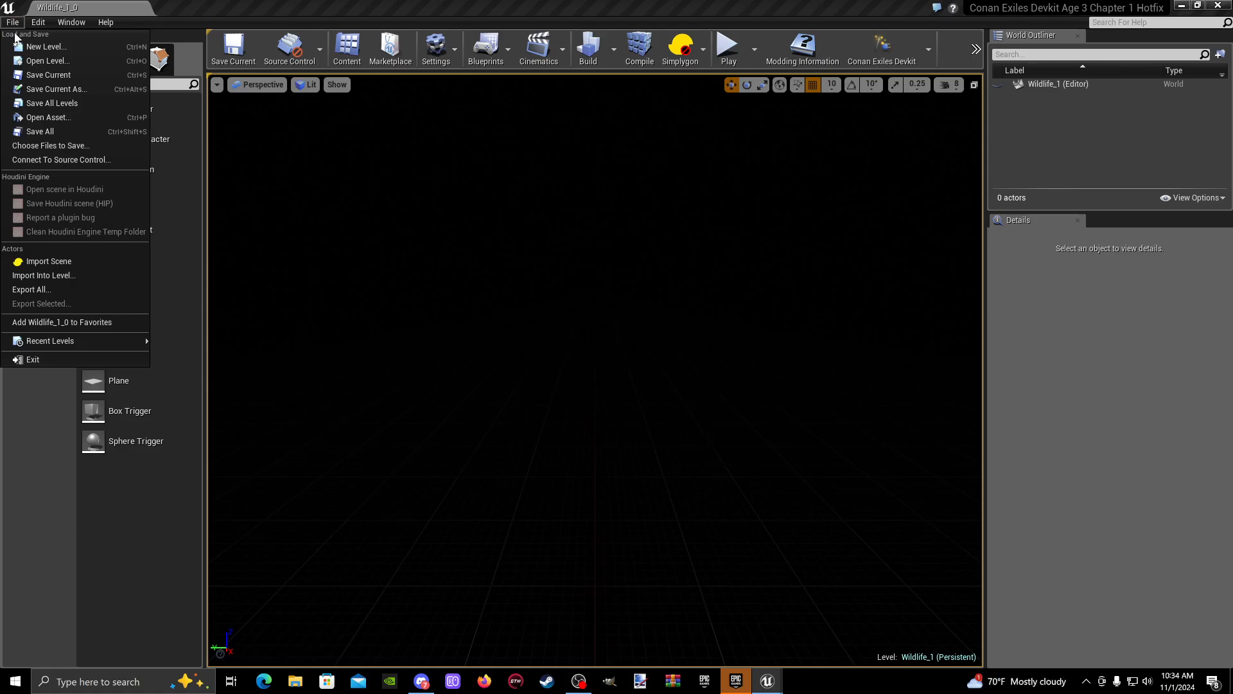
left_click(65, 88)
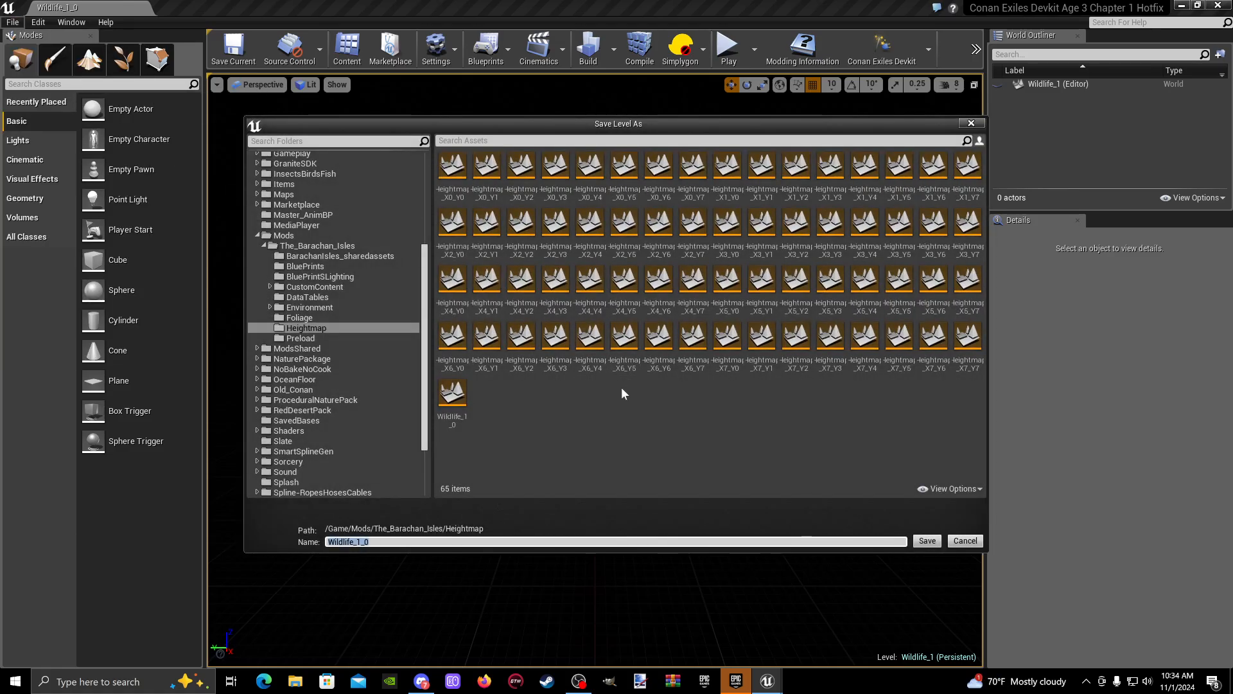
left_click(456, 542)
key("BackSpace")
type("1")
key("Return")
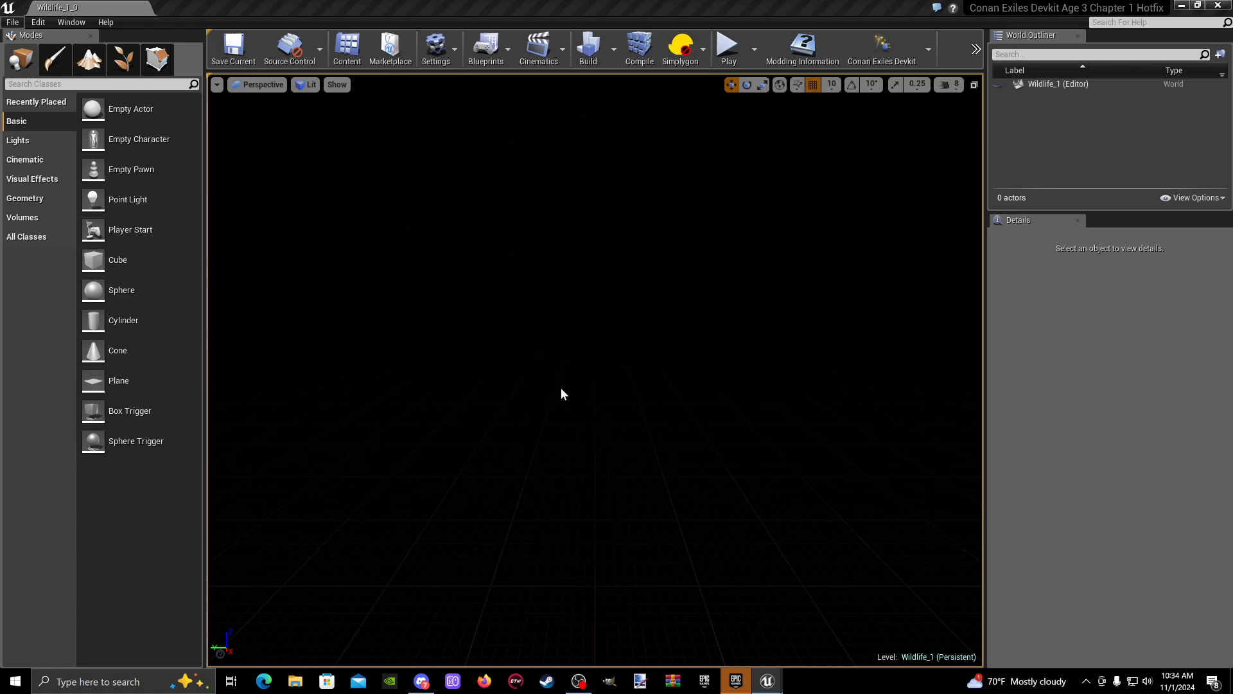
right_click(535, 293)
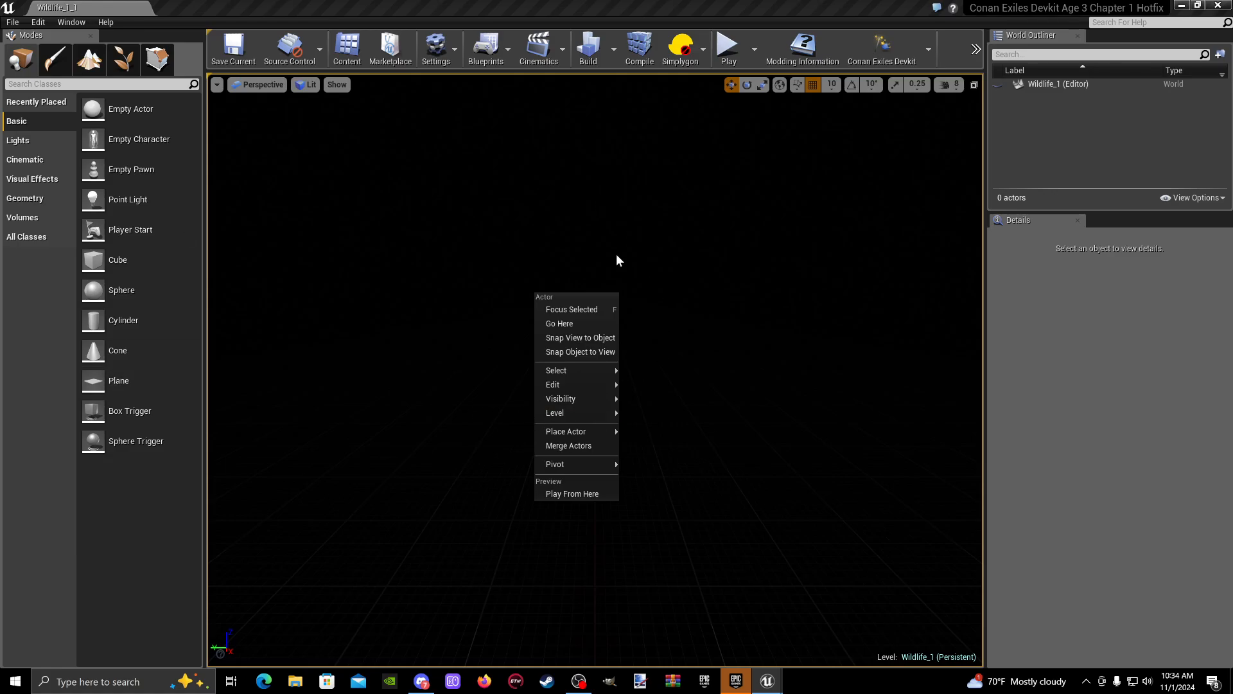
left_click(823, 471)
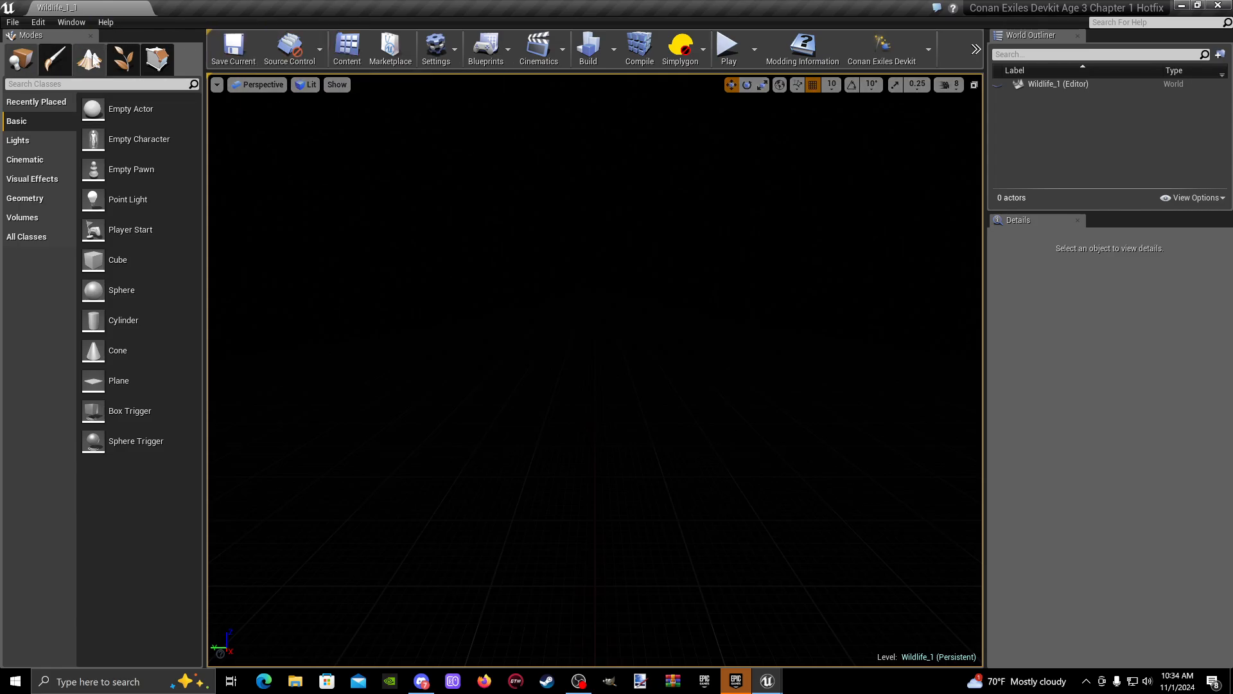
- Open the BarachanIsles map from the The_Barachan_Isles mod folder and minimize the Content Browser
left_click(347, 57)
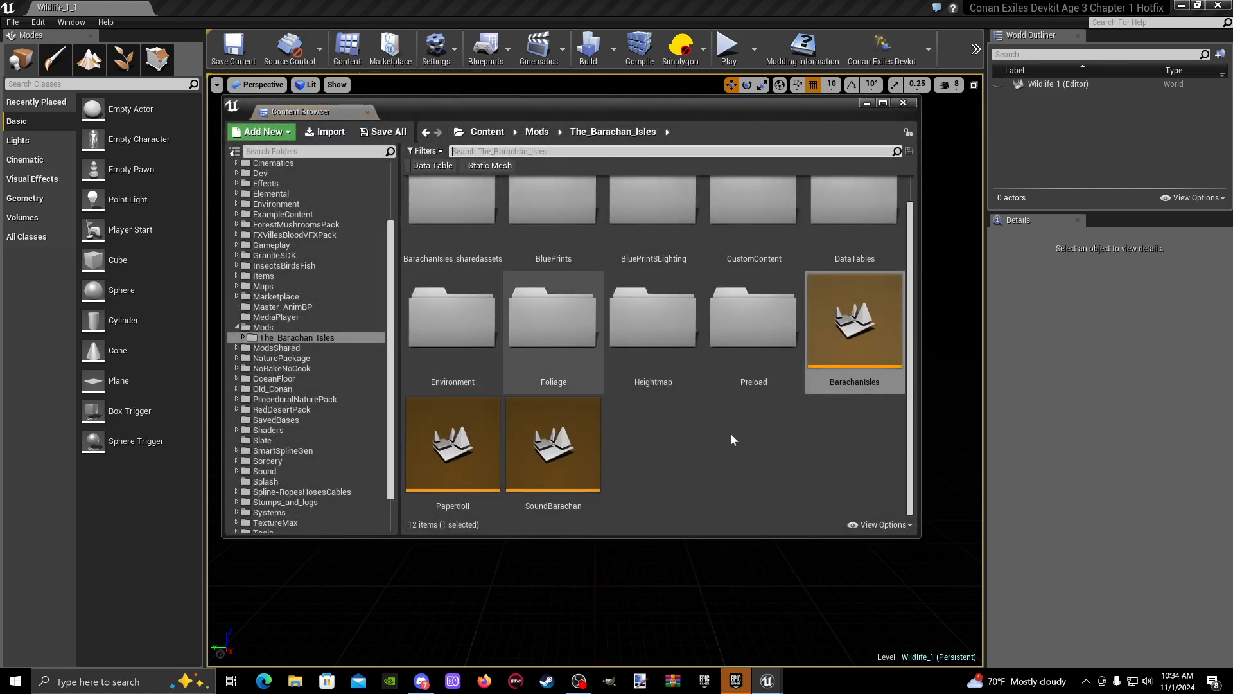
double_click(878, 345)
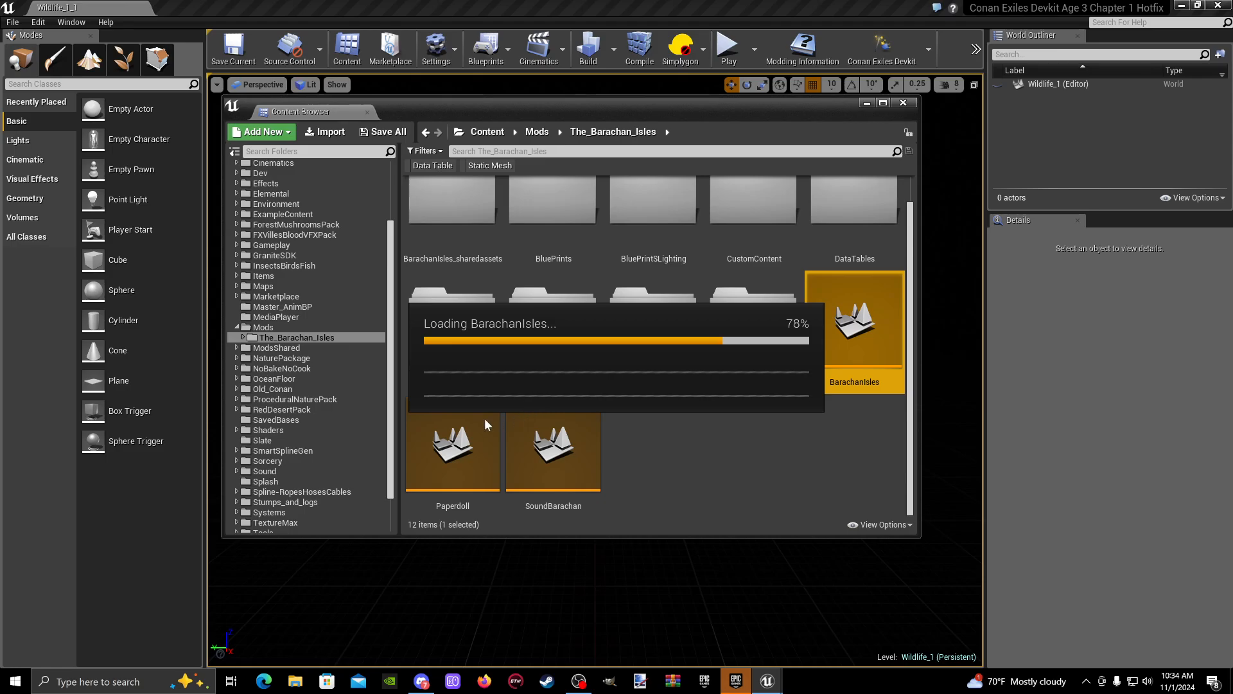
left_click(868, 103)
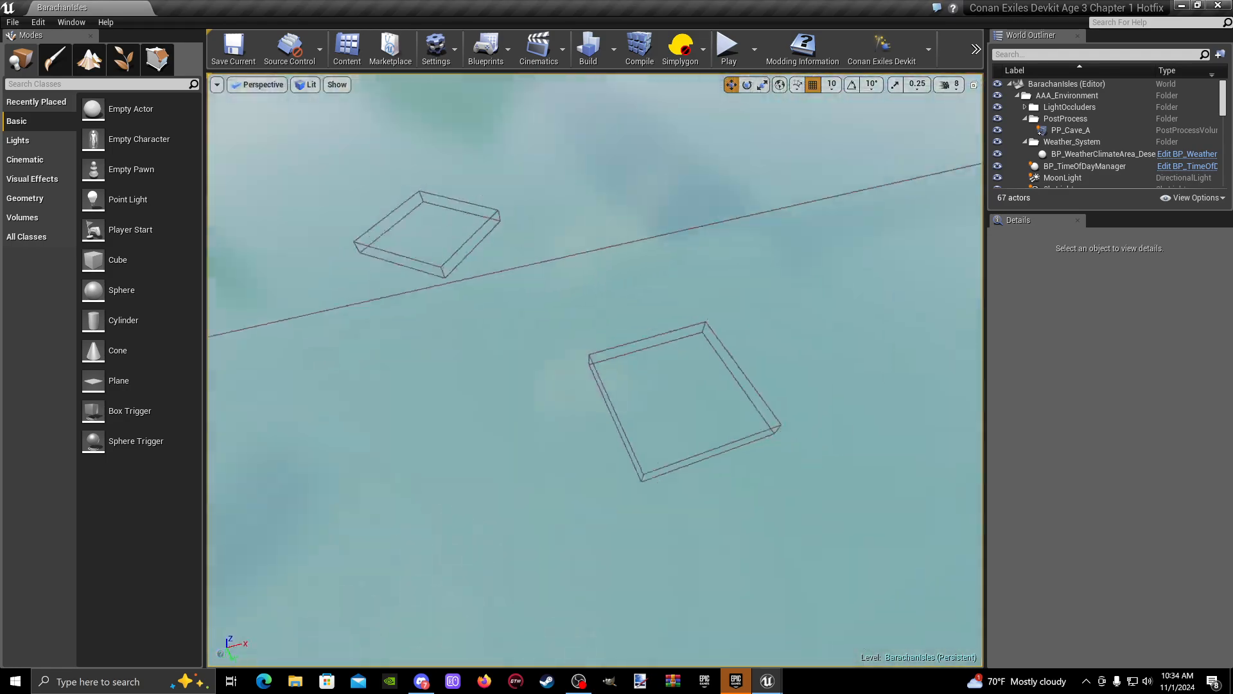
right_click_drag(595, 370, 790, 347)
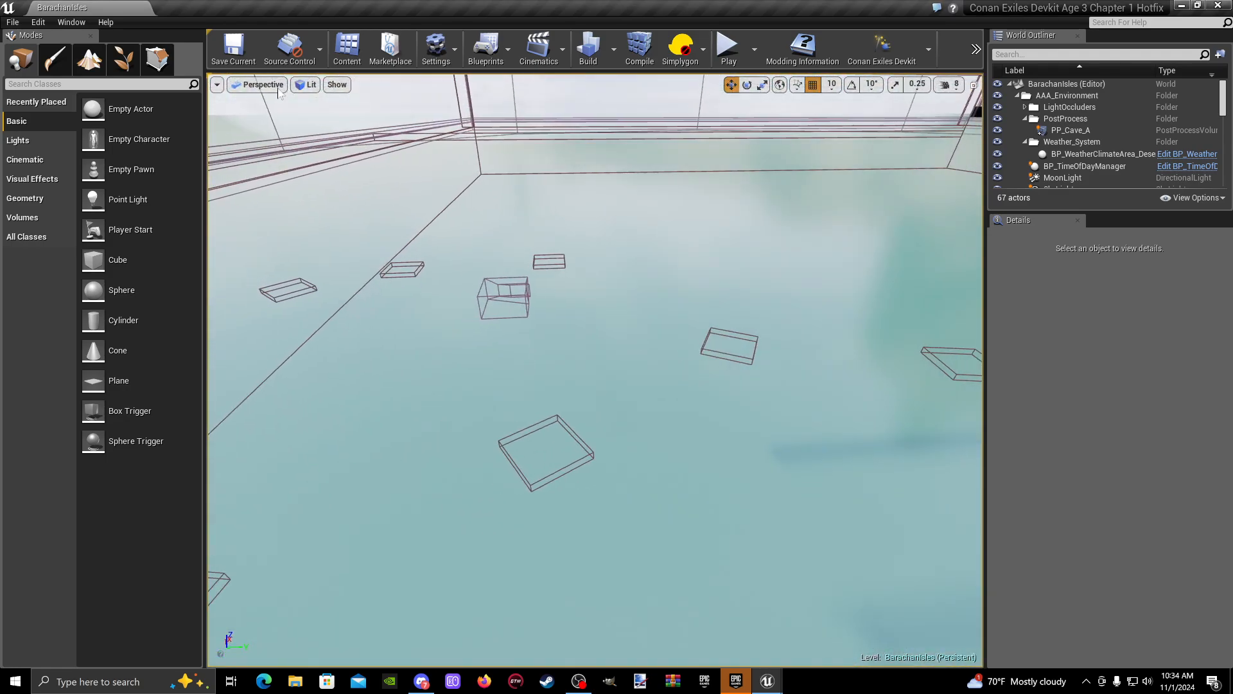
- Bring back the Levels window and load the Heightmap_X1_Y0 and Heightmap_X1_Y1 levels
left_click(71, 28)
left_click(112, 102)
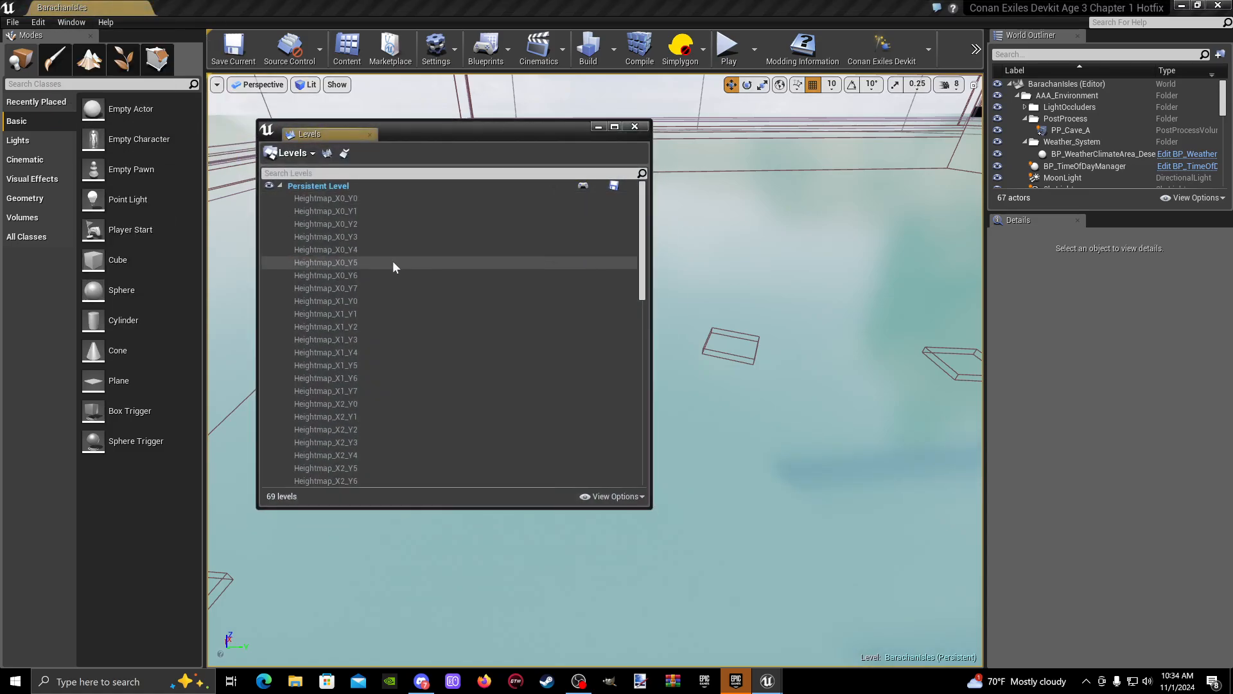
double_click(358, 301)
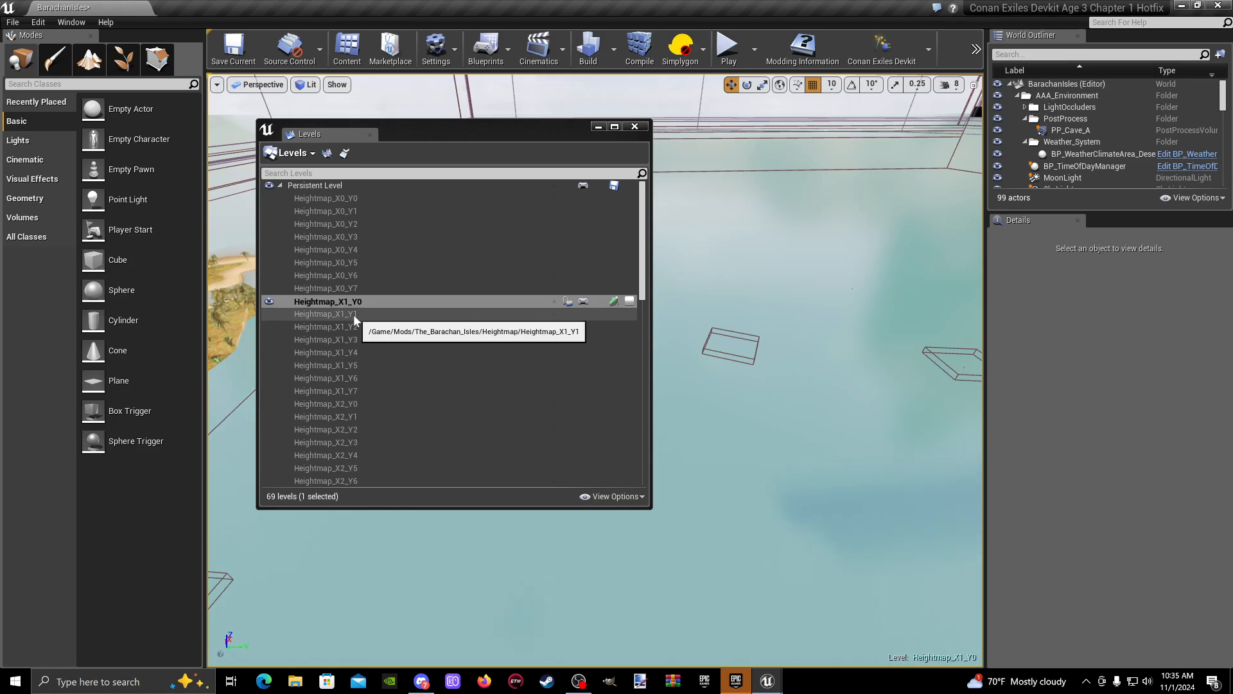
double_click(354, 314)
- Load the Wildlife_1_0 and Wildlife_1_1 levels from the end of the level list
scroll(380, 371, "down", 15)
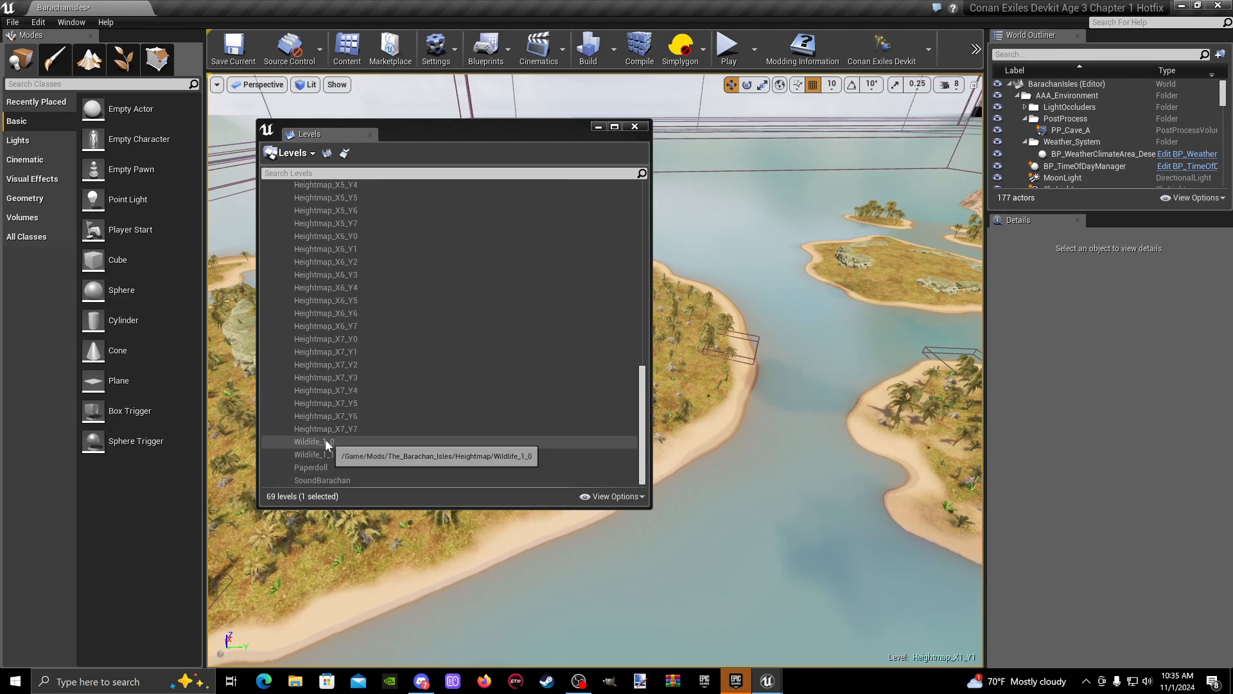
double_click(326, 443)
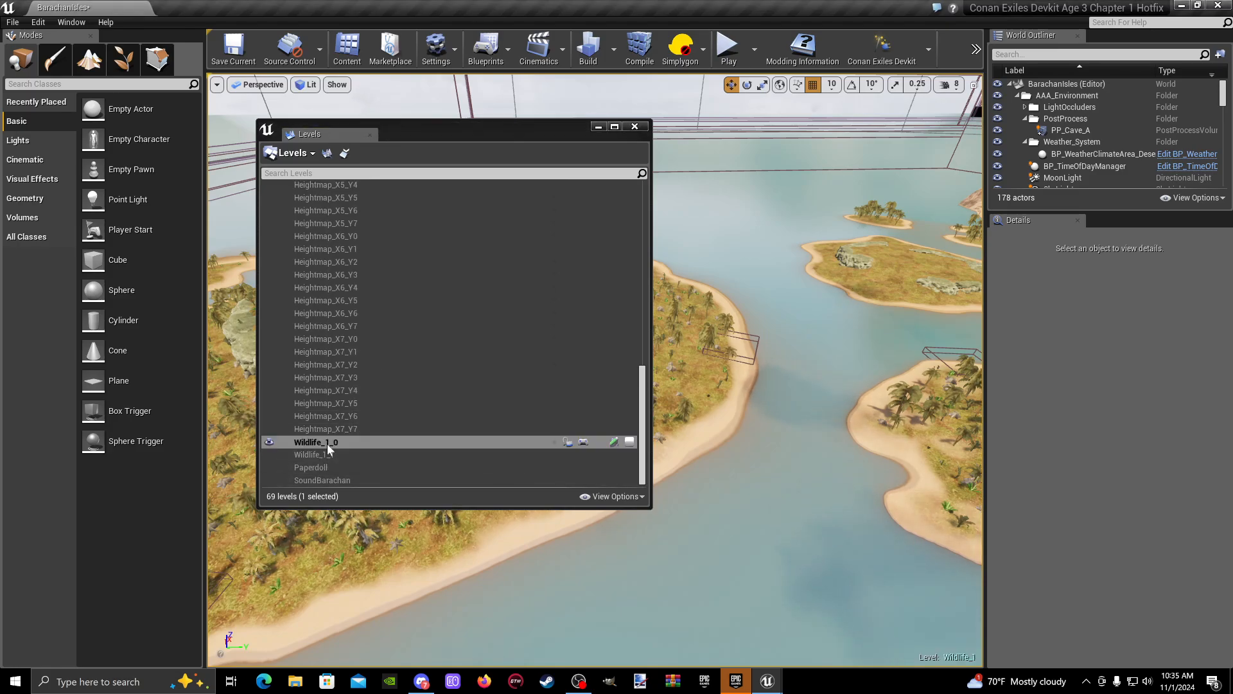
double_click(329, 459)
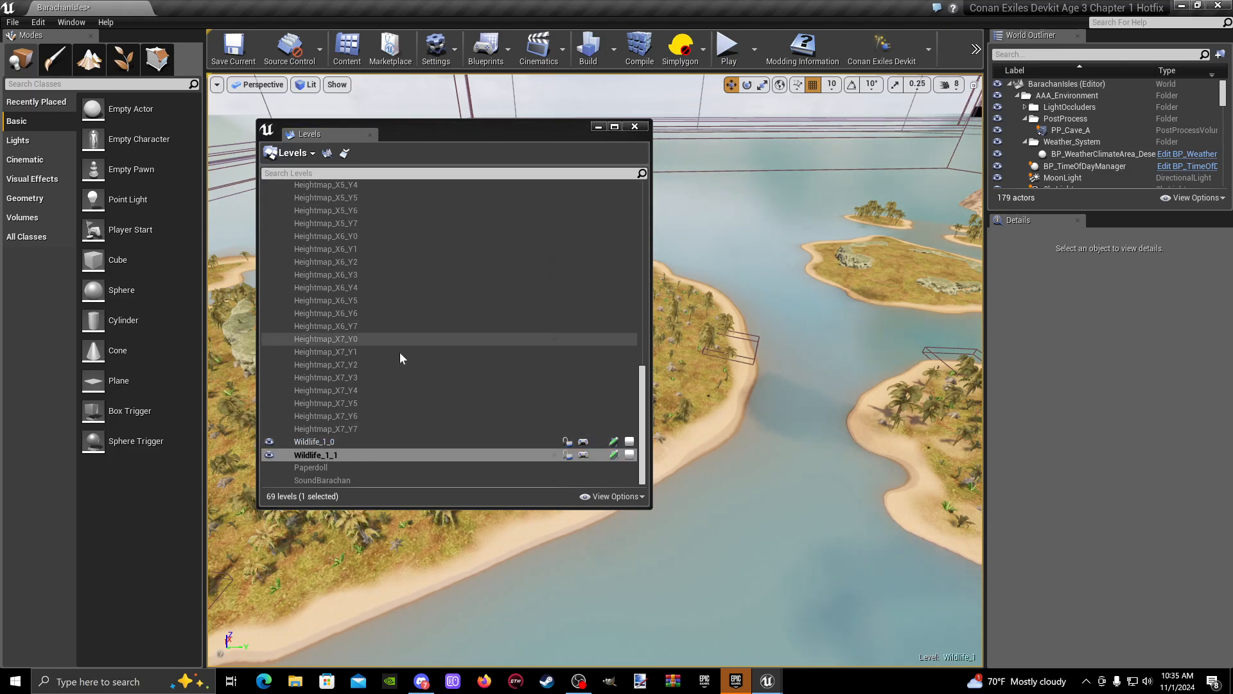
- Nest the Wildlife_1_0 level under Heightmap_X1_Y0 in the level hierarchy and expand that parent
left_click(347, 443)
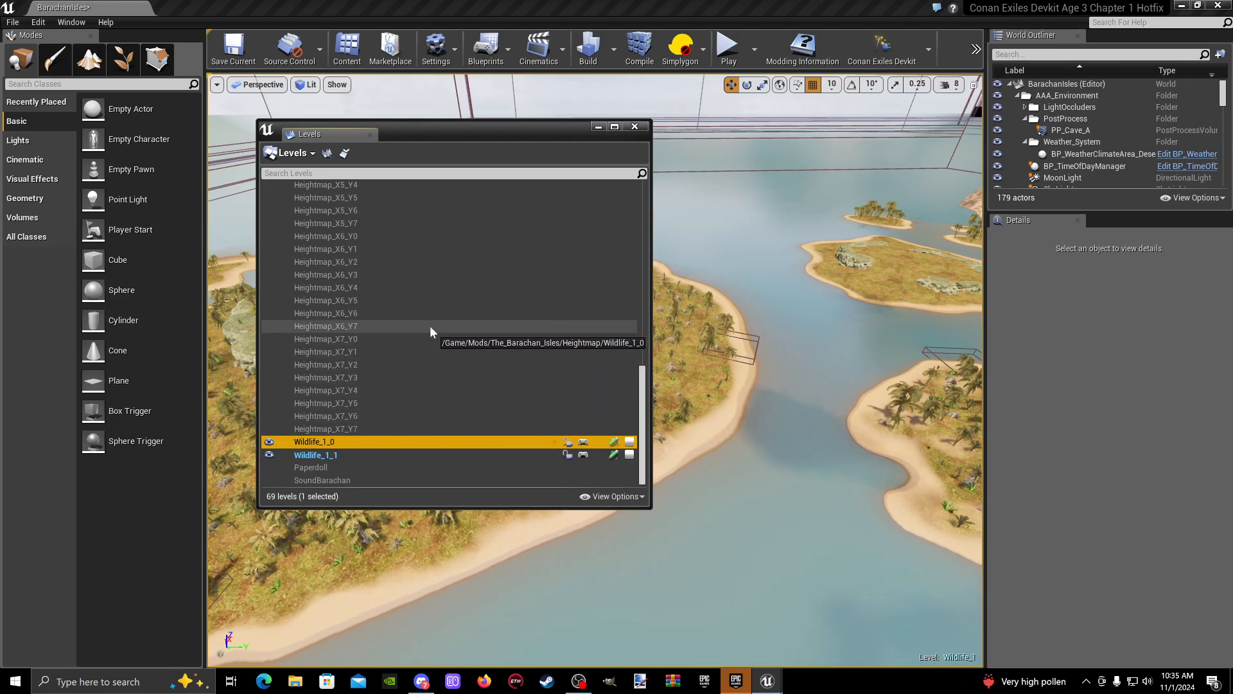
scroll(406, 324, "up", 6)
scroll(368, 327, "up", 7)
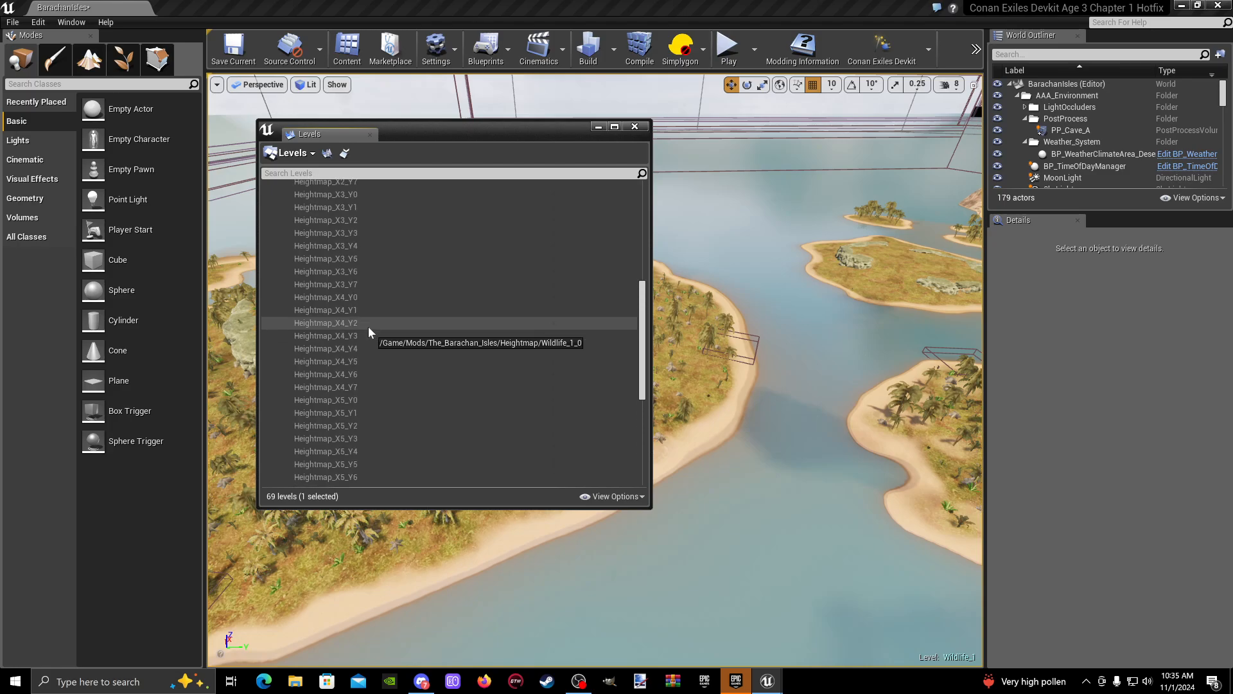
scroll(368, 326, "up", 1)
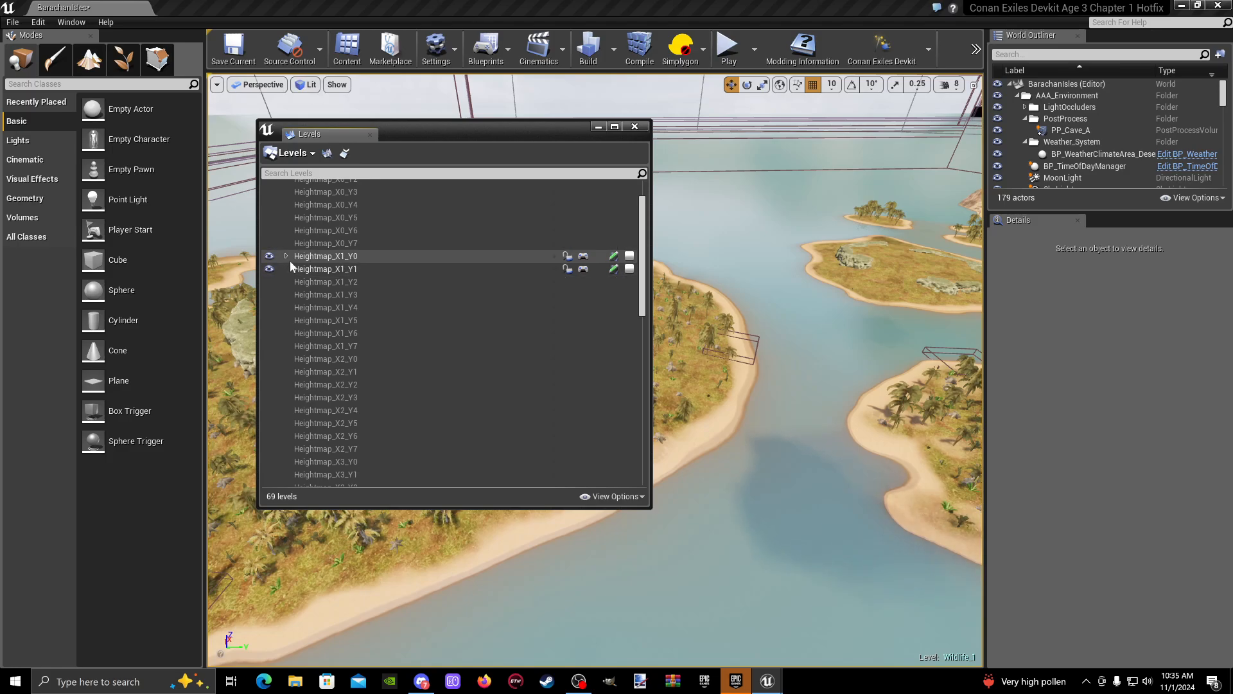
left_click(287, 256)
left_click(342, 269)
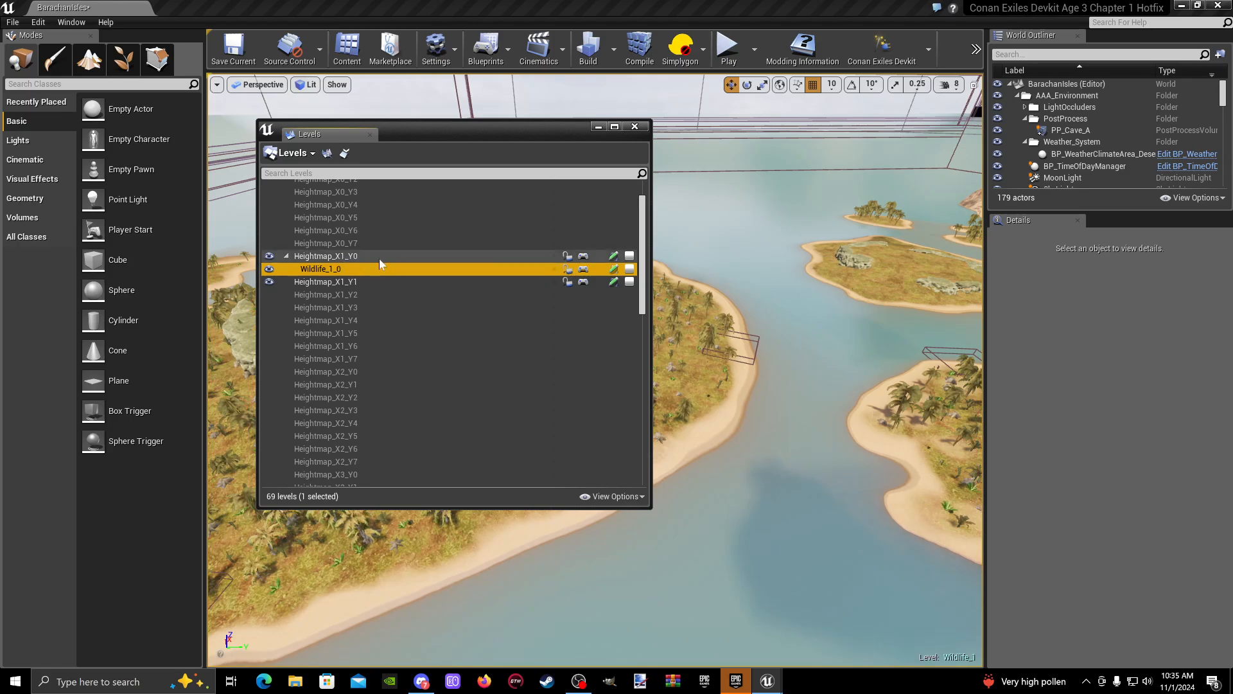
- Nest the Wildlife_1_1 level under Heightmap_X1_Y1 in the level hierarchy and expand that parent
scroll(388, 267, "down", 20)
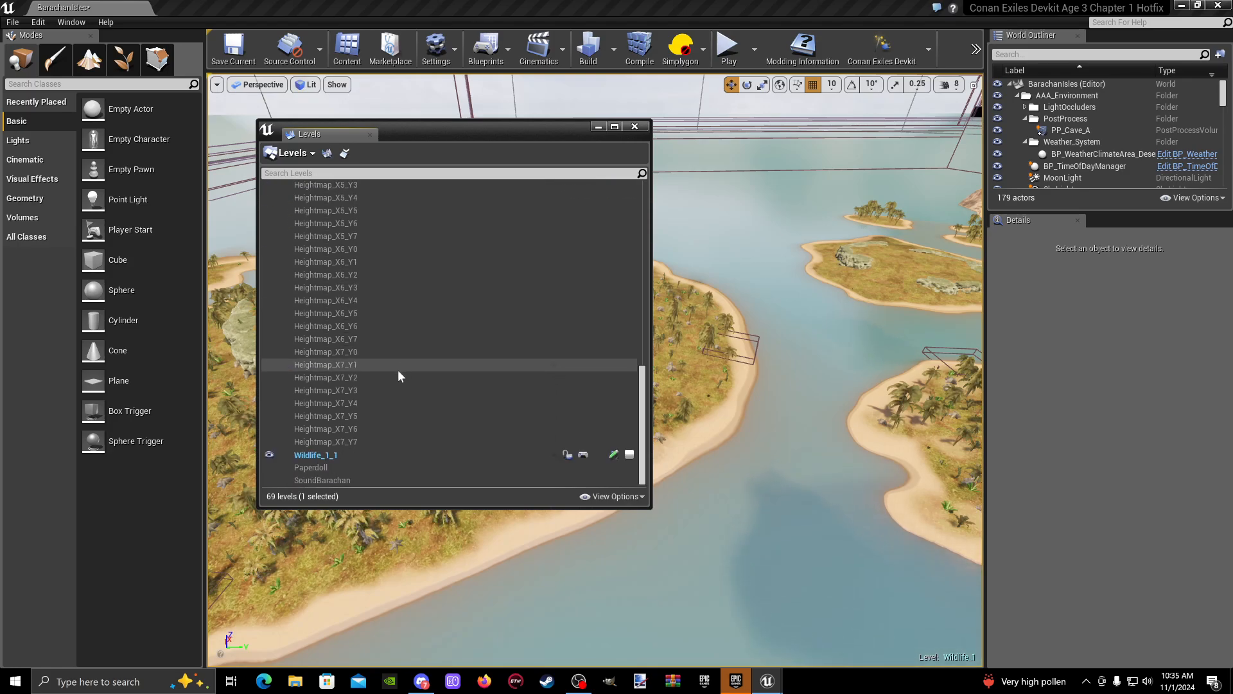
left_click(313, 456)
scroll(364, 338, "up", 1)
scroll(340, 336, "up", 7)
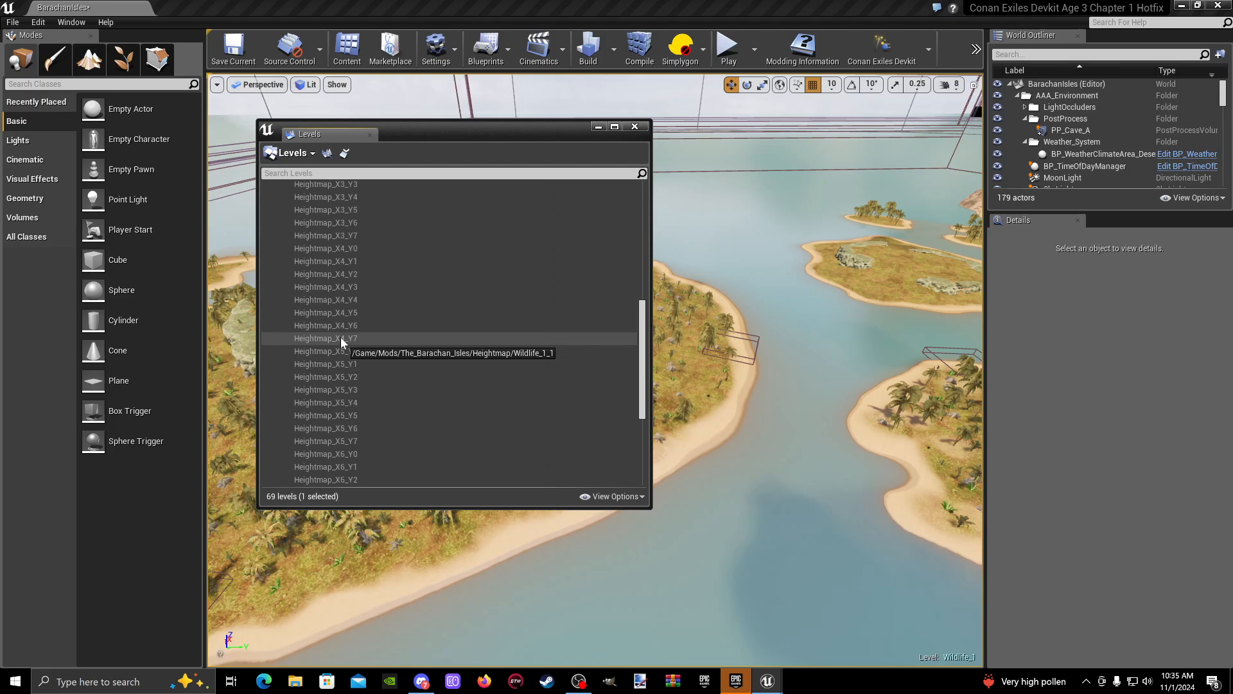
scroll(327, 343, "up", 4)
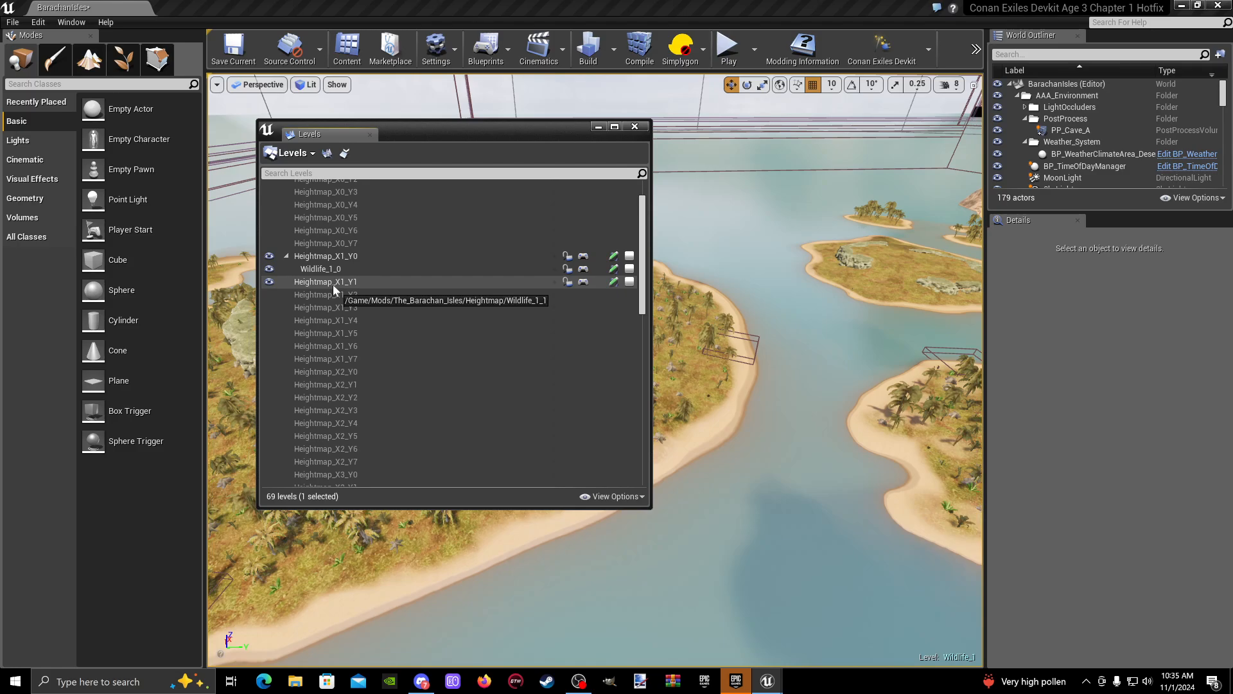
left_click(286, 282)
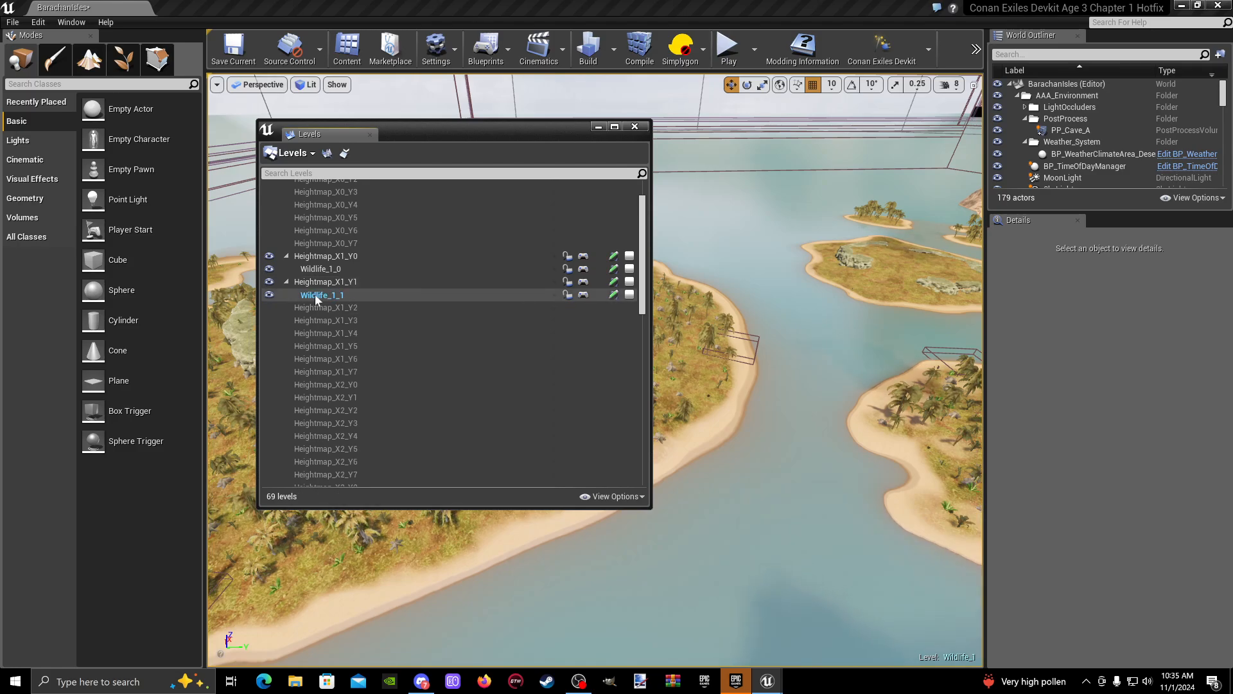
- Save the Wildlife_1_1, Heightmap_X1_Y1, Wildlife_1_0 and Heightmap_X1_Y0 levels individually
left_click(614, 294)
left_click(615, 281)
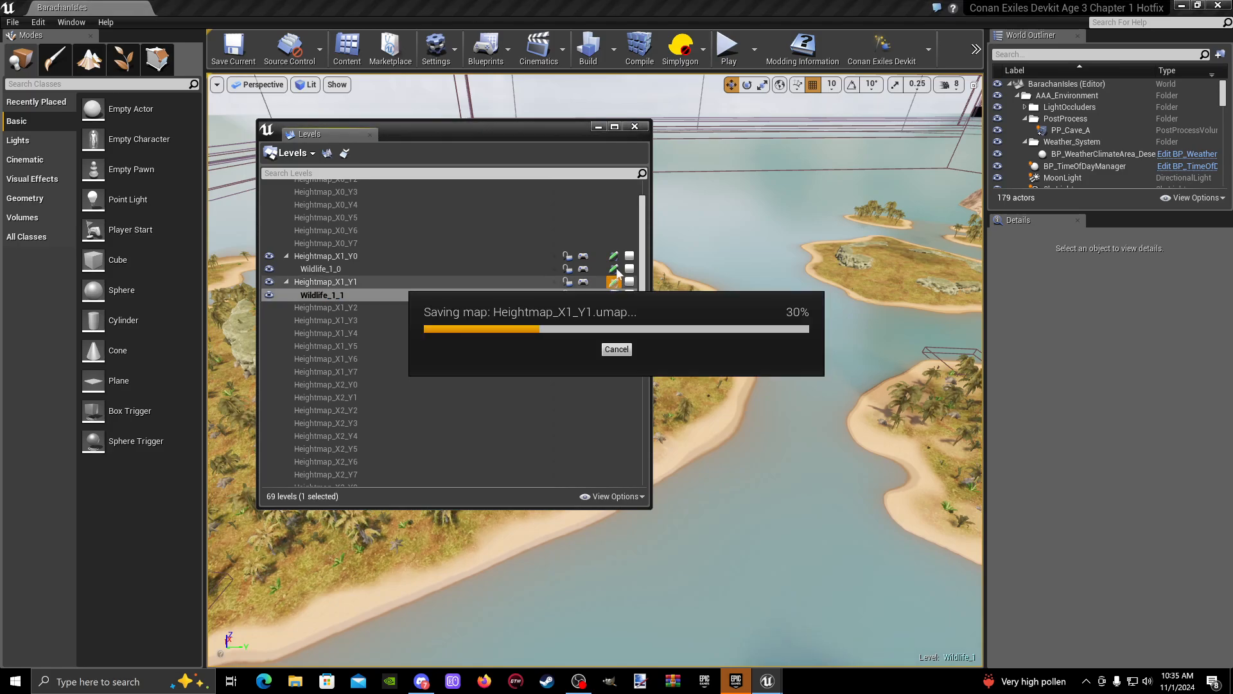
left_click(613, 269)
left_click(614, 256)
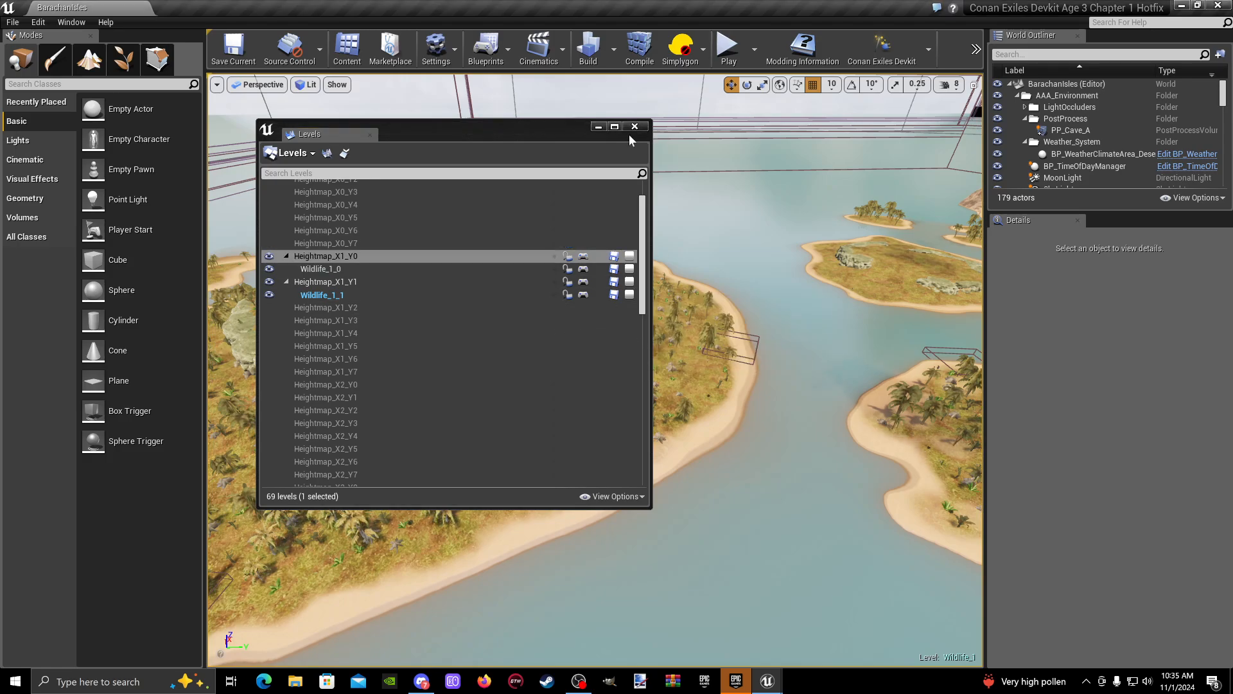
- Make Wildlife_1_0 the current level and toggle Heightmap_X1_Y0's visibility to identify the islands it covers
double_click(357, 271)
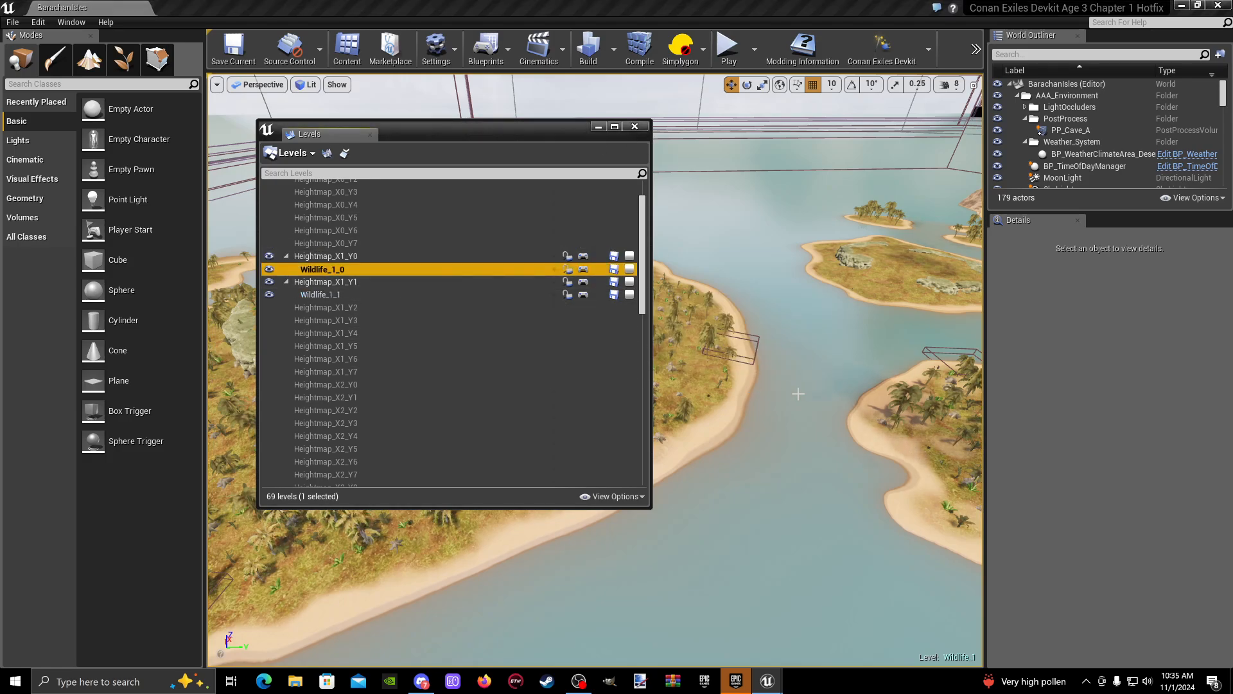
right_click_drag(797, 391, 752, 385)
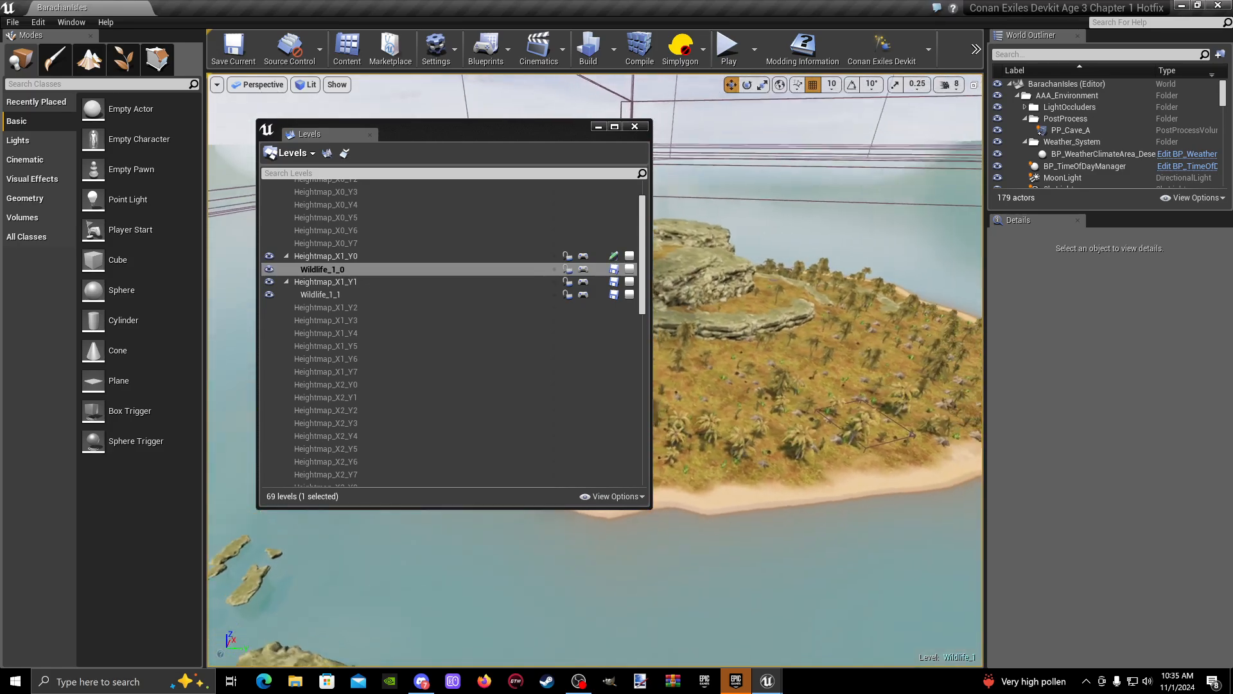
left_click(267, 256)
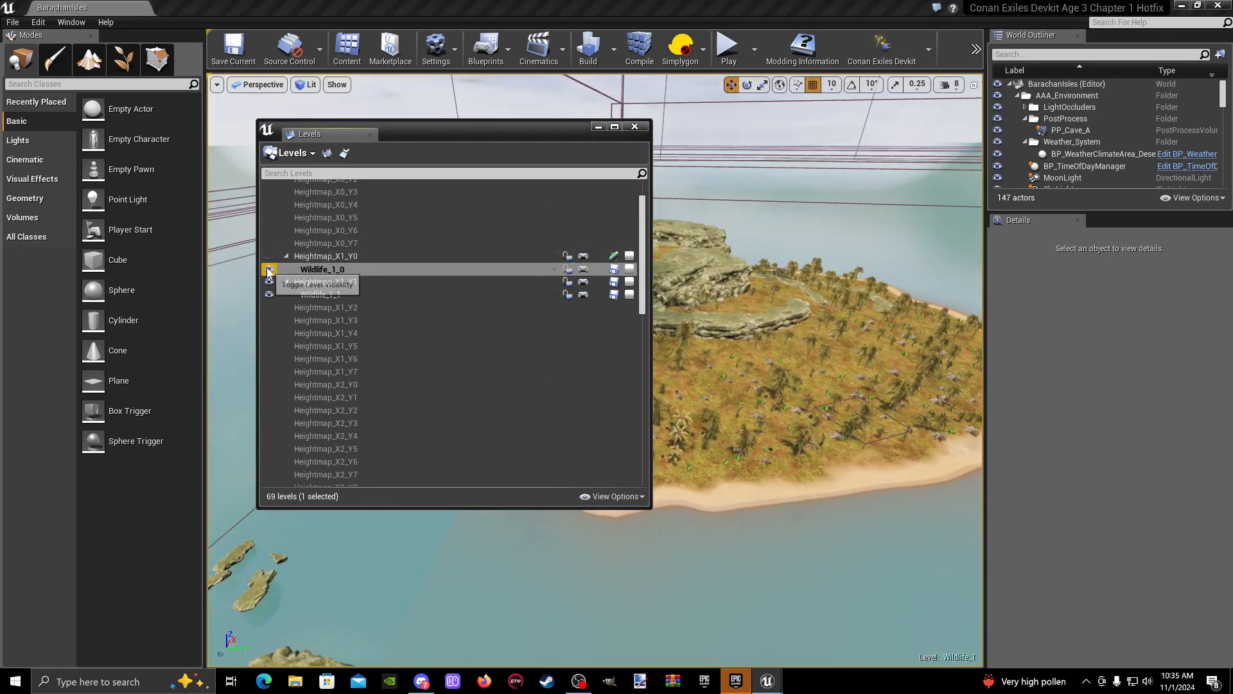
right_click_drag(673, 359, 745, 414)
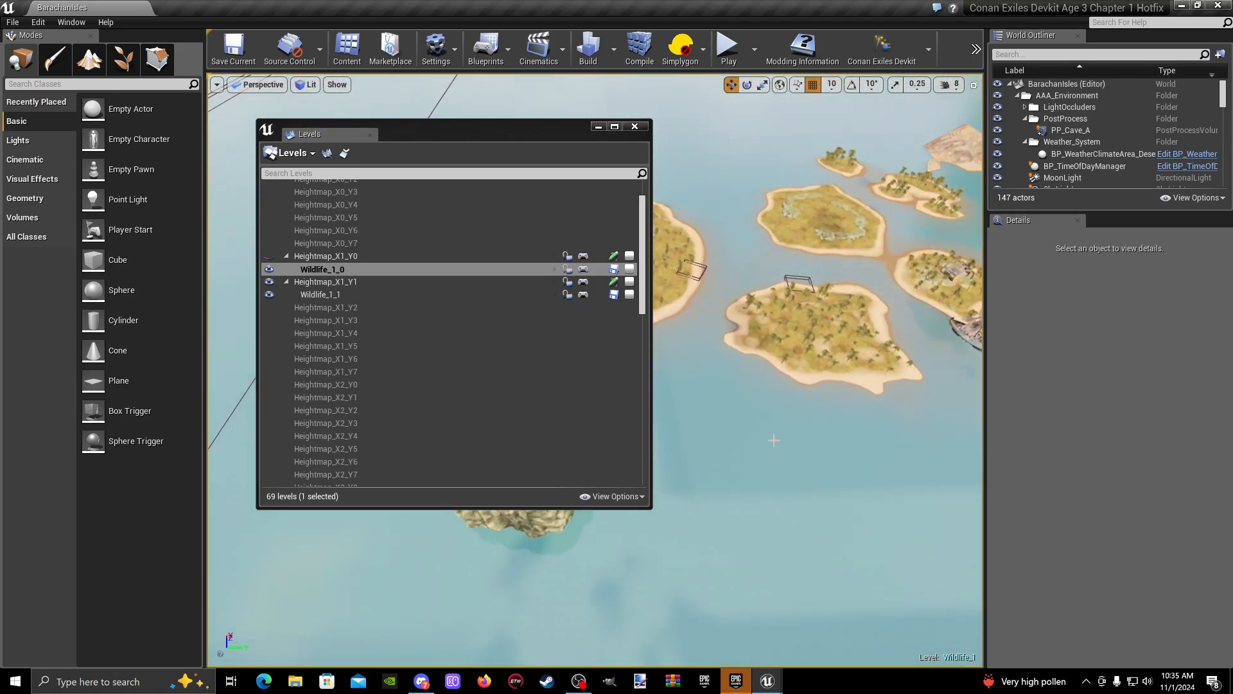
left_click_drag(524, 127, 823, 158)
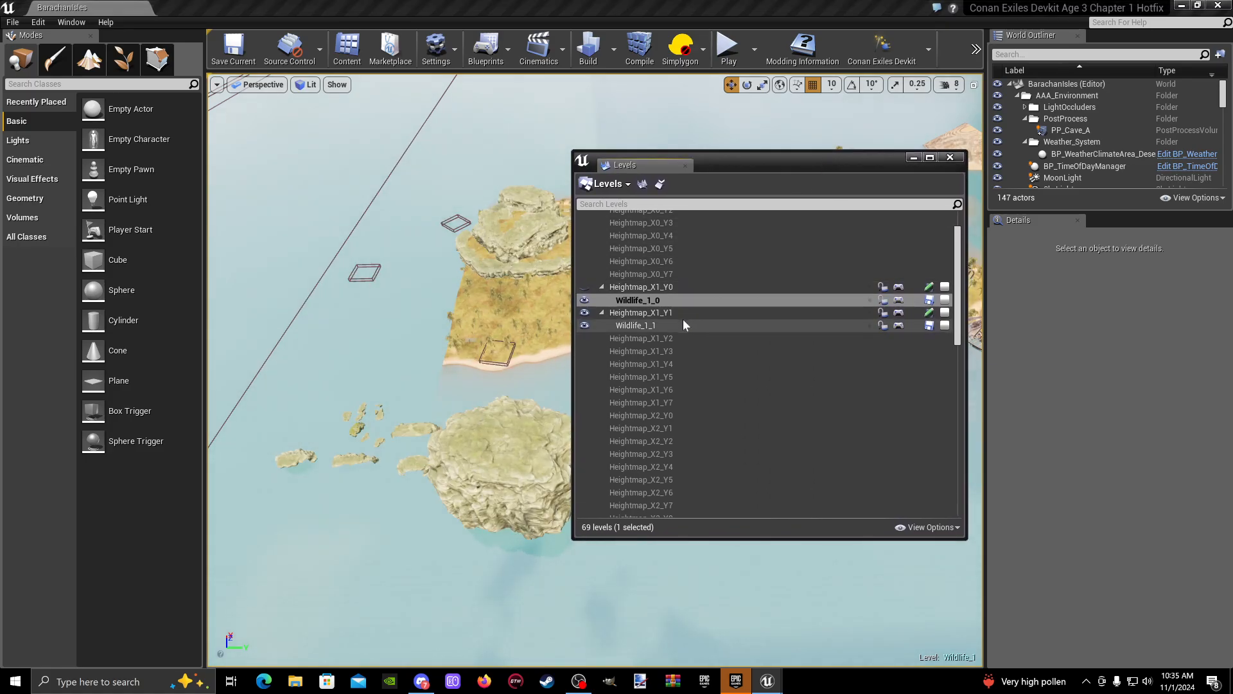
left_click(652, 287)
left_click(585, 287)
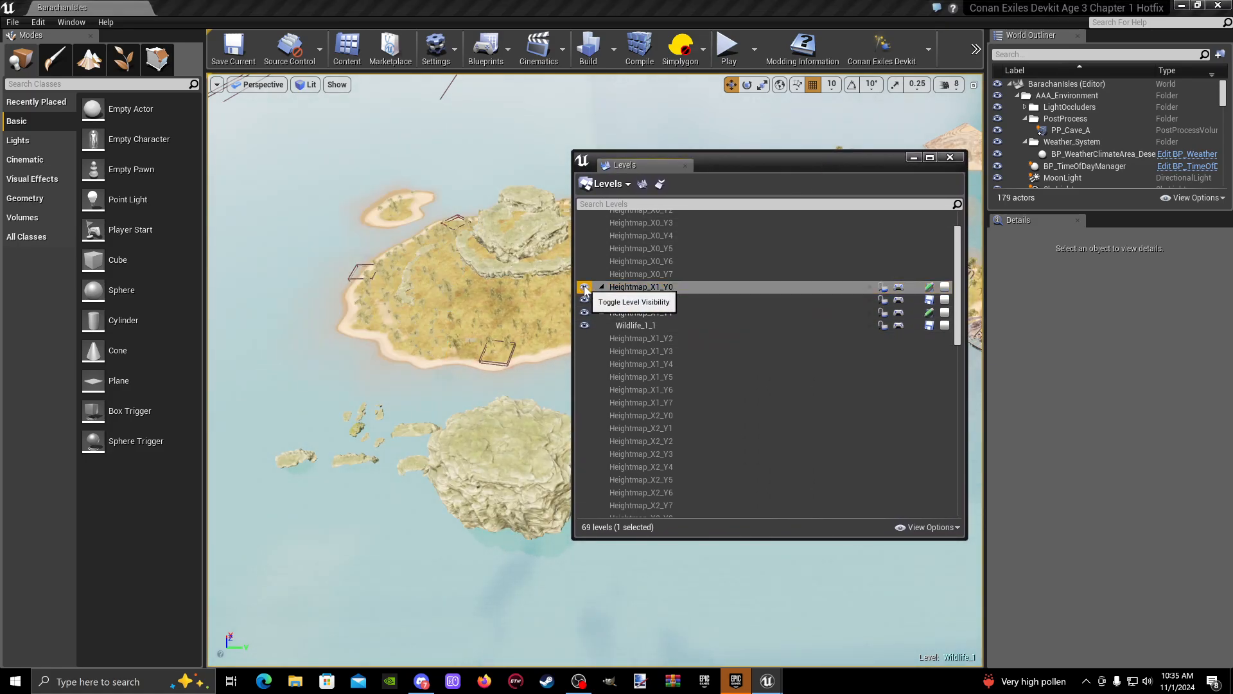
left_click(584, 287)
left_click(584, 287)
left_click(585, 287)
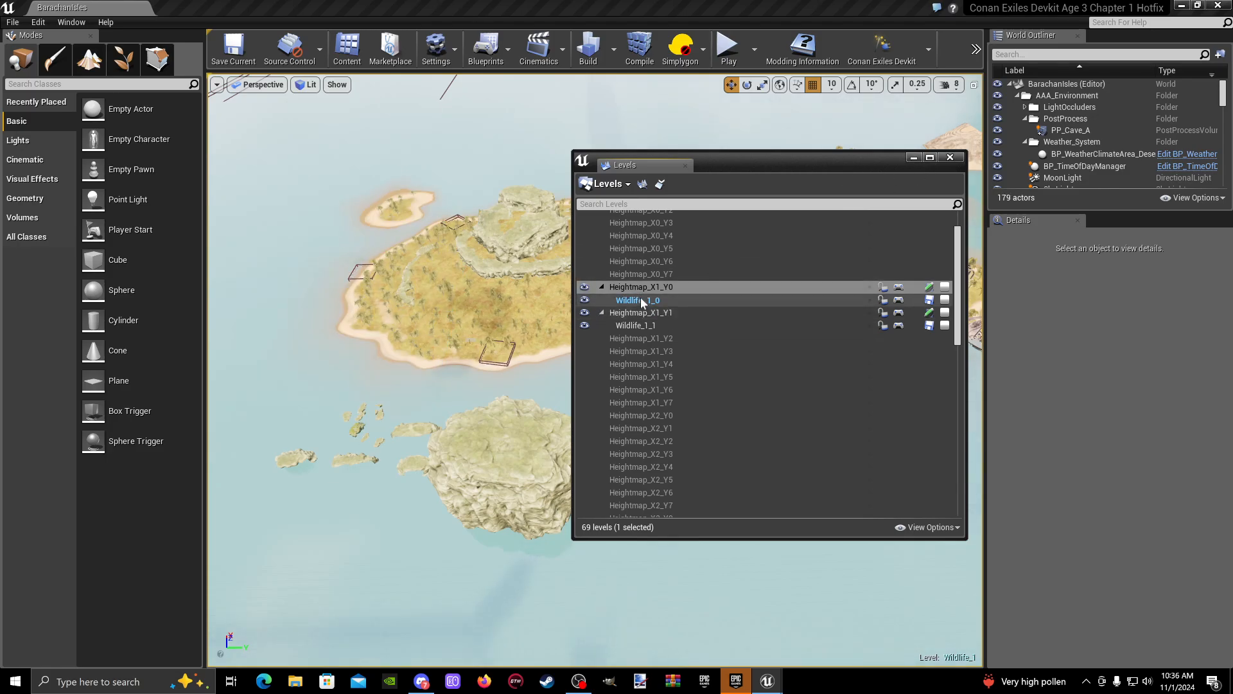
- Select Wildlife_1_0, minimize the Levels window and fly to the small palm island beyond the large rocky one
left_click(641, 300)
left_click(913, 159)
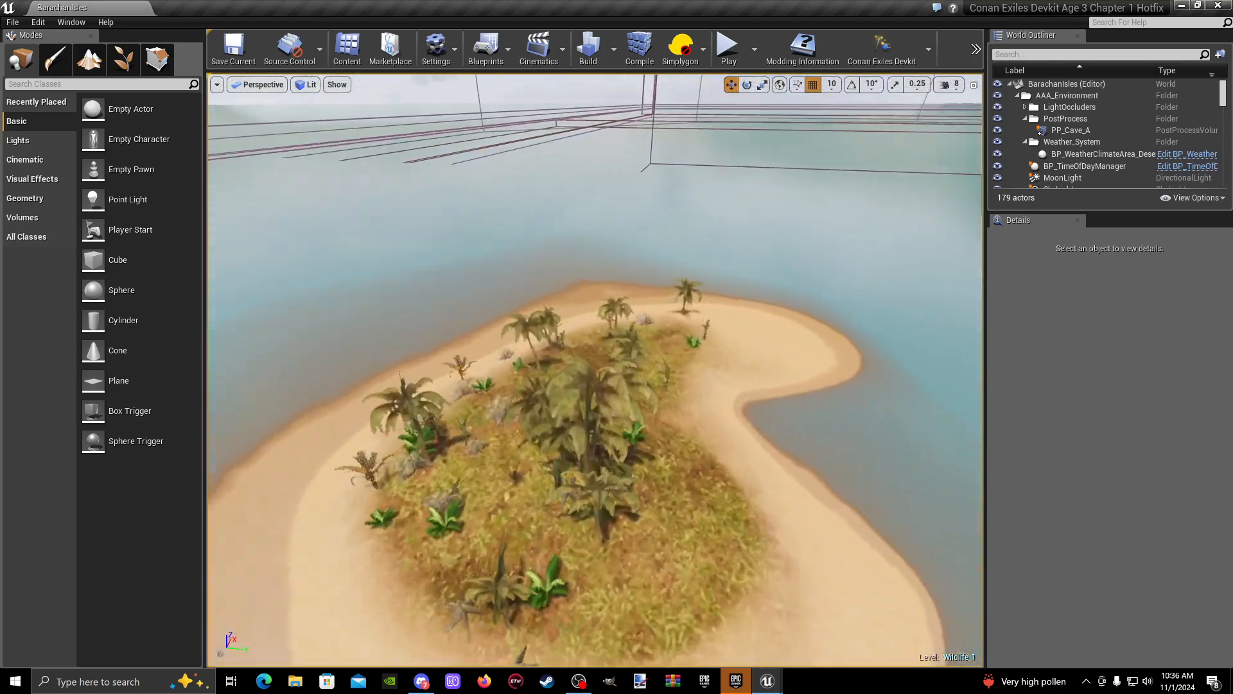
key("s")
right_click_drag(604, 337, 630, 305)
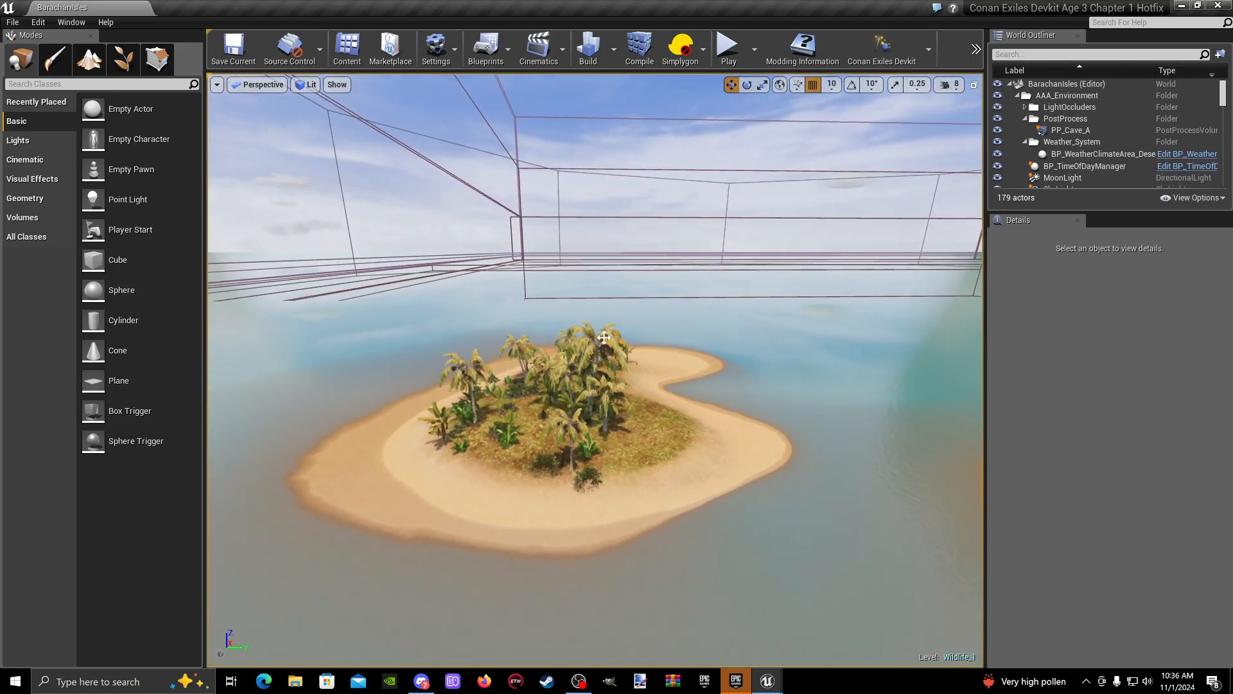
- Reduce the camera speed to 5 and bring the small island's beach and grassy edge into close view
left_click(951, 84)
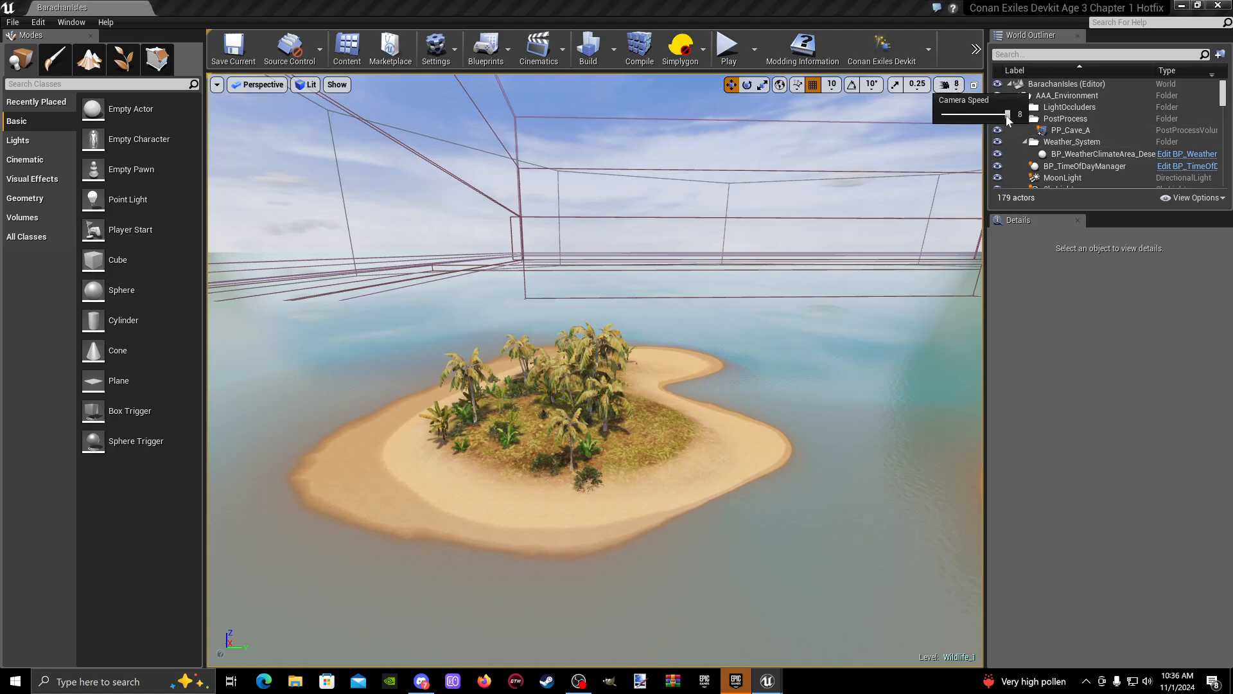
left_click_drag(1006, 114, 981, 114)
right_click_drag(726, 296, 779, 345)
key("w")
key("s")
key("s")
key("w")
key("s")
key("w")
right_click_drag(676, 459, 667, 454)
key("d")
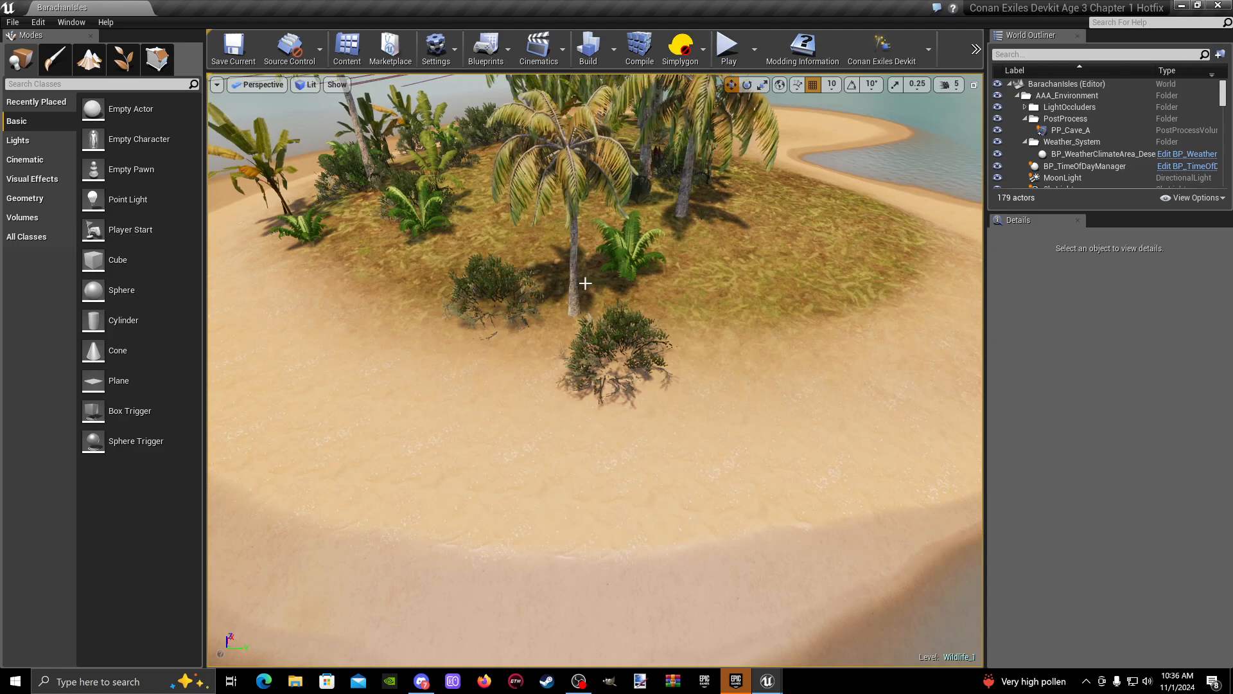
scroll(643, 464, "down", 4)
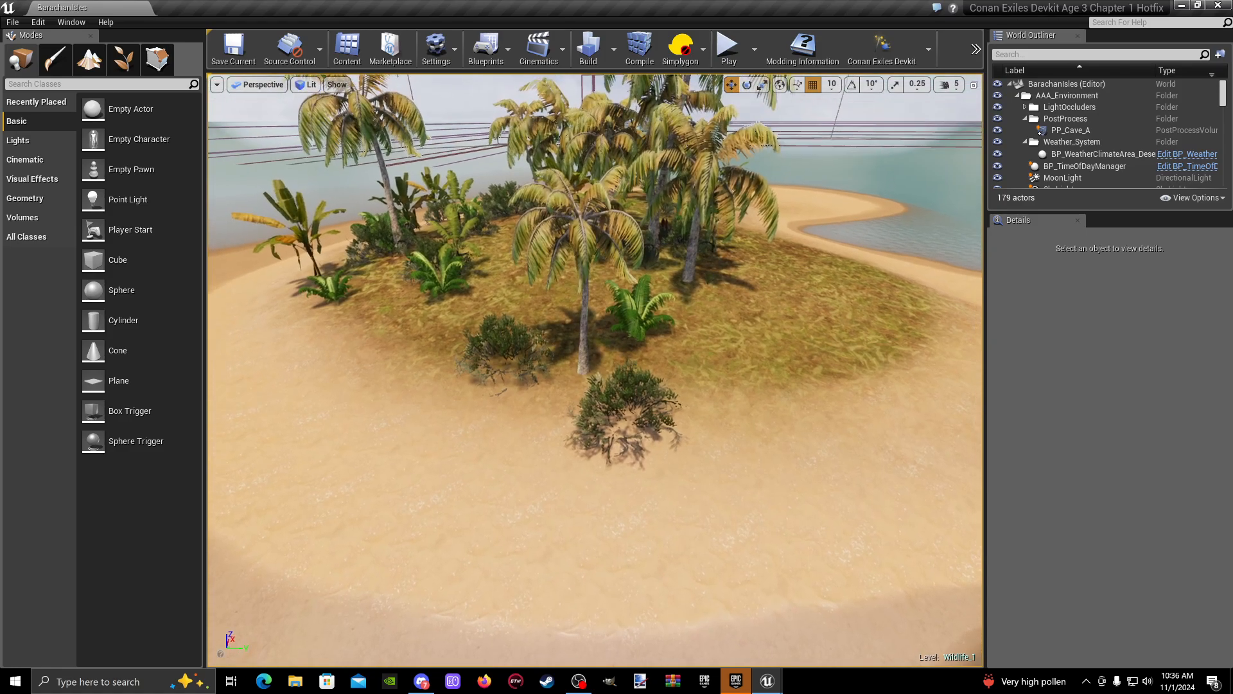
- Search the whole Content folder for "npc terr" and locate the NPCTerritorySpawner blueprint
left_click(350, 50)
left_click_drag(539, 99, 533, 96)
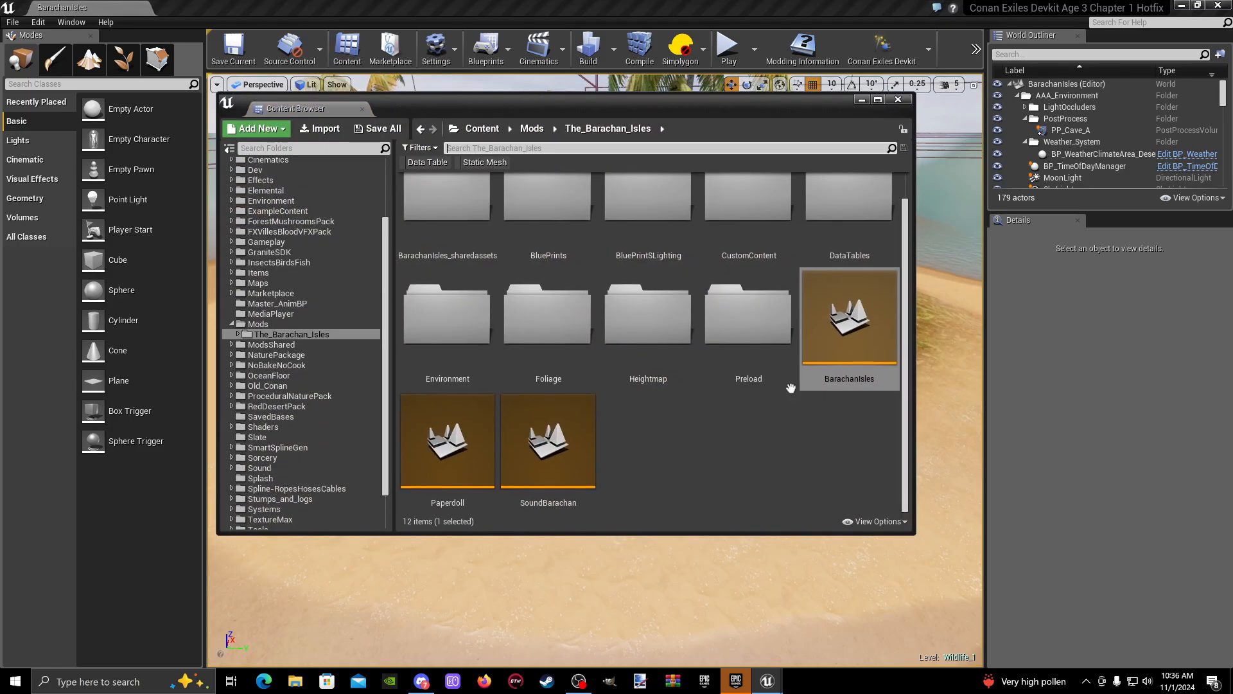
left_click(481, 129)
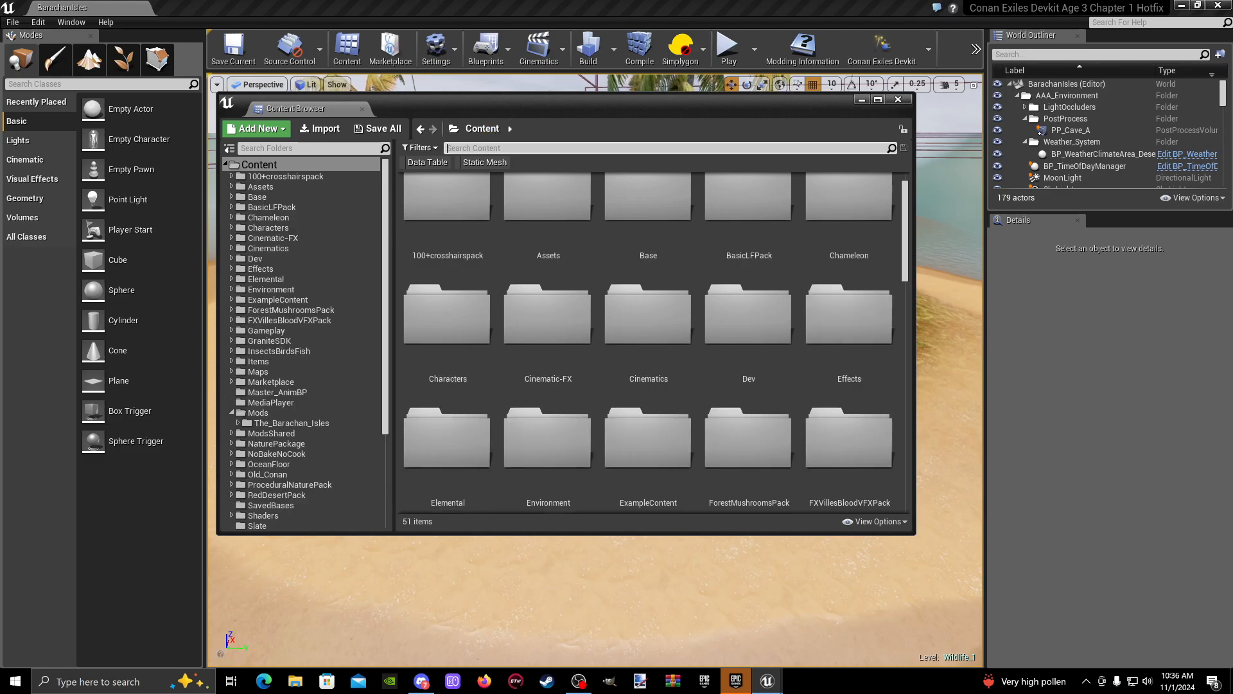
type("n")
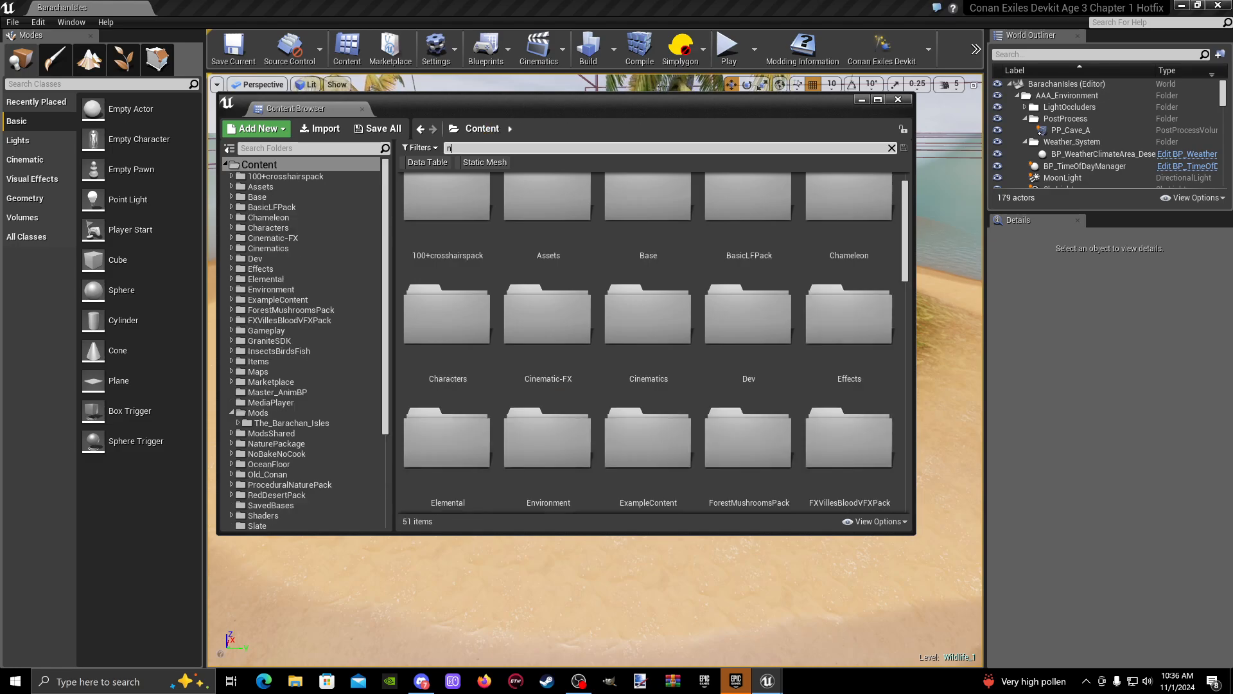
type("pc")
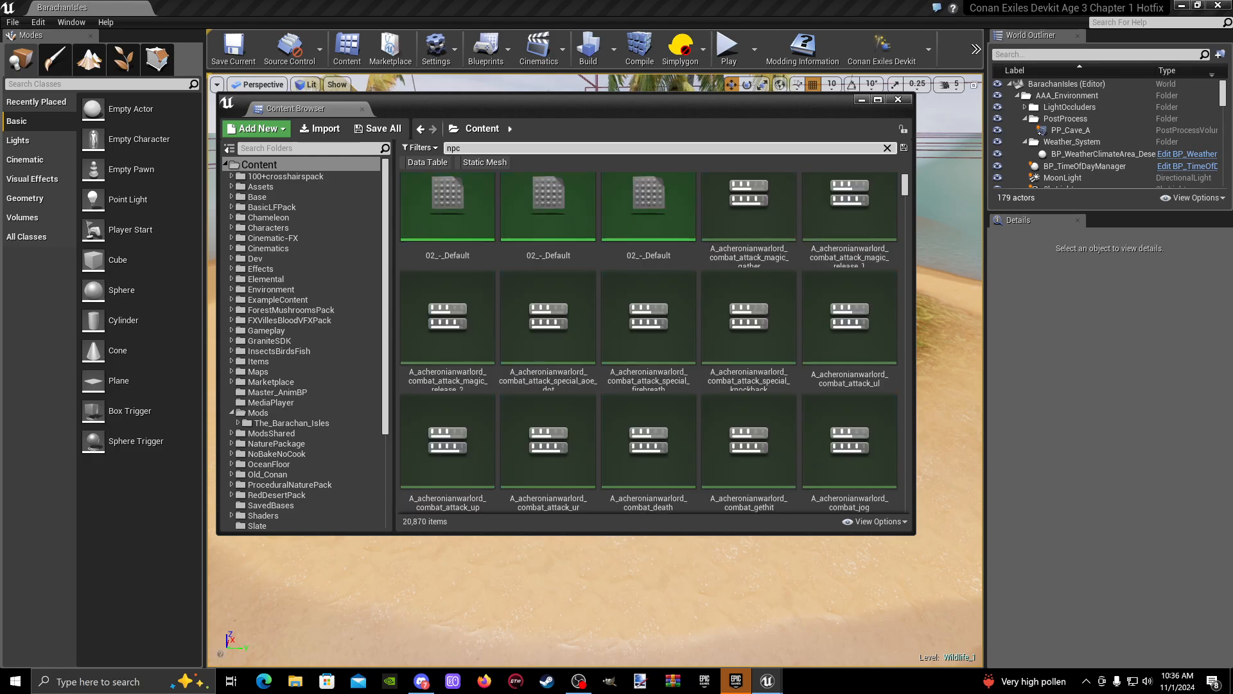
type(" terr")
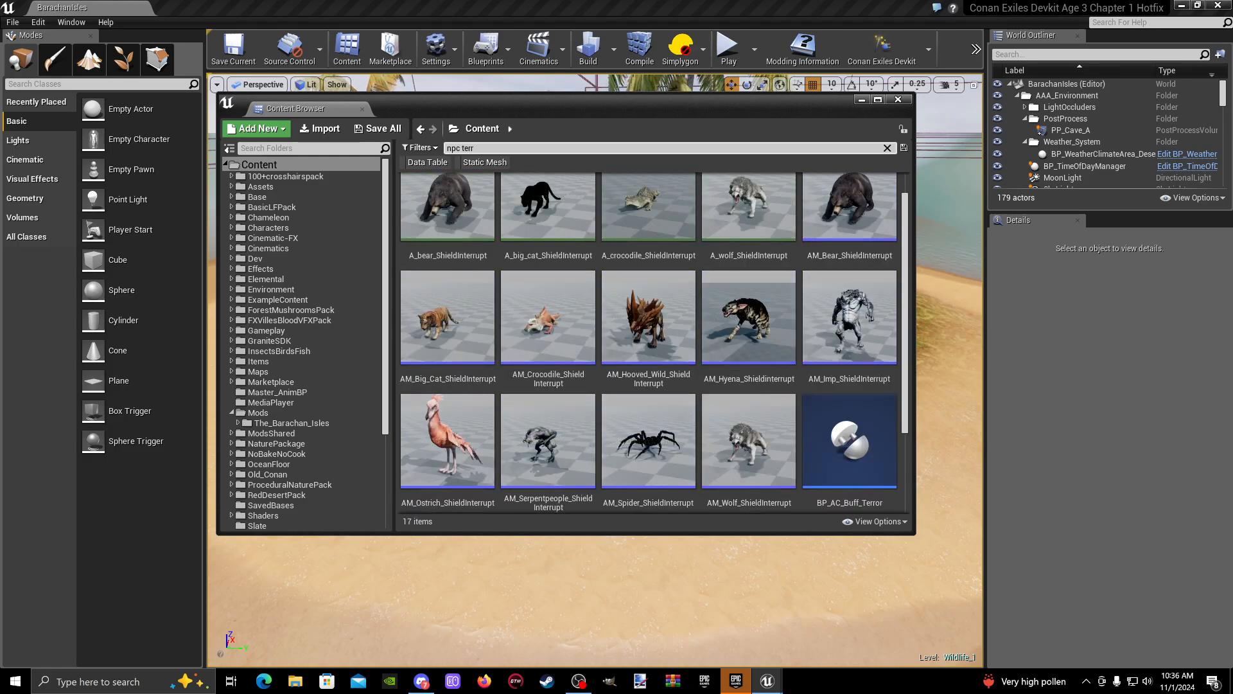
scroll(625, 243, "down", 1)
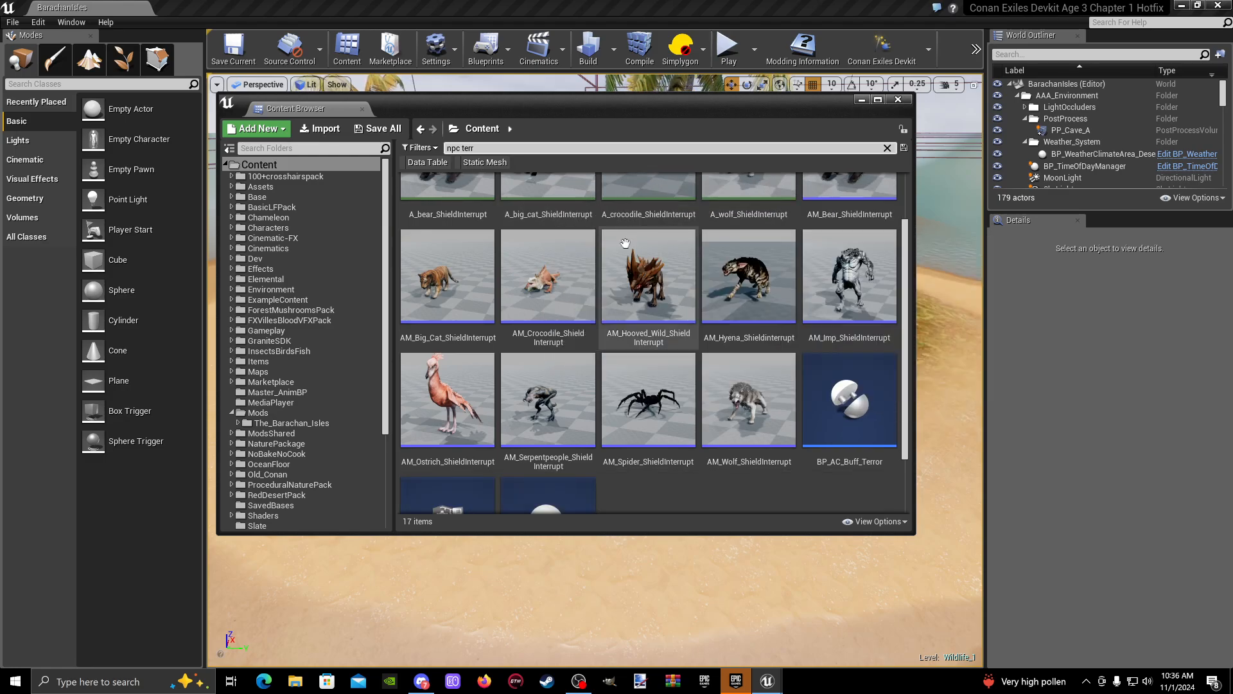
scroll(621, 257, "down", 2)
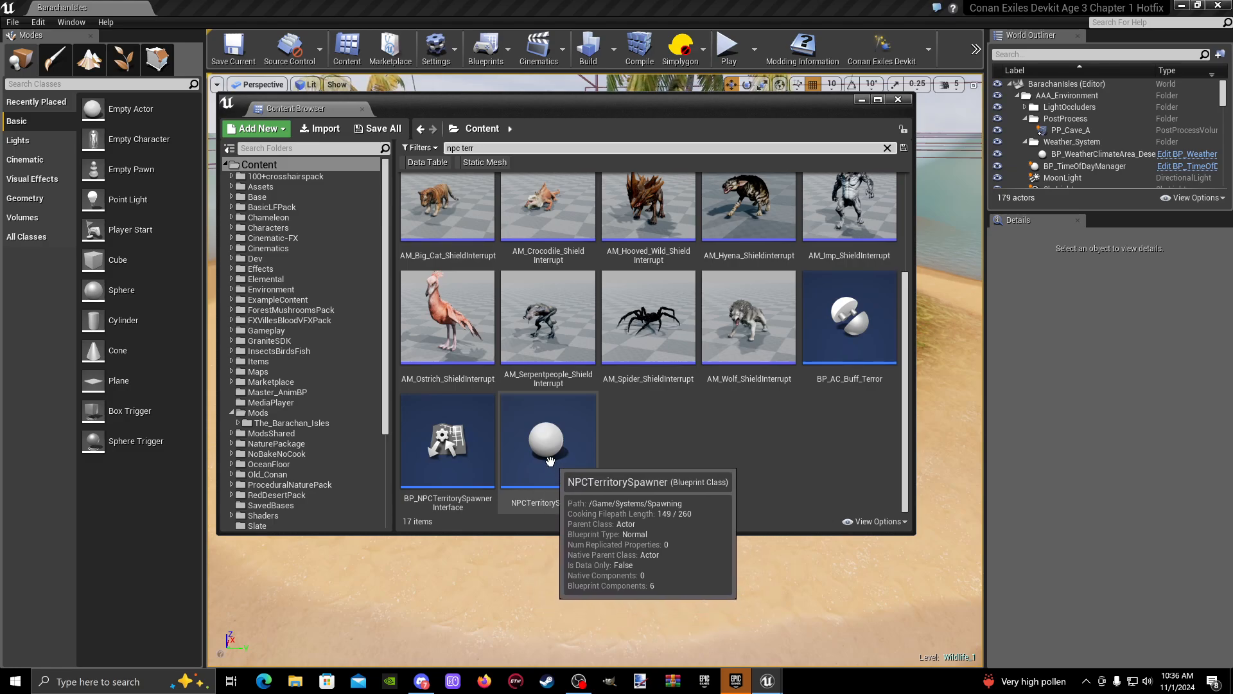
- Place an NPCTerritorySpawner on the small island's beach and shift the Content Browser aside to uncover it
left_click_drag(530, 478, 774, 441)
left_click_drag(919, 430, 943, 426)
left_click_drag(805, 98, 575, 121)
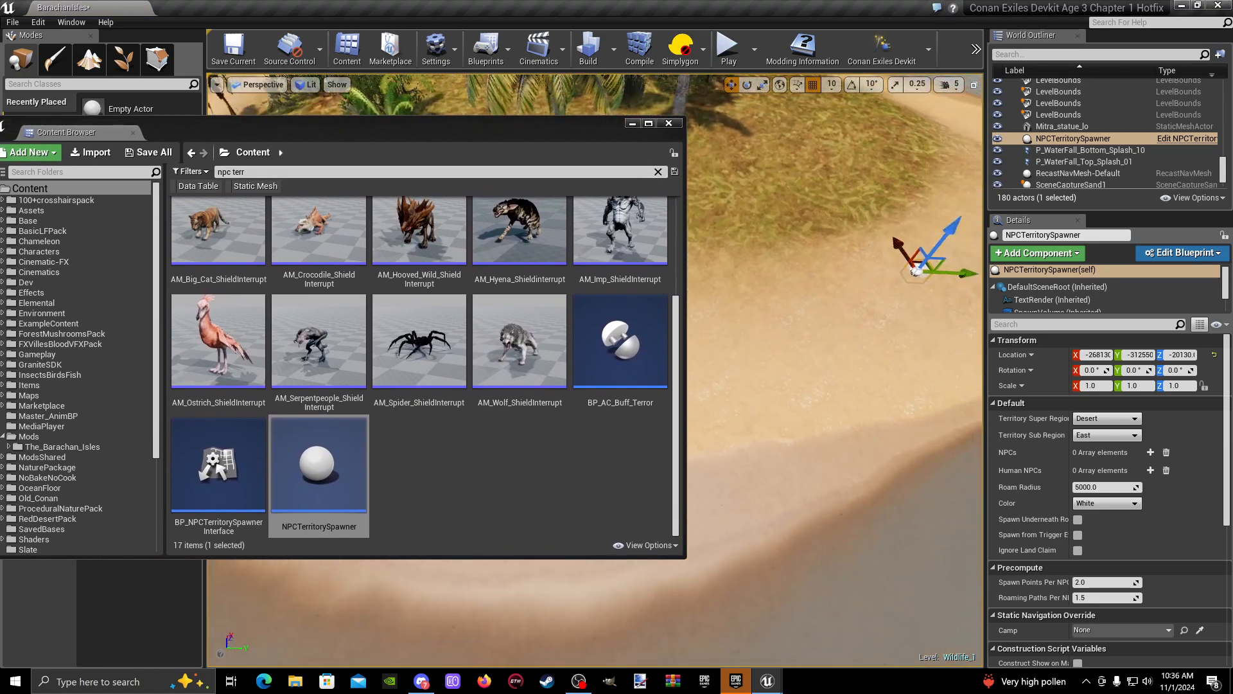
- Move the spawner along Y to about -313420 and raise it to about -19550 in Z, above the grass edge
right_click_drag(803, 360, 789, 335)
left_click_drag(975, 339, 750, 334)
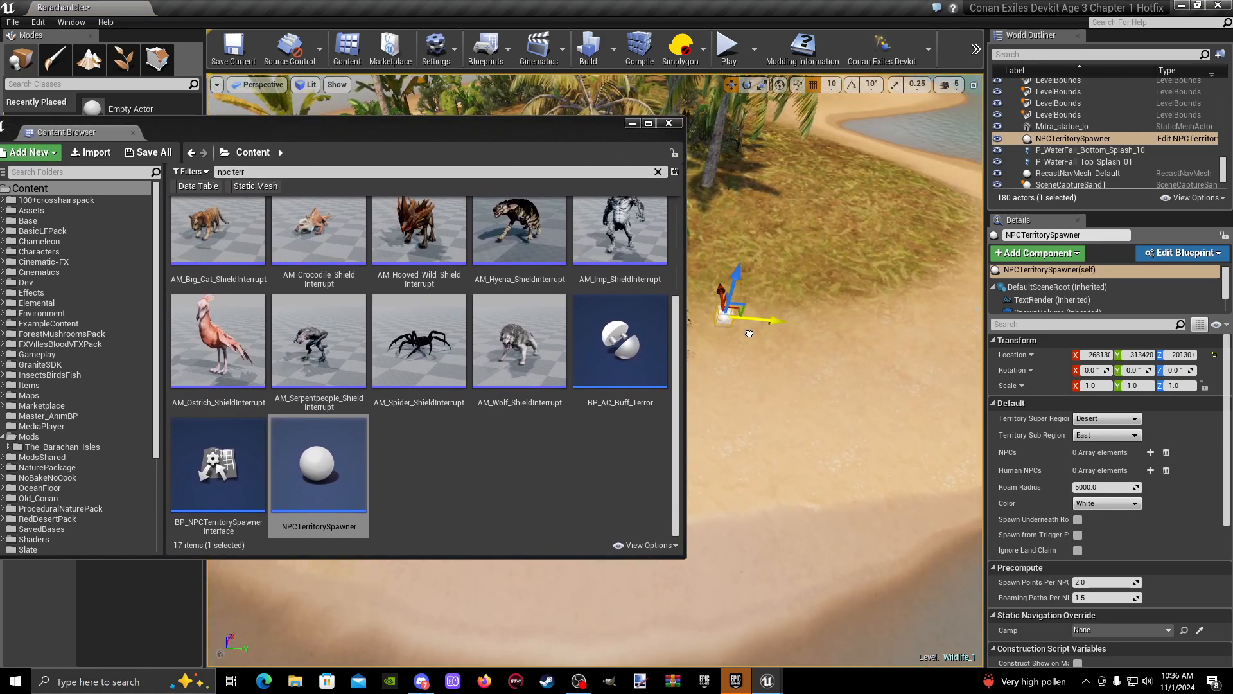
right_click_drag(773, 138, 803, 289)
left_click_drag(802, 289, 816, 194)
key("s")
right_click_drag(816, 194, 780, 255)
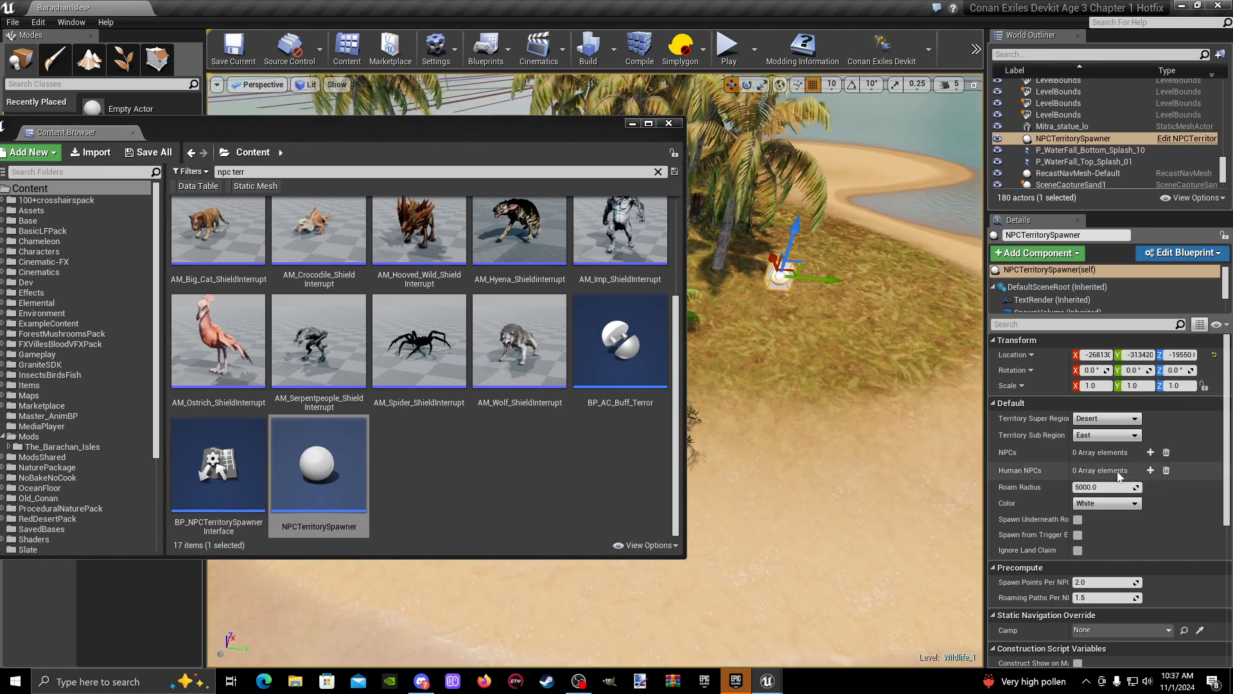
- Scale the NPCTerritorySpawner volume to about 34 in X and 22.3 in Y
right_click_drag(861, 379, 888, 389)
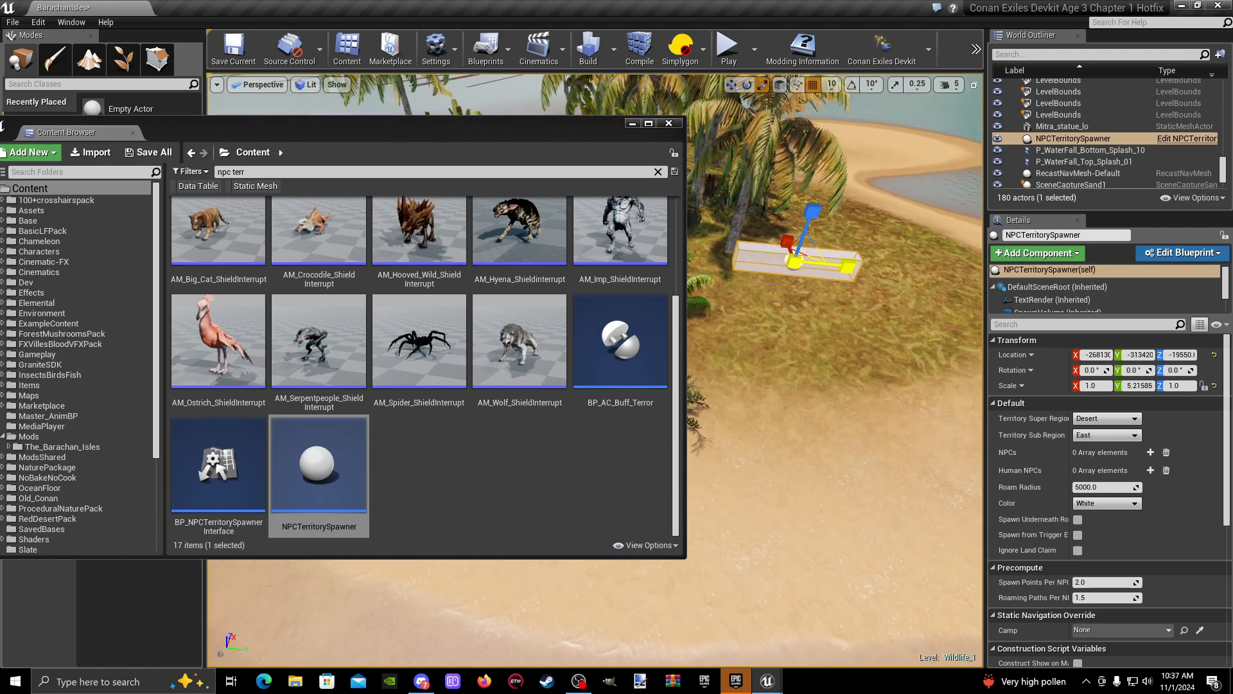
right_click_drag(789, 294, 777, 317)
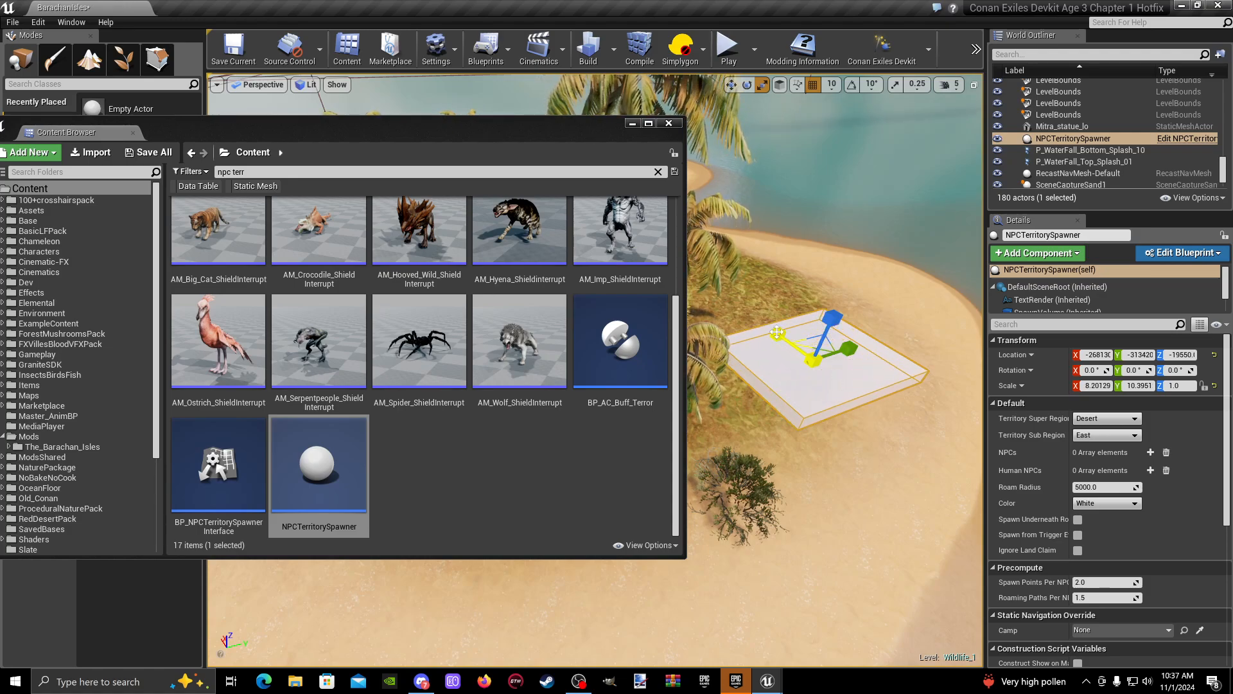
right_click_drag(777, 332, 649, 347)
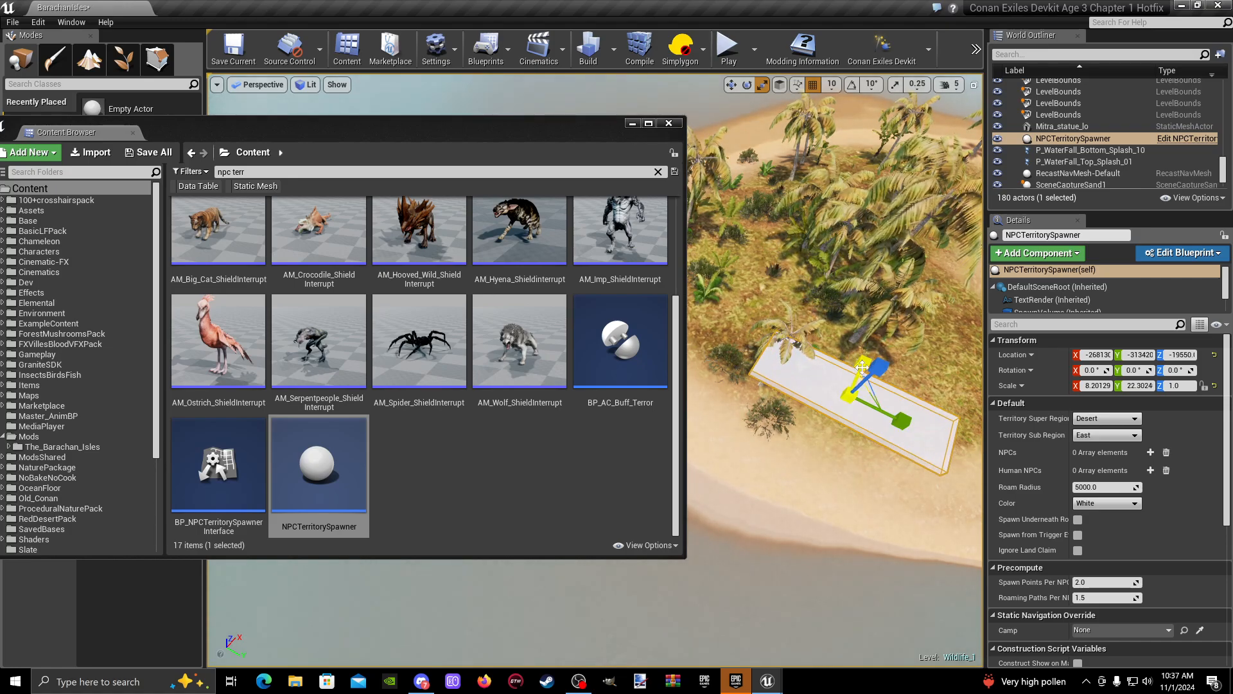
left_click_drag(863, 364, 890, 306)
right_click_drag(793, 379, 861, 340)
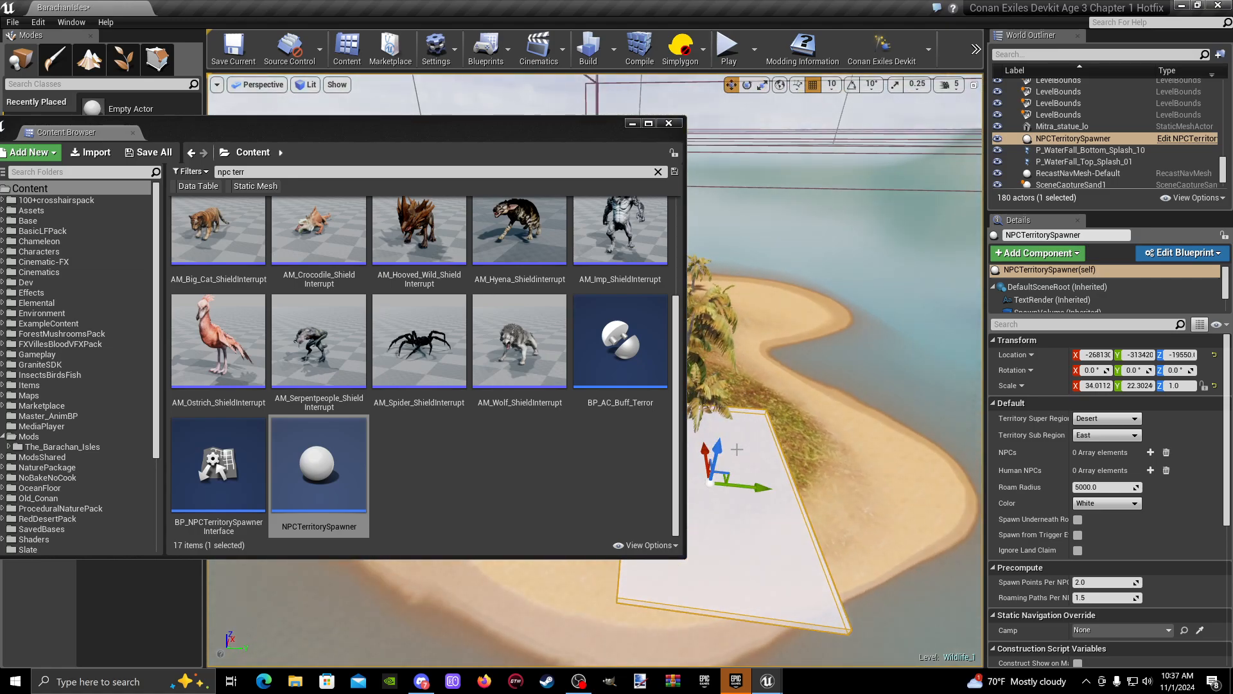
- Move the spawner volume to about X -265610, Y -314680 and raise it to about Z -18020, above the small island's palms
left_click_drag(720, 450, 759, 283)
right_click_drag(760, 282, 855, 360)
right_click_drag(867, 195, 876, 138)
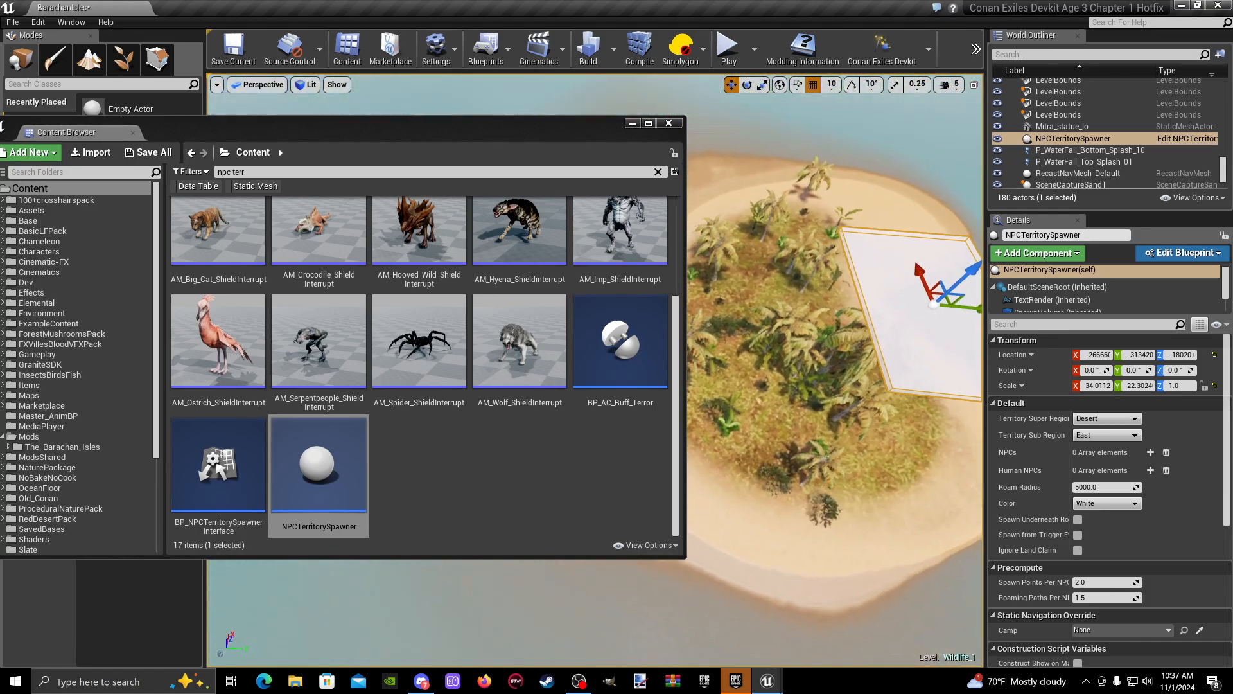
left_click_drag(922, 269, 912, 227)
left_click_drag(976, 264, 969, 264)
right_click_drag(841, 252, 957, 186)
- Scale the spawner volume's height to about 3.19 in Z
key("r")
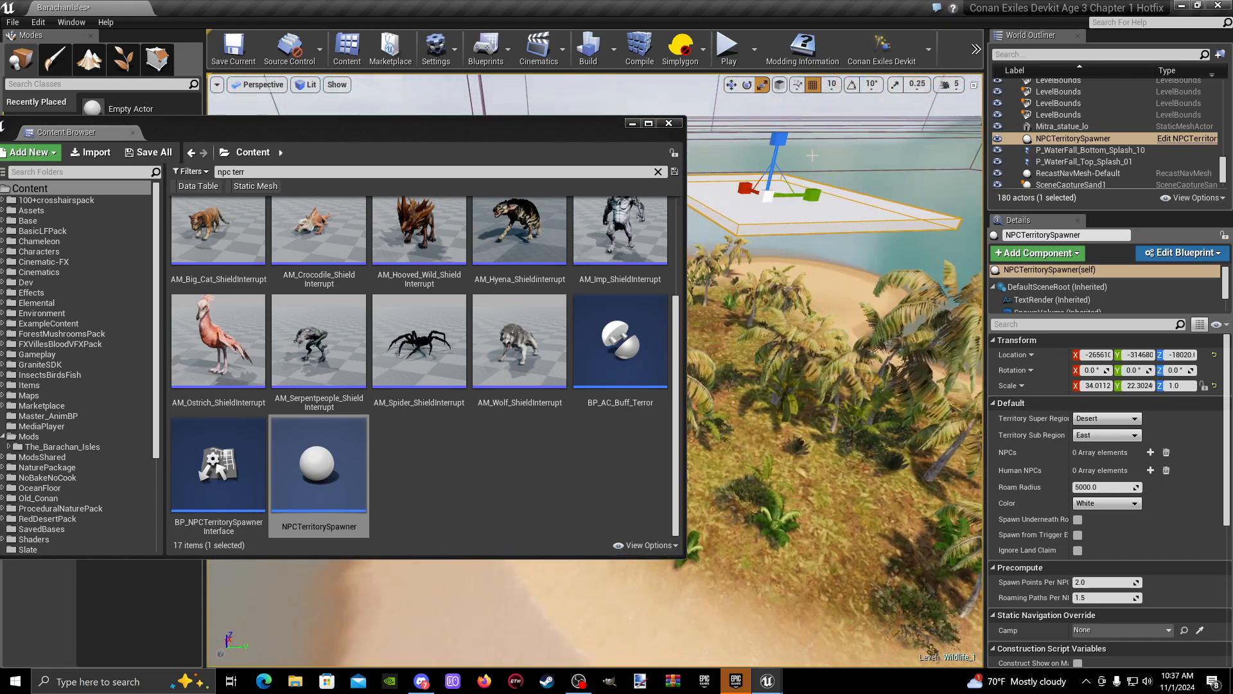
left_click_drag(789, 142, 788, 117)
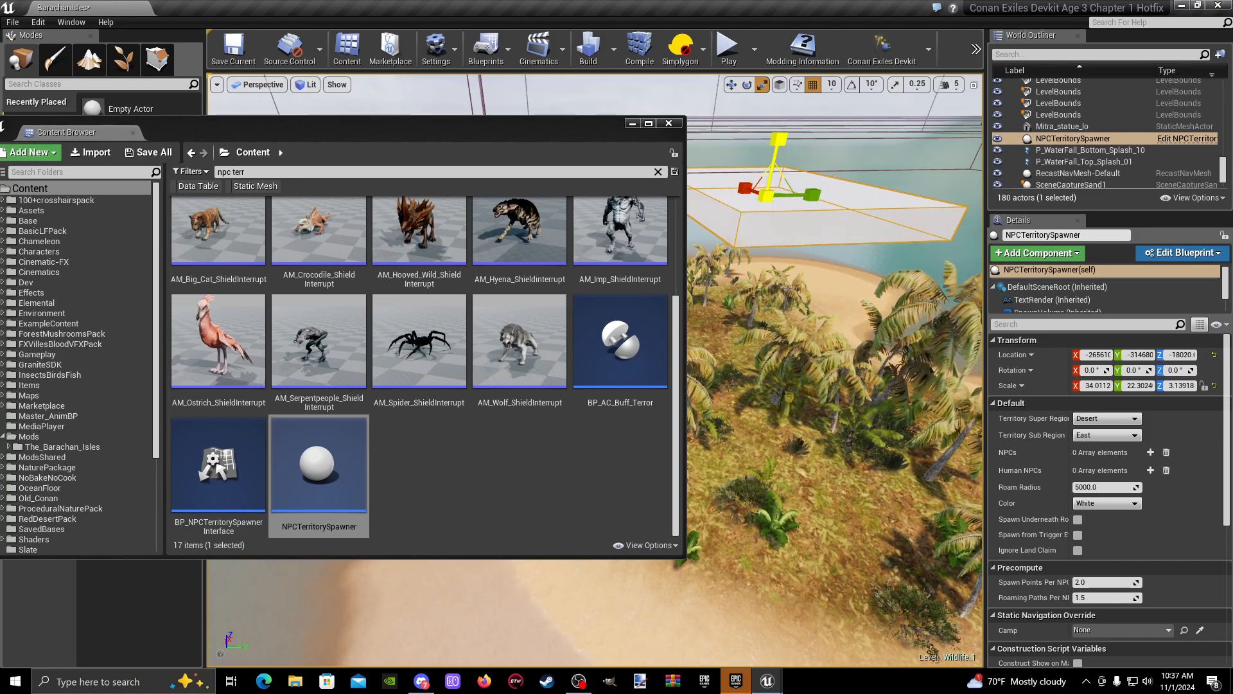
right_click_drag(779, 136, 764, 110)
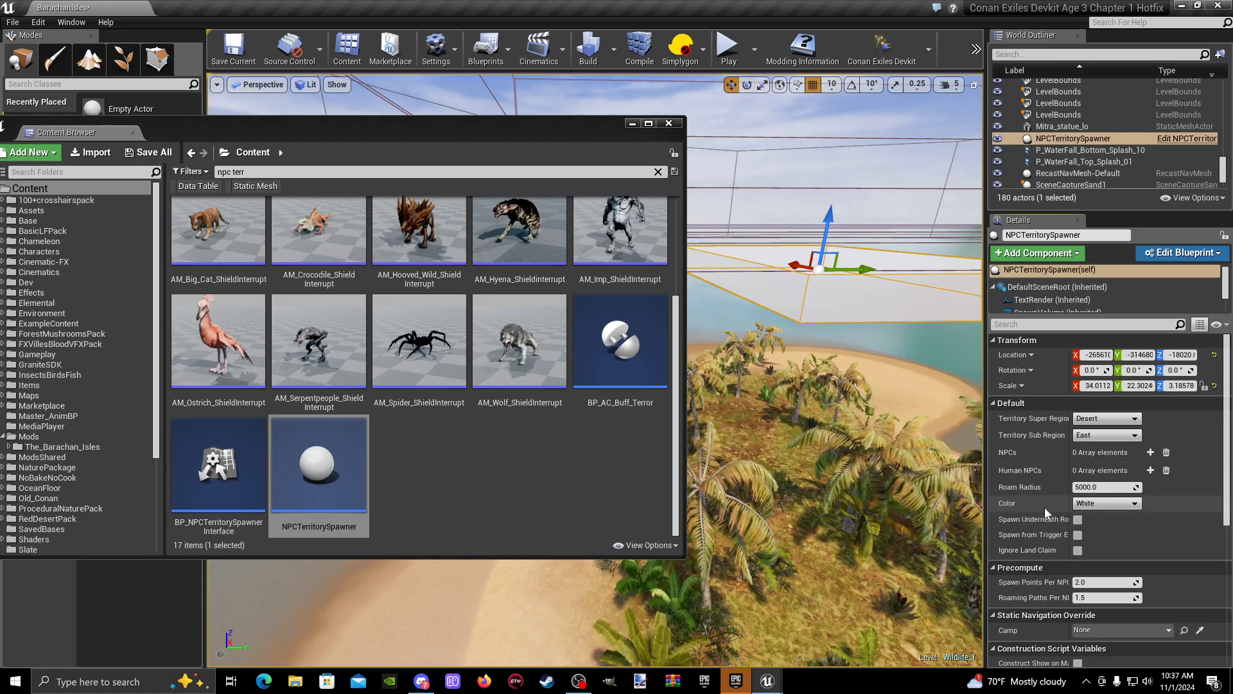
- Try Red, Blue and Orange as the spawner volume's color
left_click(1111, 505)
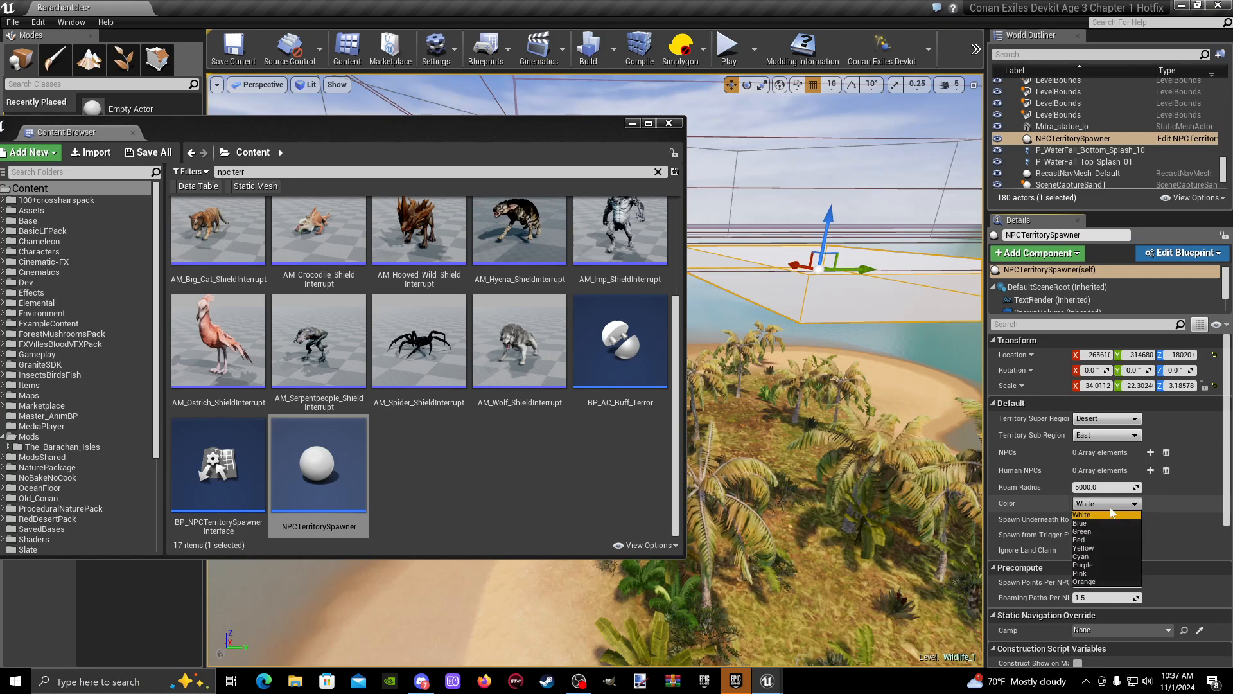
left_click(1100, 540)
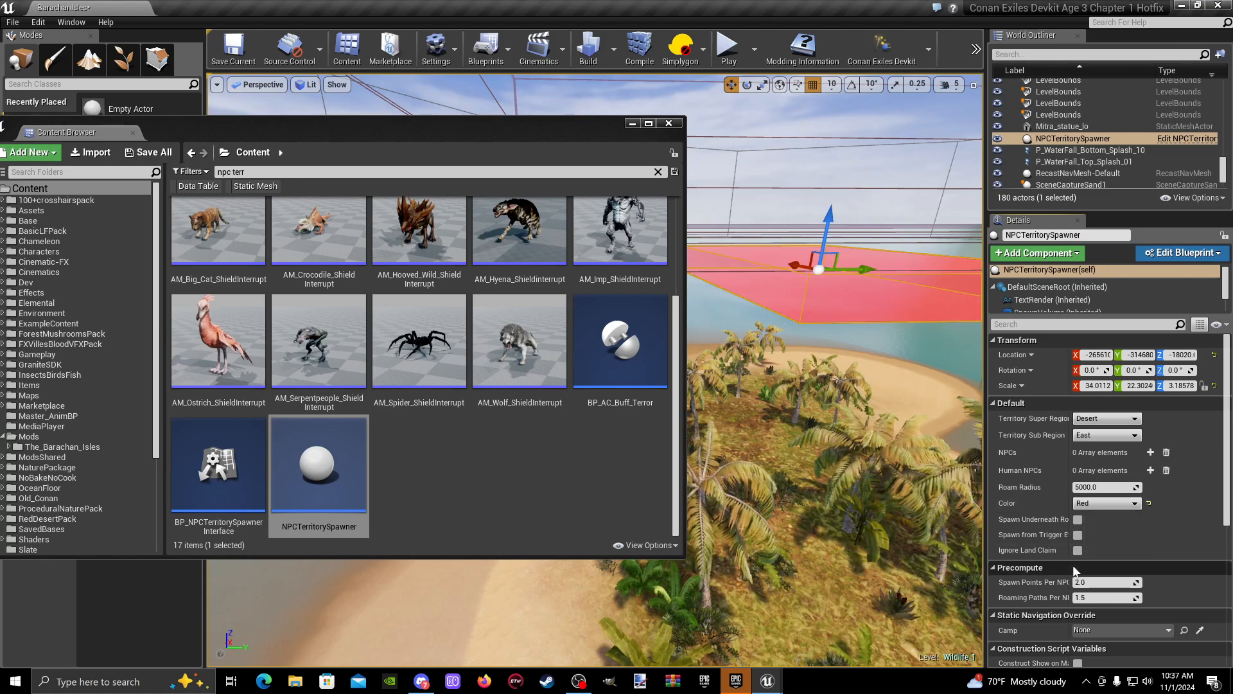
left_click(1109, 505)
left_click(1103, 523)
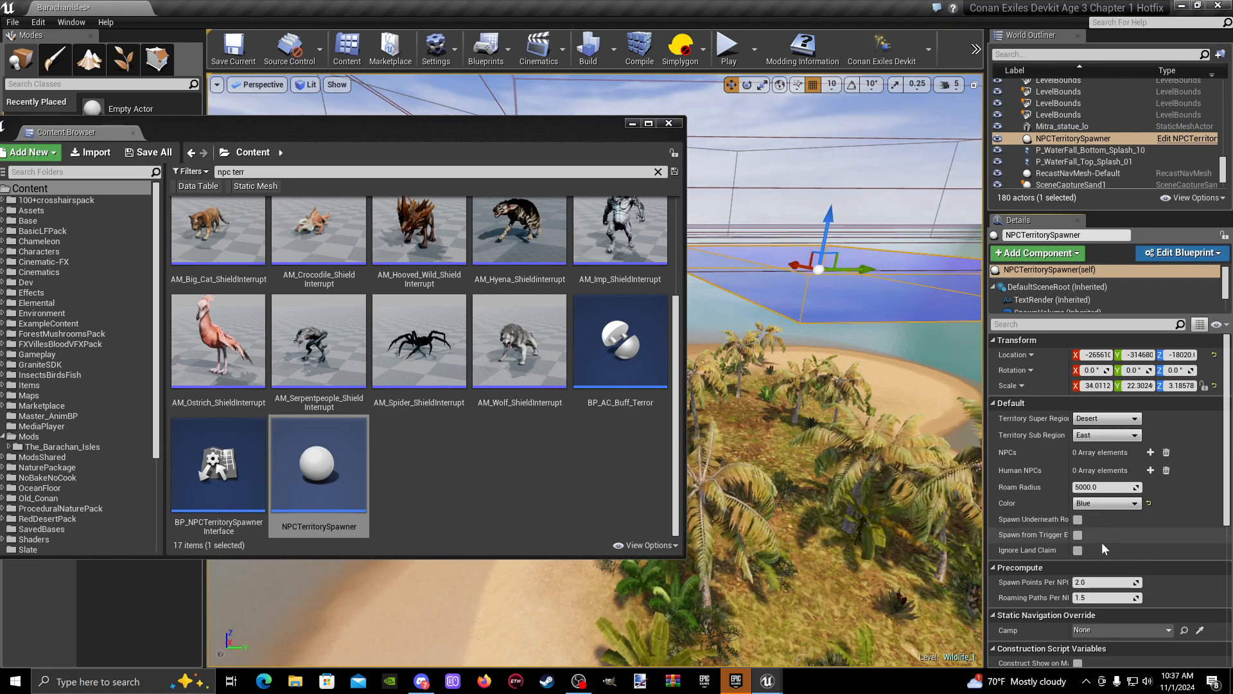
left_click(1106, 504)
left_click(1109, 582)
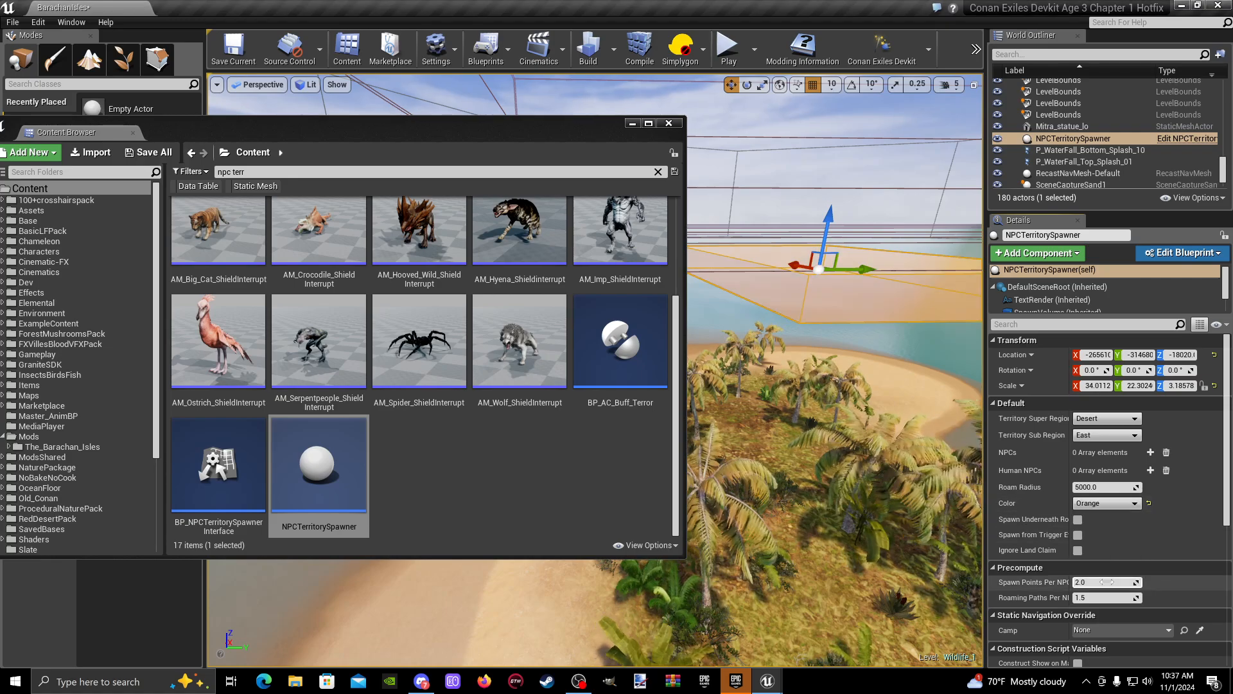
left_click(1114, 506)
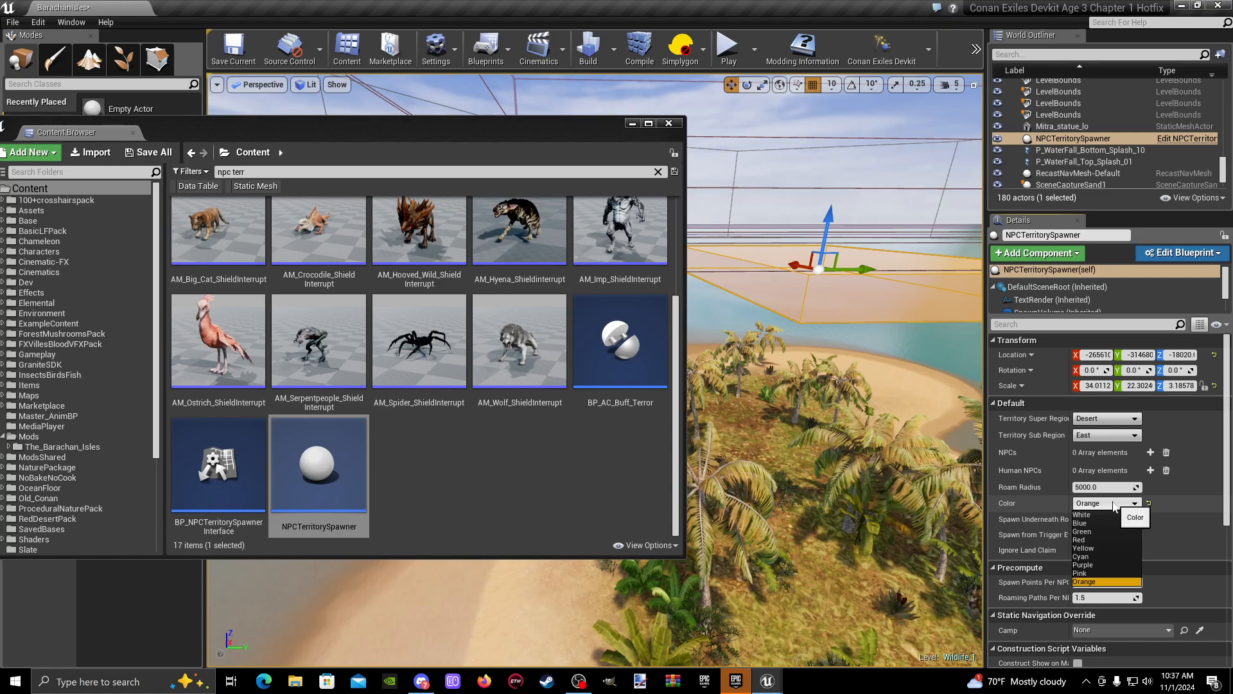
left_click(1100, 539)
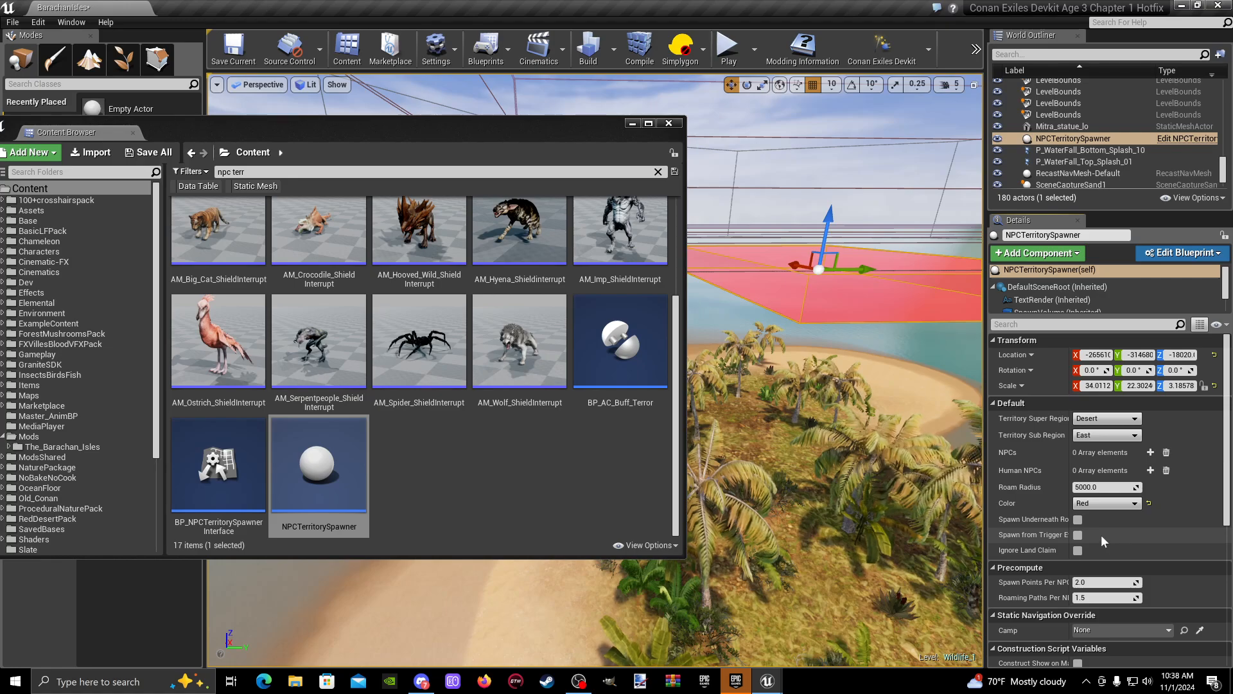
- Set the spawner volume's color to Green
left_click(1111, 504)
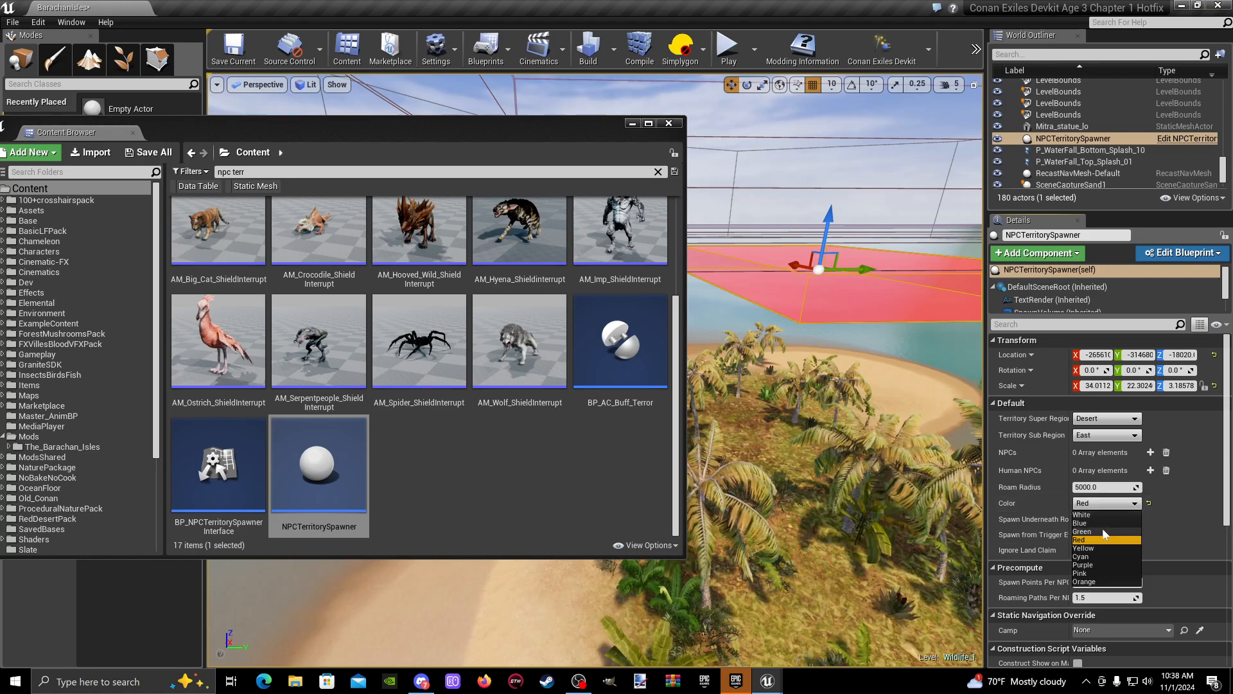
left_click(1102, 531)
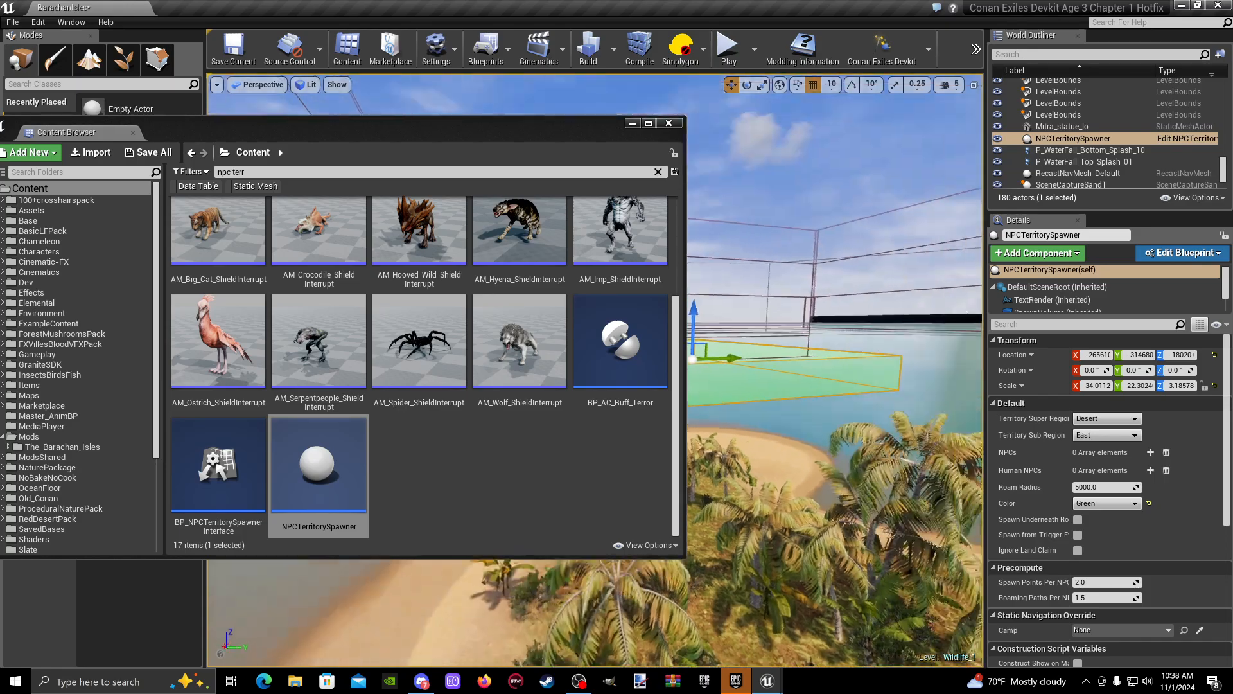
right_click_drag(835, 386, 890, 385)
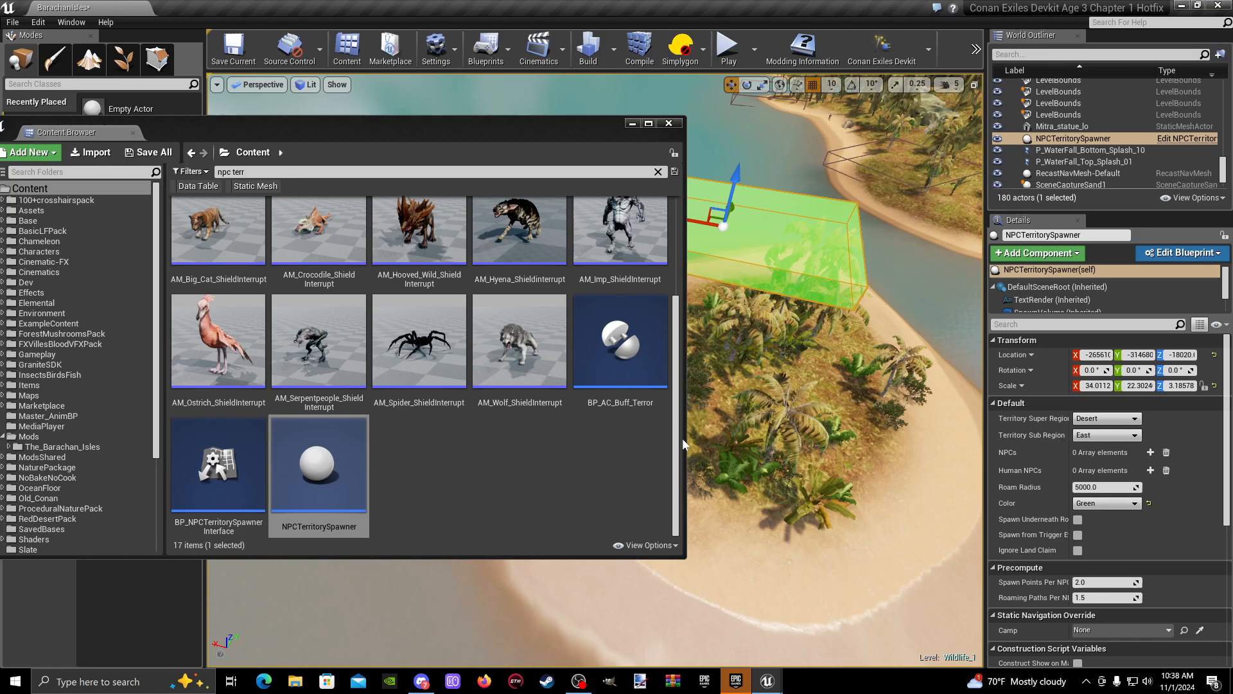
- Narrow the Content Browser and shift it to uncover the island and the green spawner volume
left_click_drag(684, 439, 498, 439)
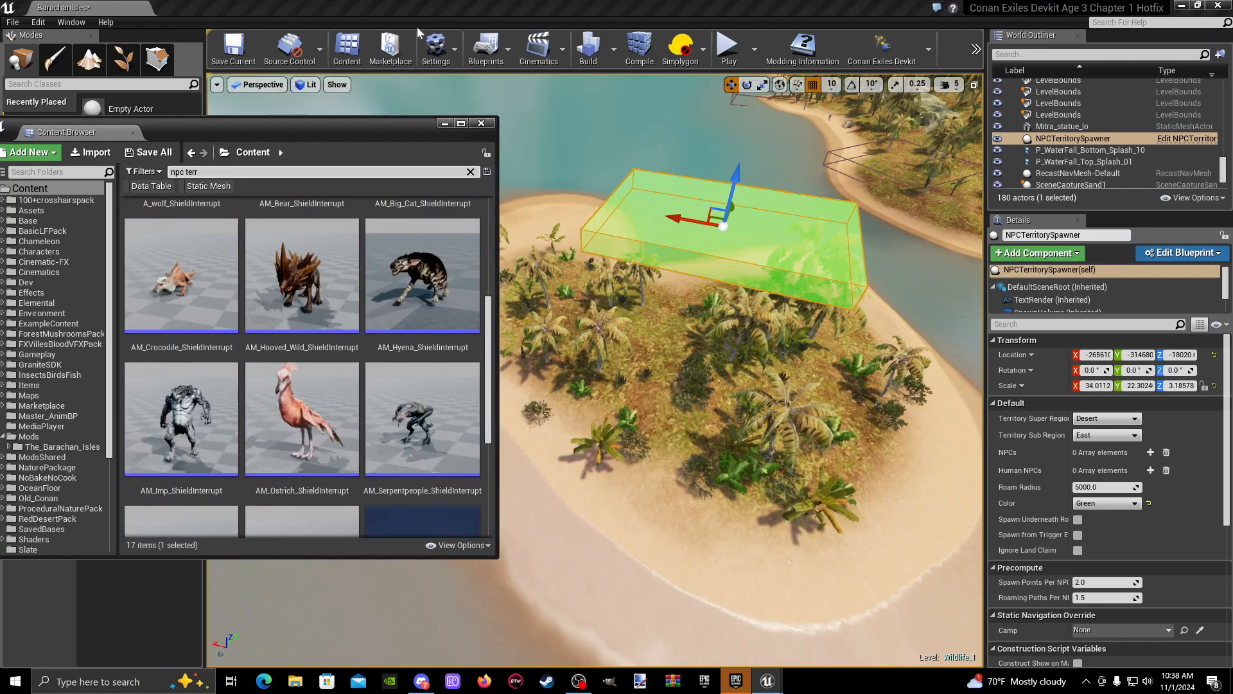
left_click_drag(369, 133, 422, 126)
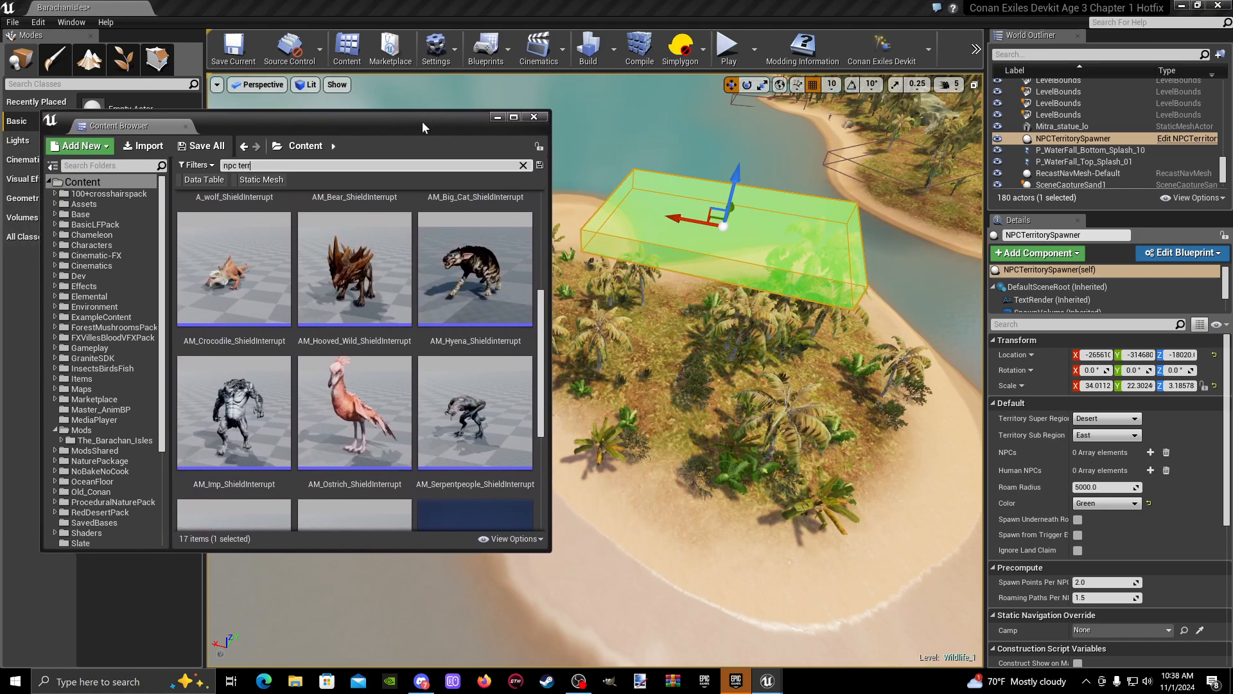
right_click_drag(792, 252, 762, 154)
left_click_drag(779, 225, 771, 264)
right_click_drag(771, 265, 707, 321)
left_click_drag(778, 172, 823, 181)
left_click(739, 306)
left_click(689, 355)
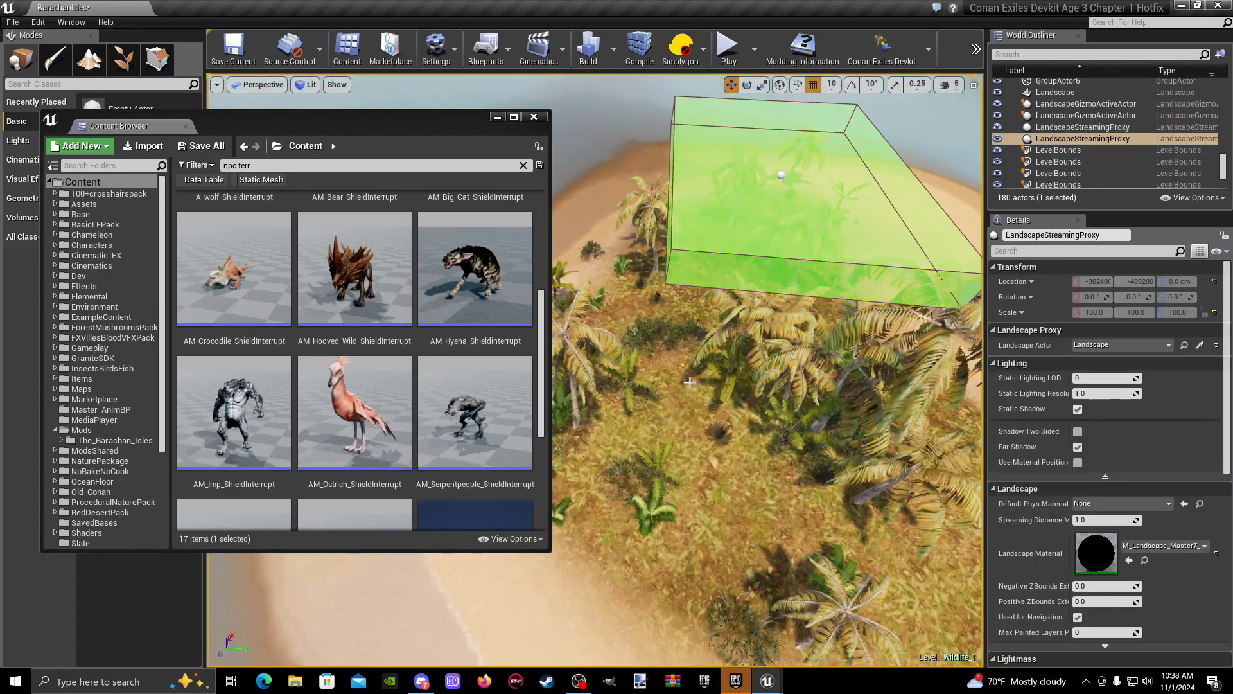
right_click_drag(686, 356, 677, 257)
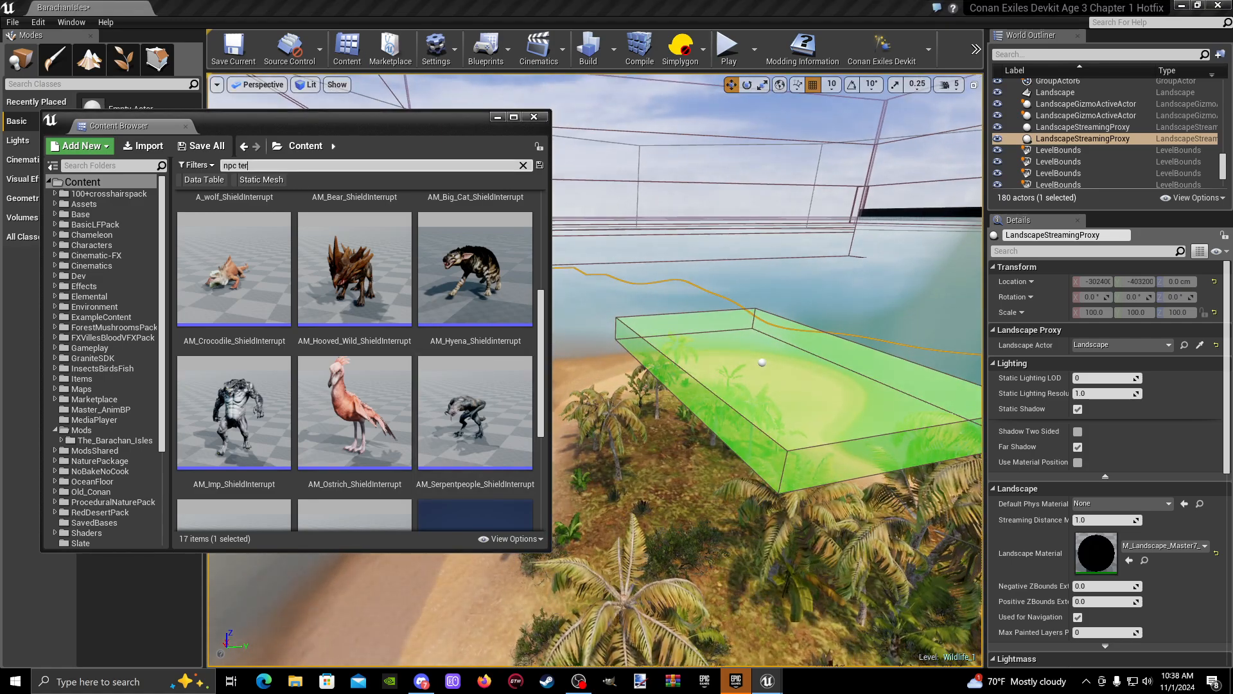
- Search the Content folder for "camp owner" and place a BP_CampOwner on the small island beneath the spawner volume
key("BackSpace")
key("BackSpace")
key("BackSpace")
key("BackSpace")
key("BackSpace")
key("BackSpace")
key("BackSpace")
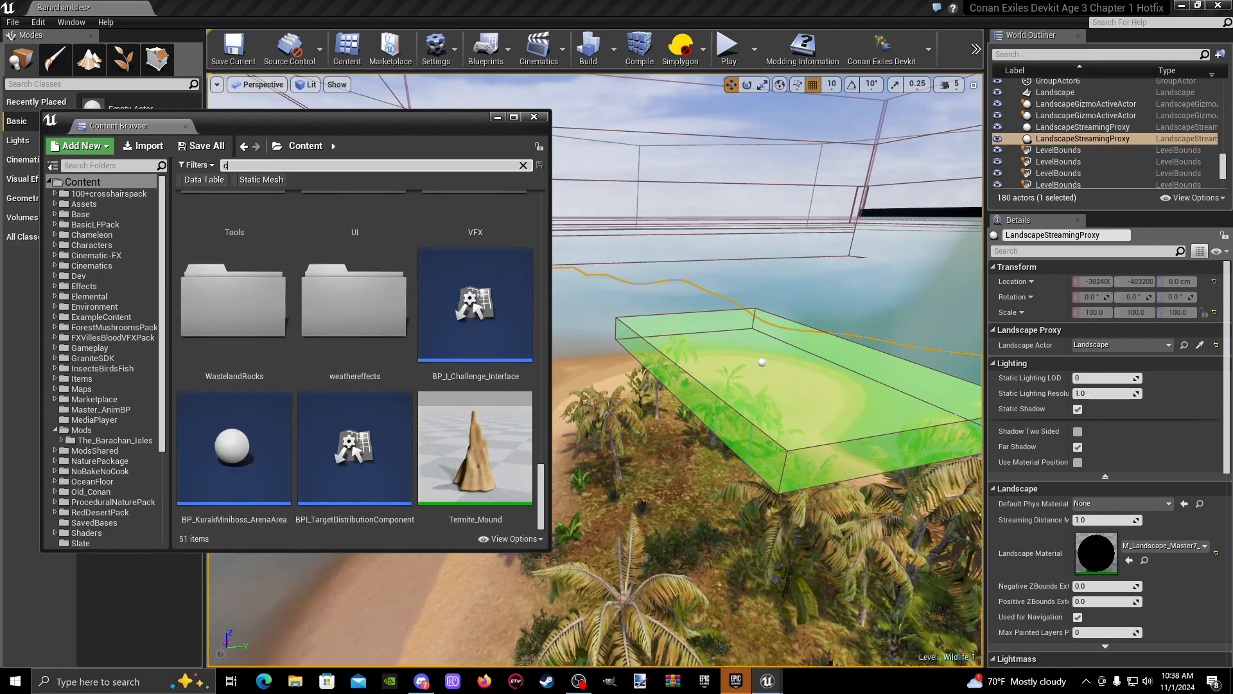
type("cam")
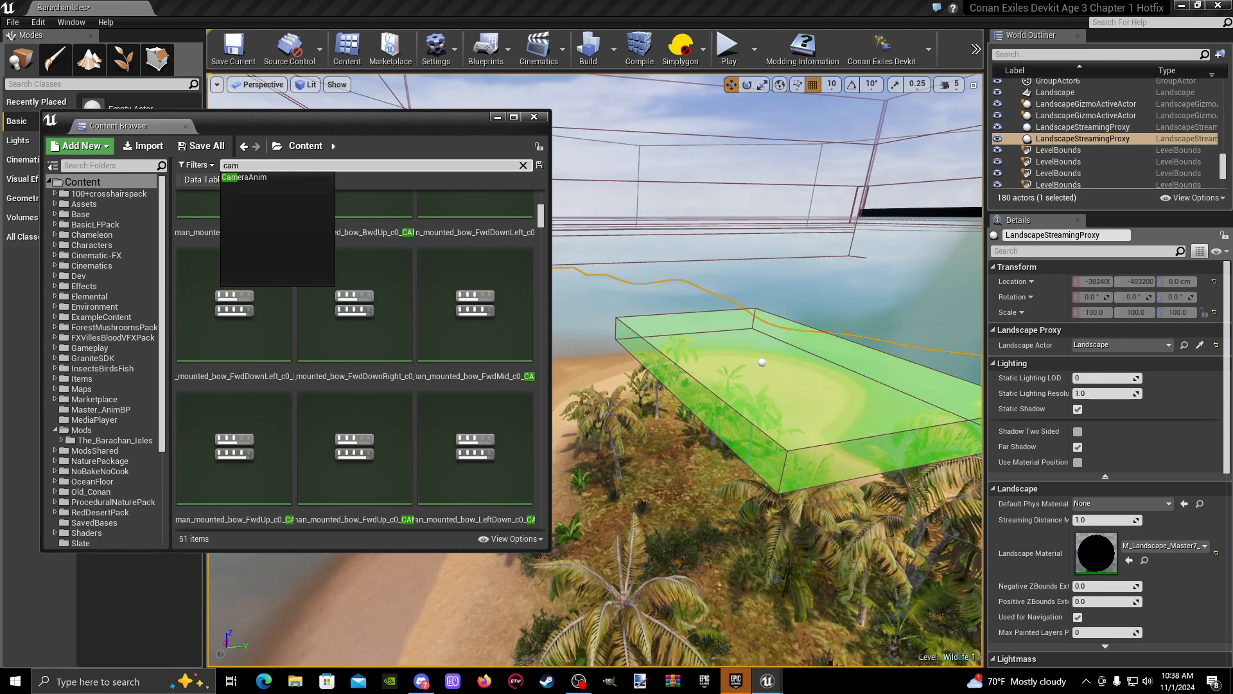
type("p owner")
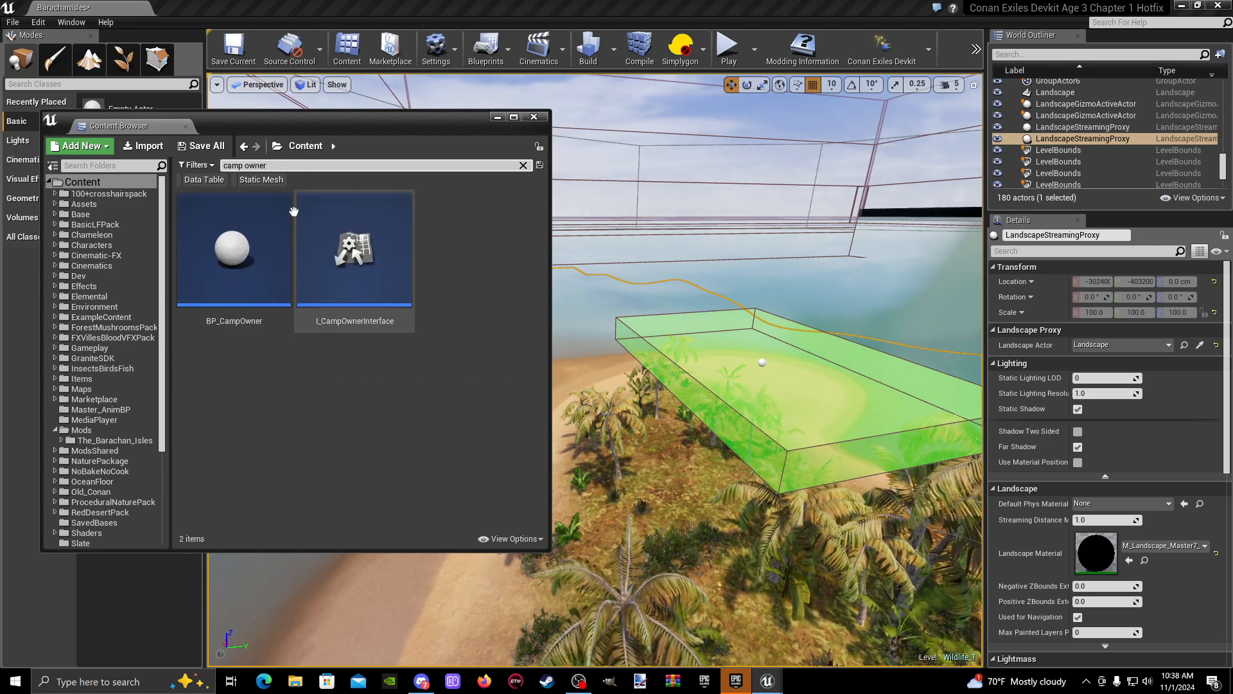
left_click_drag(213, 252, 686, 503)
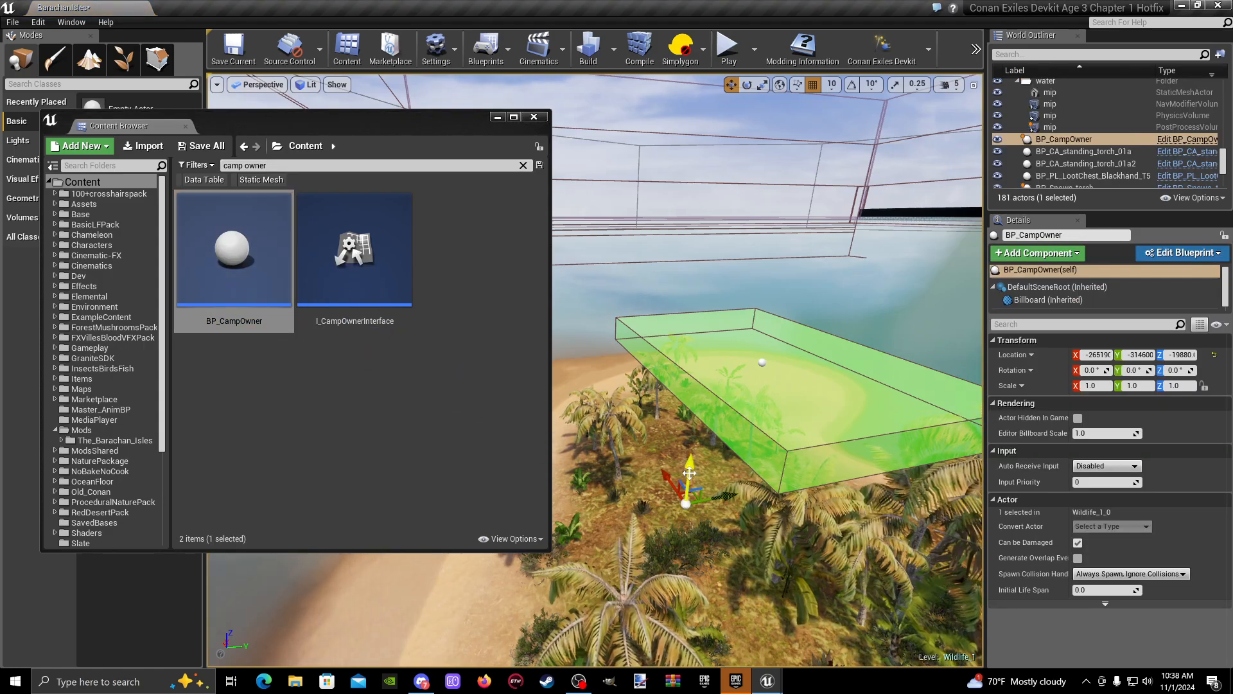
- Move the BP_CampOwner just above the spawner's center, to about X -265590, Y -314370, Z -18240
right_click_drag(738, 264, 880, 258)
right_click_drag(726, 394, 814, 306)
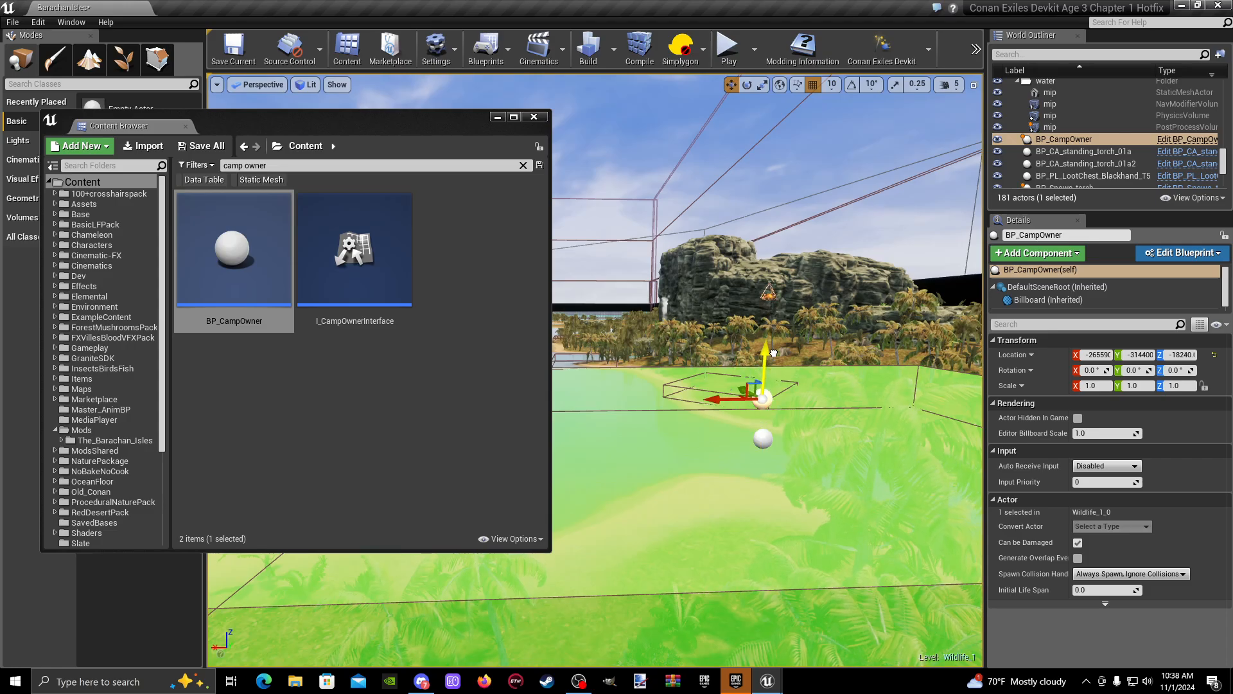
right_click_drag(772, 403, 578, 472)
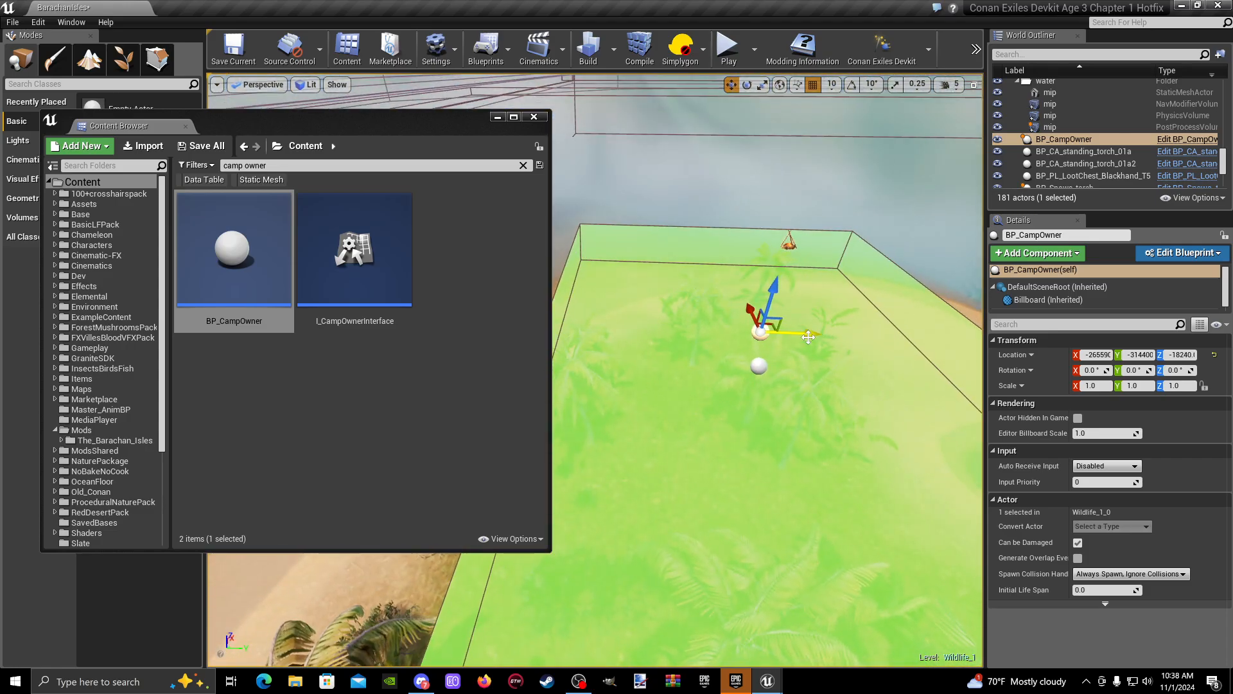
right_click_drag(771, 381, 788, 283)
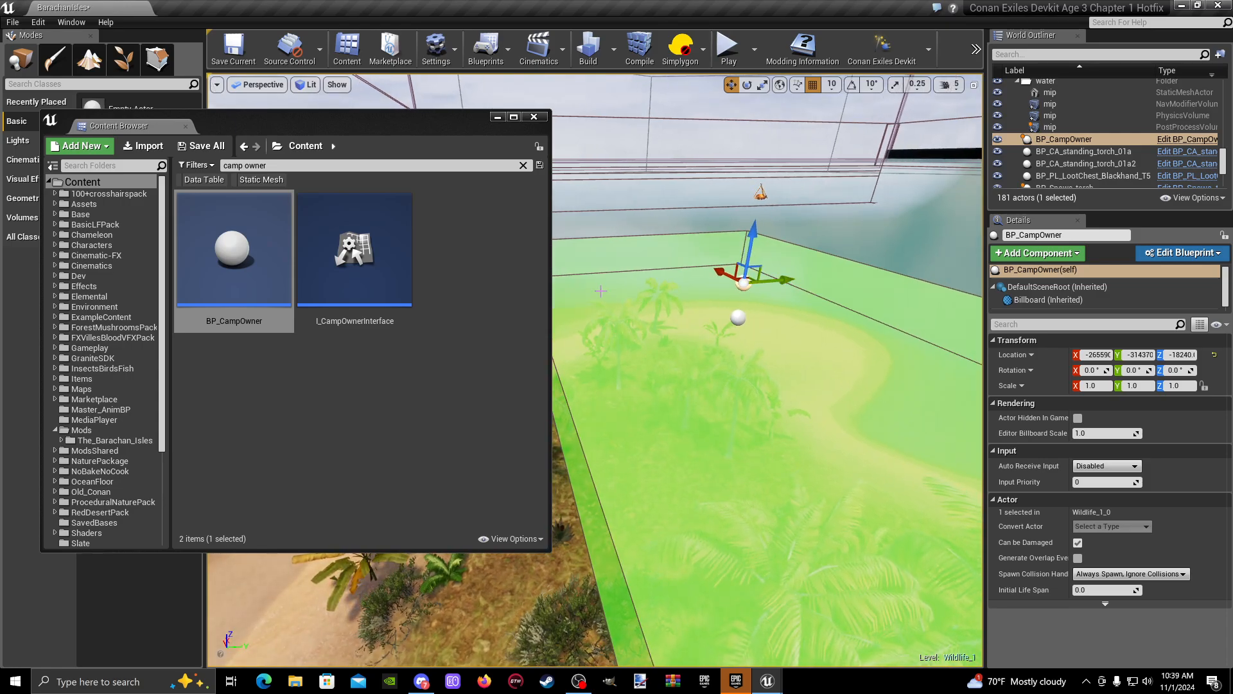
- Narrow the Content Browser further and search the Content folder for "manual" to locate the BP_ManualSpawnPoint blueprint
left_click_drag(549, 312, 447, 310)
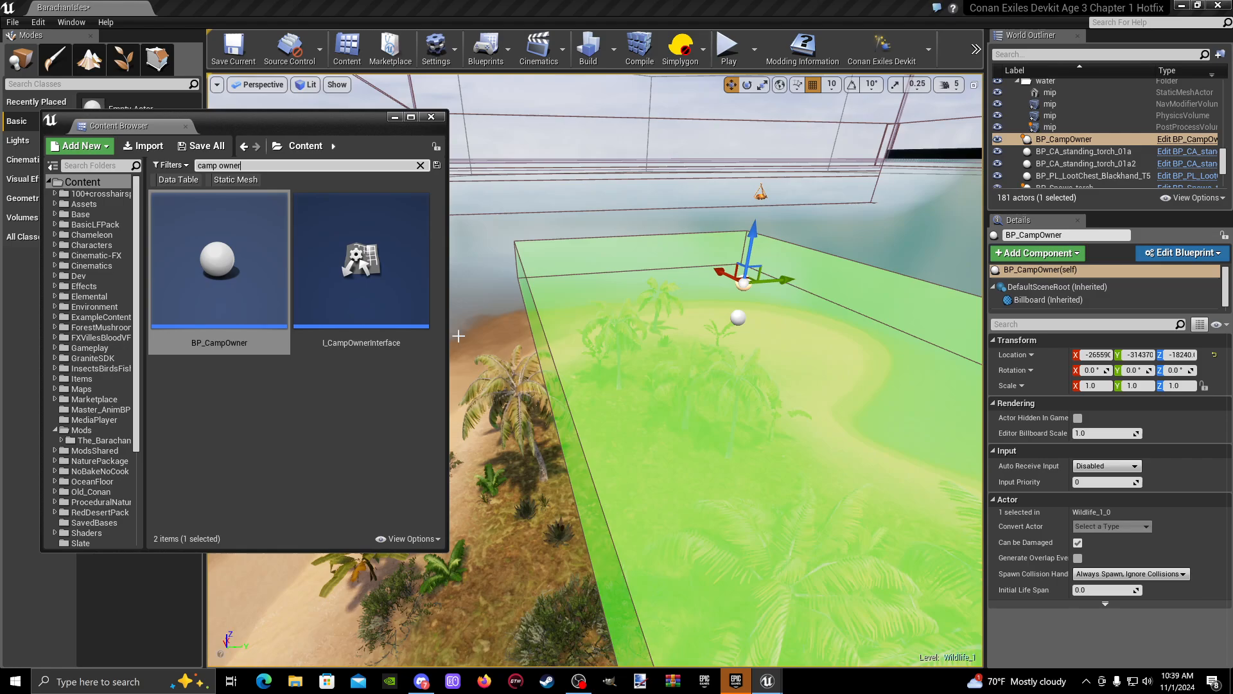
mouse_move(458, 336)
right_mouse_down()
mouse_move(421, 354)
mouse_move(379, 341)
mouse_move(451, 344)
right_mouse_up()
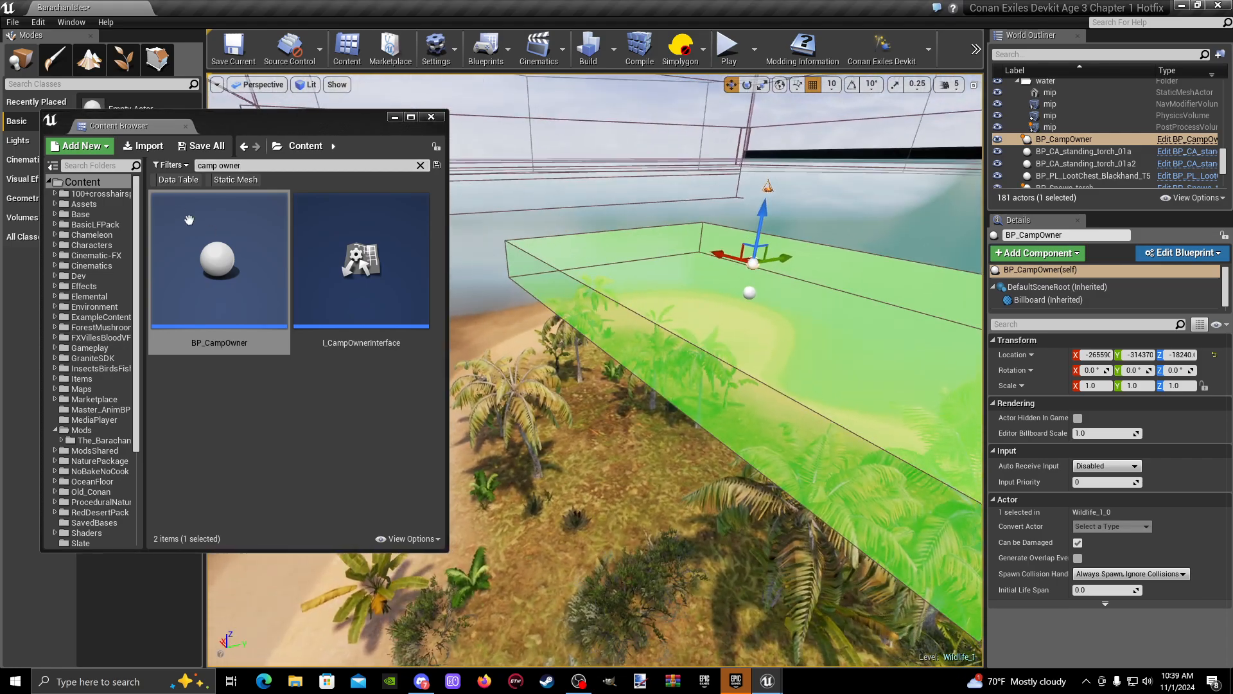
left_click(243, 165)
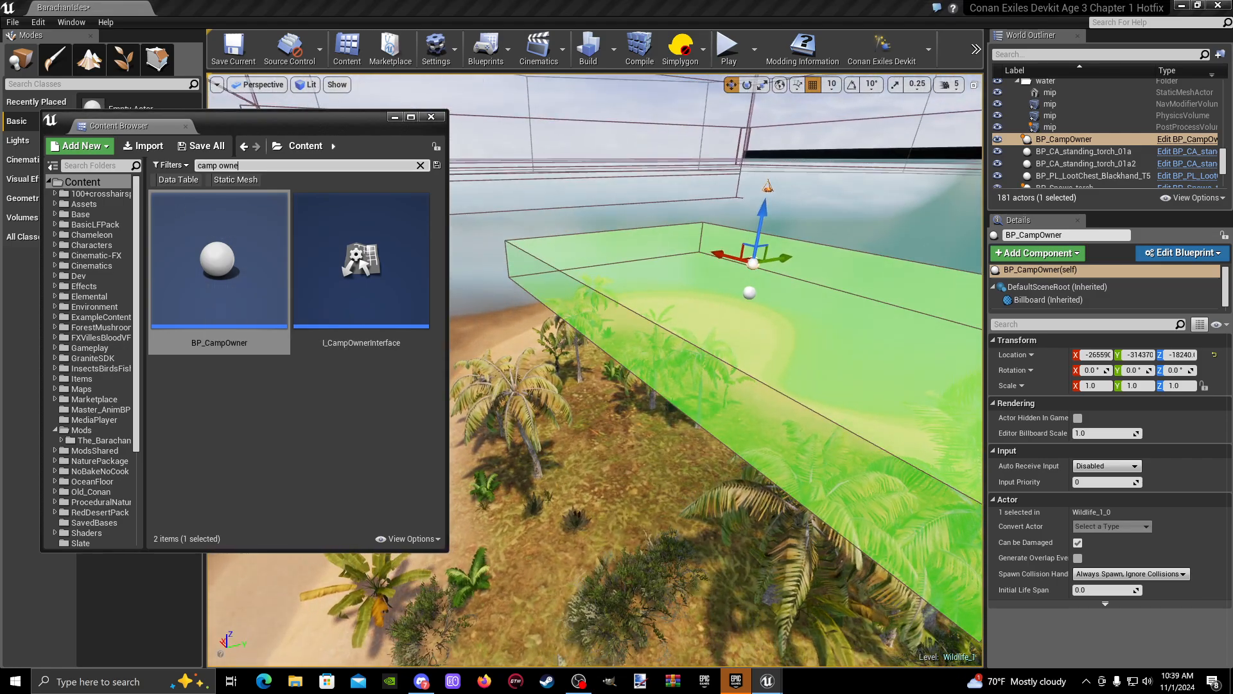
key("BackSpace")
key("BackSpace")
key("BackSpace")
key("BackSpace")
key("BackSpace")
key("BackSpace")
key("BackSpace")
key("BackSpace")
key("BackSpace")
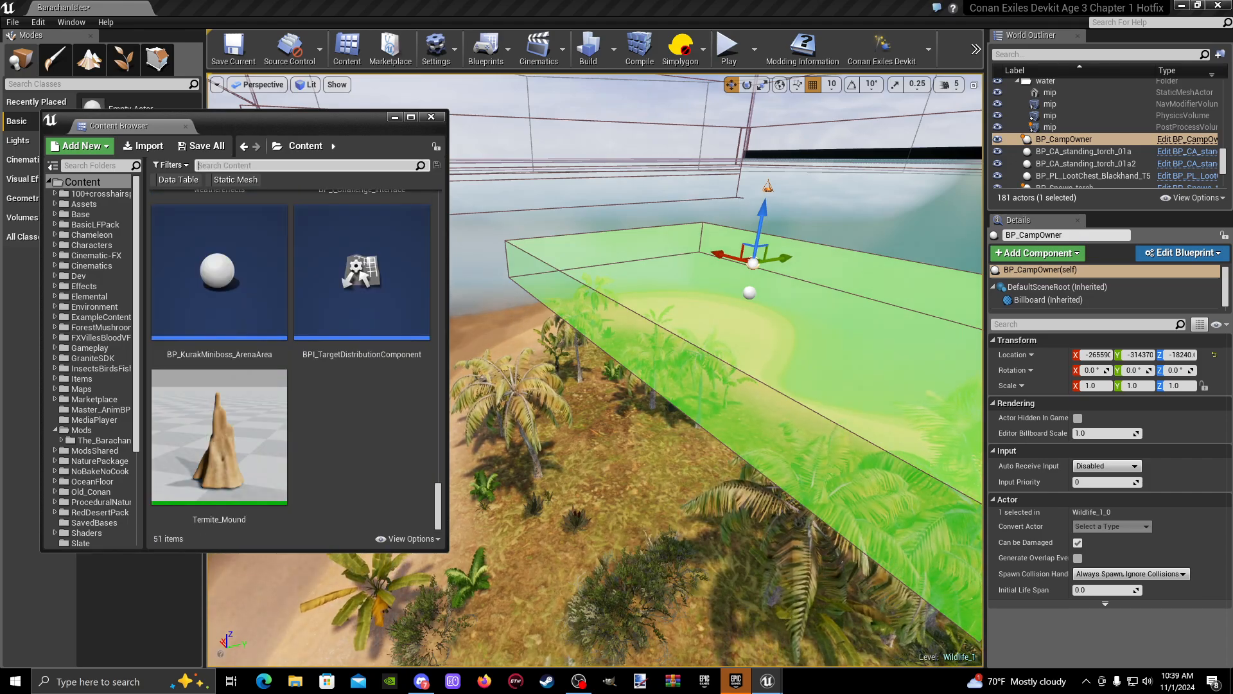
type("man")
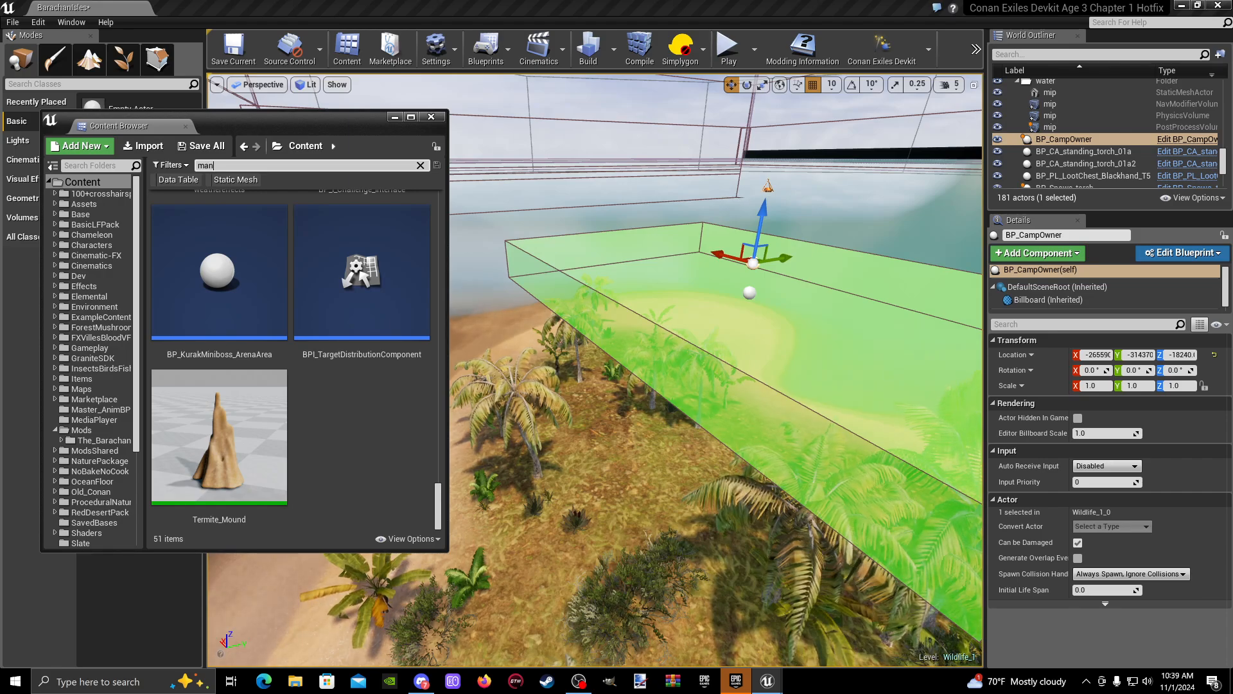
type("ual")
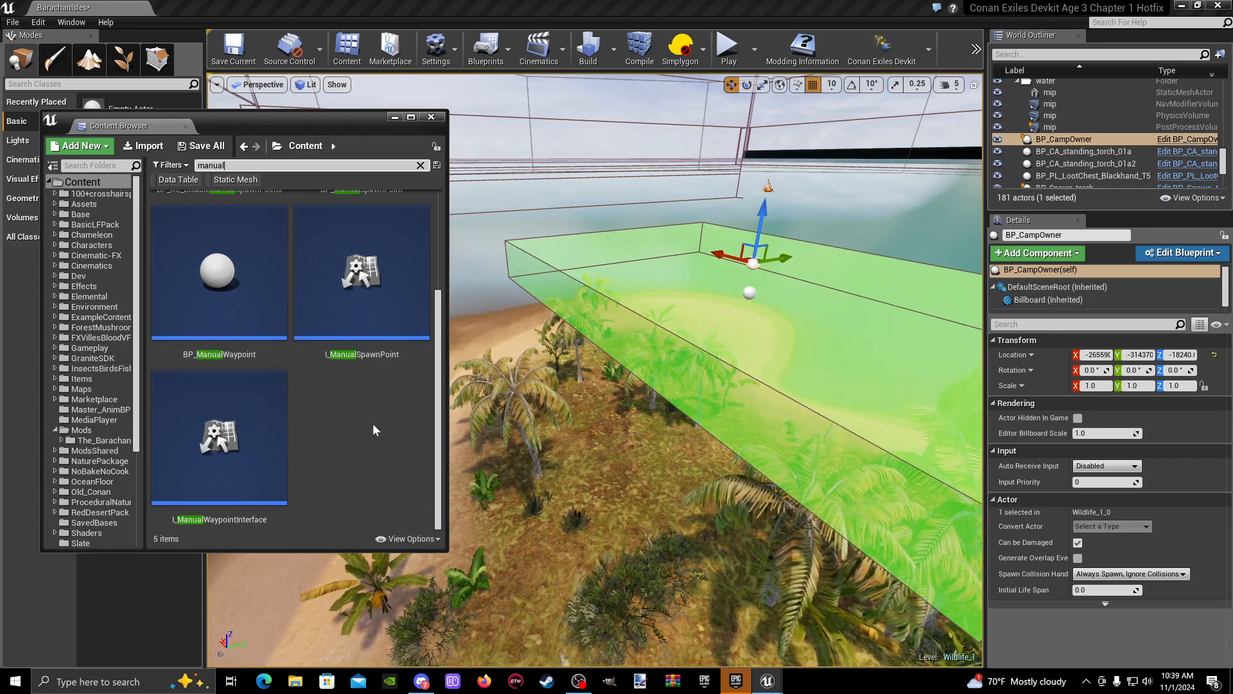
scroll(374, 424, "up", 3)
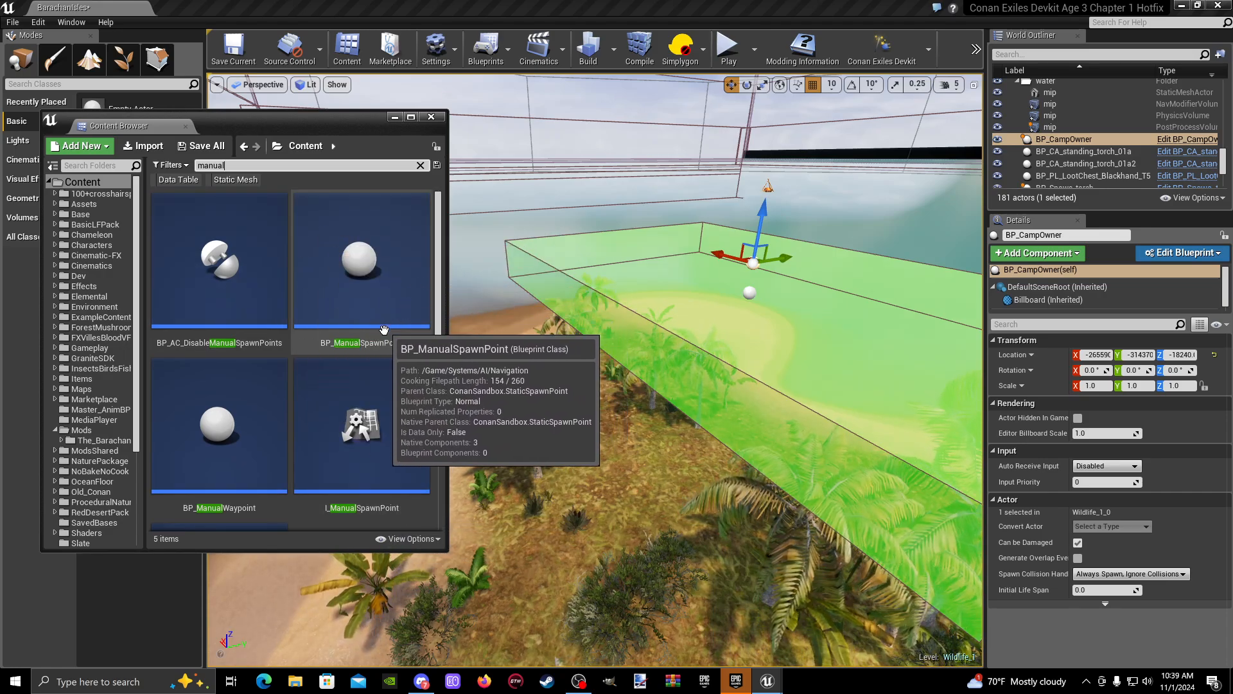
- Place a BP_ManualSpawnPoint blueprint on the grassy ground of the island beneath the green spawner volume
scroll(358, 435, "down", 2)
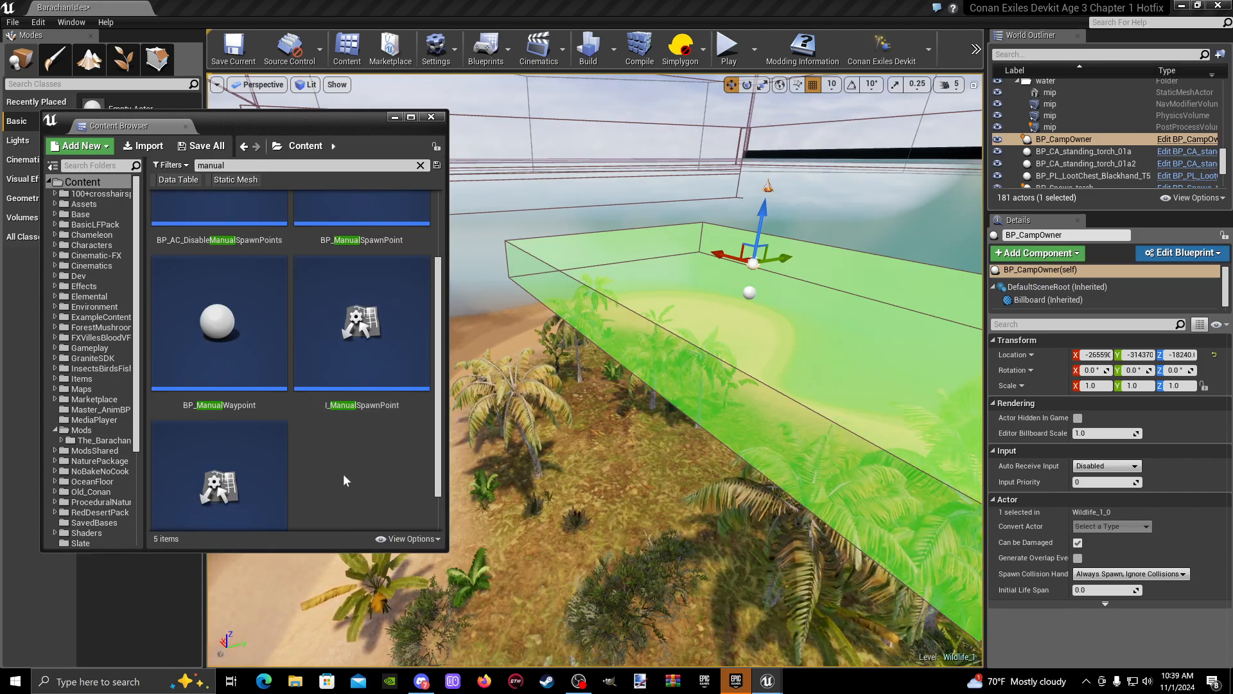
scroll(188, 510, "down", 1)
scroll(188, 511, "up", 3)
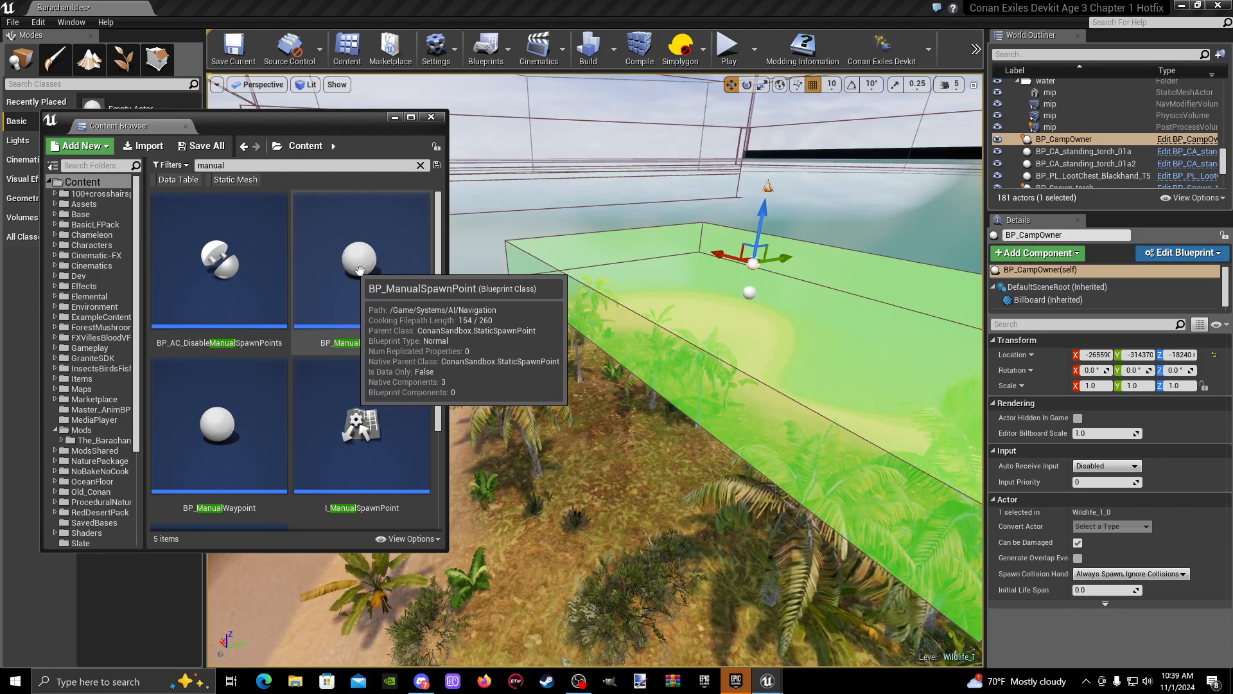
left_click(382, 304)
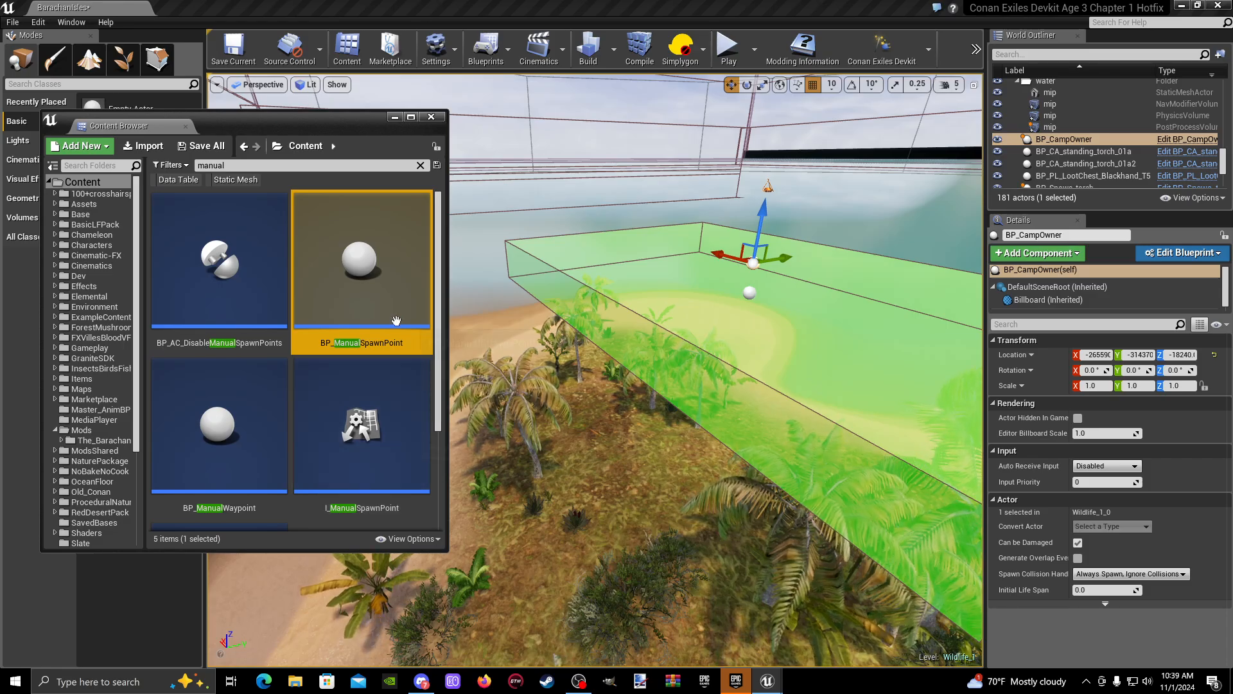
left_click_drag(396, 320, 620, 411)
left_click_drag(691, 485, 690, 484)
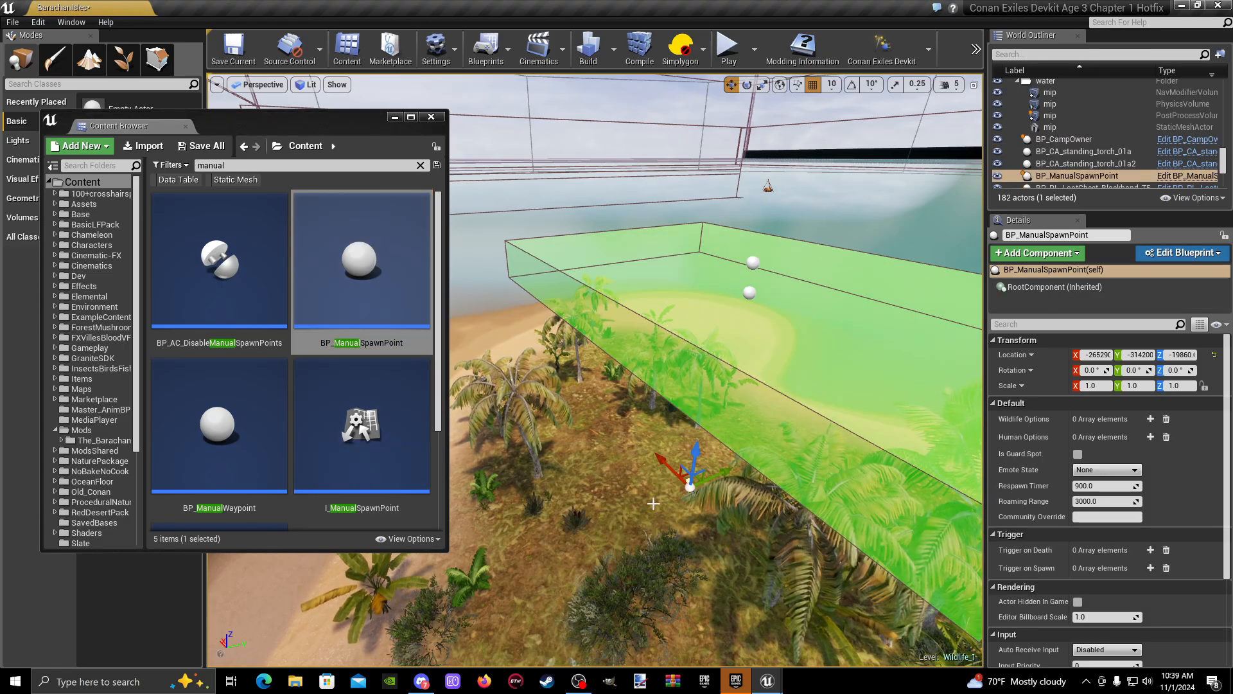
- Move the manual spawn point to about Y -314490, Z -19660, above the ground among the palms
mouse_move(691, 482)
right_mouse_down()
mouse_move(706, 478)
mouse_move(697, 472)
right_mouse_up()
left_click_drag(657, 407, 665, 252)
right_click_drag(666, 252, 816, 314)
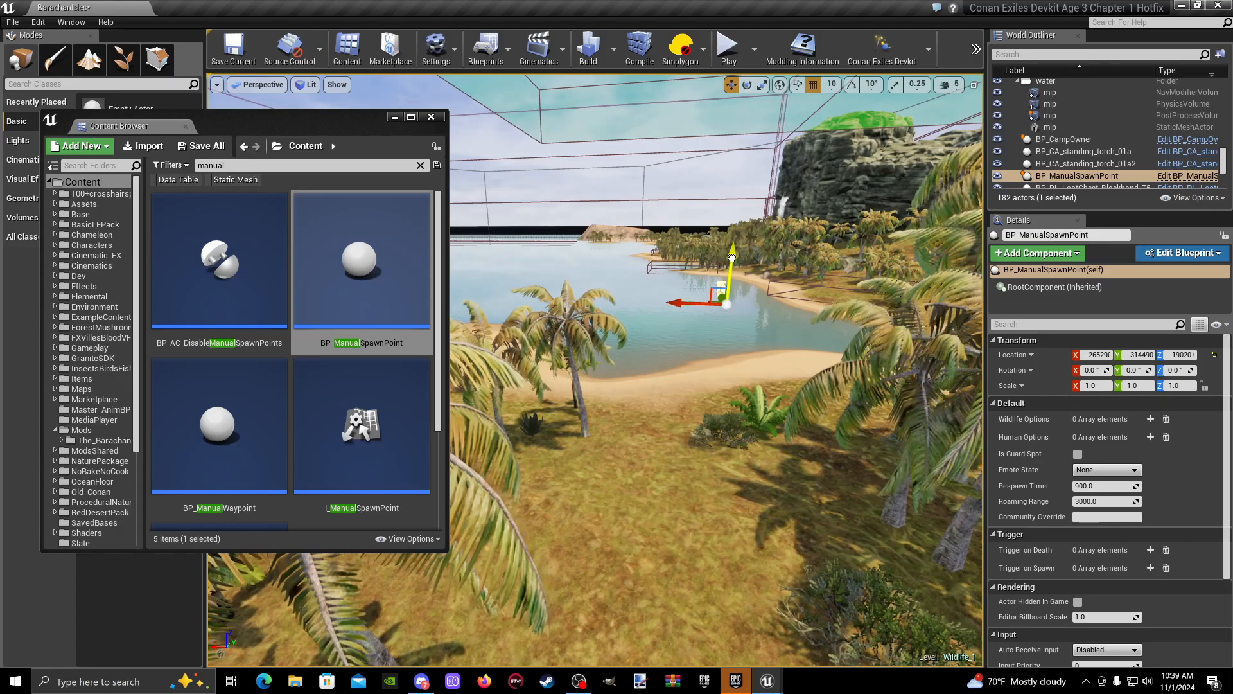
left_click_drag(732, 258, 711, 433)
left_click_drag(708, 480, 708, 473)
right_click_drag(708, 474, 649, 472)
key("w")
key("d")
right_click_drag(582, 431, 491, 429)
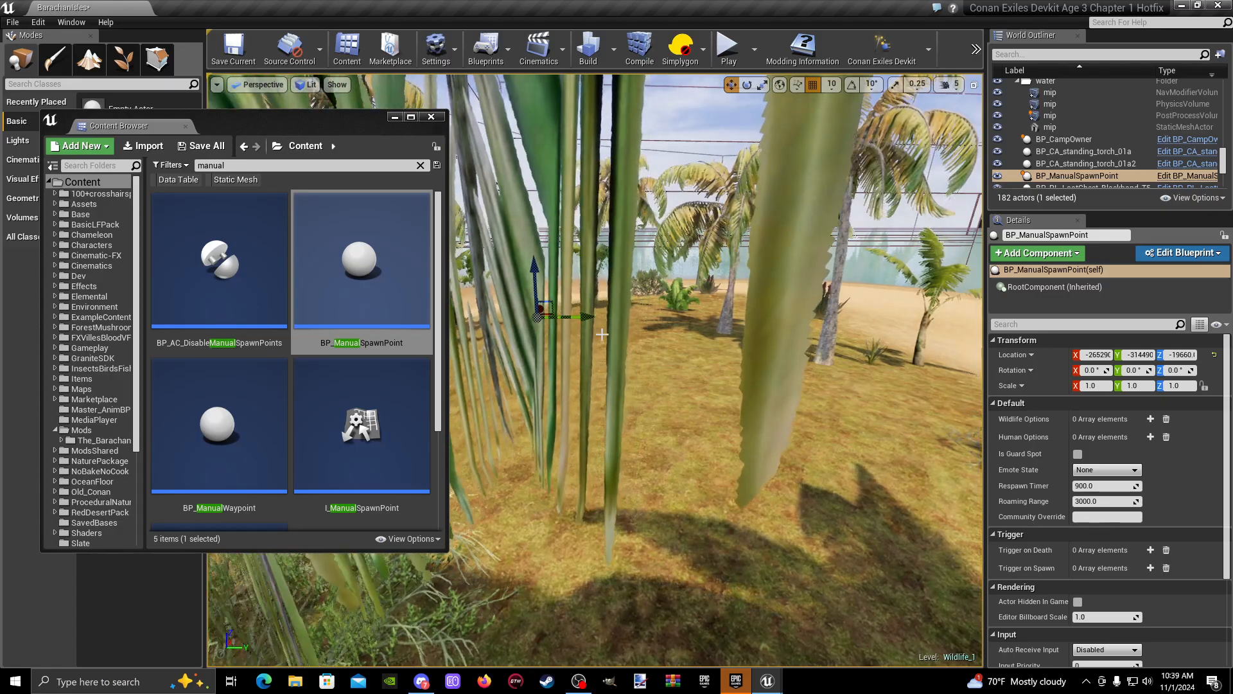
- Reposition the manual spawn point onto the open grass at about Y -314270, Z -19810
left_click_drag(660, 319, 695, 321)
key("w")
right_click_drag(696, 320, 632, 175)
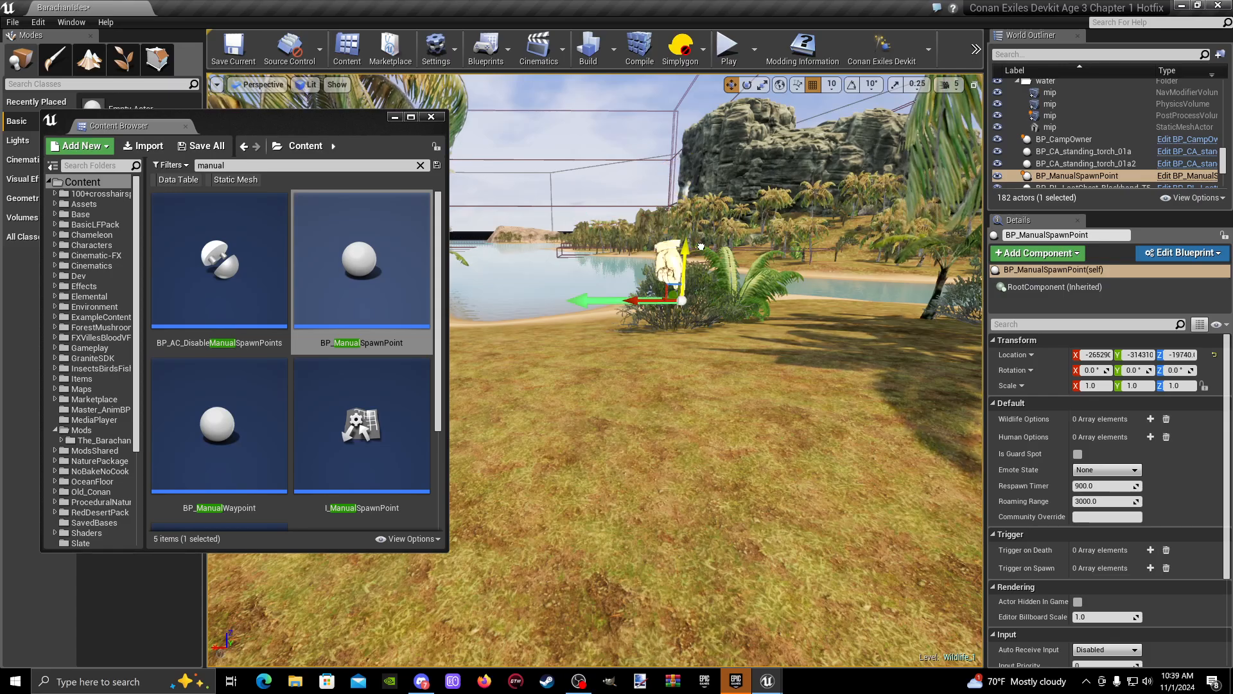
left_click_drag(701, 247, 711, 323)
right_click_drag(711, 323, 880, 316)
key("a")
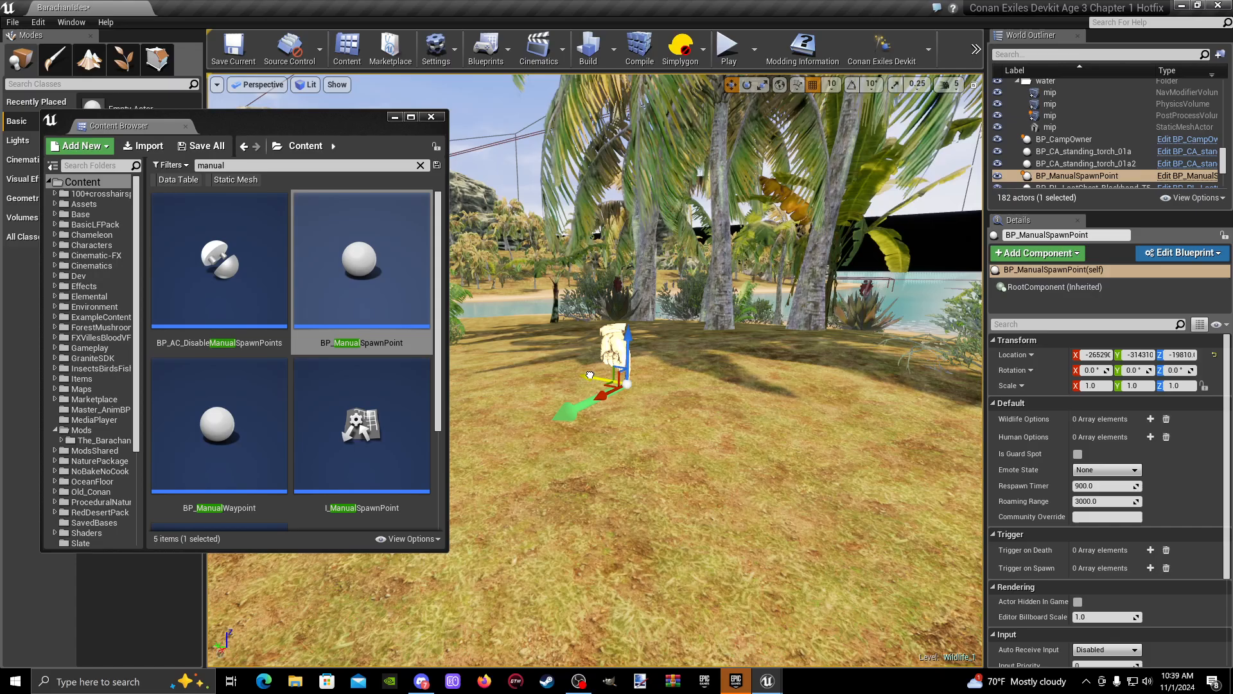
left_click_drag(590, 375, 567, 371)
key("d")
right_click_drag(567, 371, 404, 379)
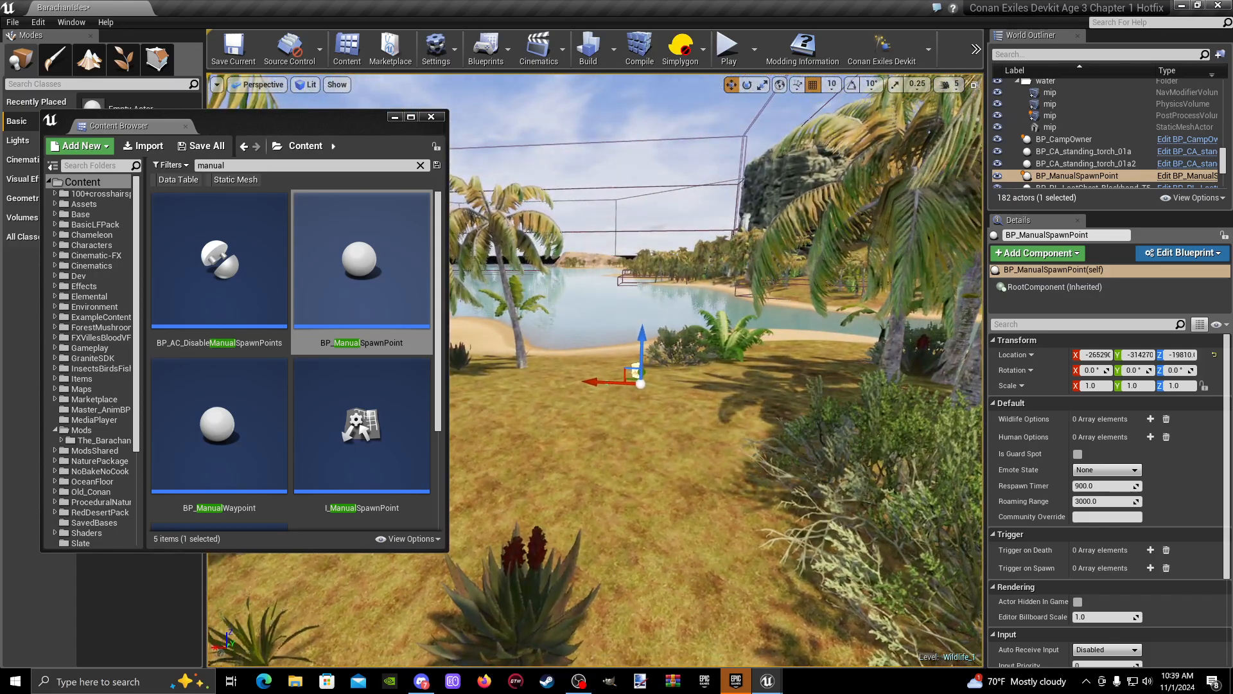
- Examine how the manual spawn point sits on the grass and beneath the spawner volume, keeping it selected
left_click(659, 474)
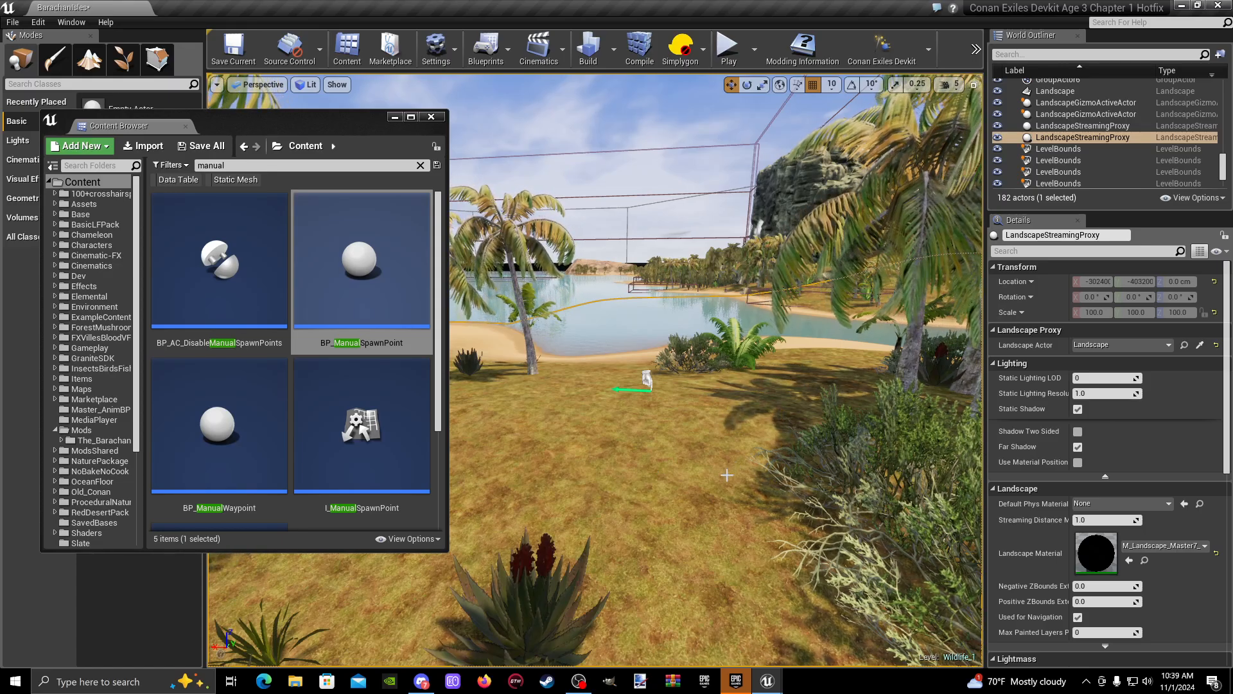
key("w")
key("a")
right_click_drag(726, 475, 675, 469)
key("d")
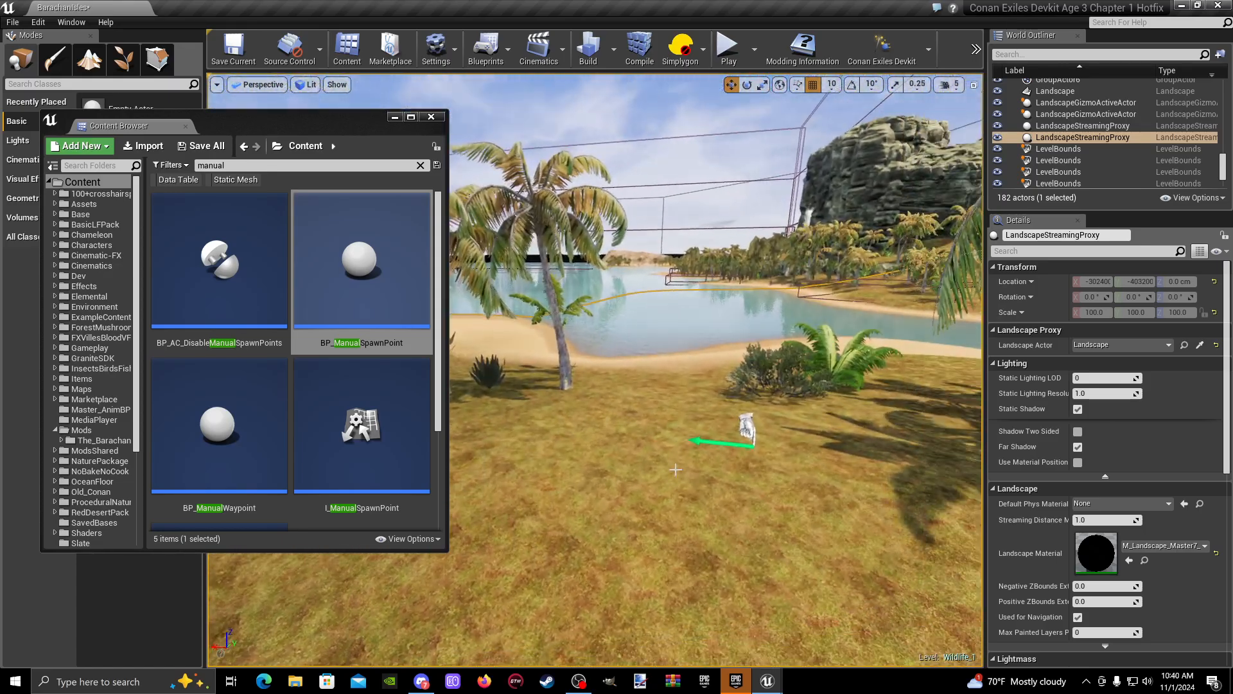
left_click(747, 426)
key("s")
right_click_drag(747, 426, 604, 498)
key("w")
key("s")
key("d")
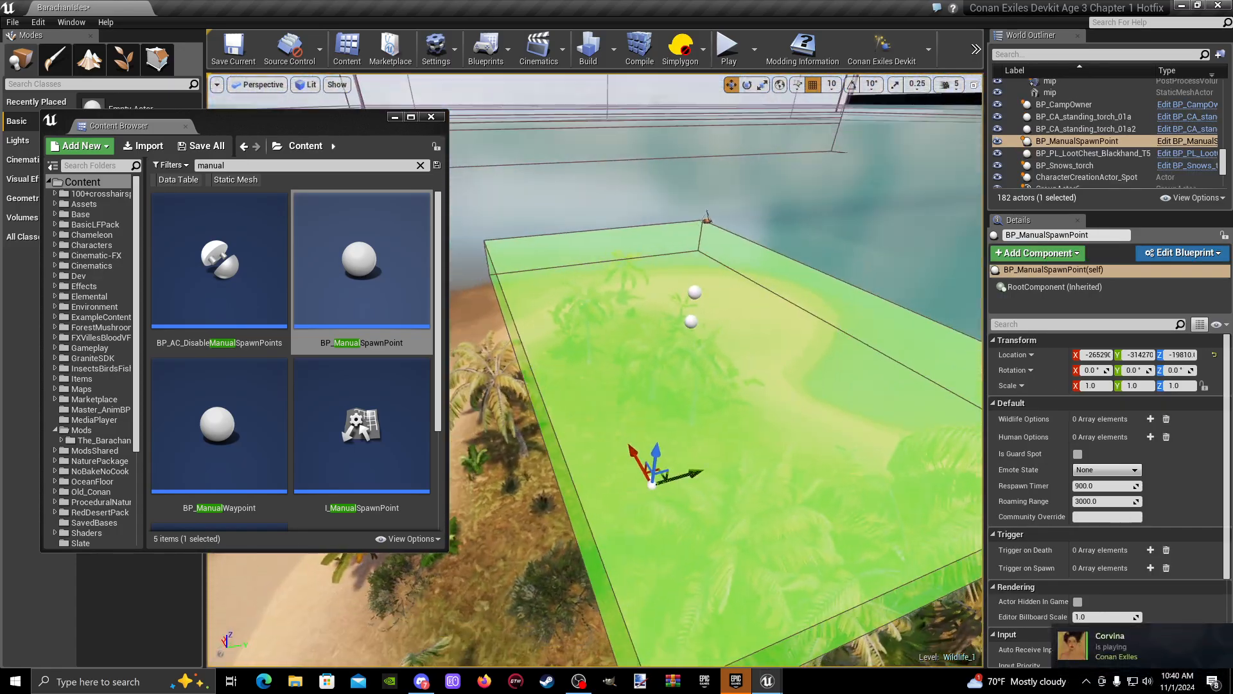
- Shift the Content Browser aside and bring the spawner volume and manual spawn point into closer view
right_click_drag(727, 475, 731, 475)
left_click_drag(336, 121, 357, 91)
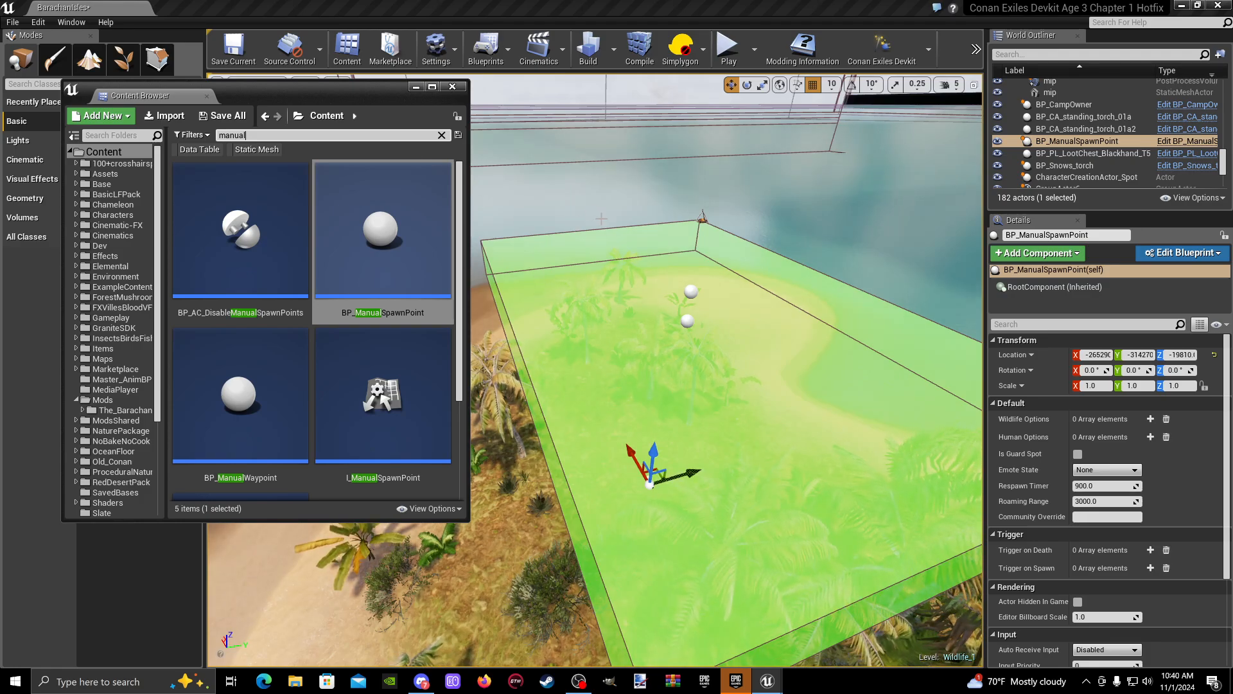
key("w")
right_click_drag(608, 225, 594, 222)
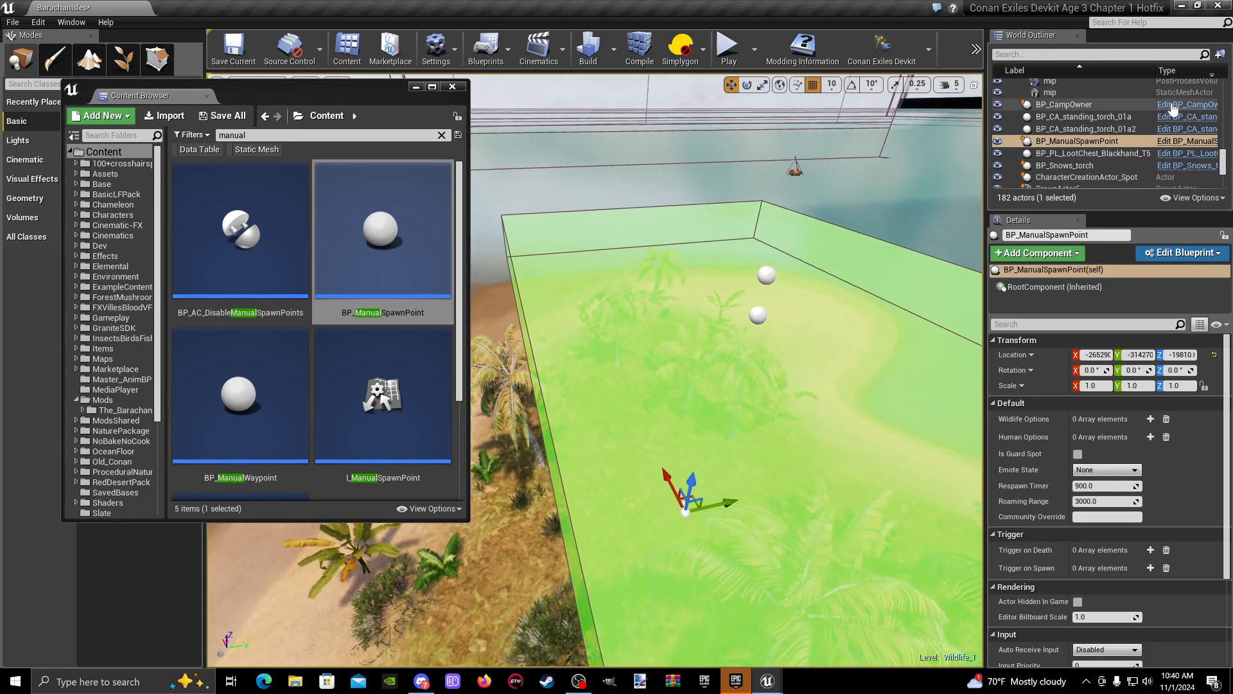
- Collapse the AAA_Environment, CharacterStart, DepthPerceptionTool, Gameplay Base, IslandRocks and SafetyNet folders in the World Outliner
scroll(1161, 135, "up", 7)
scroll(1162, 136, "up", 10)
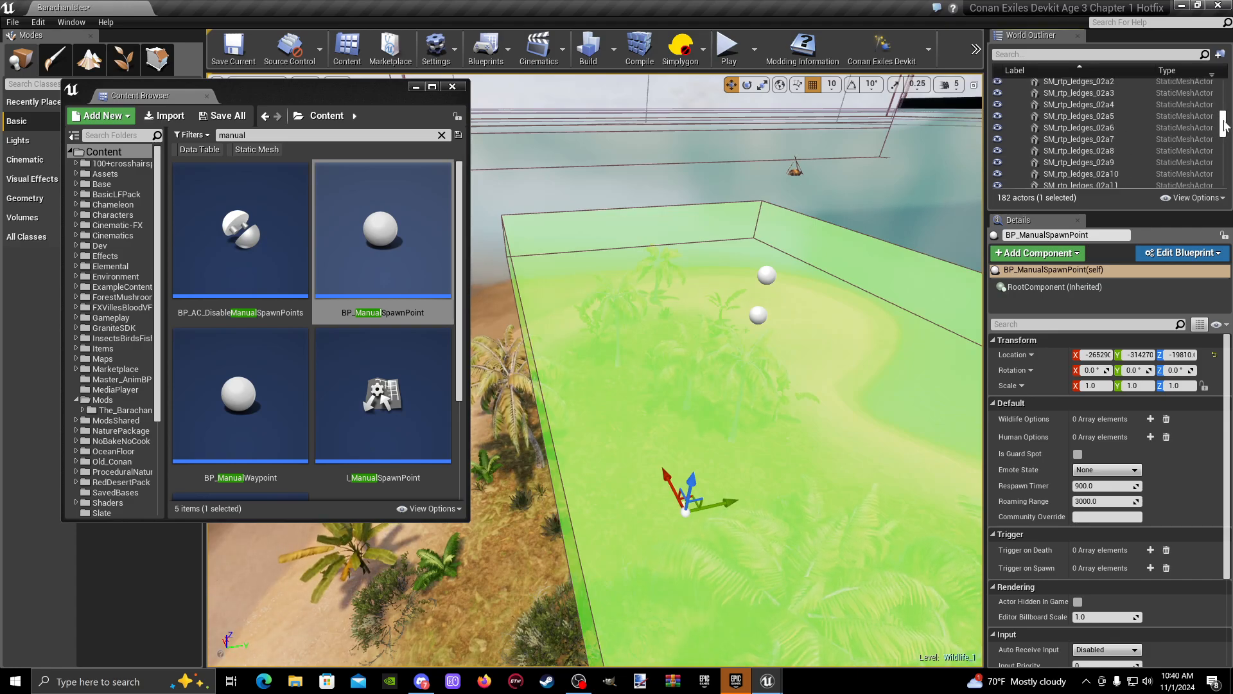
left_click(1017, 96)
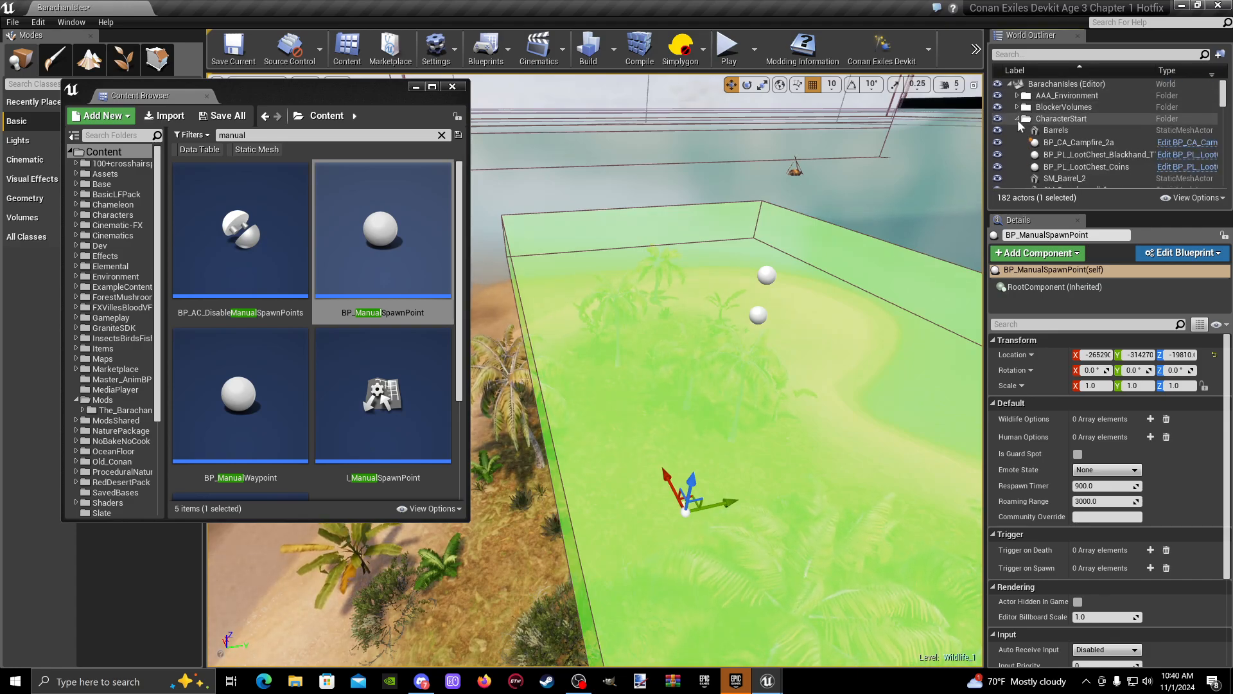
left_click(1018, 119)
left_click(1017, 131)
left_click(1018, 142)
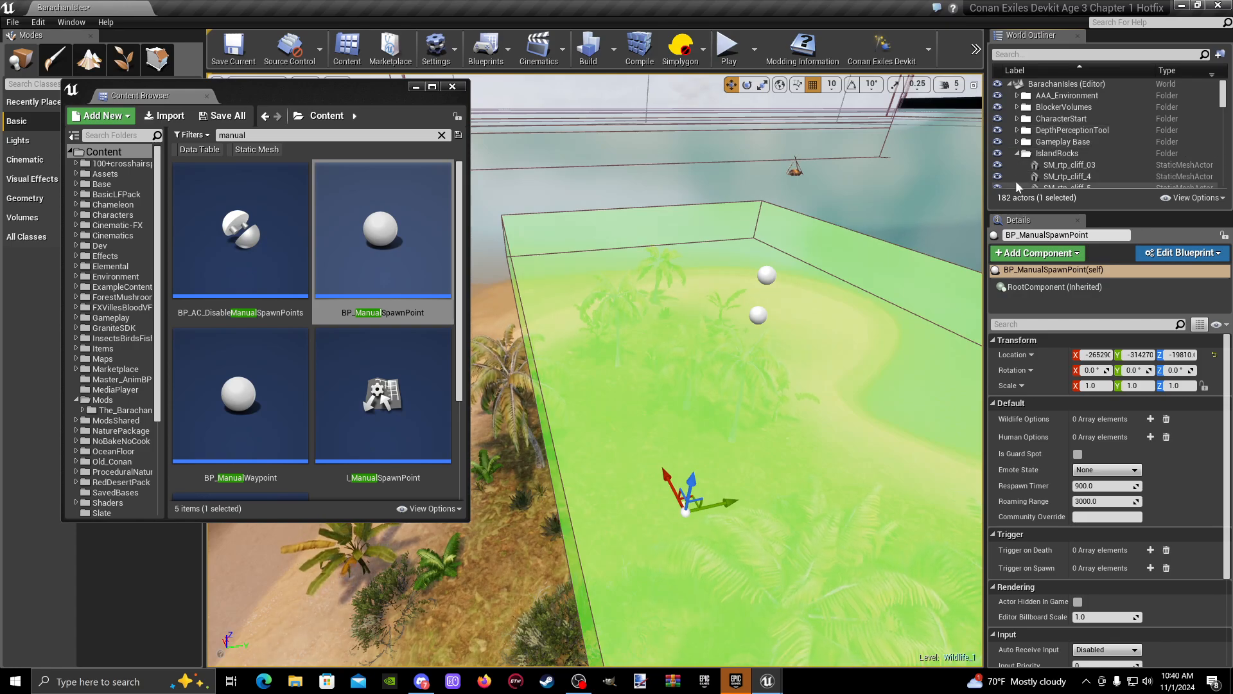
left_click(1018, 154)
scroll(1022, 170, "down", 4)
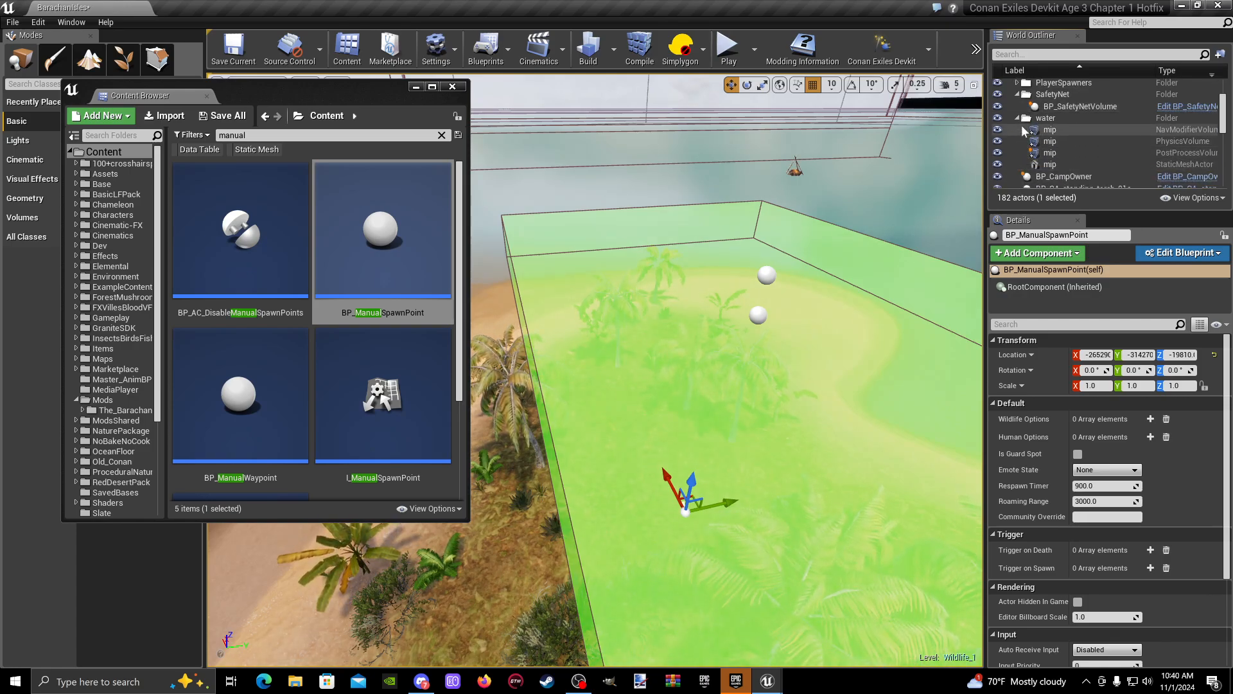
left_click(1018, 95)
- Limit the World Outliner to actors in the current level and focus on the BP_ManualSpawnPoint
left_click(1190, 201)
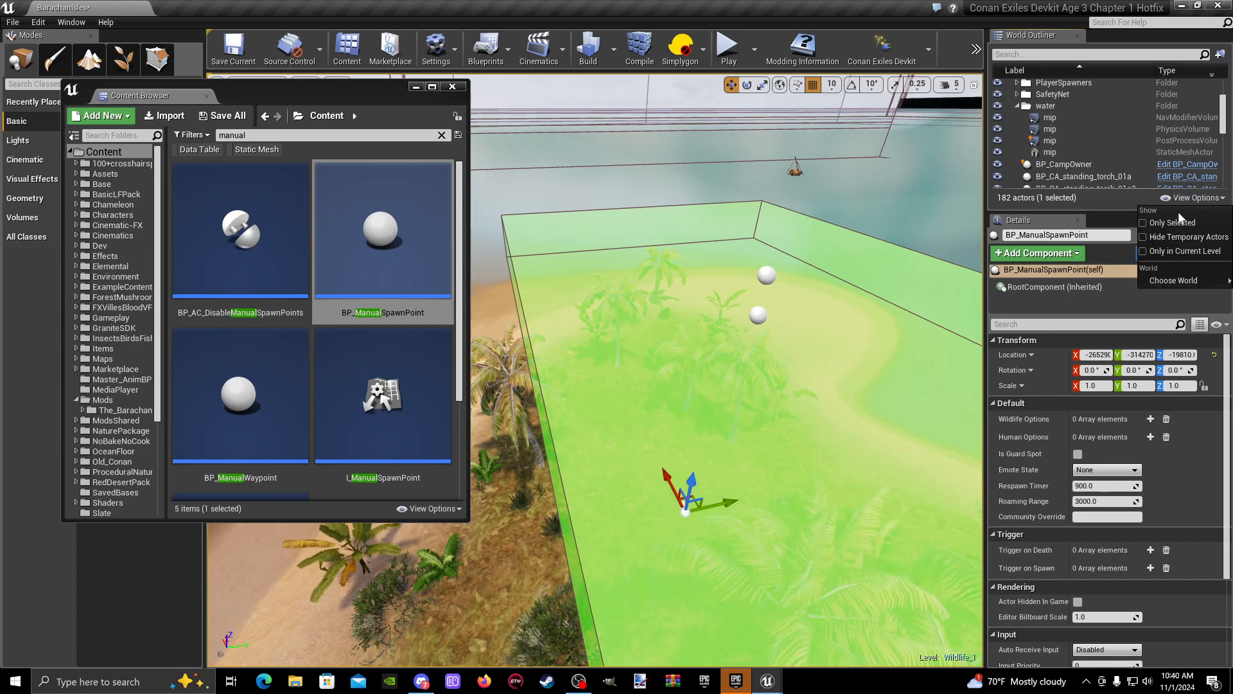
left_click(1168, 254)
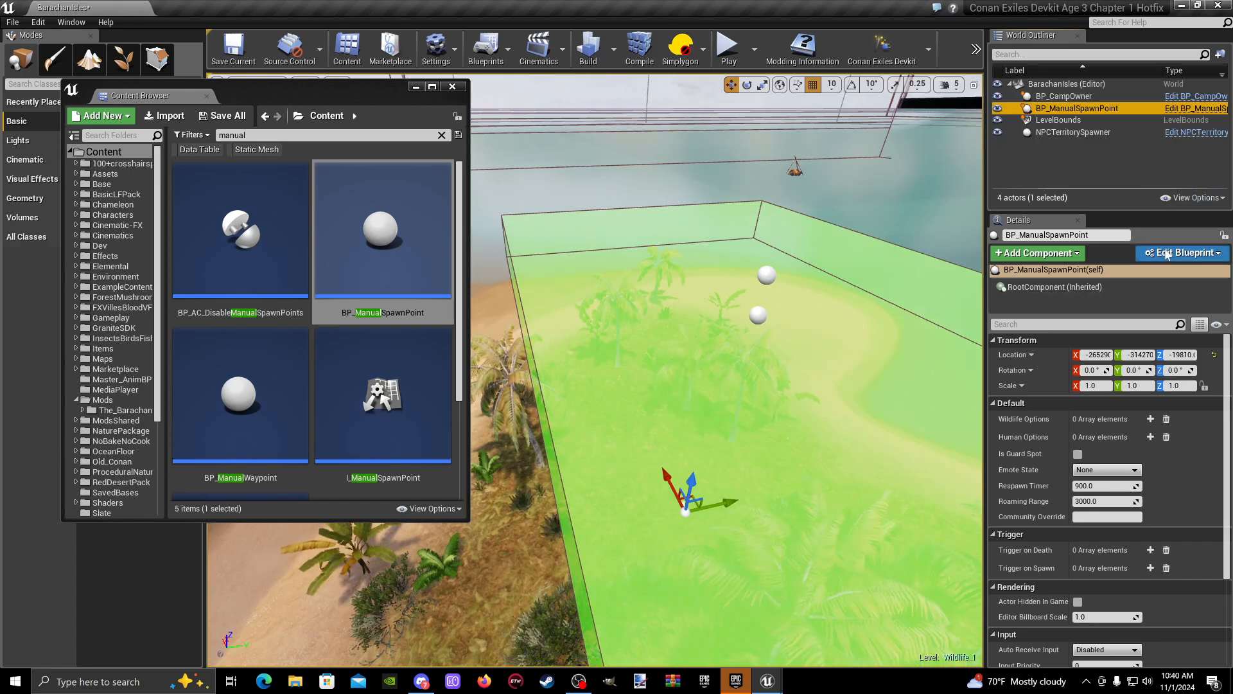
left_click(1068, 133)
left_click(1066, 98)
left_click(1084, 110)
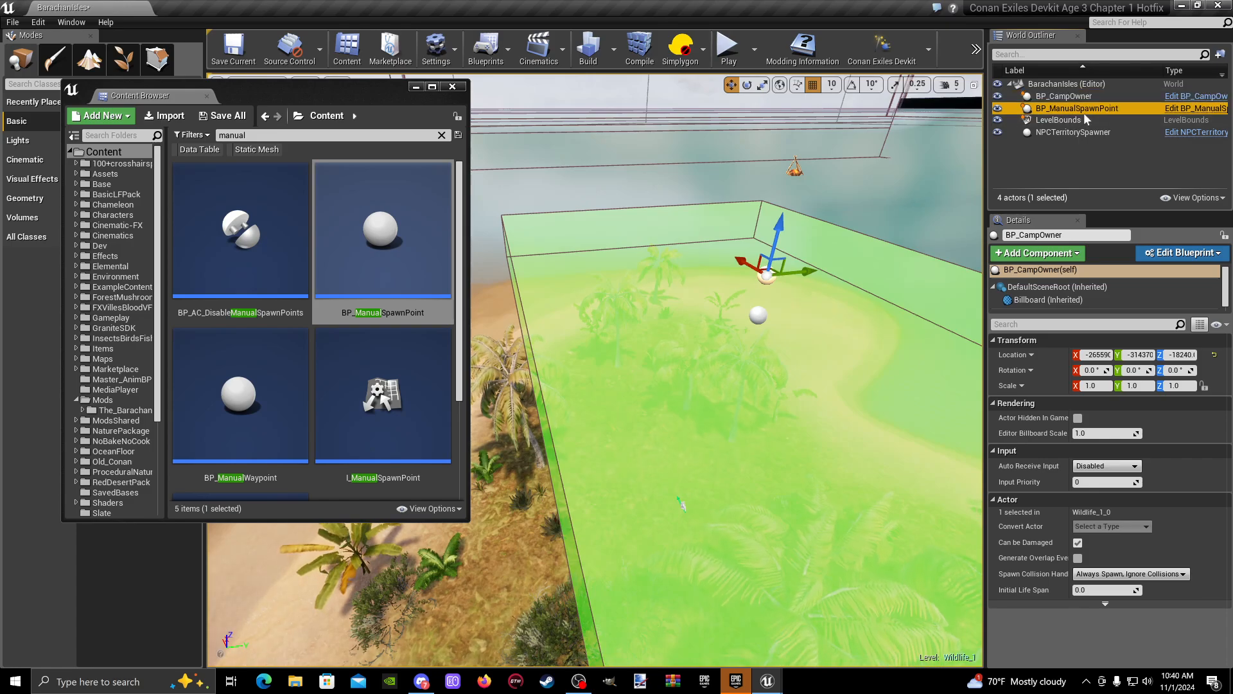
key("f")
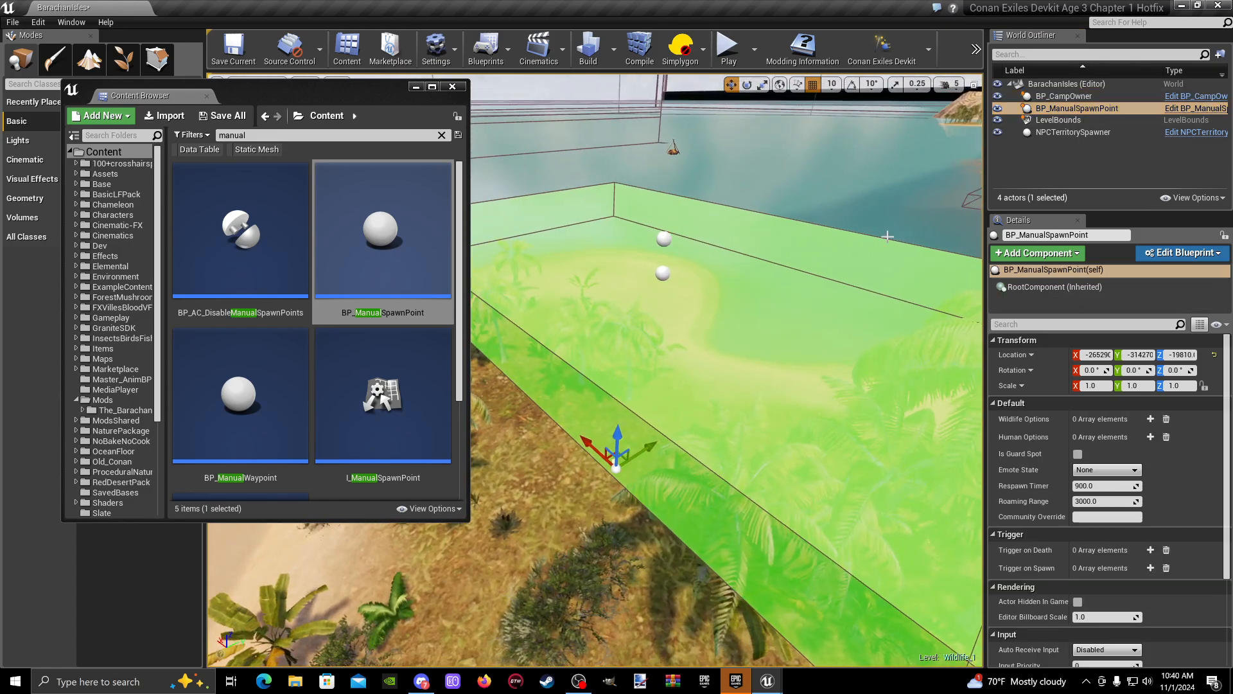
- Rename the NPCTerritorySpawner actor as NPCTerritorySpawner_Croc_A
left_click(1077, 132)
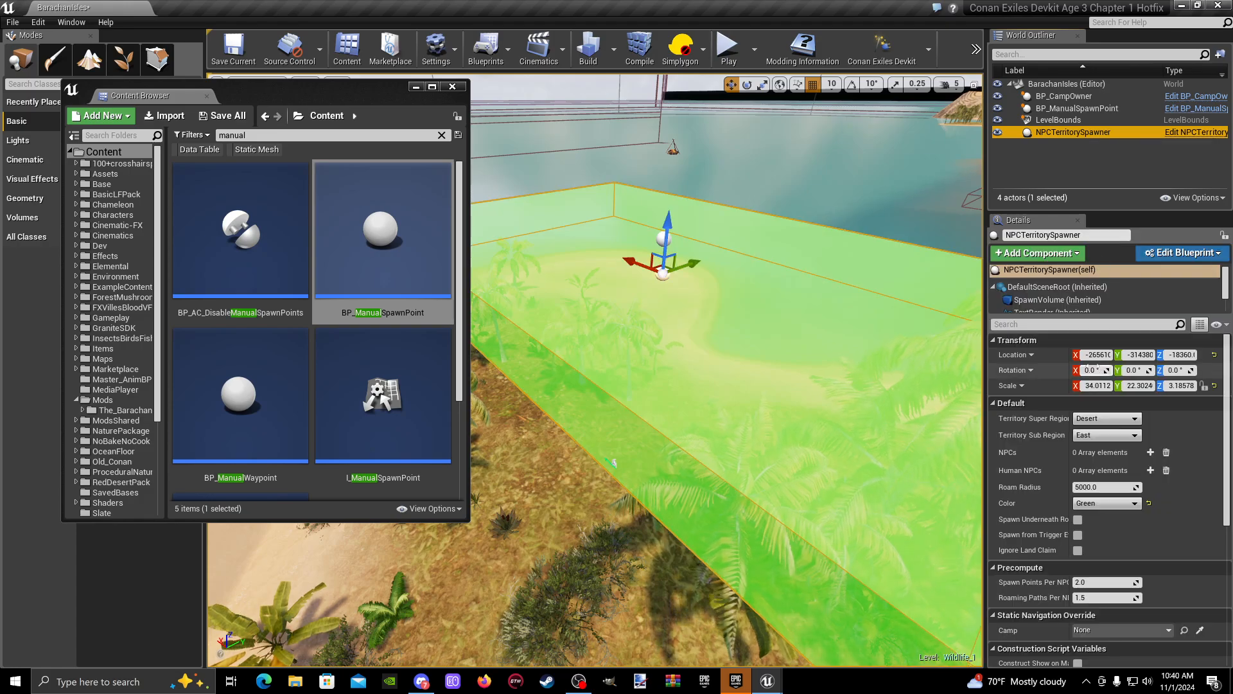
left_click(1100, 237)
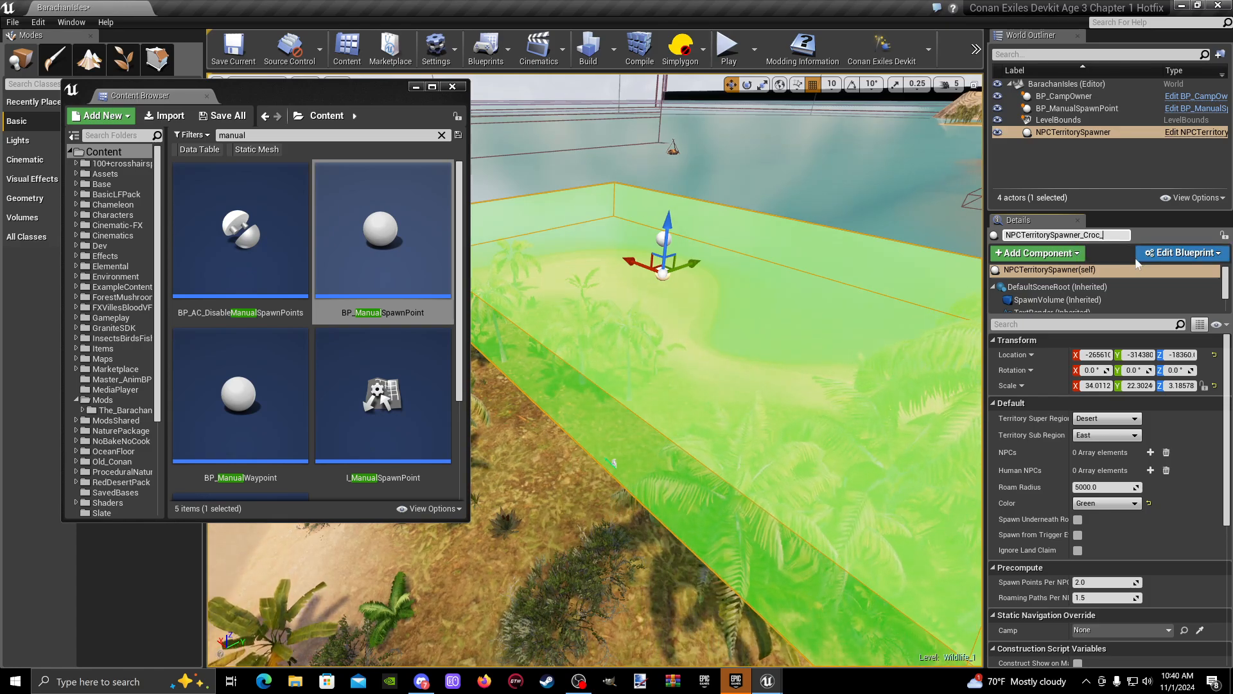
key("Return")
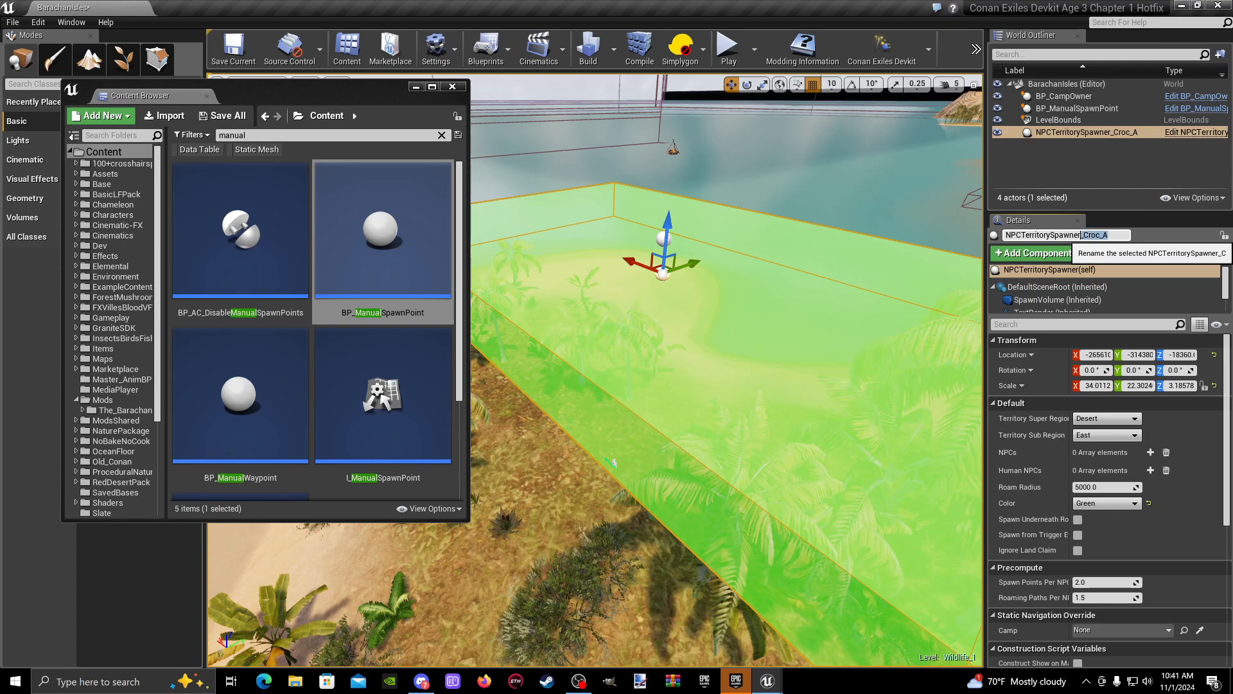
- Copy the _Croc_A suffix from the territory spawner's name and rename the camp owner as BP_CampOwner_Croc_A
right_click(1099, 235)
left_click(1136, 283)
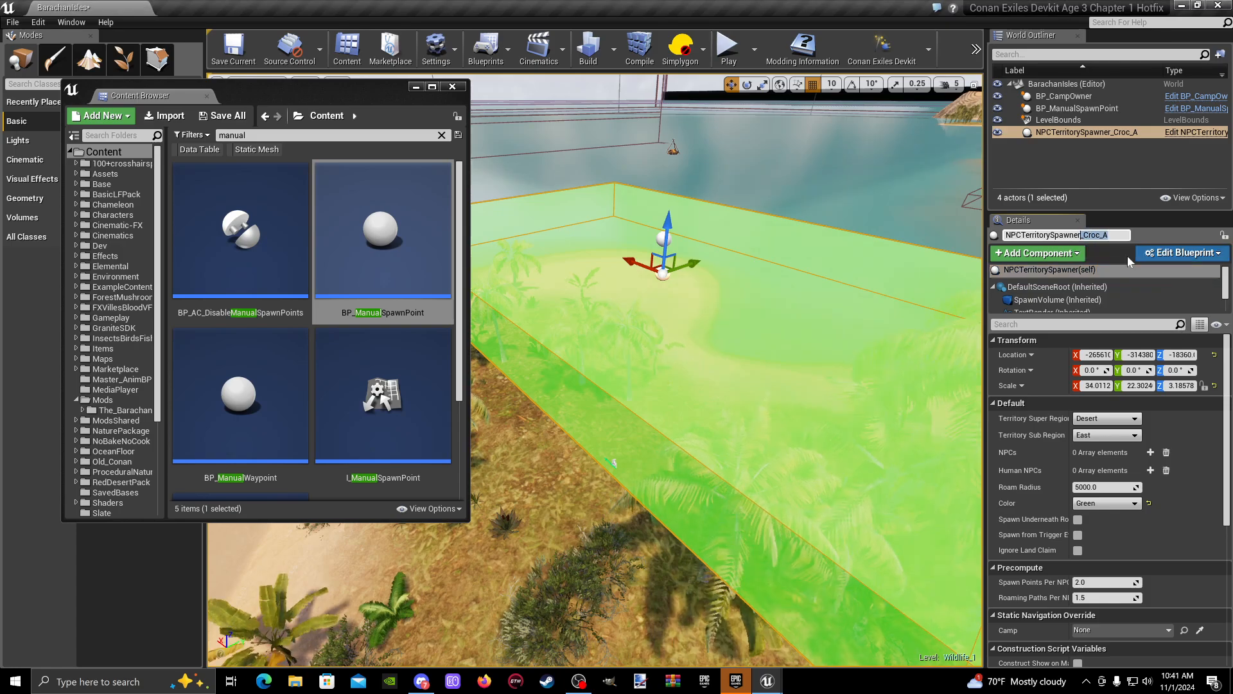
left_click(1084, 96)
left_click(1093, 235)
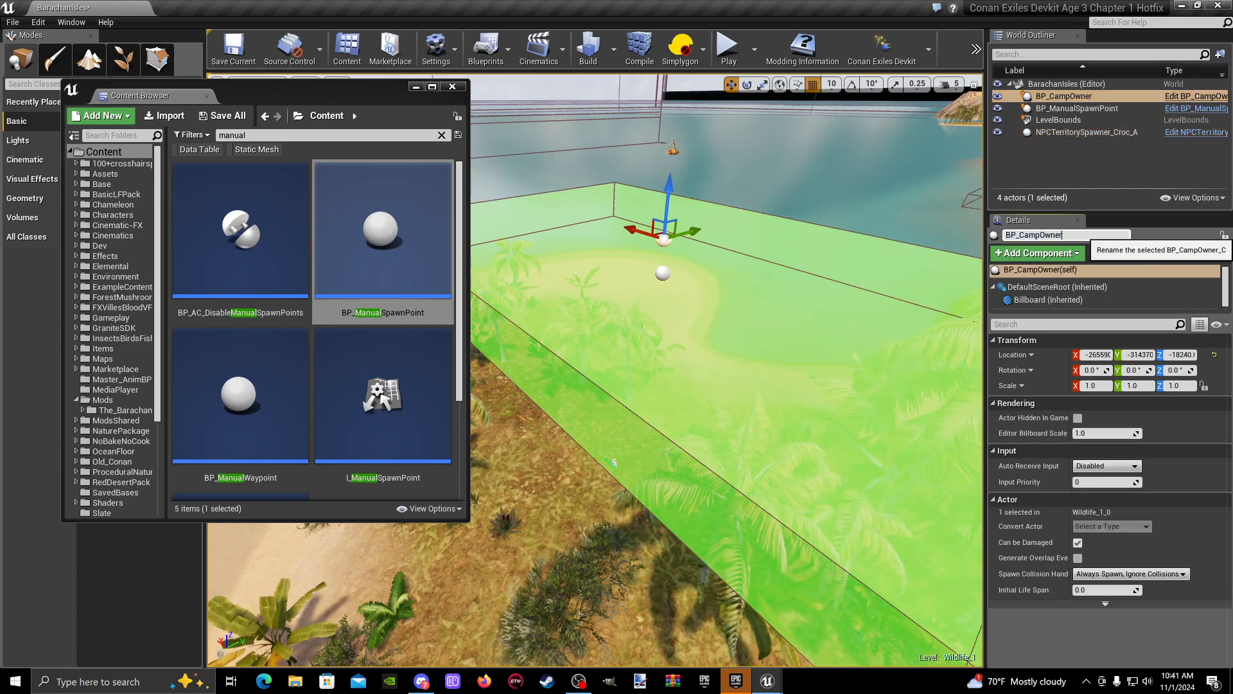
type("_Croc_A")
key("Return")
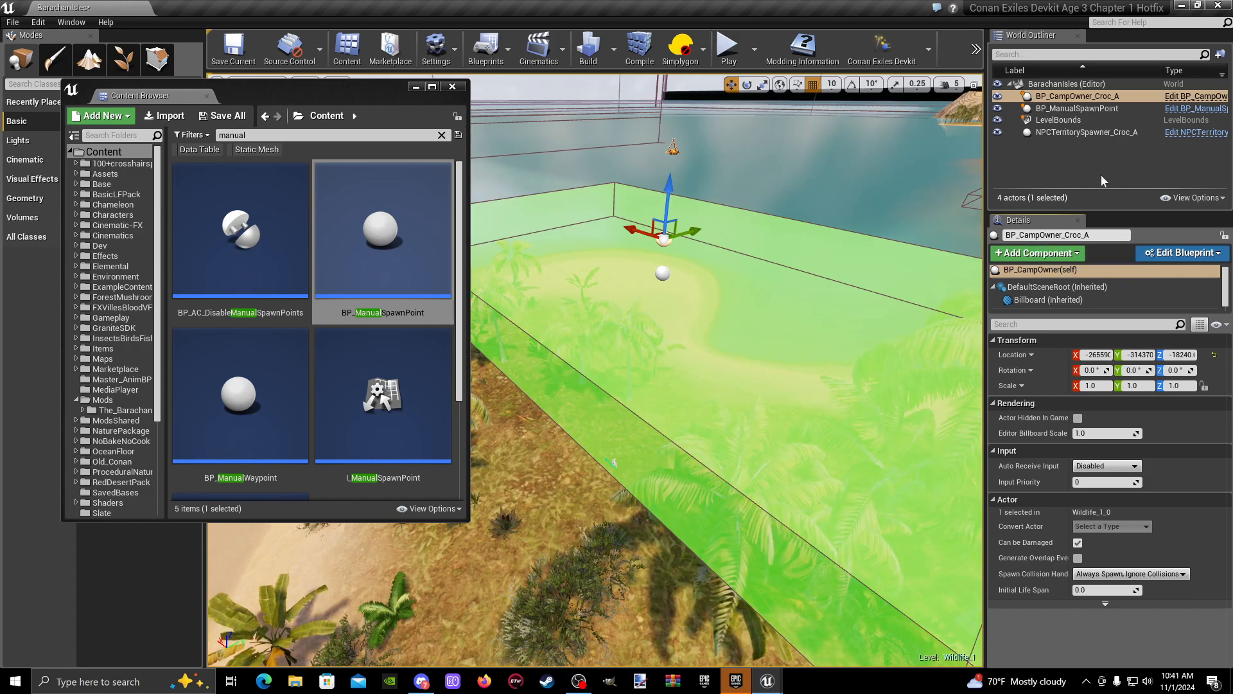
- Rename the manual spawn point as BP_ManualSpawnPoint_Croc_A
left_click(1072, 133)
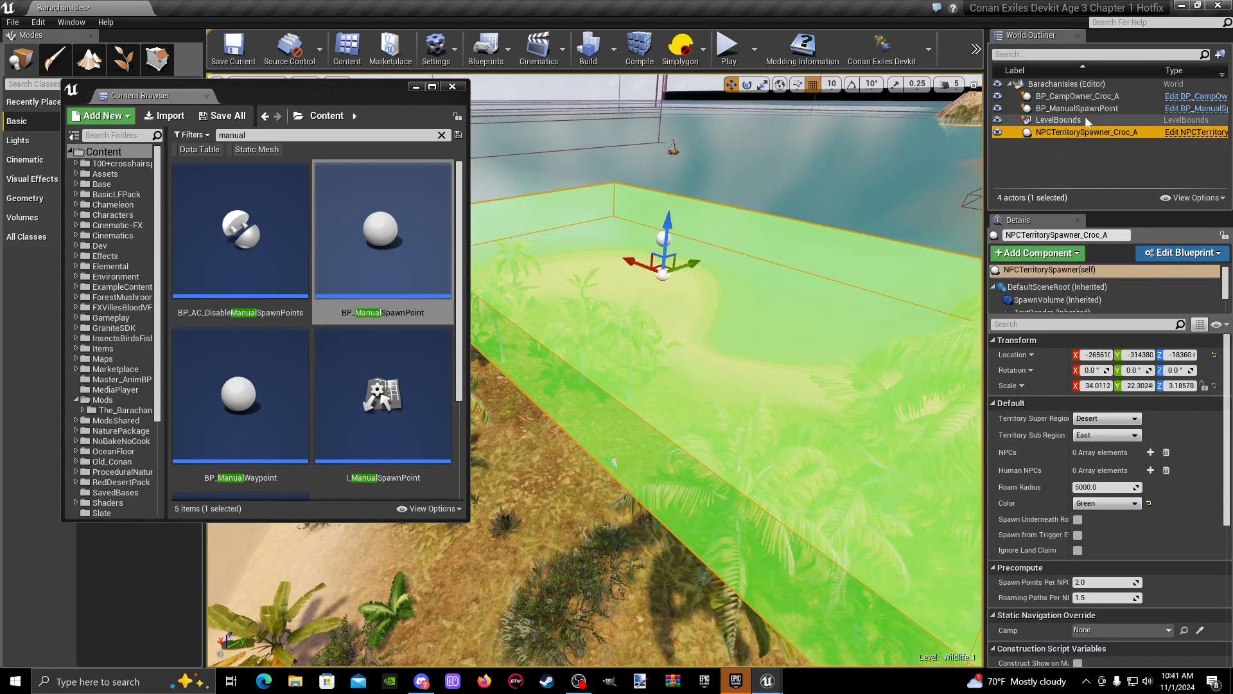
left_click(1086, 110)
left_click(1070, 235)
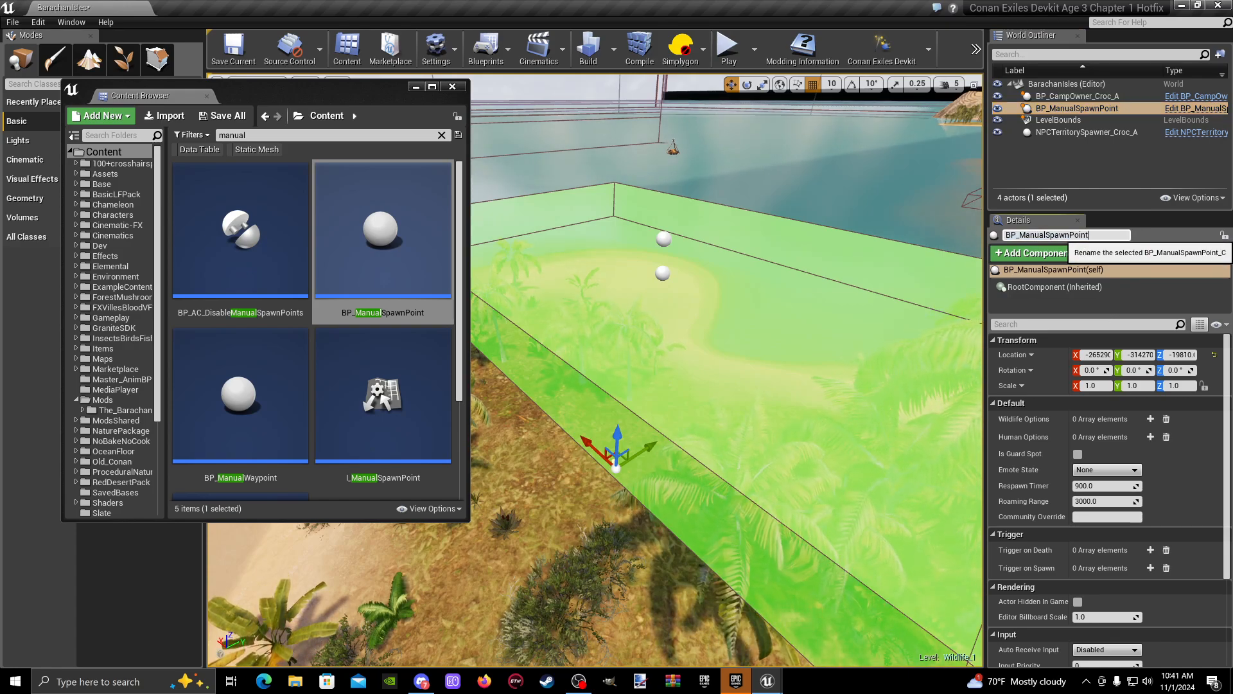
type("_Croc_A")
key("Return")
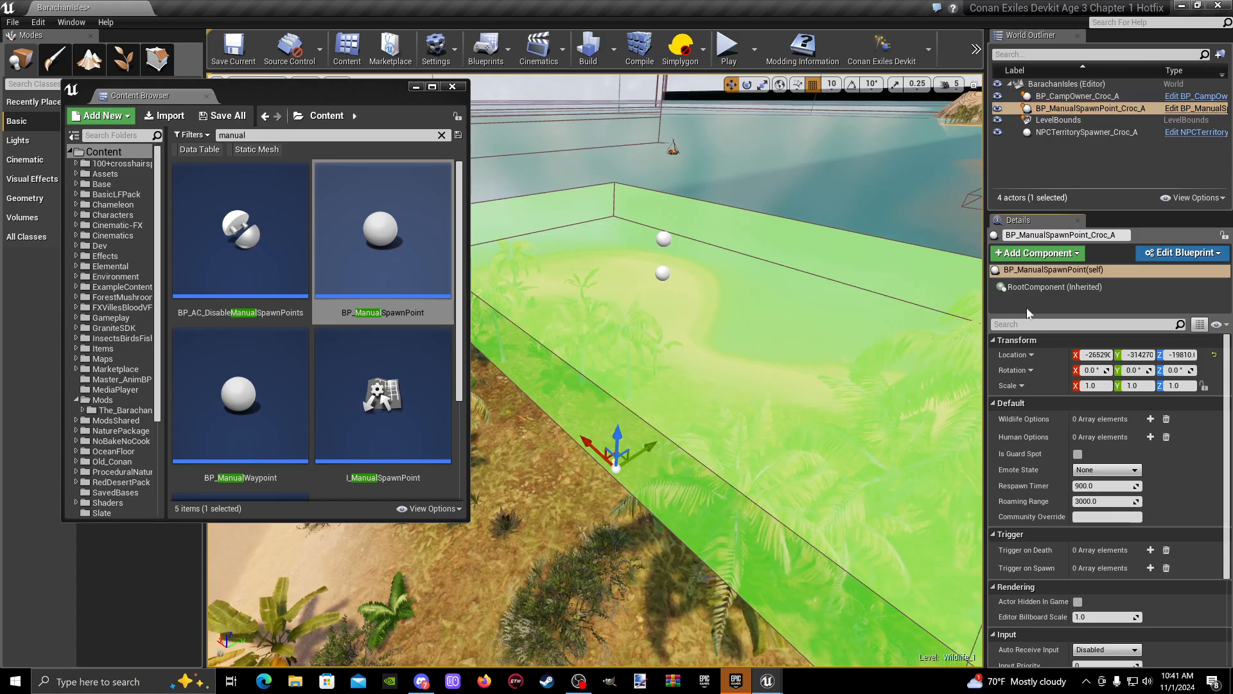
- Examine the manual spawn point's position relative to the spawner volume and camp owner from around the island
key("w")
right_click_drag(715, 365, 794, 408)
key("s")
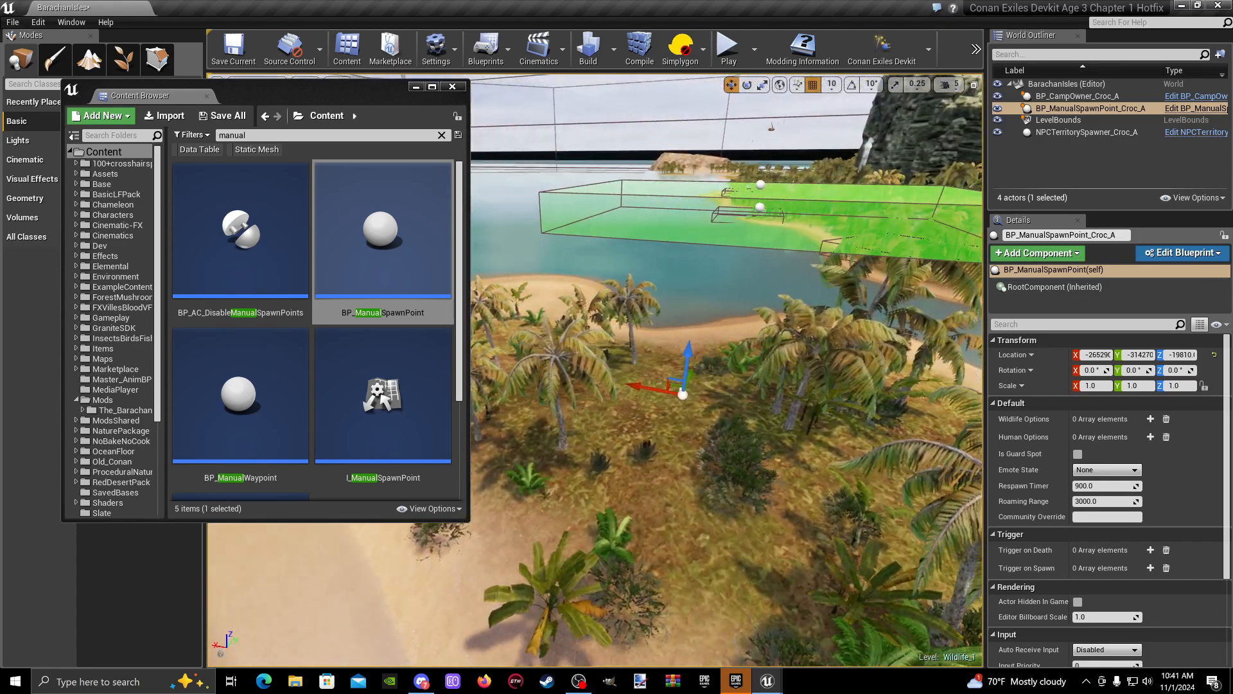
key("w")
right_click_drag(662, 420, 683, 384)
key("w")
mouse_move(710, 190)
right_mouse_down()
mouse_move(711, 180)
mouse_move(706, 250)
mouse_move(710, 190)
right_mouse_up()
key("s")
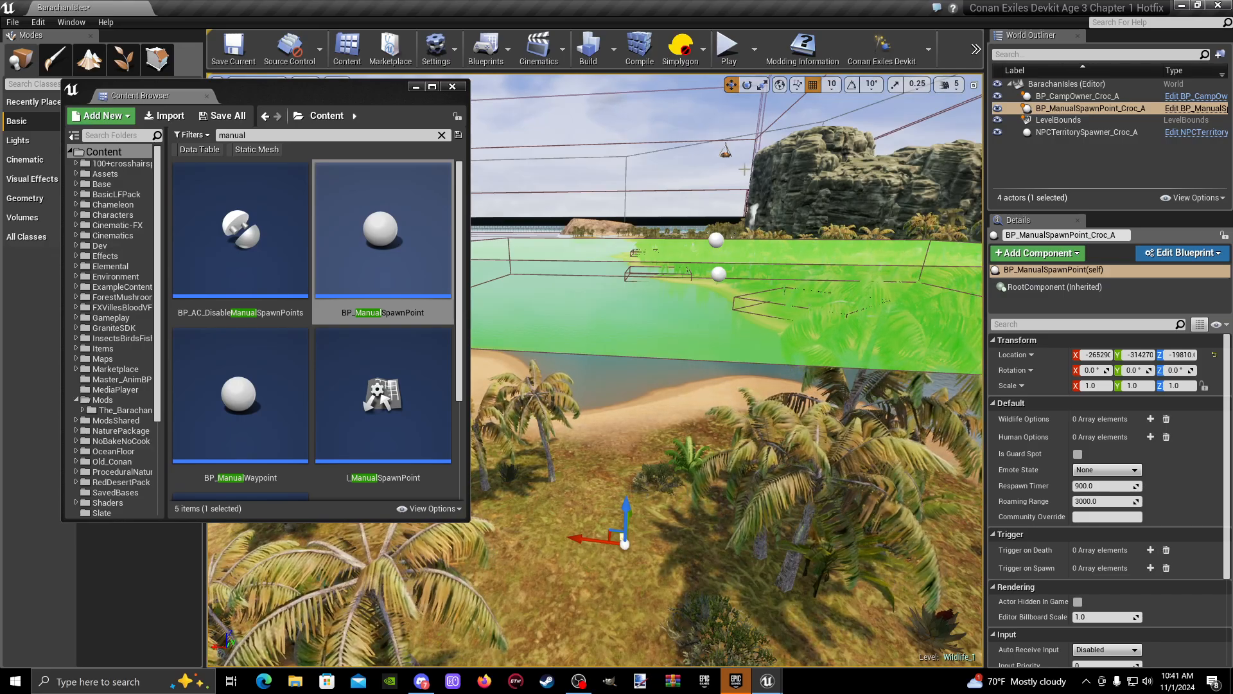
- Select the NPCTerritorySpawner_Croc_A actor and bring its whole volume over the island into view
left_click(719, 274)
right_click_drag(719, 274, 748, 219)
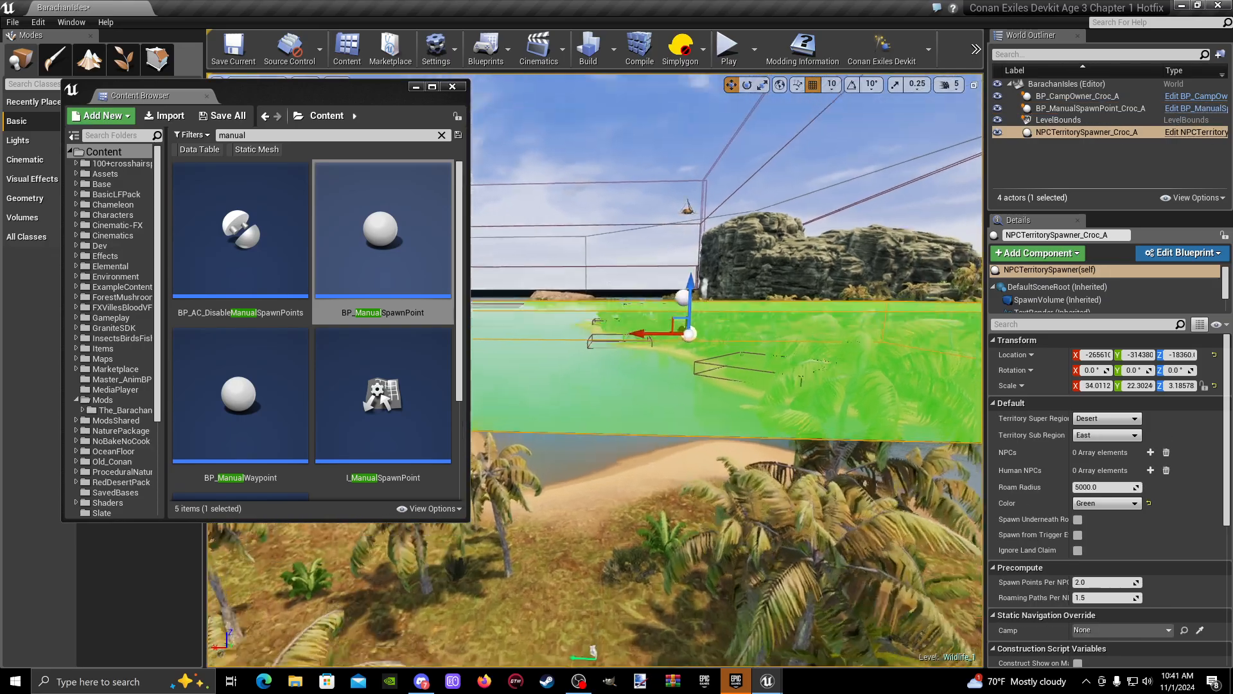
right_click_drag(771, 384, 661, 405)
key("d")
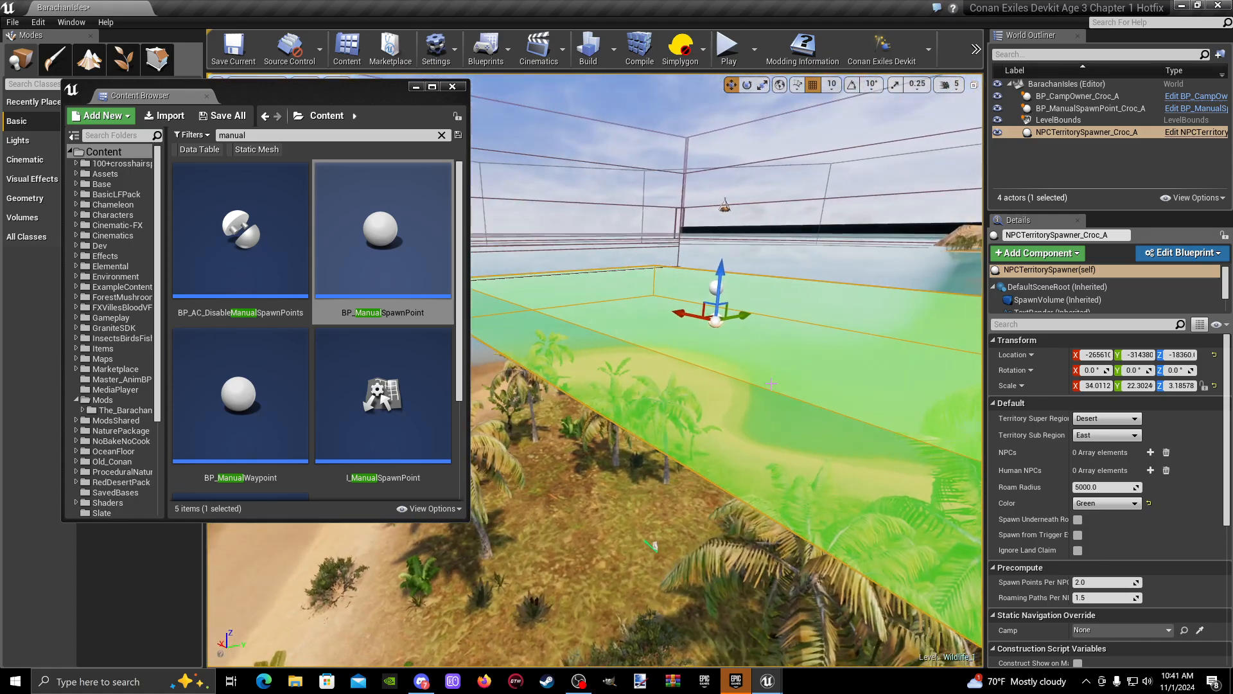
- Browse the level's actors available as the Static Navigation Override camp of the NPCTerritorySpawner_Croc_A
key("w")
right_click_drag(798, 357, 727, 356)
key("d")
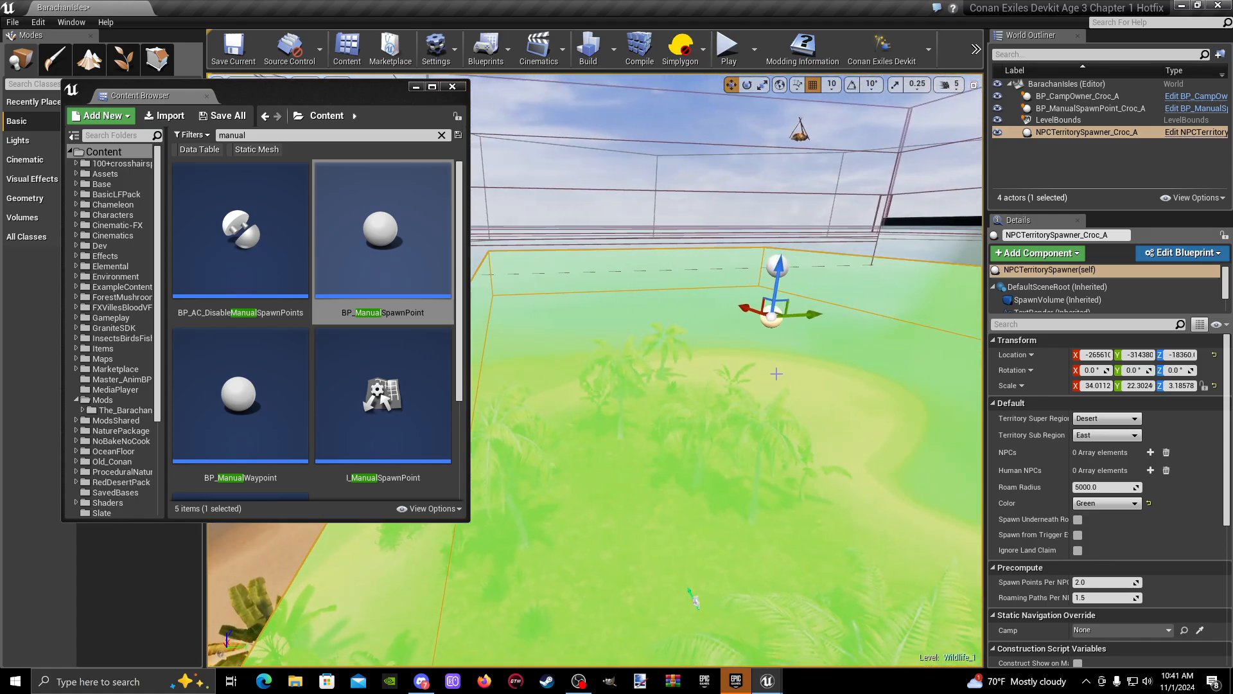
scroll(1140, 437, "down", 3)
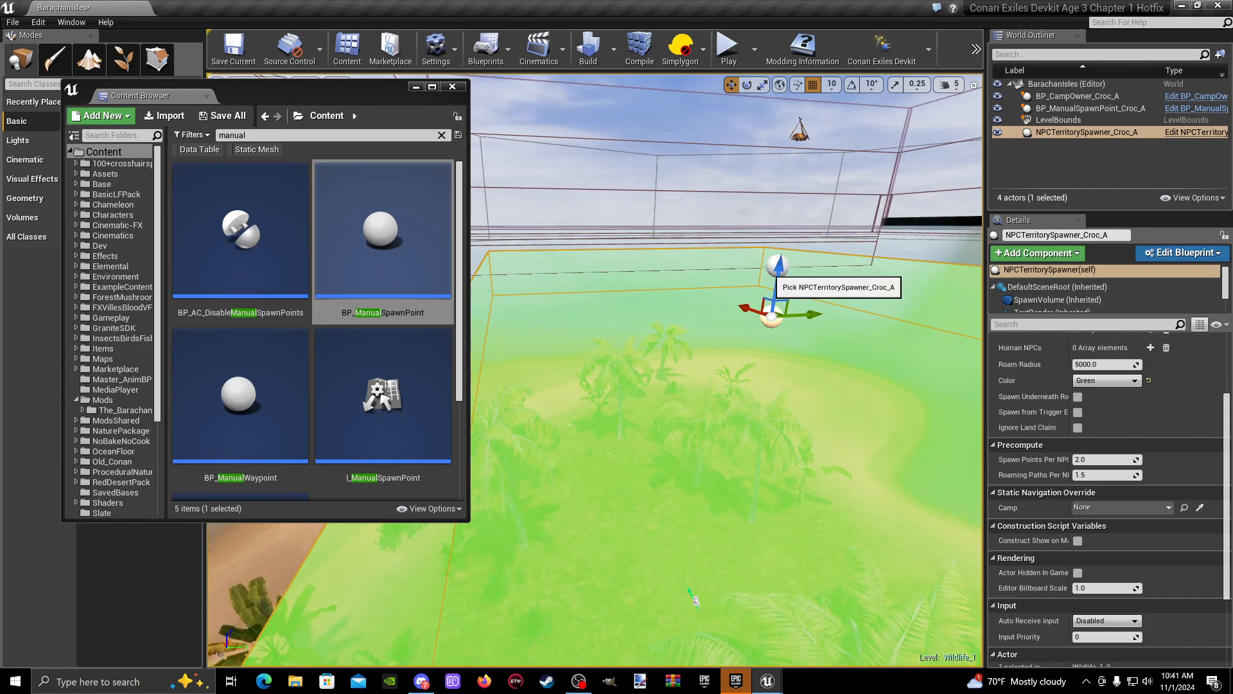
right_click_drag(763, 268, 1053, 224)
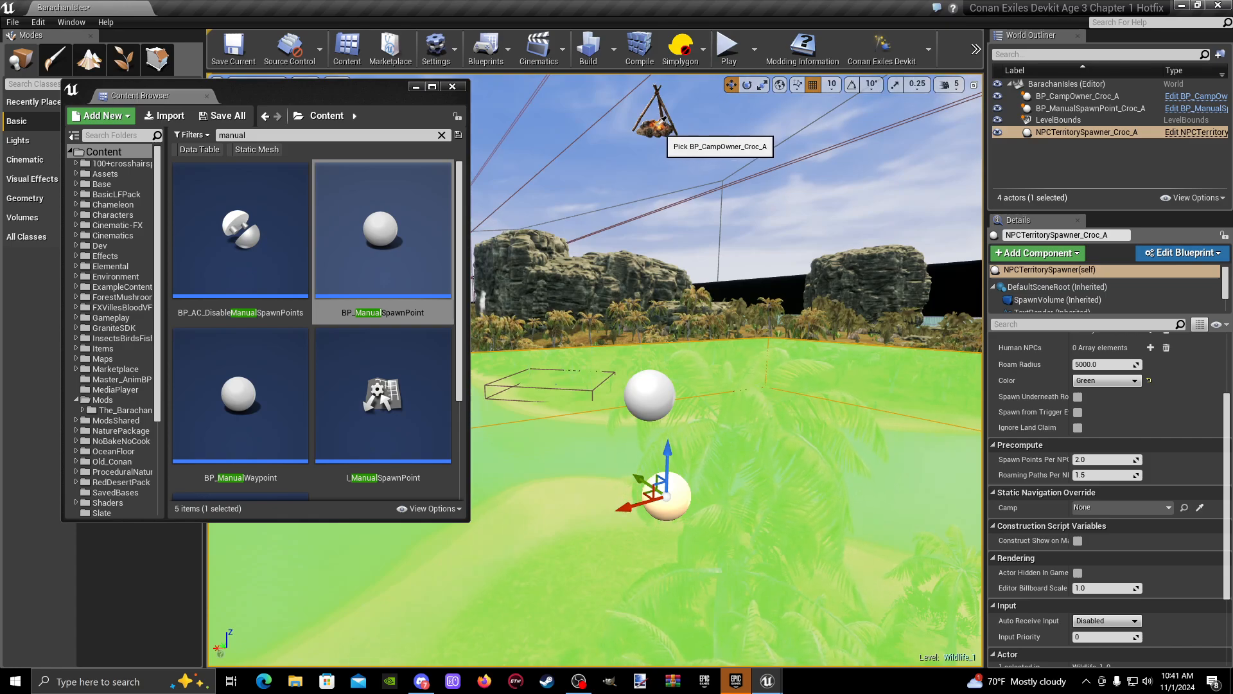
left_click(1168, 507)
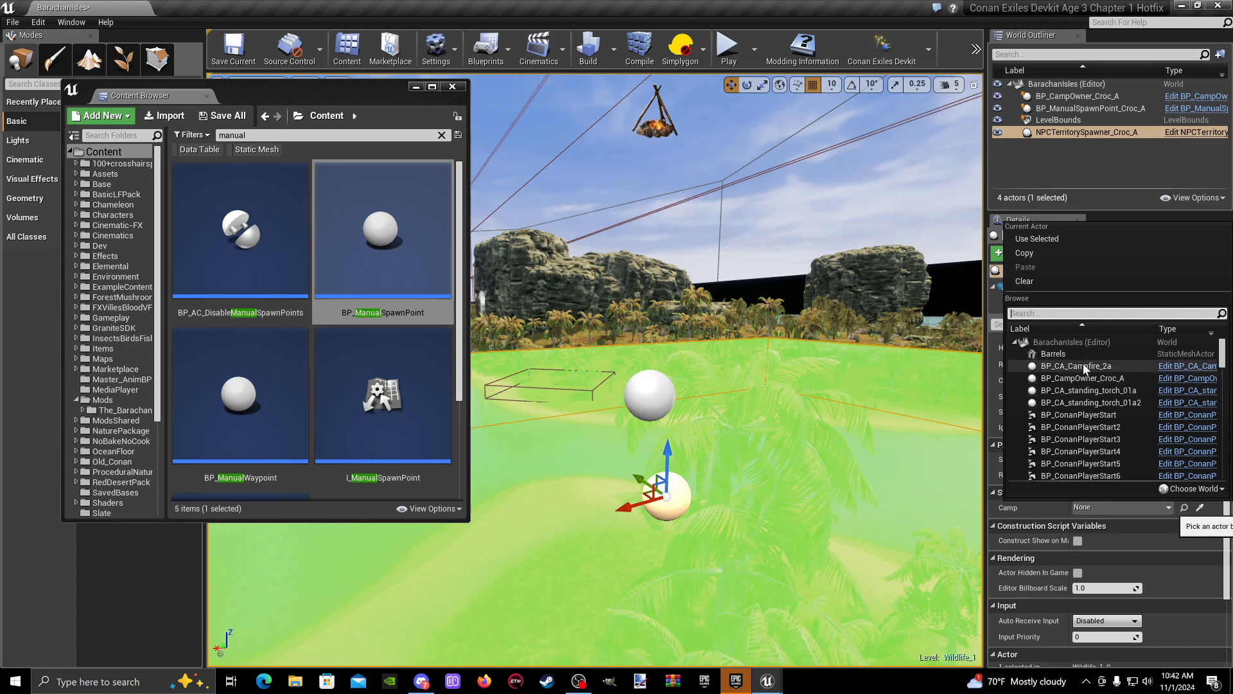
scroll(1079, 372, "down", 10)
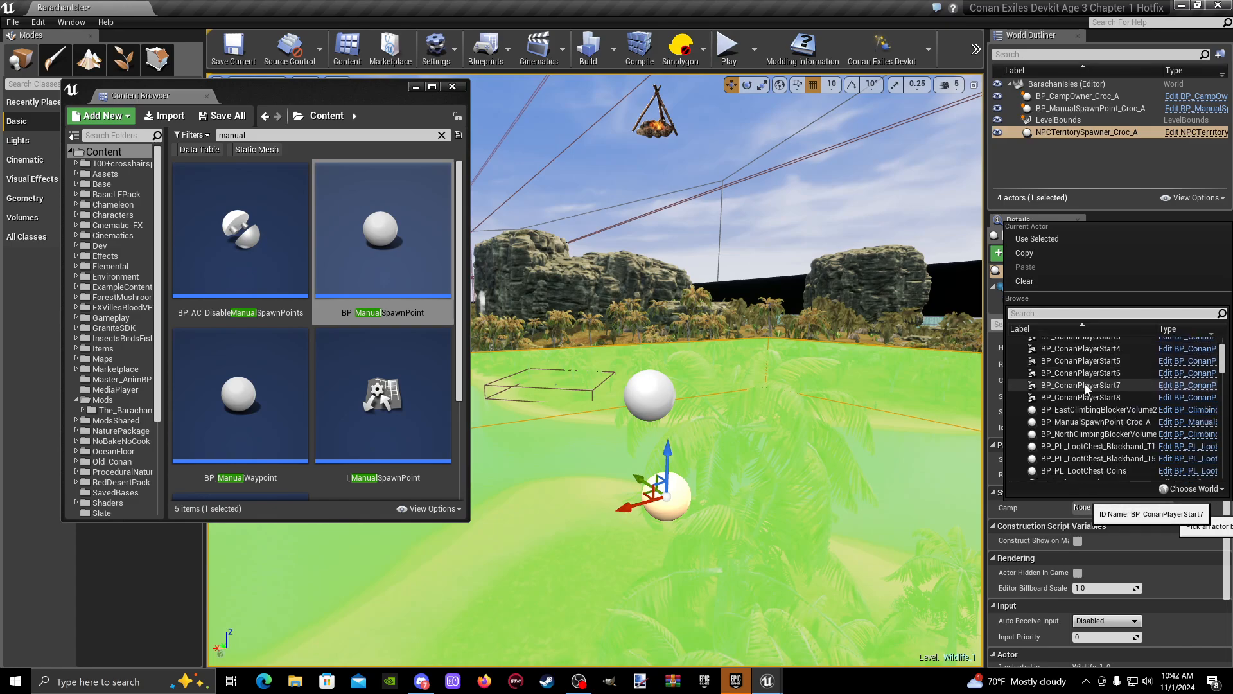
scroll(1085, 386, "down", 3)
scroll(1084, 383, "up", 5)
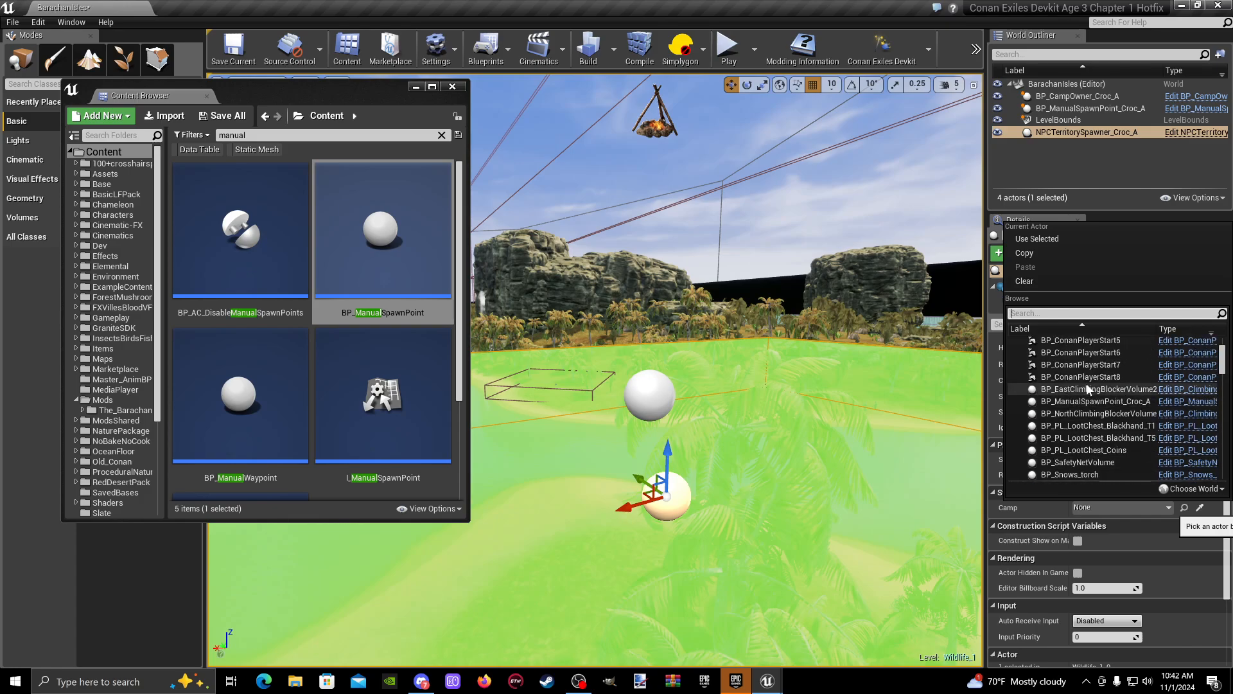
right_click_drag(891, 316, 891, 318)
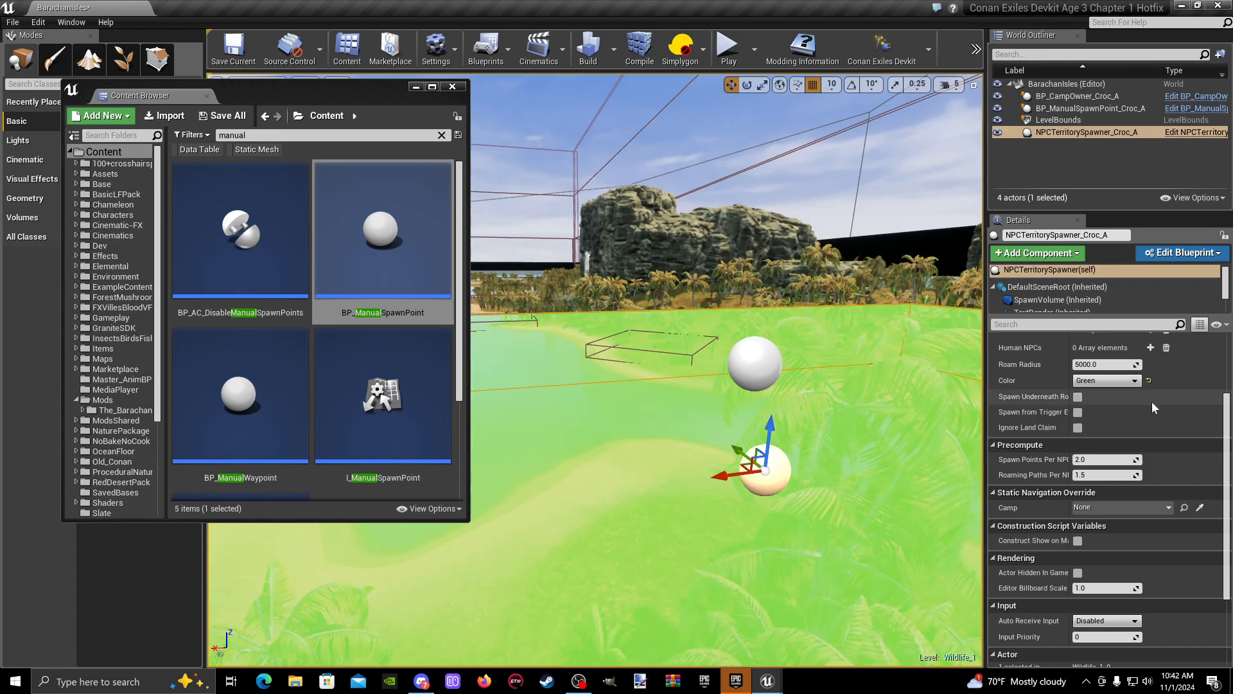
- Set the spawner's Static Navigation Override camp to BP_CampOwner_Croc_A by picking the camp owner in the scene
left_click(1169, 507)
scroll(1063, 356, "down", 5)
scroll(1077, 386, "up", 6)
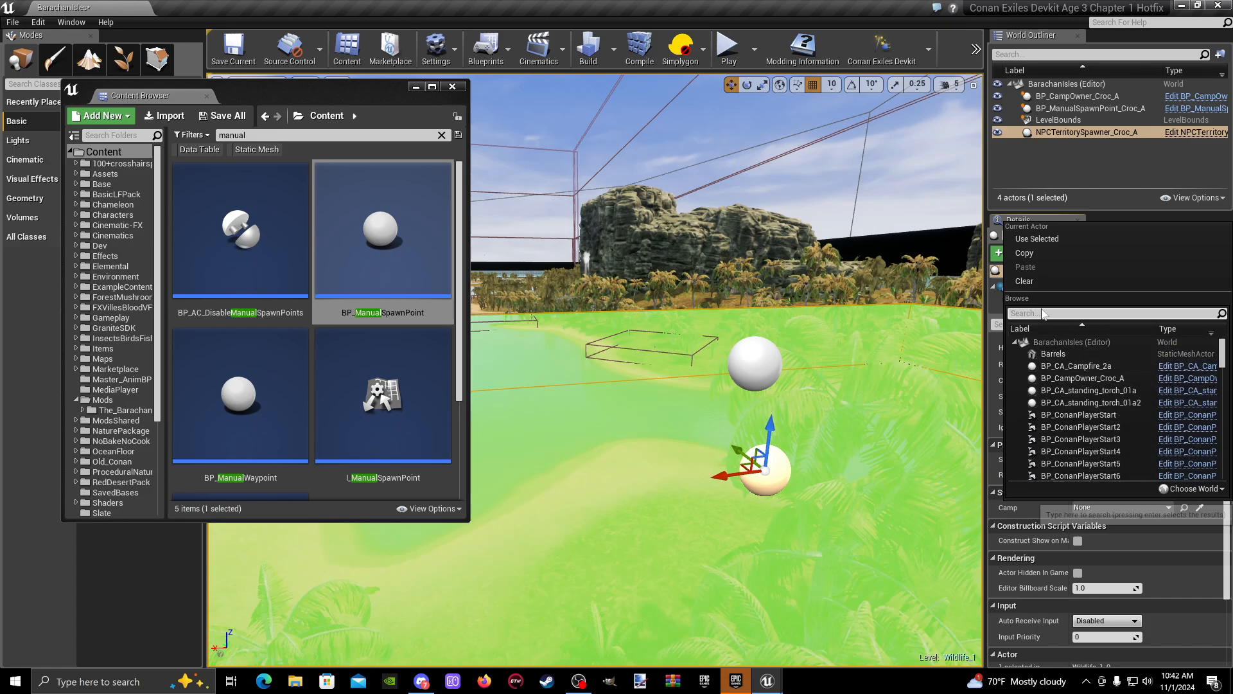
type("camp")
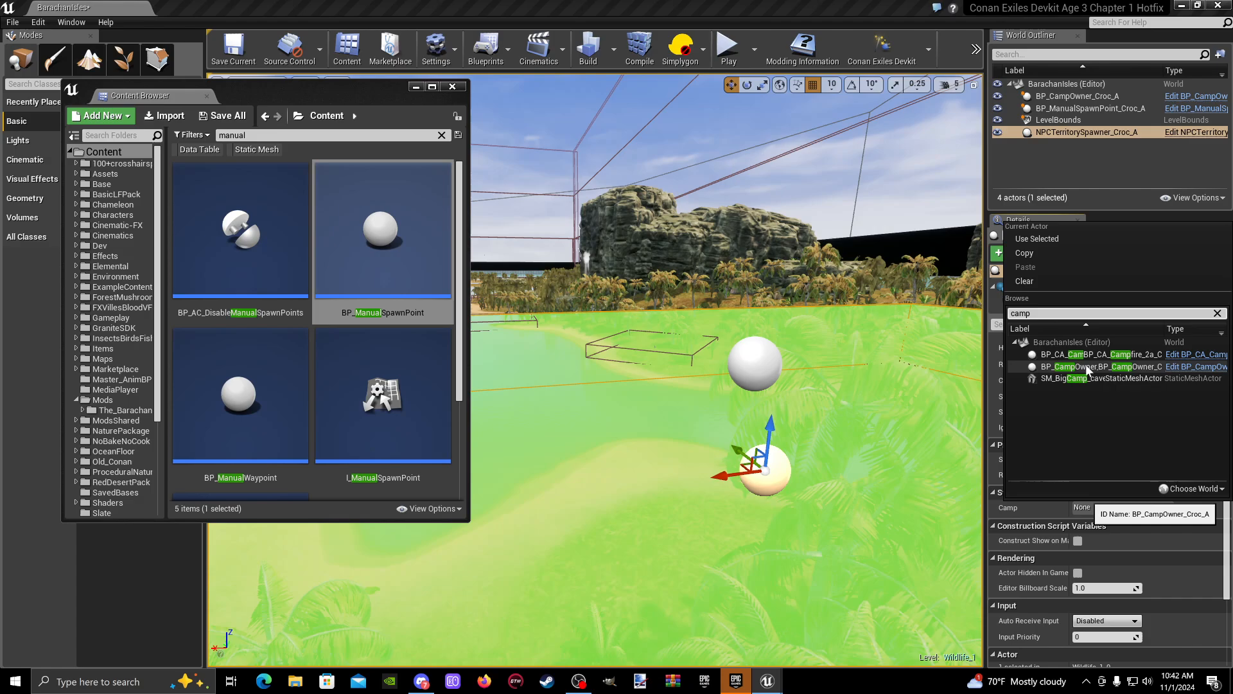
left_click(1200, 509)
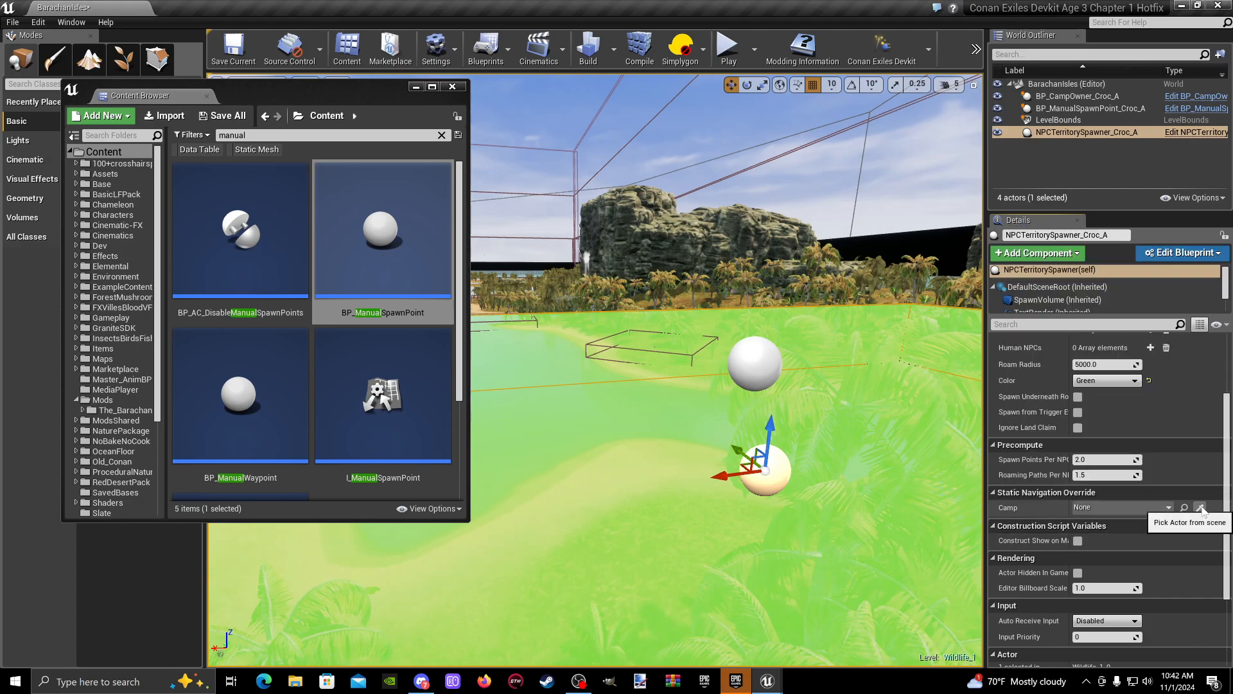
right_click_drag(734, 407, 645, 406)
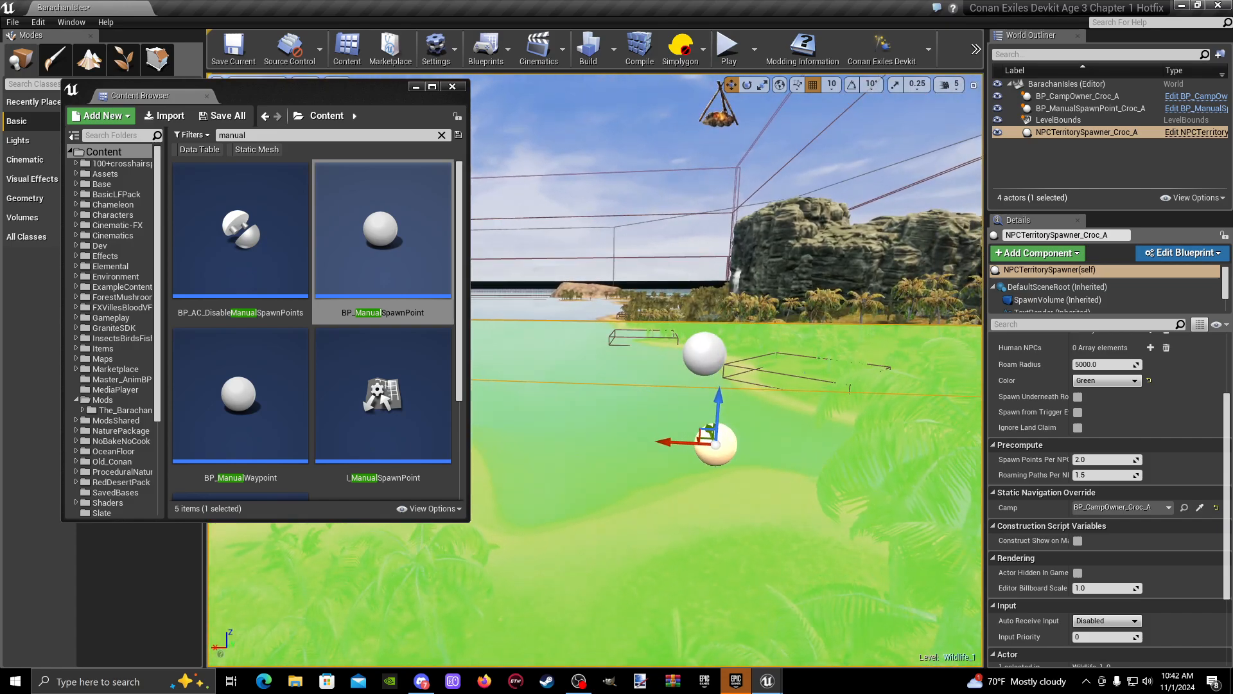
- Add four empty Camp Actors elements to the BP_CampComponent of BP_CampOwner_Croc_A
left_click(687, 361)
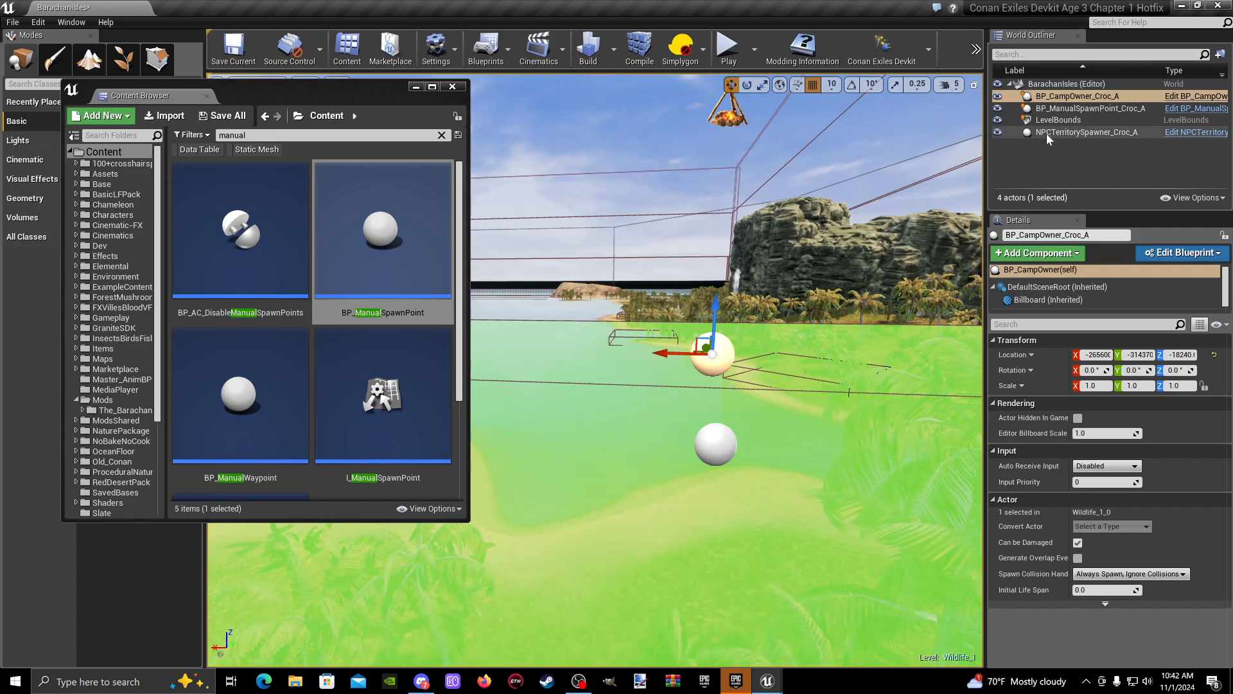
scroll(1069, 290, "down", 1)
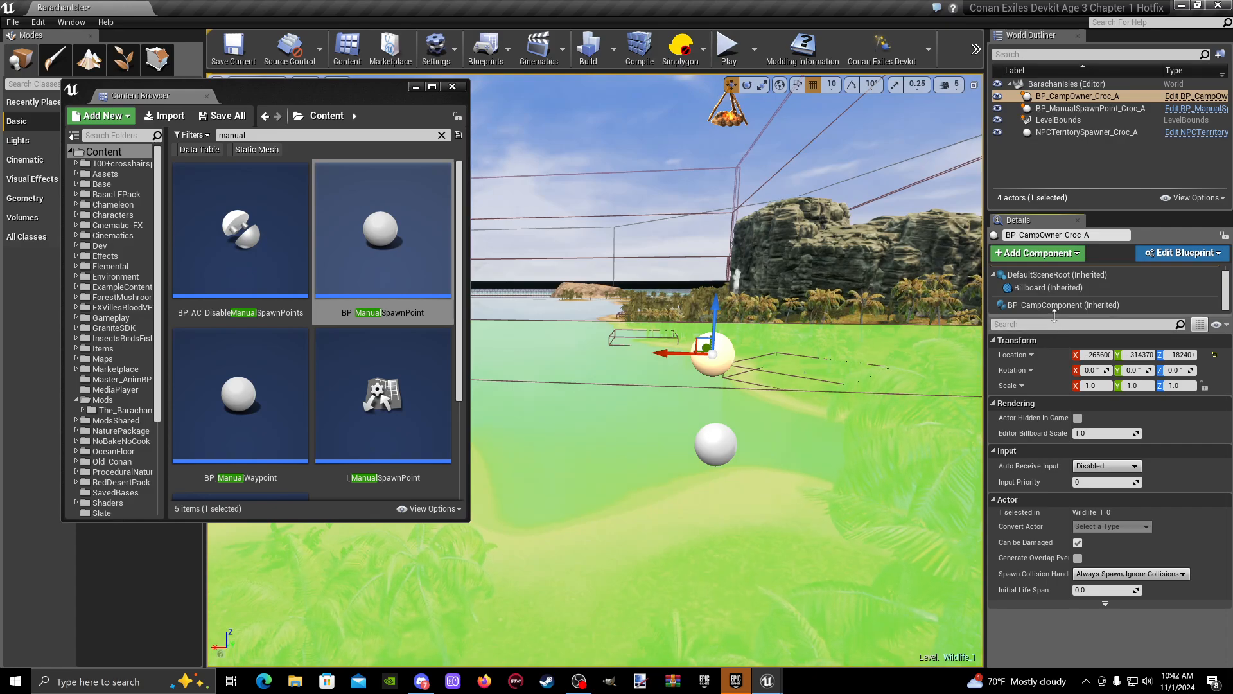
mouse_move(1054, 315)
left_mouse_down()
mouse_move(1055, 351)
mouse_move(1054, 338)
left_mouse_up()
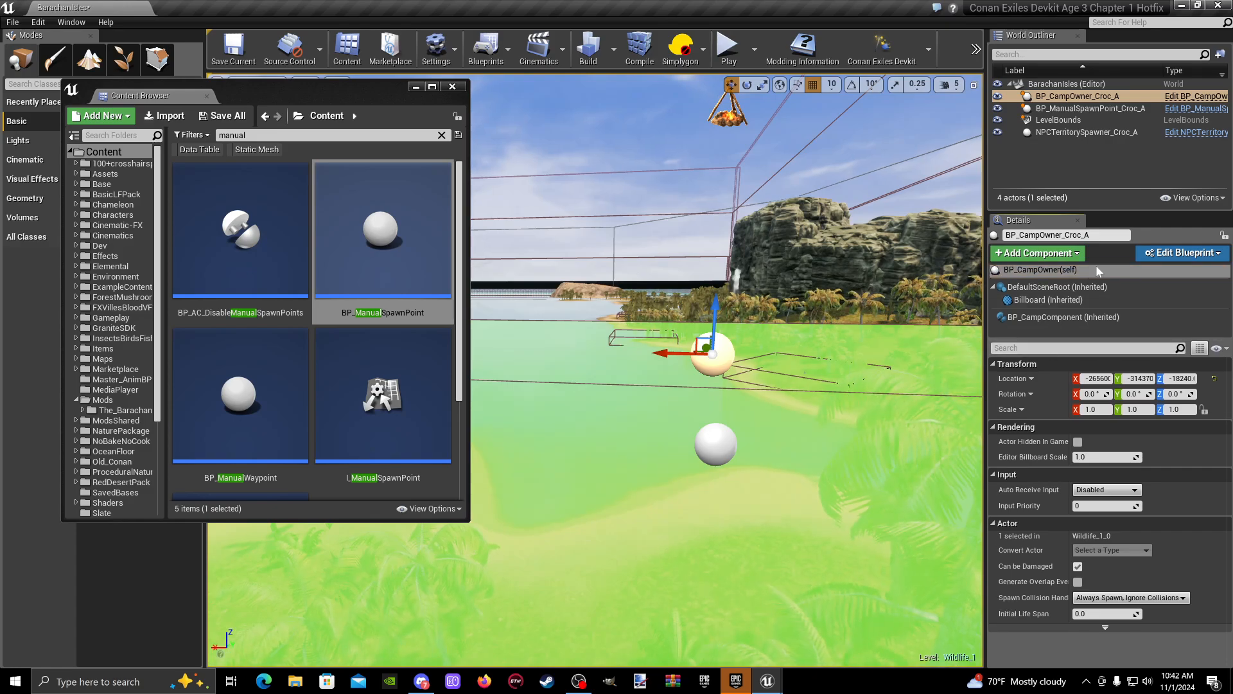
left_click(1066, 272)
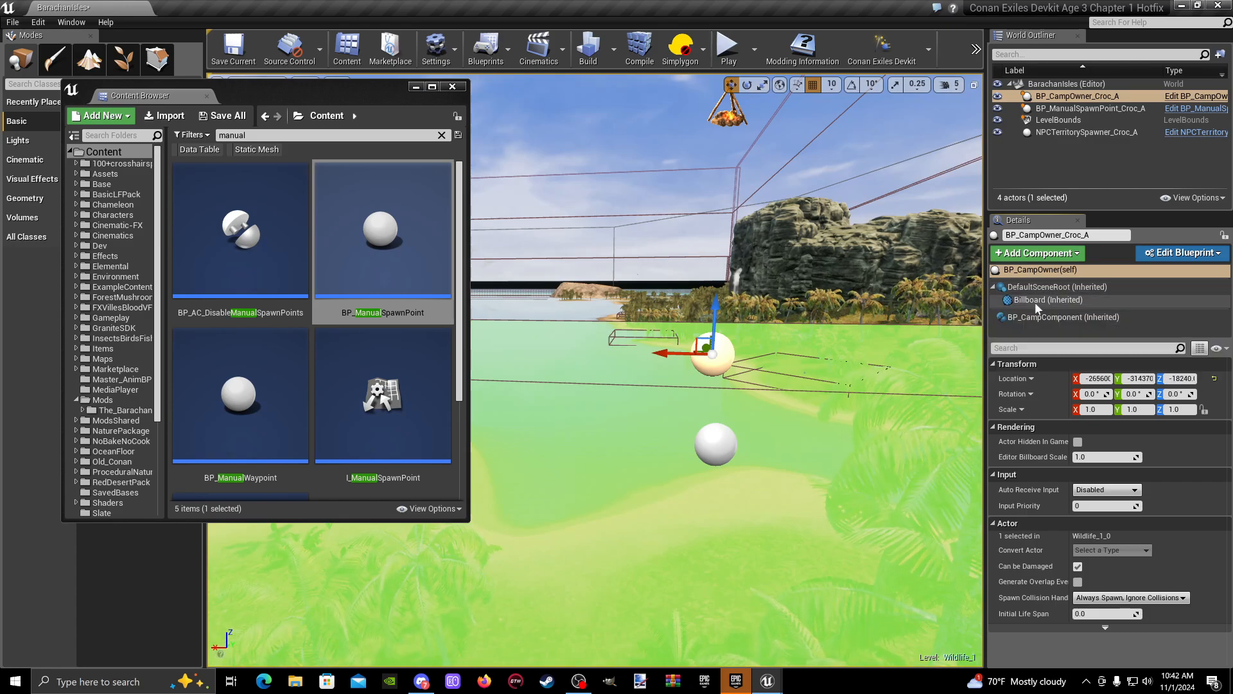
left_click(1019, 319)
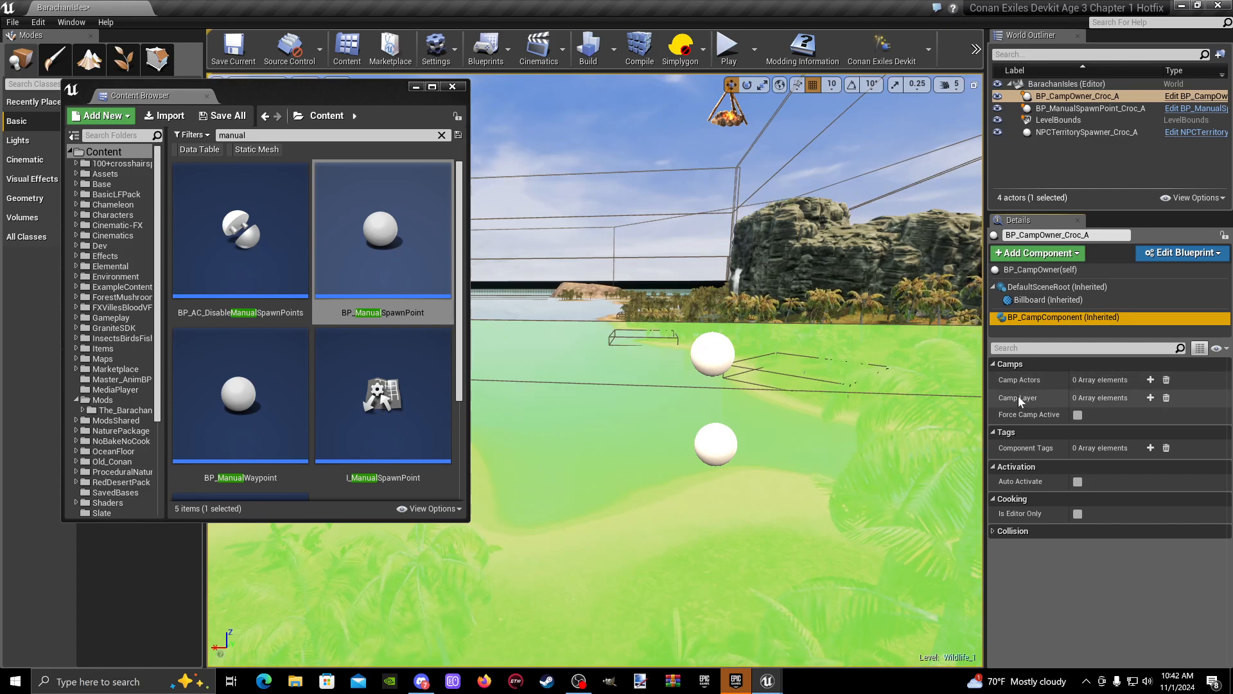
left_click(1151, 379)
left_click(1151, 380)
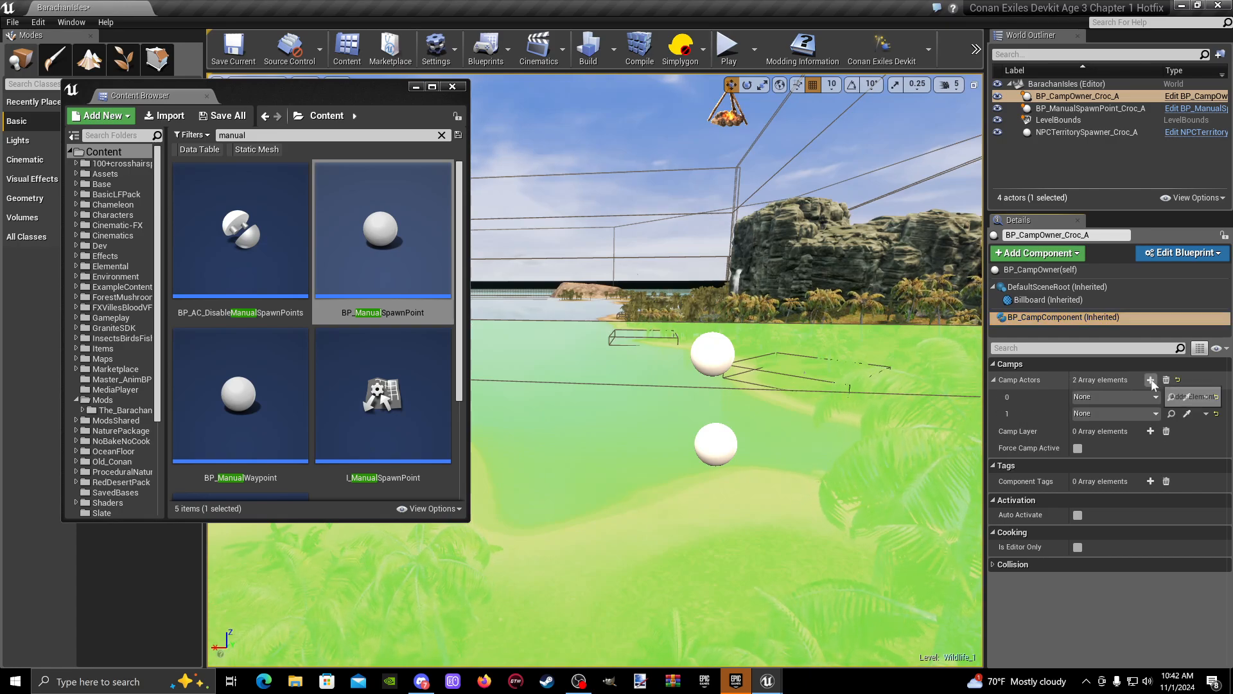
left_click(1152, 379)
left_click(1151, 380)
- Assign the manual spawn point on the island's ground to Camp Actors element 0 by picking it in the scene
right_click_drag(893, 392, 816, 482)
key("w")
mouse_move(849, 374)
right_mouse_down()
mouse_move(819, 411)
mouse_move(854, 401)
mouse_move(838, 405)
mouse_move(849, 375)
right_mouse_up()
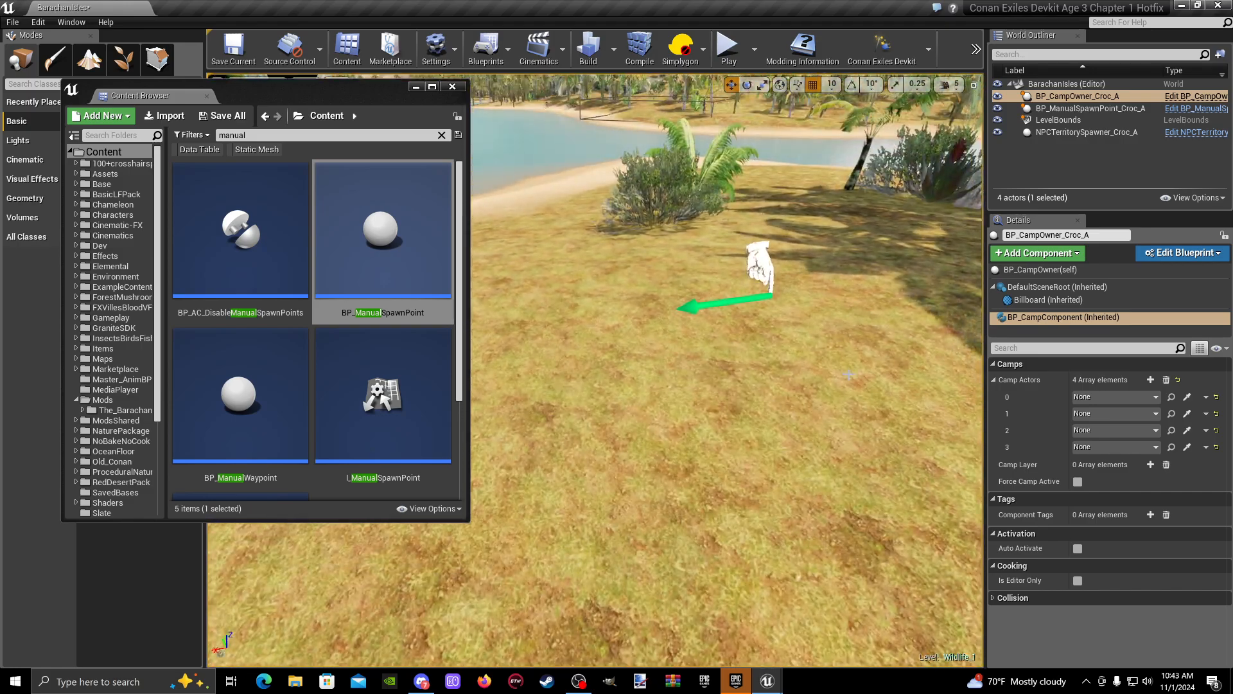
left_click(1187, 396)
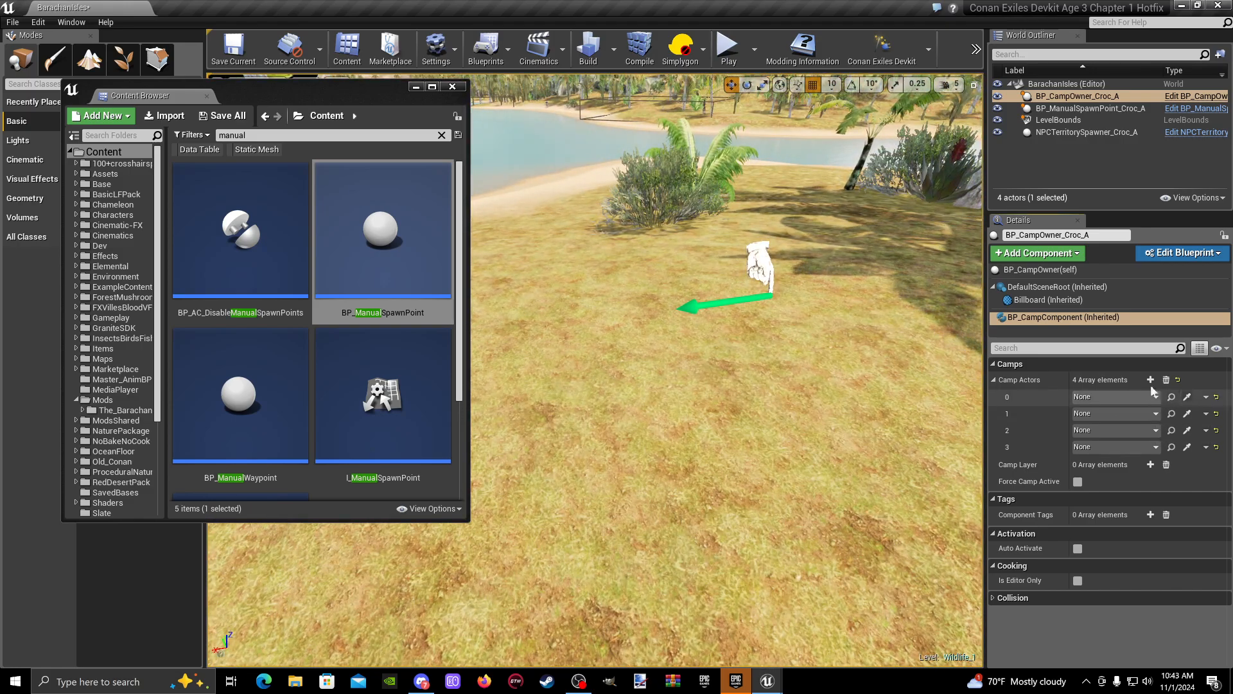
left_click(758, 261)
- Select BP_ManualSpawnPoint_Croc_A, add one Wildlife Options element and expand its members
right_click_drag(758, 262, 713, 210)
key("d")
left_click_drag(985, 414, 908, 413)
key("w")
mouse_move(632, 374)
right_mouse_down()
mouse_move(587, 375)
mouse_move(620, 411)
mouse_move(632, 374)
mouse_move(613, 378)
right_mouse_up()
left_click(603, 384)
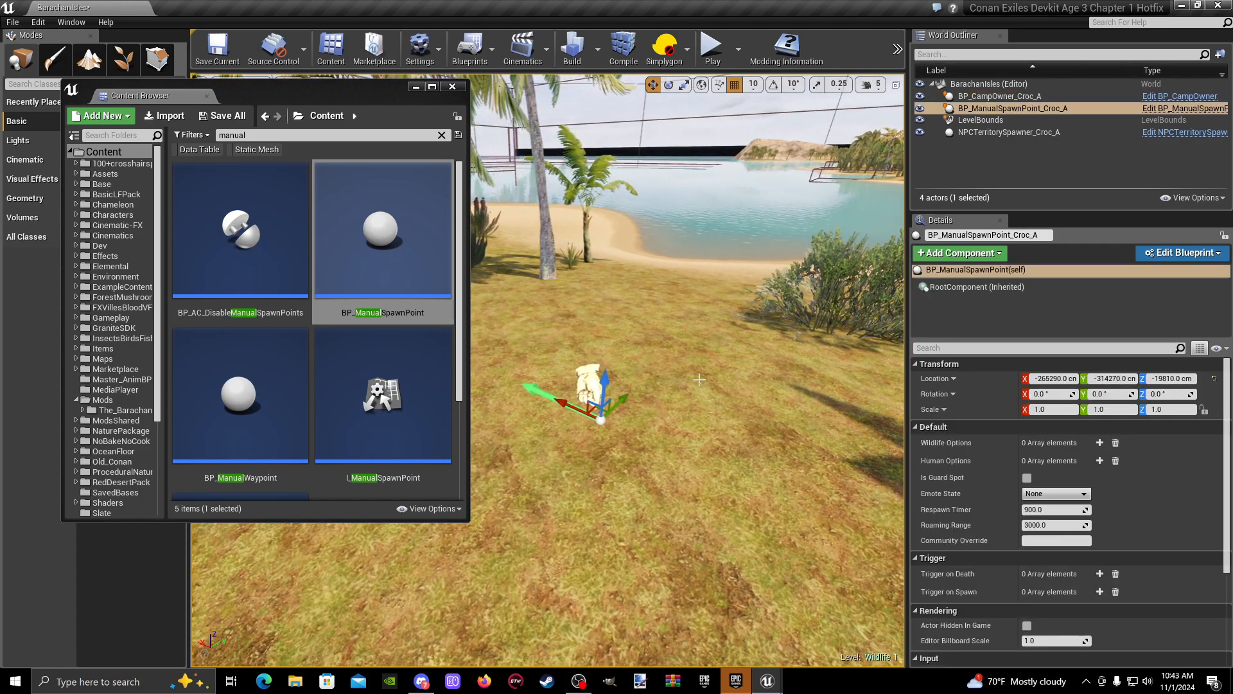
mouse_move(700, 380)
right_mouse_down()
mouse_move(732, 383)
mouse_move(707, 374)
right_mouse_up()
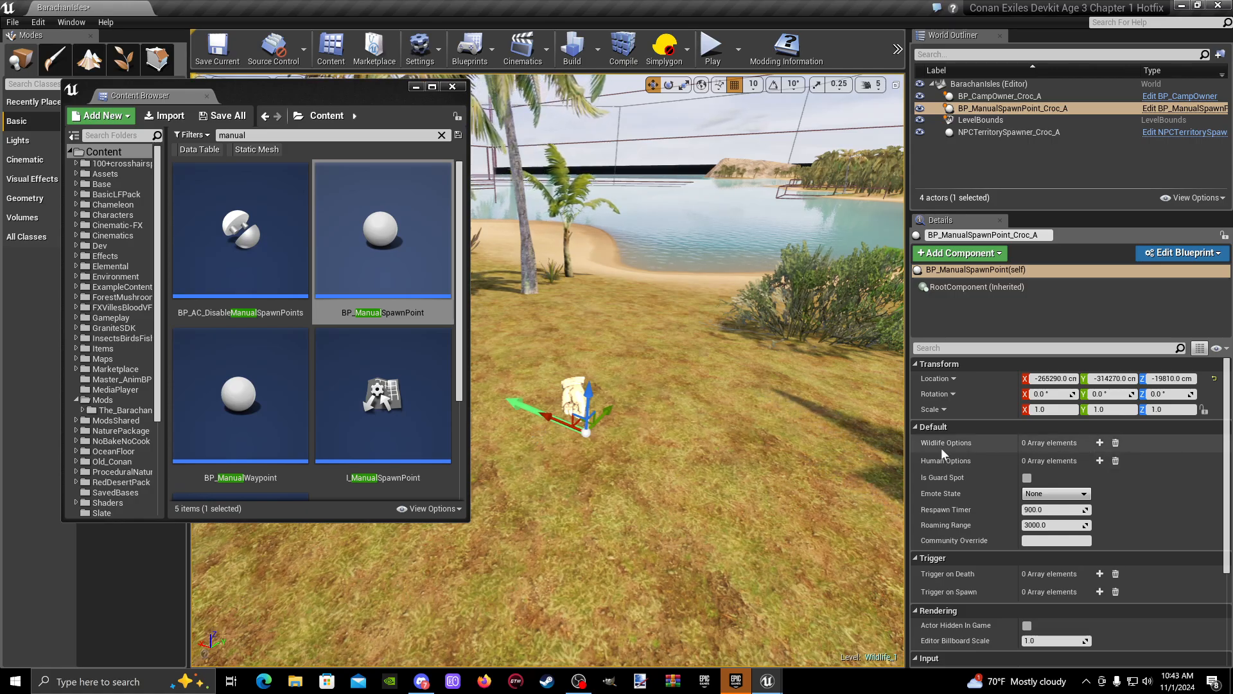
left_click(1100, 443)
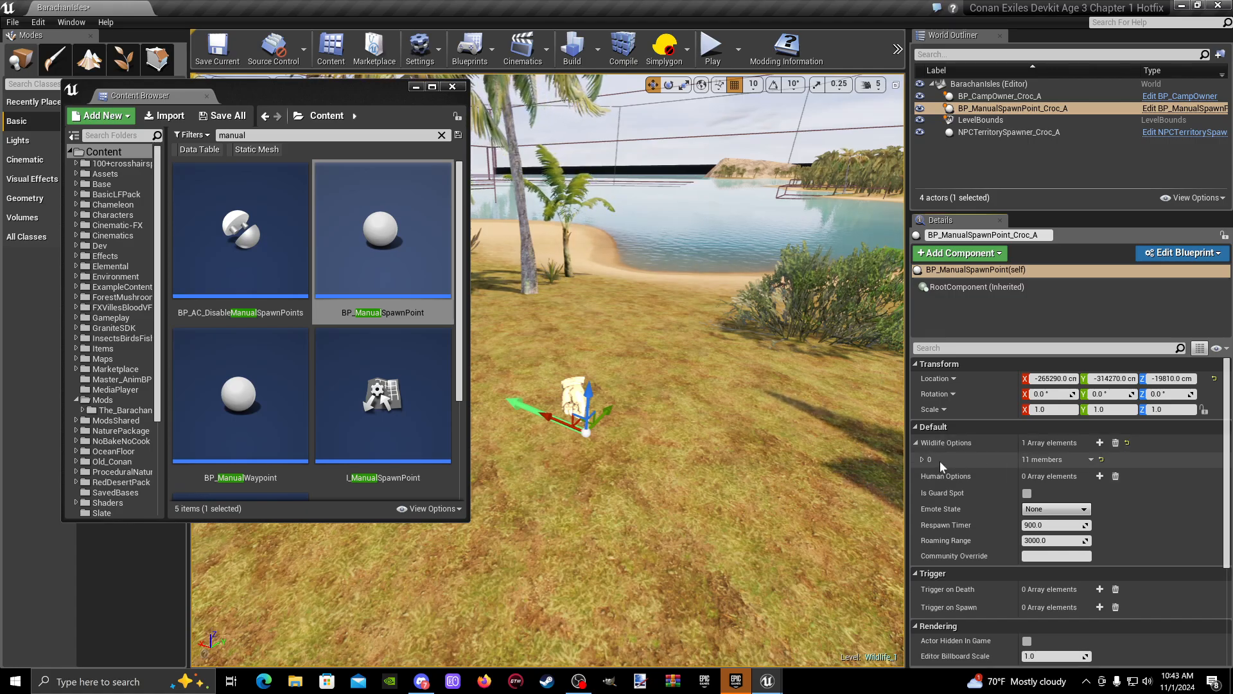
left_click(923, 460)
scroll(1001, 538, "down", 1)
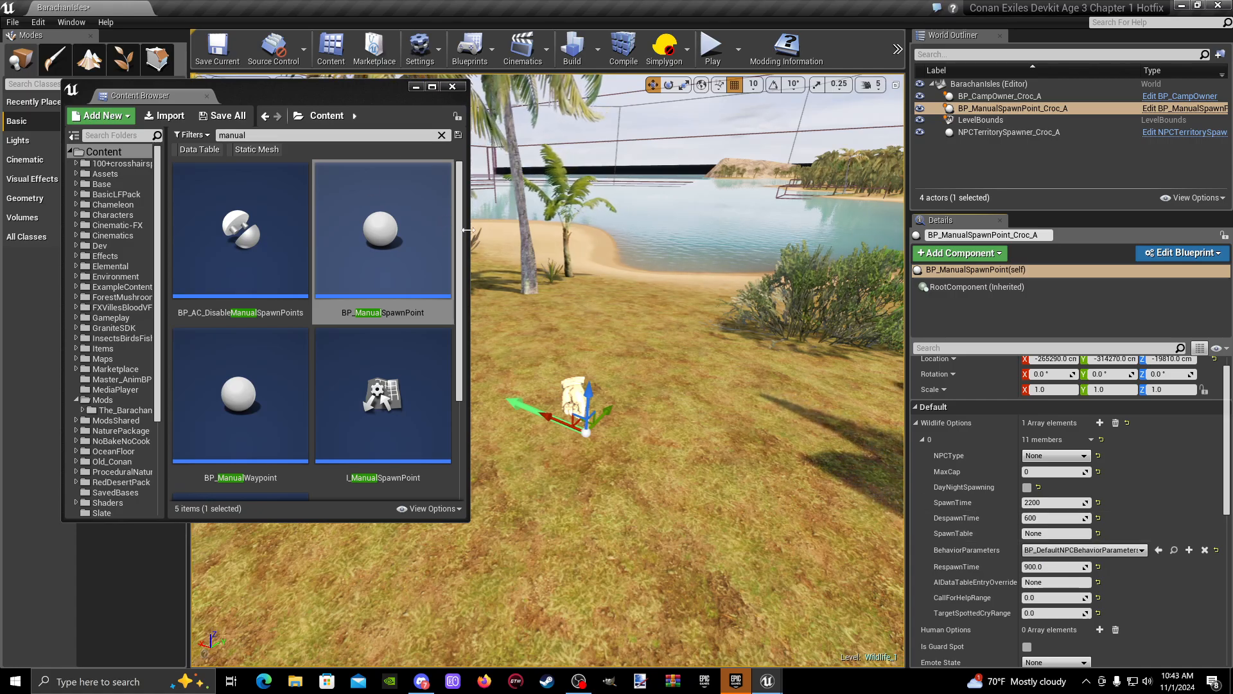
- Enlarge the Content Browser, search for "weighted" and open the WeightedSpawnTableRow data table
left_click_drag(469, 231, 620, 231)
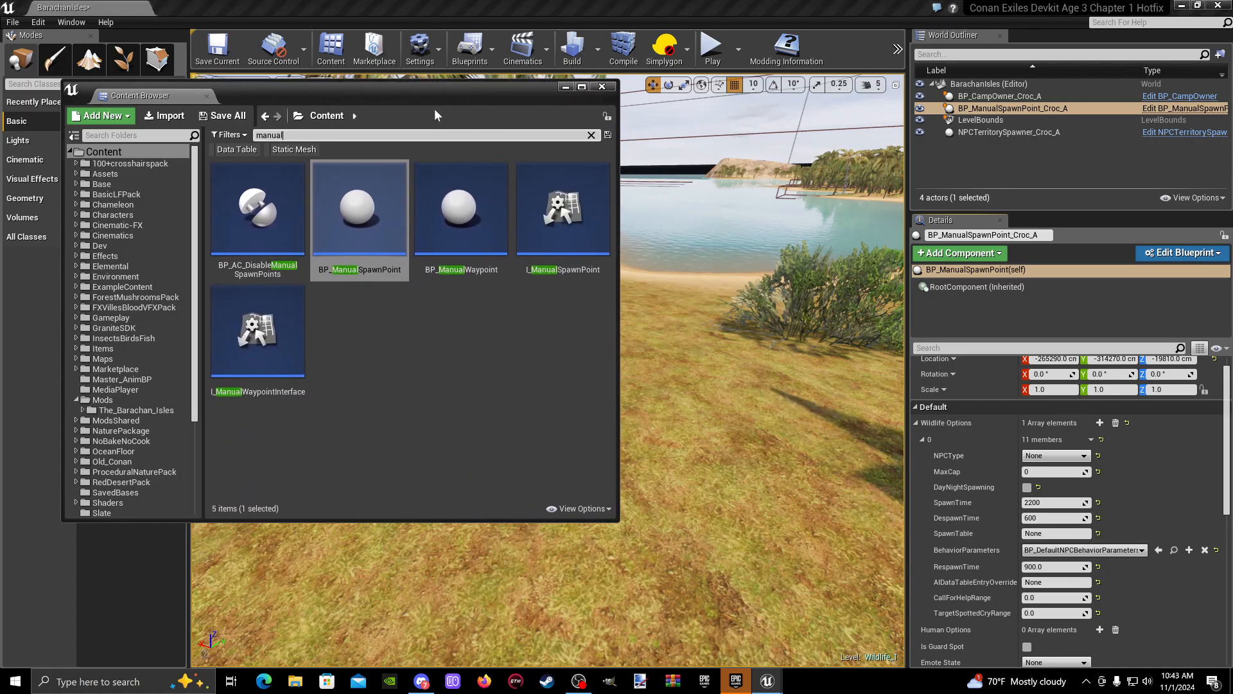
left_click_drag(429, 97, 452, 142)
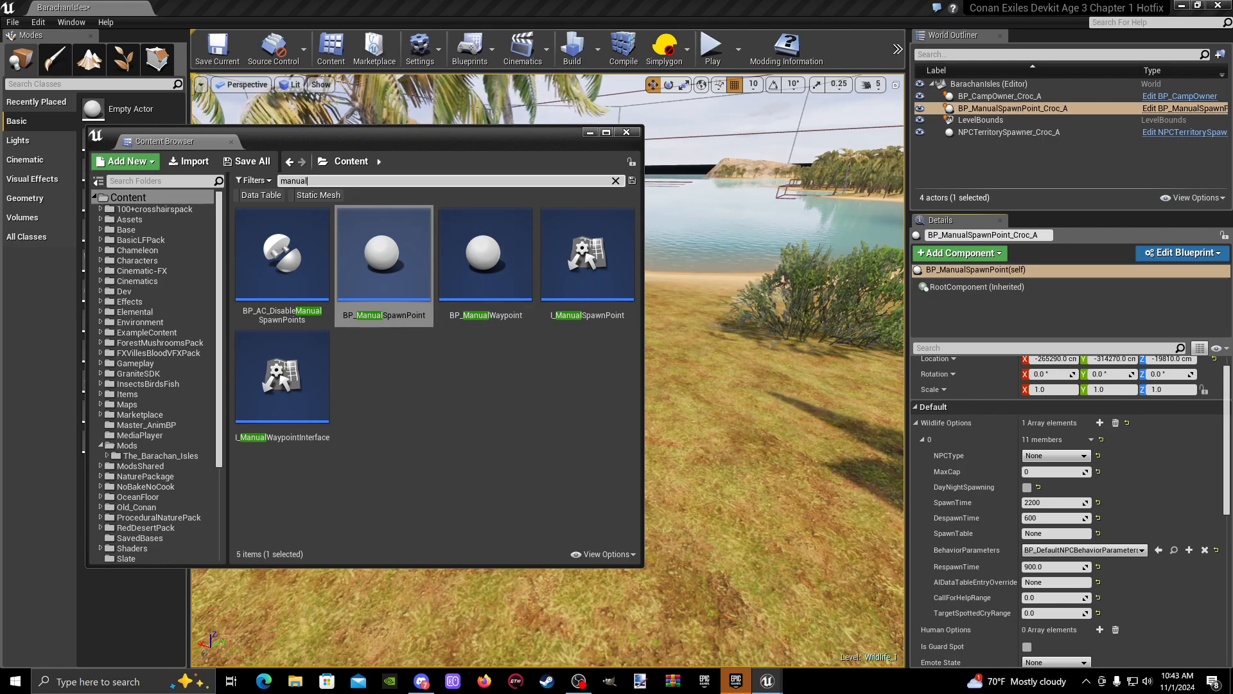
key("BackSpace")
key("BackSpace")
key("BackSpace")
type("w")
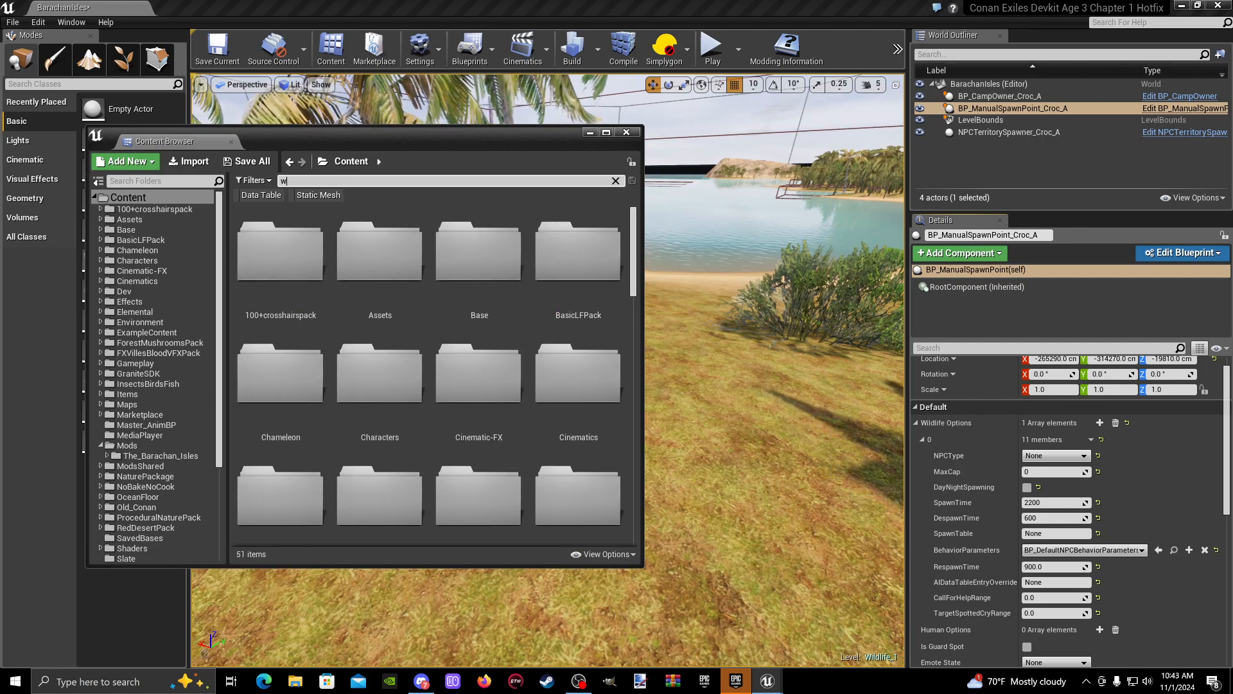
type("eighted")
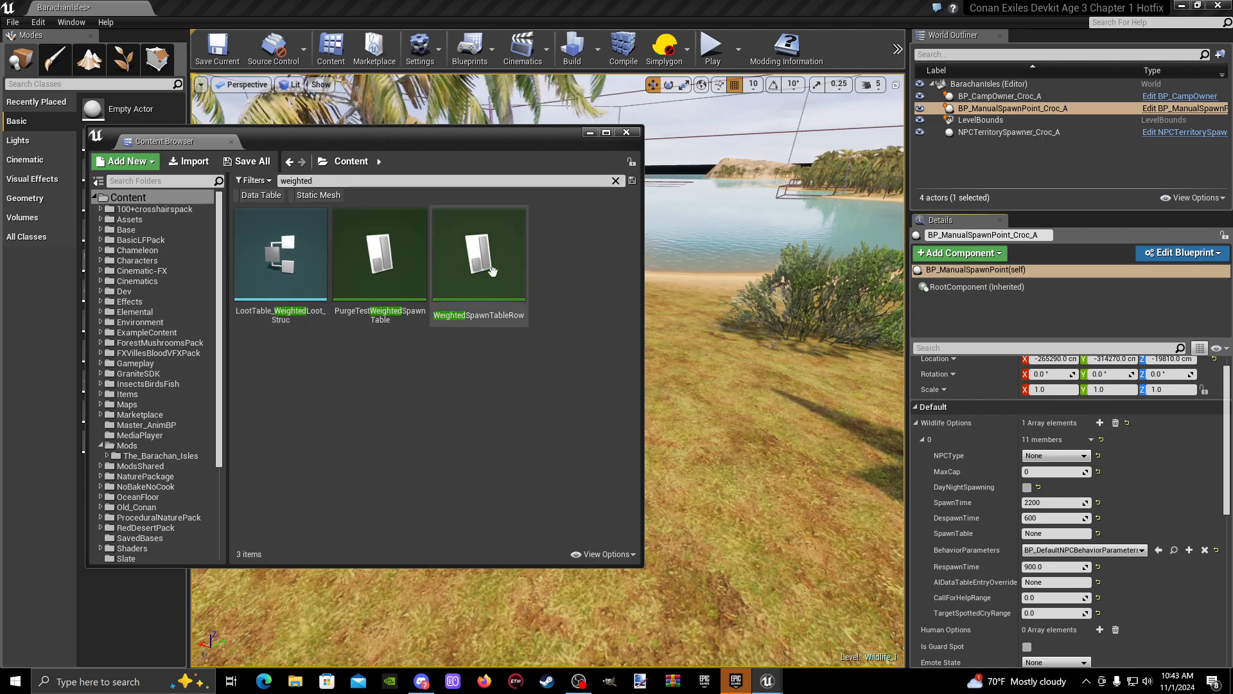
mouse_move(437, 280)
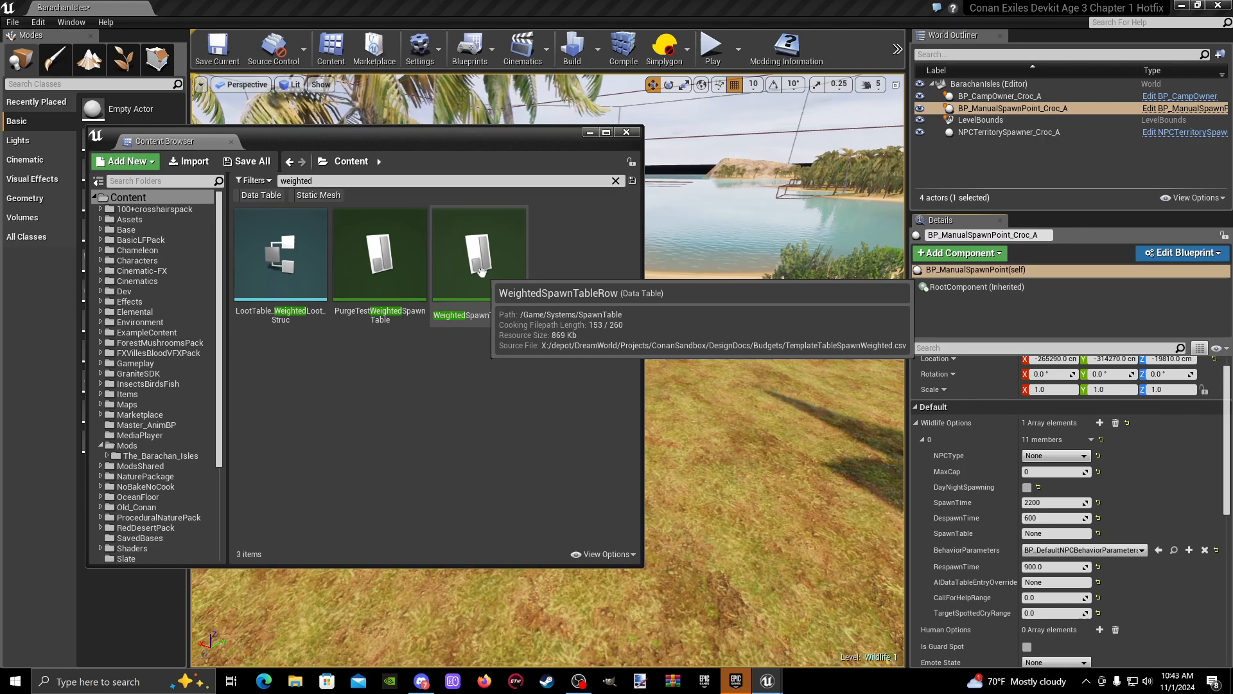
double_click(481, 271)
left_click_drag(524, 137, 521, 125)
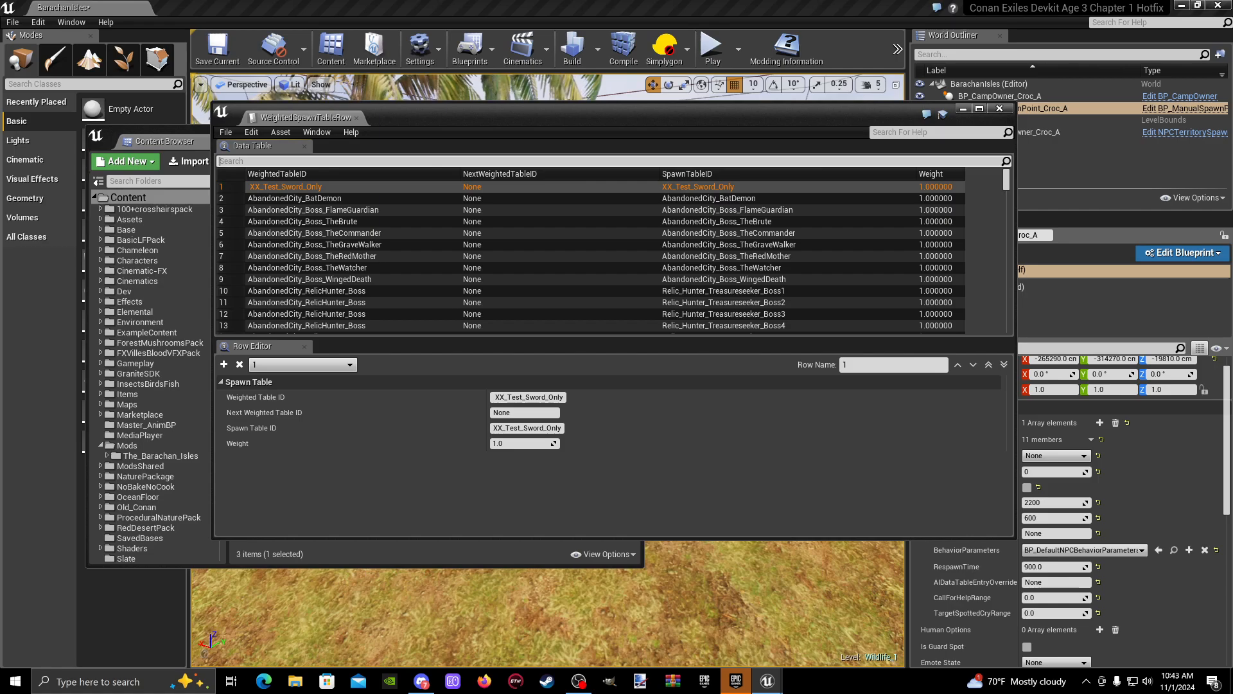
- Filter the data table by "croc" and copy the Weighted Table ID Surge_Crocodile_Miniboss from row 7350
type("croc")
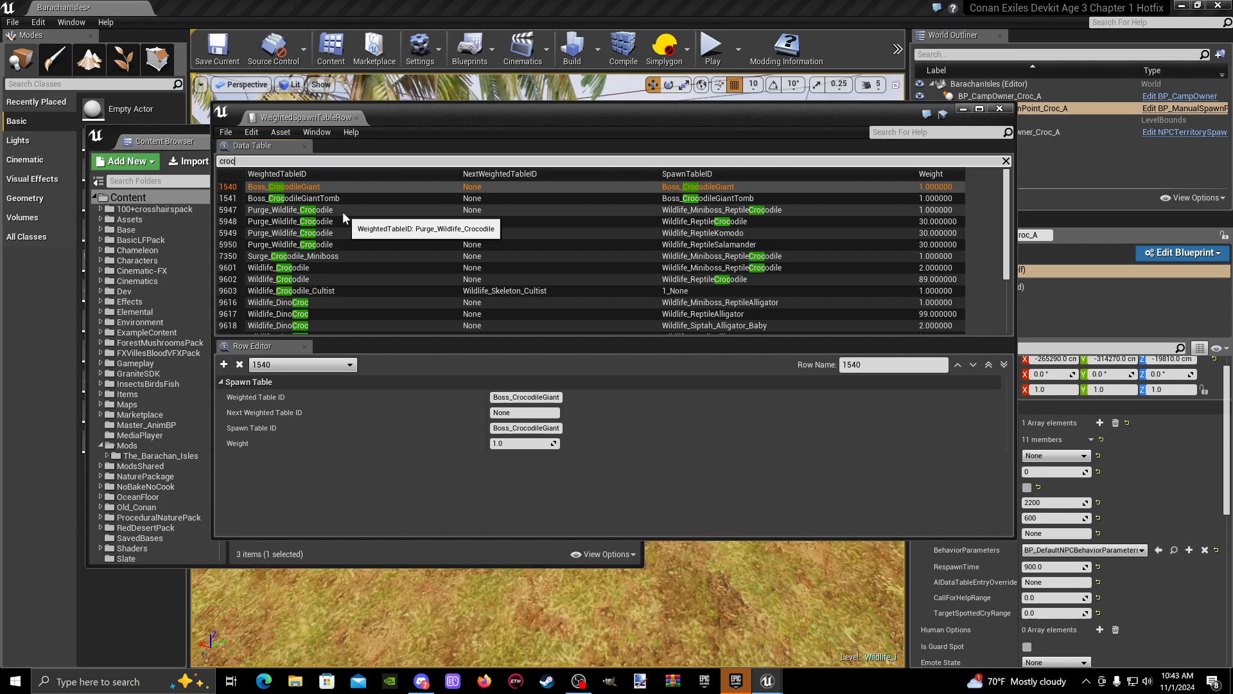
scroll(342, 210, "down", 3)
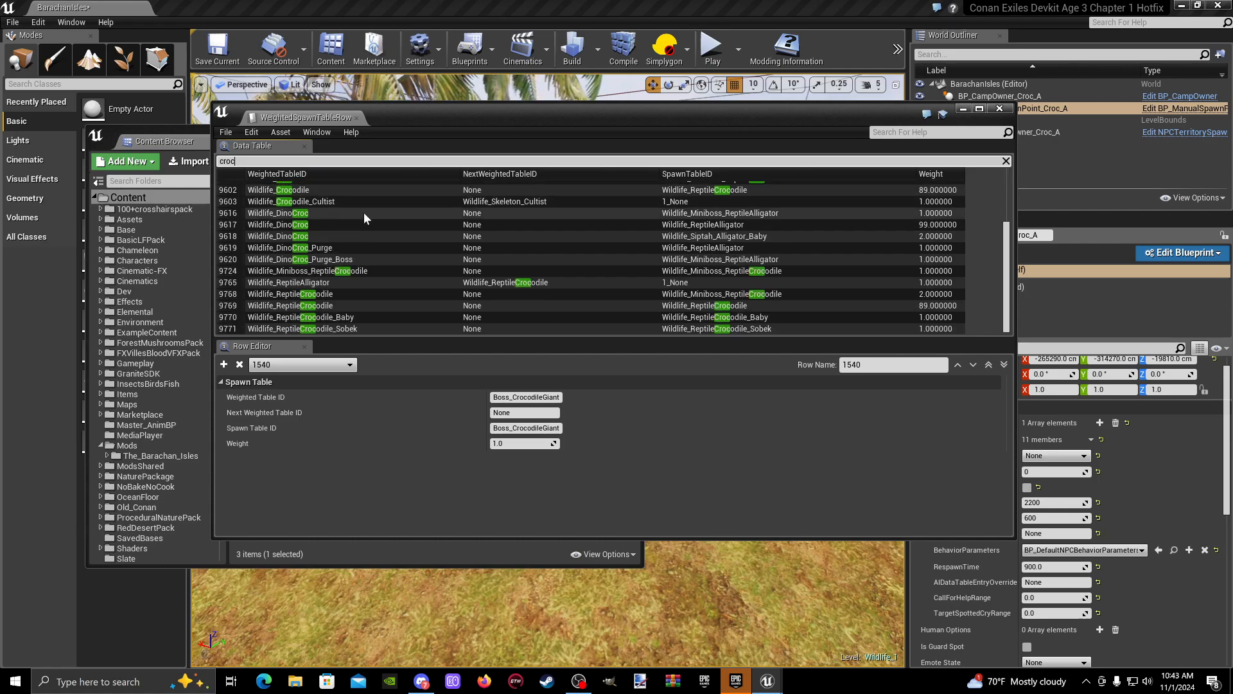
scroll(366, 222, "up", 3)
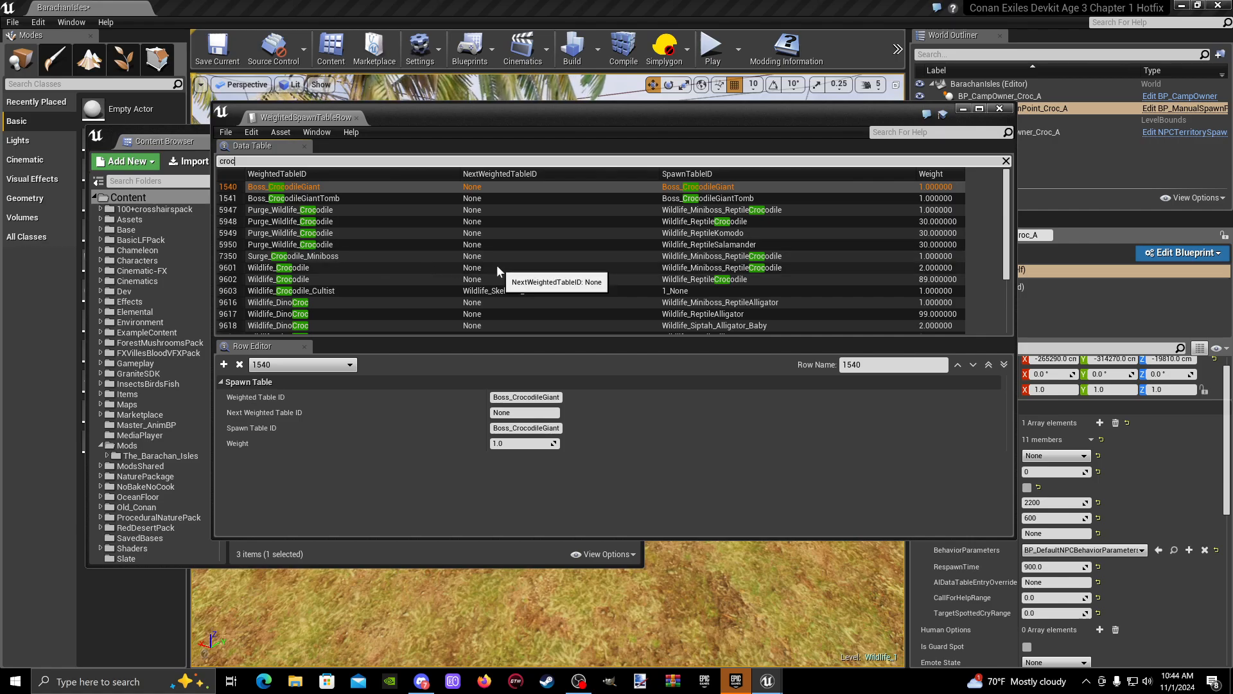
left_click(704, 259)
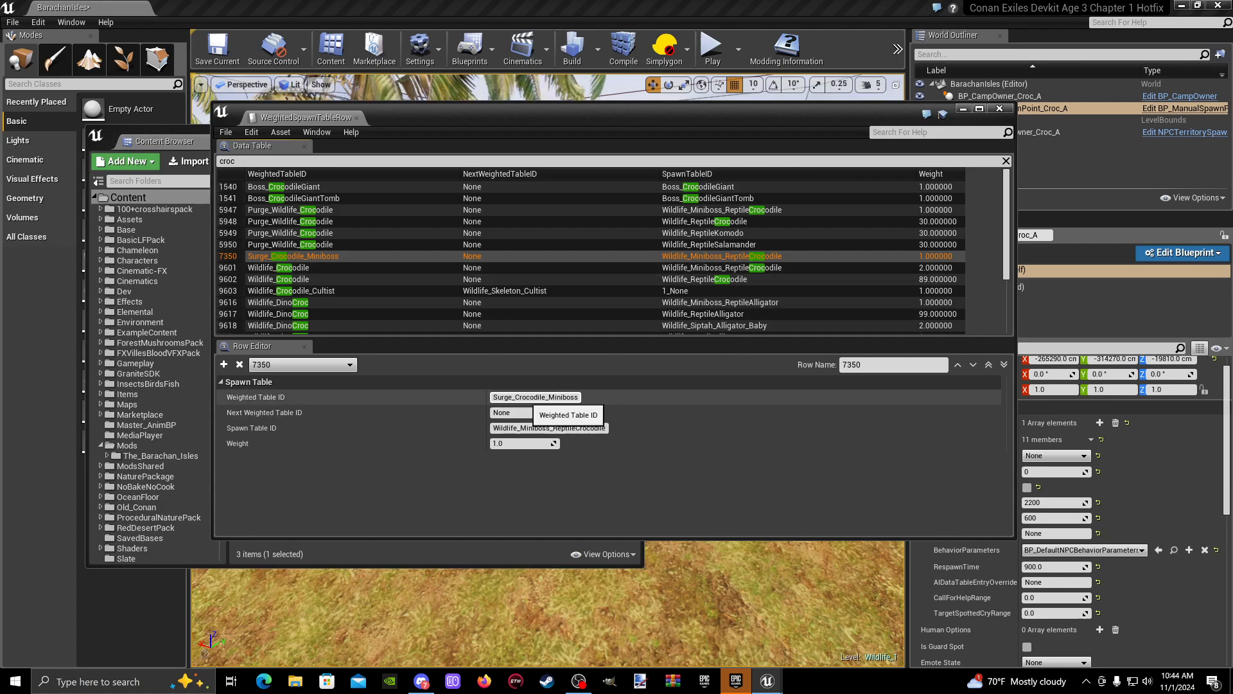
left_click(535, 397)
right_click(537, 398)
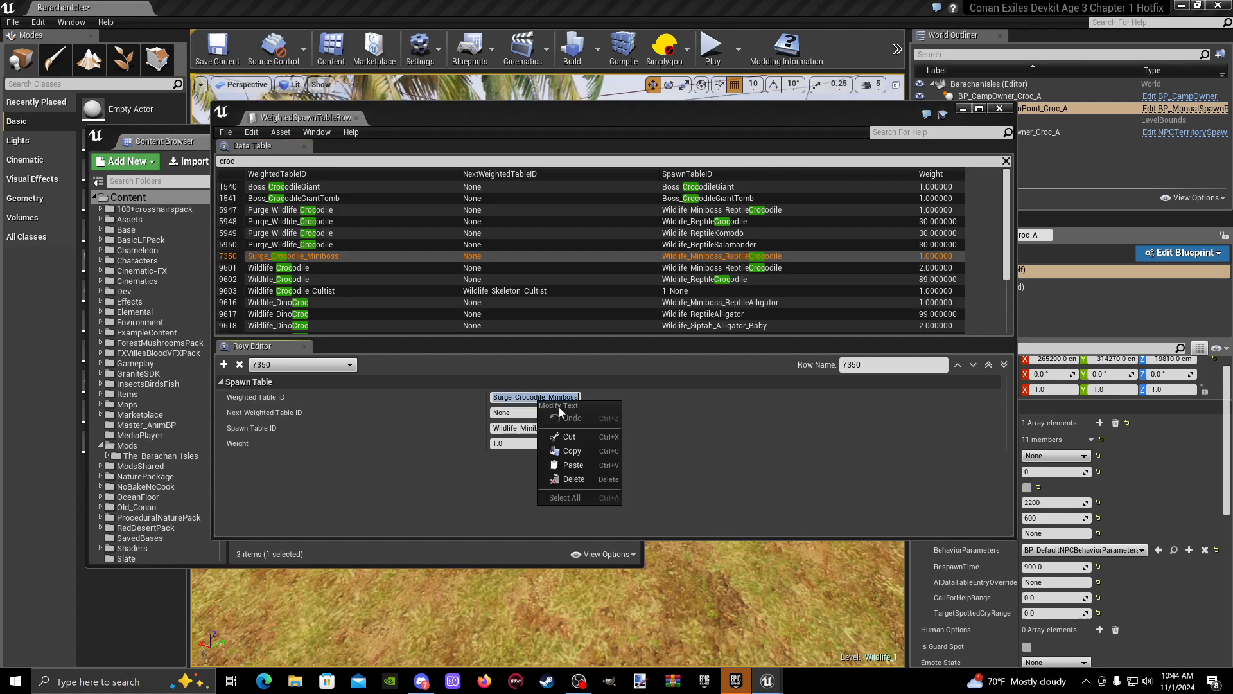
left_click(583, 457)
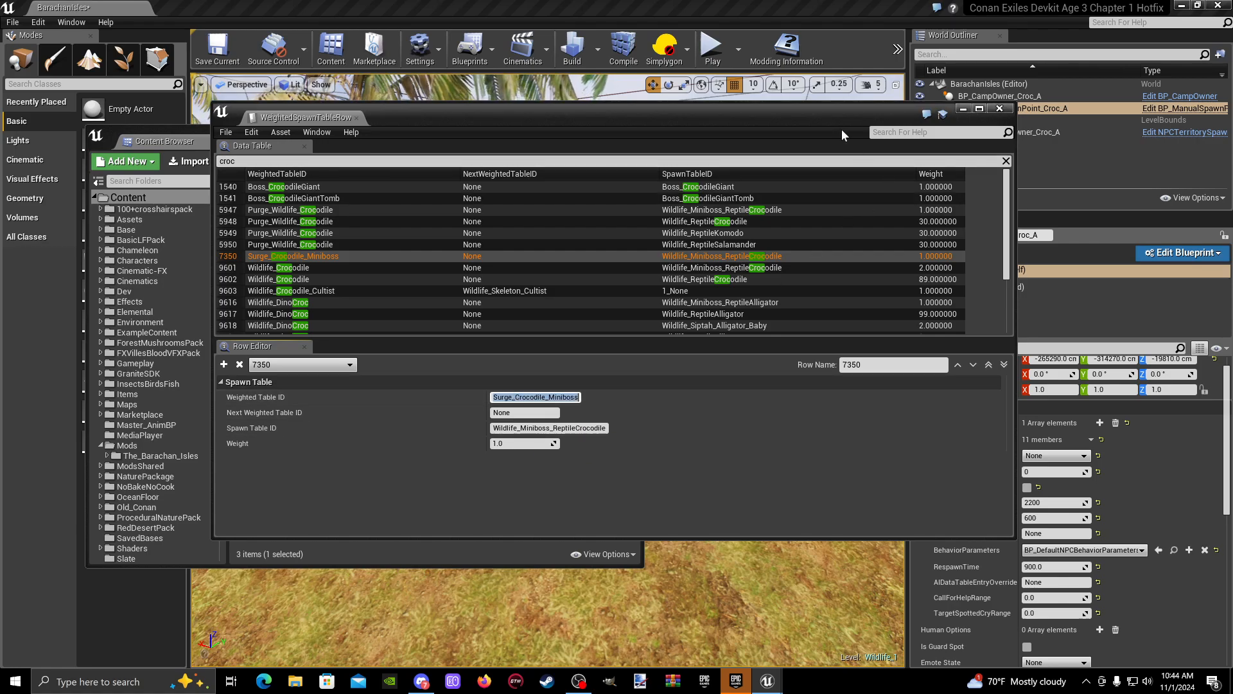
- Narrow the WeightedSpawnTableRow window and move it over the Content Browser so the island scene is uncovered
left_click_drag(823, 115, 687, 209)
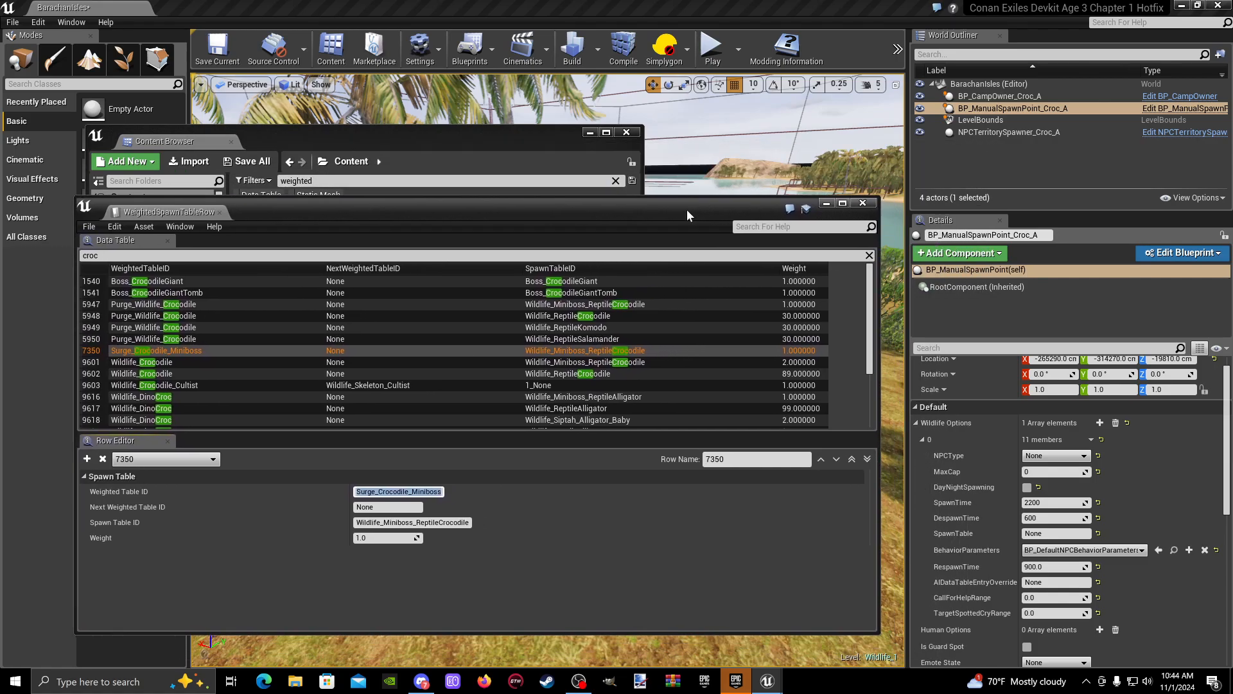
left_click_drag(882, 357, 638, 358)
left_click_drag(413, 210, 423, 160)
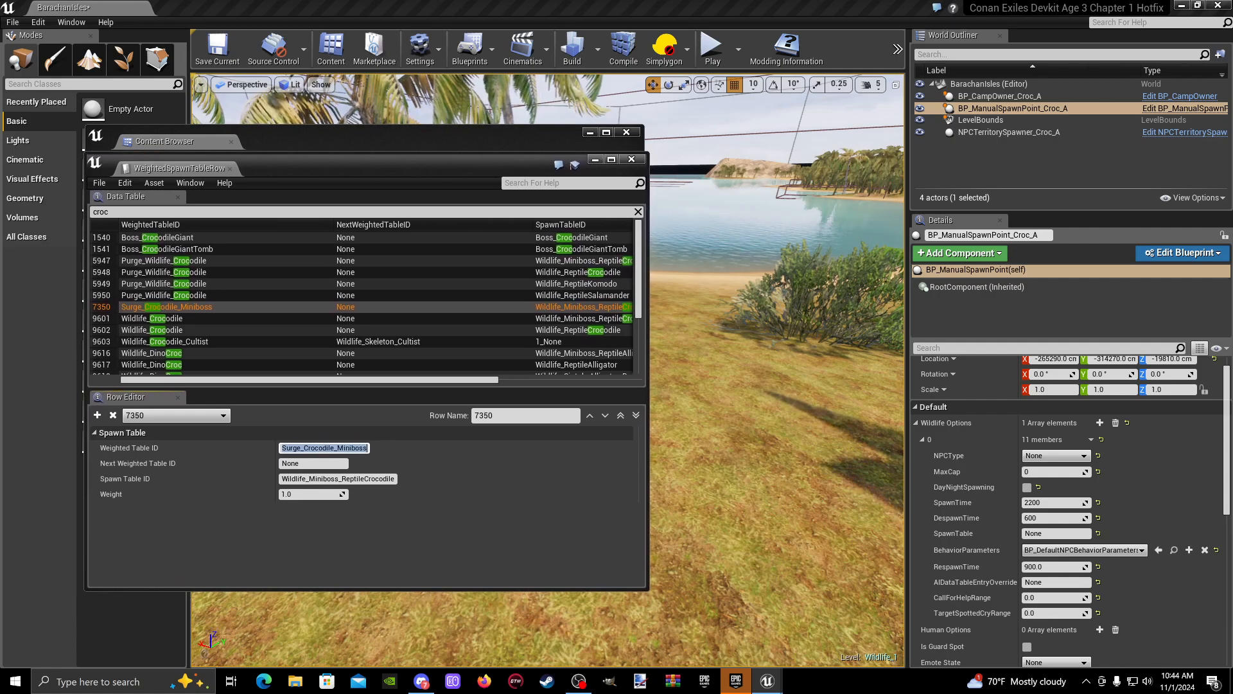
right_click_drag(715, 219, 771, 276)
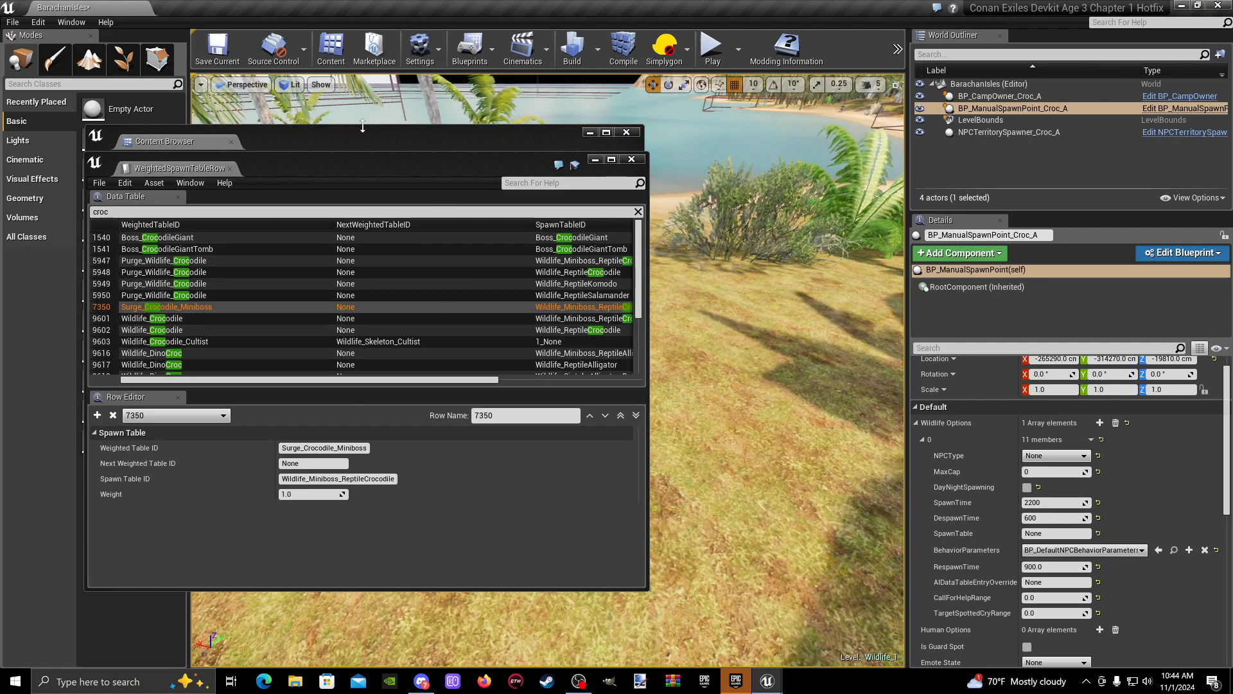
mouse_move(386, 160)
left_mouse_down()
mouse_move(386, 172)
mouse_move(383, 159)
left_mouse_up()
key("ctrl+c")
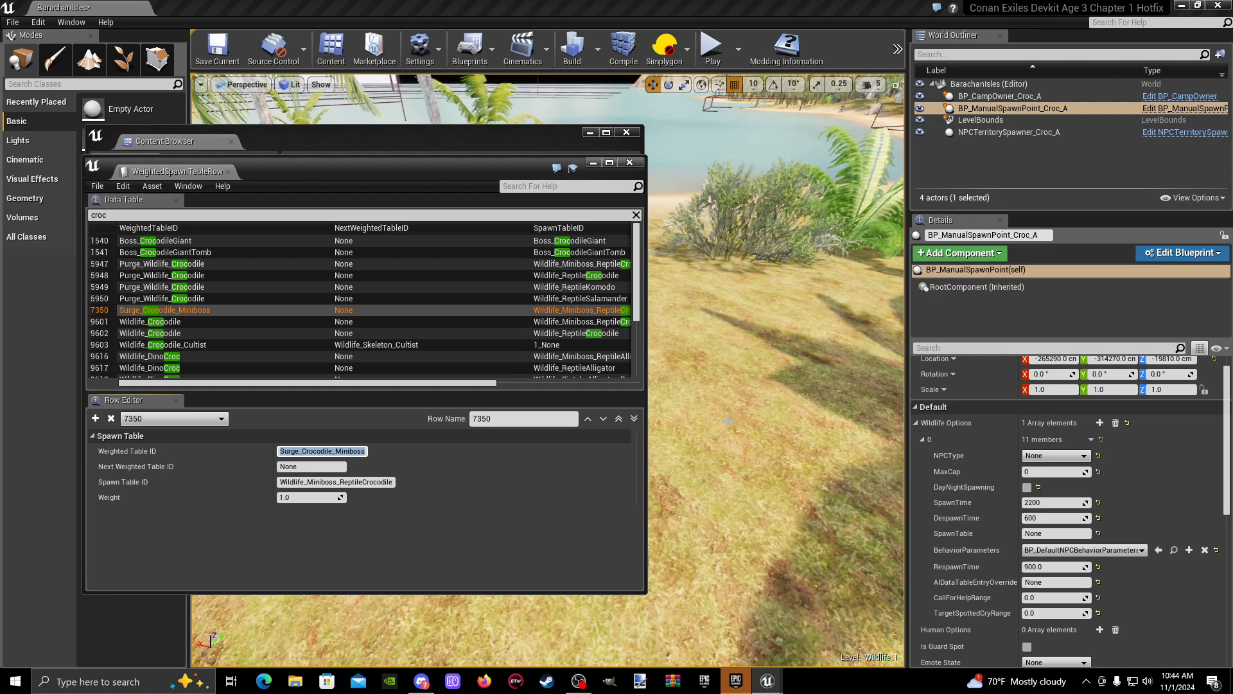
- Lower BP_ManualSpawnPoint_Croc_A towards the ground to a Z location of -19830 cm
right_click_drag(730, 302, 809, 302)
mouse_move(753, 415)
right_mouse_down()
mouse_move(729, 406)
mouse_move(753, 415)
right_mouse_up()
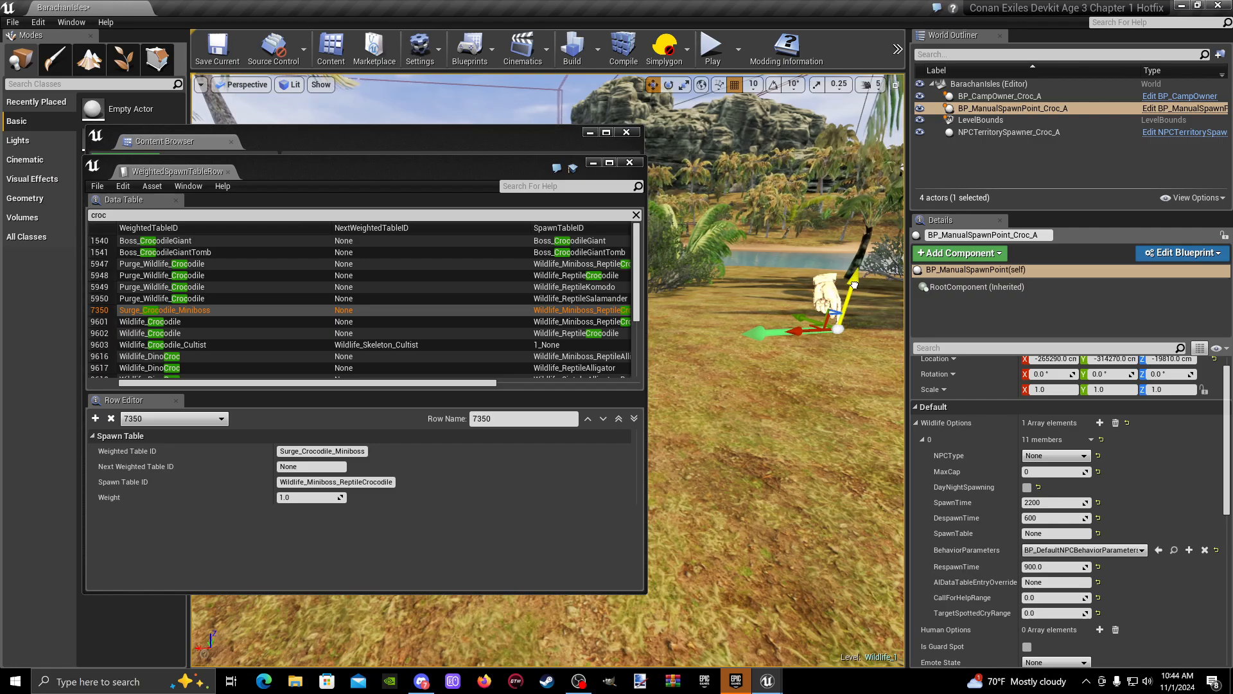
left_click_drag(854, 284, 811, 441)
mouse_move(789, 454)
right_mouse_down()
mouse_move(742, 453)
mouse_move(789, 454)
right_mouse_up()
left_click(789, 454)
- Set the spawn point's SpawnTable to the copied Surge_Crocodile_Miniboss and save the current level
left_click(750, 347)
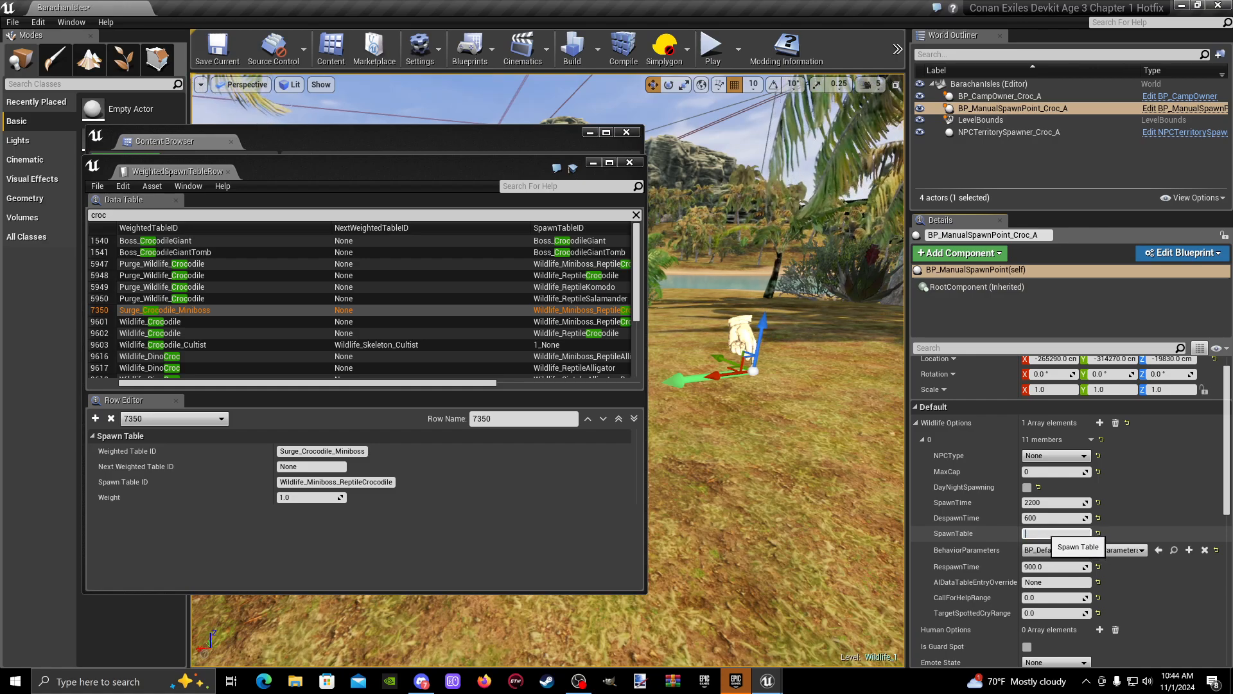
key("ctrl+v")
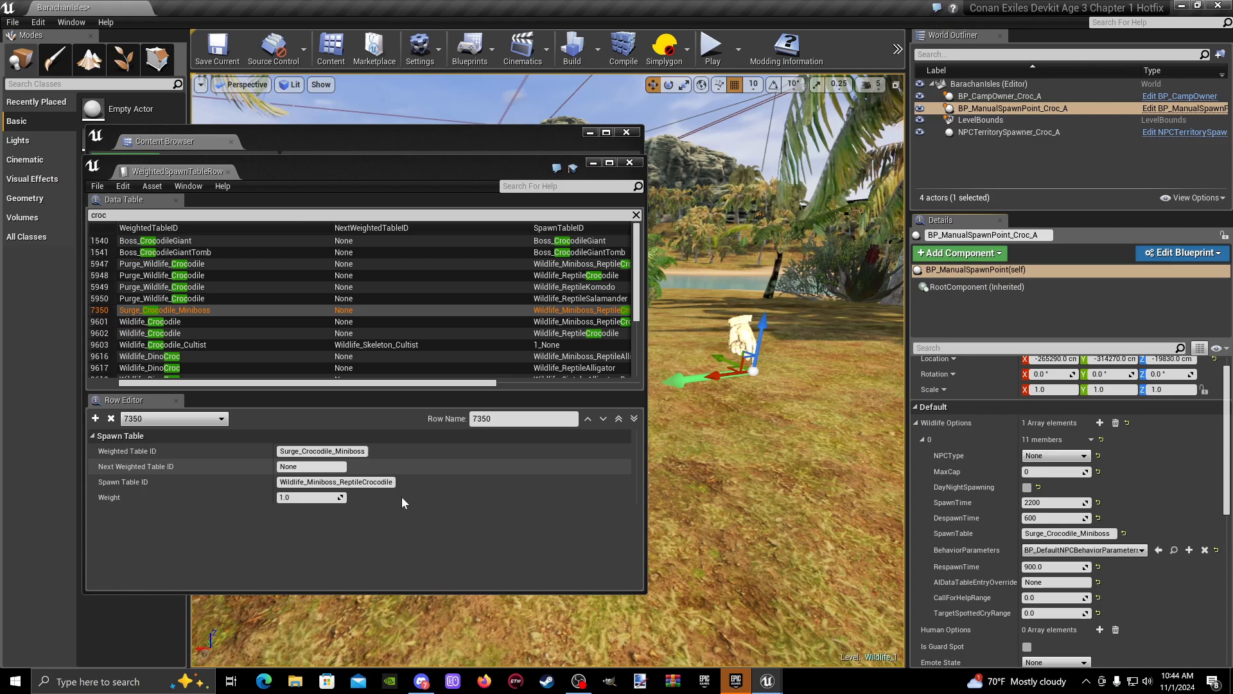
left_click(594, 162)
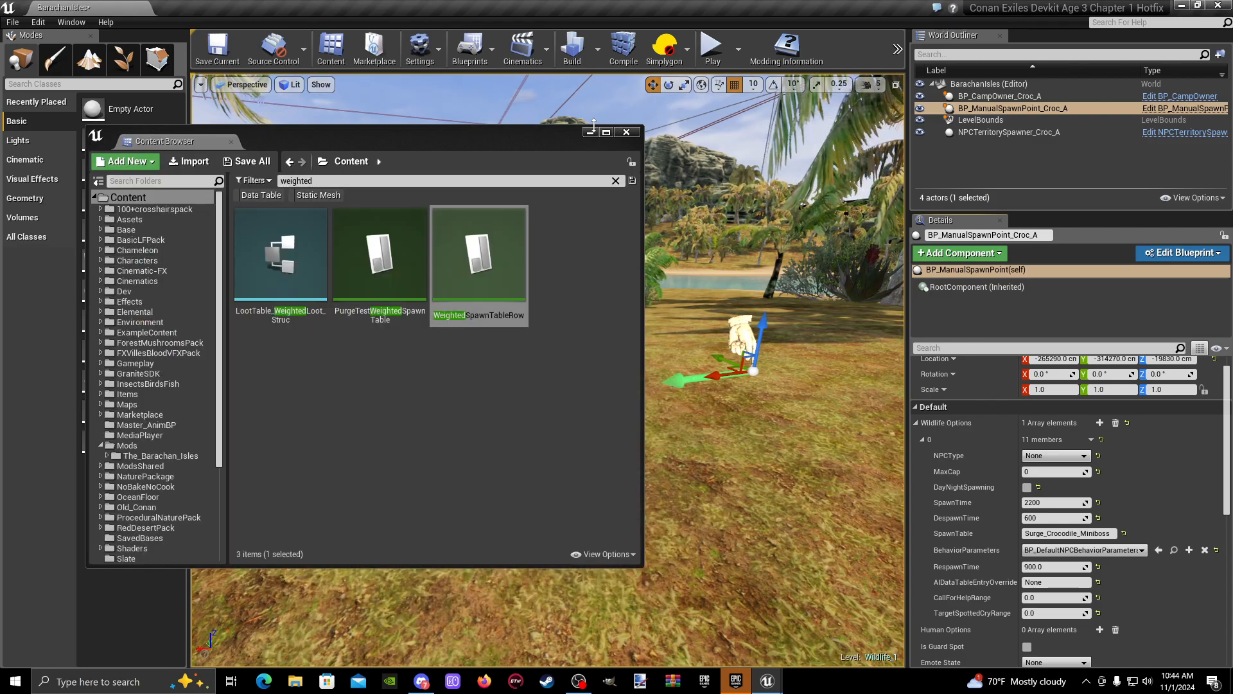
left_click(589, 131)
left_click(226, 54)
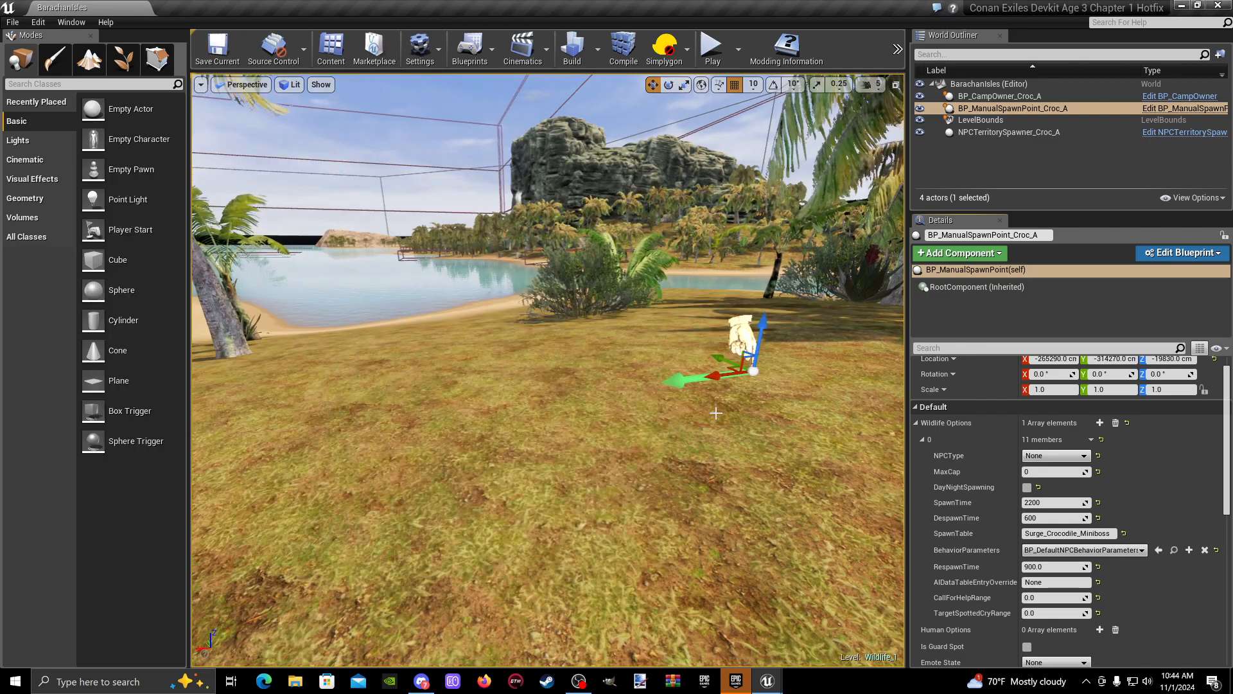
- Start a play session from the grassy ground near the manual spawn point
key("s")
right_click_drag(527, 321, 302, 283)
key("w")
key("a")
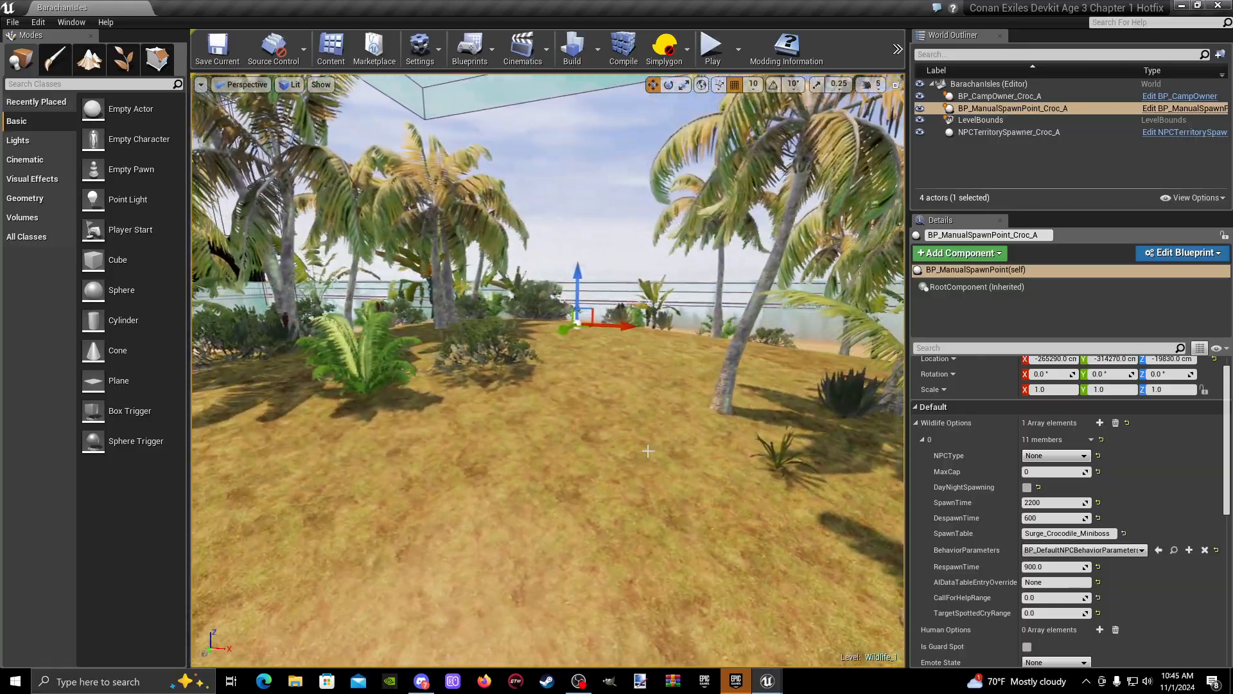
right_click(634, 533)
left_click(678, 500)
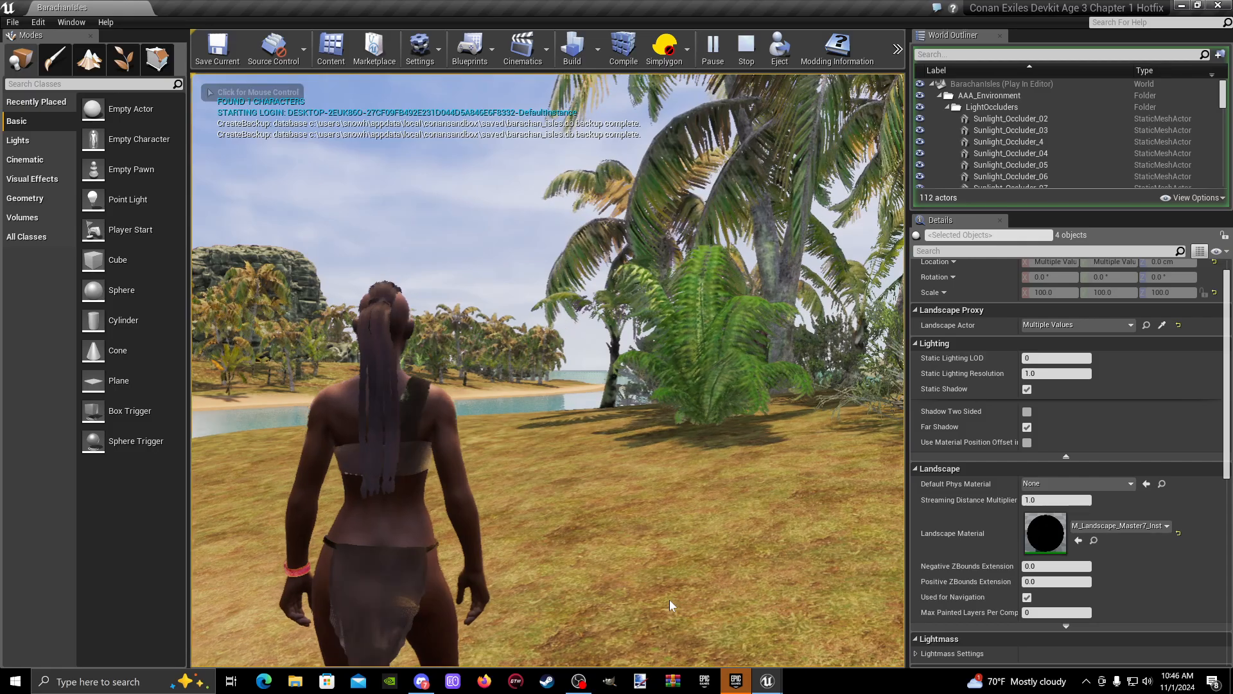
- Run the character up to the spawned crocodile and attack it, and open the in-game admin panel
left_click(669, 599)
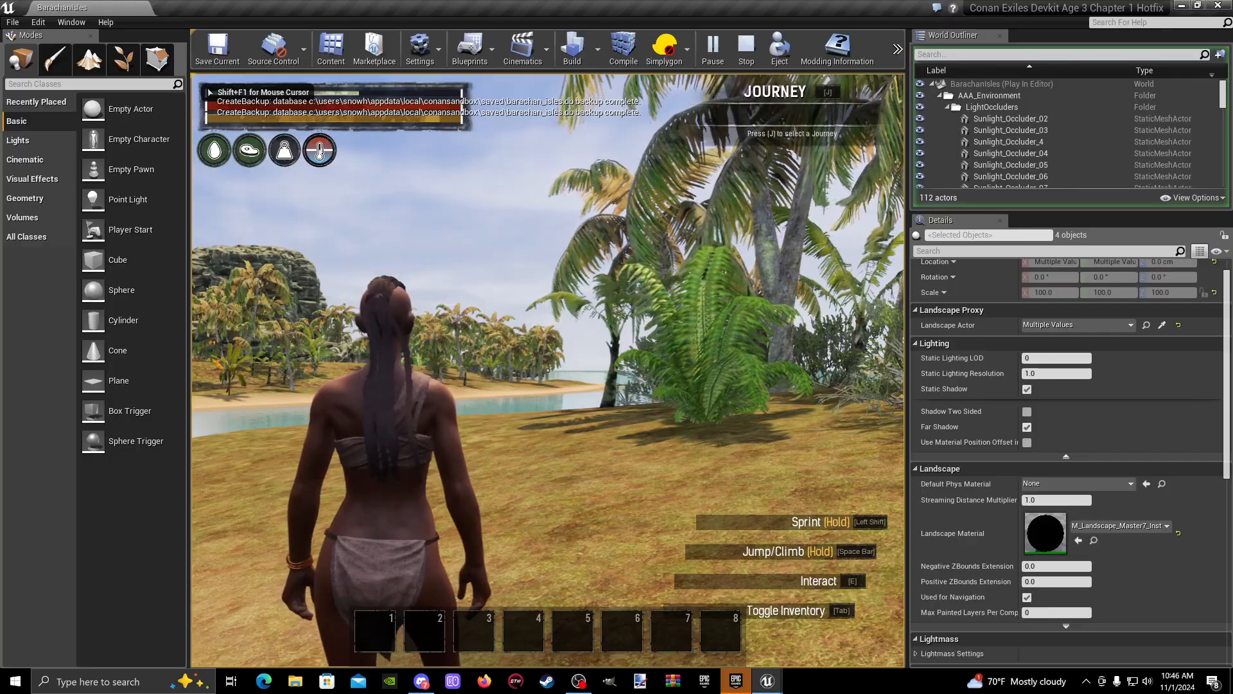
key("w")
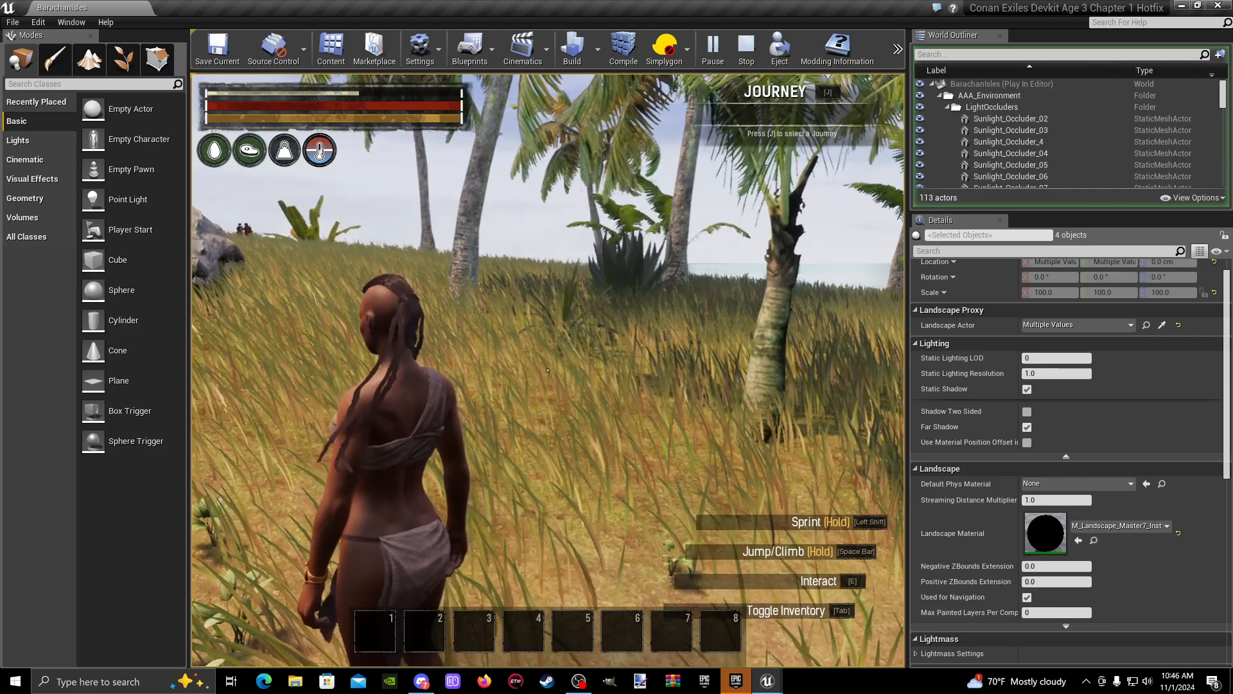
left_click(547, 370)
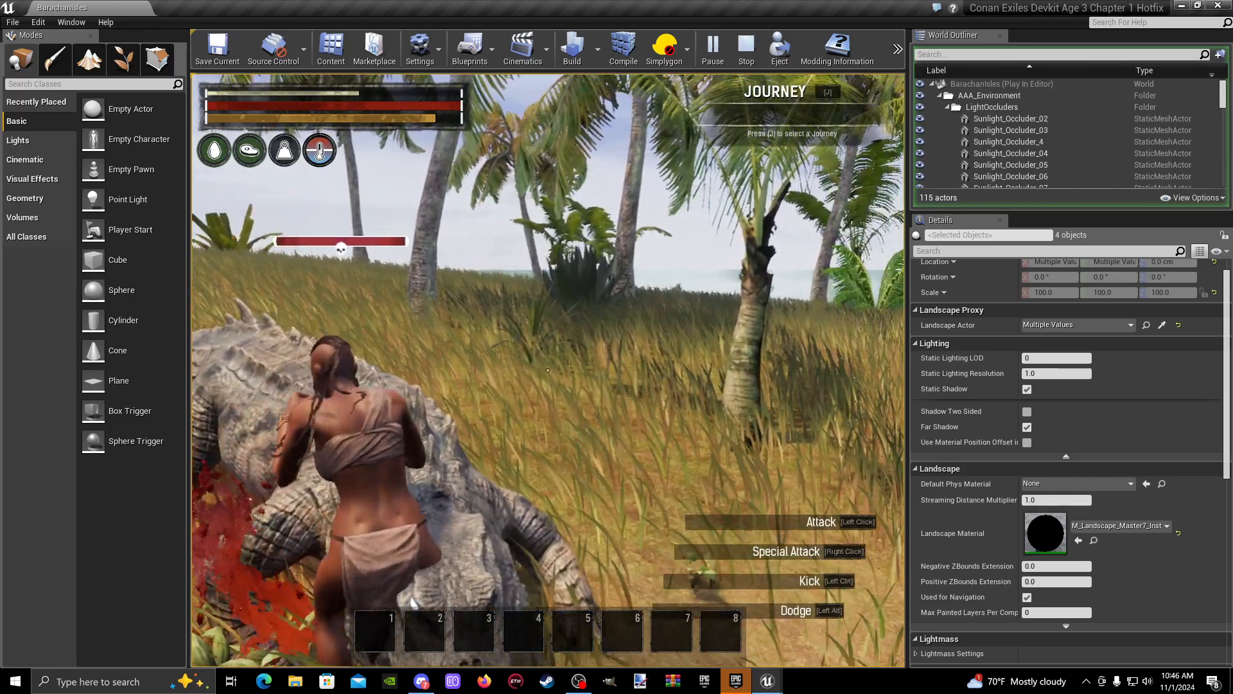
left_click(548, 370)
key("w")
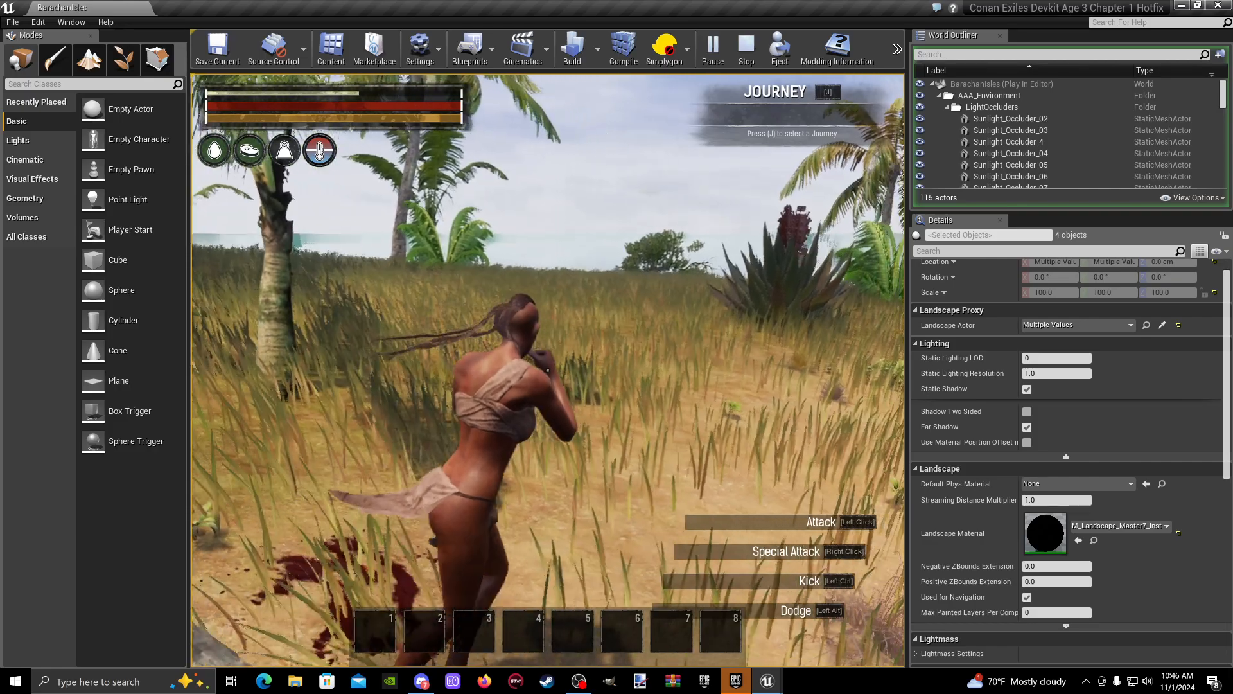
key("Escape")
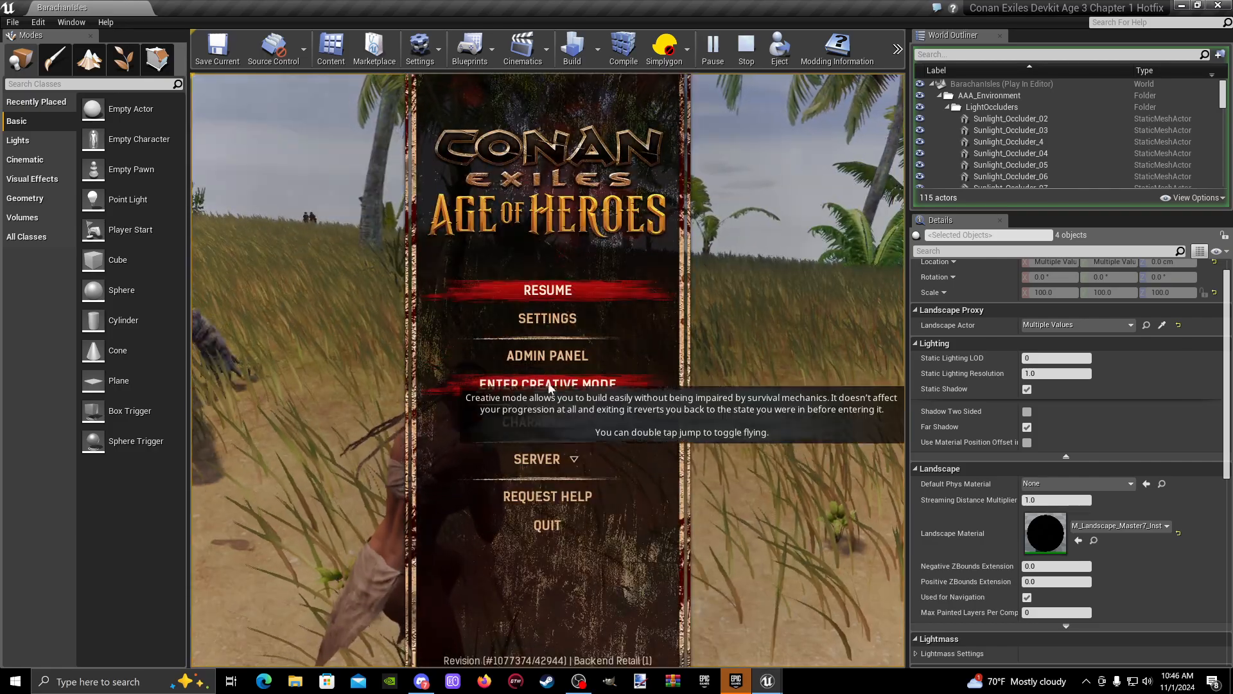
left_click(571, 358)
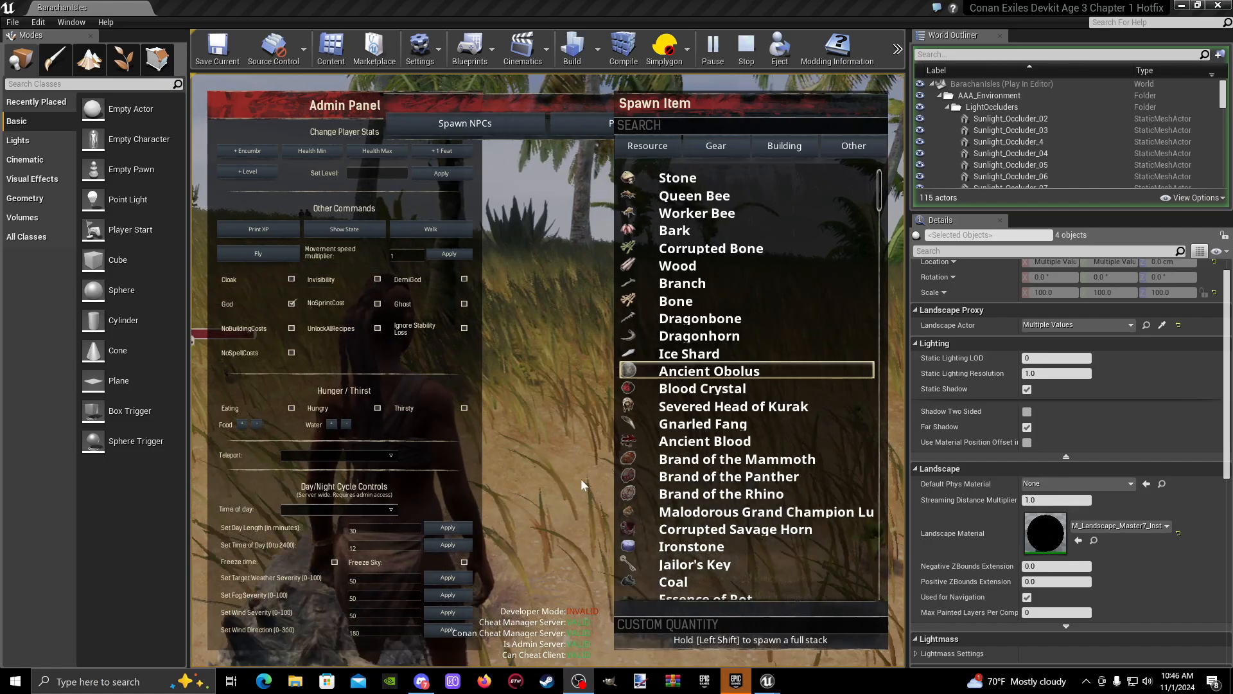
- Switch Windows sound output from the JLab headset to another playback device and return to the play session
left_click(1086, 681)
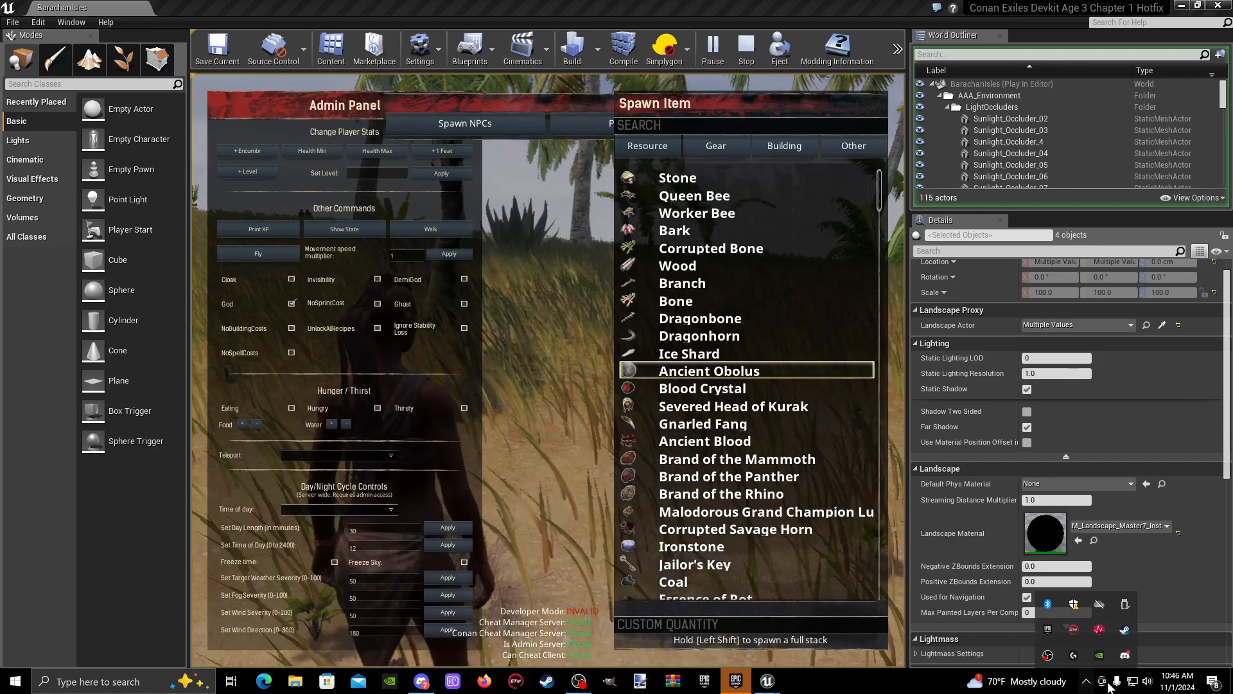
left_click(1146, 682)
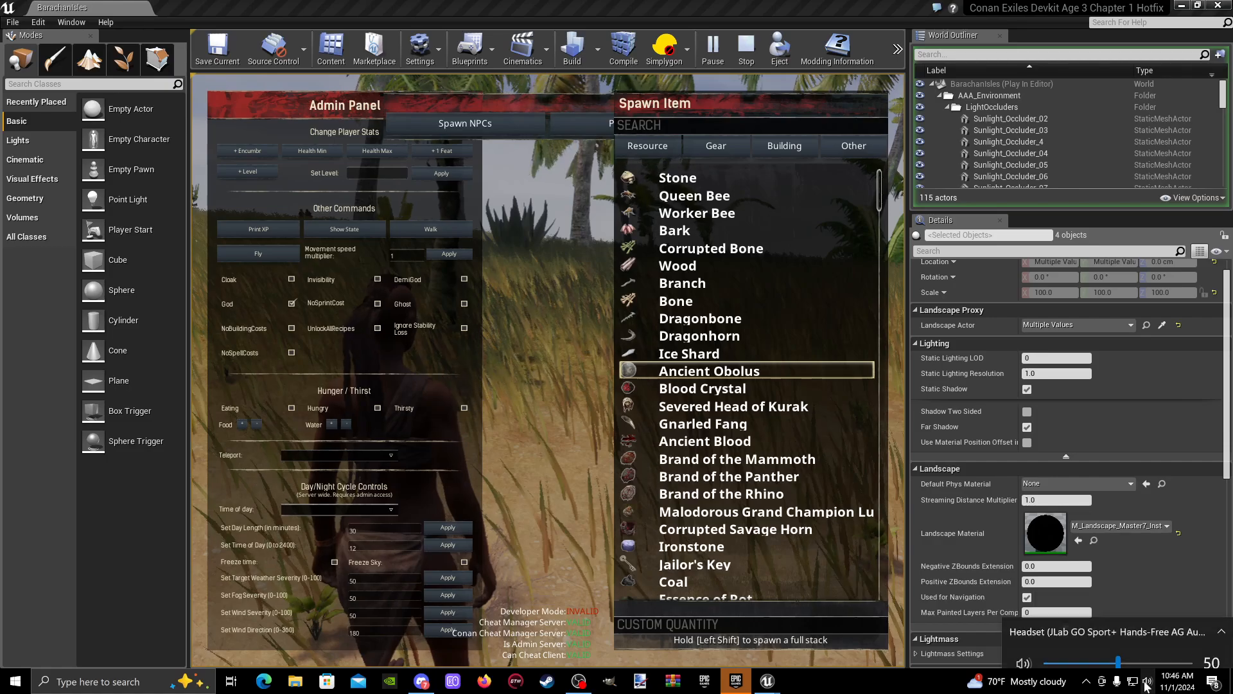
left_click(1135, 627)
left_click(1108, 549)
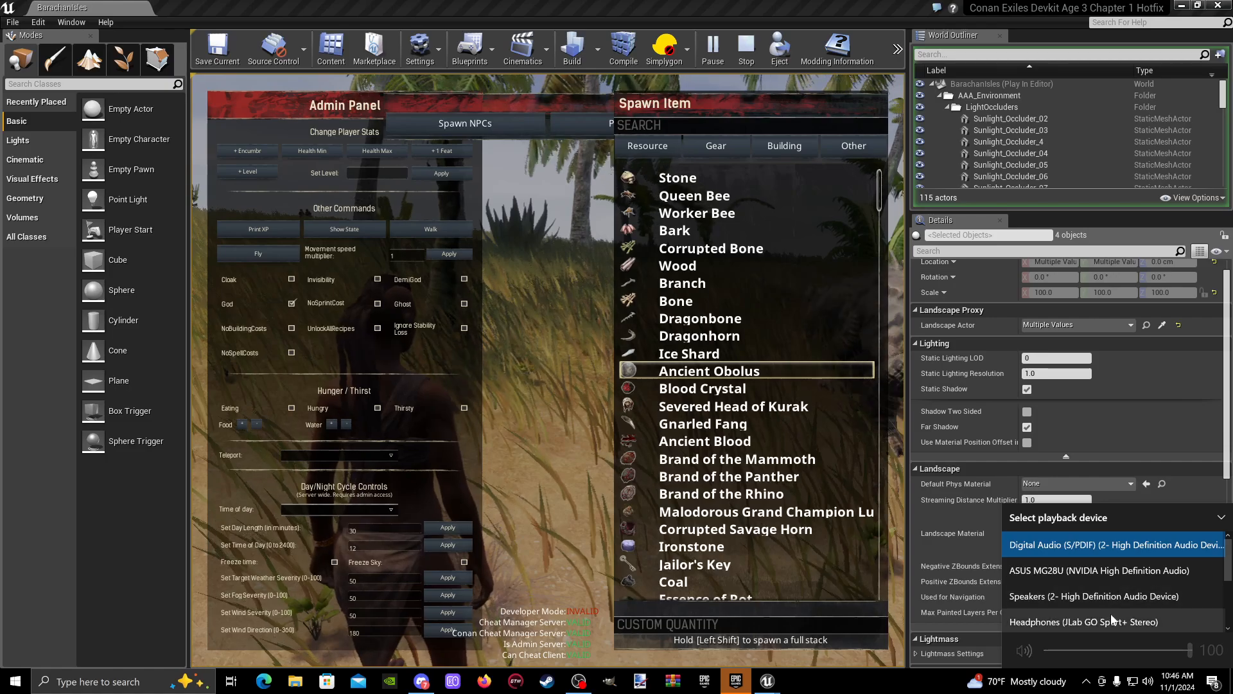
scroll(1112, 608, "down", 1)
scroll(1112, 607, "down", 2)
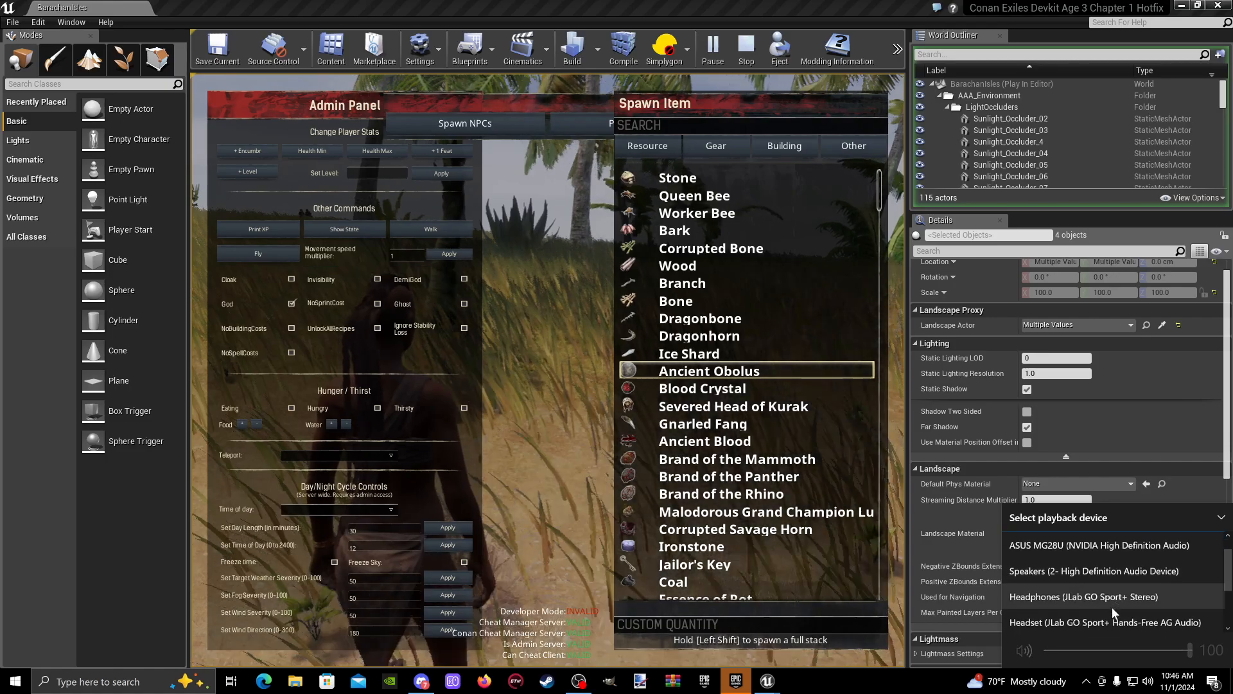
scroll(1112, 611, "down", 1)
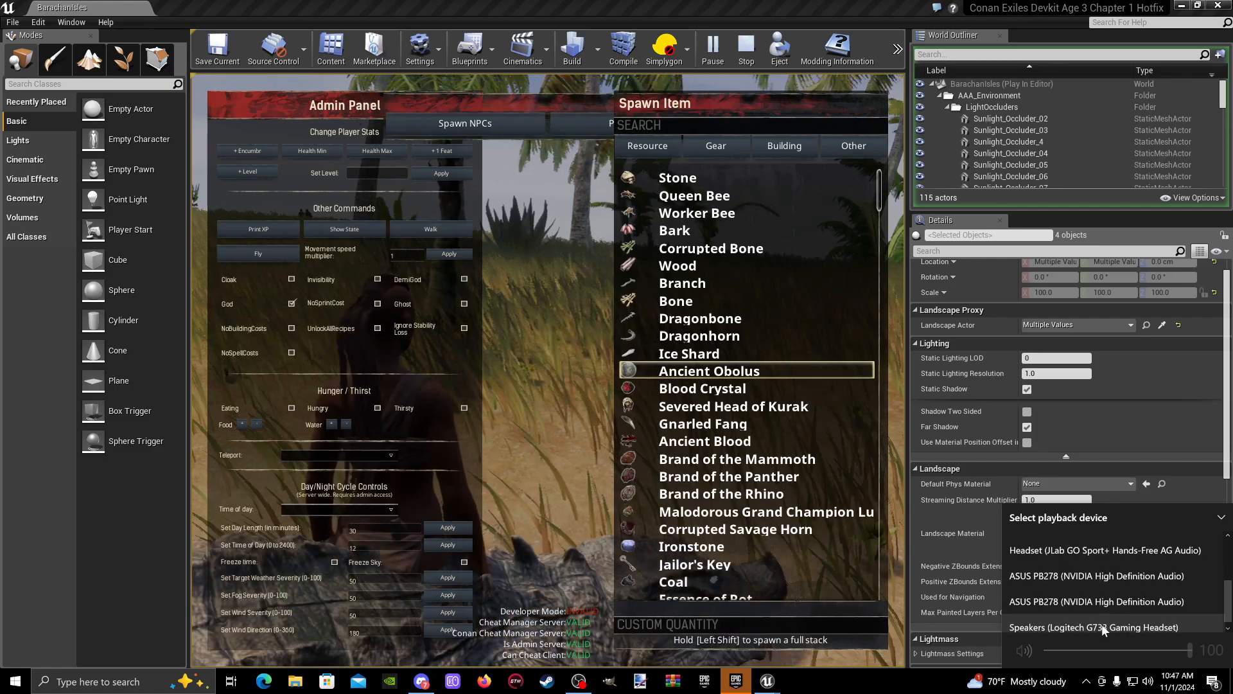
scroll(1101, 623, "up", 1)
left_click(1100, 582)
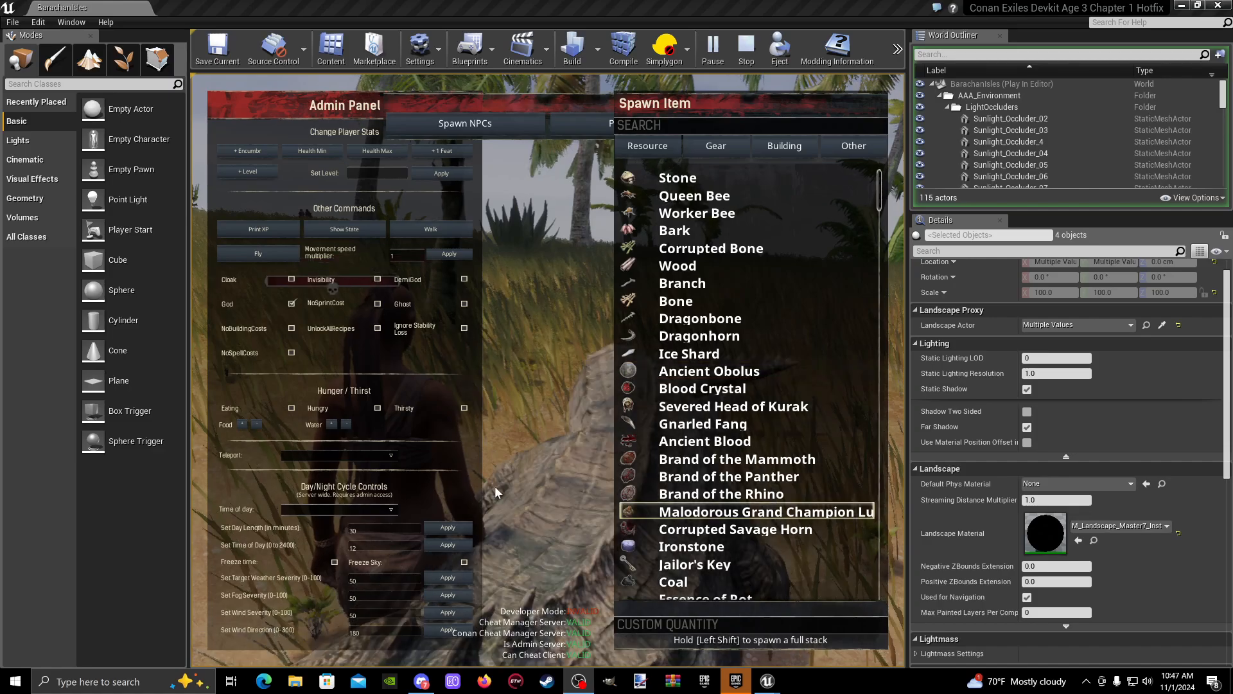
left_click(546, 478)
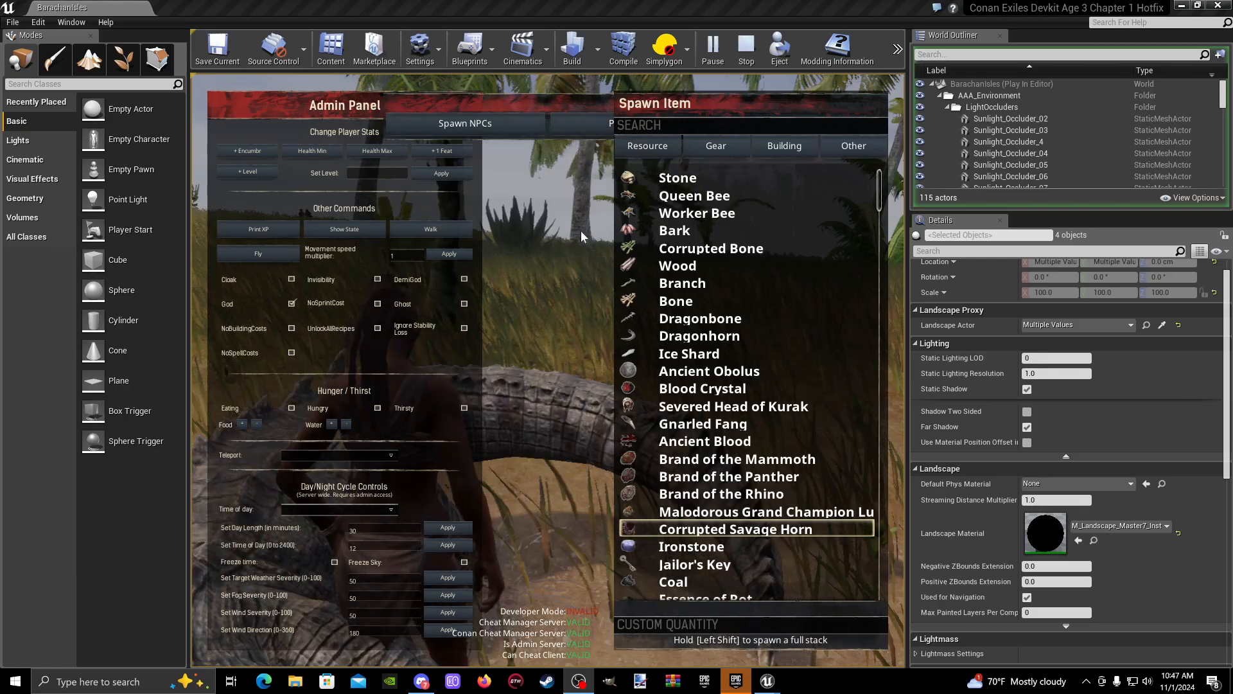
- Leave the admin panel and set the game's master volume and music volume to 0 in the audio settings
key("Escape")
key("Escape")
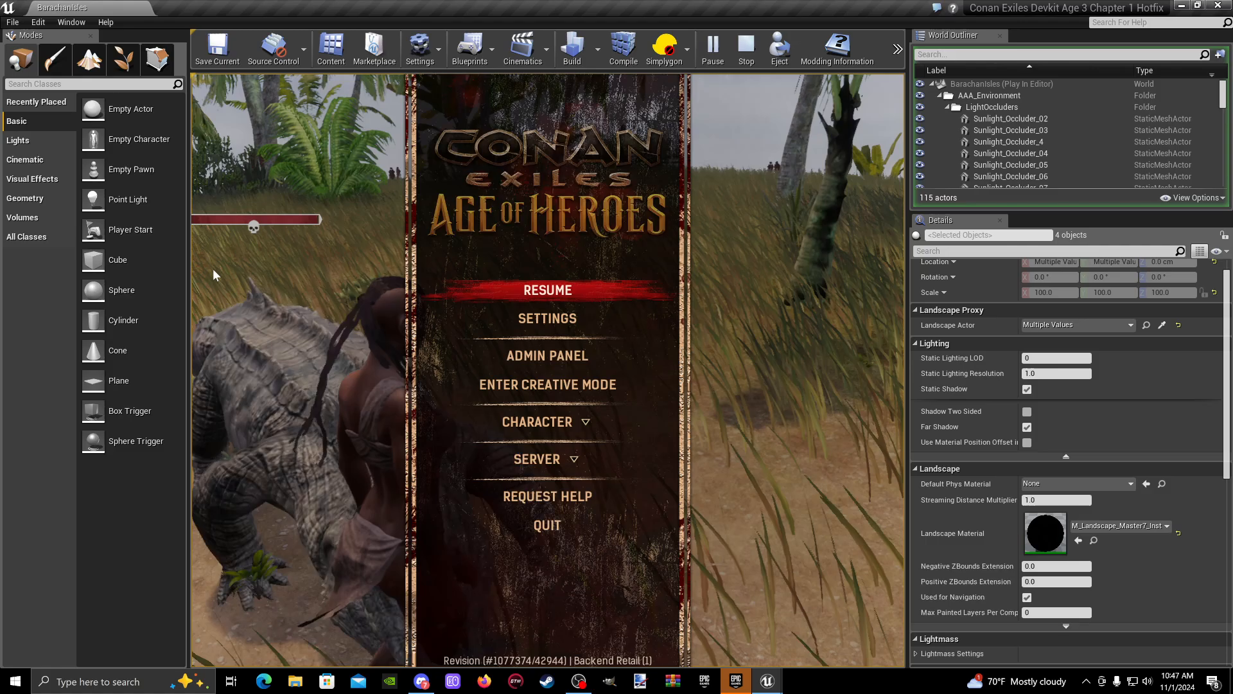
left_click(544, 321)
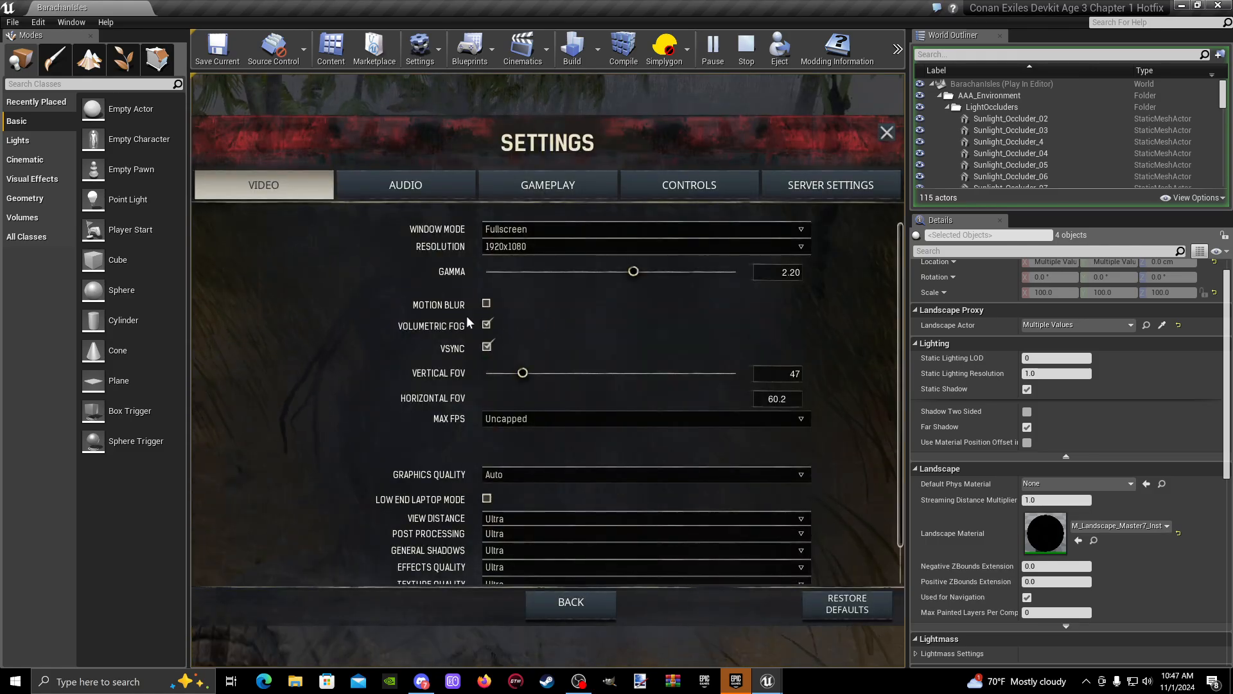
left_click(425, 191)
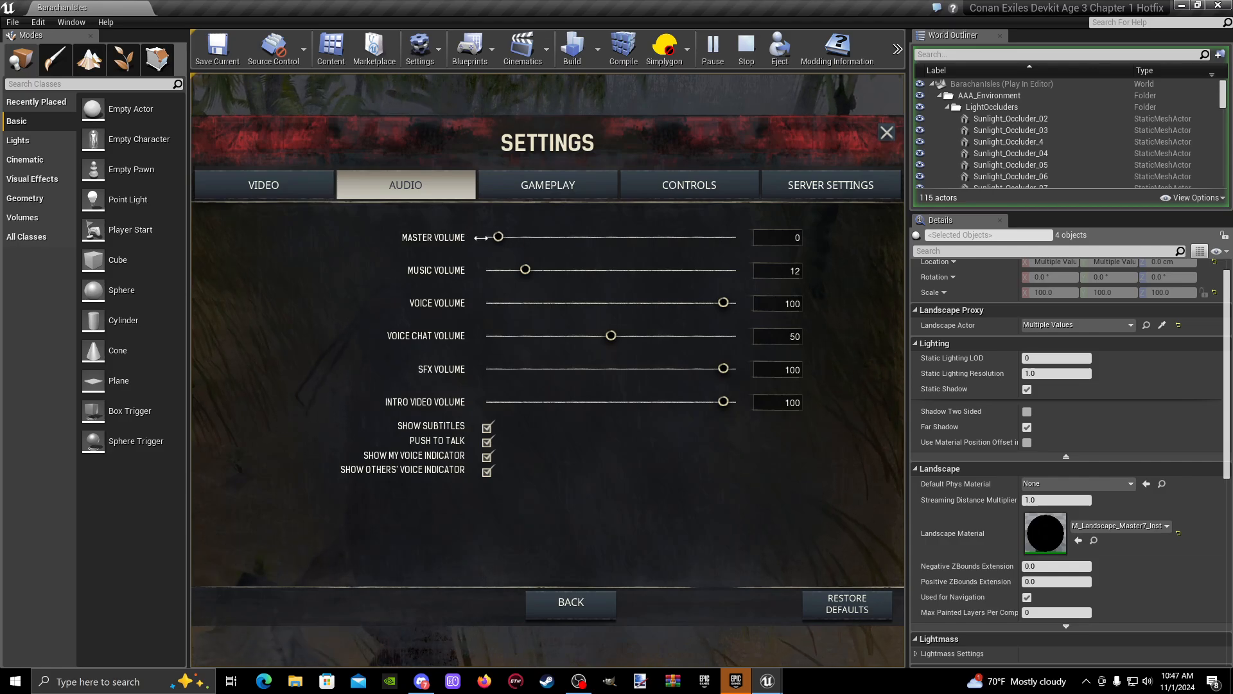
left_click_drag(546, 244, 477, 248)
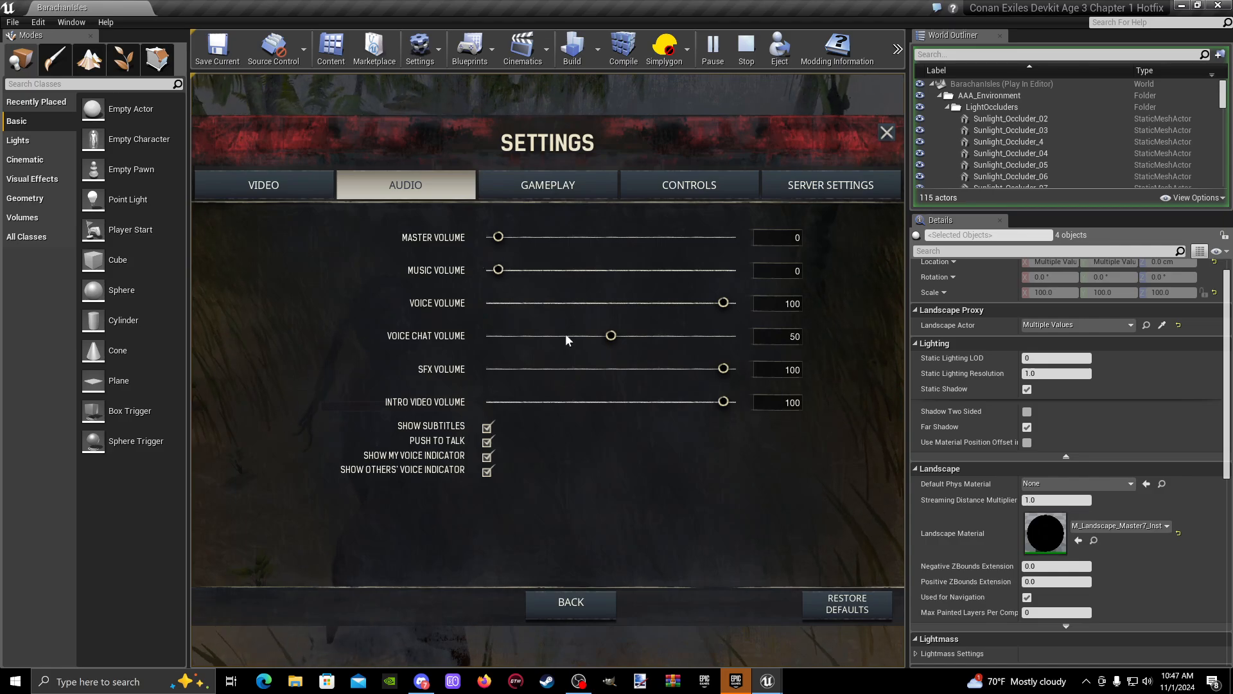
left_click(575, 602)
key("Escape")
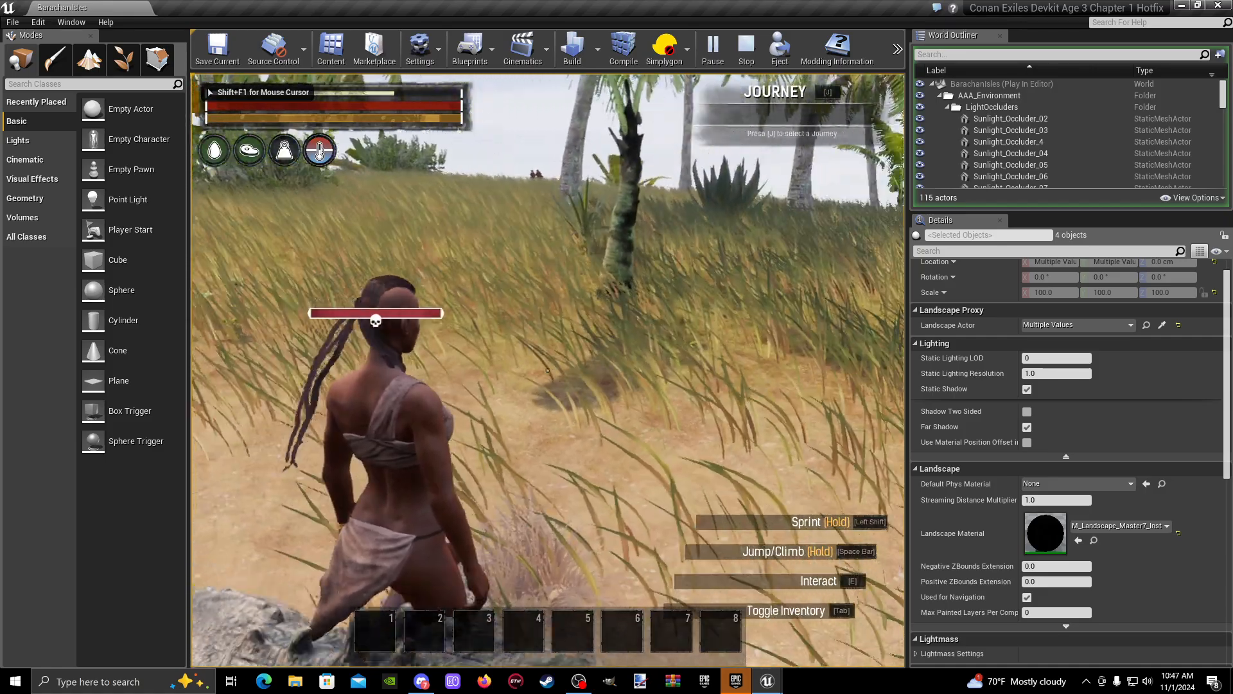
- Resume play and run the character around the crocodile to examine how it spawned and behaves
key("Escape")
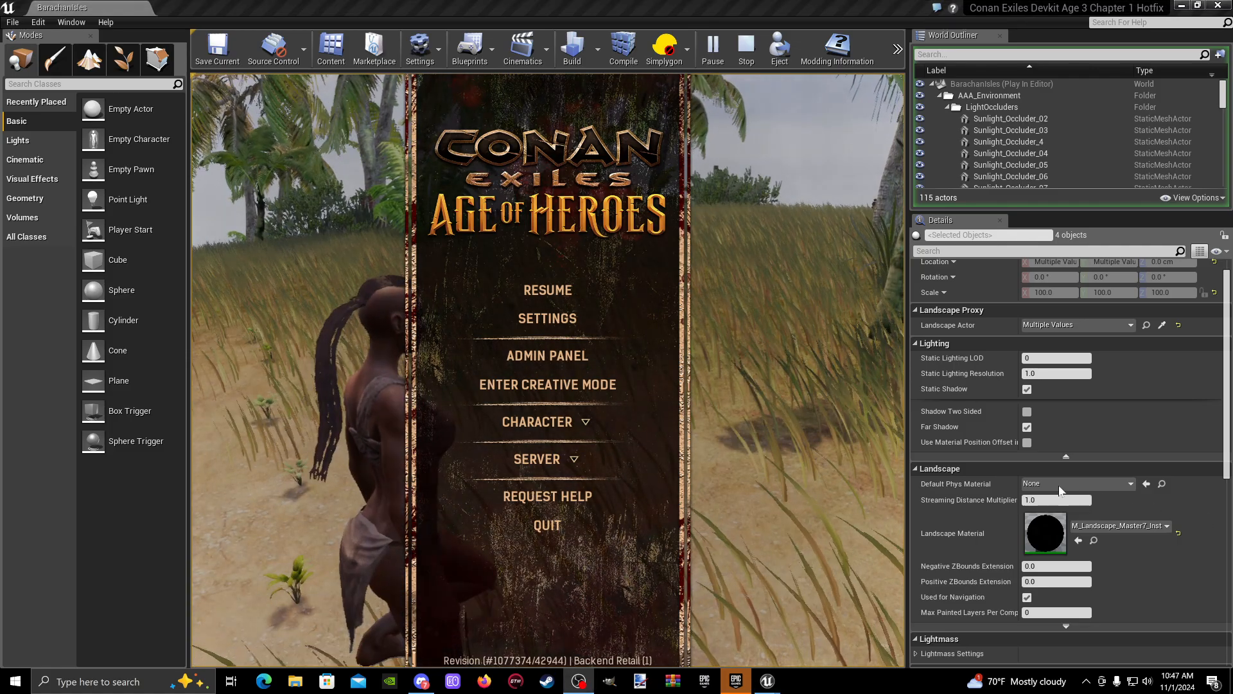
key("Escape")
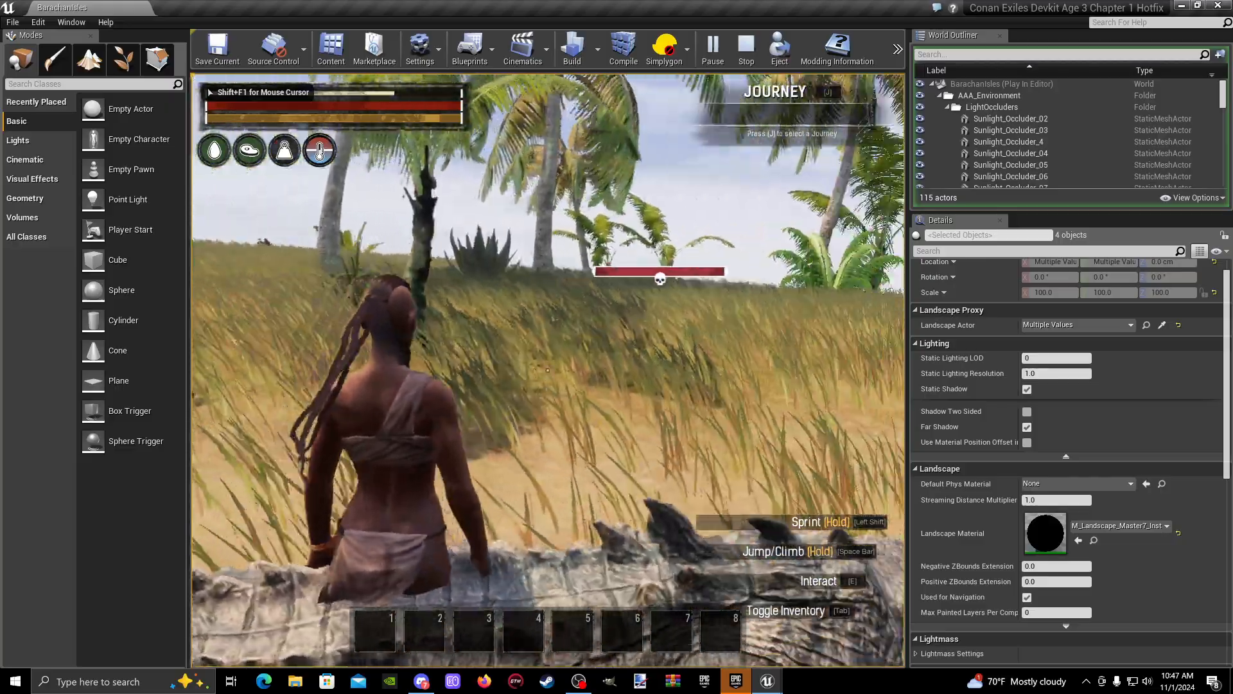
key("w")
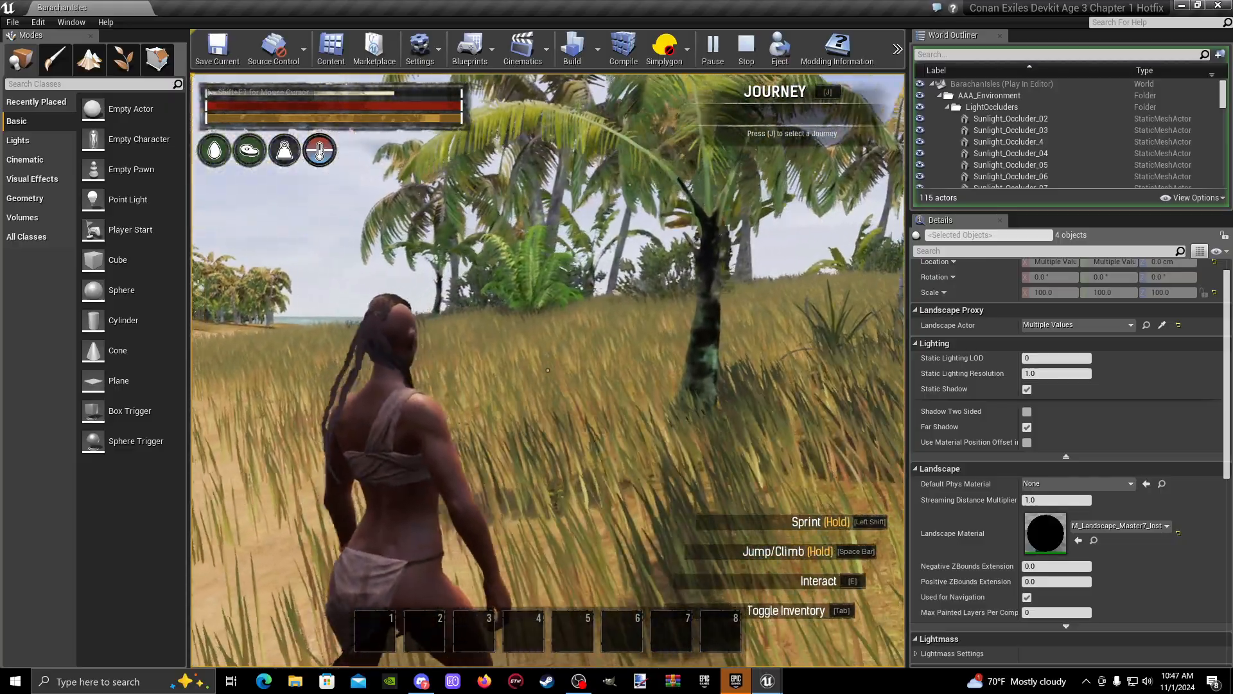
key("w")
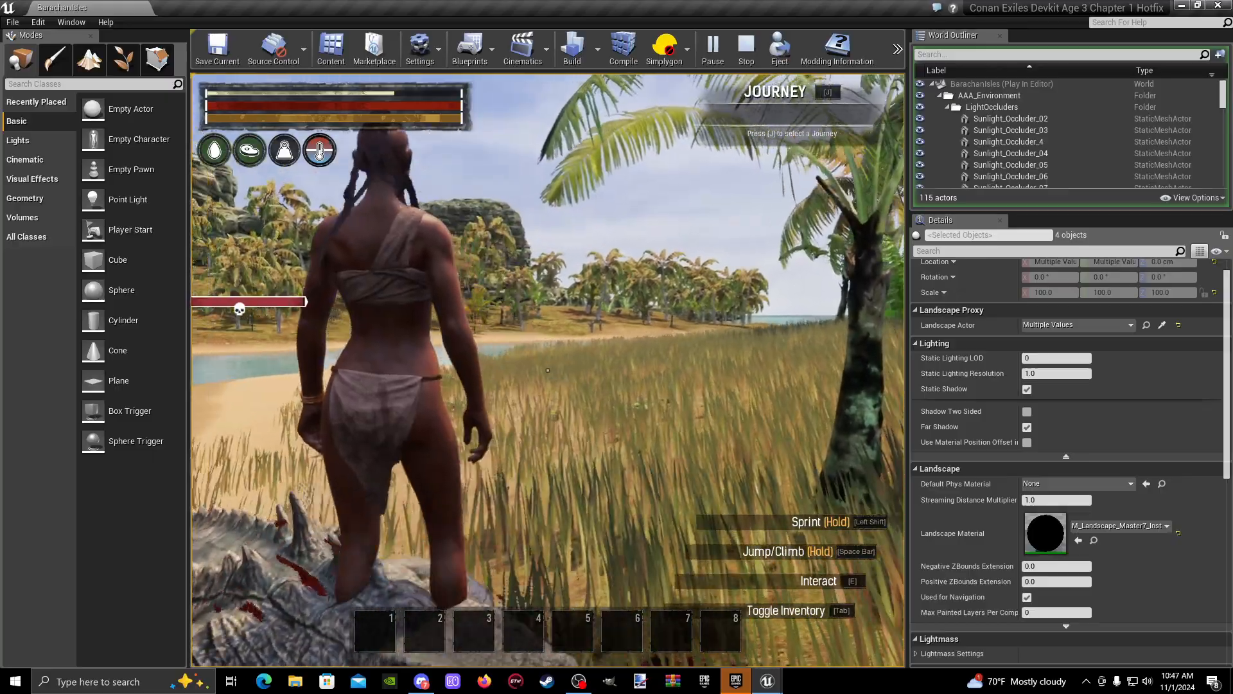
key("w")
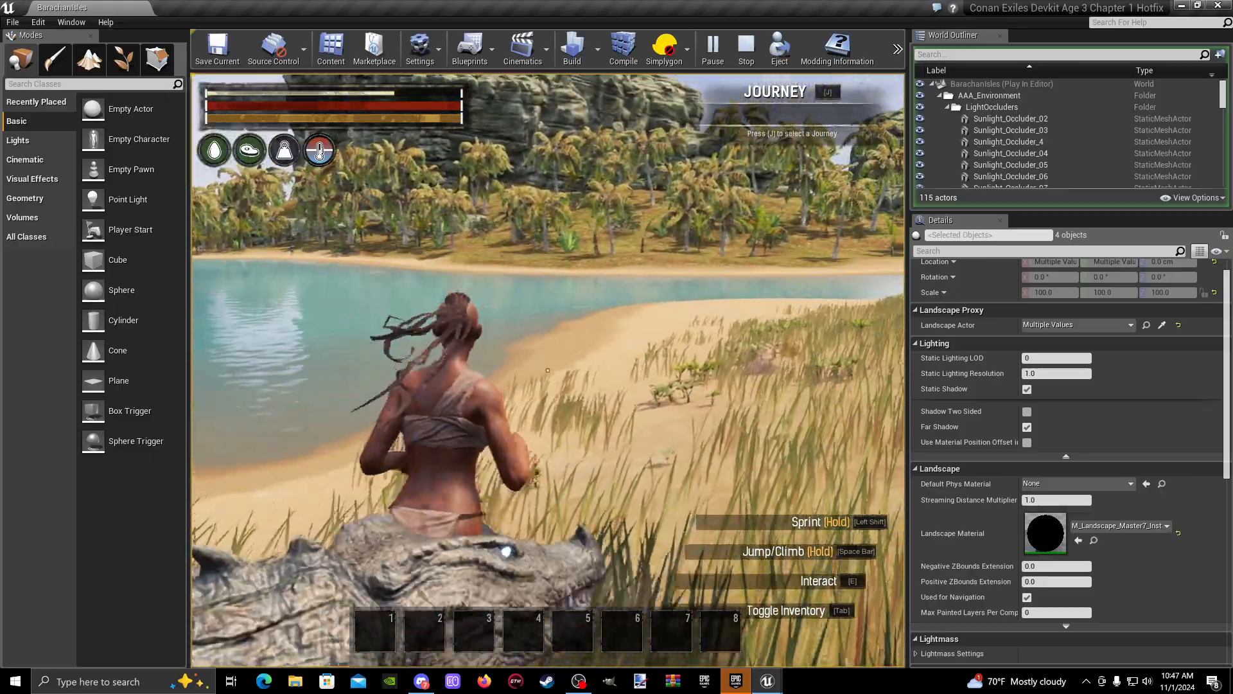
key("w")
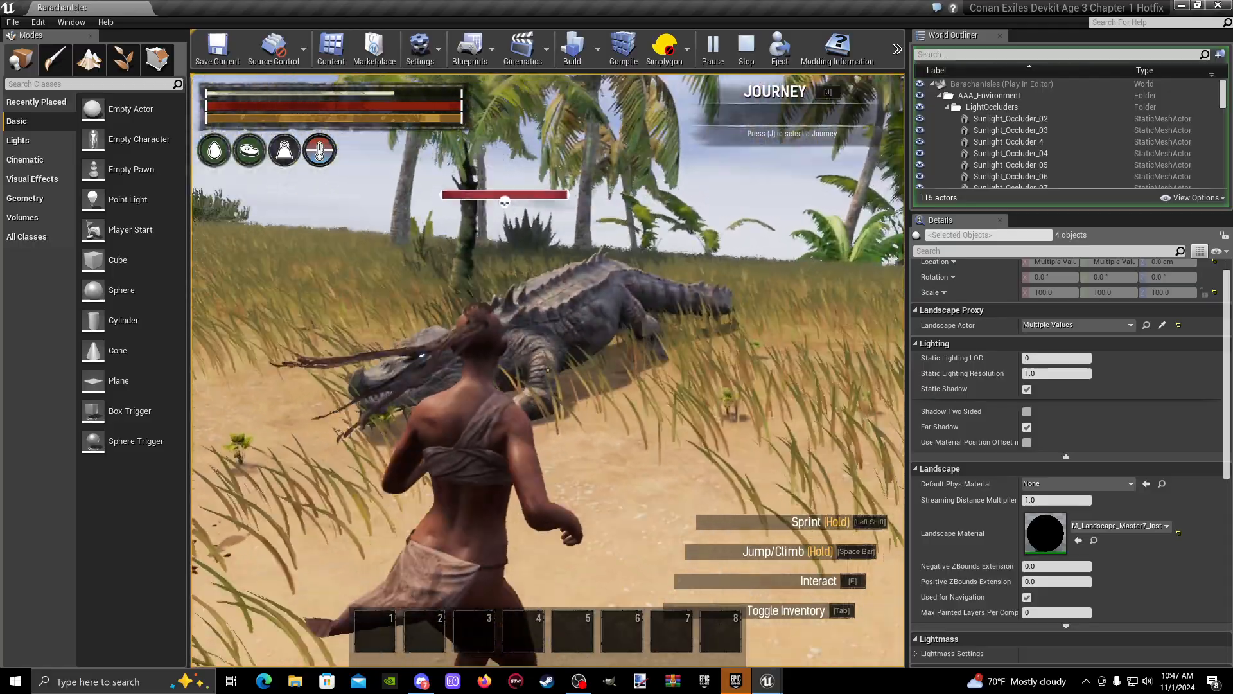
- Circle the crocodile with the character to view it from several sides and end the play session
key("w")
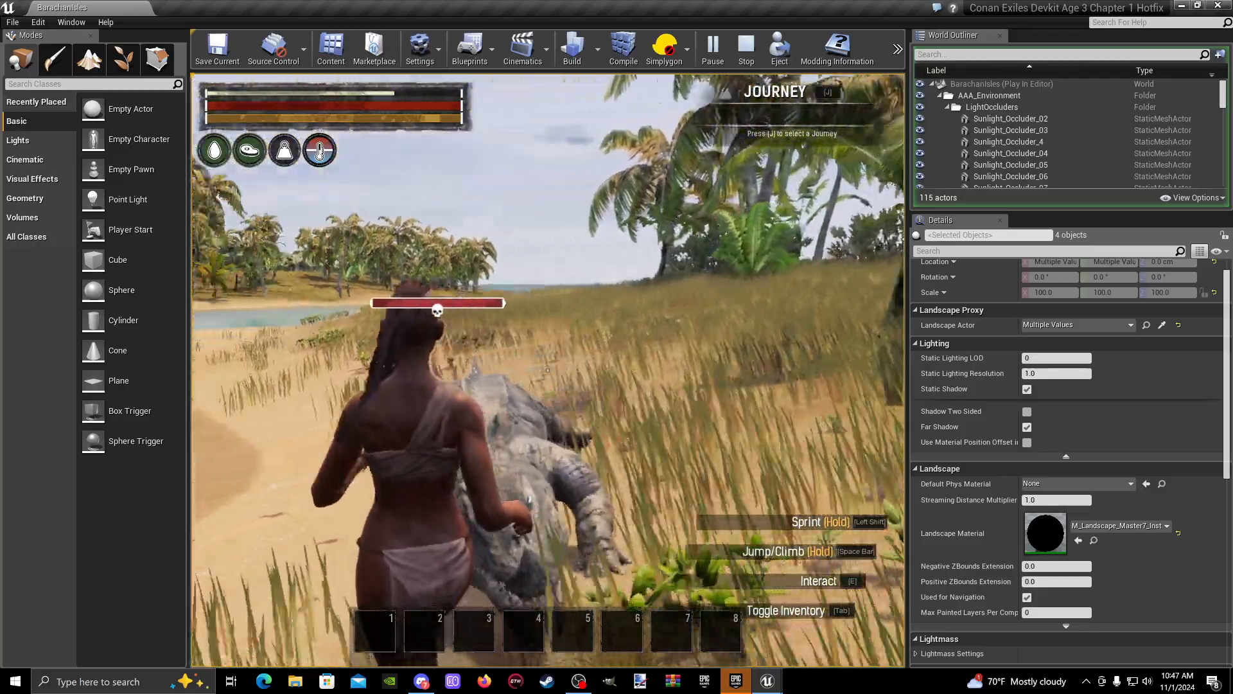
key("s")
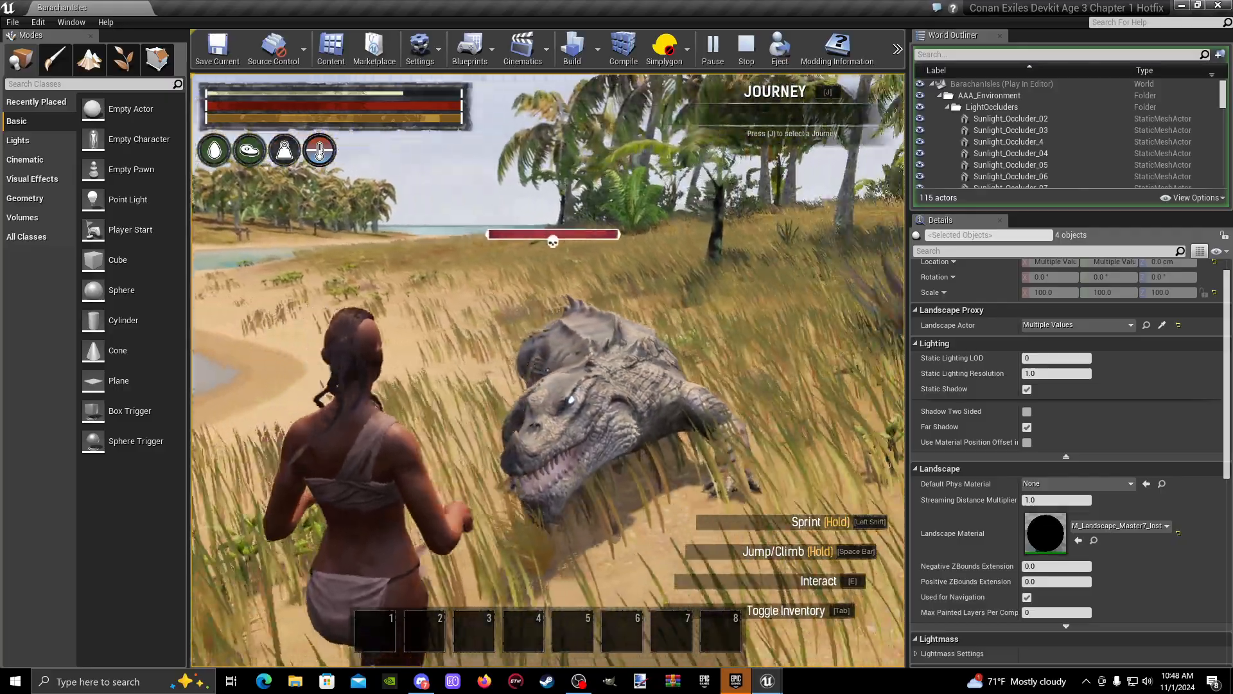
key("s")
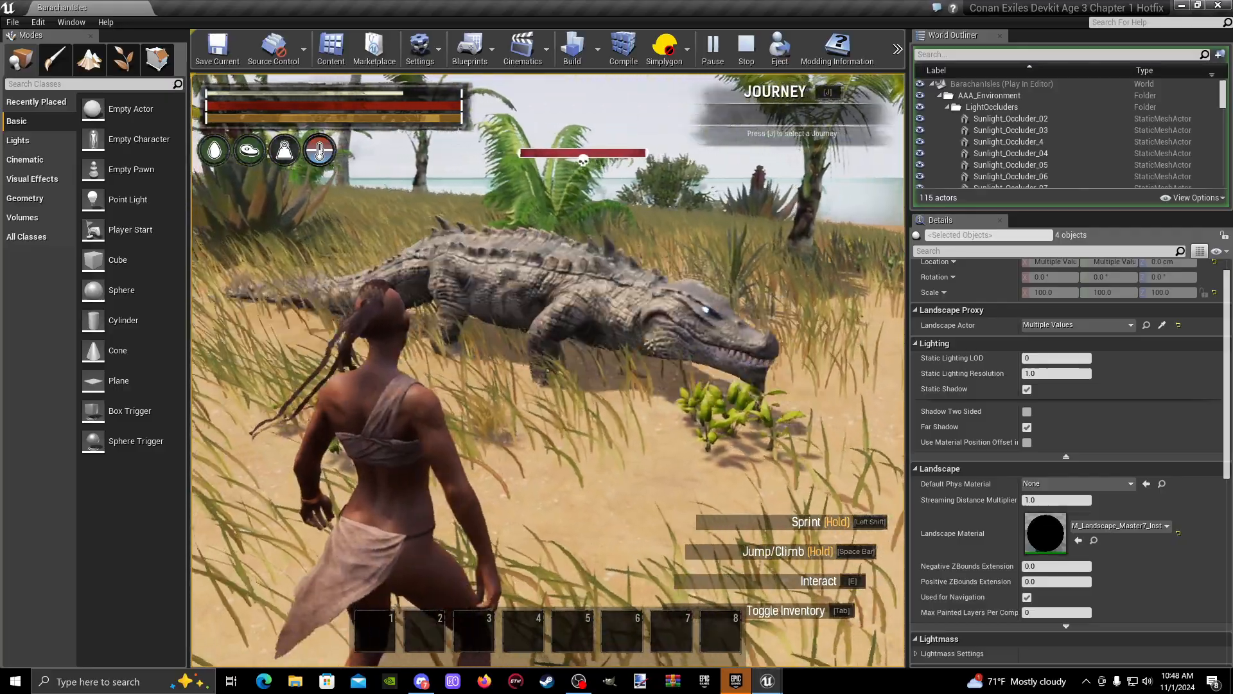
key("w")
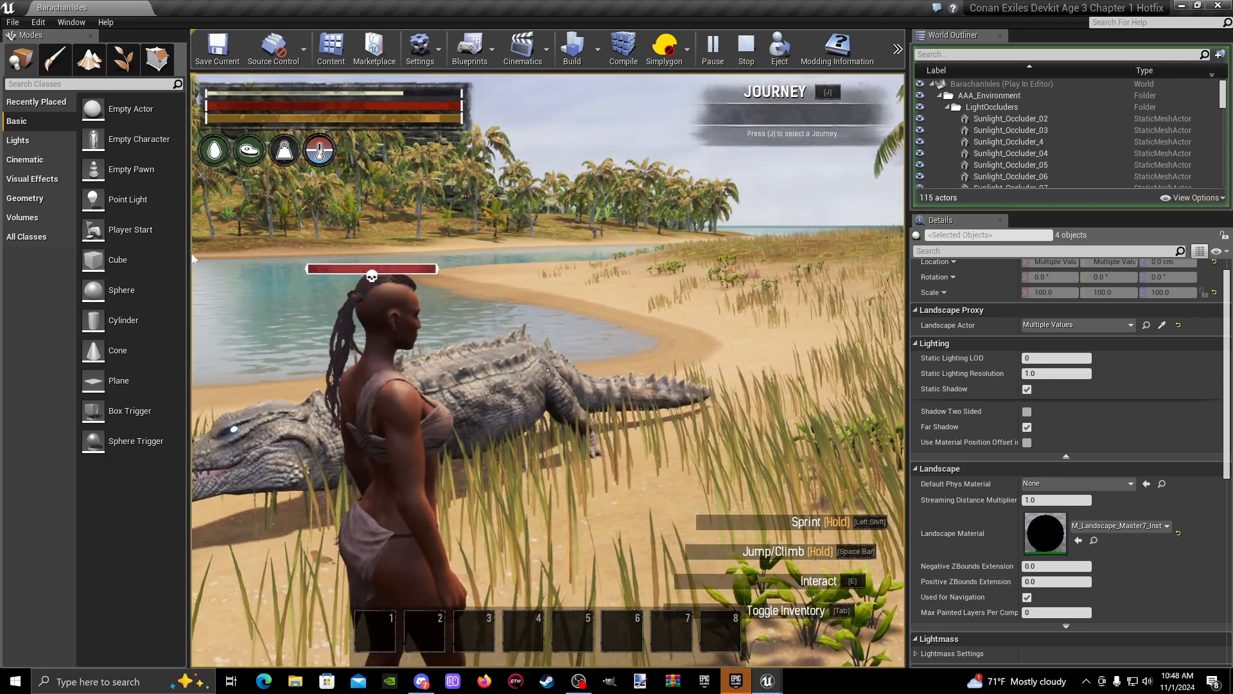
key("Escape")
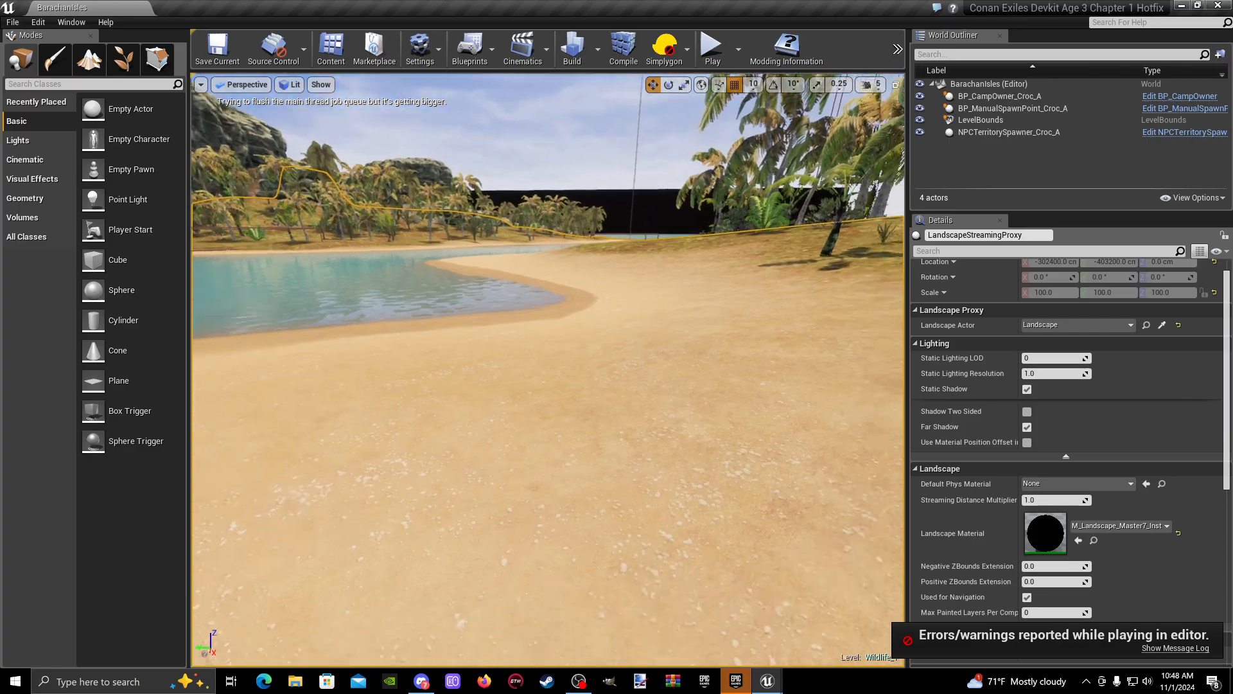
- Open the Windows playback device list from the volume control and return to the editor
key("w")
right_click_drag(549, 370, 491, 375)
key("w")
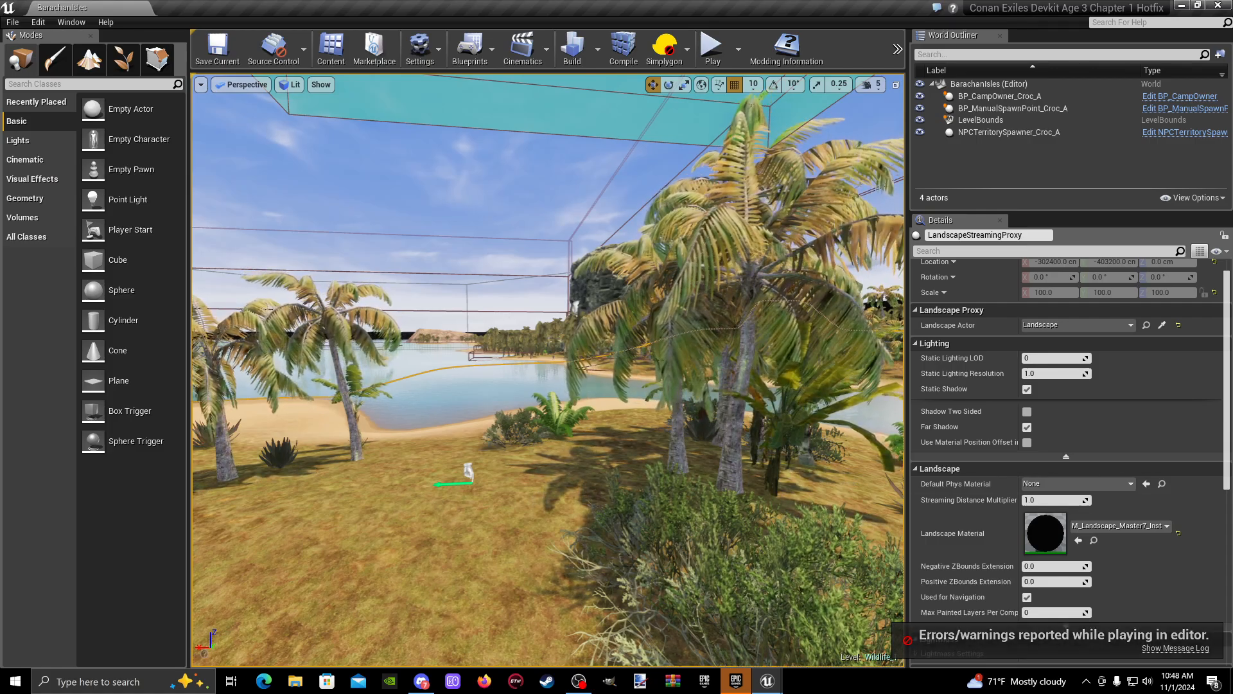
left_click(1148, 681)
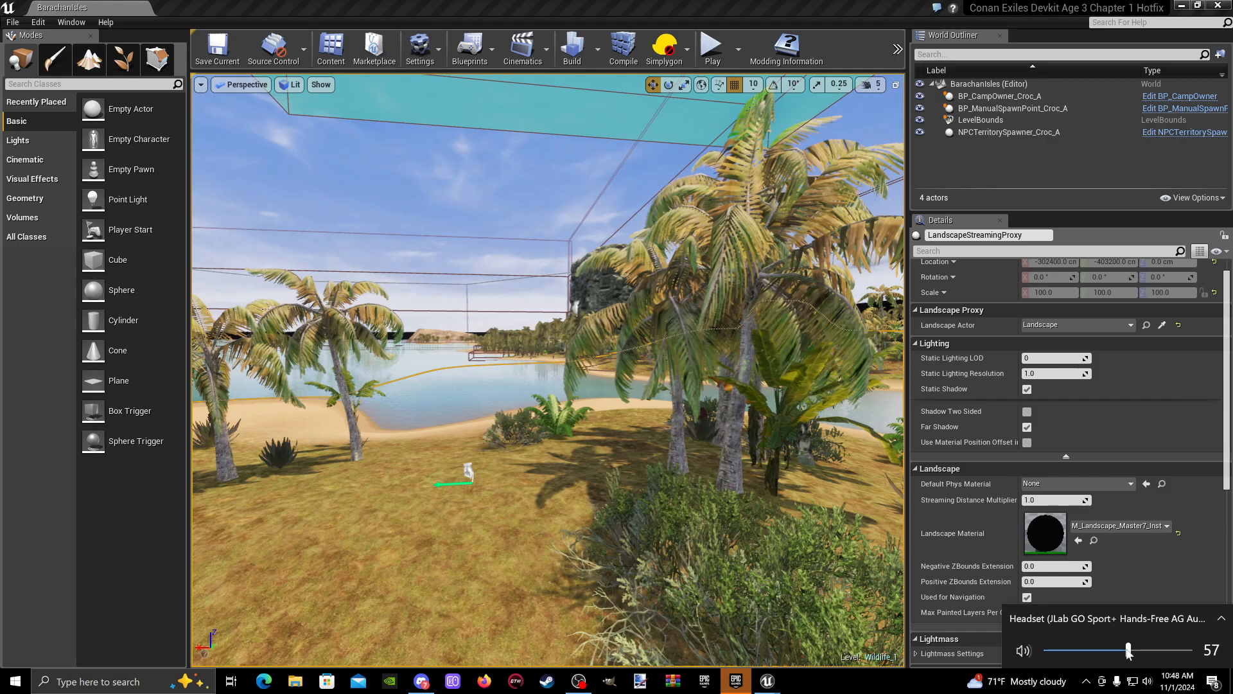
left_click(1164, 619)
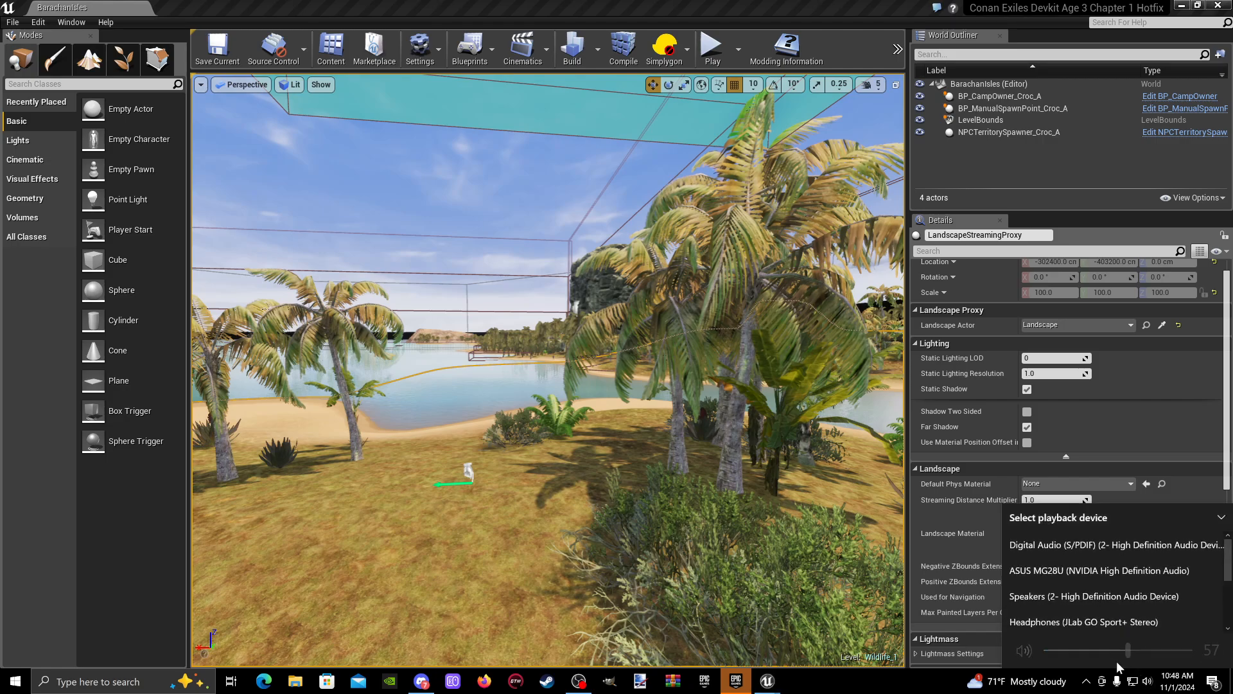
left_click(564, 596)
- Duplicate BP_ManualSpawnPoint_Croc_A and place the copy about 120 cm away from it along the Y axis
key("a")
right_click_drag(565, 596, 740, 607)
key("w")
key("s")
left_click(536, 399)
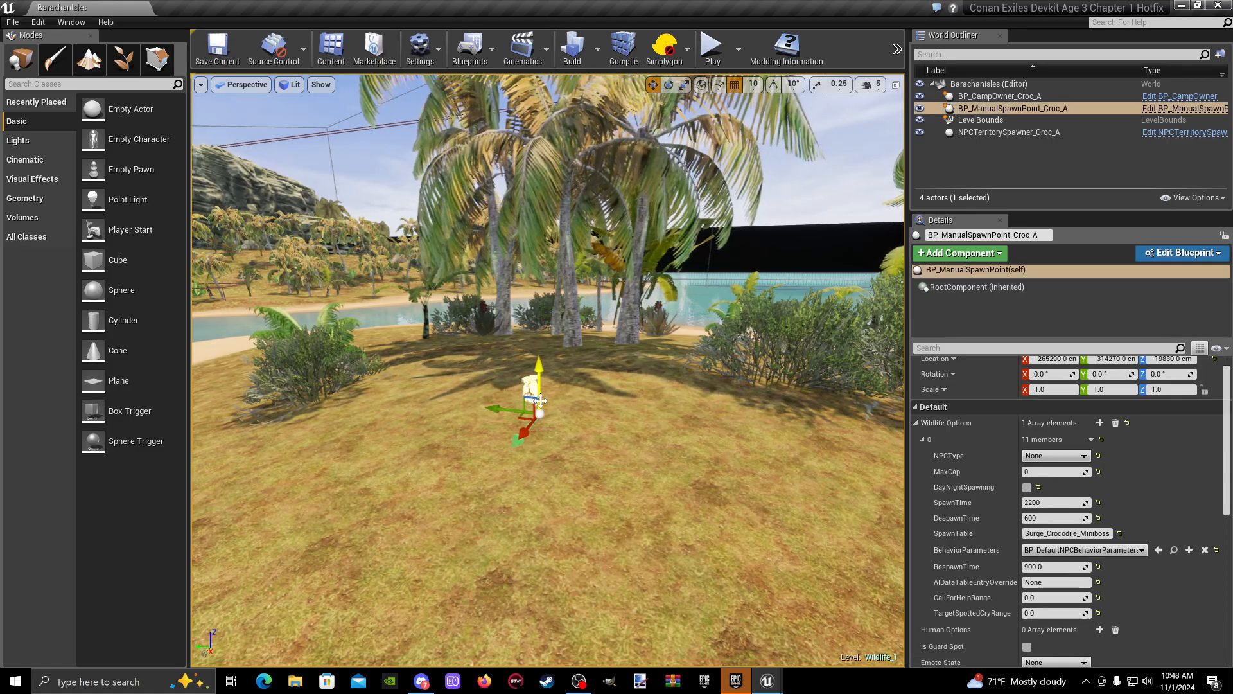
right_click_drag(624, 521, 597, 545)
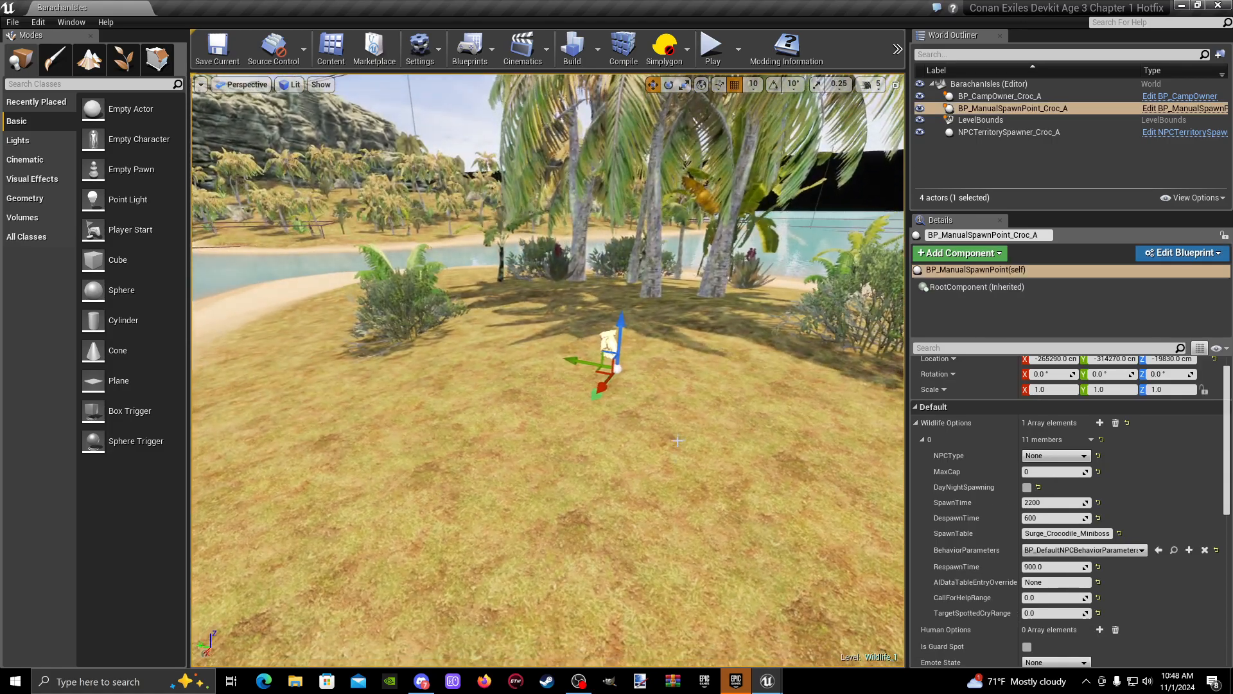
key("w")
right_click_drag(557, 339, 598, 325)
key("a")
key("d")
right_click_drag(636, 408, 633, 409)
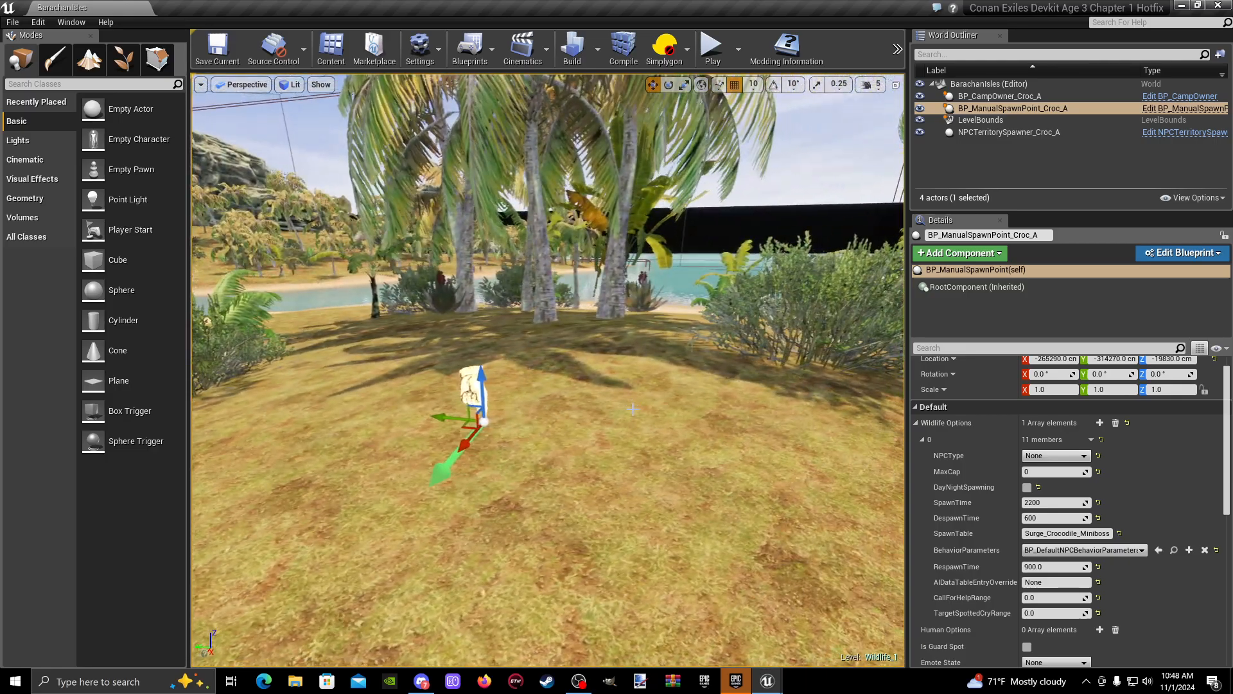
right_click_drag(607, 497, 610, 497)
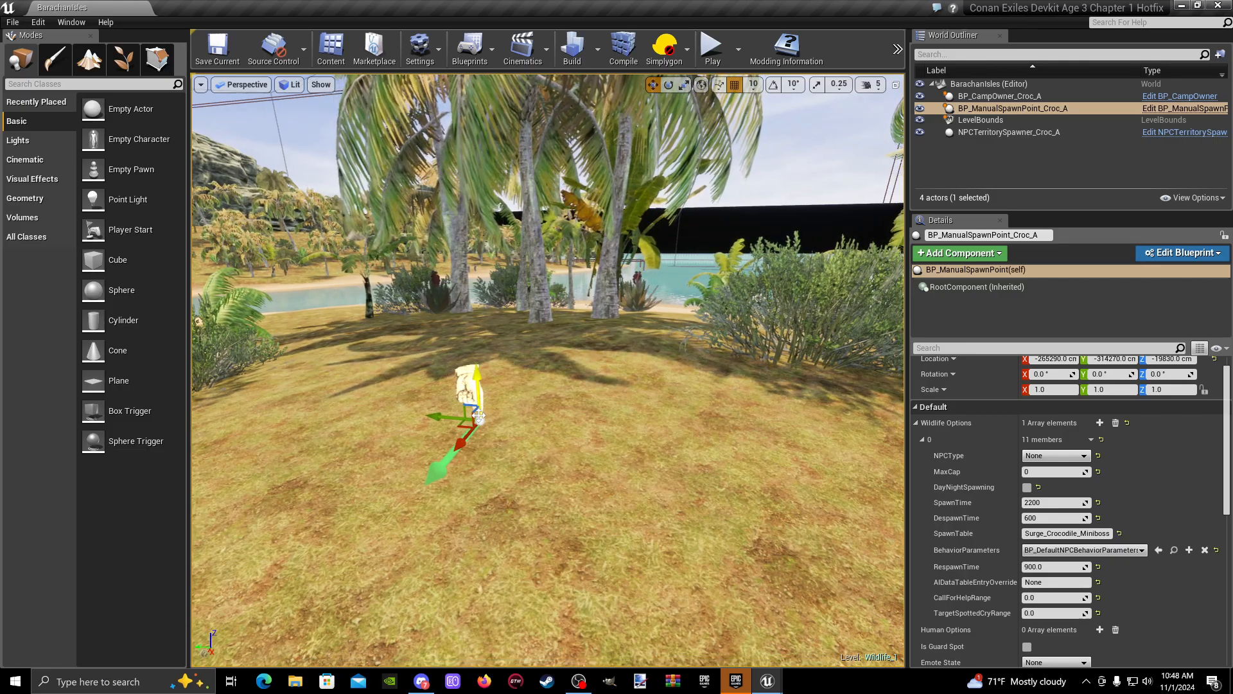
left_click_drag(479, 416, 347, 403, "alt")
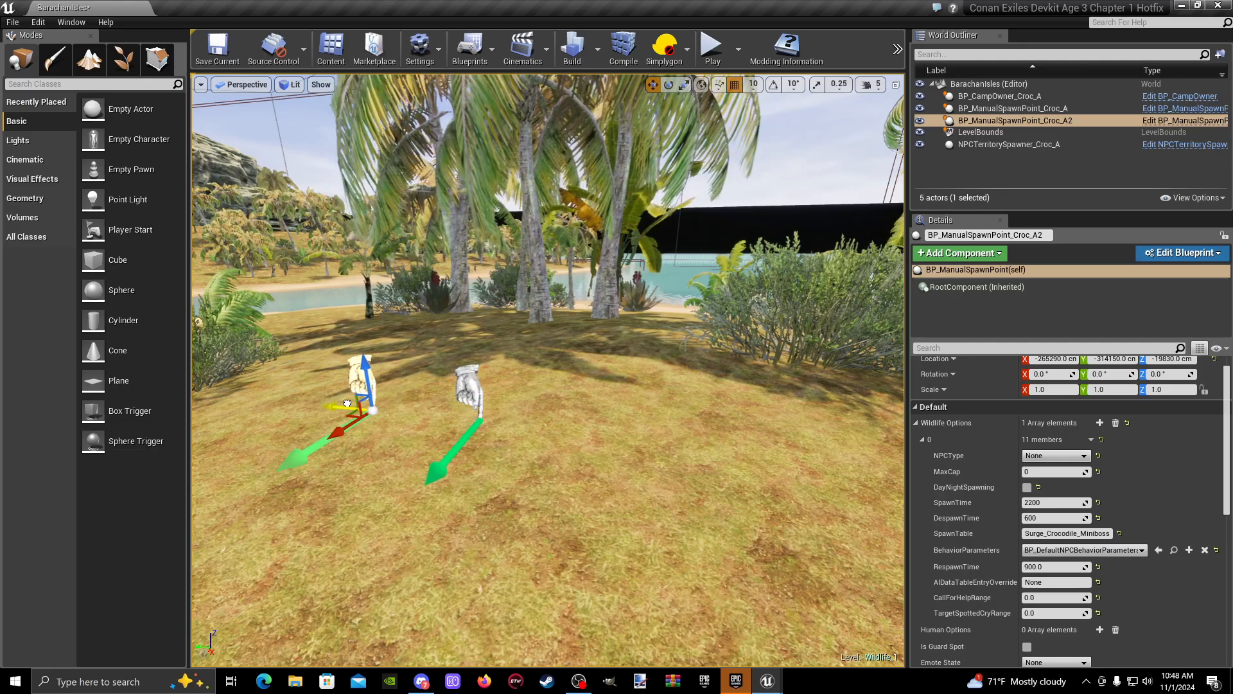
- Duplicate the newest spawn point twice more along Y, at offsets of about 190 cm and 180 cm, forming a row of four
right_click_drag(480, 482, 459, 482)
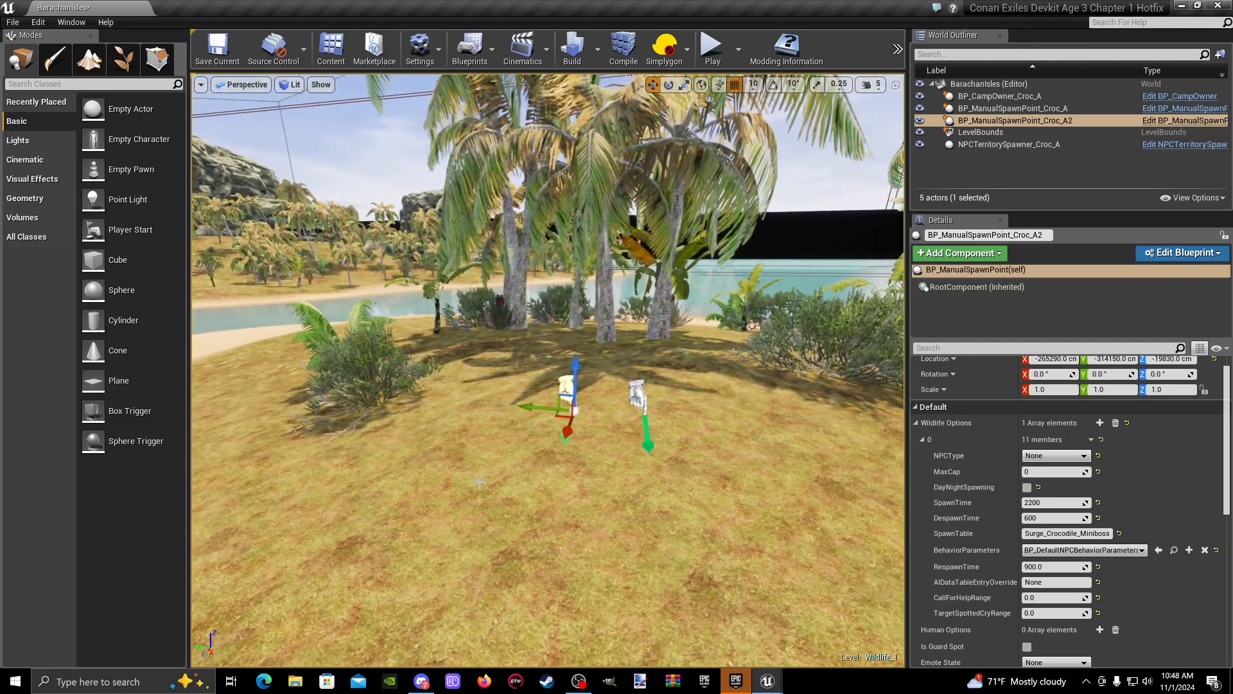
key("ctrl+w")
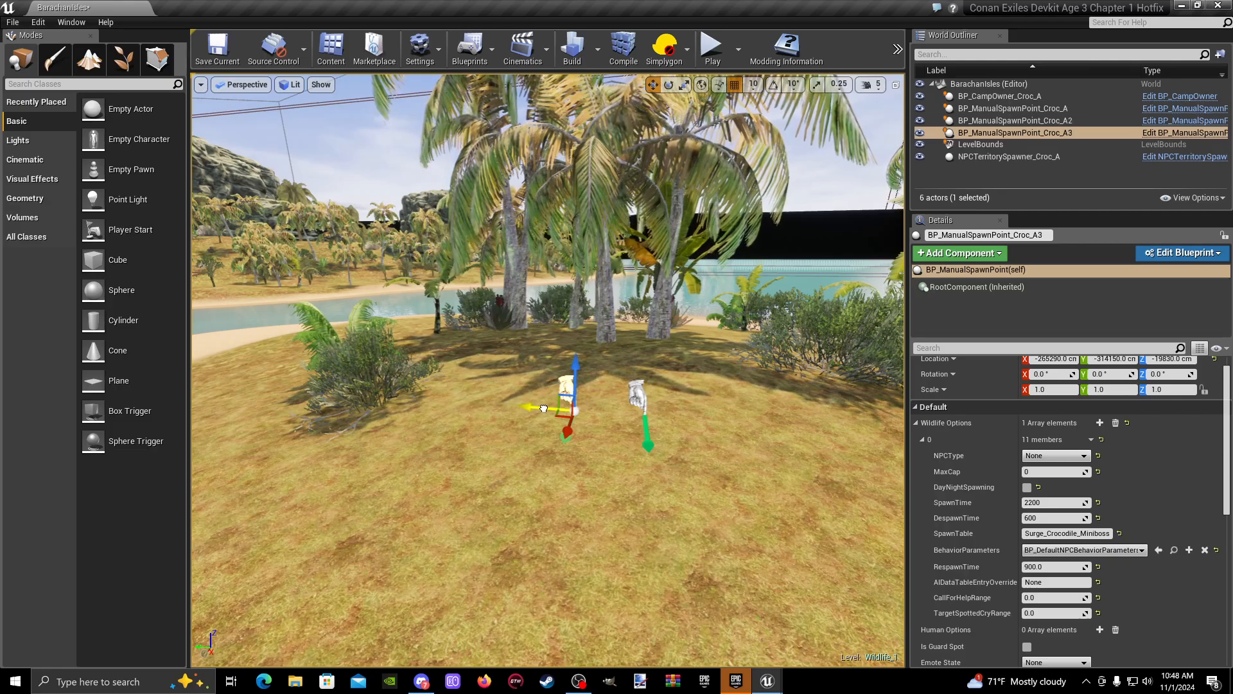
key("ctrl+w")
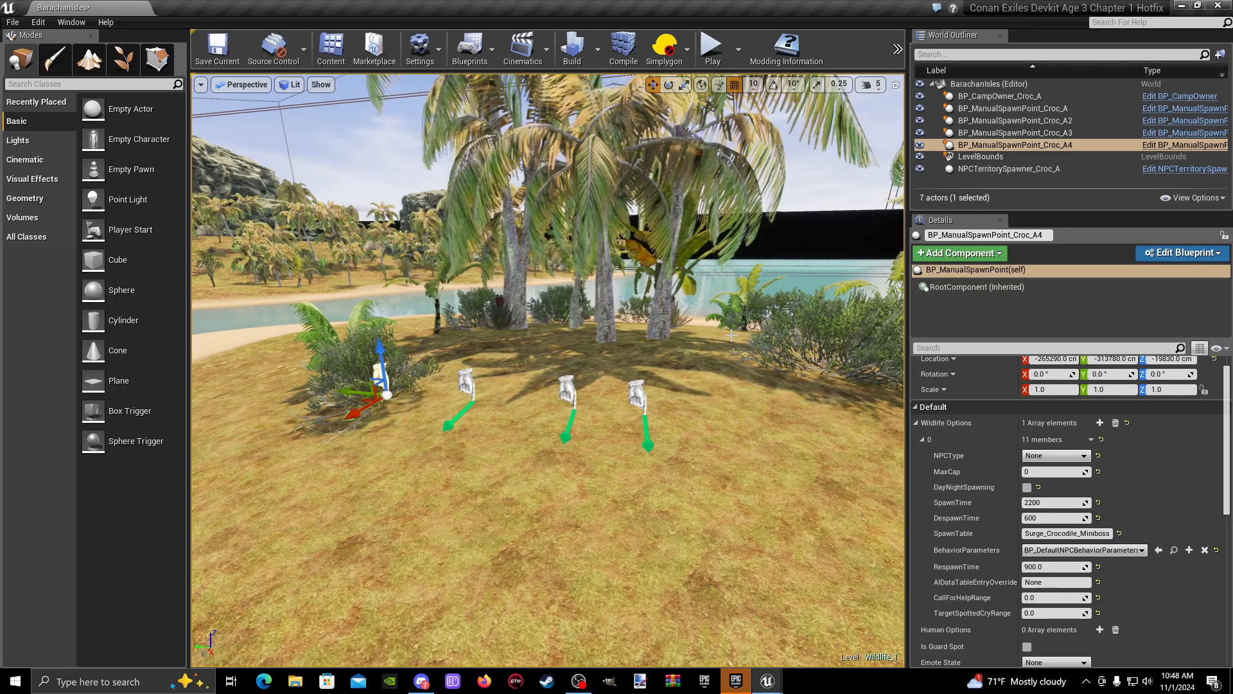
- Check which spawn point each outliner entry refers to, and rename the original as BP_ManualSpawnPoint_Croc_A1
left_click(1072, 109)
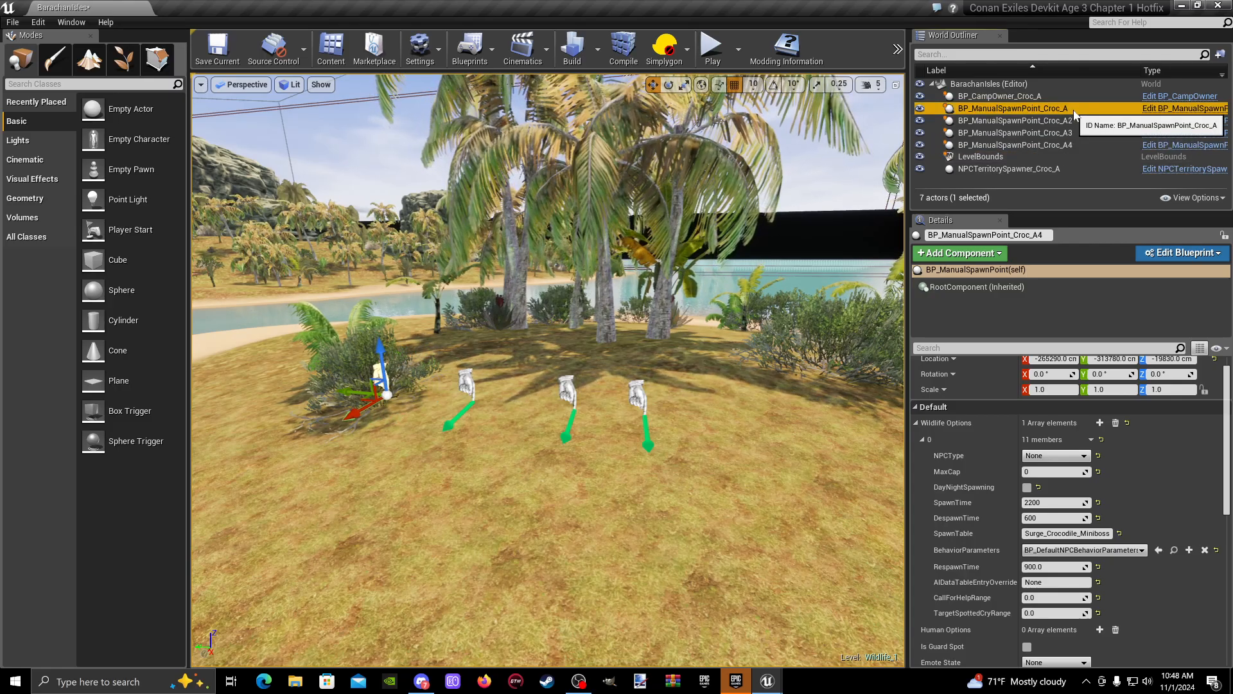
left_click(1079, 121)
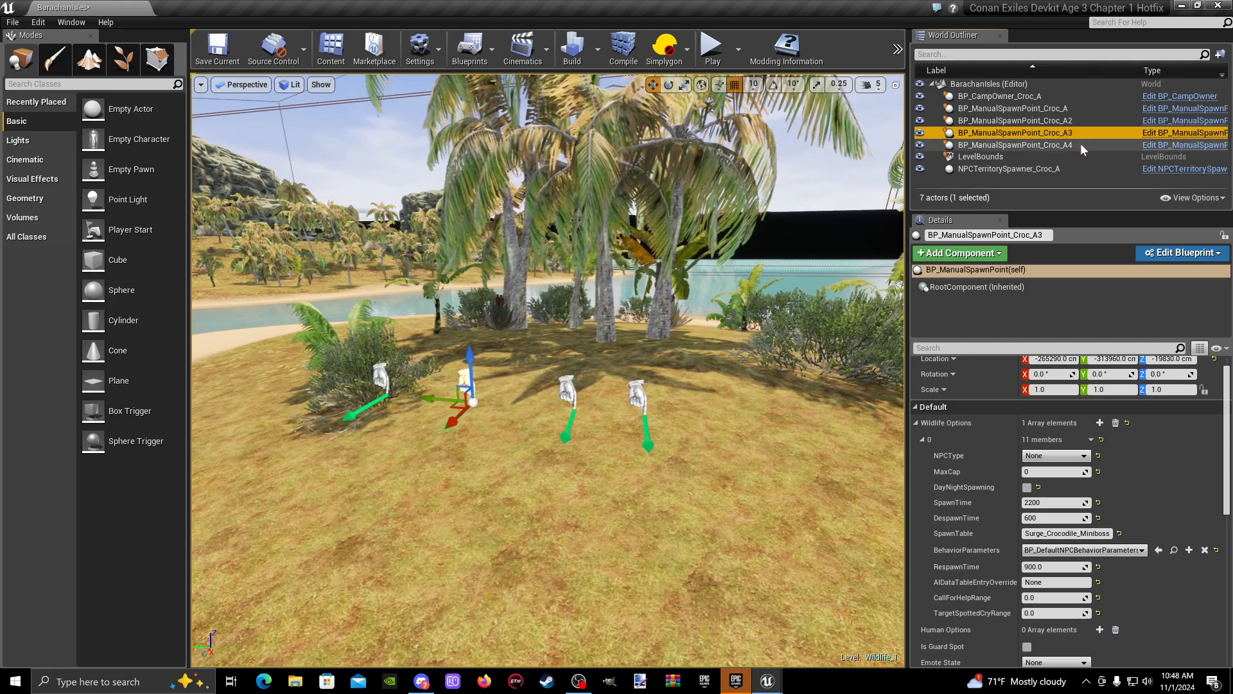
left_click(1087, 108)
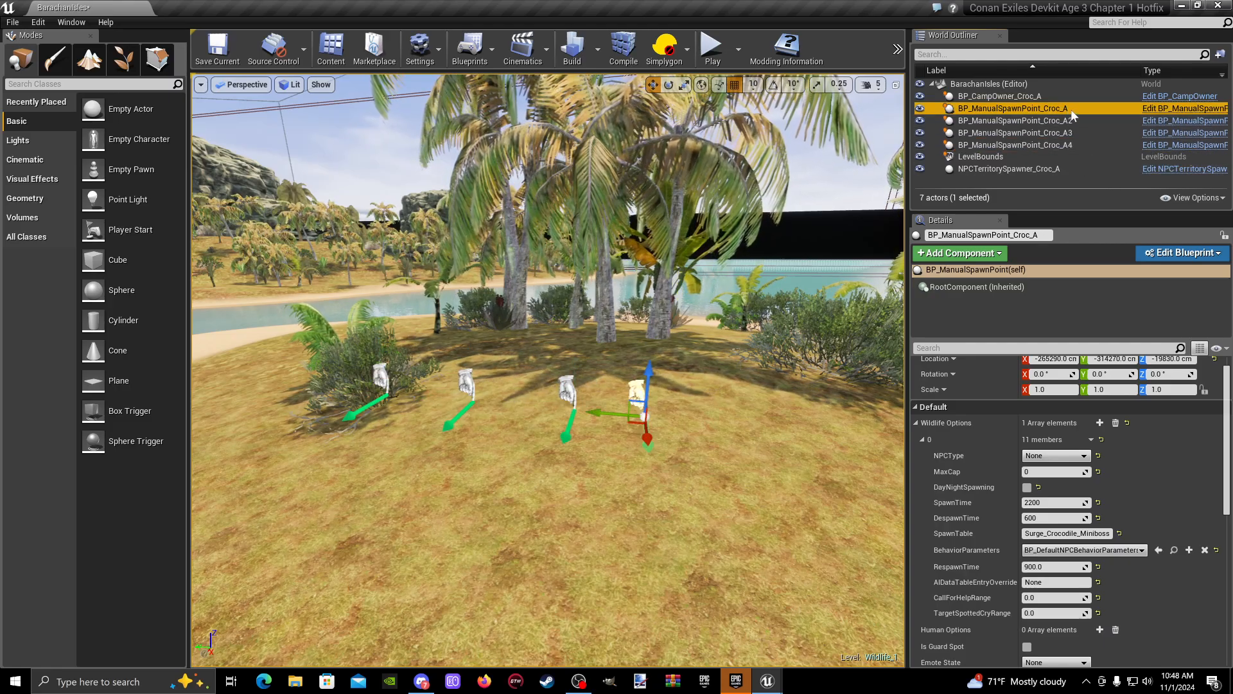
scroll(1044, 401, "up", 2)
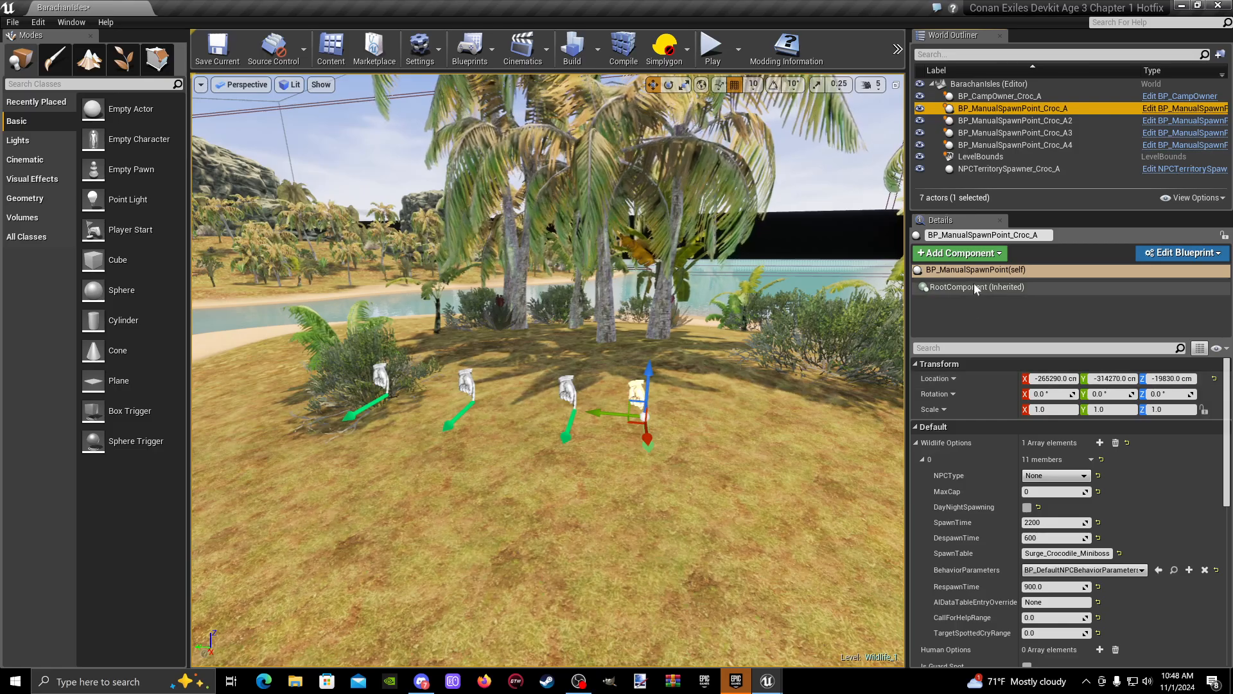
left_click(1041, 236)
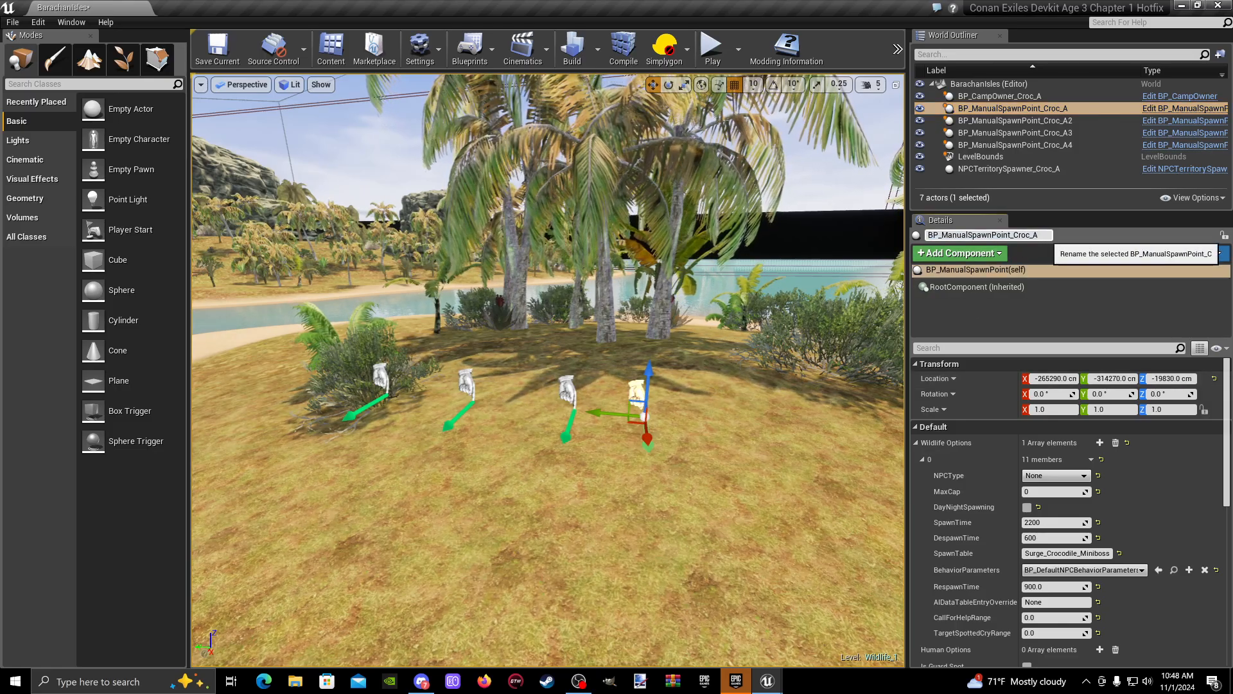
type("1")
key("Return")
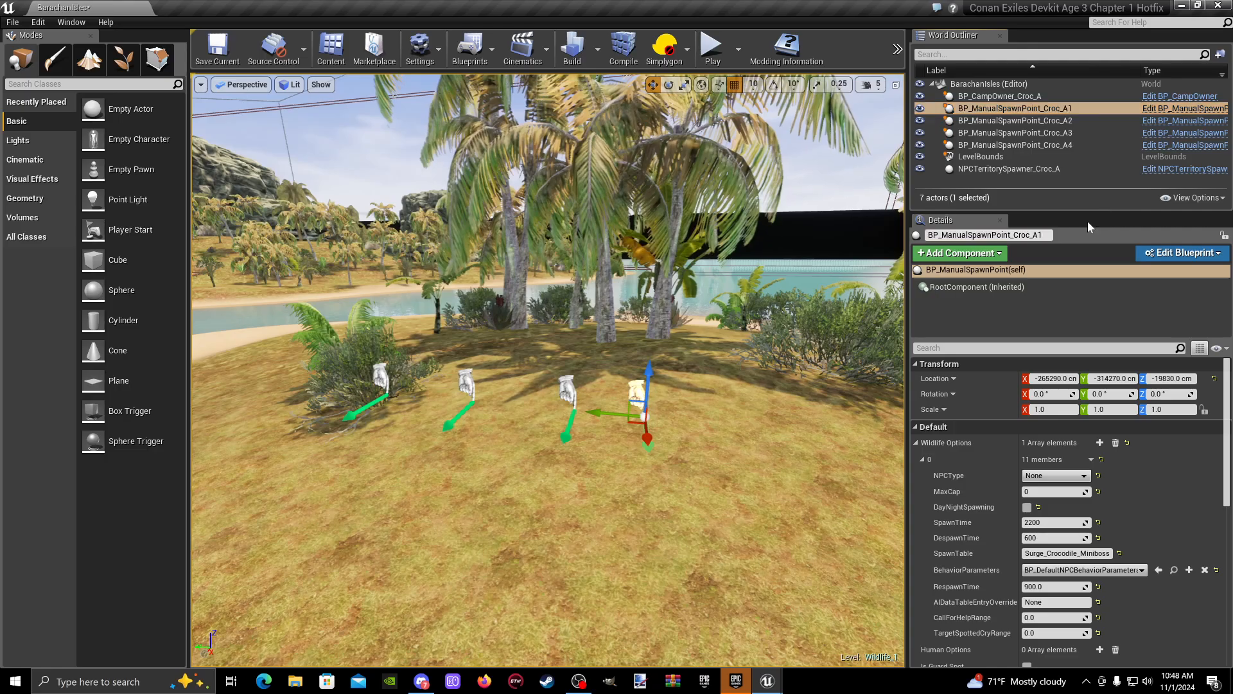
- Lower BP_ManualSpawnPoint_Croc_A1 beneath the terrain to Z -19900 cm and inspect its position from above and below ground
right_click_drag(670, 381, 675, 378)
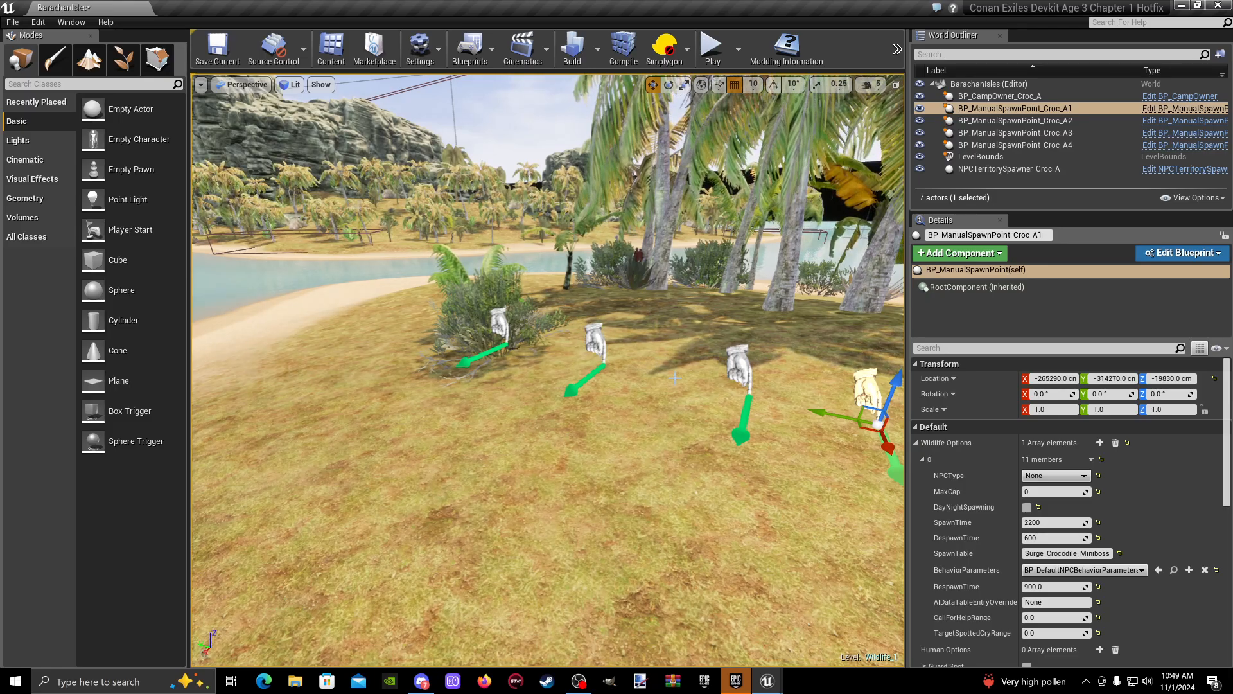
right_click_drag(648, 362, 648, 364)
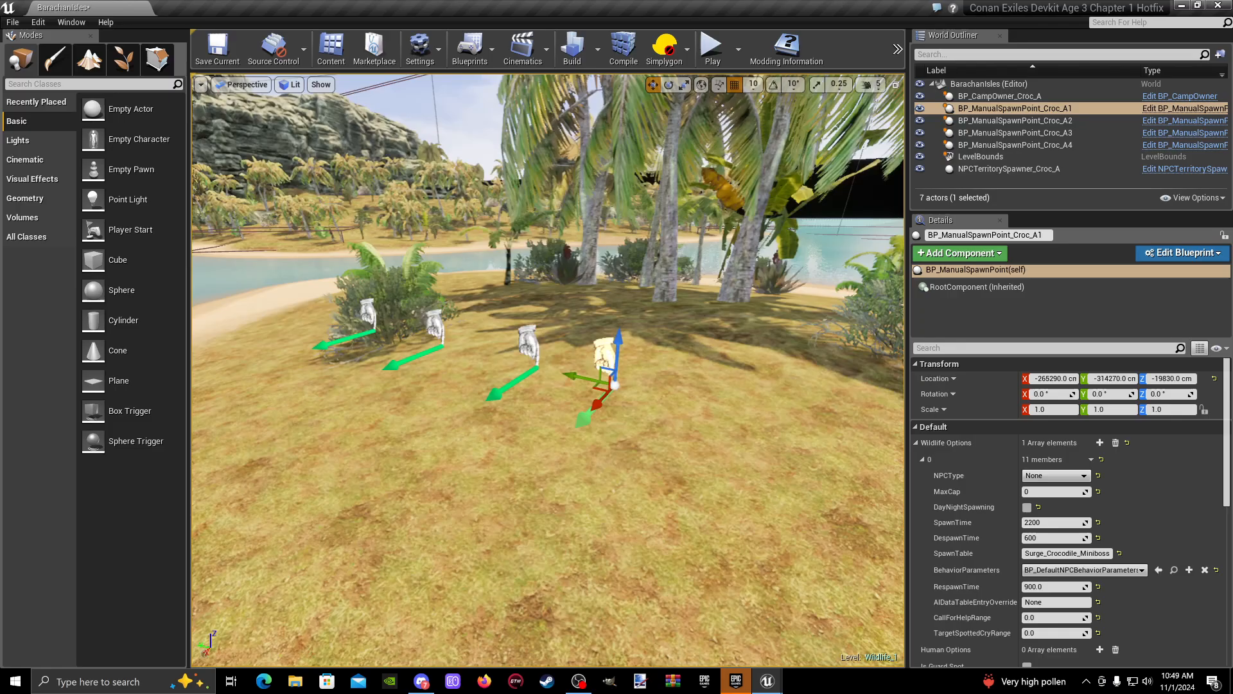
right_click_drag(548, 370, 492, 353)
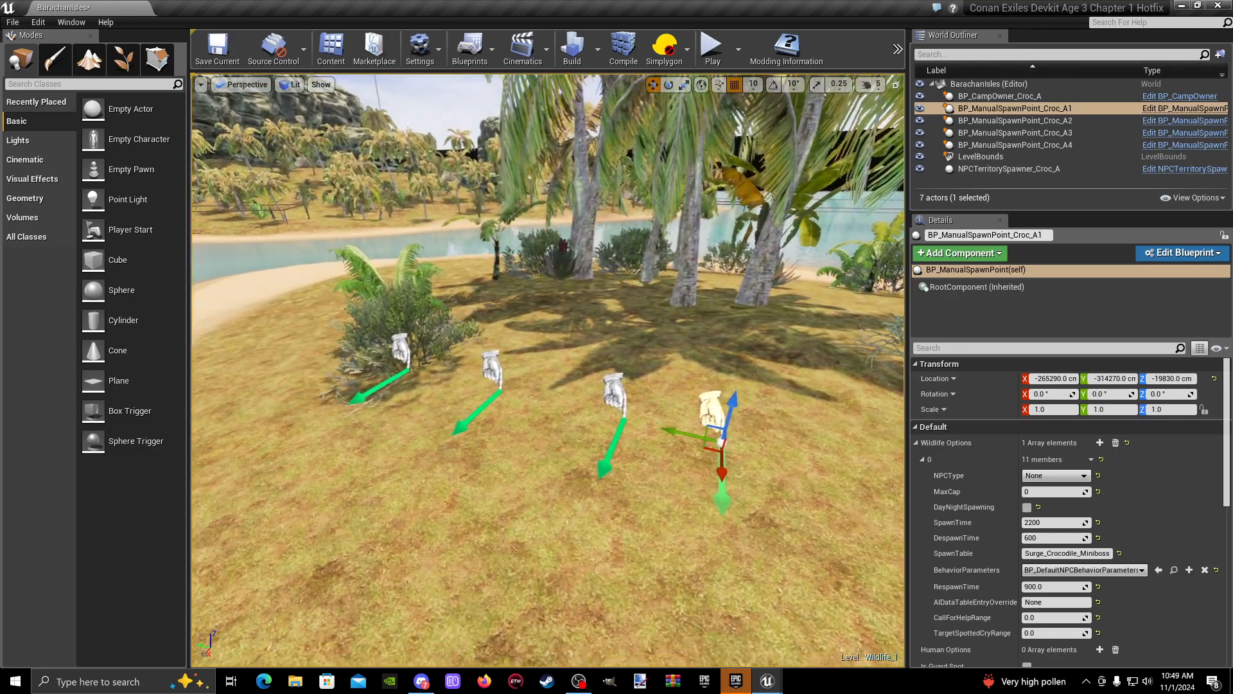
right_click_drag(548, 370, 617, 374)
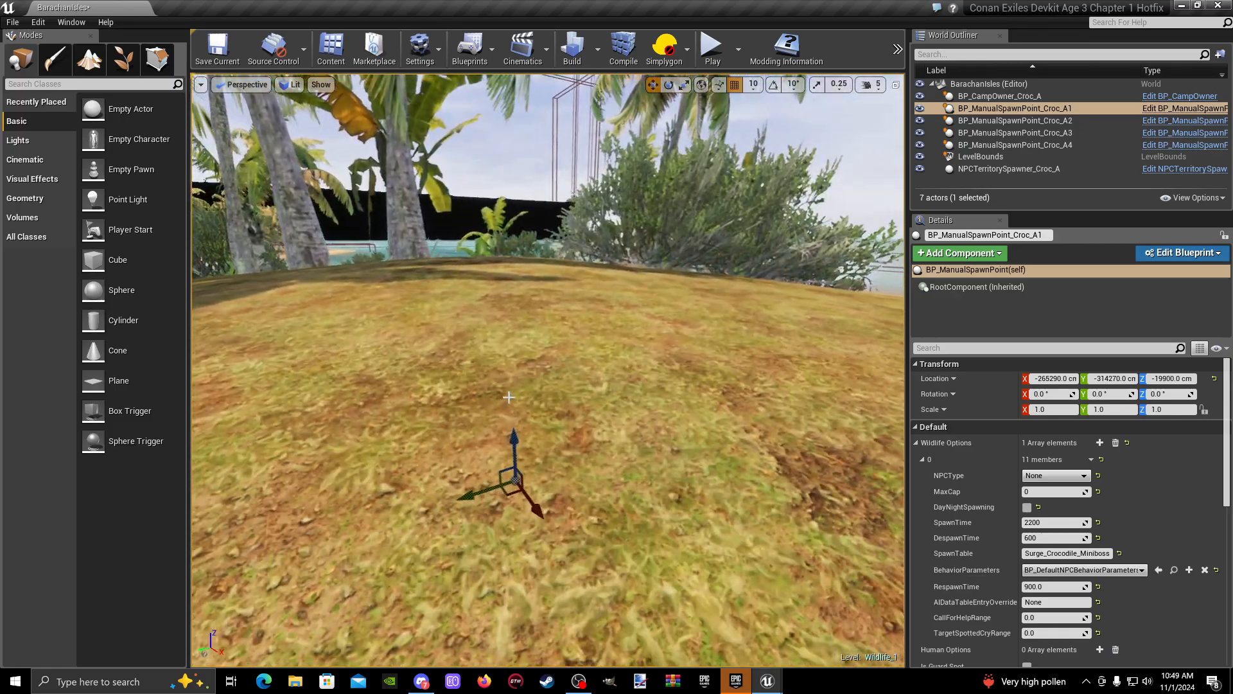
right_click_drag(548, 370, 553, 475)
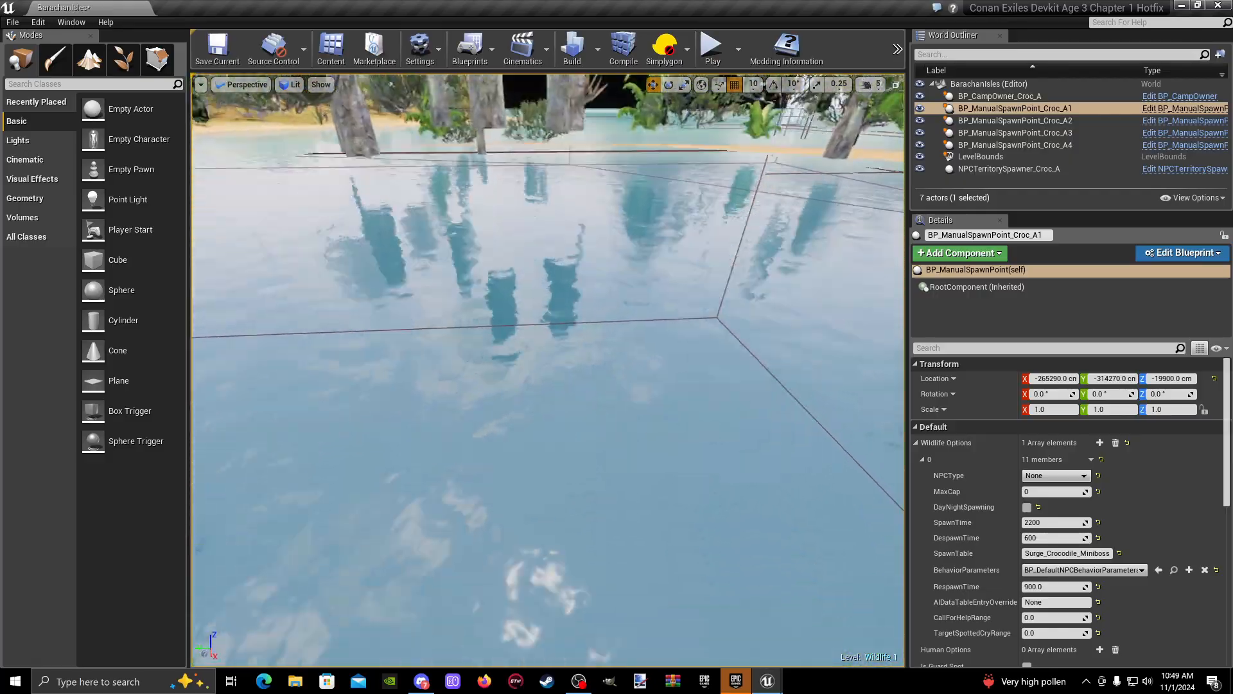
right_click_drag(539, 283, 494, 285)
right_click_drag(614, 425, 616, 379)
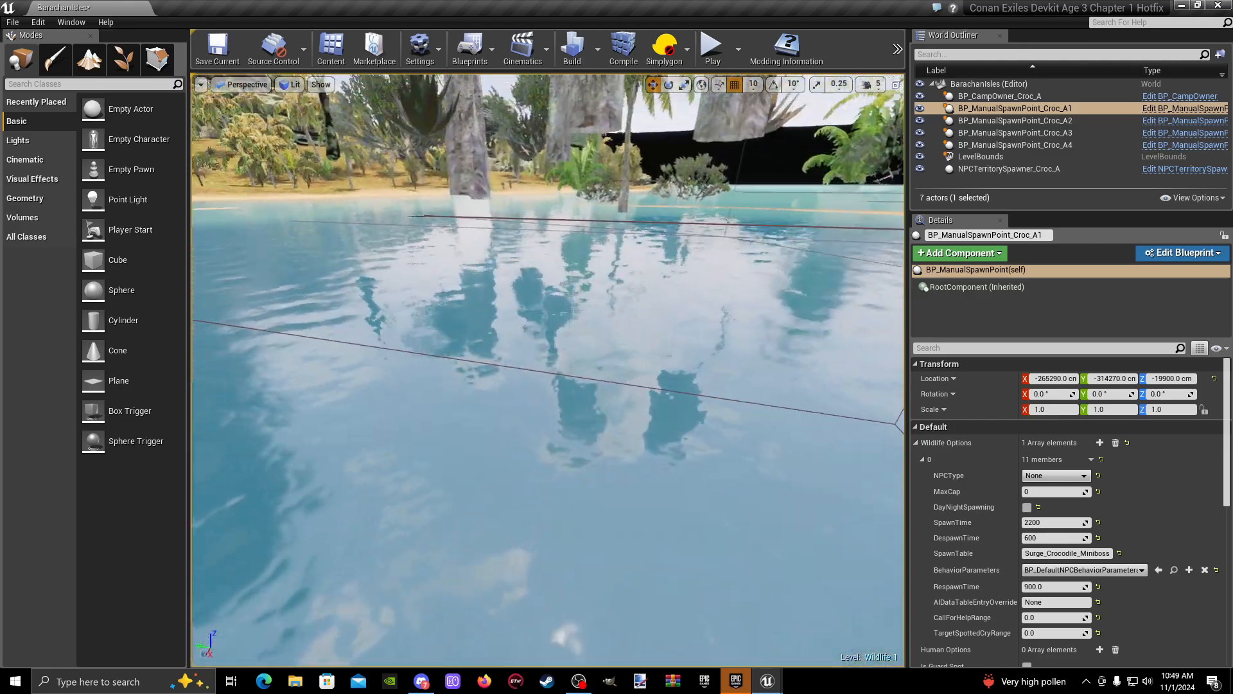
right_click_drag(552, 379, 360, 318)
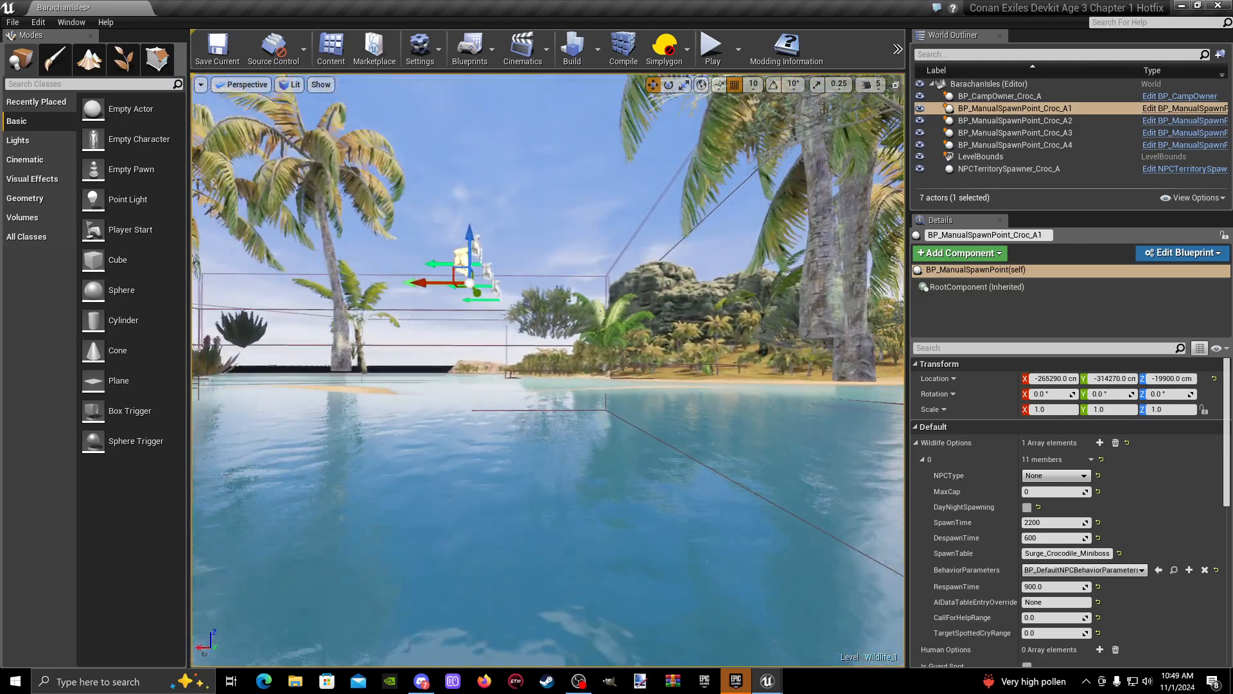
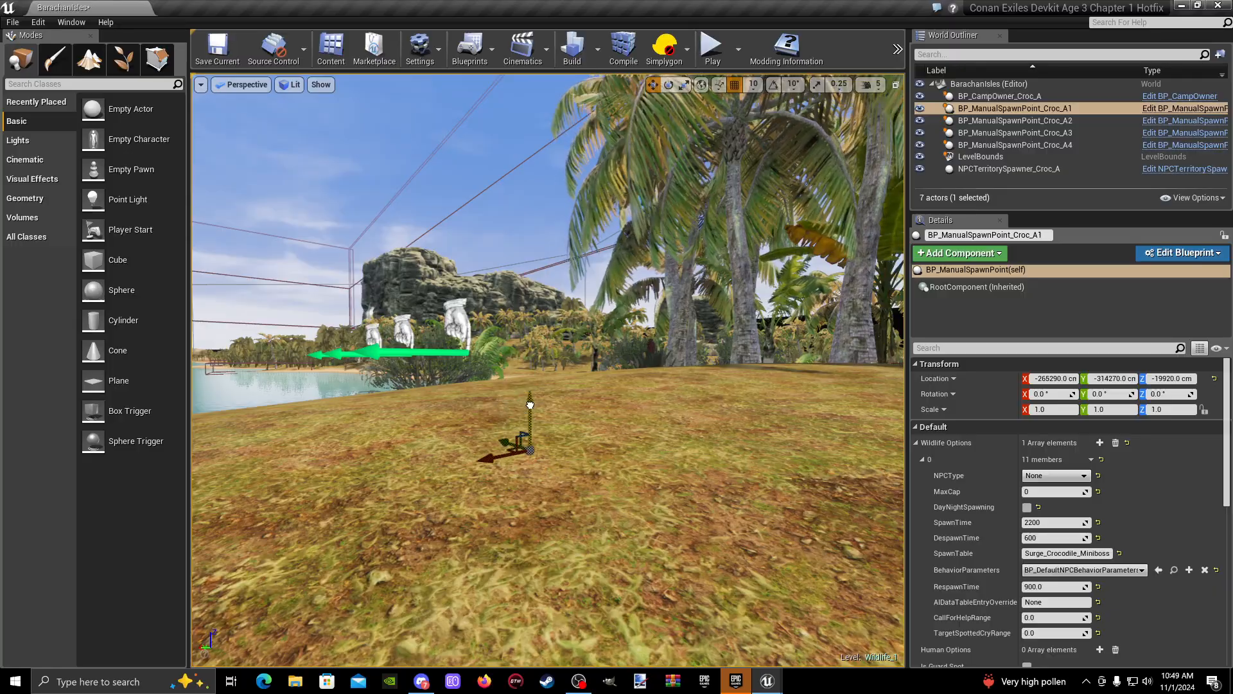
- Raise BP_ManualSpawnPoint_Croc_A1 back above the terrain to Z -19840 cm, close to the height of the other spawn points
right_click_drag(531, 372, 642, 396)
mouse_move(655, 550)
right_mouse_down()
mouse_move(652, 507)
mouse_move(642, 524)
mouse_move(675, 536)
mouse_move(655, 550)
right_mouse_up()
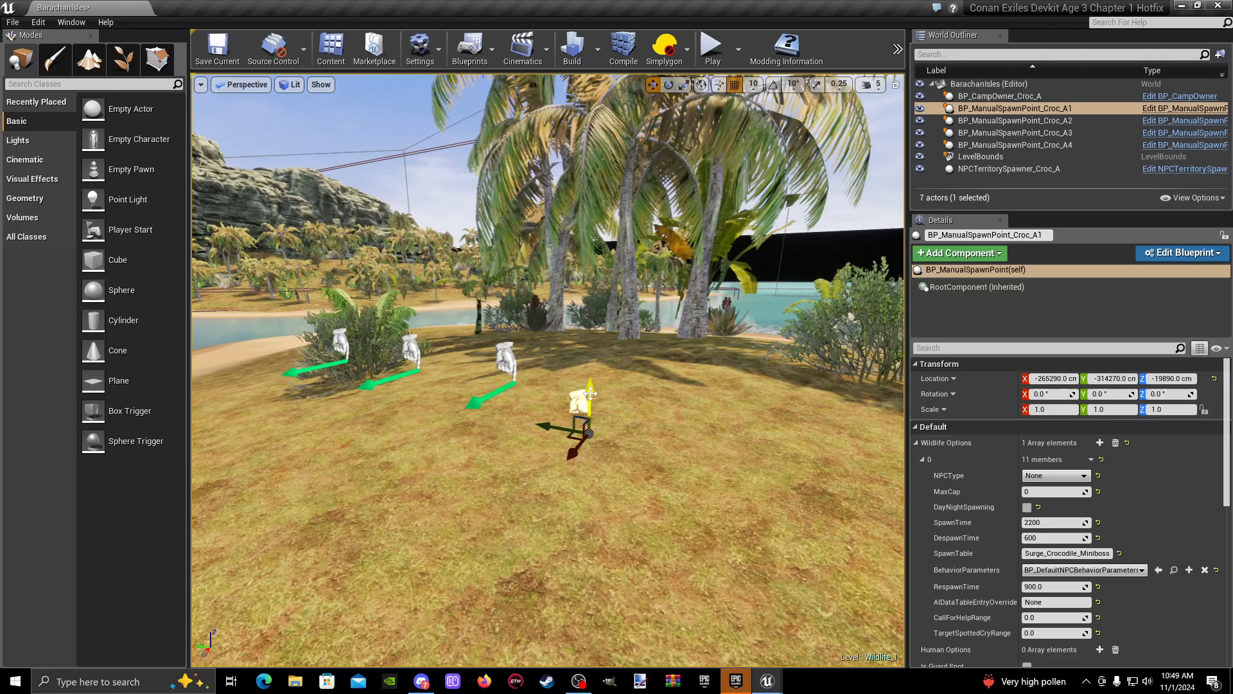
mouse_move(596, 362)
right_mouse_down()
mouse_move(597, 308)
mouse_move(601, 386)
mouse_move(596, 362)
right_mouse_up()
- Compare BP_ManualSpawnPoint_Croc_A1 and A2 in the scene and examine the row of four spawn points from several angles
left_click(1085, 109)
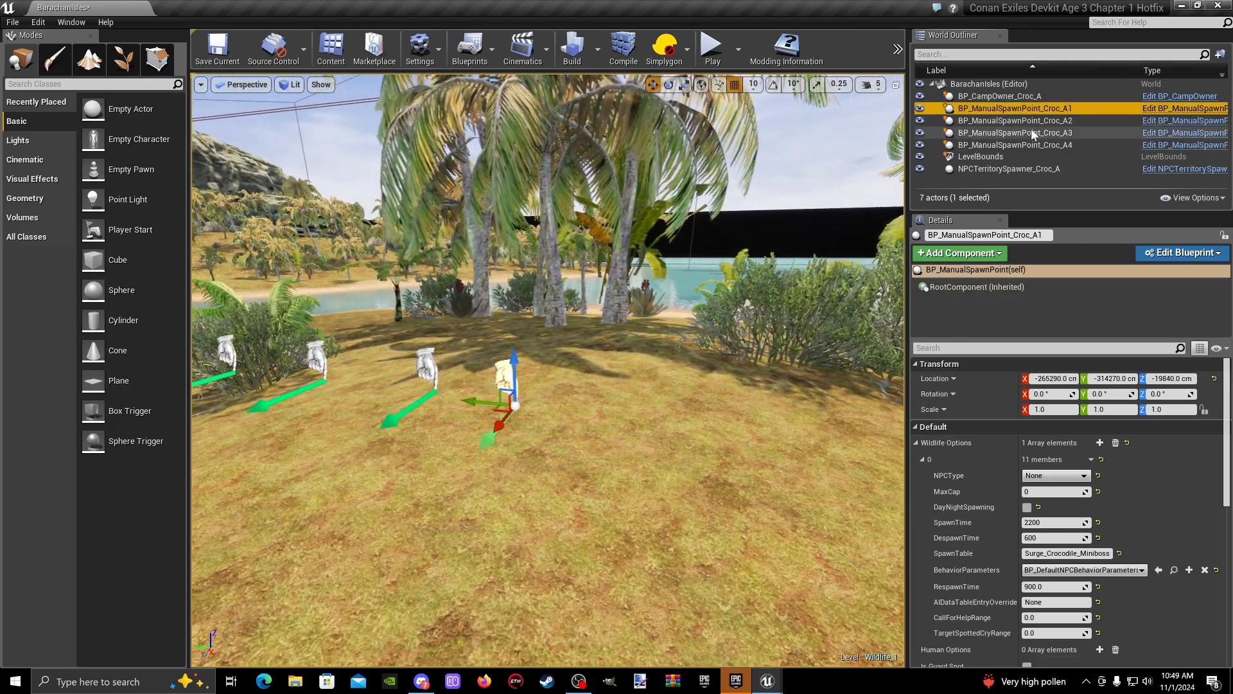
double_click(1064, 121)
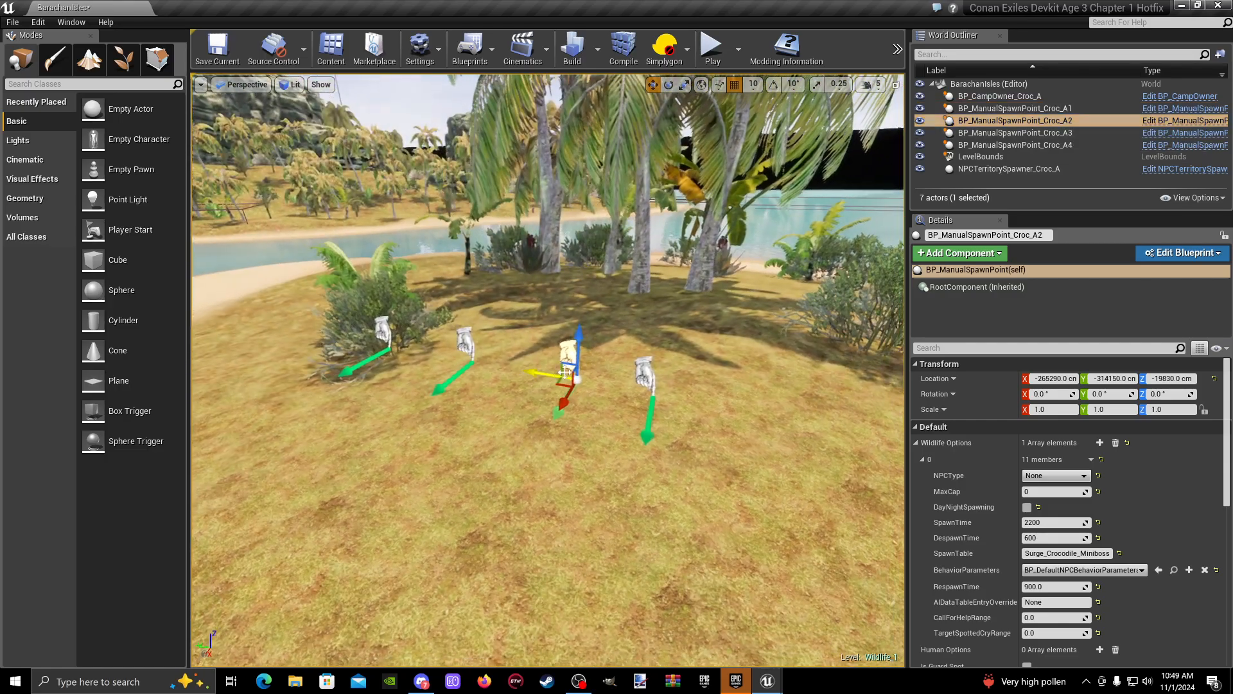
left_click(644, 373)
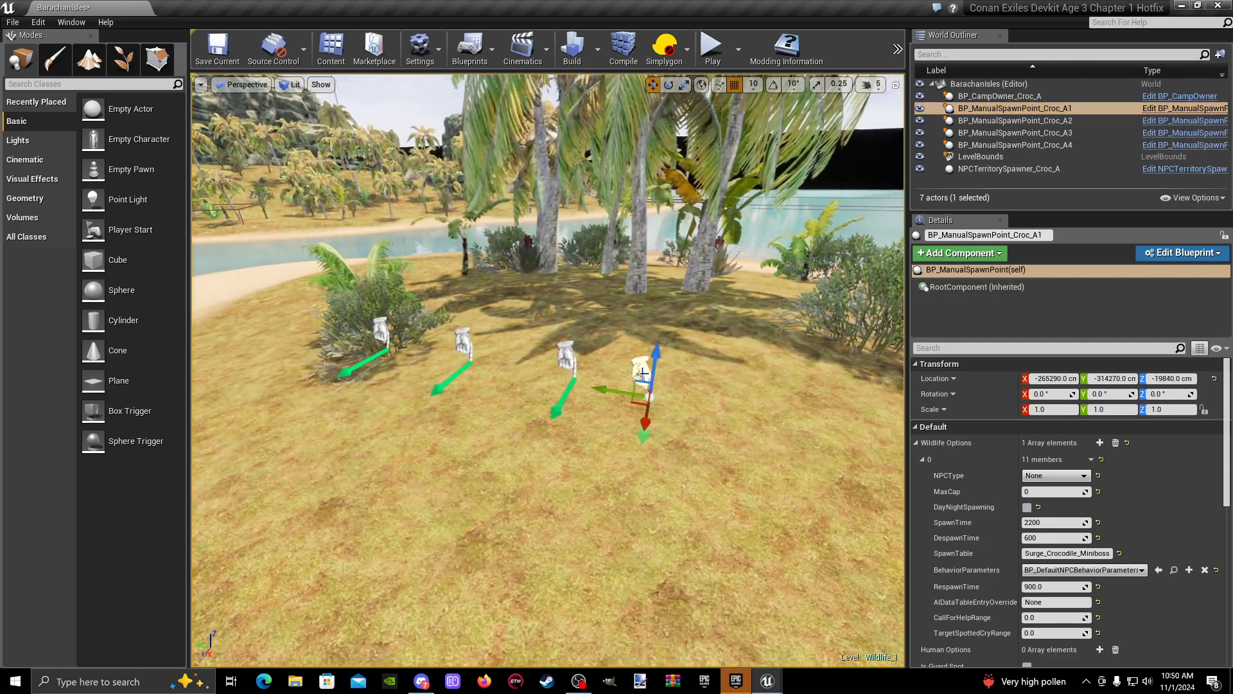
right_click_drag(644, 373, 675, 385)
key("w")
key("s")
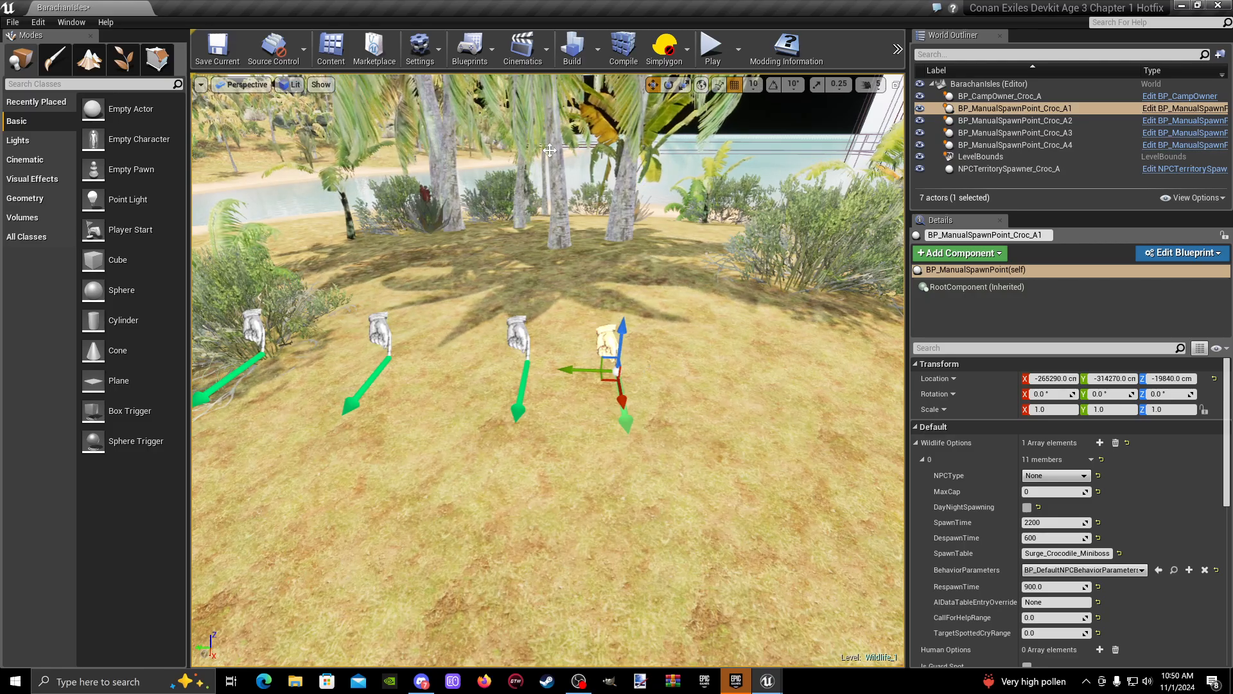
right_click_drag(479, 251, 444, 270)
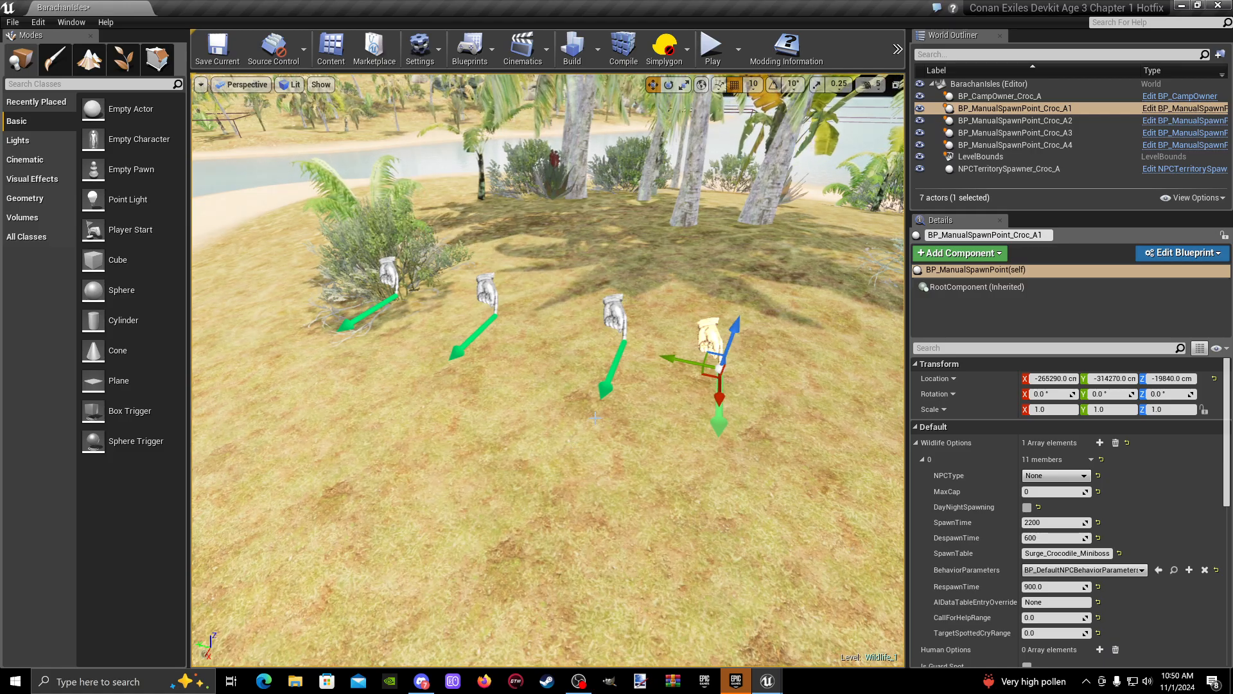
key("w")
right_click_drag(578, 432, 569, 396)
key("s")
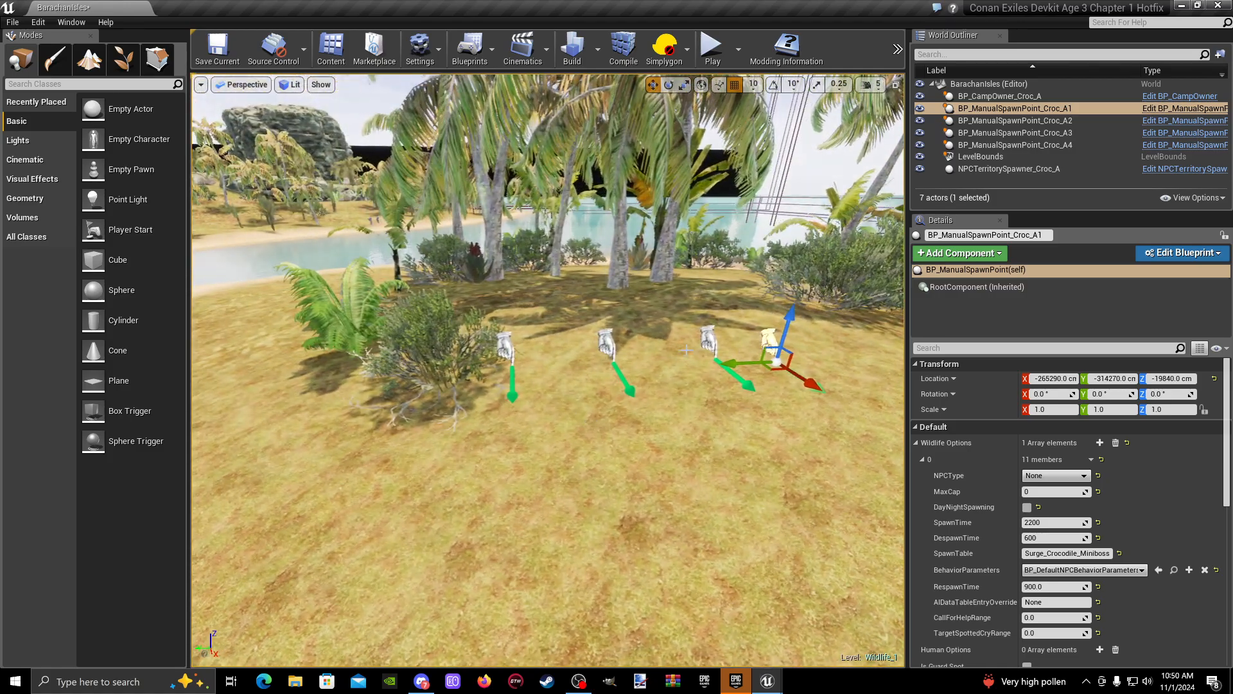
key("d")
right_click_drag(686, 350, 611, 347)
right_click_drag(720, 415, 749, 415)
key("w")
key("s")
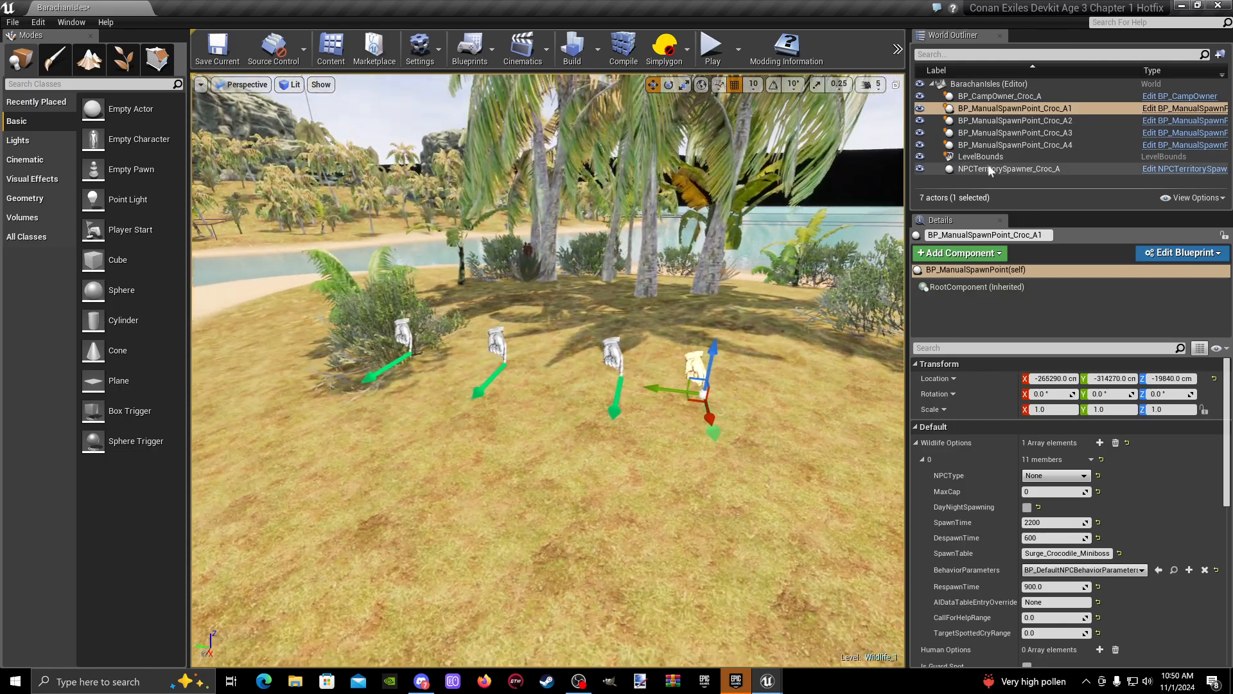
- Open the Camp Actors list in the BP_CampComponent of BP_CampOwner_Croc_A
right_click_drag(771, 289, 524, 302)
key("s")
key("w")
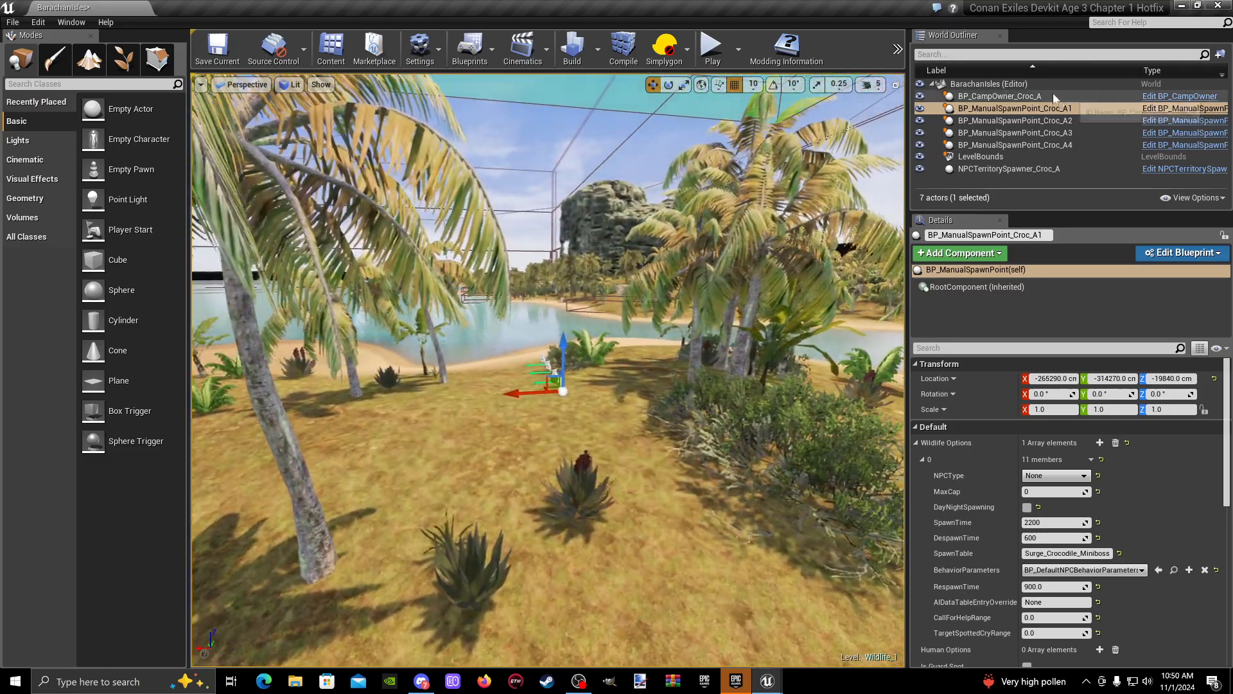
double_click(1000, 96)
key("s")
right_click_drag(771, 257, 763, 407)
right_click_drag(836, 276, 899, 340)
key("w")
left_click(977, 323)
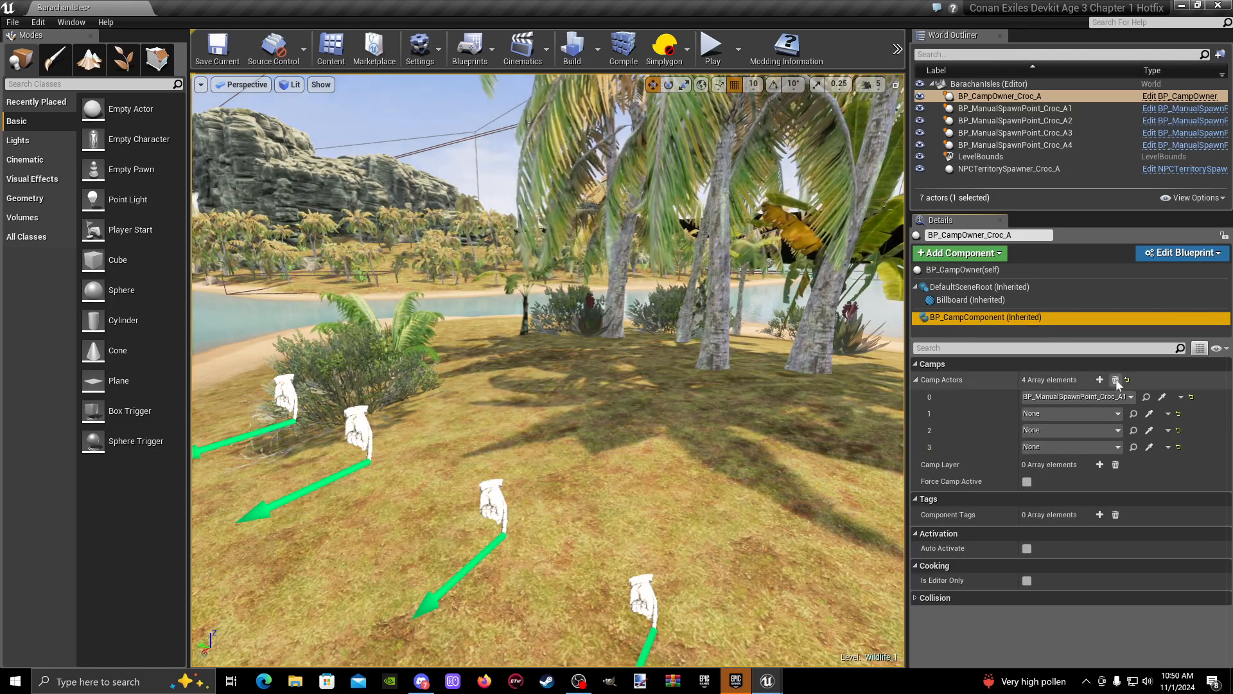
- Assign BP_ManualSpawnPoint_Croc_A2 to Camp Actors element 1 by picking it in the scene
key("a")
right_click_drag(770, 398, 726, 411)
key("d")
key("w")
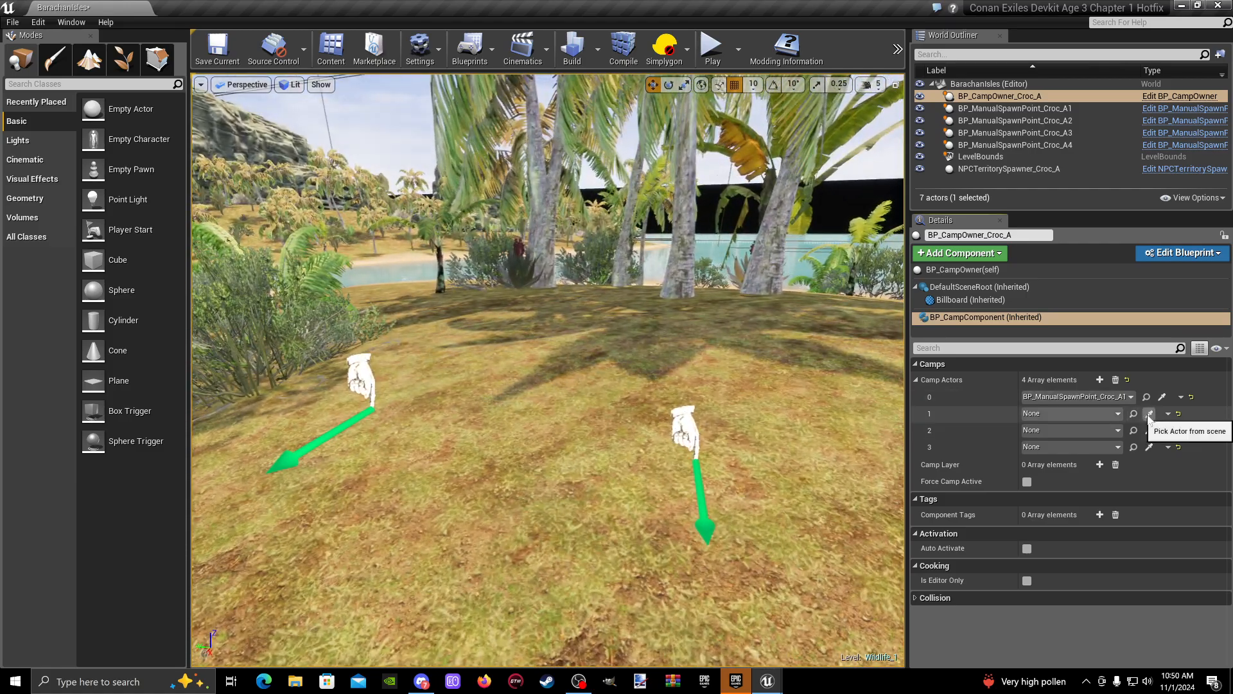
left_click(1149, 413)
mouse_move(681, 420)
right_mouse_down()
mouse_move(764, 417)
mouse_move(681, 398)
right_mouse_up()
key("s")
key("w")
left_click(681, 365)
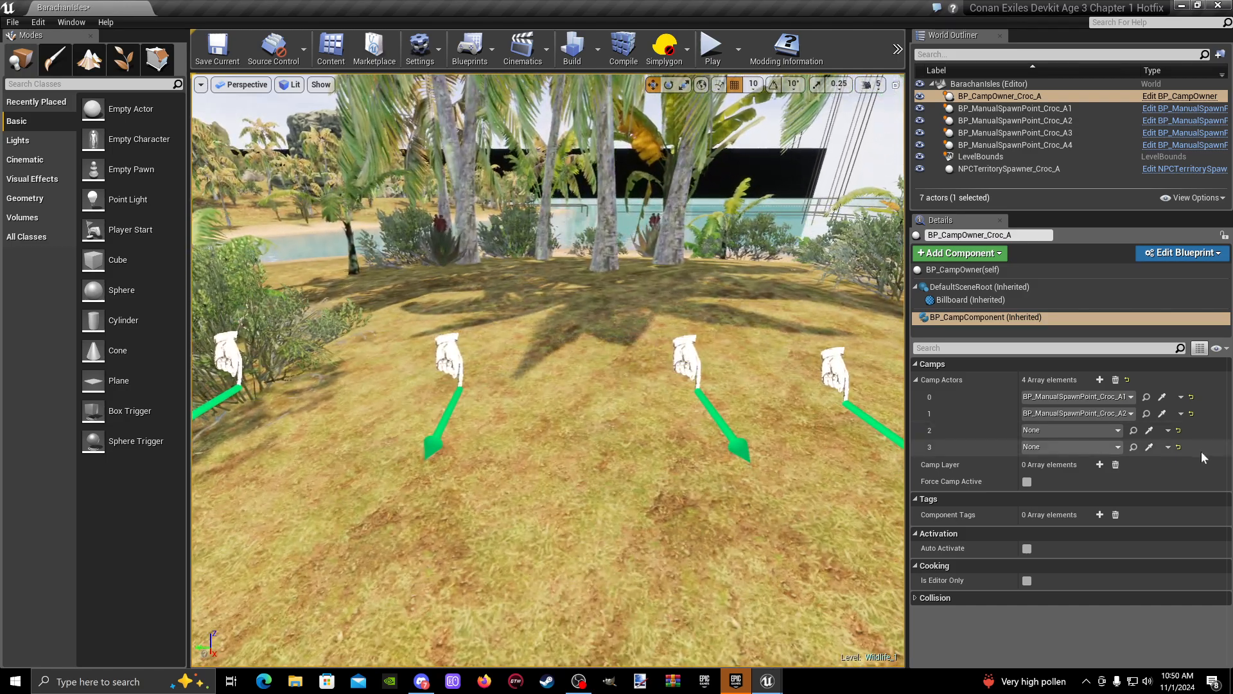
- Pick BP_ManualSpawnPoint_Croc_A3 and BP_ManualSpawnPoint_Croc_A4 in the scene for Camp Actors elements 2 and 3
left_click(1149, 429)
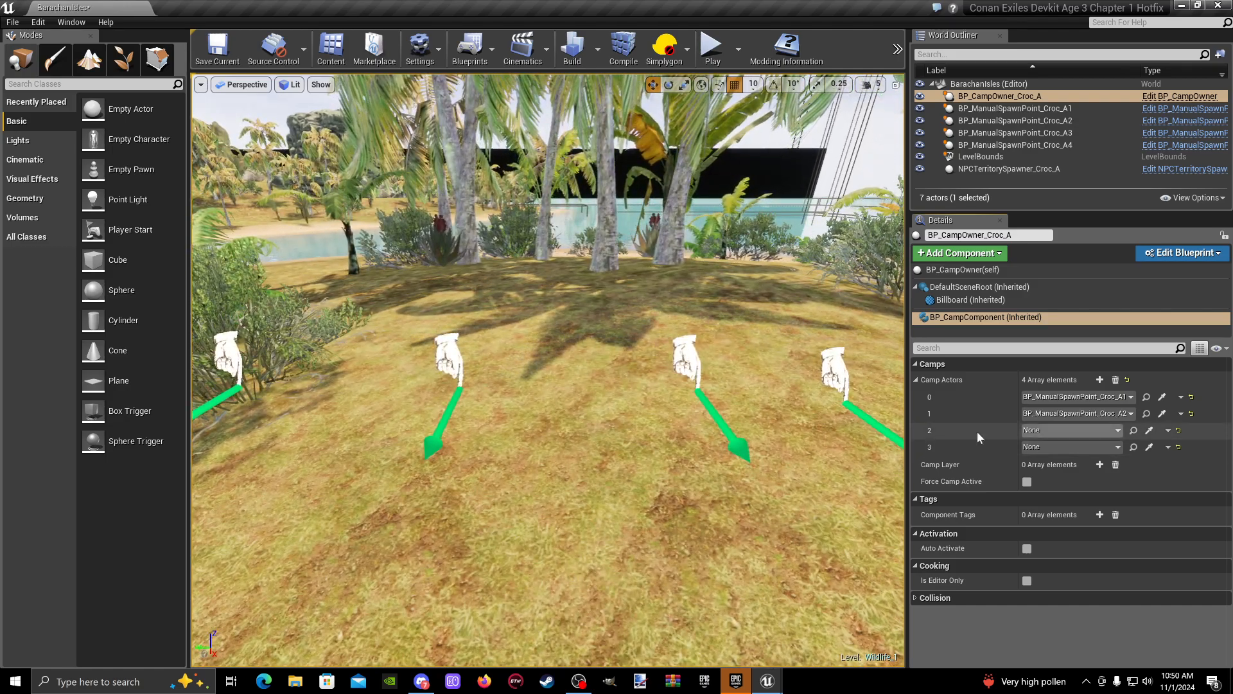
left_click(1149, 447)
right_click_drag(504, 338, 417, 350)
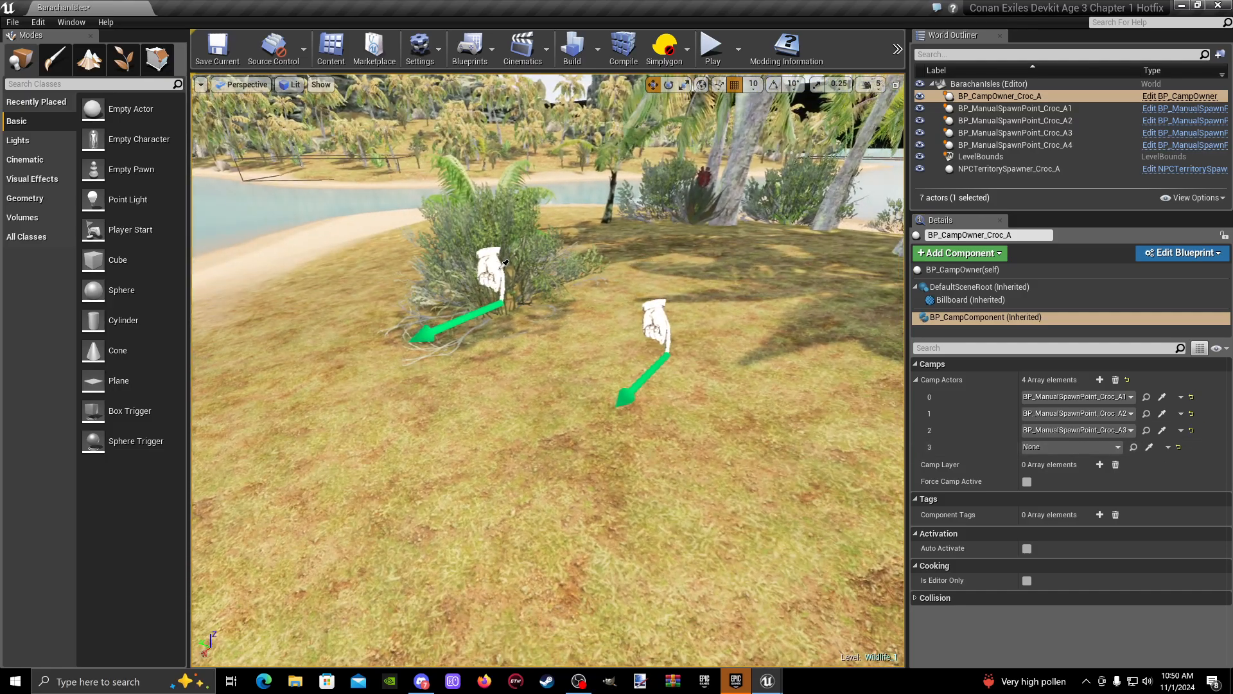
left_click(495, 281)
- Move BP_ManualSpawnPoint_Croc_A4 away from the row along the Y axis to about Y -312740 cm
right_click_drag(495, 280, 678, 296)
key("s")
key("a")
key("w")
key("s")
right_click_drag(774, 353, 768, 352)
key("a")
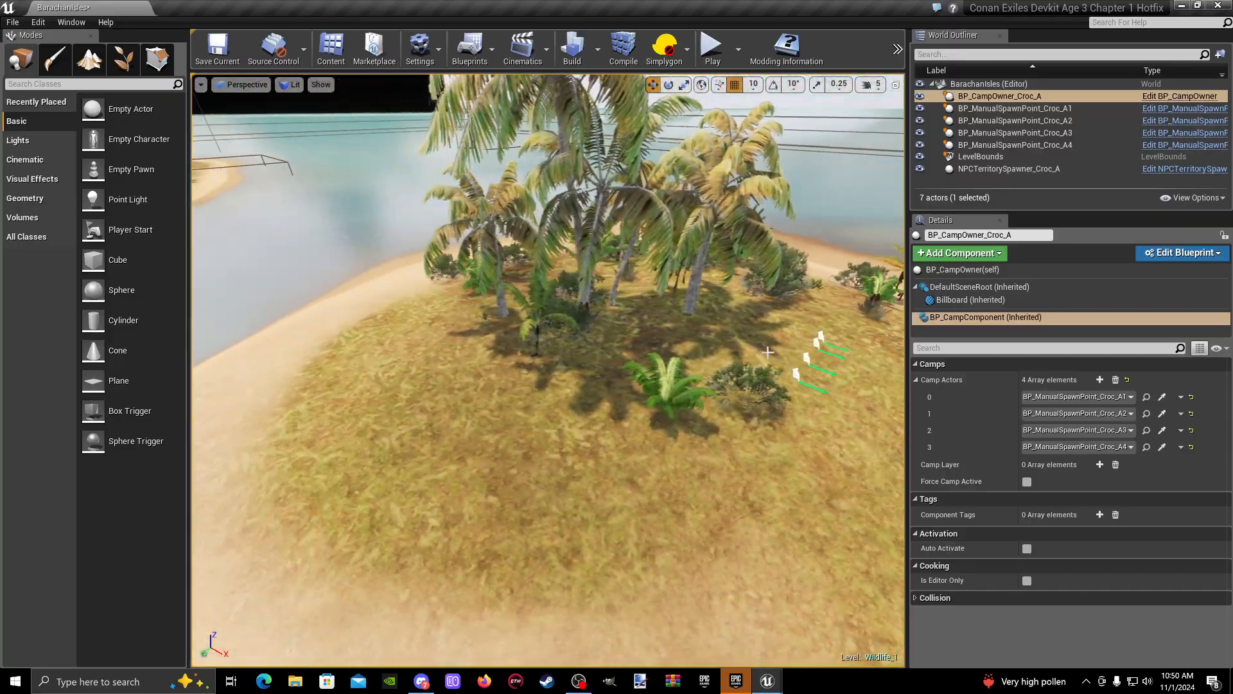
left_click(803, 388)
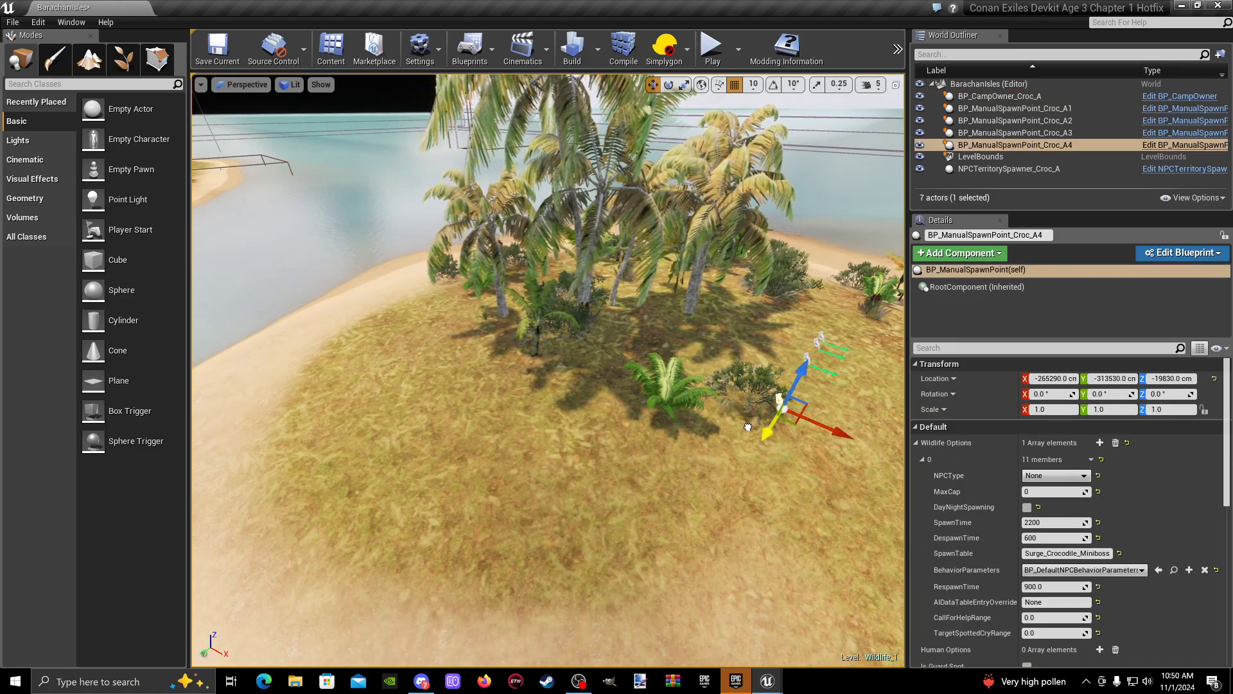
left_click_drag(748, 428, 655, 553)
key("d")
right_click_drag(659, 514, 559, 533)
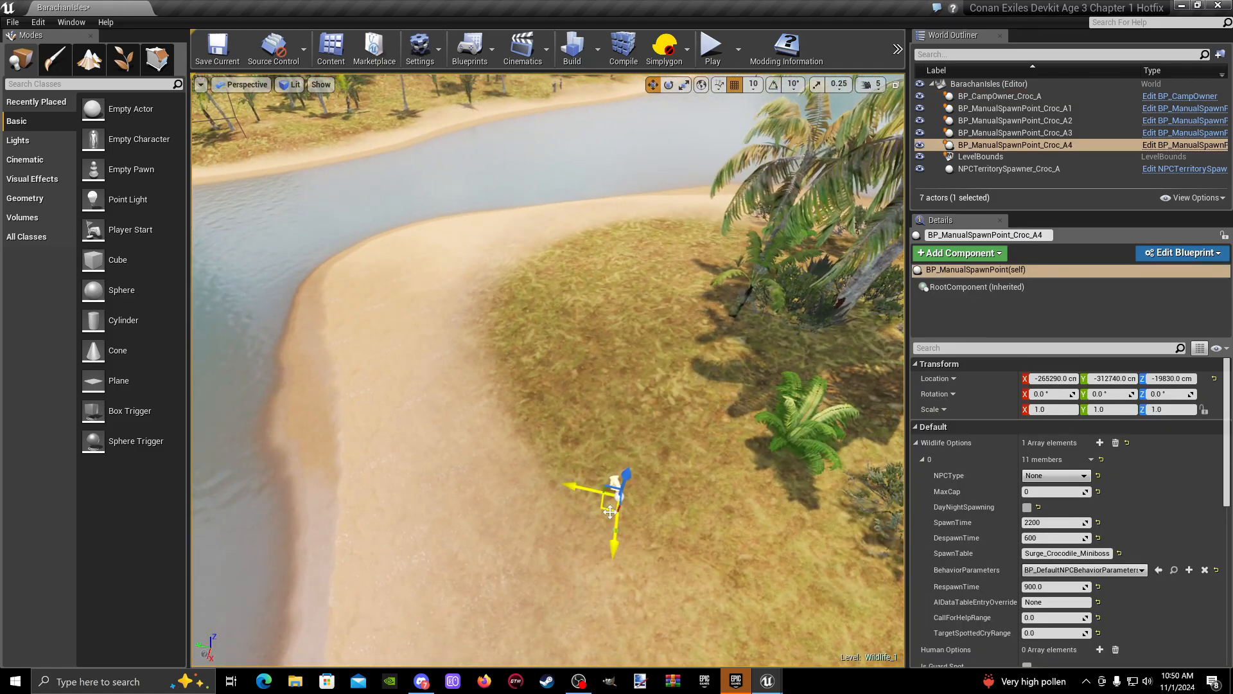
- Reposition BP_ManualSpawnPoint_Croc_A4 over the sandy shore at about X -266740 cm, Y -311350 cm
left_click_drag(613, 540, 640, 187)
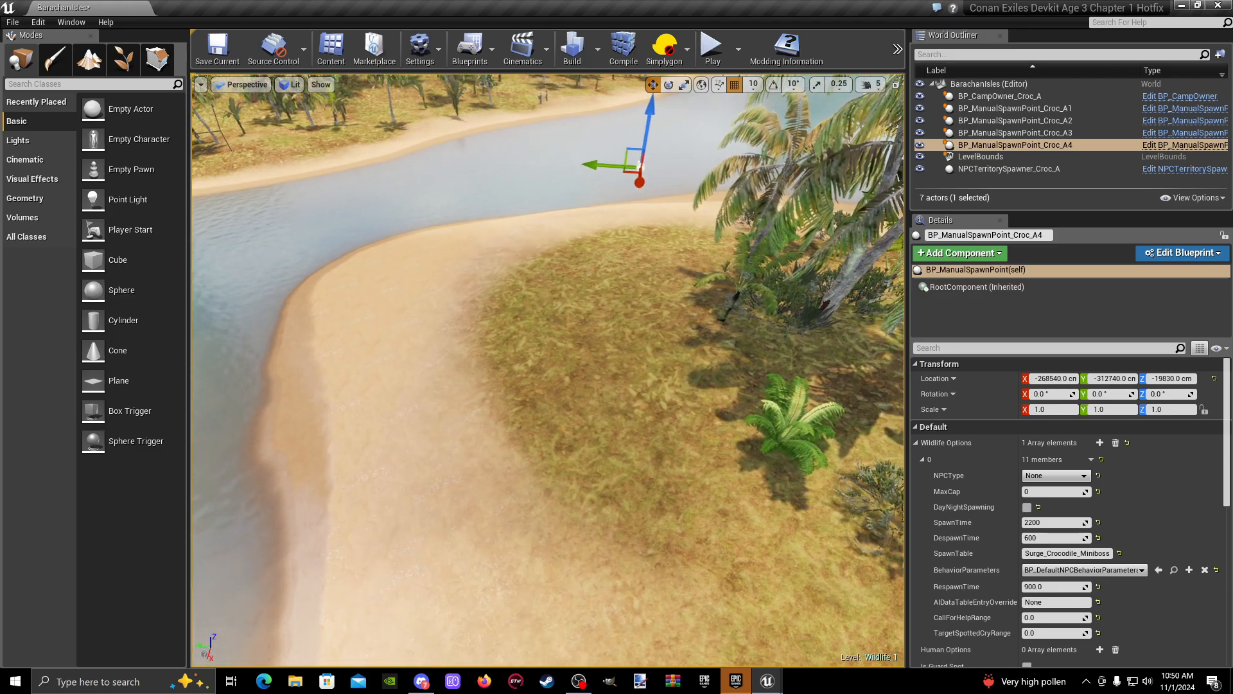
key("w")
right_click_drag(640, 186, 867, 170)
key("a")
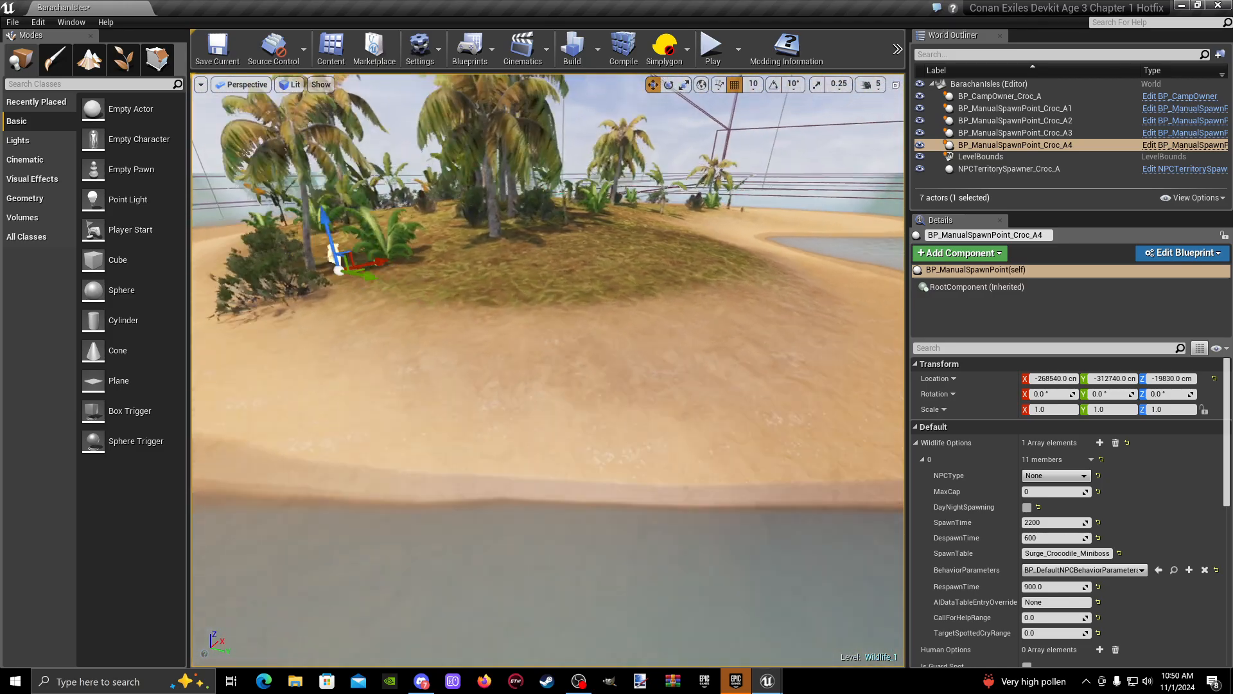
key("d")
mouse_move(477, 147)
right_mouse_down()
mouse_move(466, 149)
mouse_move(477, 147)
right_mouse_up()
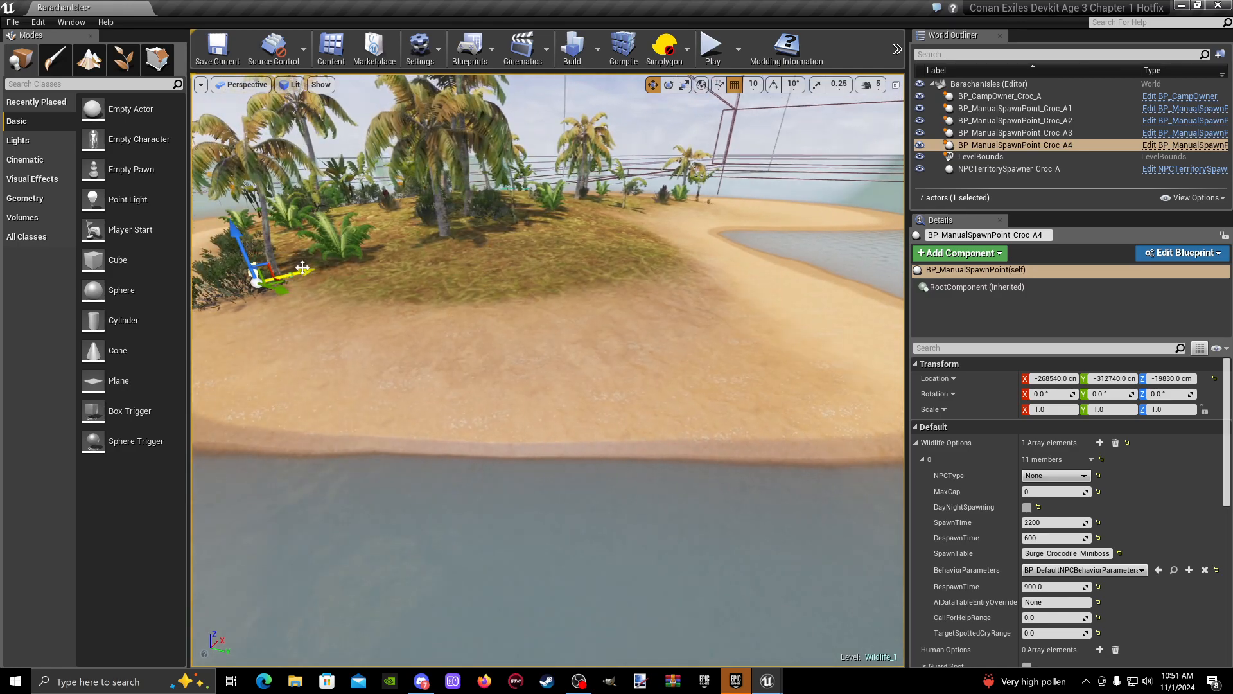
left_click_drag(528, 271, 819, 315)
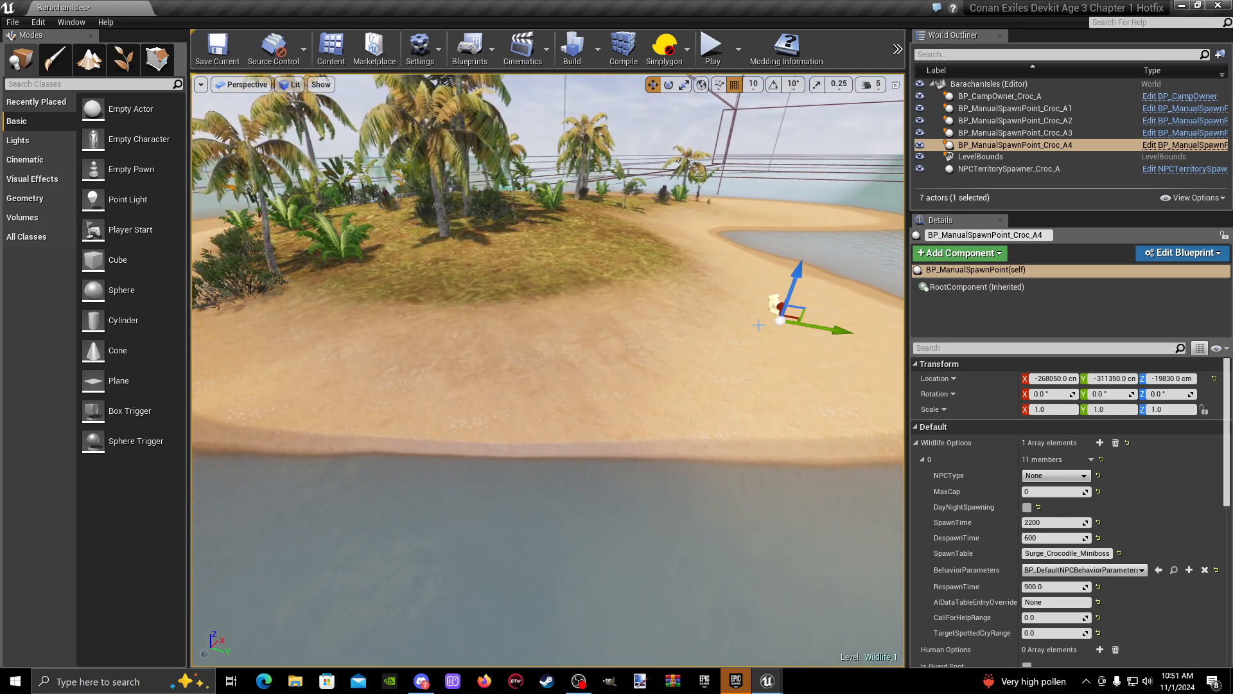
key("d")
right_click_drag(819, 315, 506, 288)
key("a")
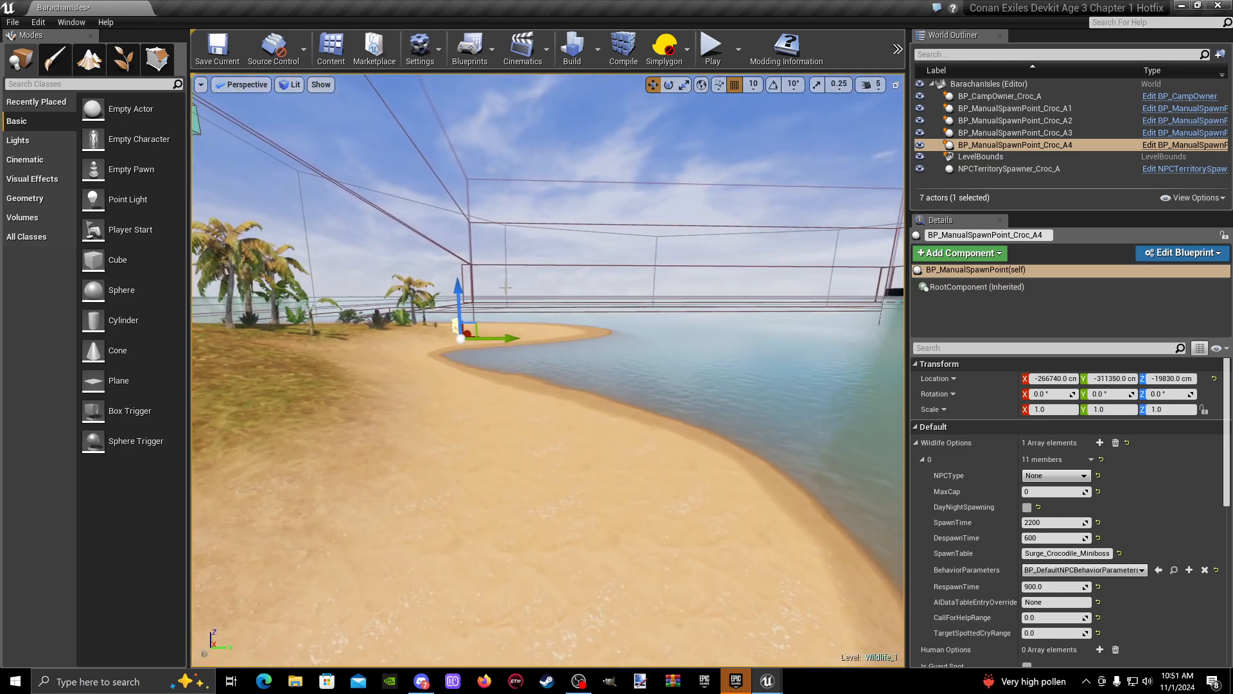
- Lower BP_ManualSpawnPoint_Croc_A4 to Z -20230 cm and shift it toward the water to Y -310840 cm
left_click_drag(459, 294, 464, 416)
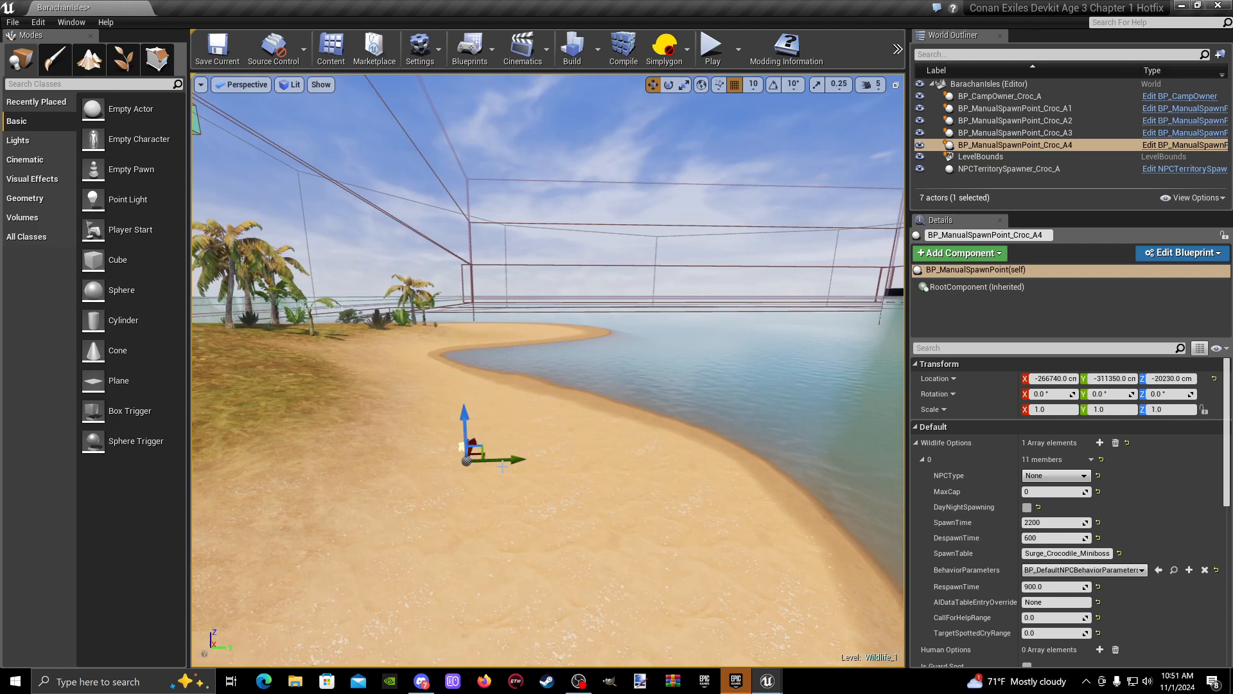
left_click_drag(509, 460, 661, 456)
right_click_drag(661, 456, 639, 475)
key("w")
key("d")
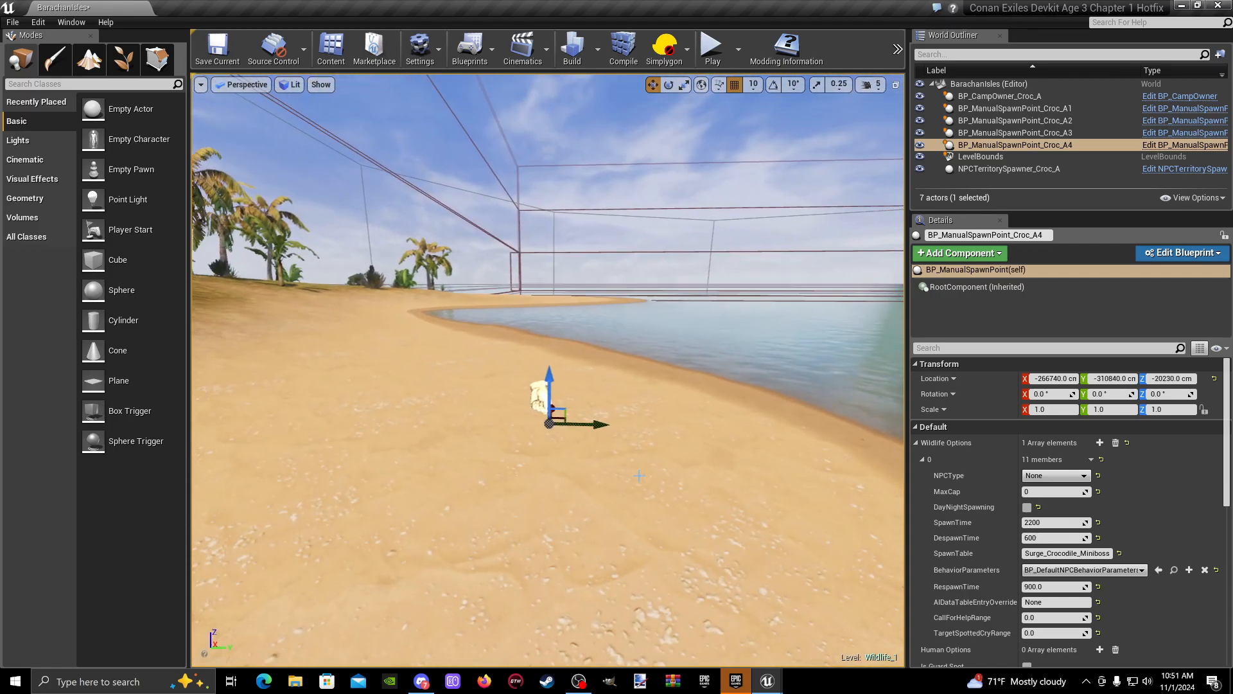
- Adjust the height of BP_ManualSpawnPoint_Croc_A4 to Z -20160 cm so it sits just above the sand, checking from several sides
left_click_drag(552, 378, 548, 338)
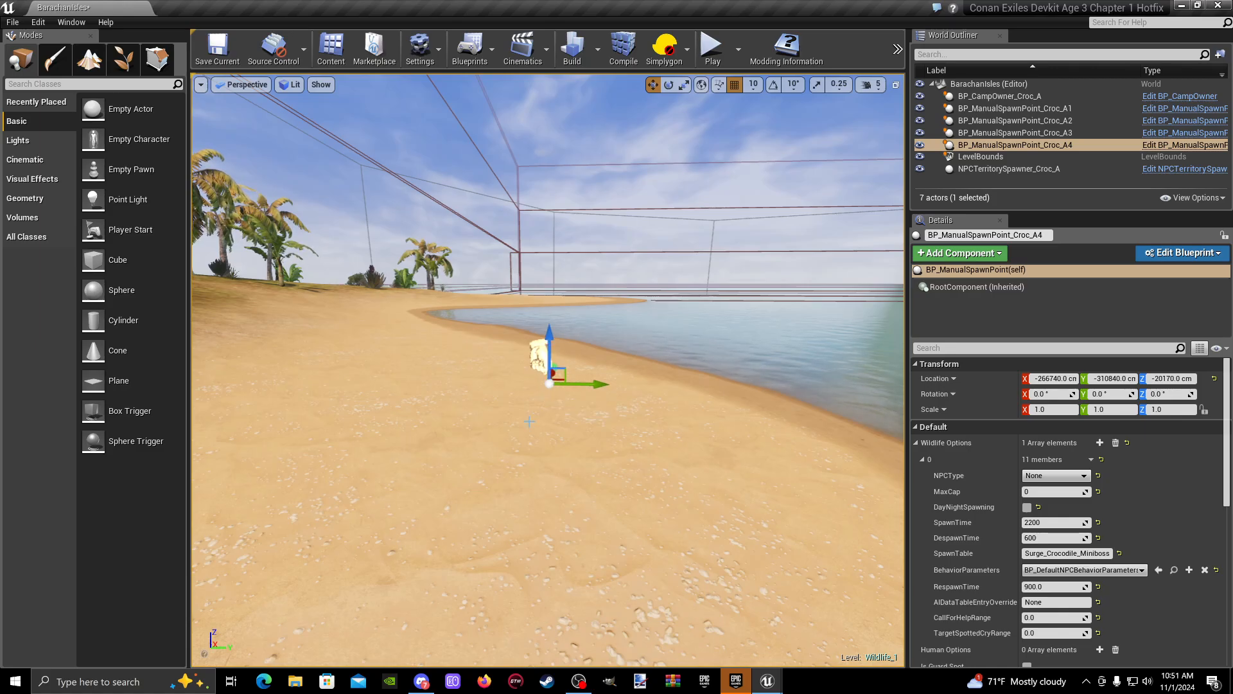
key("d")
right_click_drag(529, 422, 282, 418)
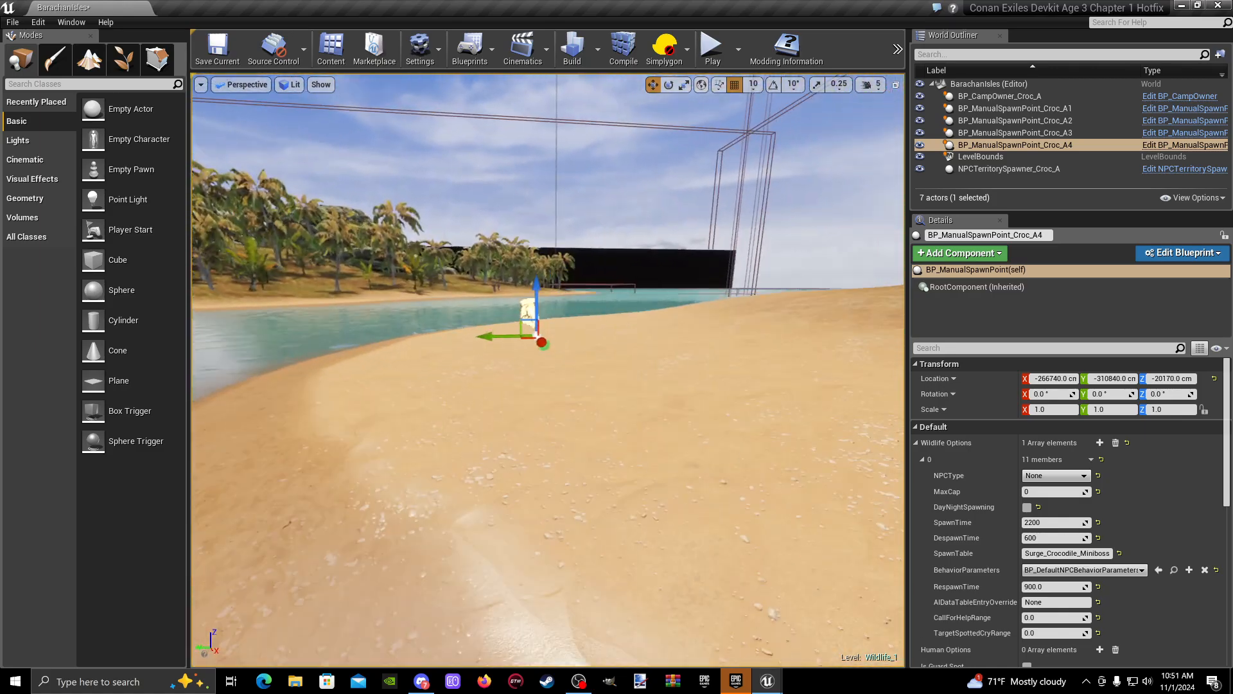
key("w")
right_click_drag(515, 354, 485, 331)
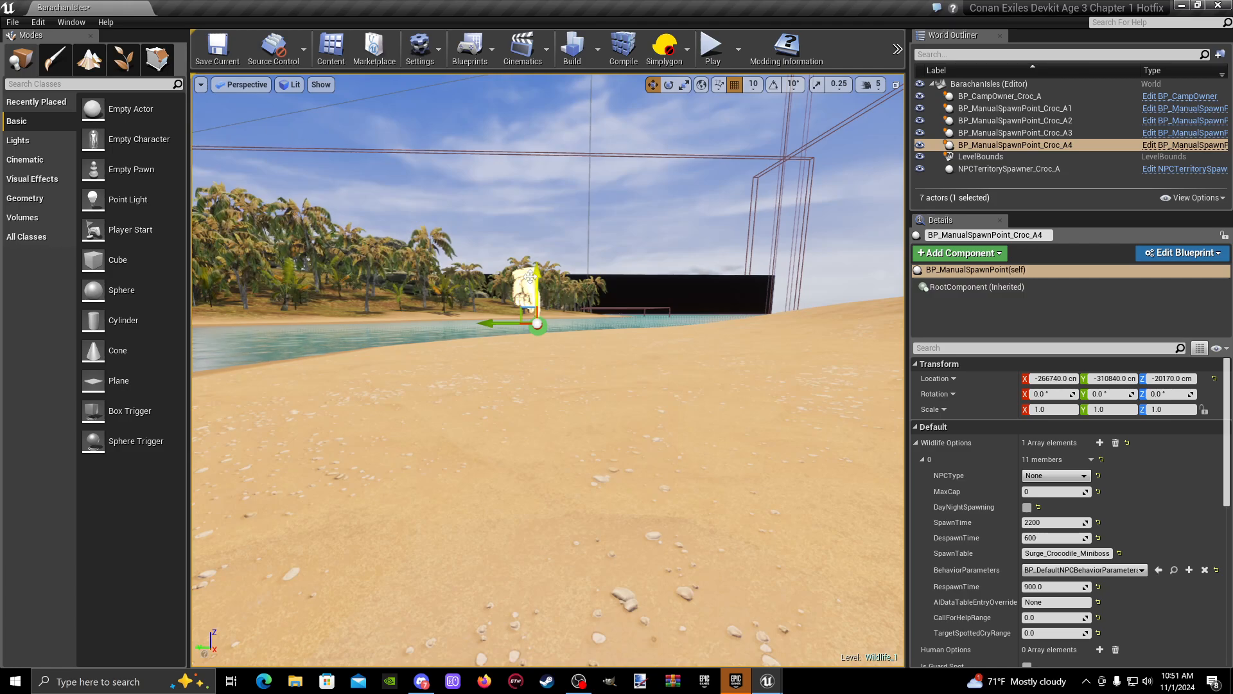
left_click_drag(551, 387, 535, 333)
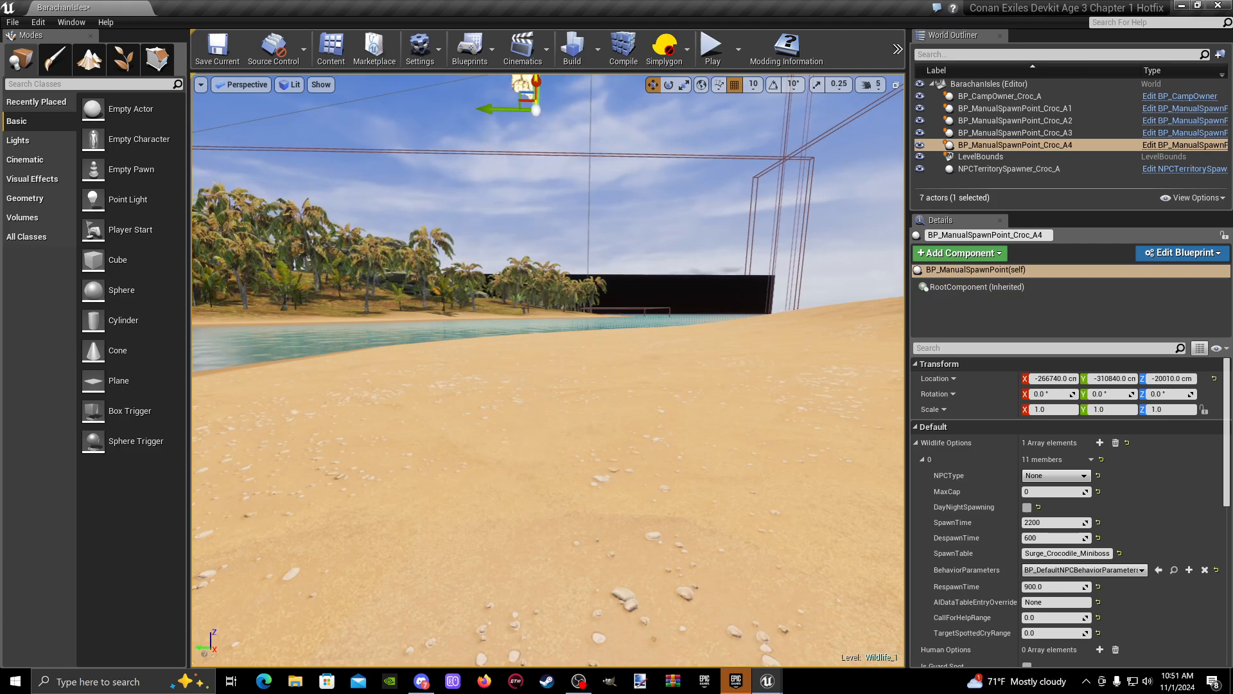
right_click_drag(536, 154, 537, 90)
right_click_drag(554, 333, 556, 379)
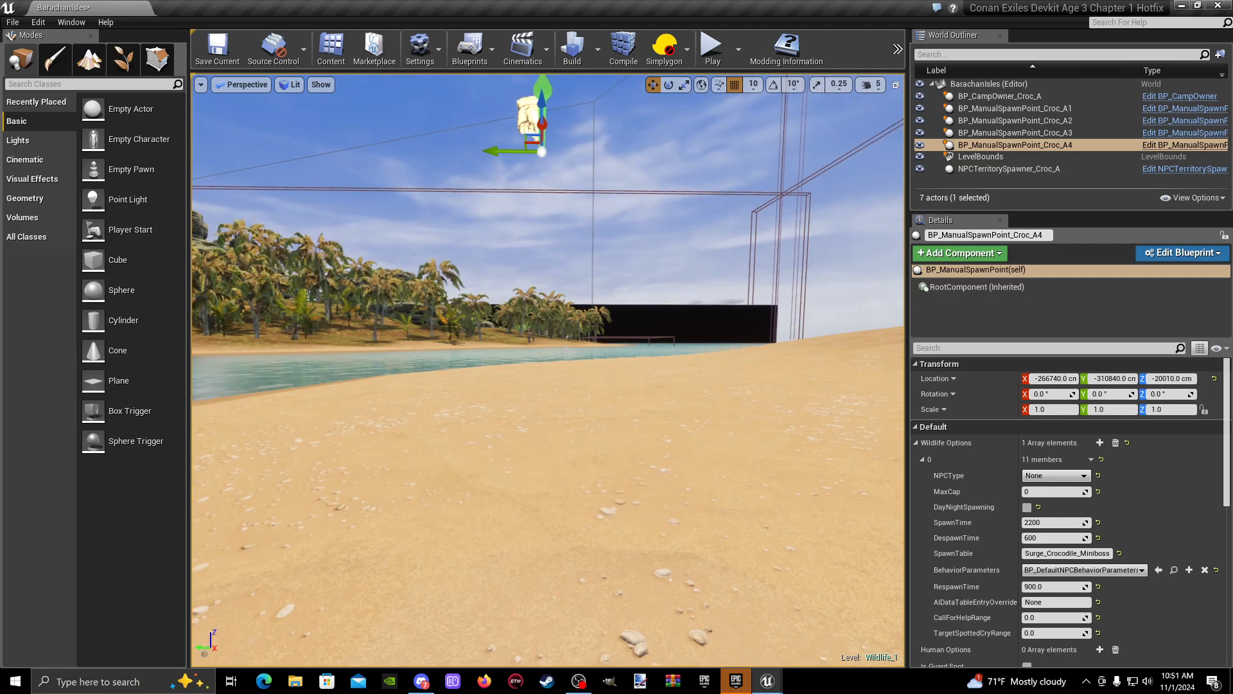
right_click_drag(551, 83, 508, 99)
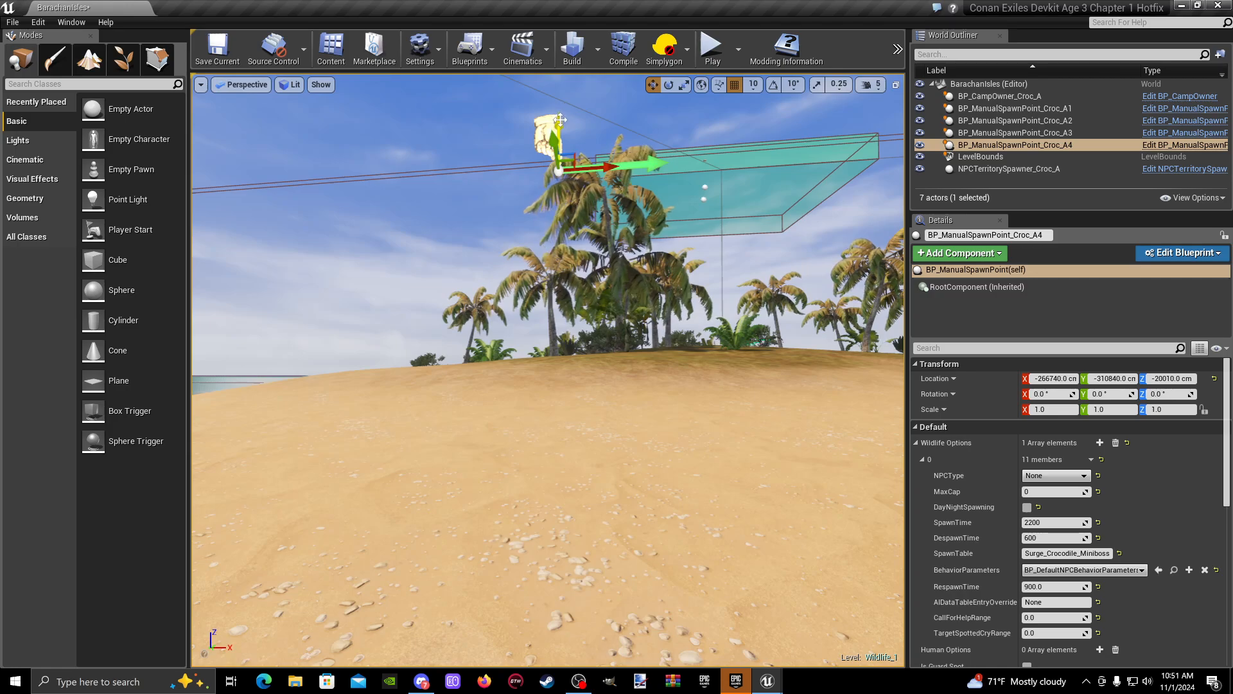
left_click_drag(569, 307, 600, 427)
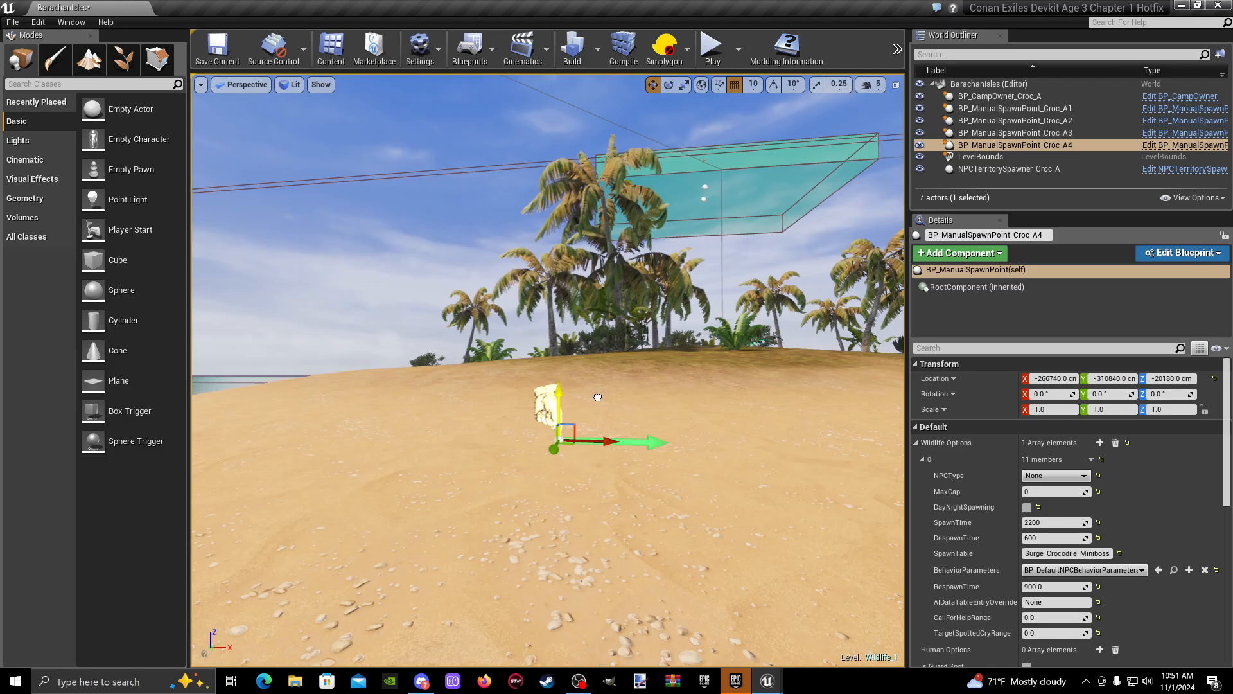
mouse_move(598, 398)
right_mouse_down()
mouse_move(607, 417)
mouse_move(575, 414)
mouse_move(606, 408)
right_mouse_up()
left_click_drag(539, 321, 539, 300)
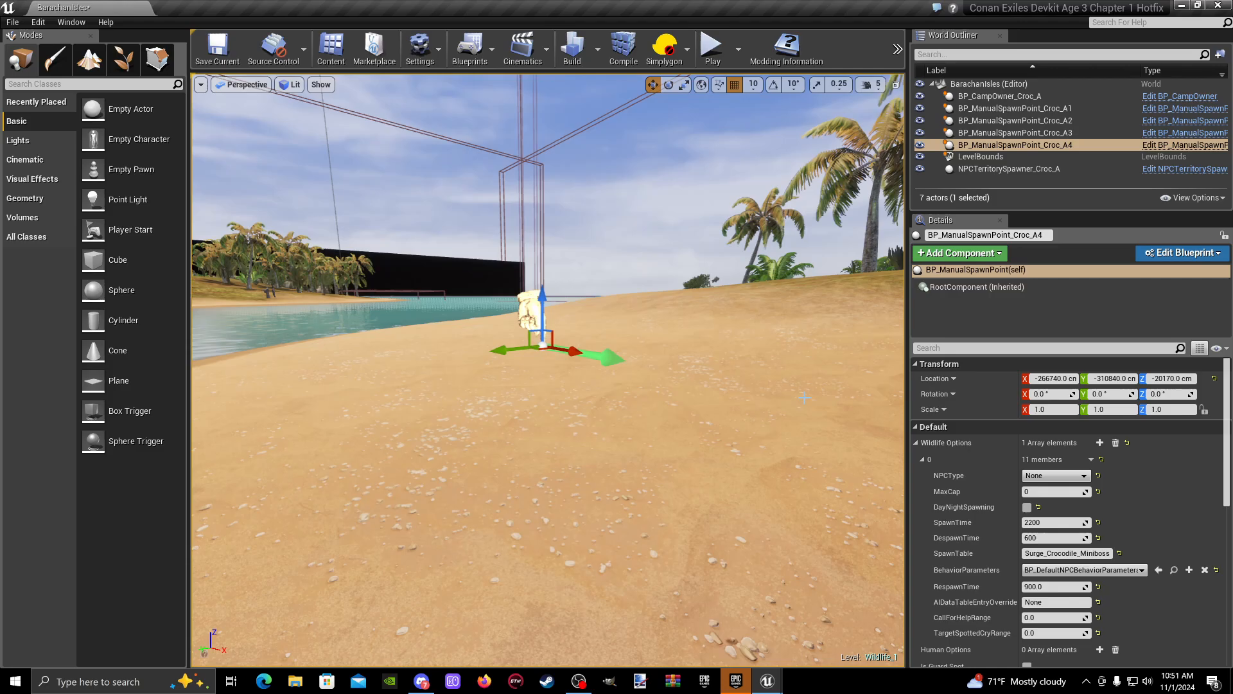
right_click_drag(539, 581, 598, 580)
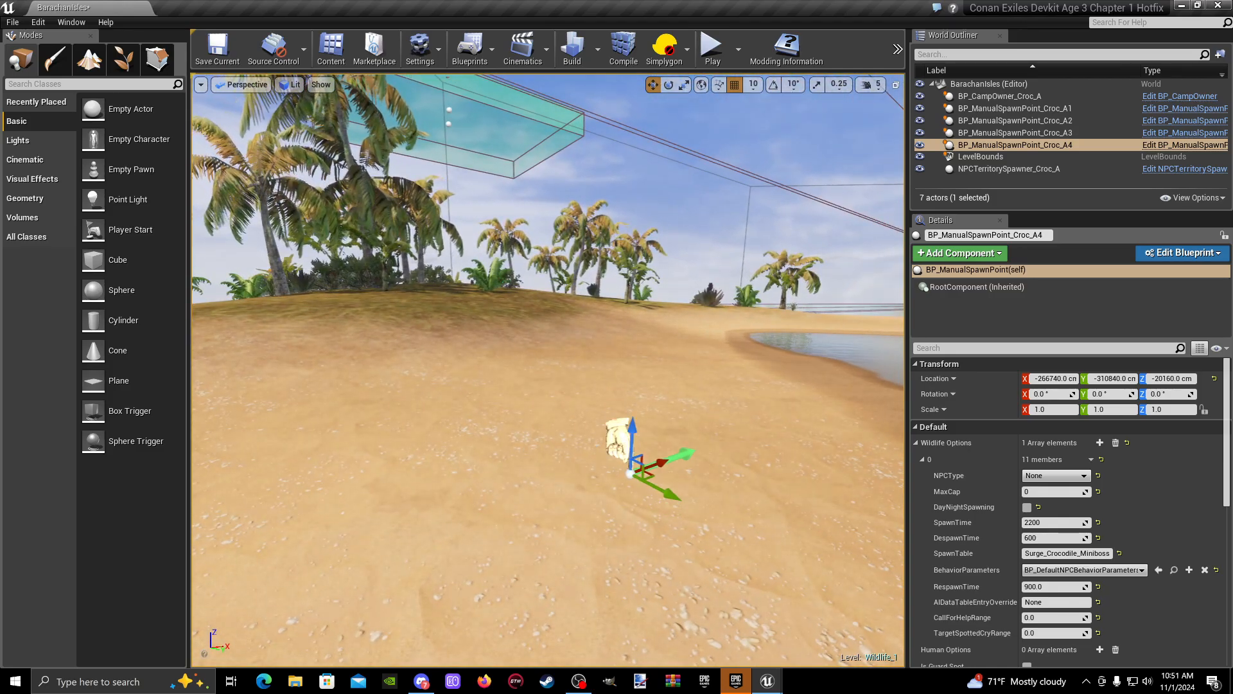
mouse_move(632, 437)
right_mouse_down()
mouse_move(657, 443)
mouse_move(623, 417)
right_mouse_up()
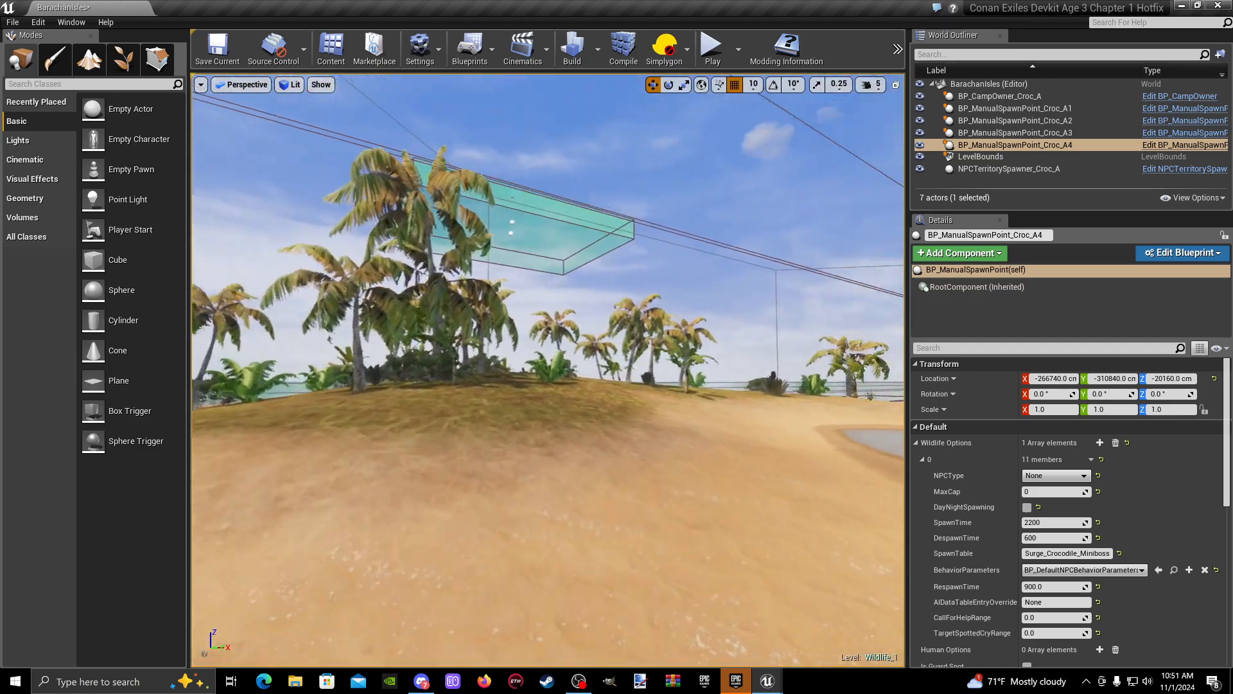
mouse_move(518, 367)
right_mouse_down()
mouse_move(530, 367)
mouse_move(523, 385)
mouse_move(518, 366)
right_mouse_up()
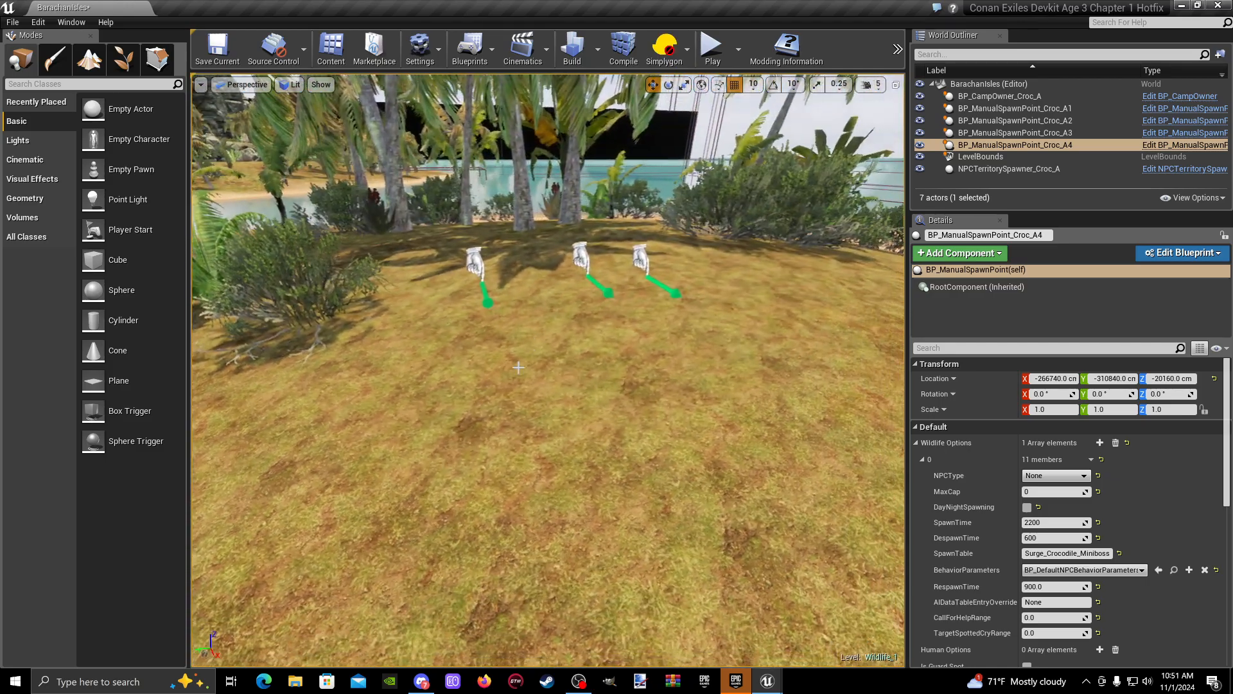
- Move BP_ManualSpawnPoint_Croc_A1 from the grassy row onto the sandy shore at about Y -317050 cm, Z -20170 cm
left_click(641, 258)
mouse_move(461, 292)
right_mouse_down()
mouse_move(508, 315)
mouse_move(461, 292)
right_mouse_up()
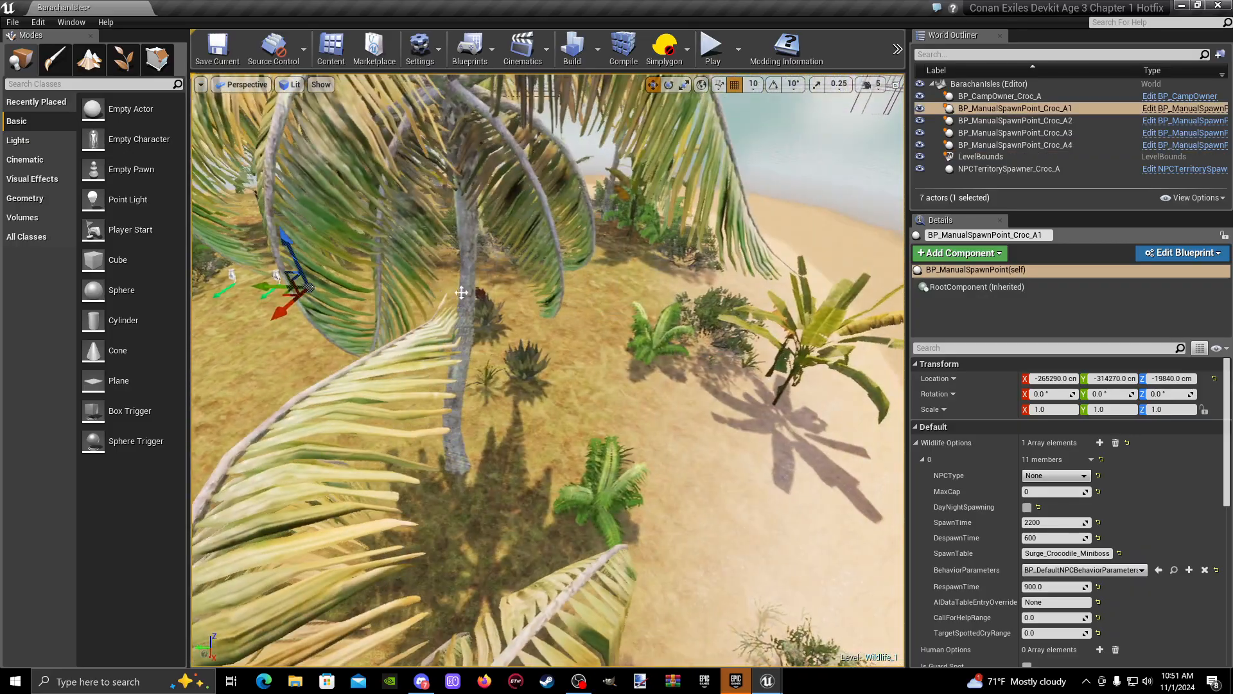
left_click_drag(262, 286, 893, 282)
right_click_drag(861, 289, 892, 289)
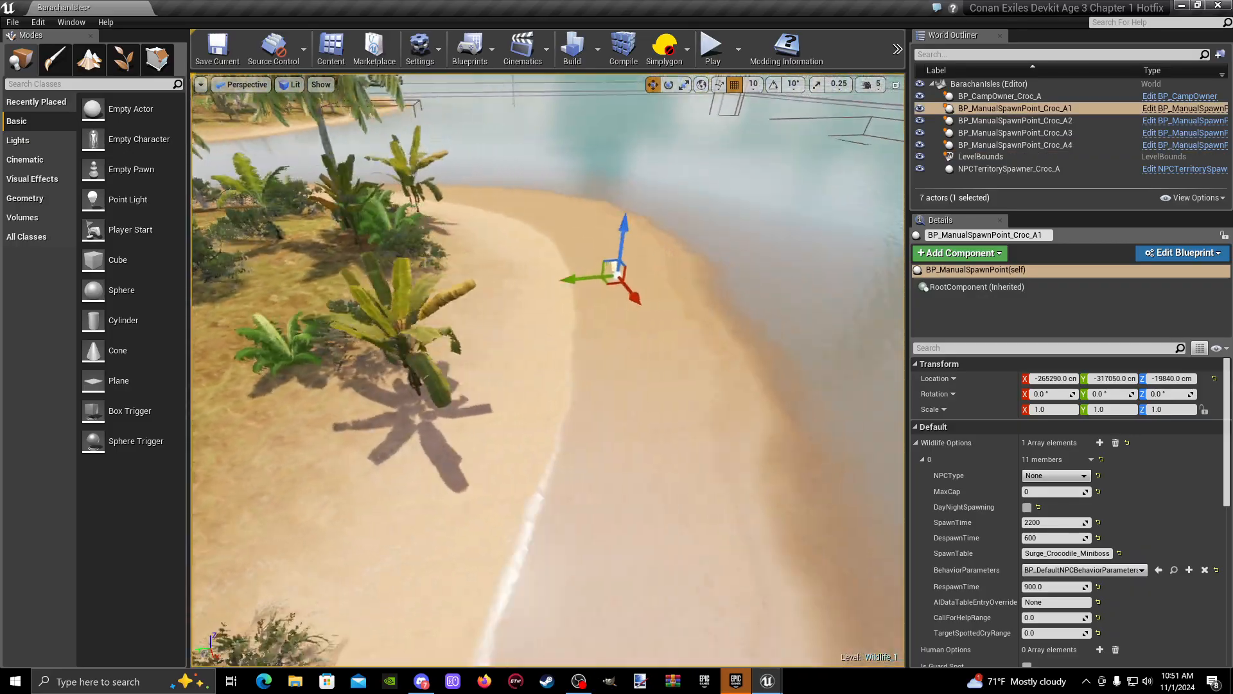
mouse_move(744, 240)
right_mouse_down()
mouse_move(681, 199)
mouse_move(744, 239)
right_mouse_up()
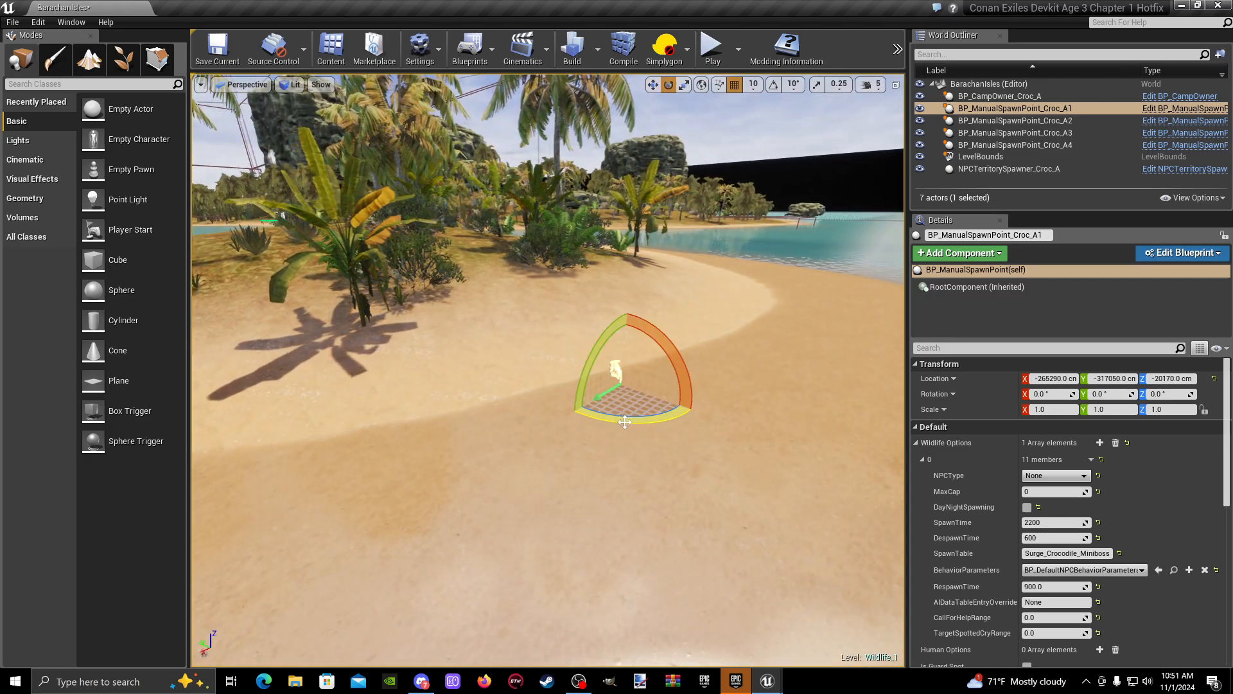
- Rotate BP_ManualSpawnPoint_Croc_A1 about -95.5° around Z and shift it along the beach to Y -317370 cm
mouse_move(609, 428)
right_mouse_down()
mouse_move(578, 449)
mouse_move(609, 428)
right_mouse_up()
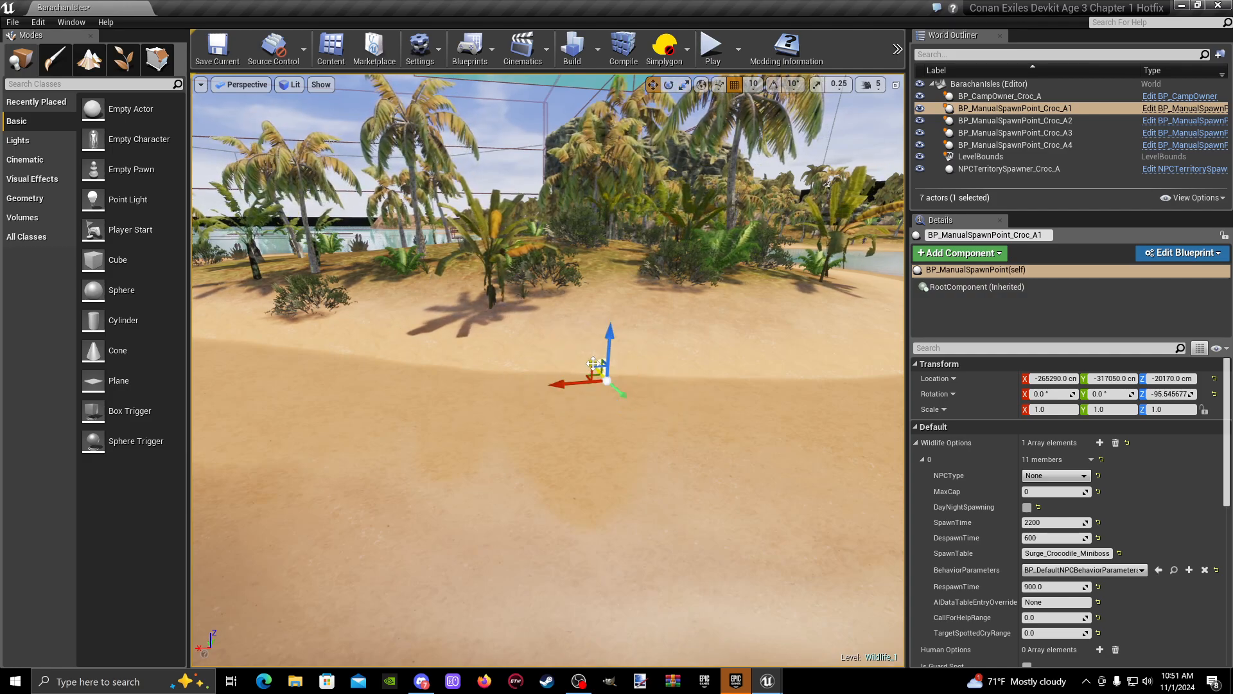
key("w")
right_click_drag(643, 408, 787, 476)
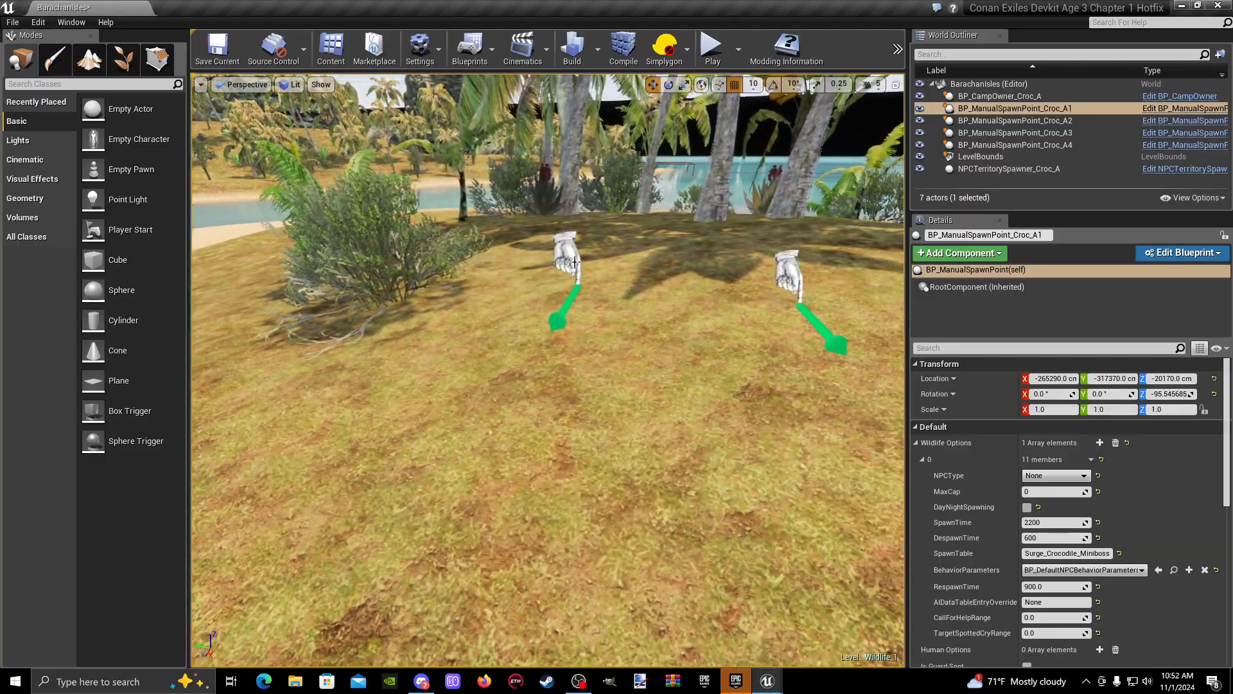
- Move BP_ManualSpawnPoint_Croc_A3 across the island to the far beach at about X -261590 cm, Y -312170 cm
left_click(570, 259)
key("s")
right_click_drag(571, 259, 533, 385)
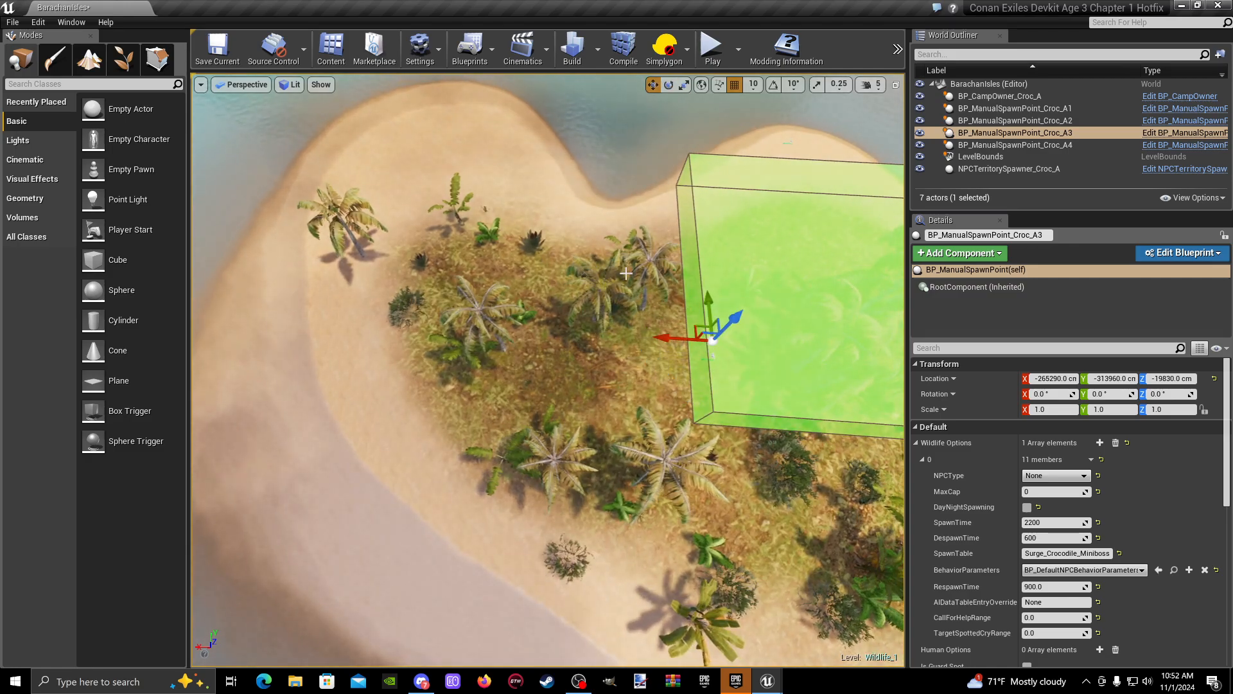
left_click_drag(666, 322, 289, 281)
right_click_drag(289, 282, 199, 249)
key("w")
left_click_drag(593, 271, 795, 277)
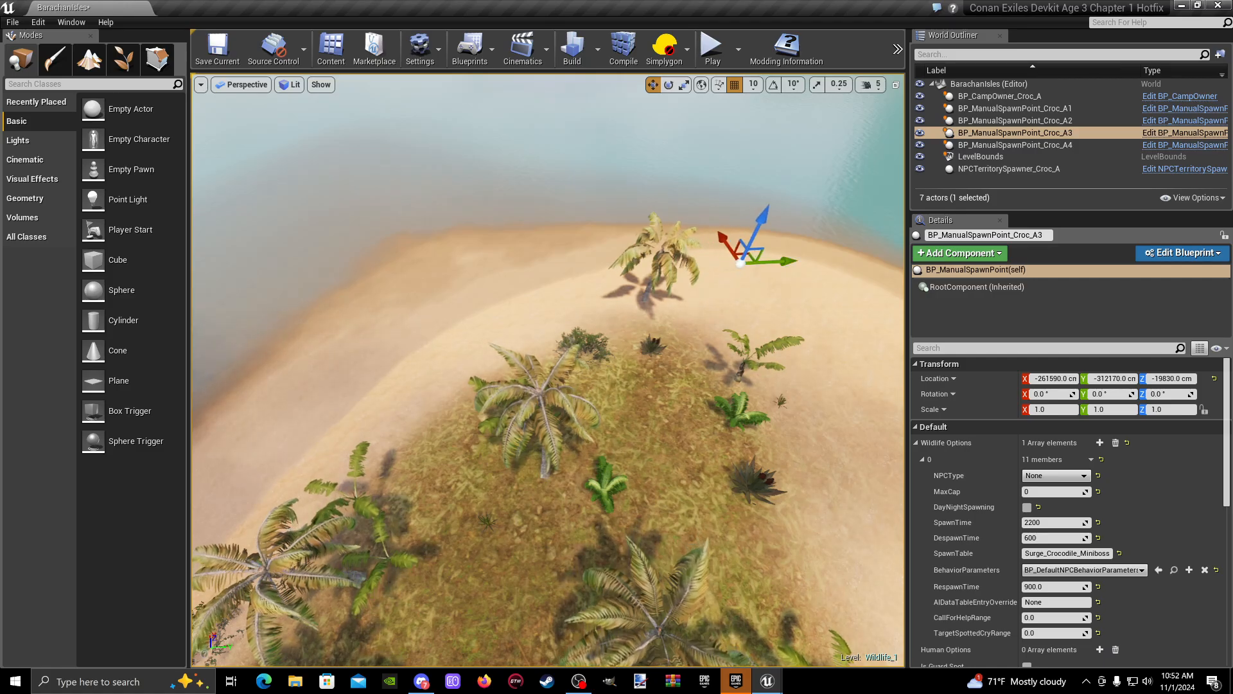
- Lower BP_ManualSpawnPoint_Croc_A3 to Z -20110 cm on the sand and rotate it about 50.7° around Z
right_click_drag(795, 278, 1054, 225)
key("w")
right_click_drag(776, 177, 893, 178)
key("s")
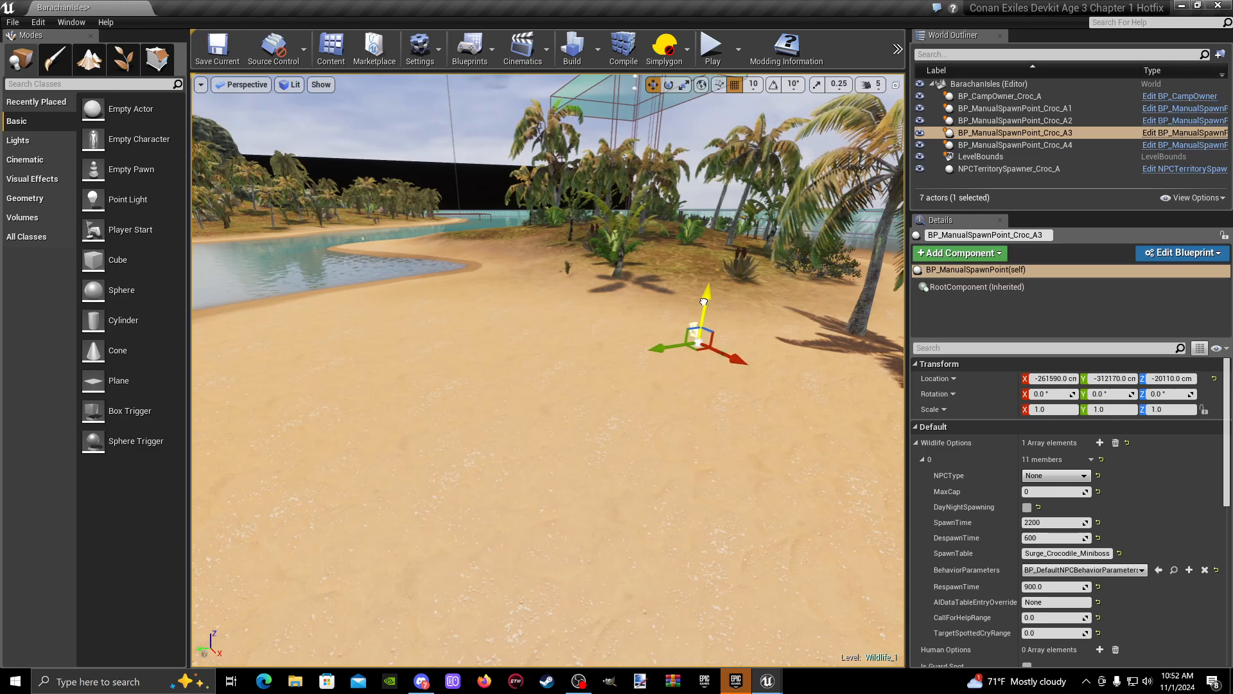
- Move BP_ManualSpawnPoint_Croc_A2 from the grassy area to the shoreline at about X -268910 cm, Y -314150 cm
left_click(631, 447)
key("w")
right_click_drag(631, 447, 675, 426)
left_click(652, 392)
key("s")
key("space")
key("space")
left_click_drag(364, 360, 791, 390)
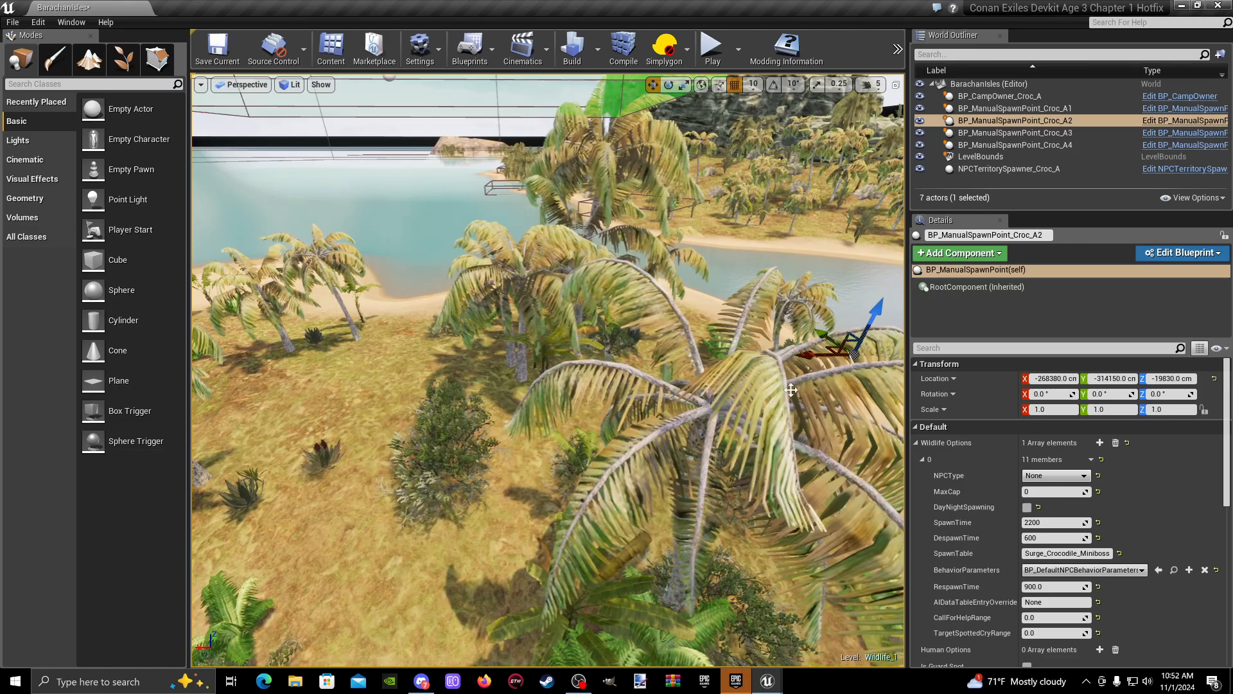
key("d")
right_click_drag(791, 390, 863, 327)
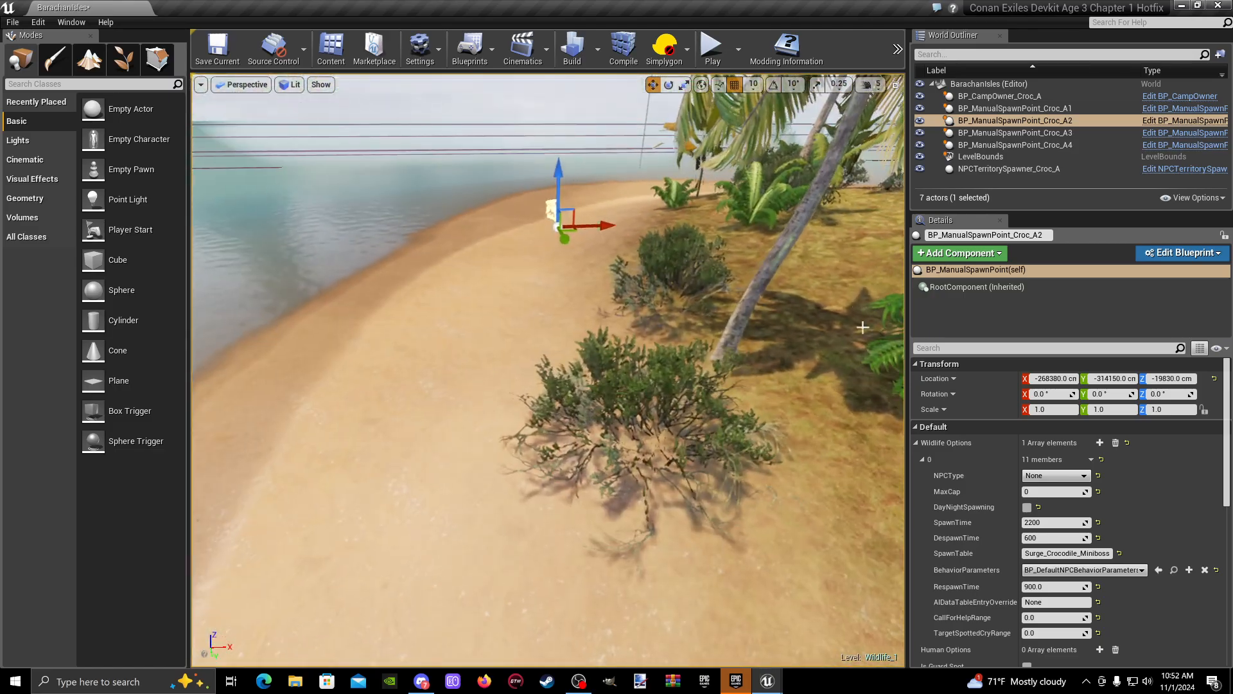
left_click_drag(599, 223, 352, 203)
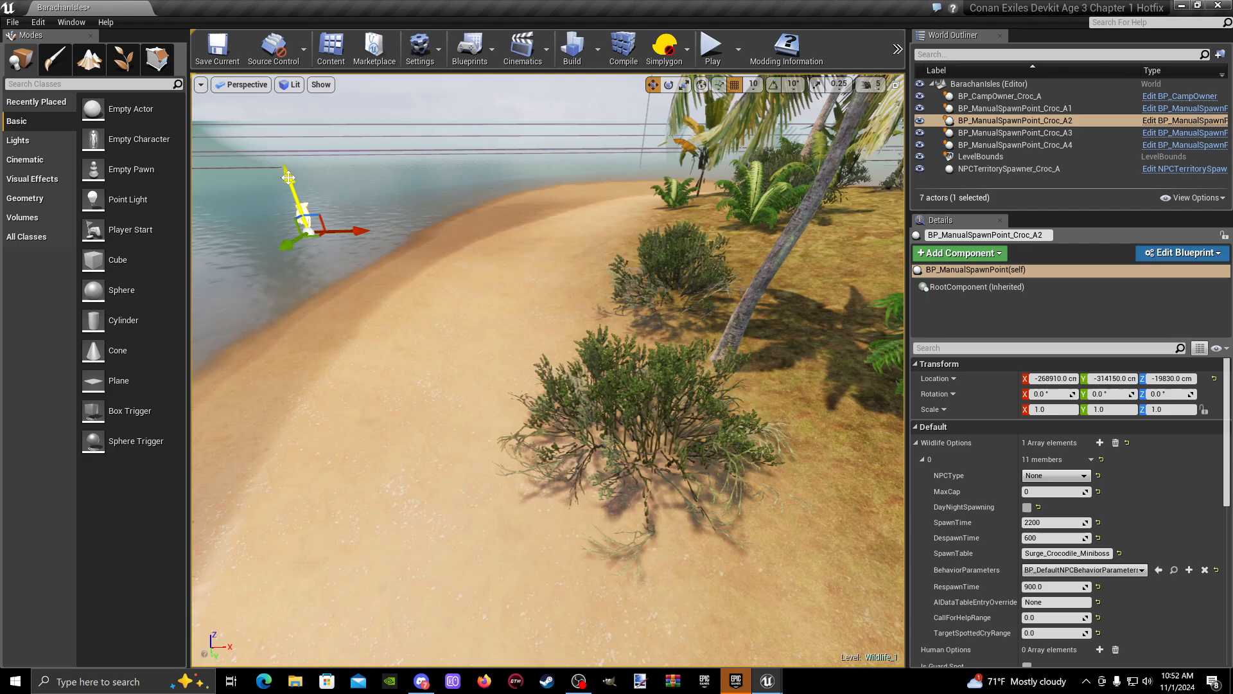
- Lower BP_ManualSpawnPoint_Croc_A2 to Z -20160 cm on the sand and rotate it about 176.45° around Z
left_click_drag(287, 177, 353, 360)
key("e")
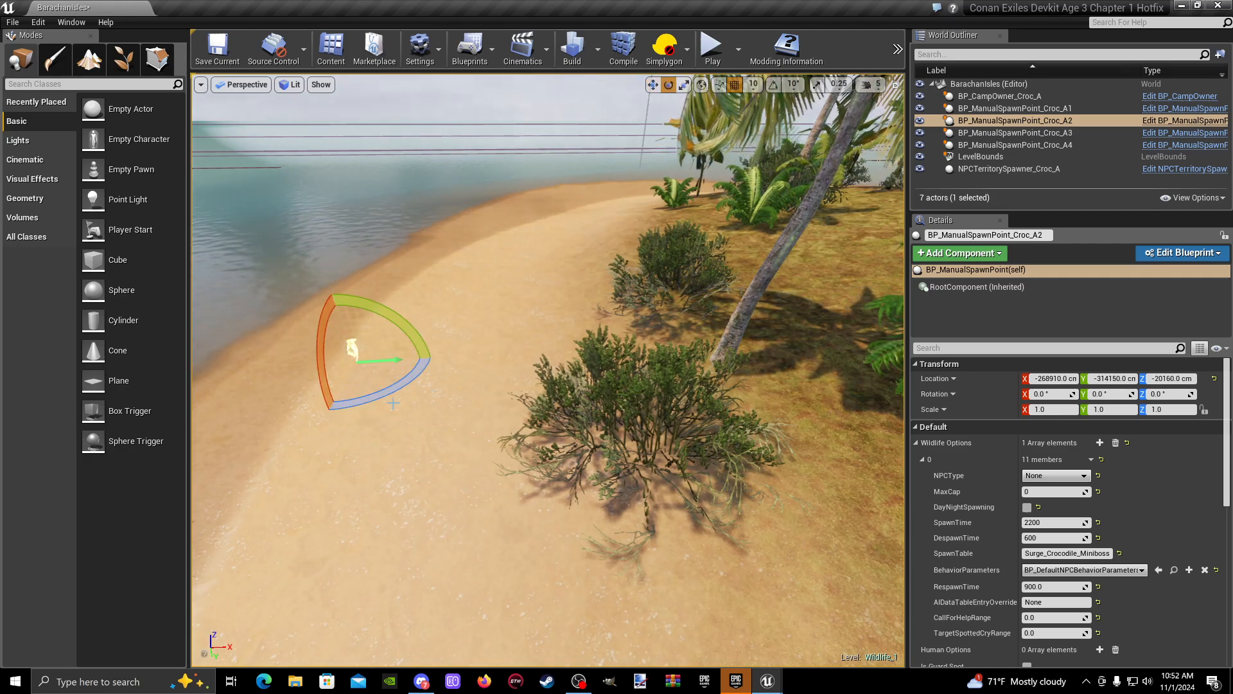
left_click_drag(393, 403, 257, 376)
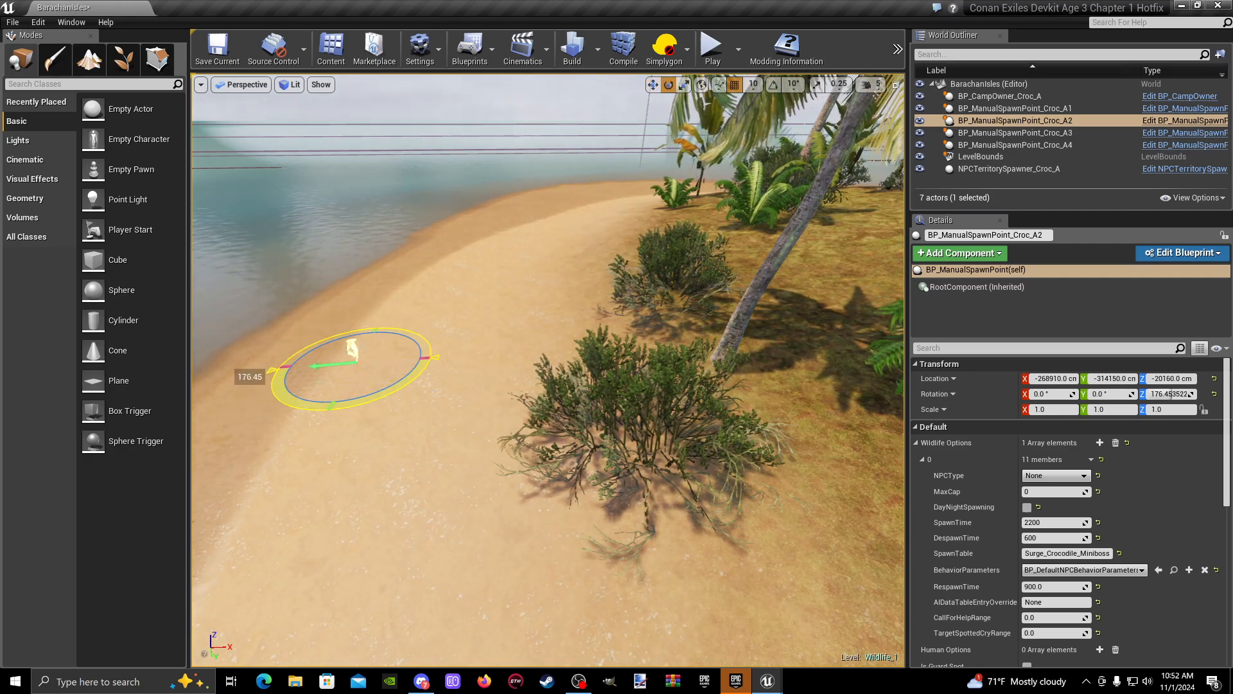
- Start a play session from a spot on the open sandy beach near the spawn points
left_click(357, 476)
right_click_drag(357, 475, 475, 495)
key("w")
mouse_move(549, 580)
right_mouse_down()
mouse_move(633, 569)
mouse_move(549, 580)
right_mouse_up()
key("s")
key("w")
right_click(549, 580)
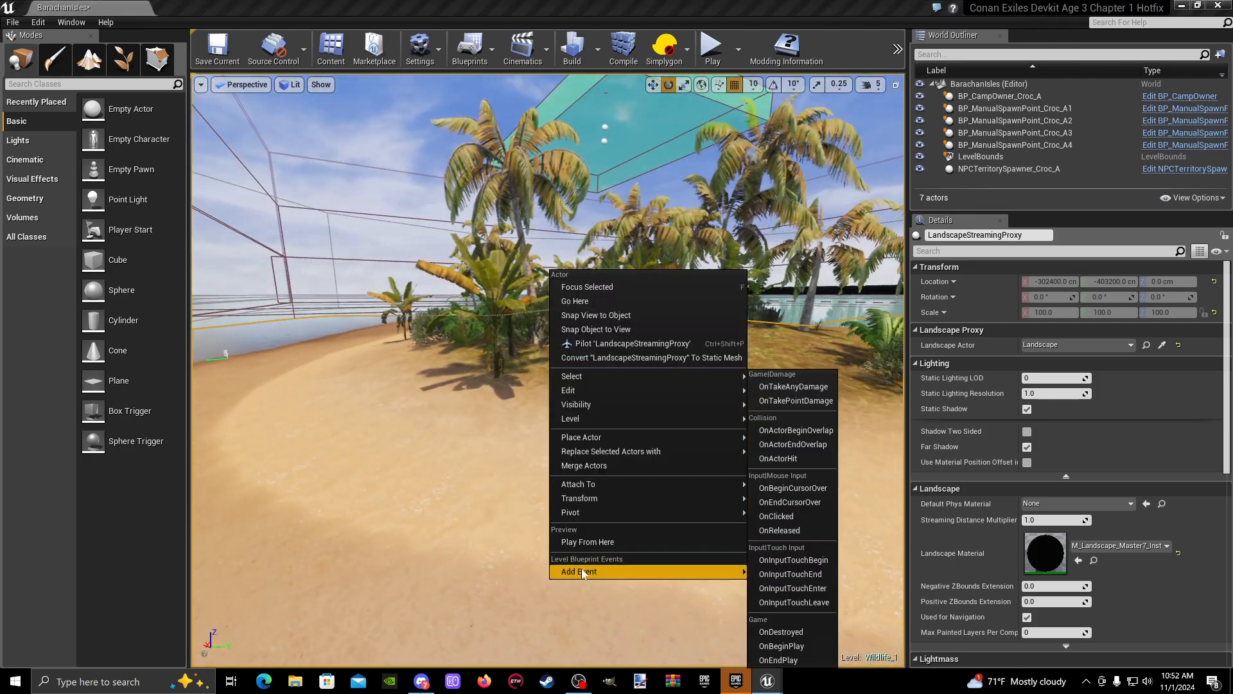
left_click(601, 547)
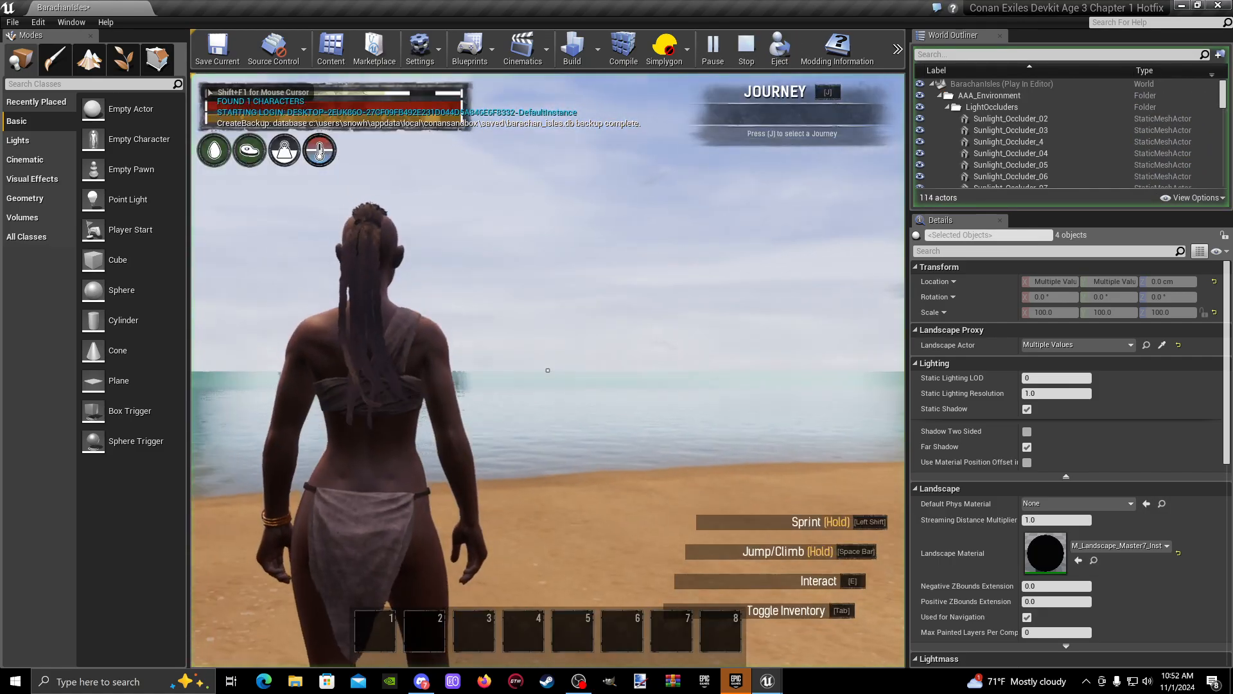
- Run along the outer beach in the play session to check the crocodiles at their spawn points
key("w")
key("w")
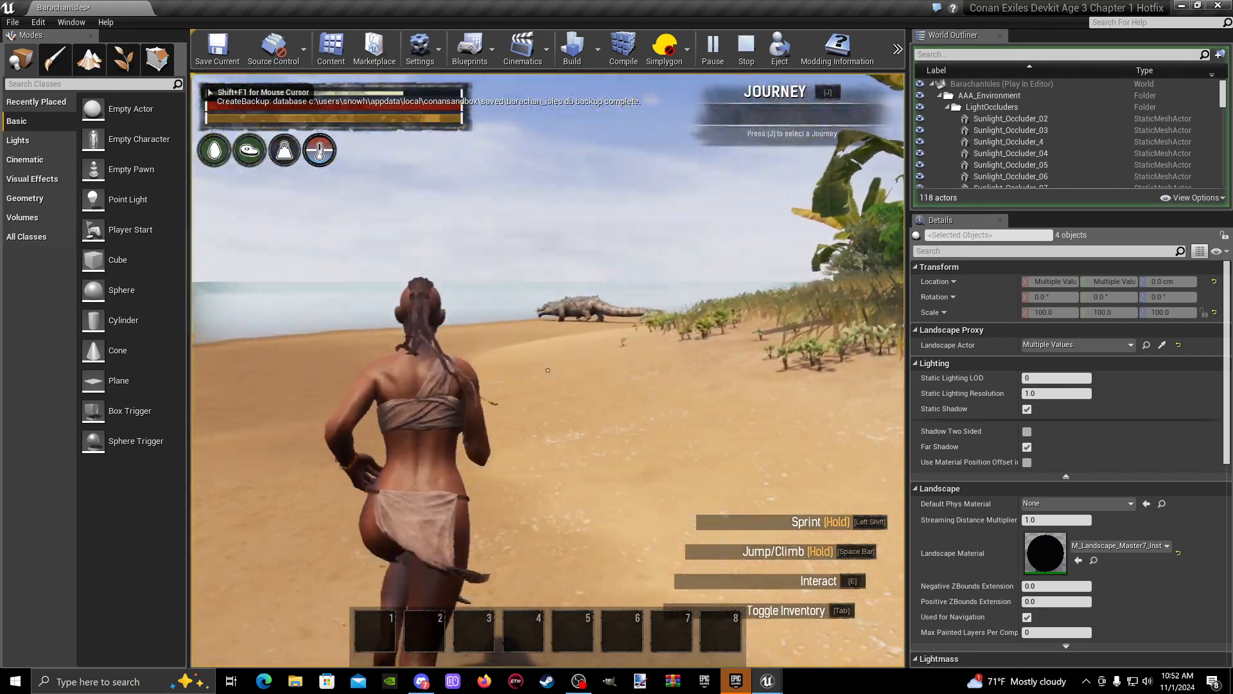
key("w")
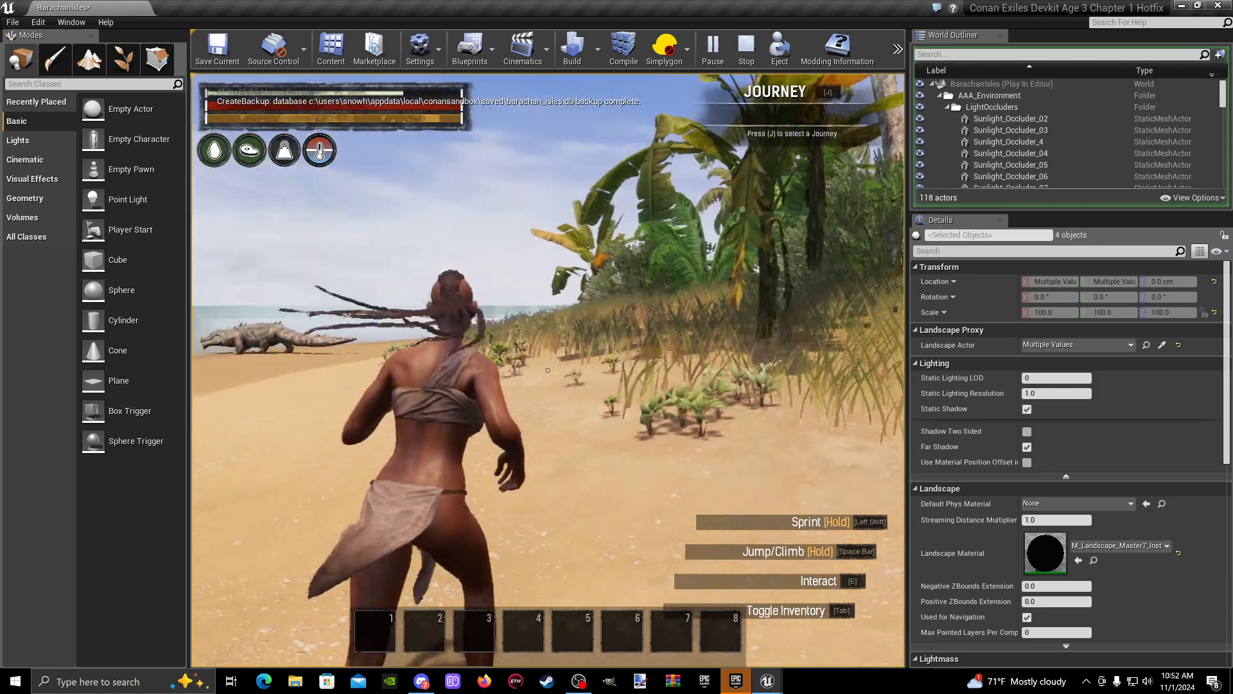
key("shift+w")
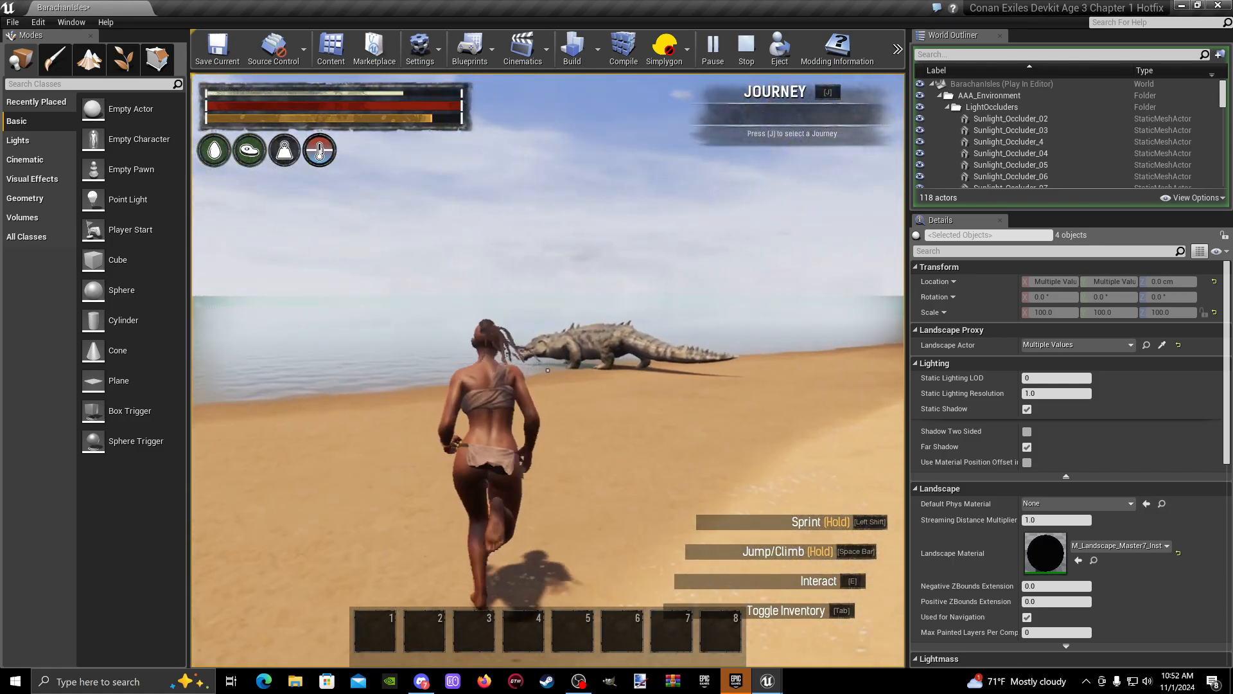
key("shift+w")
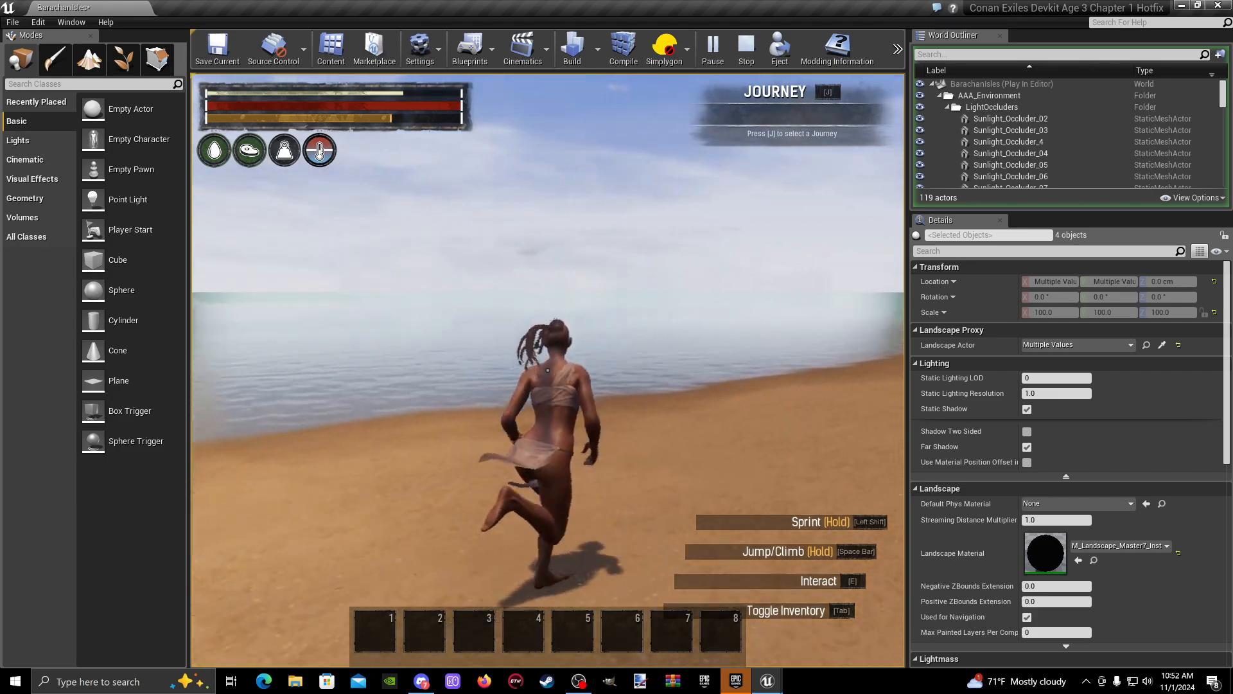
key("shift+w")
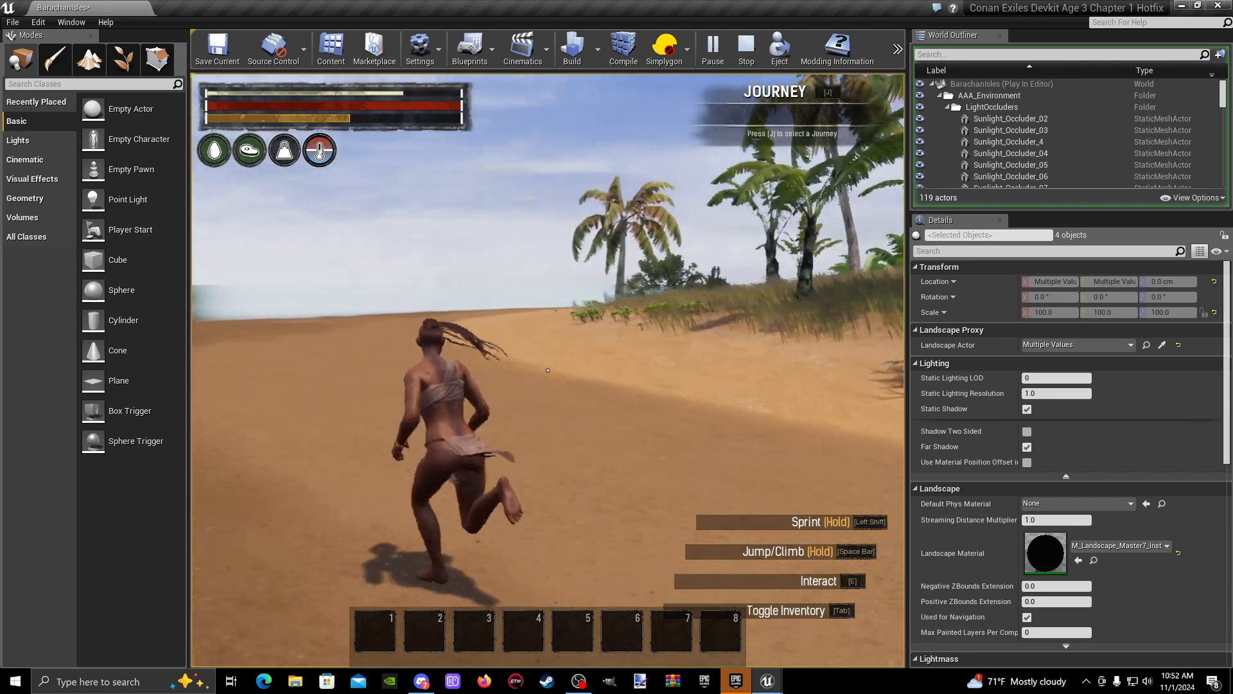
key("shift+w")
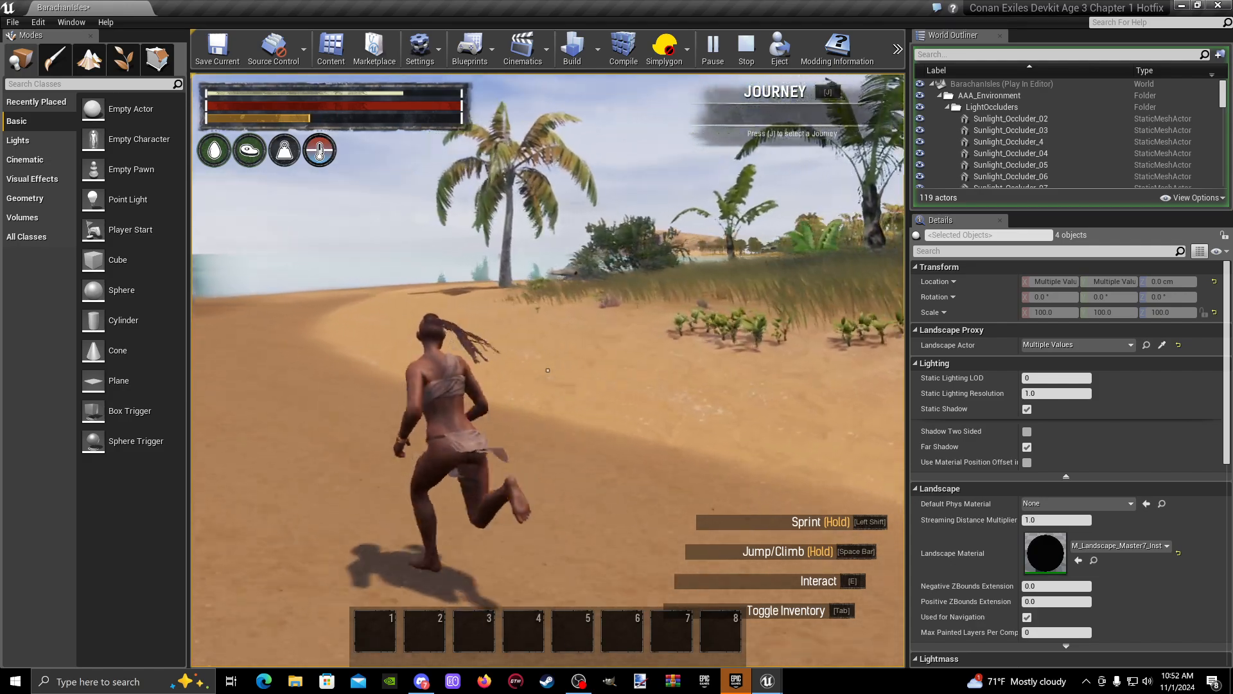
key("shift+w")
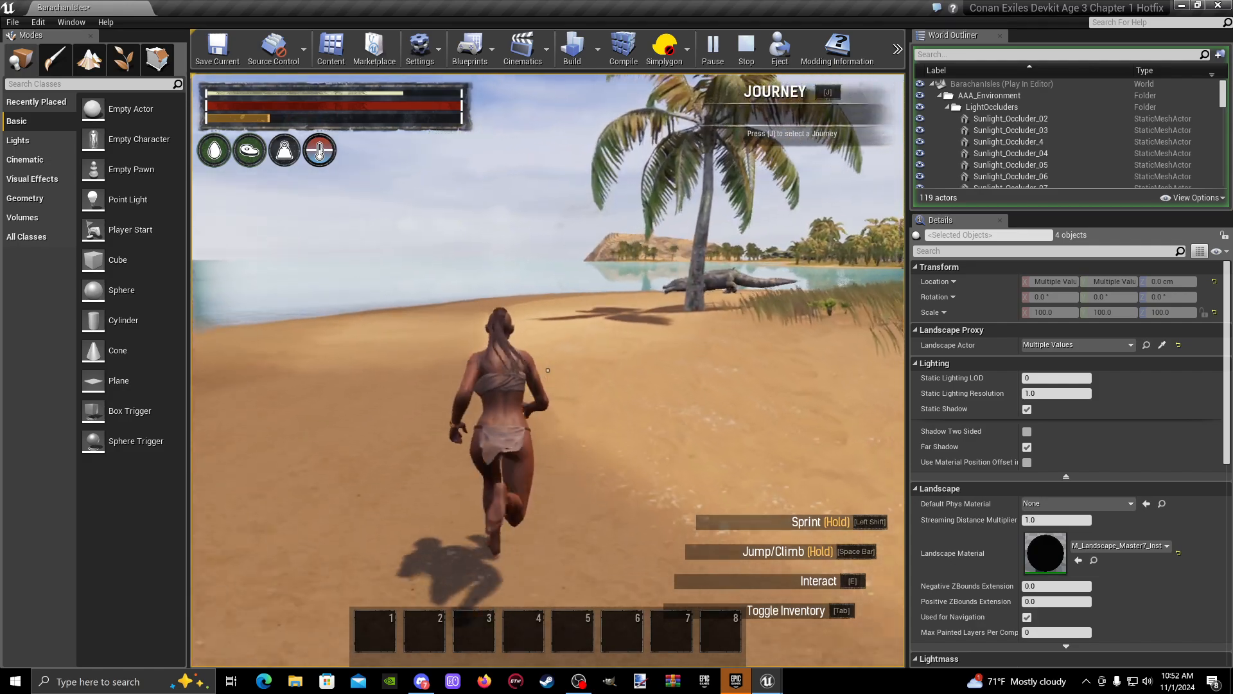
key("shift+w")
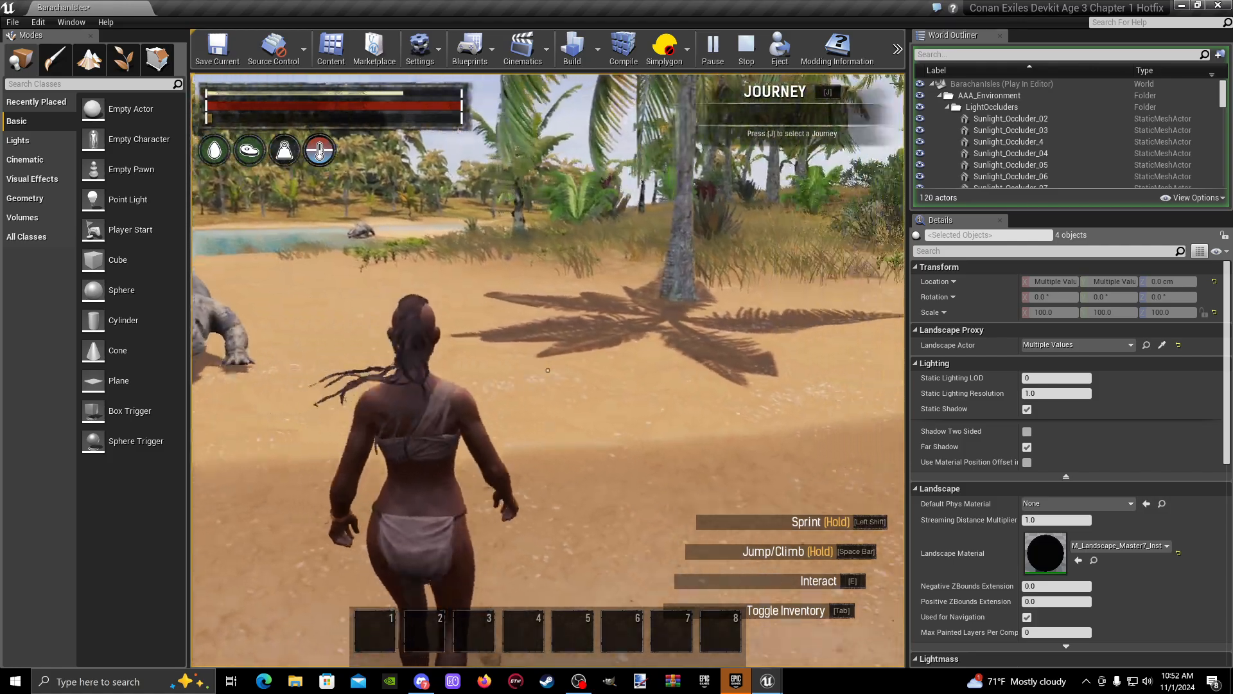
- Run along the inner lagoon shore to check the remaining crocodile spawn and watch how the crocodiles react up close
key("w")
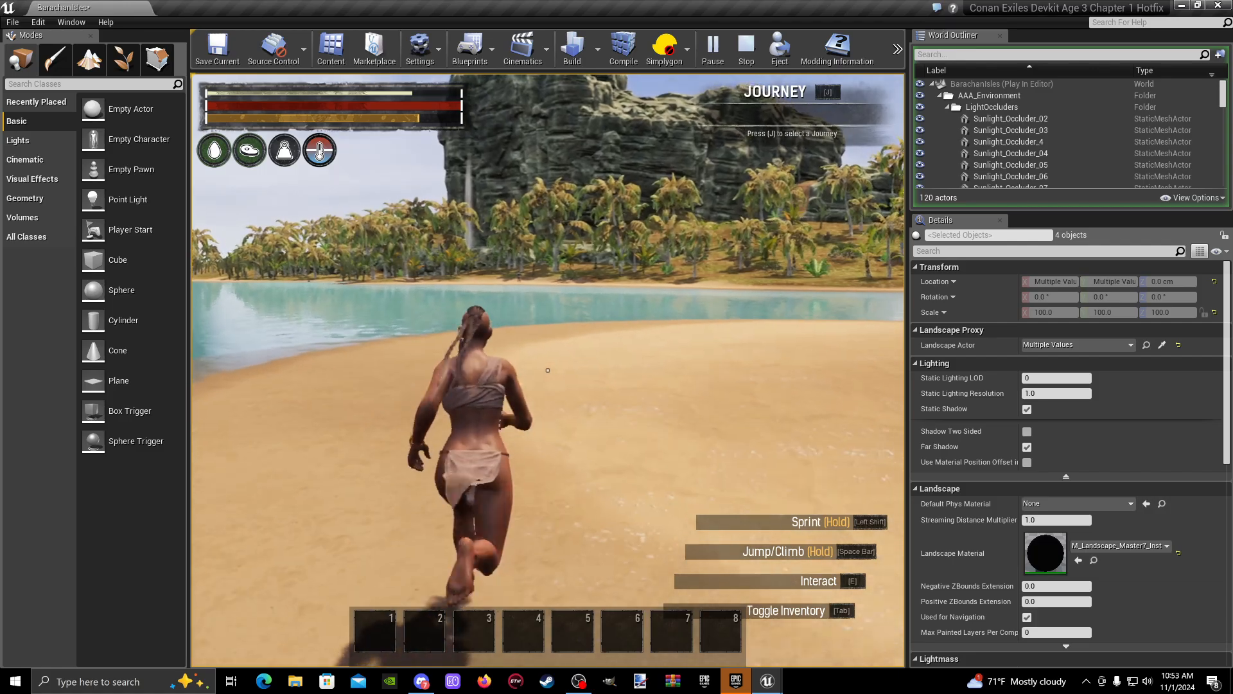
key("shift+w")
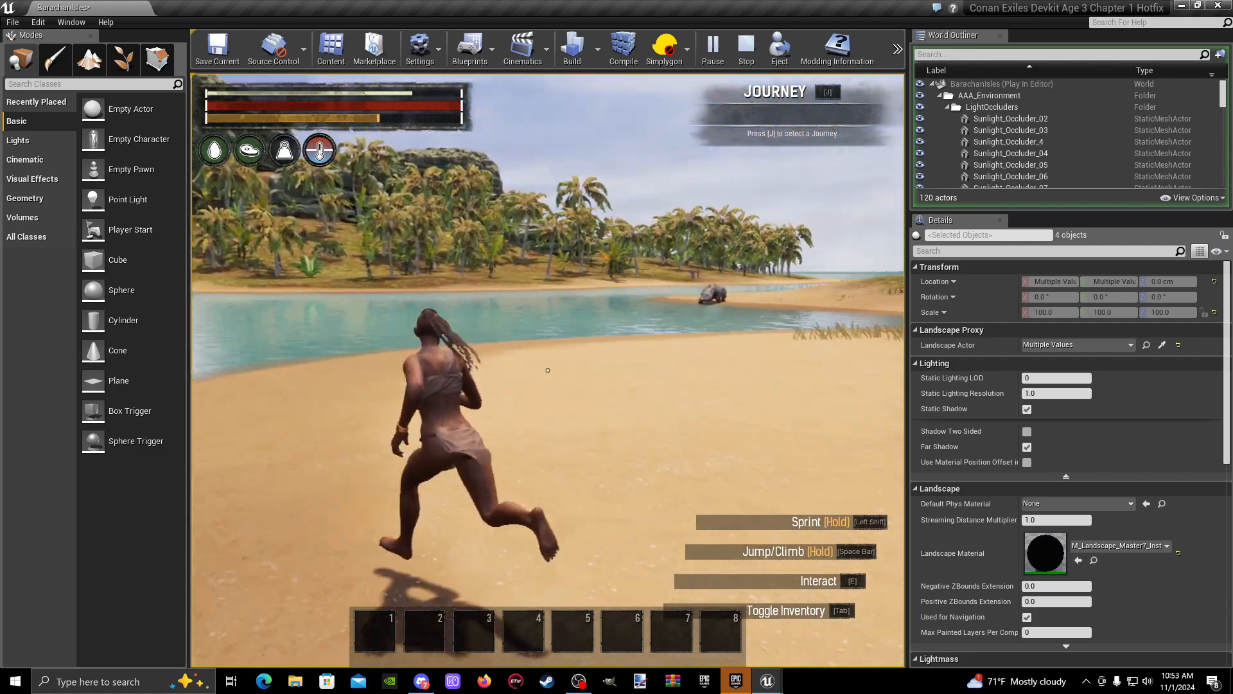
key("shift+w")
key("w")
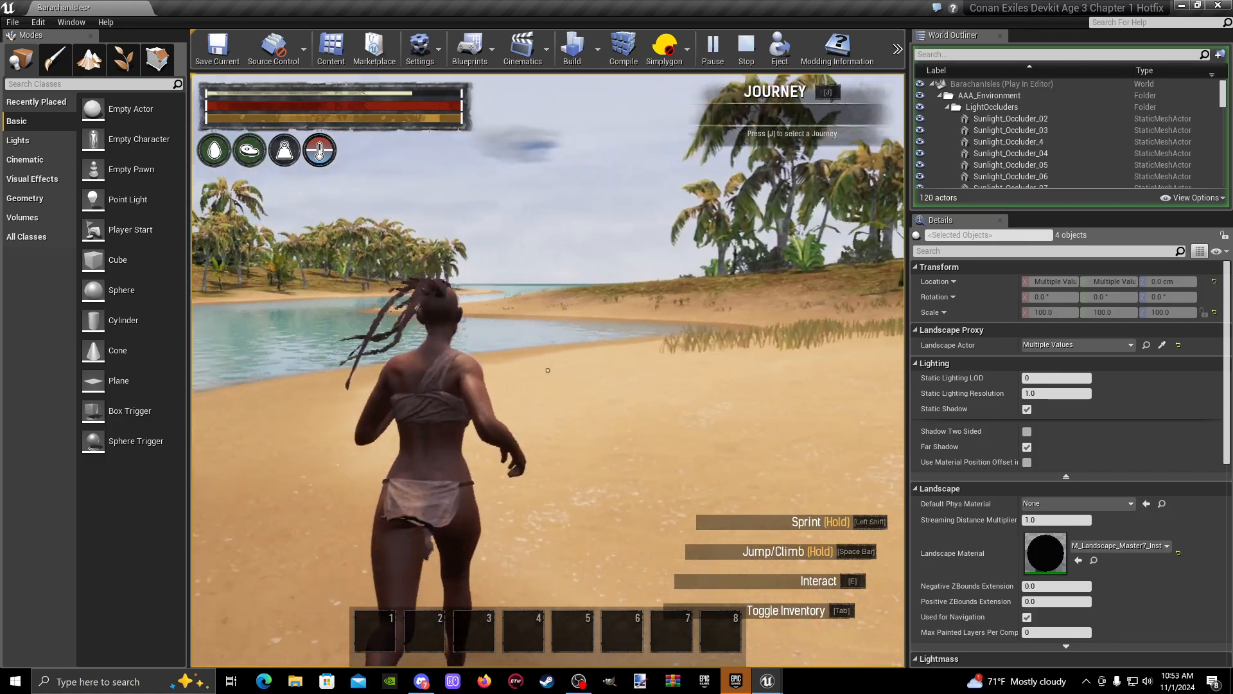
key("shift+w")
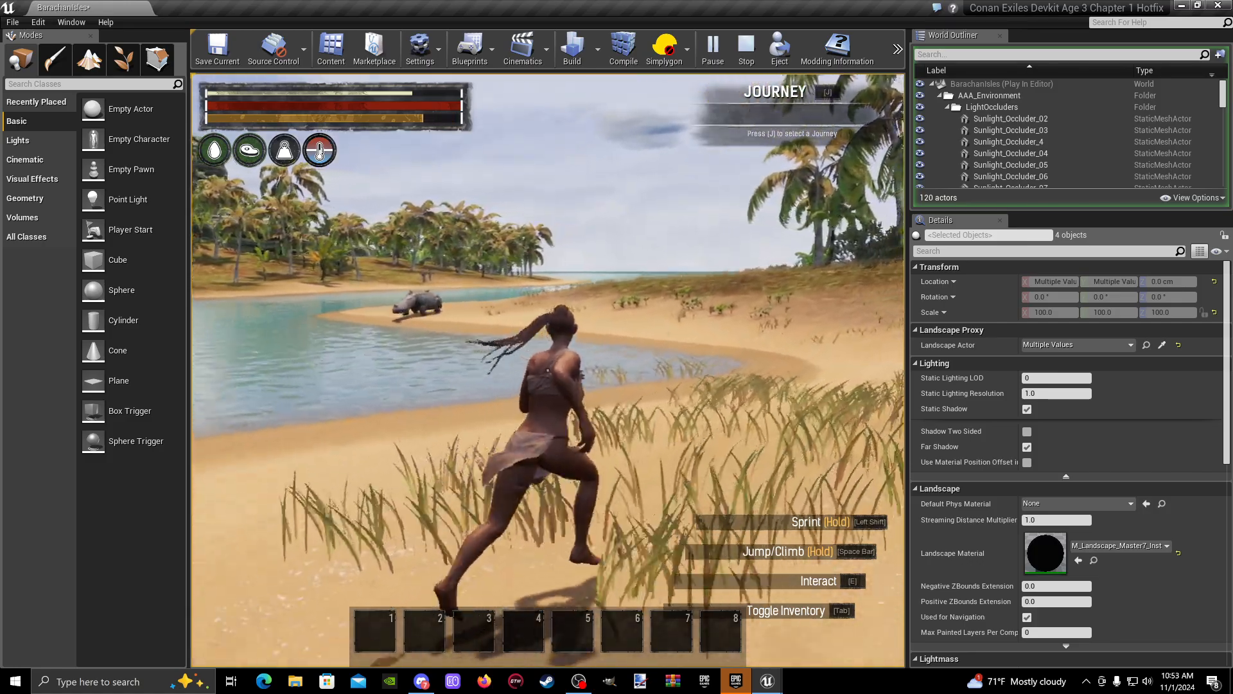
key("shift+w")
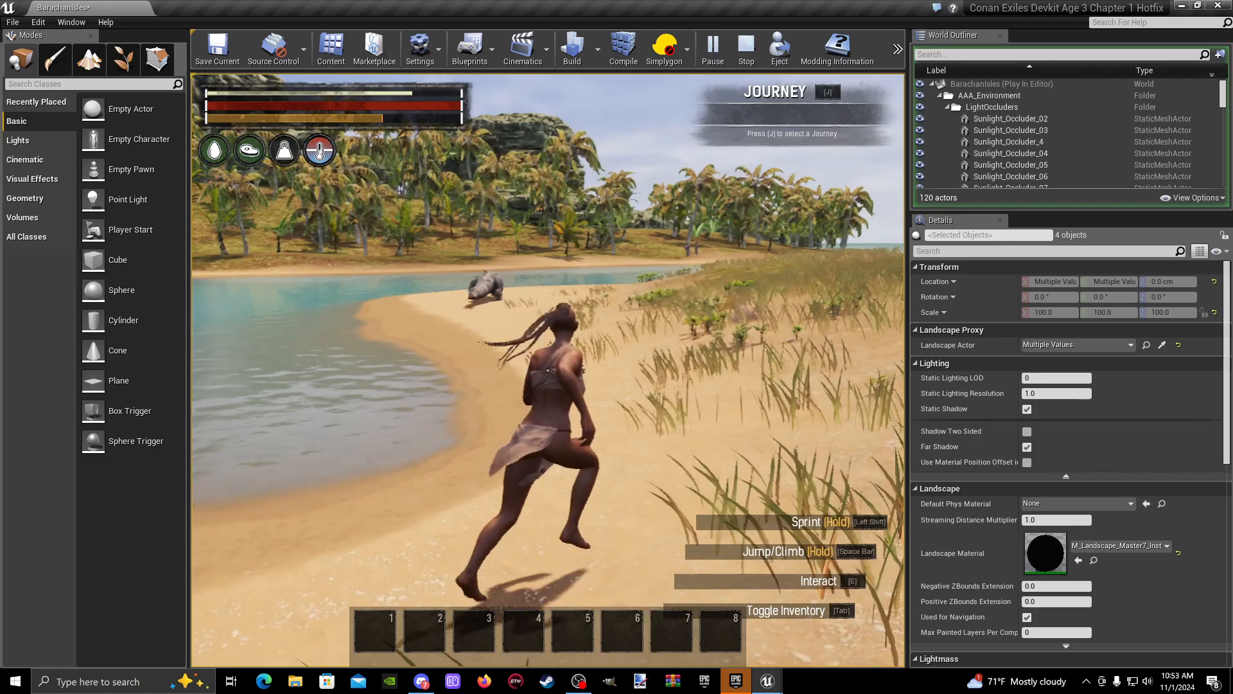
key("shift+w")
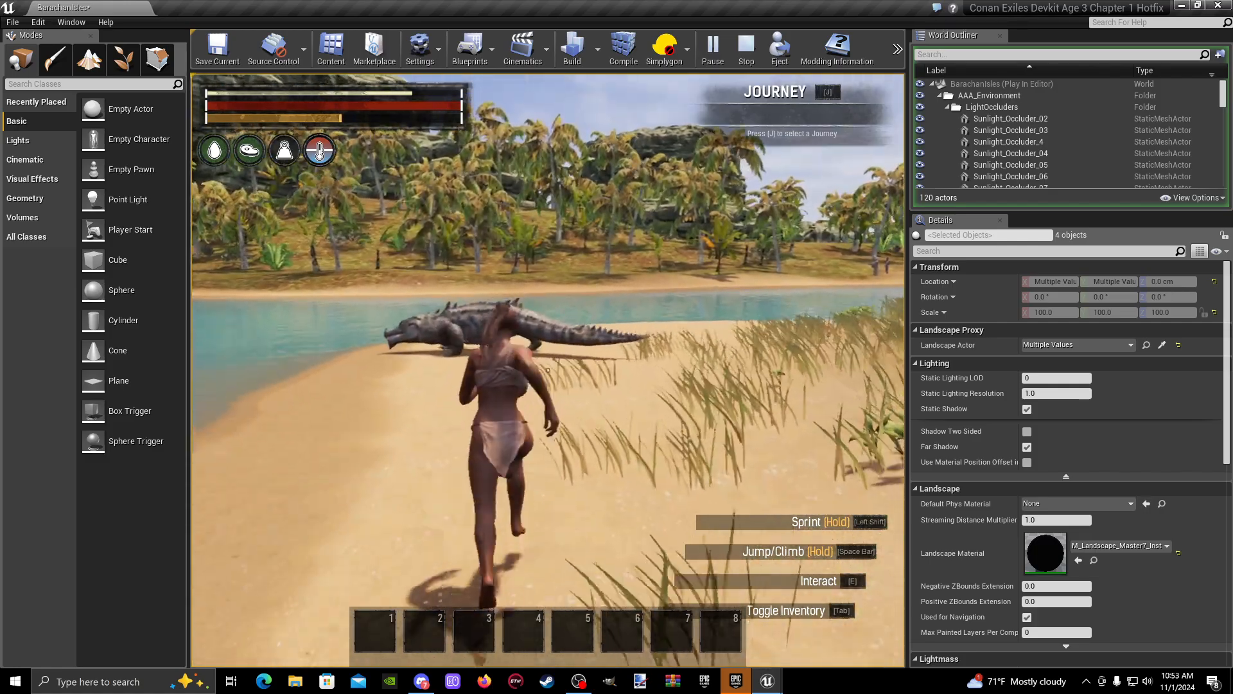
key("shift+w")
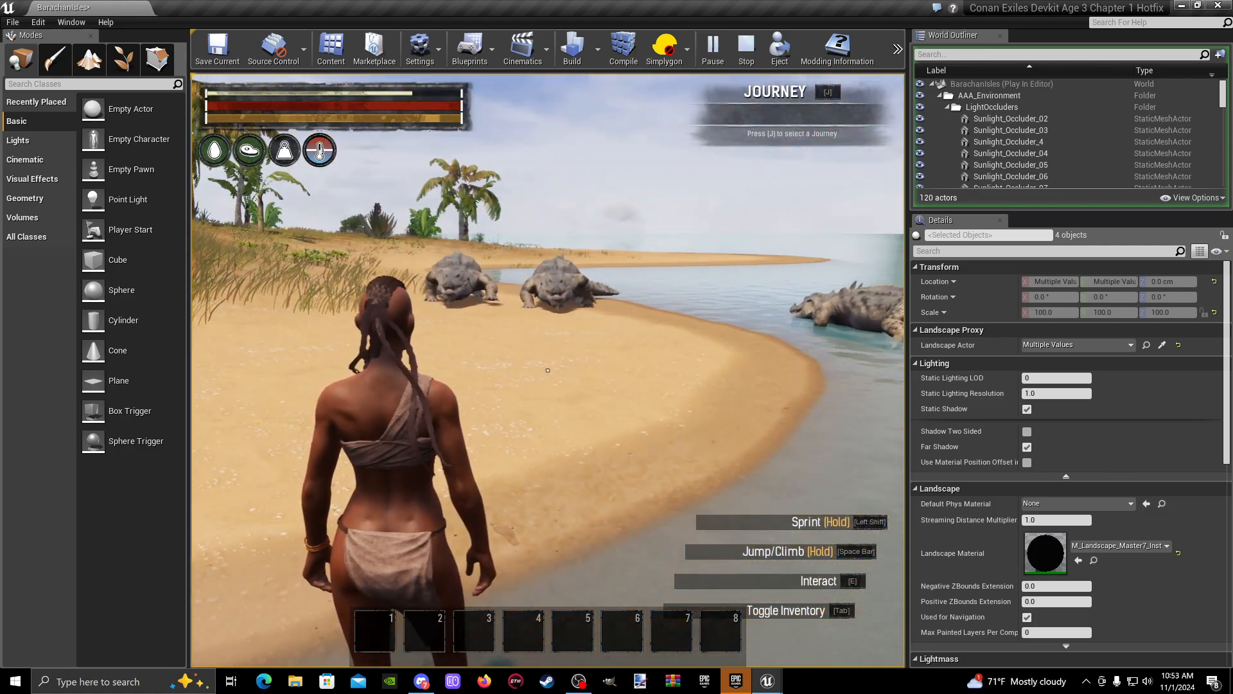
key("a")
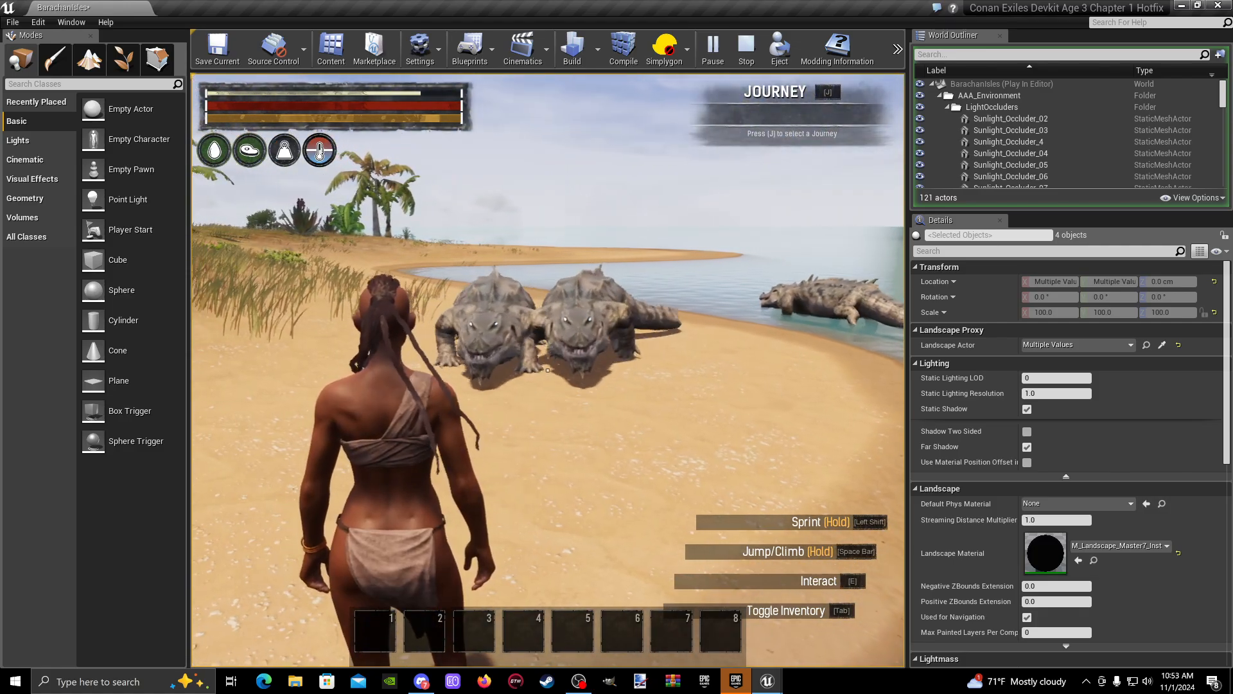
- Set the in-game master volume to 0 in the audio settings and resume the play session
key("Escape")
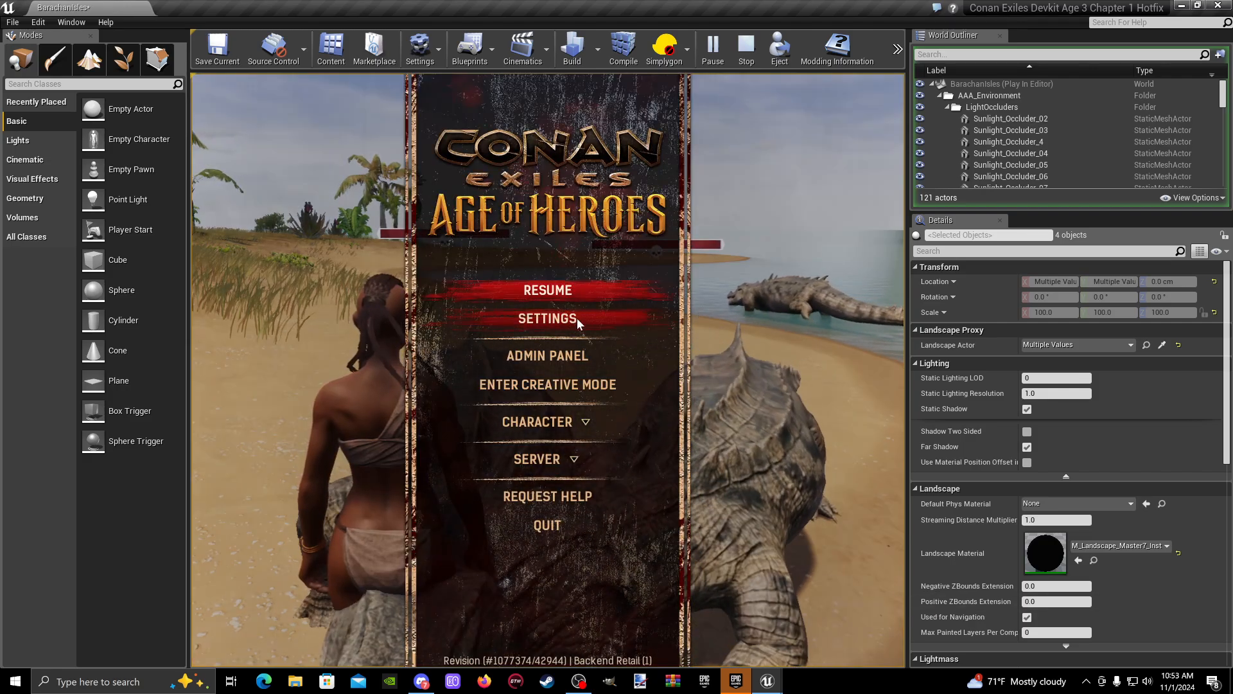
left_click(577, 318)
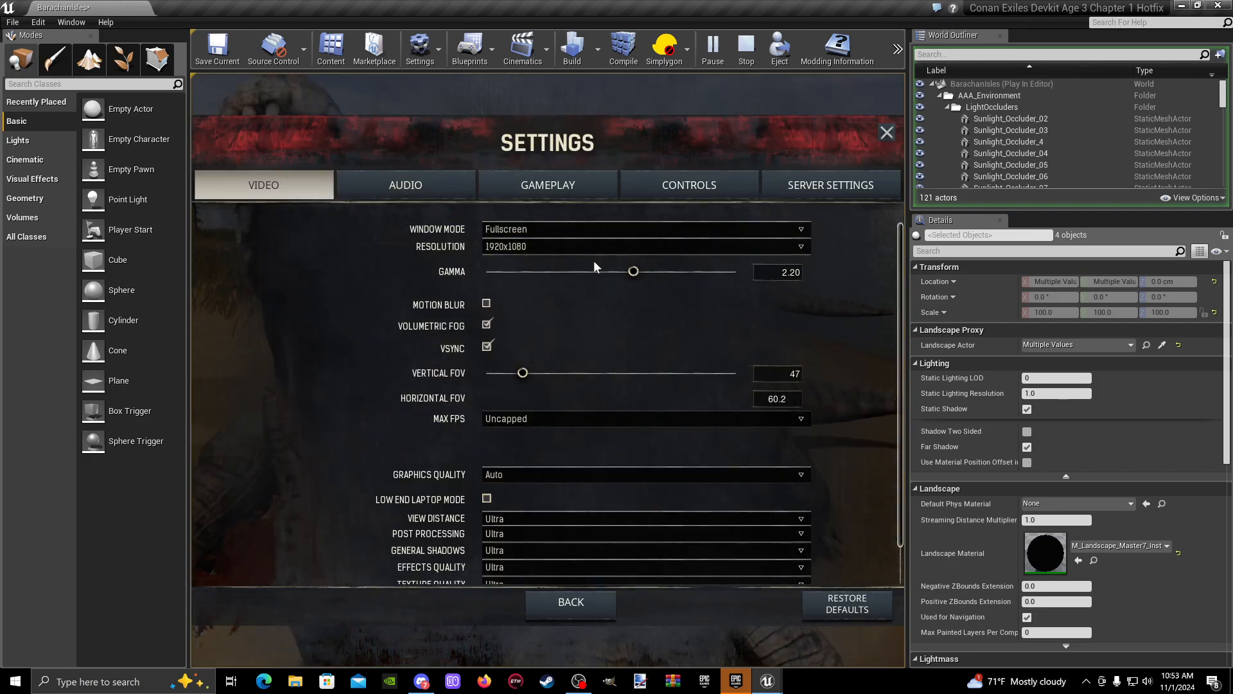
left_click(401, 188)
mouse_move(505, 240)
left_mouse_down()
mouse_move(560, 237)
mouse_move(498, 237)
left_mouse_up()
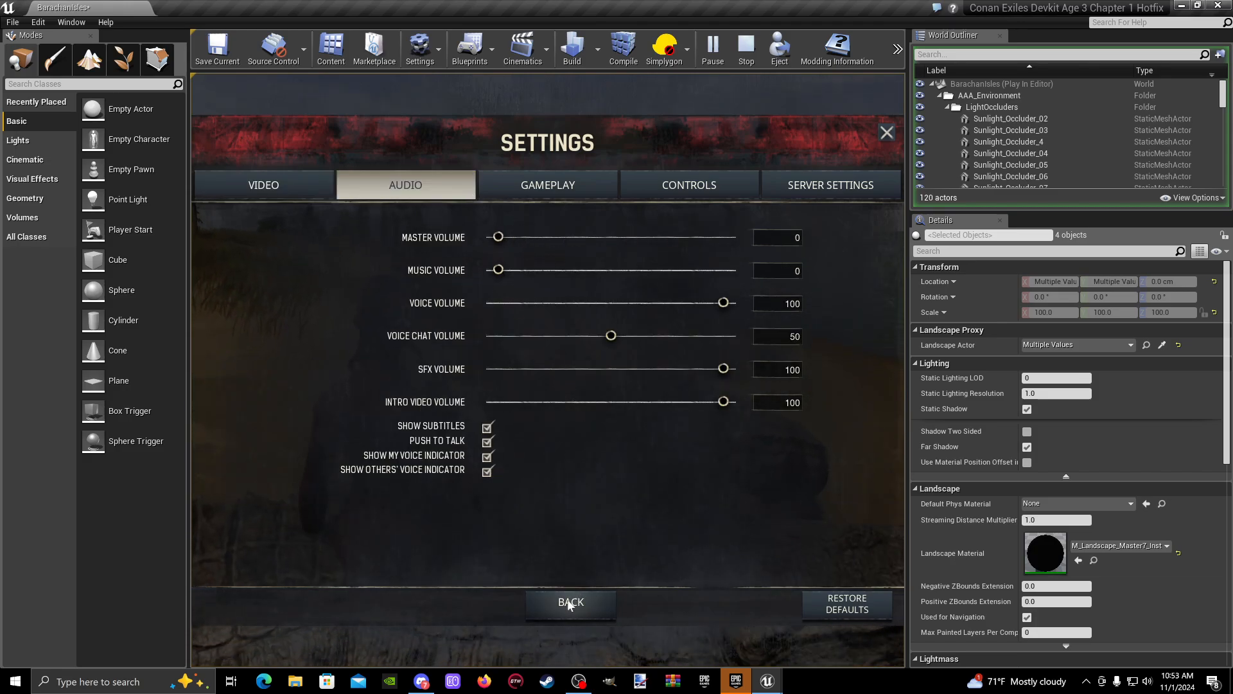
key("Escape")
key("Escape")
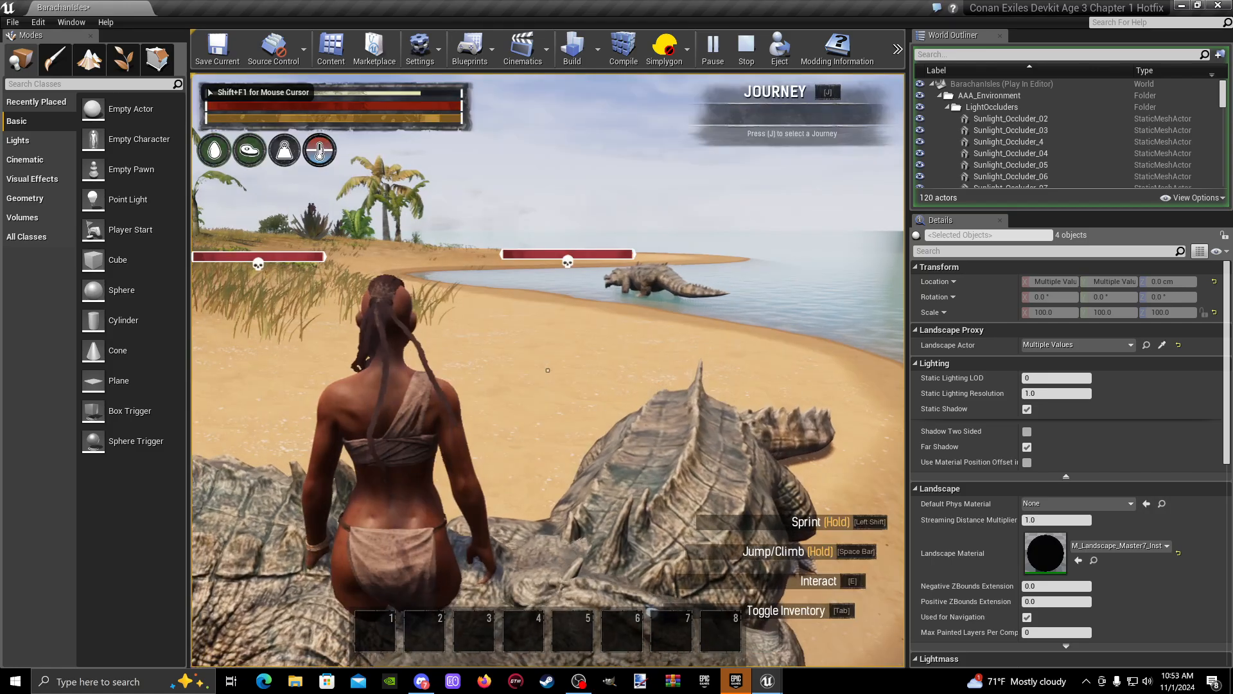
- Run along the island's beach in the play session to check the crocodiles on the shore, and end the session
key("w")
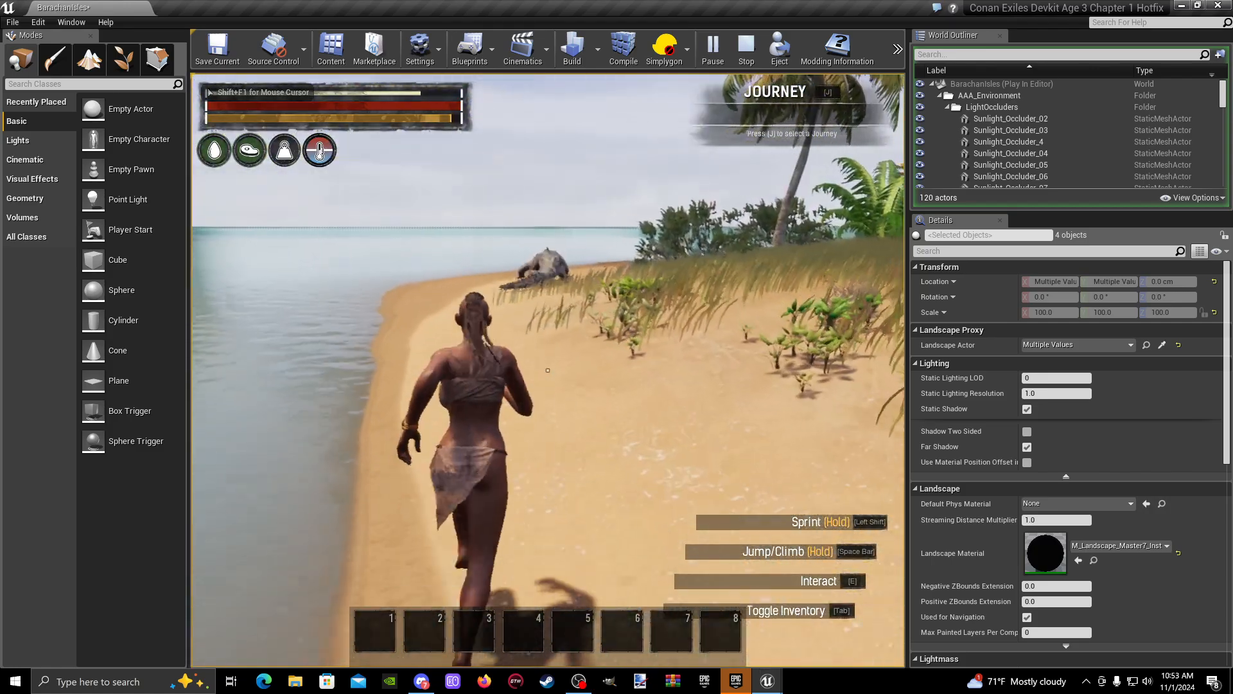
key("w")
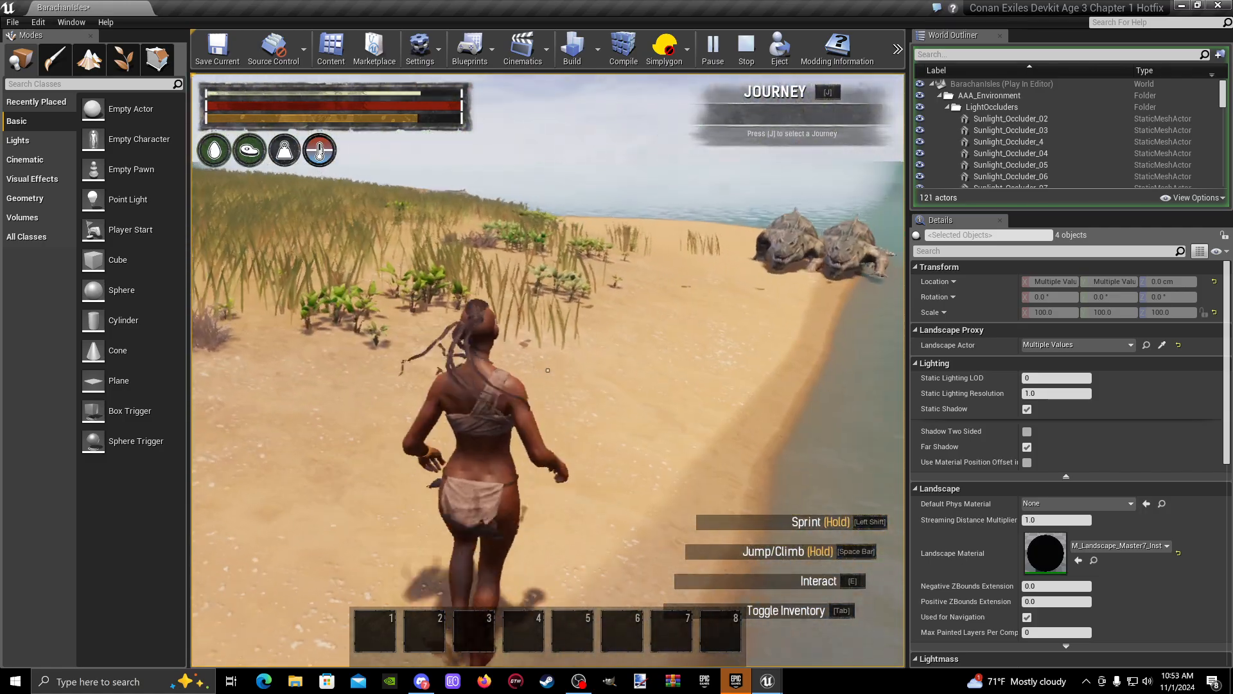
key("w")
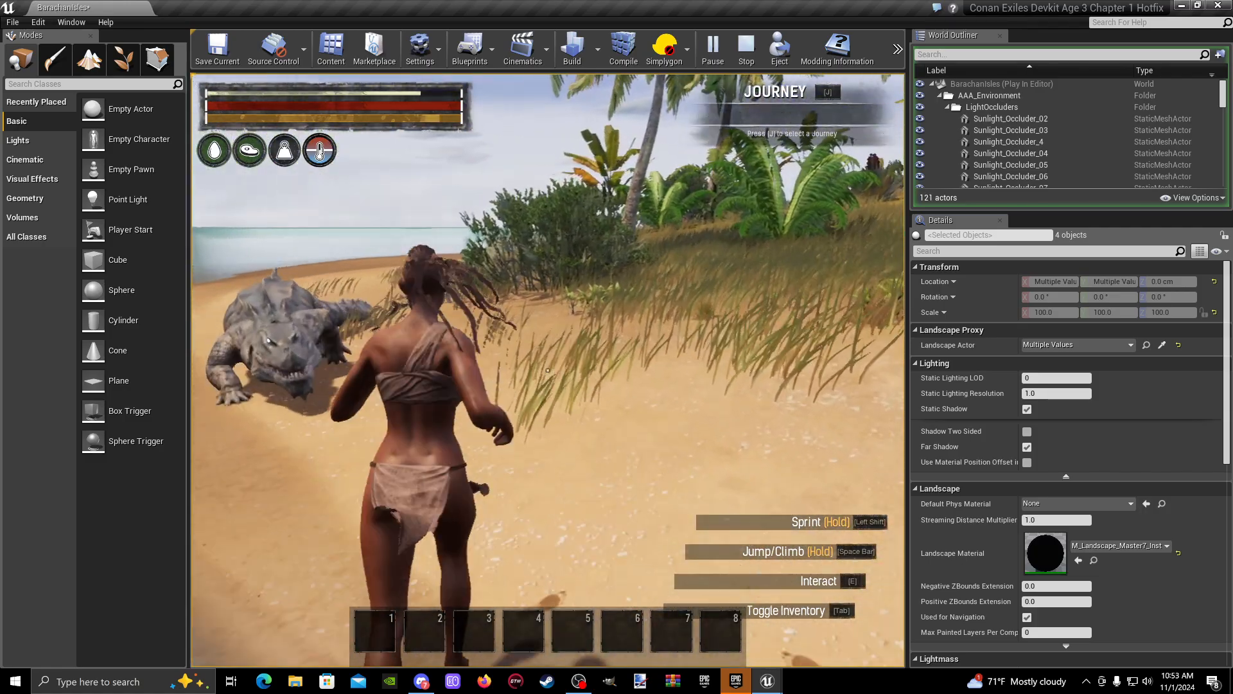
key("w")
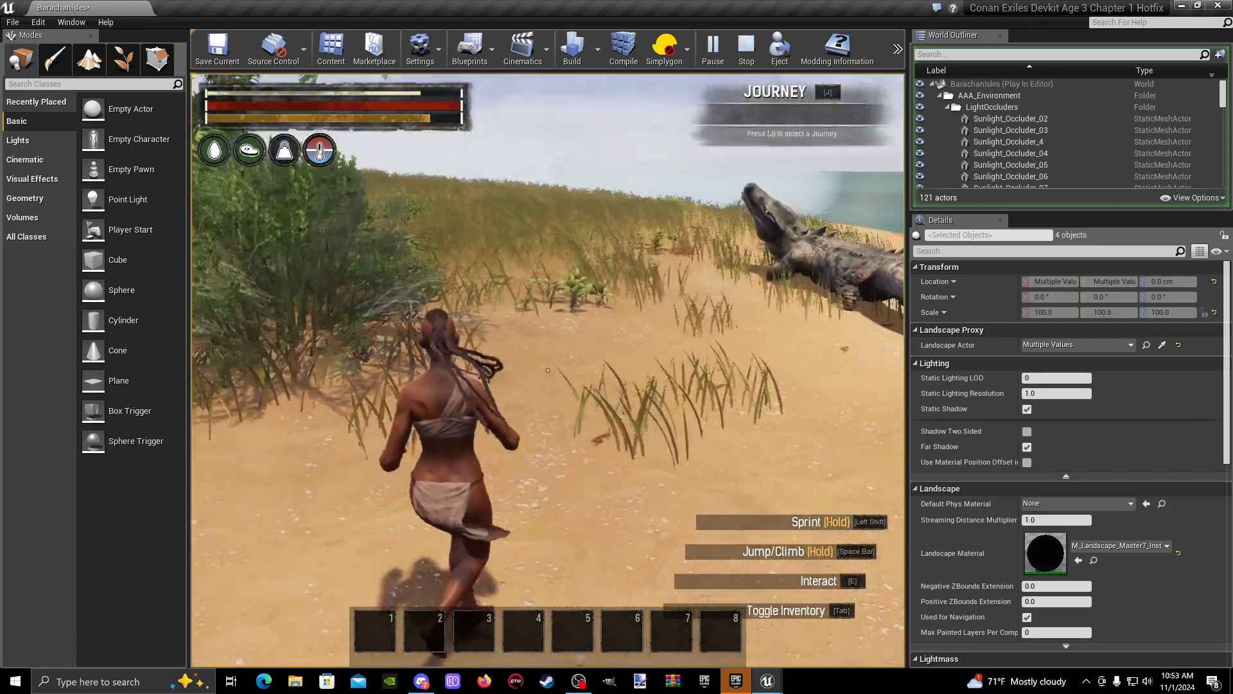
key("s")
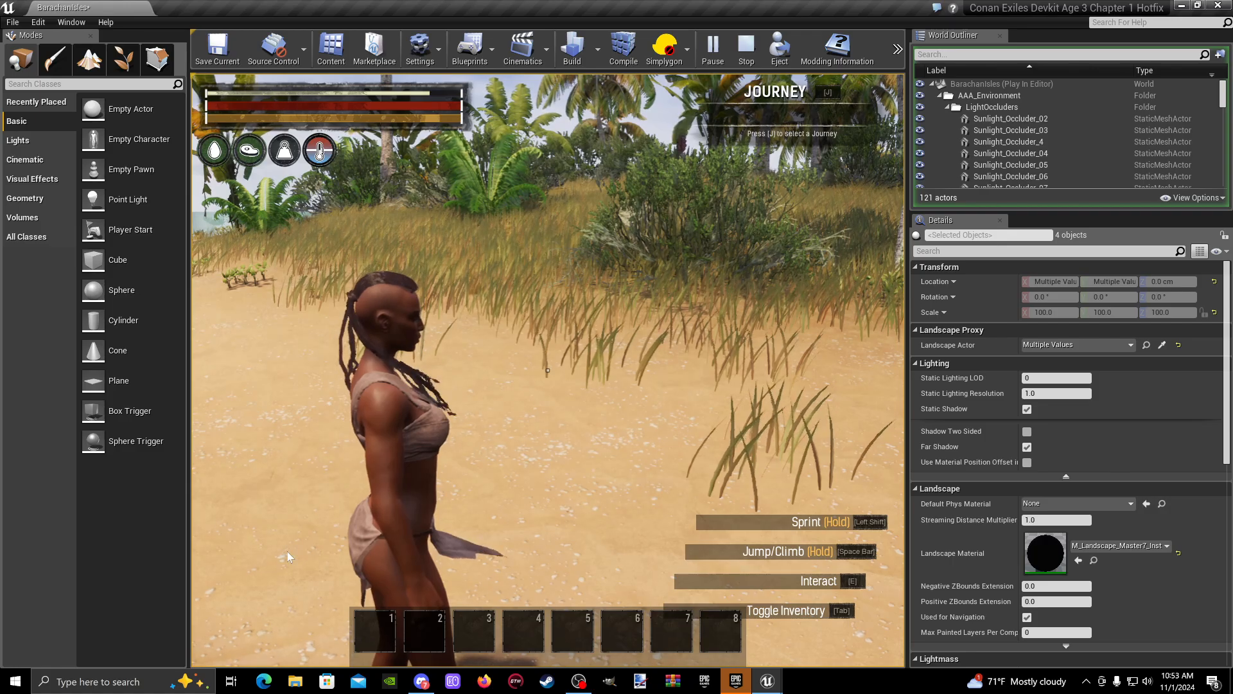
key("Escape")
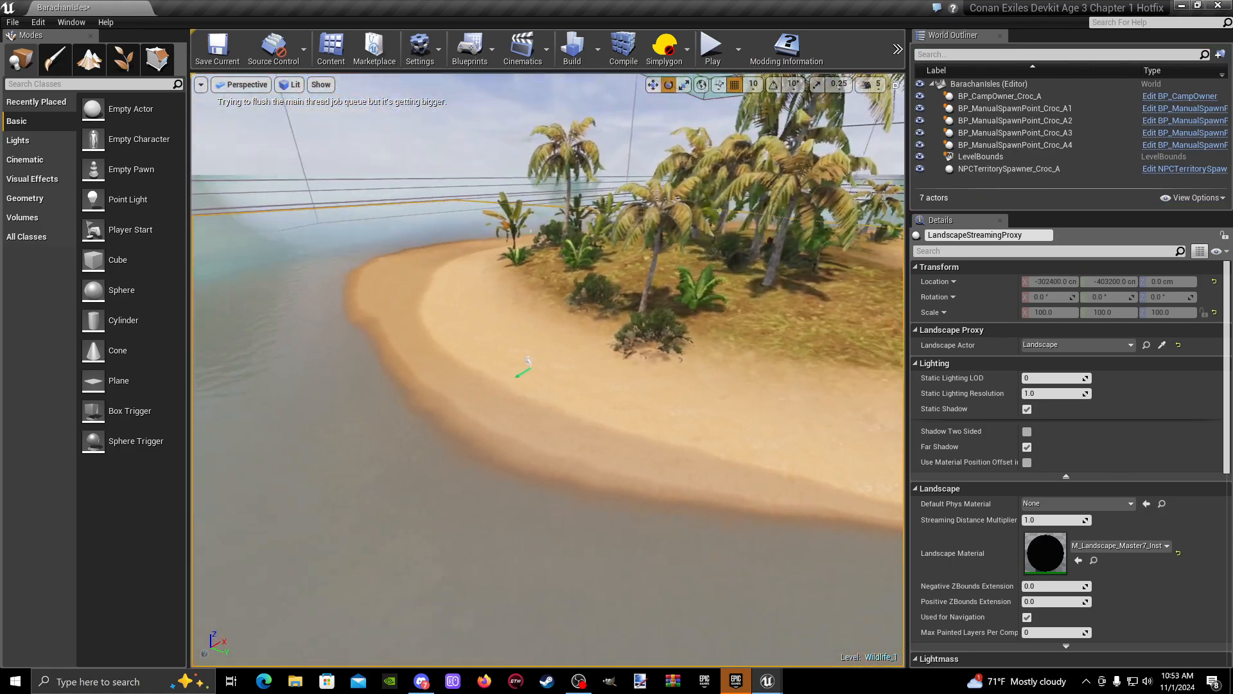
- Select the BP_ManualSpawnPoint_Croc_A2 spawn point on the sand and review its wildlife options, guard spot and roaming settings
key("w")
mouse_move(567, 367)
right_mouse_down()
mouse_move(577, 350)
mouse_move(566, 385)
mouse_move(646, 471)
mouse_move(685, 471)
mouse_move(668, 454)
right_mouse_up()
left_click(527, 352)
key("a")
key("w")
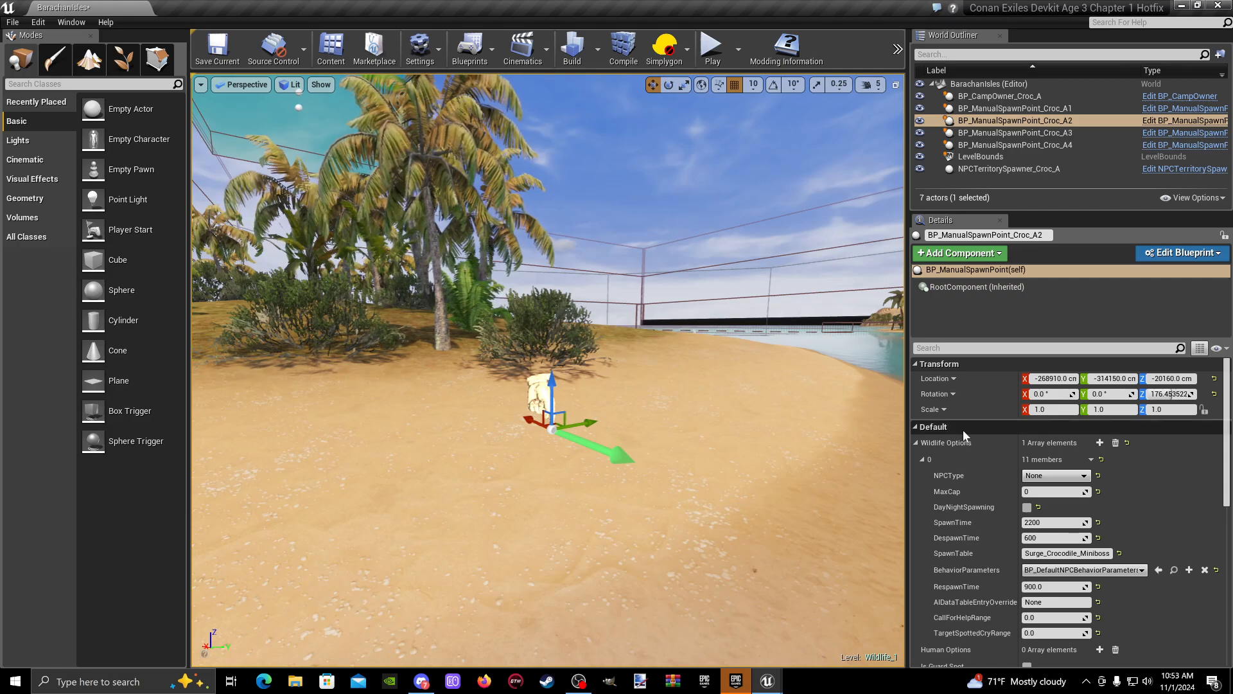
scroll(974, 448, "down", 5)
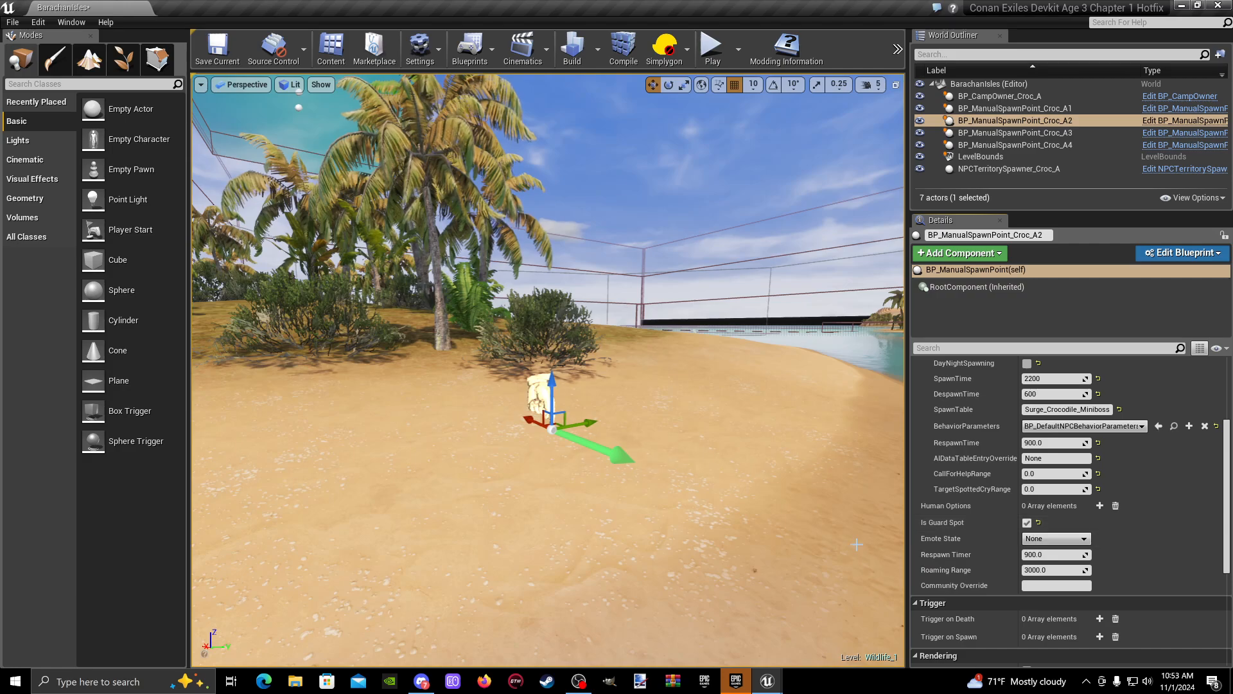
- Playtest from the sand beside the Croc_A2 spawn point to see how its crocodile reacts, and end the session
left_click(429, 524)
right_click(446, 560)
left_click(506, 518)
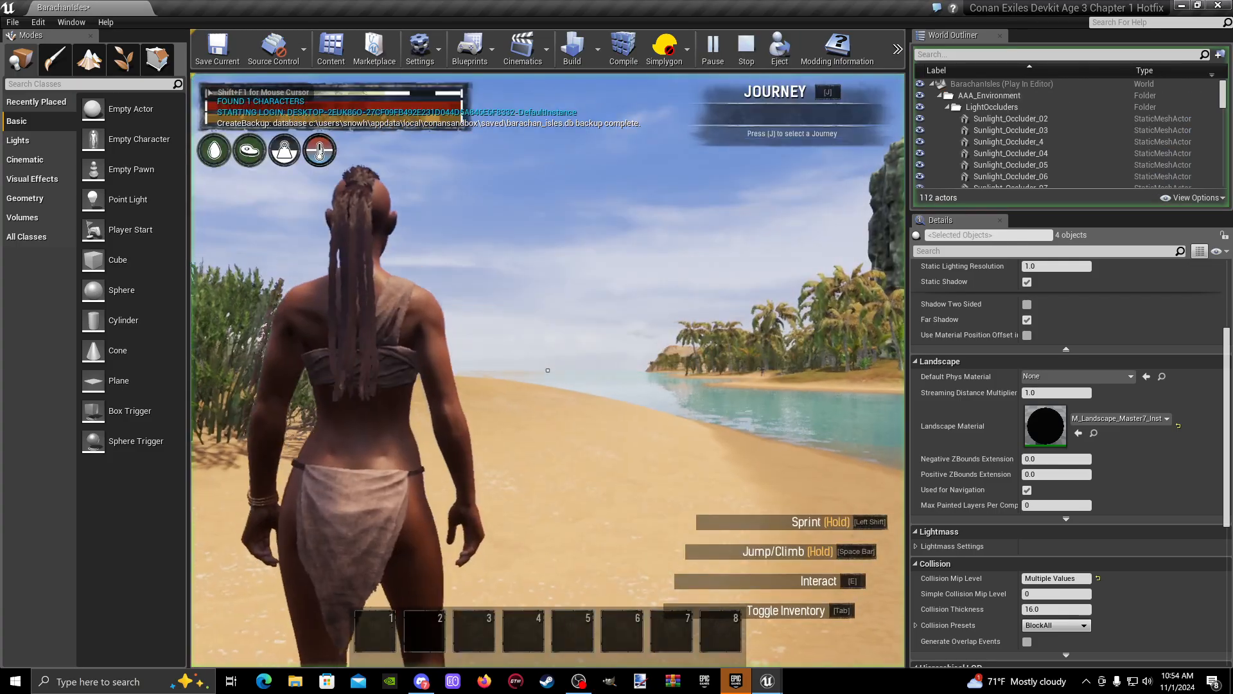
left_click(548, 370)
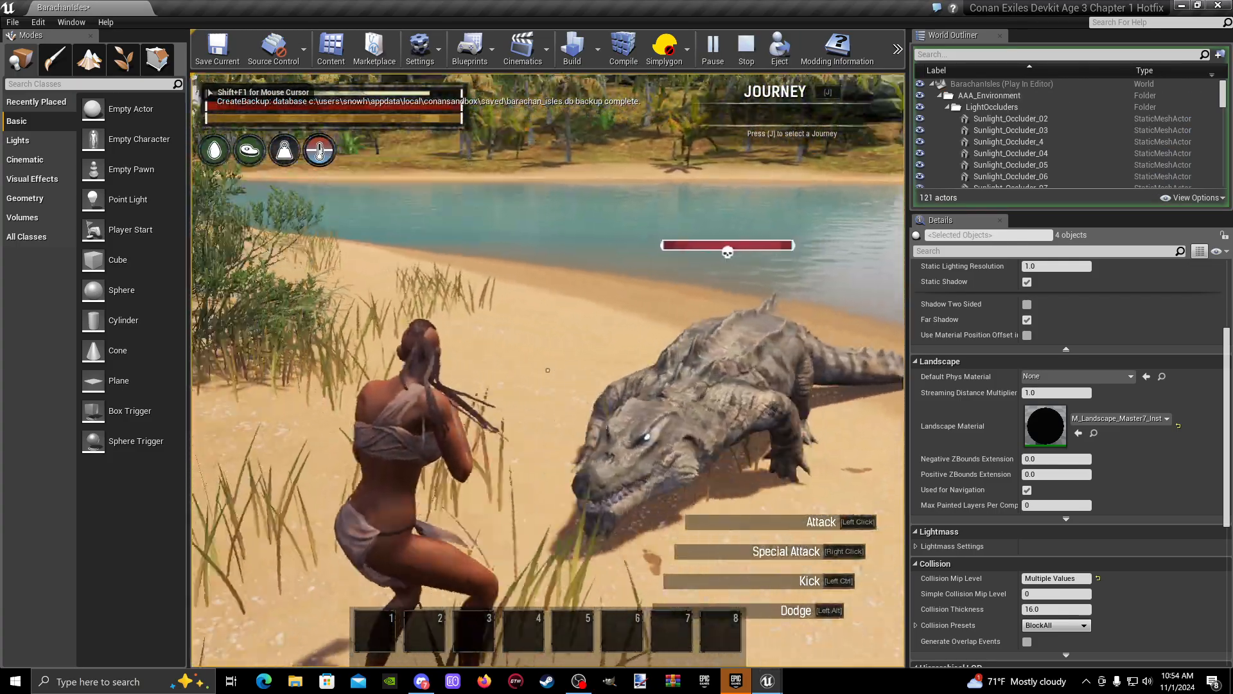
key("w")
key("w")
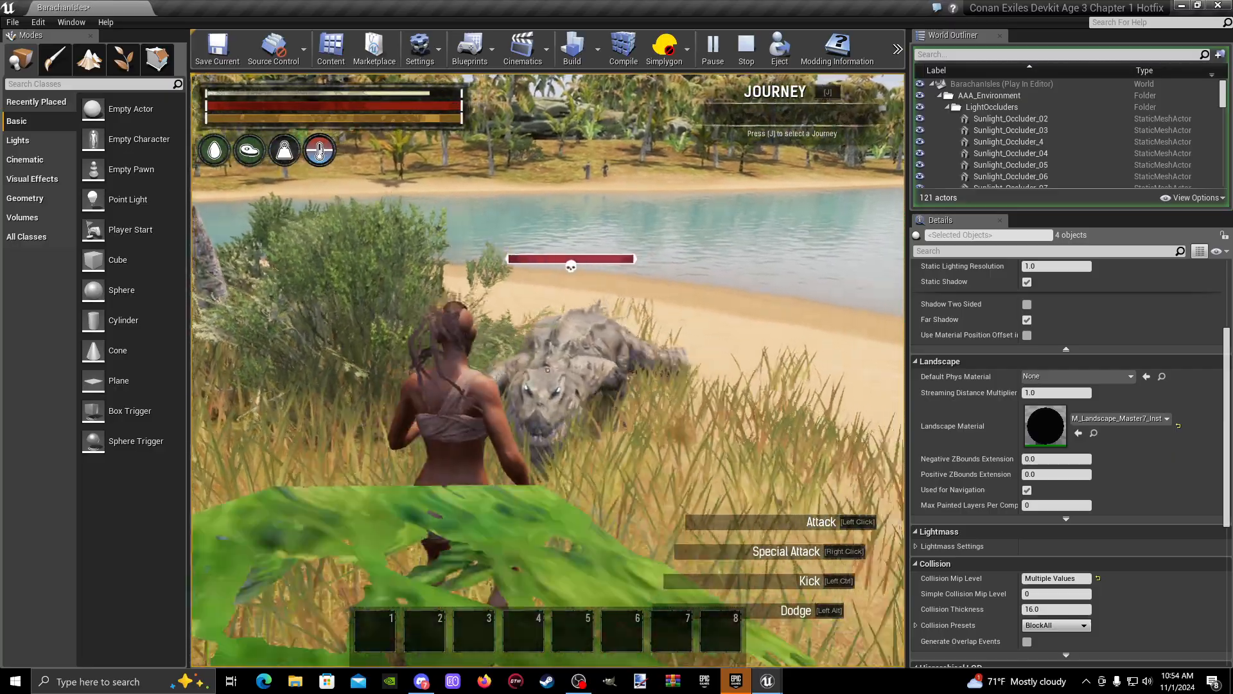
key("Escape")
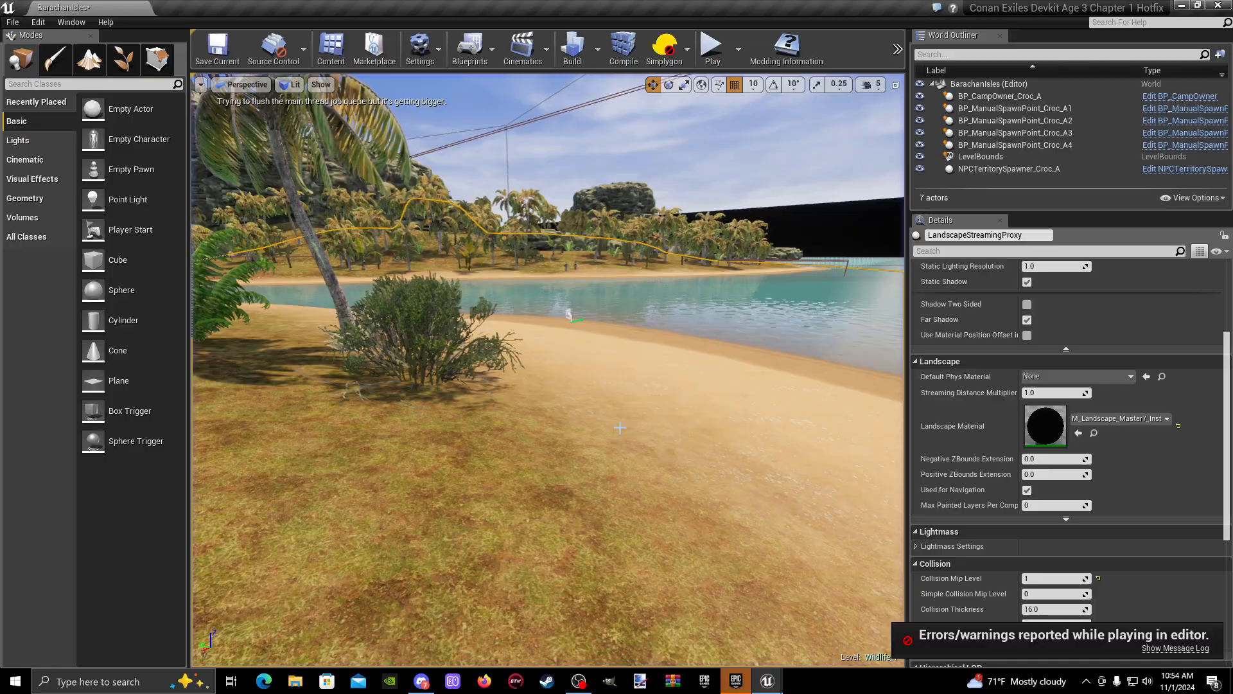
right_click_drag(566, 311, 524, 310)
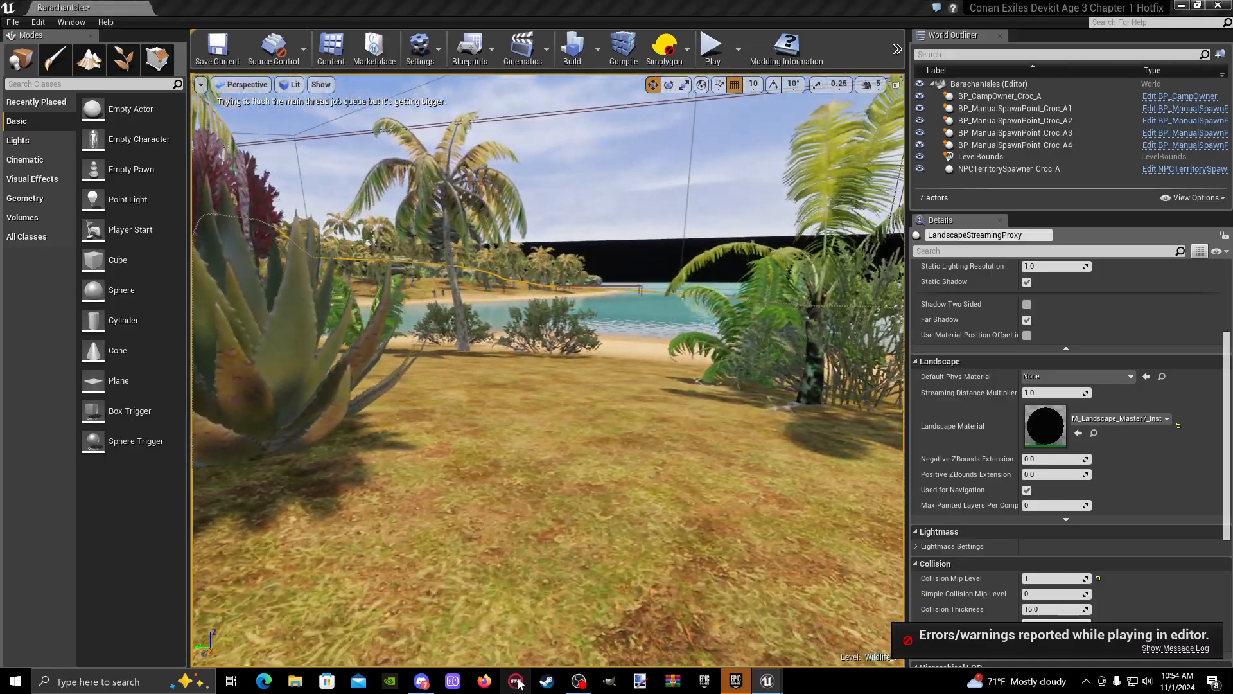
- Start a play session from the grassy inland area and enable the Cloak cheat in the admin panel
right_click(547, 597)
left_click(585, 563)
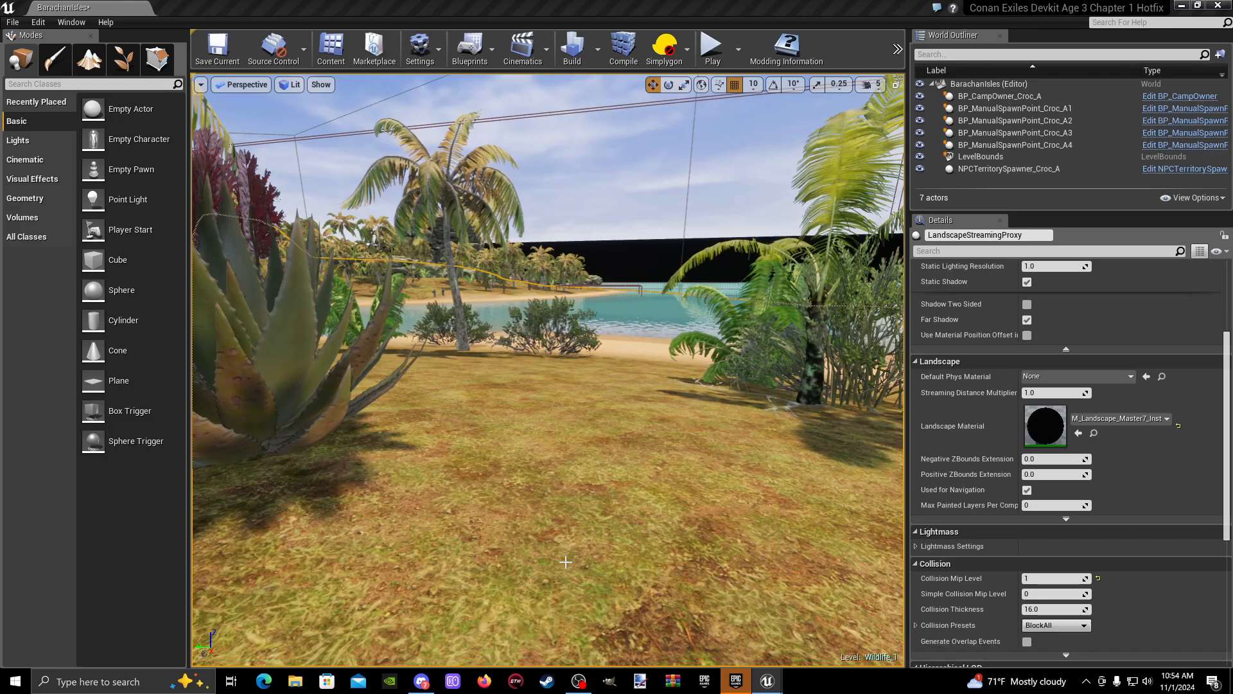
key("Escape")
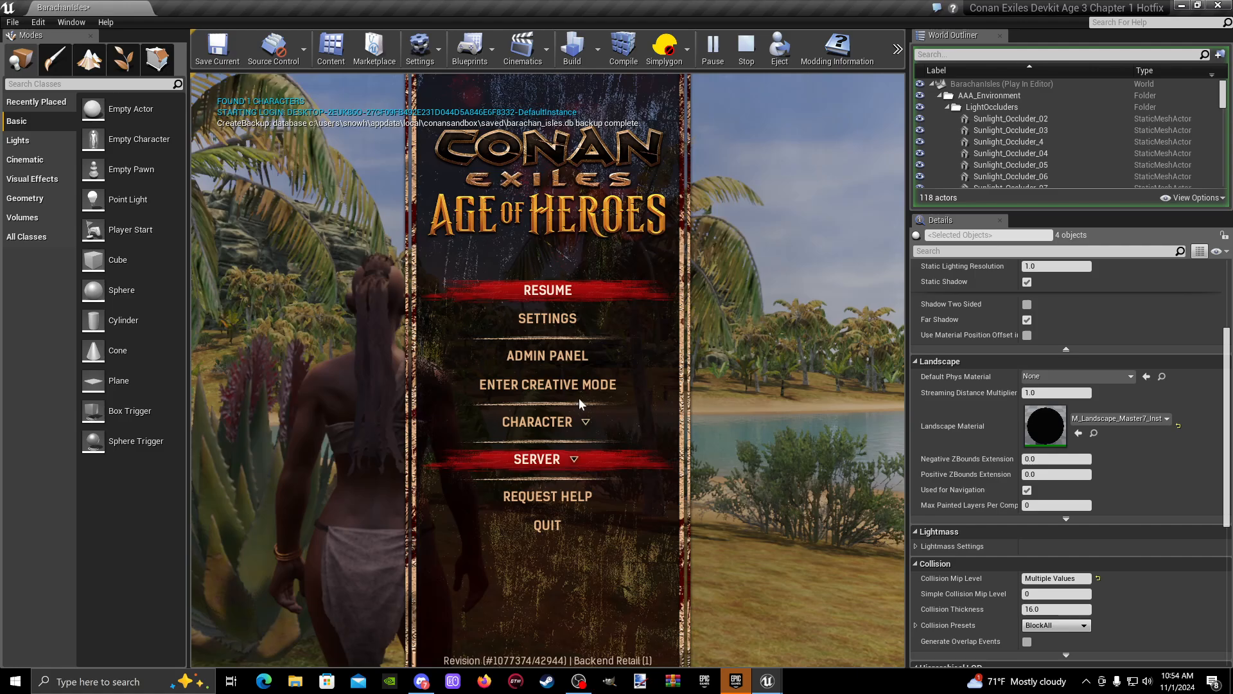
left_click(565, 356)
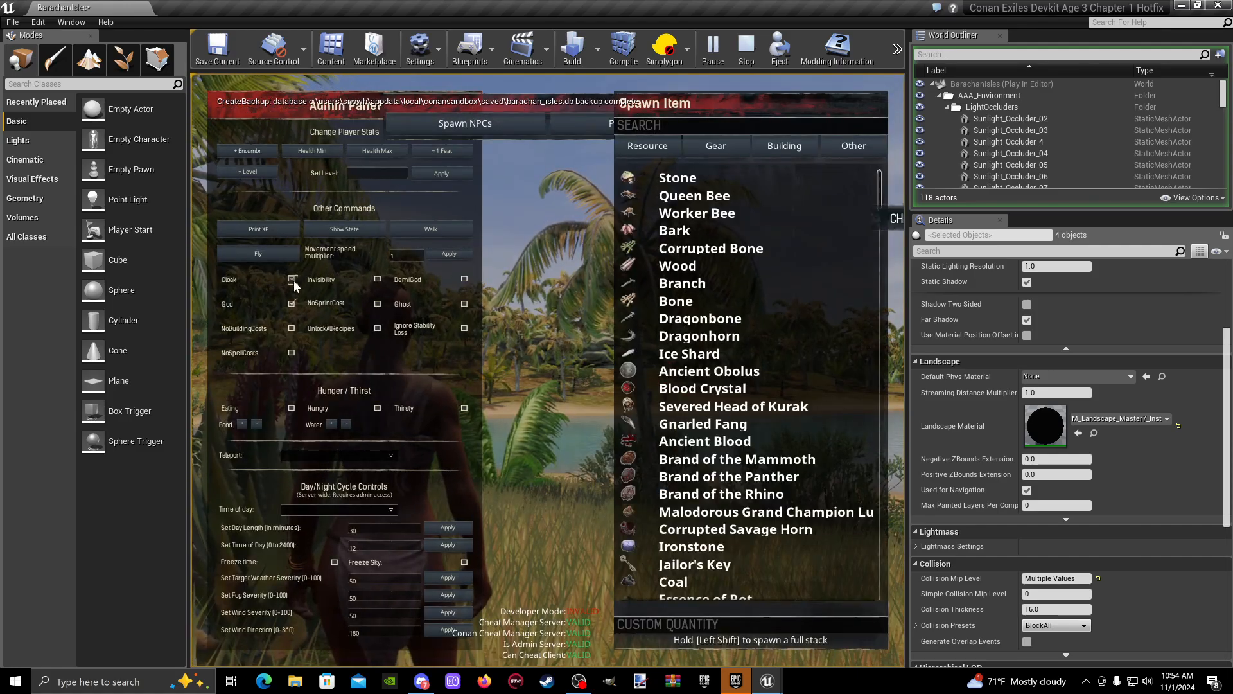
left_click(293, 280)
- Run cloaked across the grass and along the beach to observe the crocodile in the shallow water
key("w")
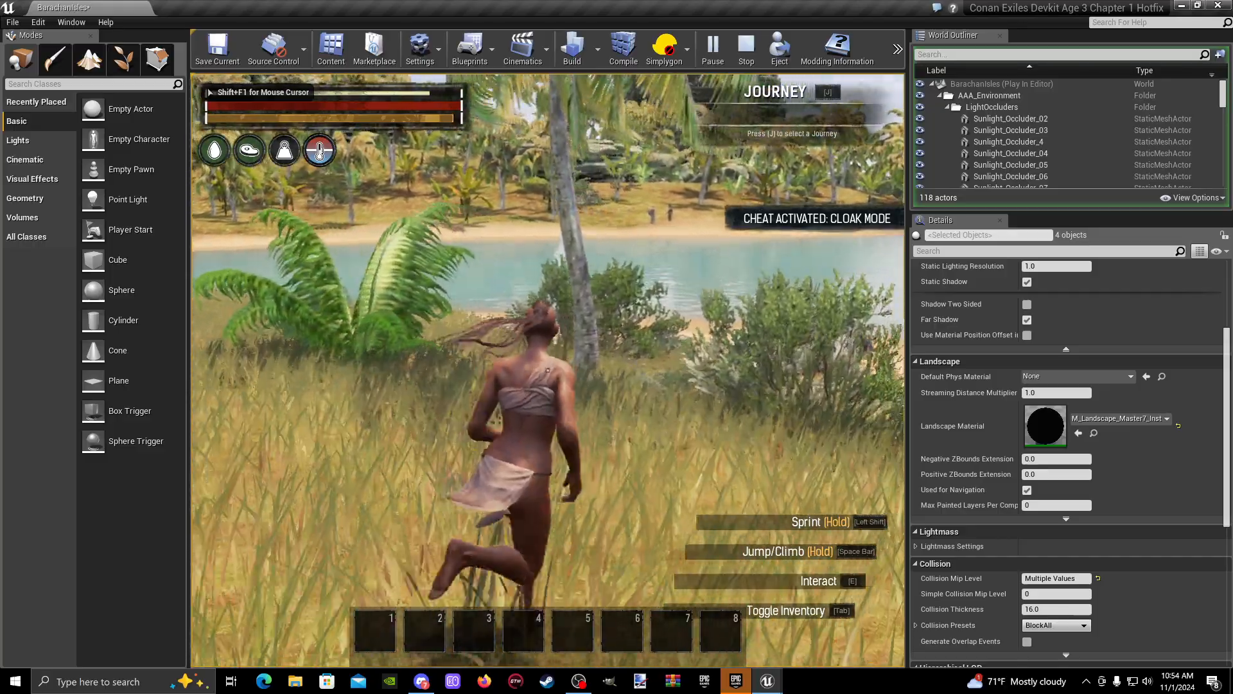
key("shift+w")
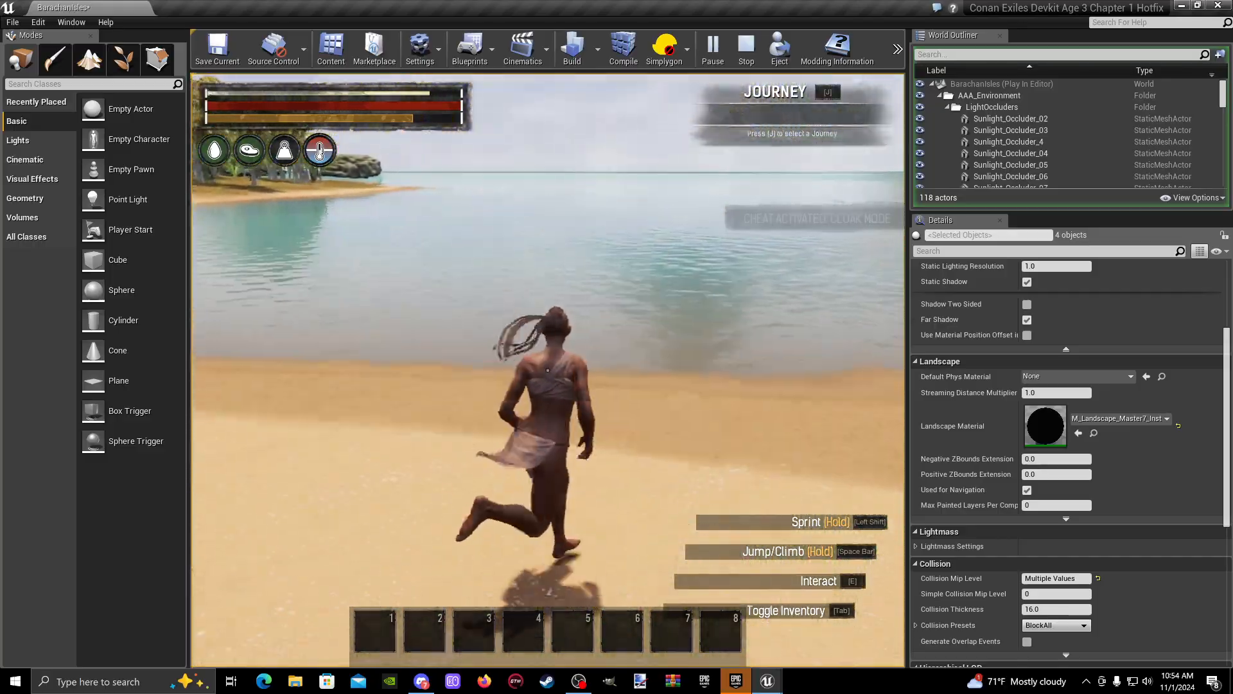
key("w")
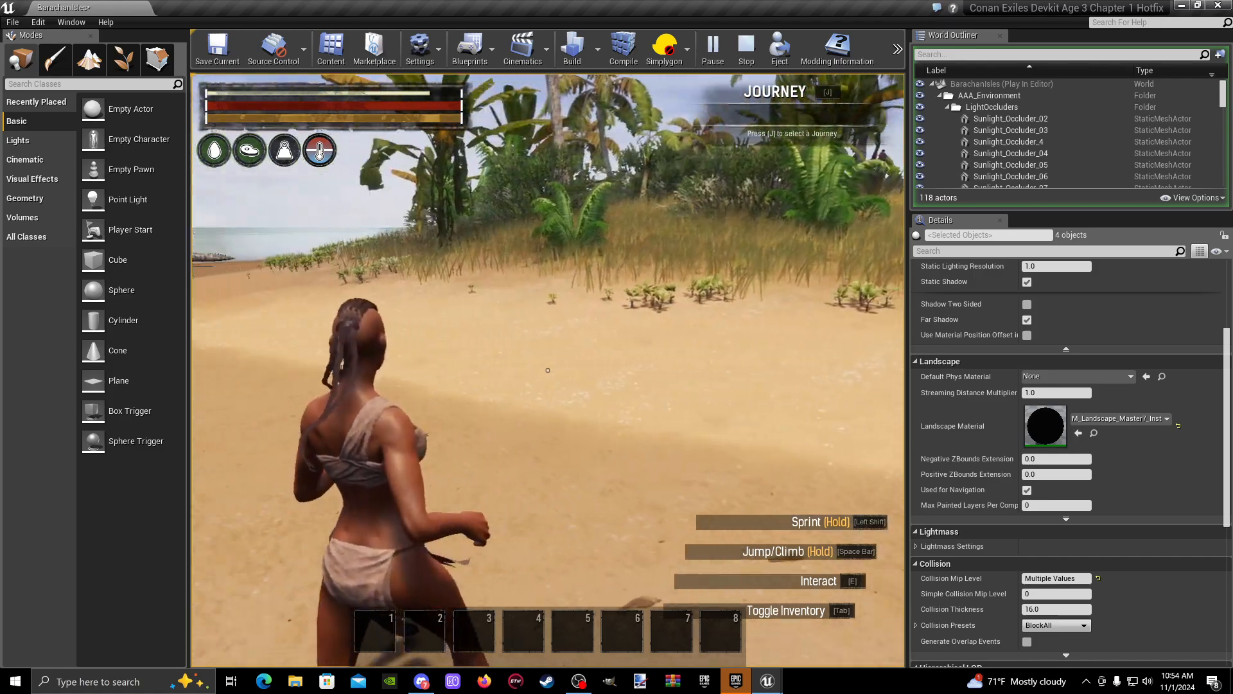
key("w")
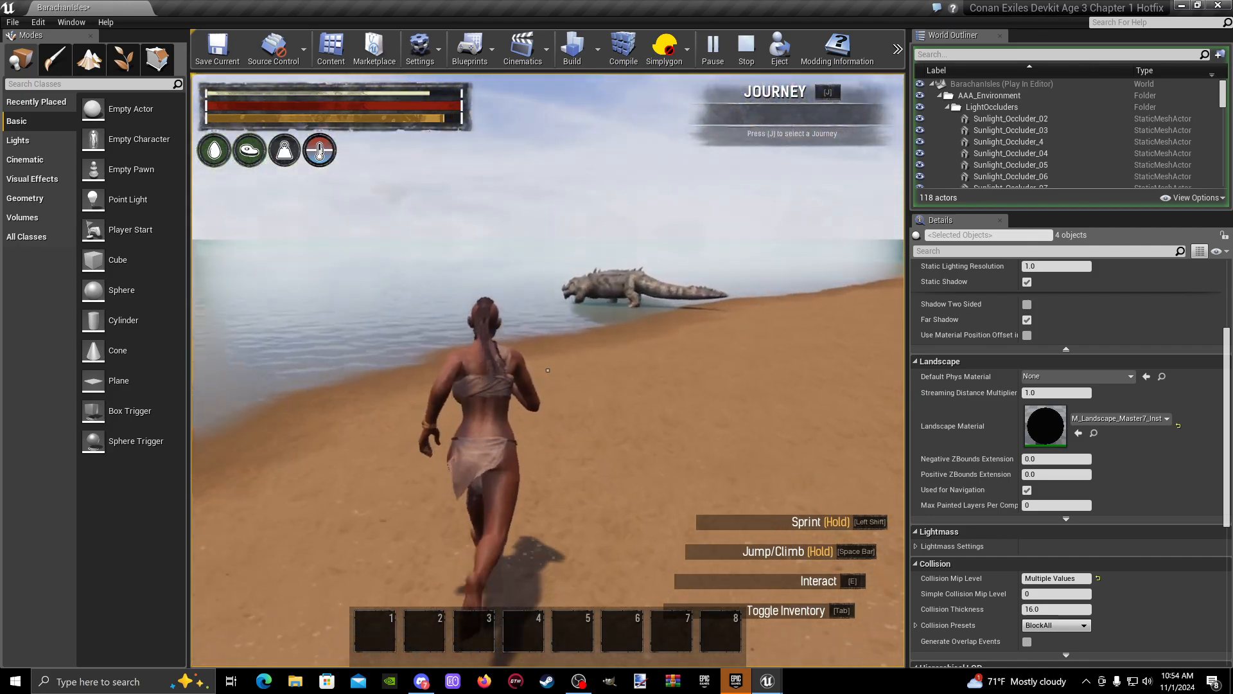
key("shift+w")
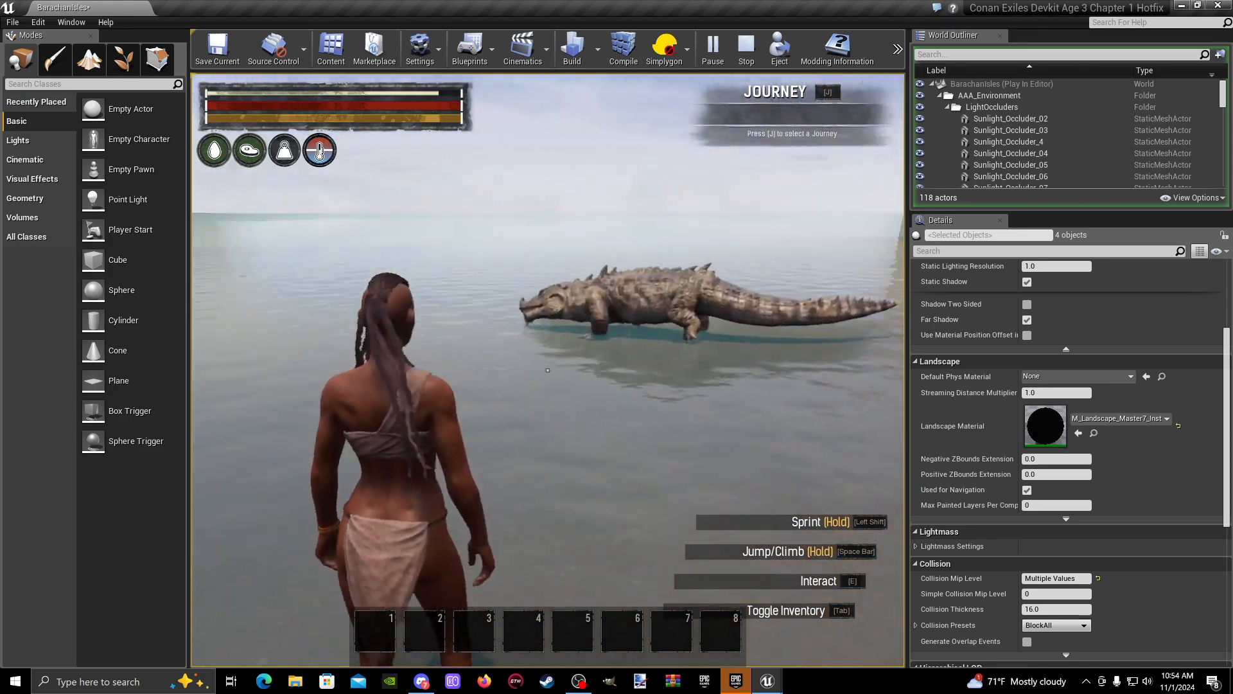
- Run cloaked around the lagoon side to check the remaining crocodiles and their roaming, and end the play session
key("shift+w")
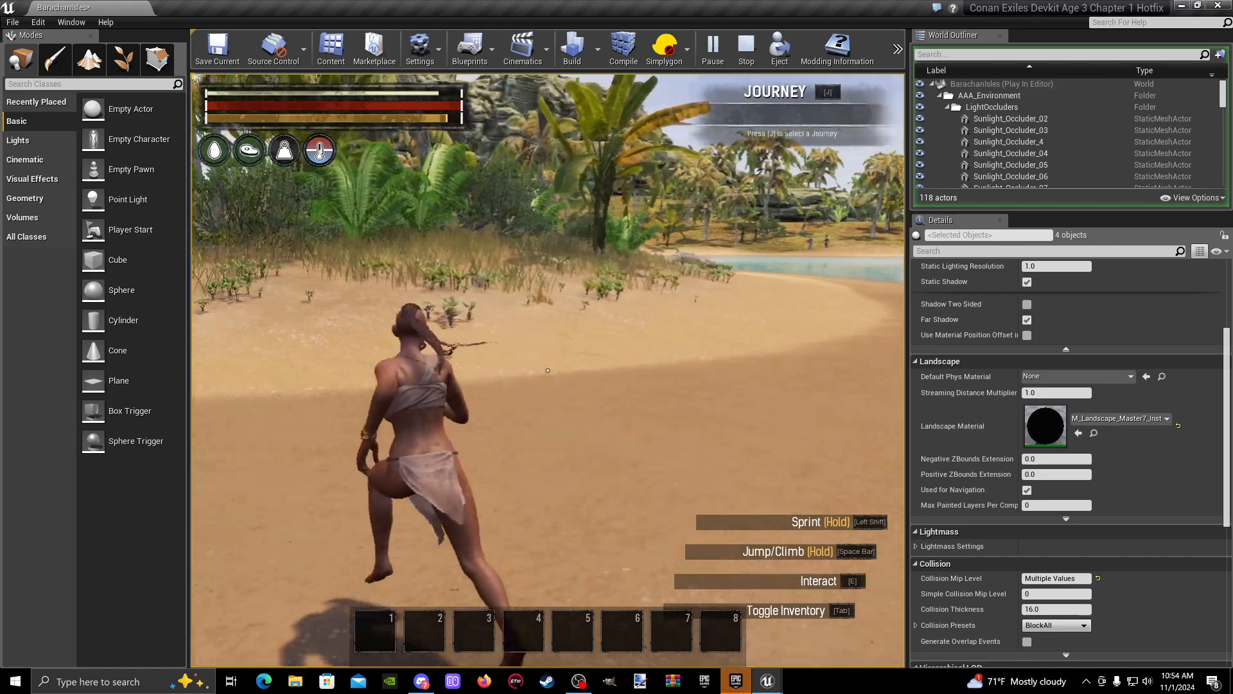
key("shift+w")
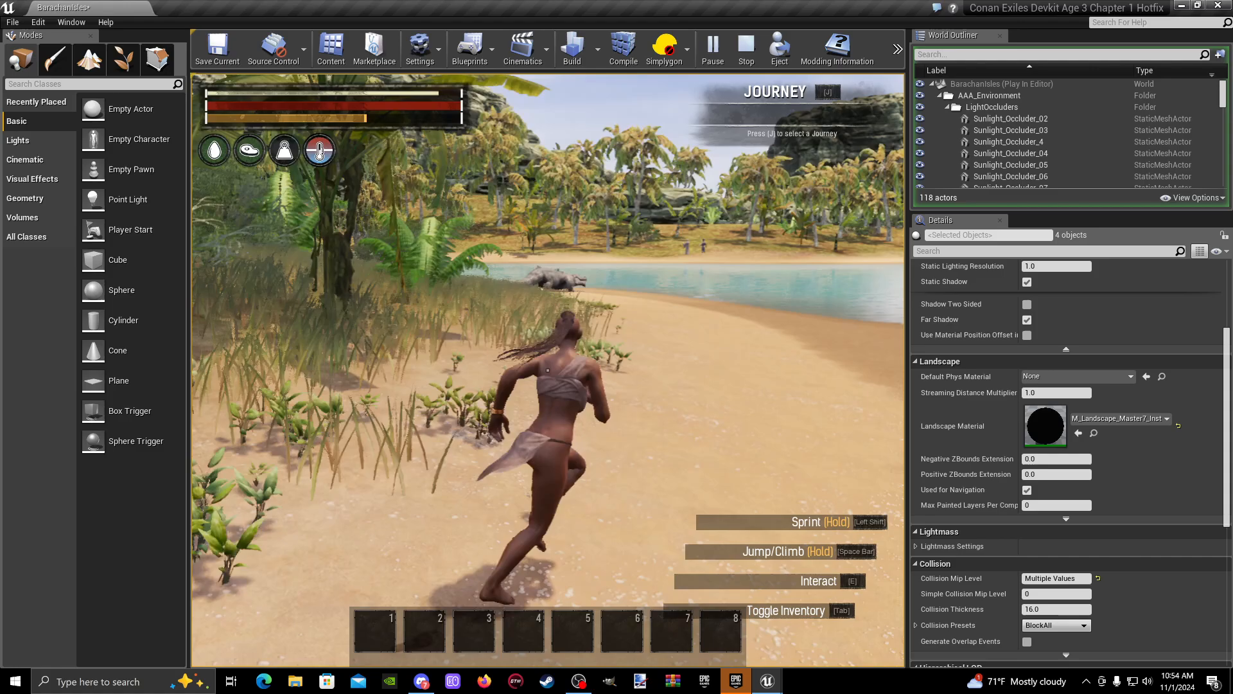
key("shift+w")
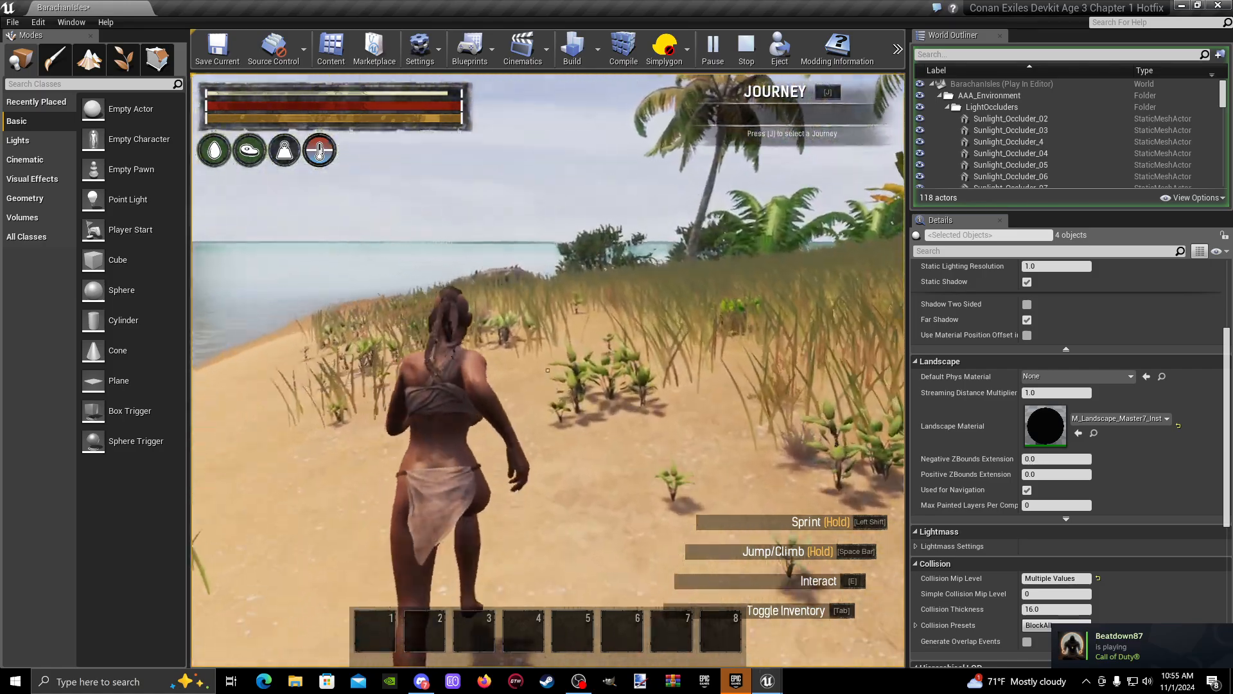
key("shift+w")
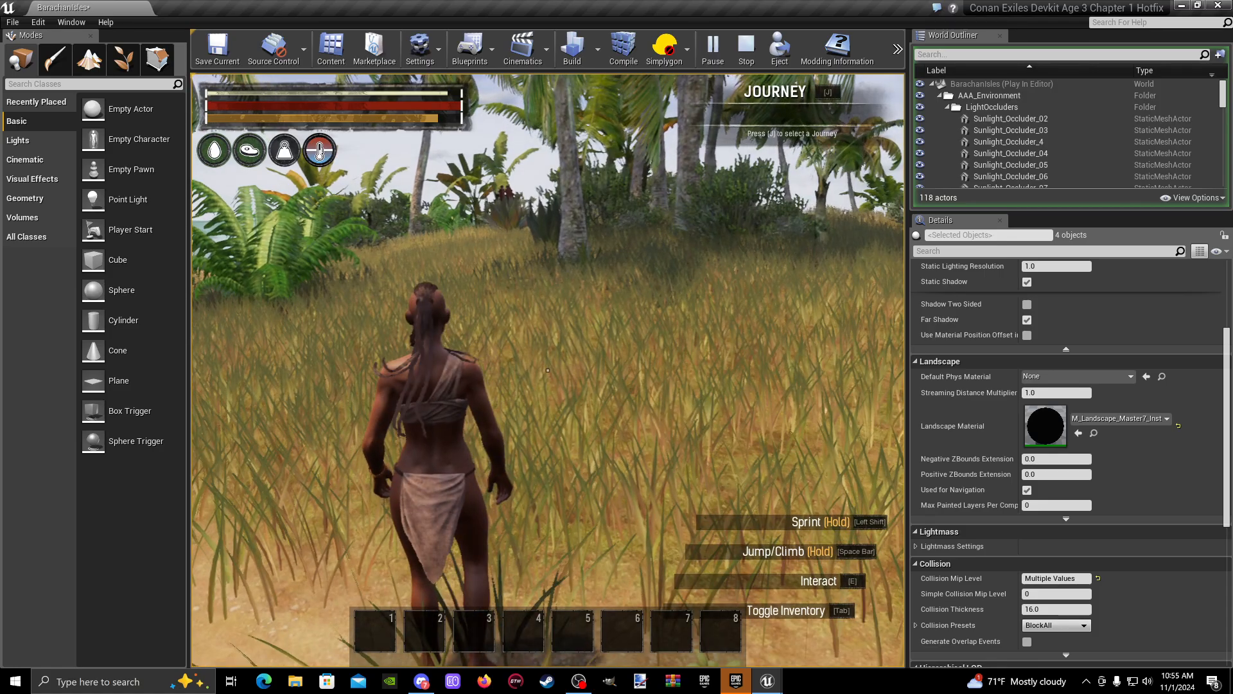
key("Escape")
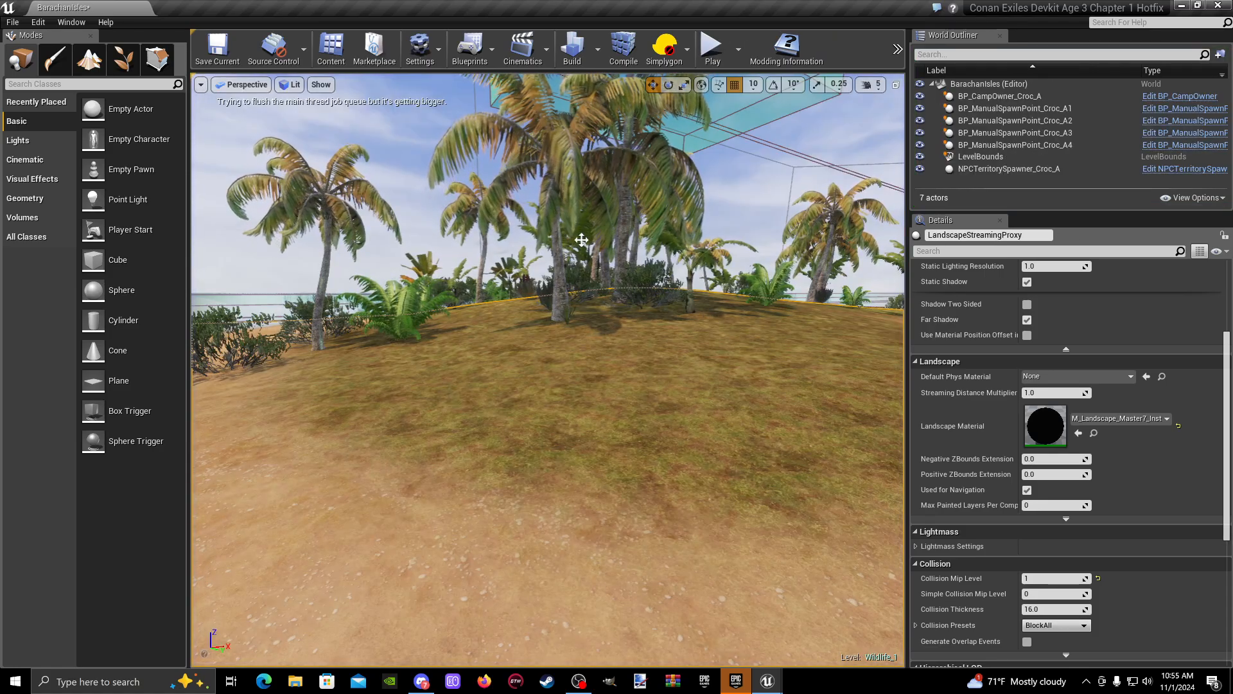
key("w")
right_click_drag(581, 240, 790, 270)
key("s")
right_click_drag(726, 160, 758, 156)
key("w")
key("a")
right_click_drag(565, 350, 595, 345)
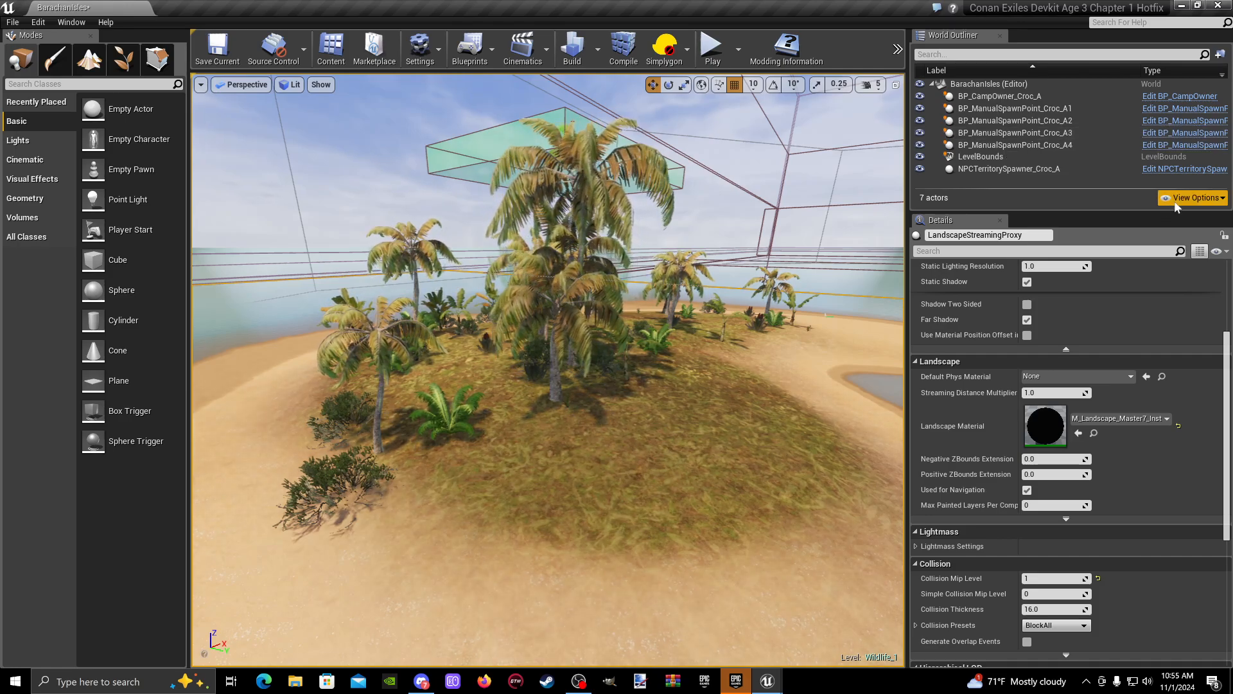
left_click(1195, 198)
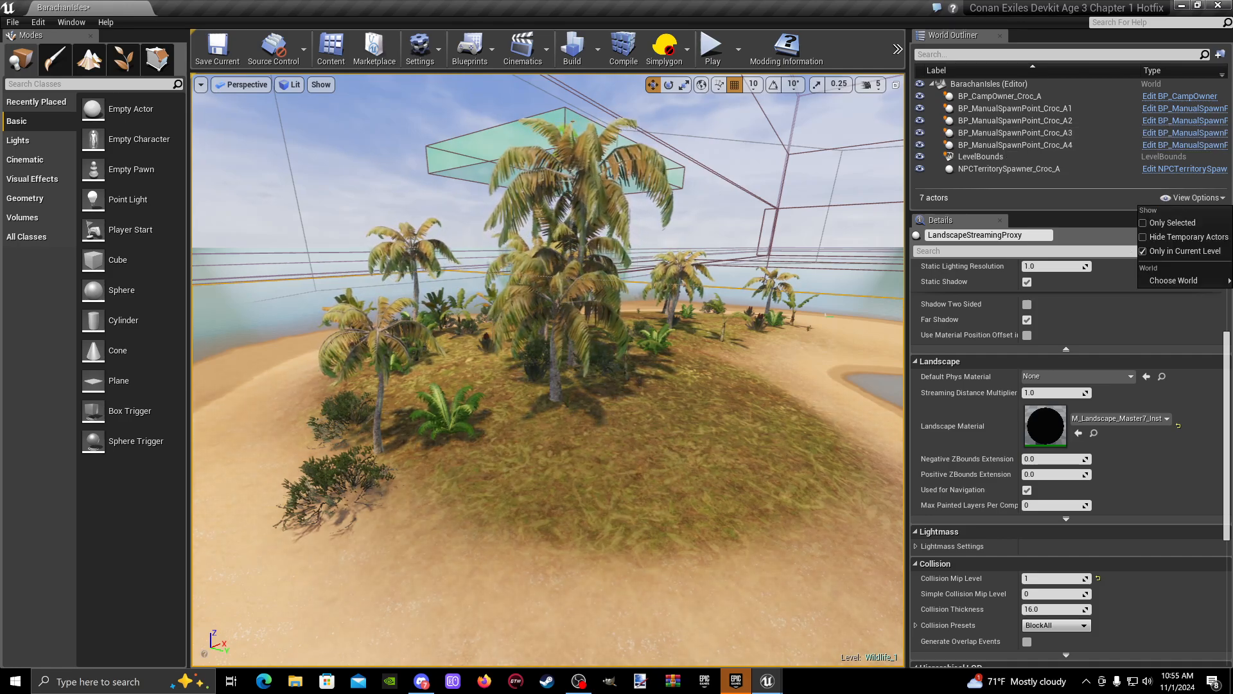
left_click(1057, 180)
- Move the Croc_A camp owner, the four manual spawn points A1 to A4 and the NPC territory spawner into a new folder
left_click(1030, 169)
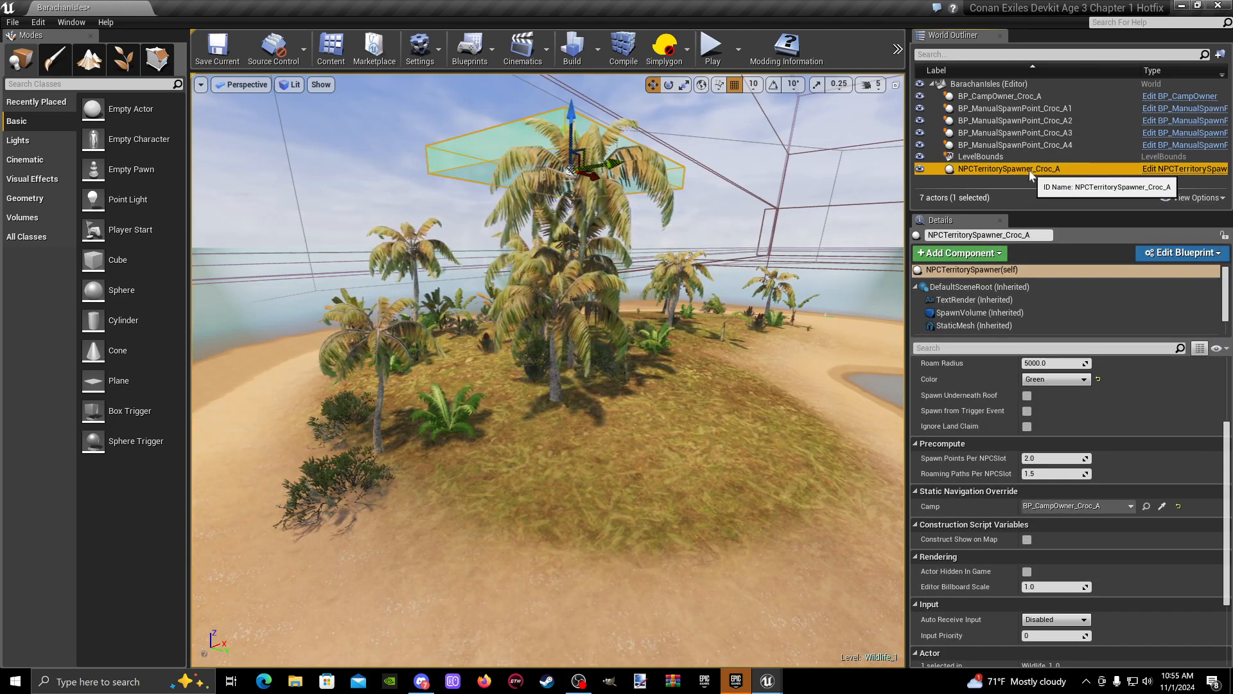
left_click(1016, 97, "ctrl")
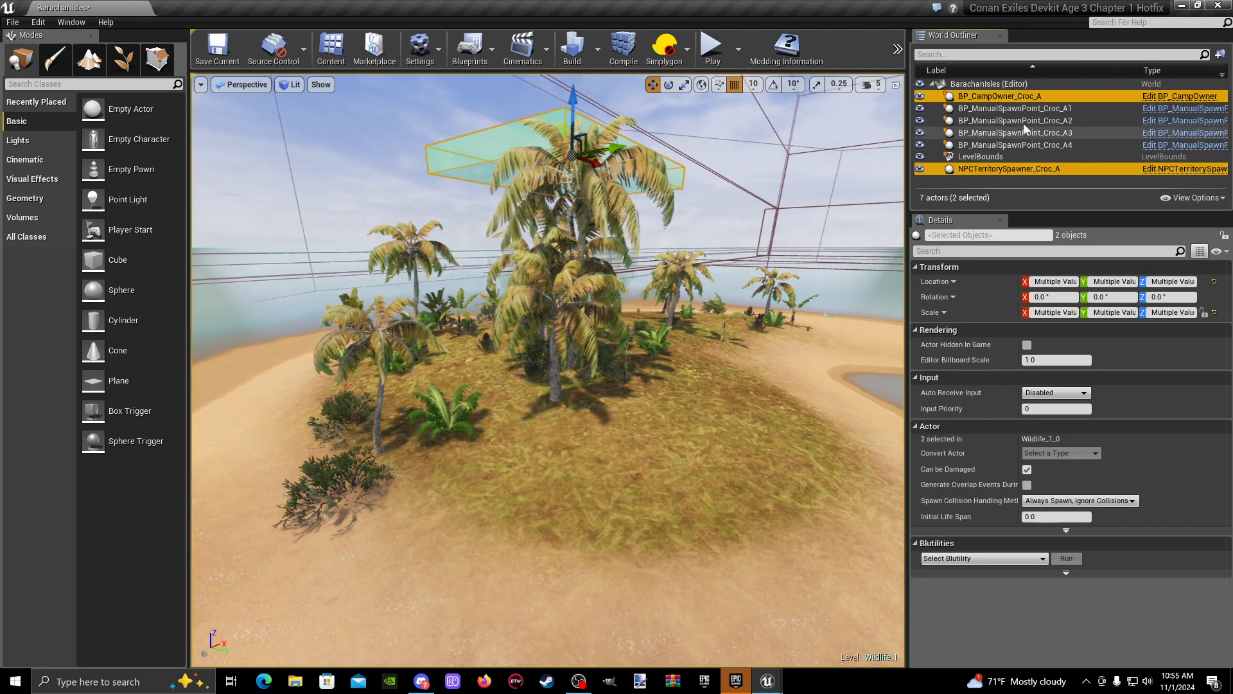
left_click(1027, 110, "ctrl")
left_click(1032, 122, "ctrl")
left_click(1032, 132, "ctrl")
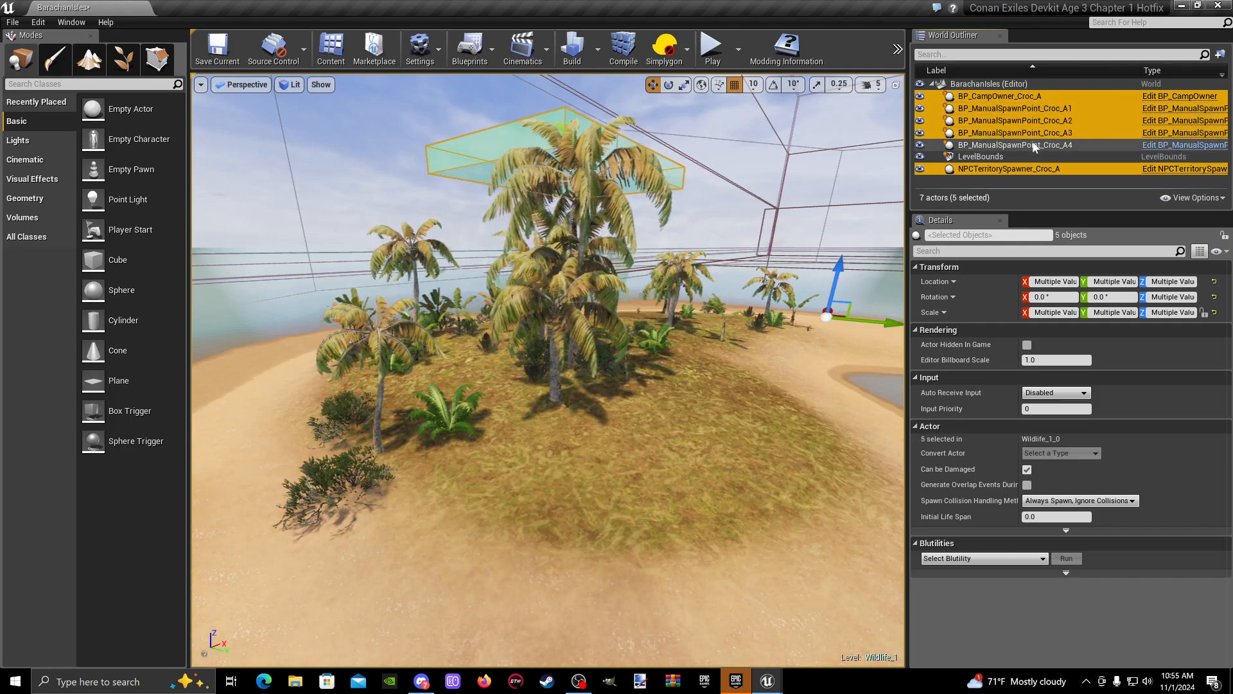
left_click(1032, 143, "ctrl")
right_click(1011, 145)
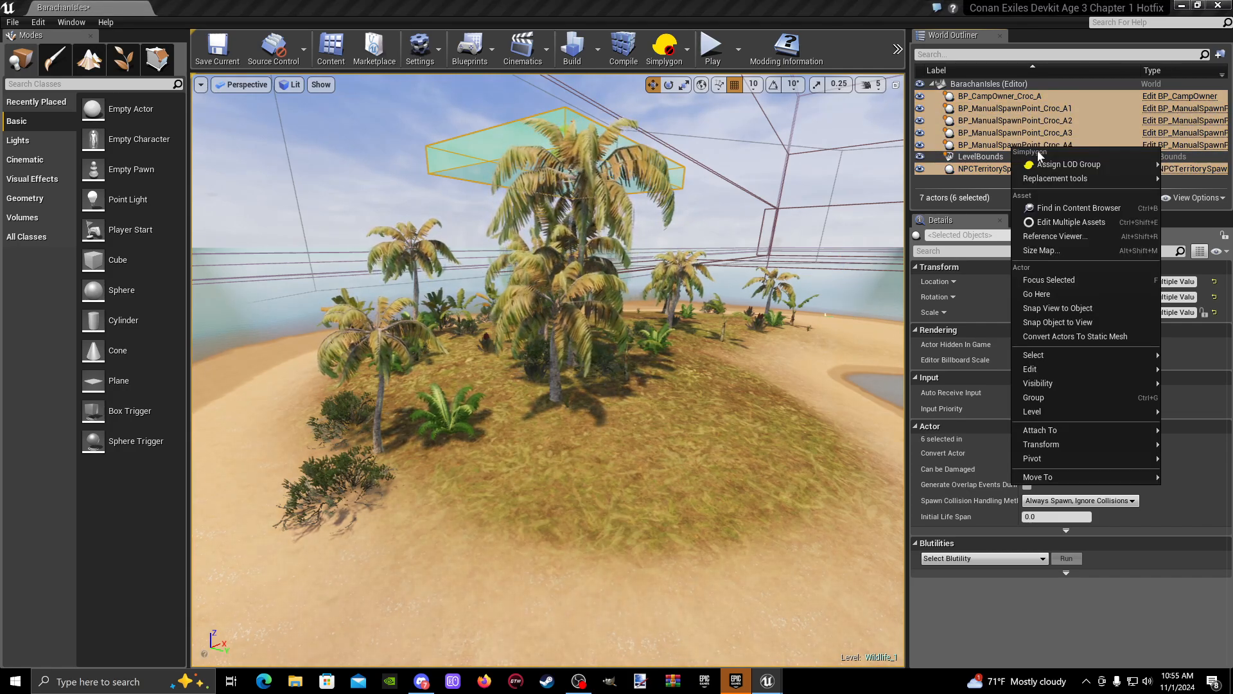
mouse_move(1060, 477)
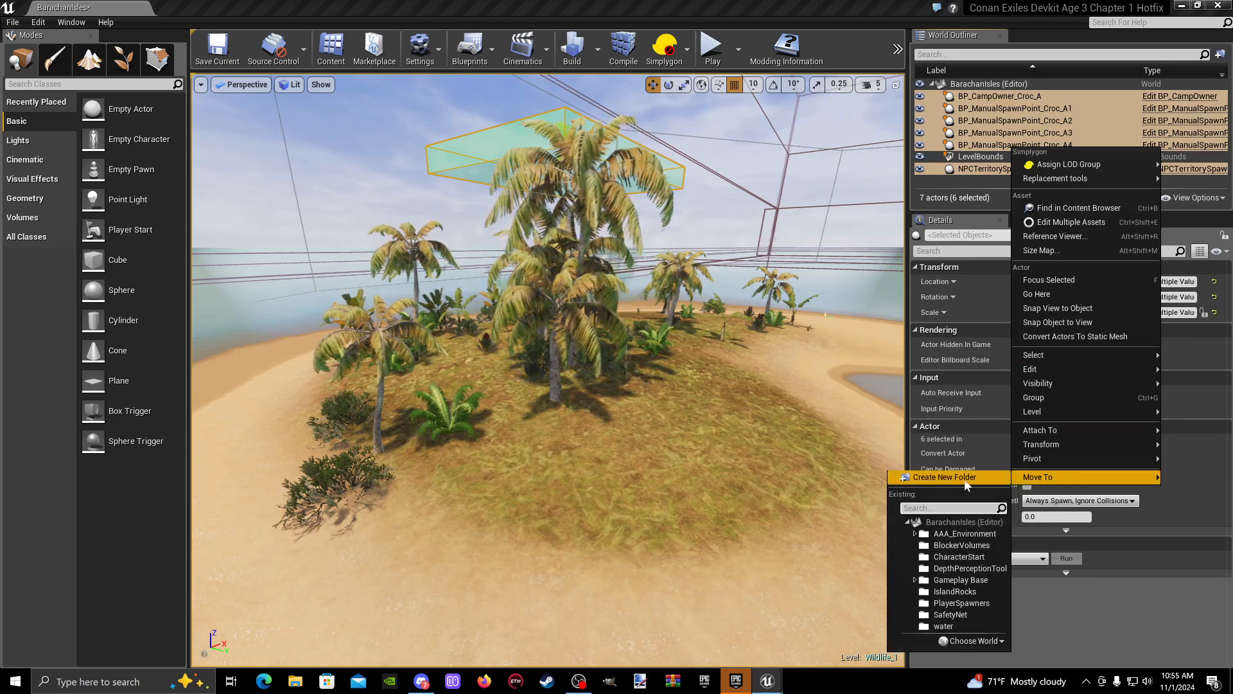
left_click(945, 478)
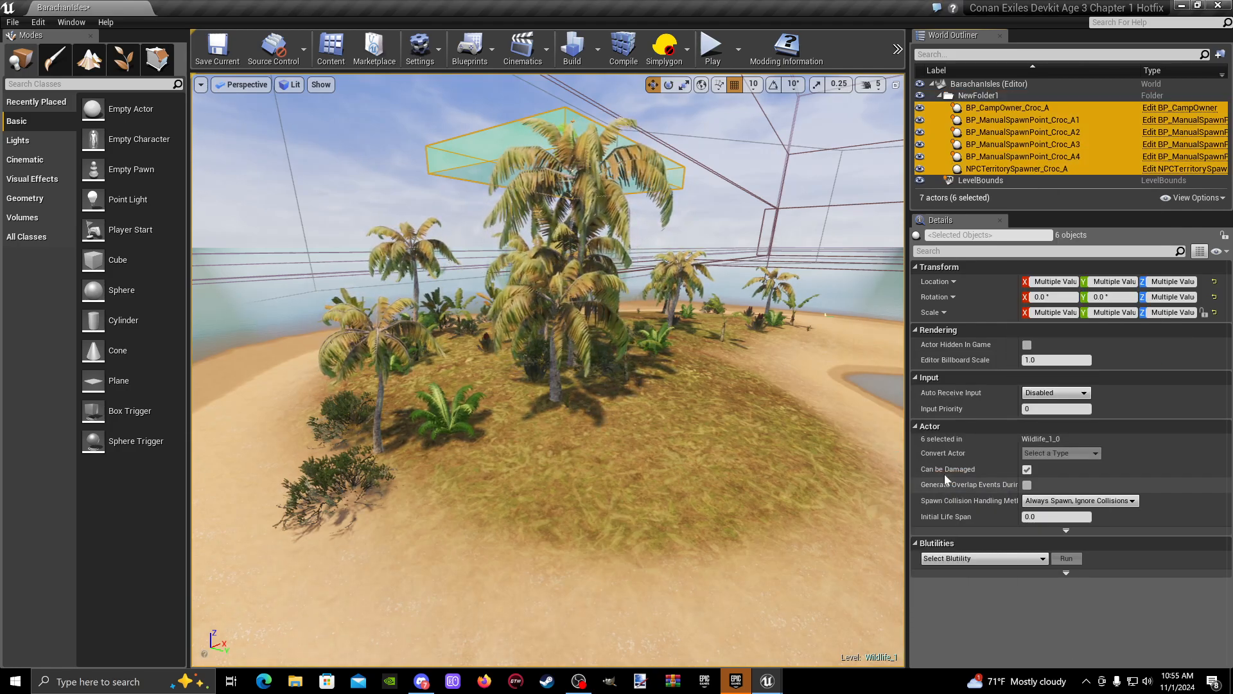
- Rename the new folder holding the crocodile camp actors to CrocGroup_1 and collapse it
left_click(977, 95)
right_click(978, 95)
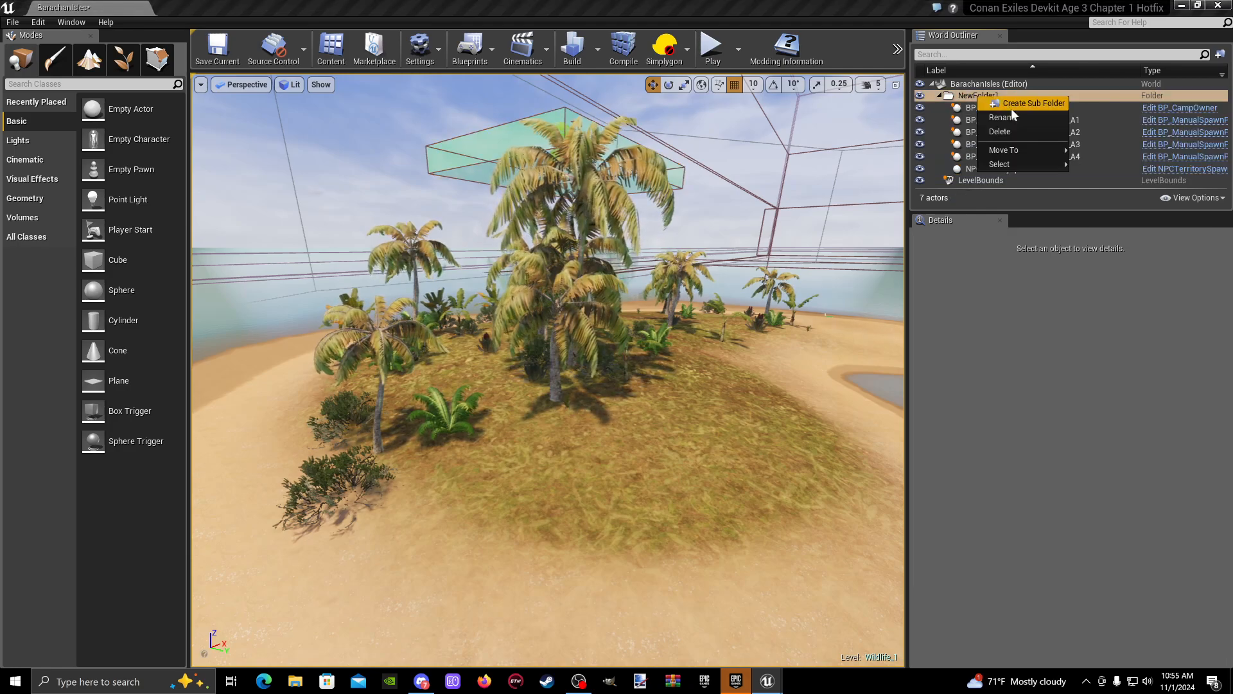
left_click(1012, 115)
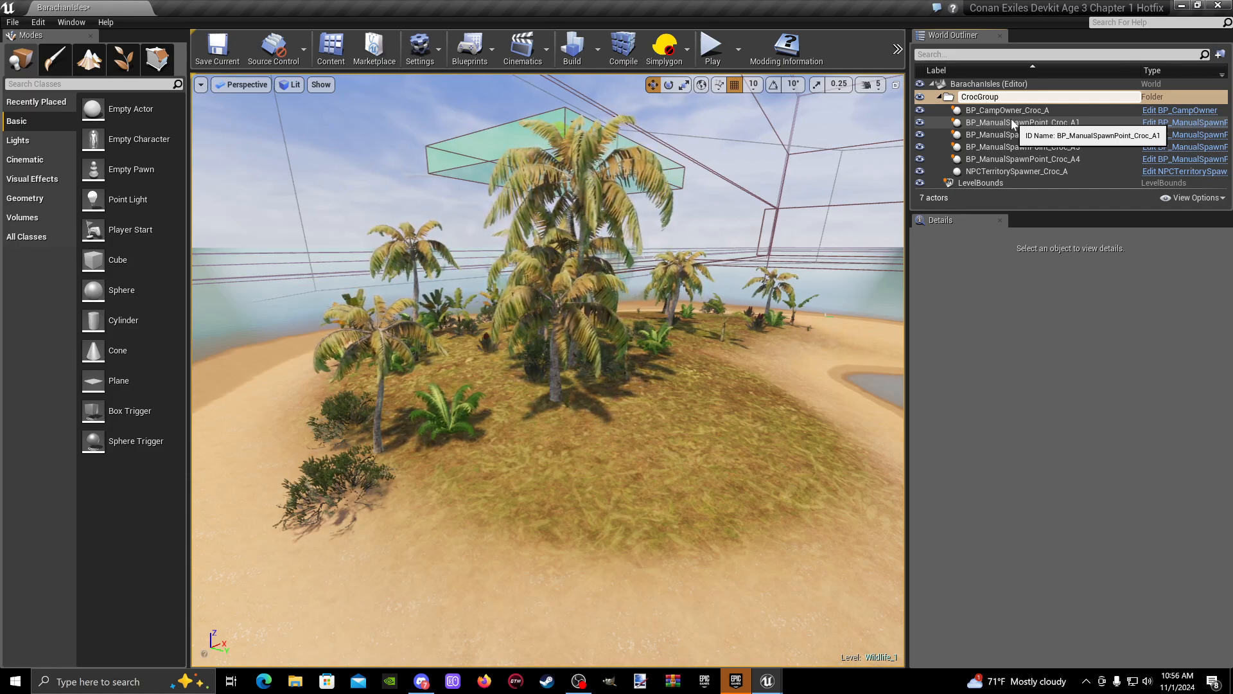
type("CrocGroup_1")
key("Return")
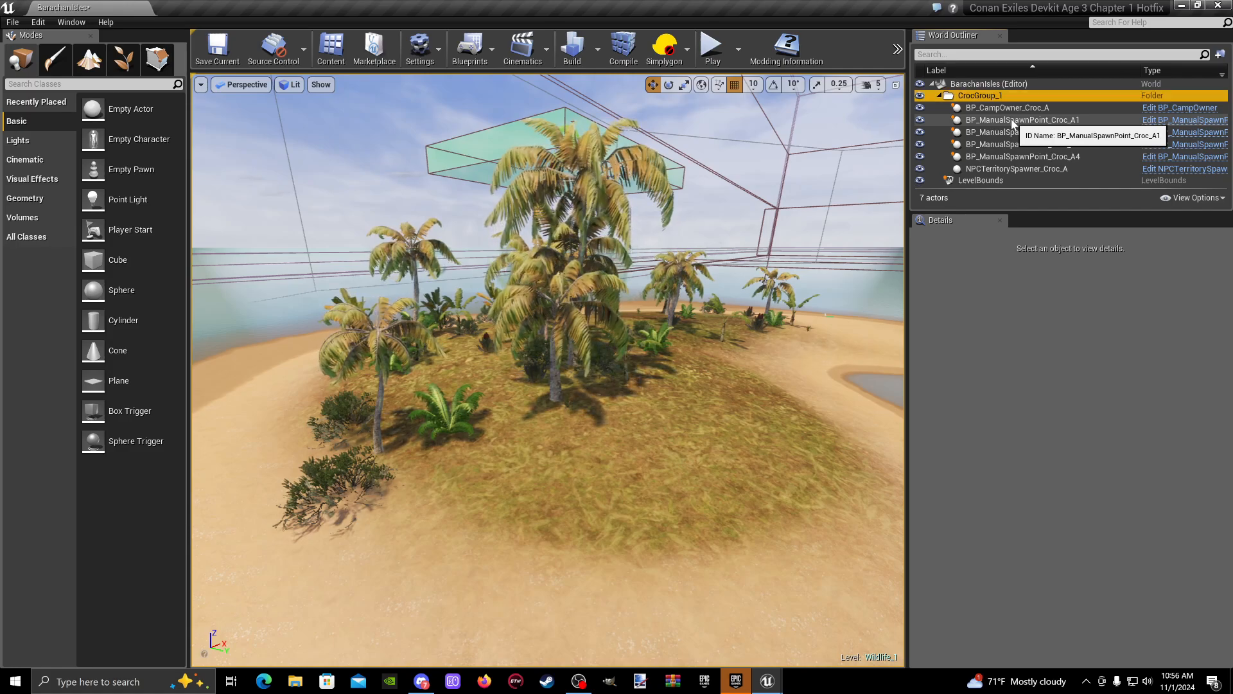
left_click(939, 95)
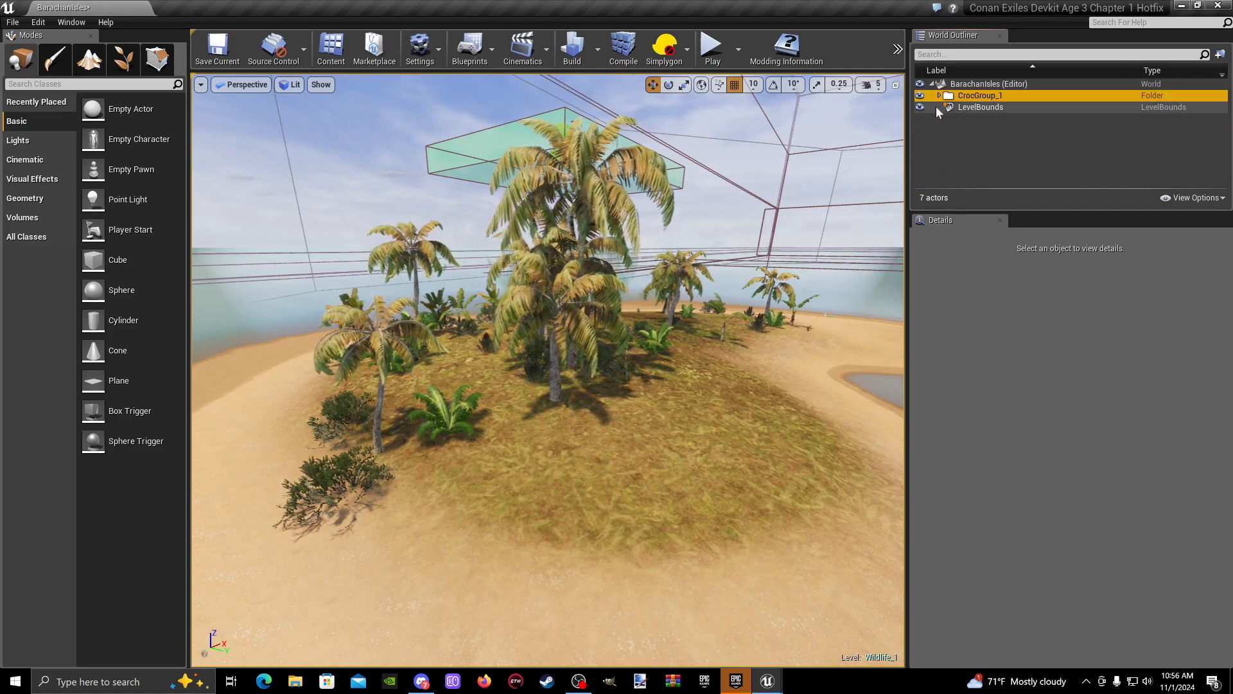
- Select all immediate children of the CrocGroup_1 folder and duplicate the six camp actors
right_click_drag(578, 372, 611, 369)
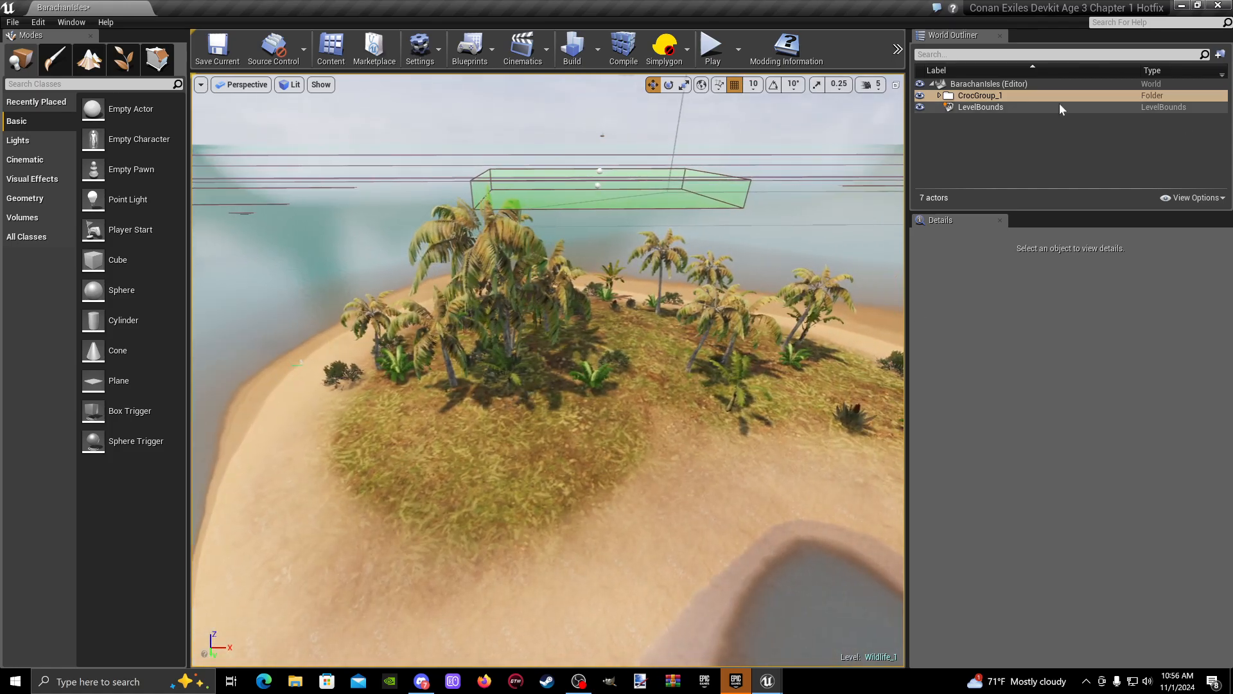
double_click(944, 98)
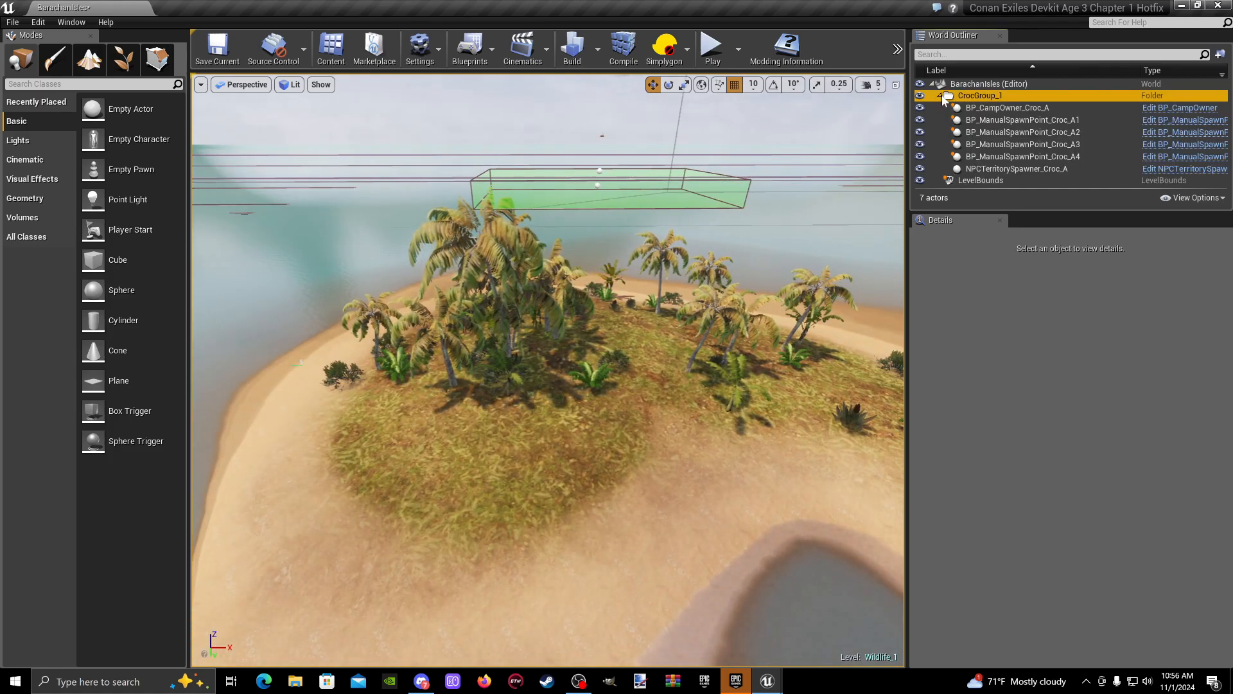
right_click(977, 100)
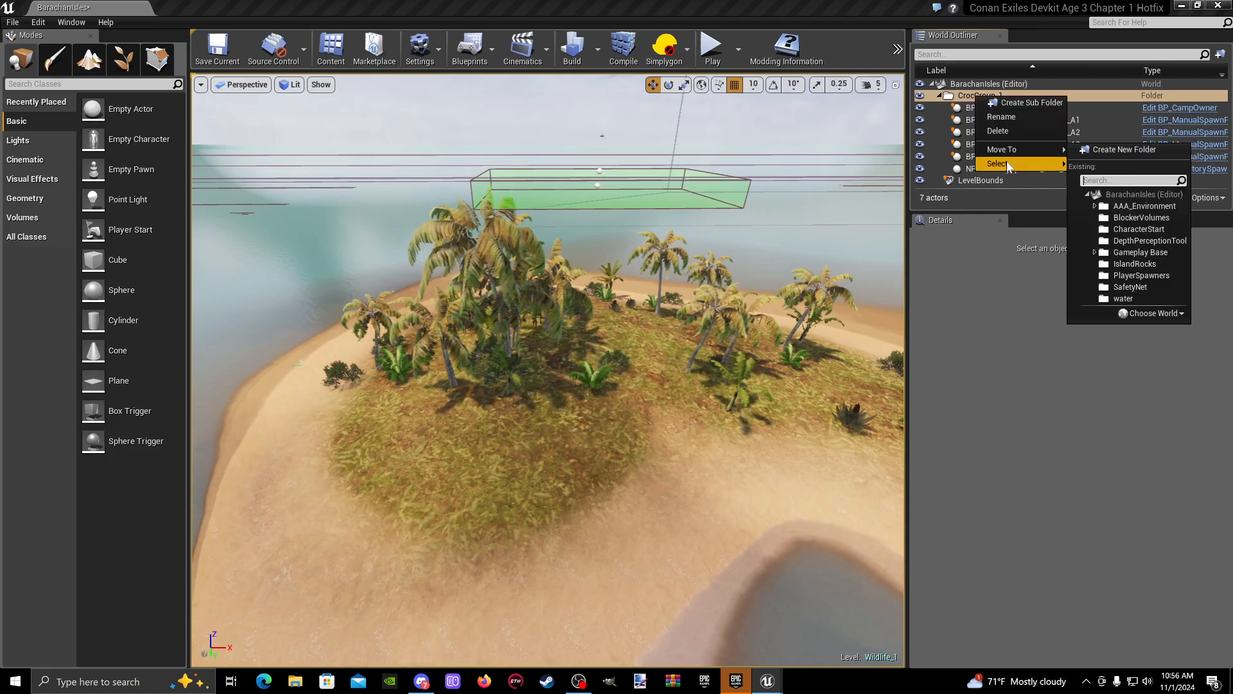
mouse_move(1035, 163)
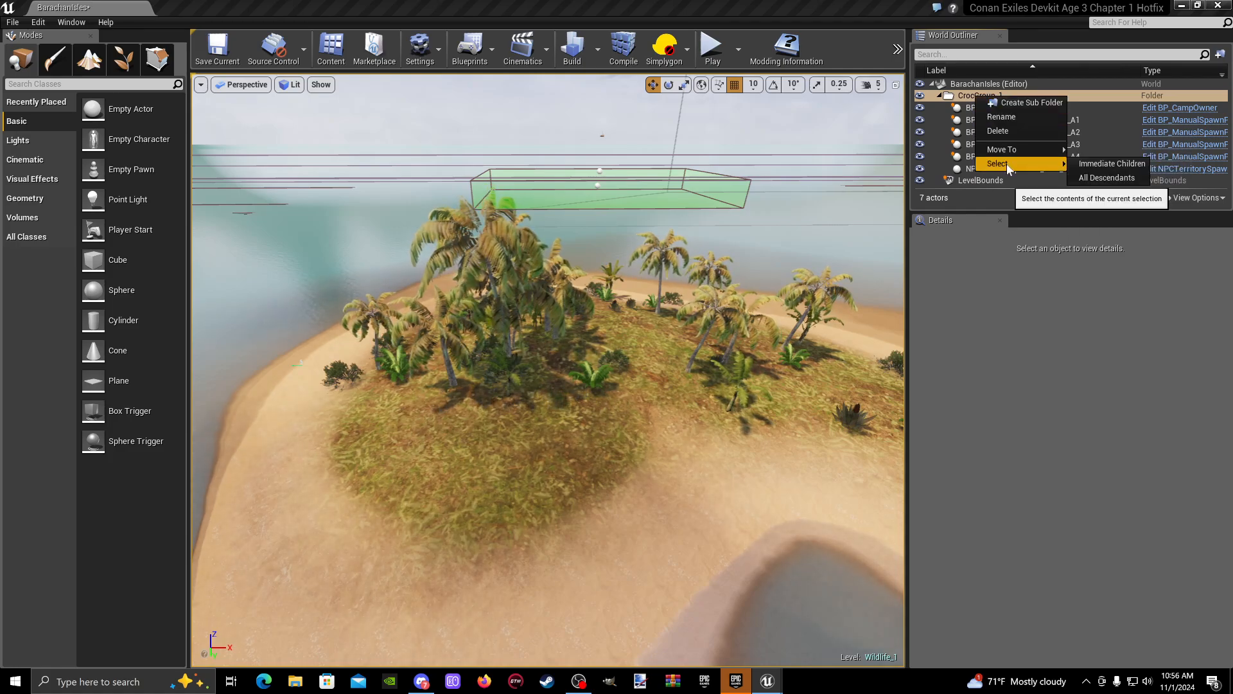
left_click(1117, 164)
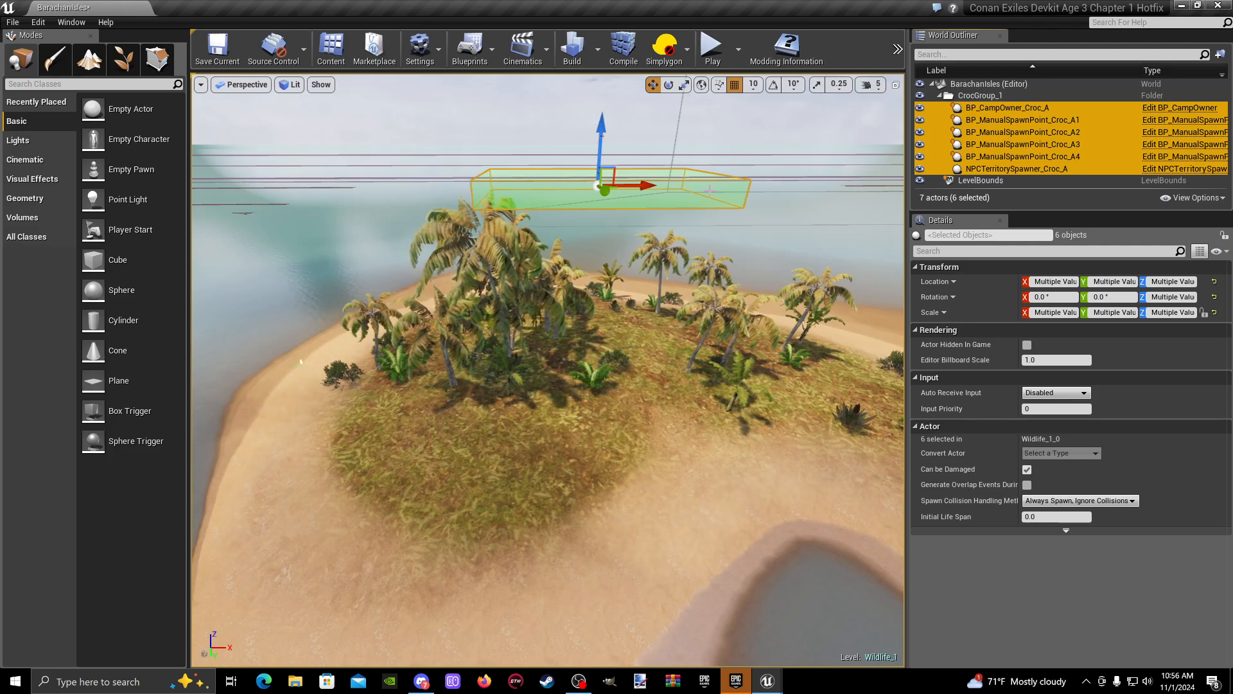
key("ctrl+w")
key("f")
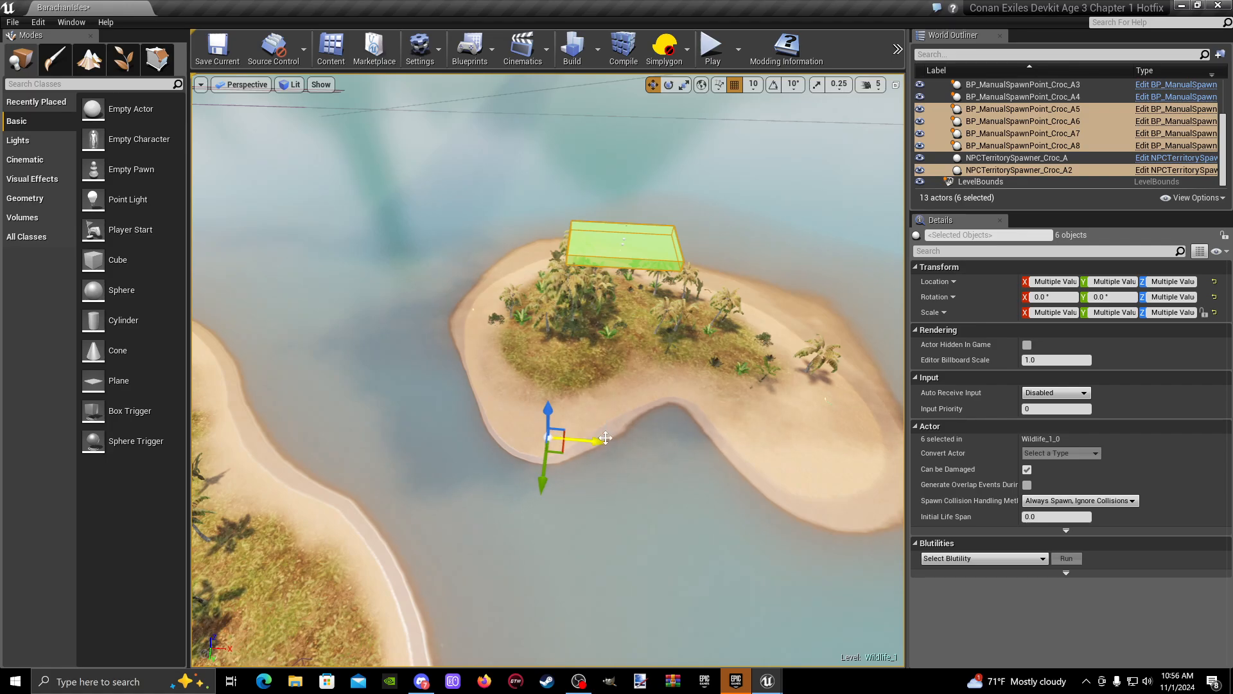
- Move the duplicated crocodile camp actors together off the island to the open water beside it
left_click_drag(440, 425, 318, 418)
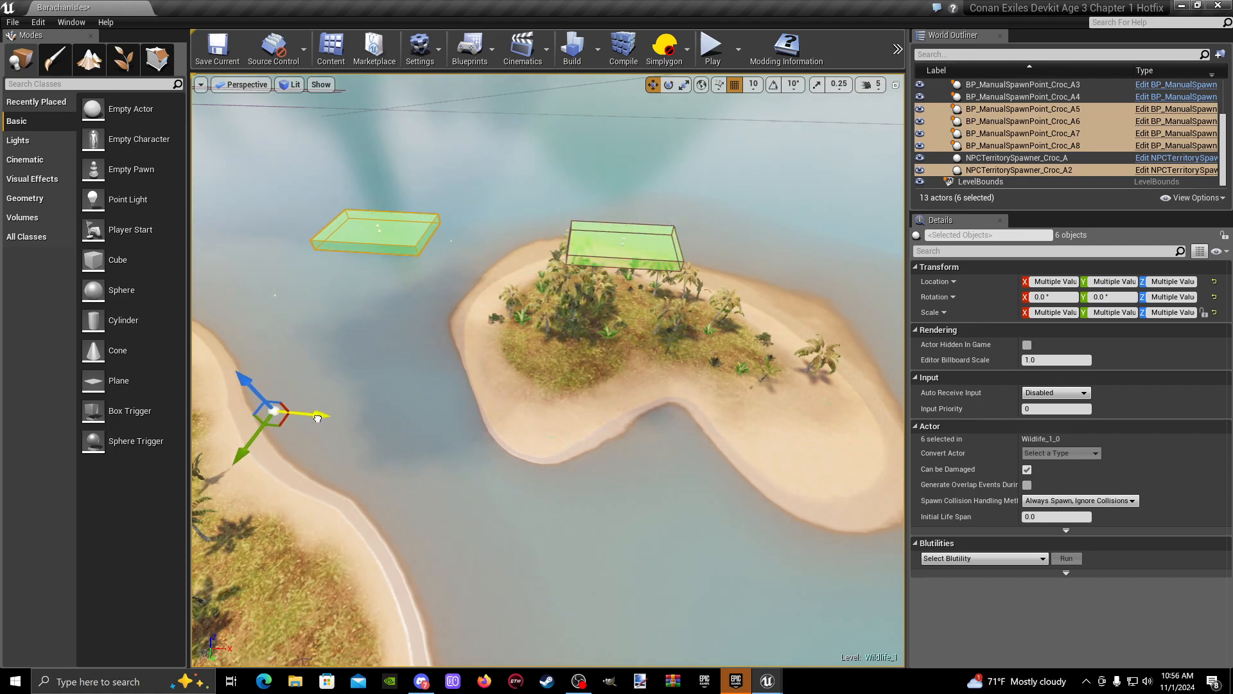
left_click_drag(237, 460, 333, 261)
left_click_drag(383, 302, 288, 292)
right_click_drag(446, 341, 347, 287)
key("w")
right_click_drag(673, 390, 713, 352)
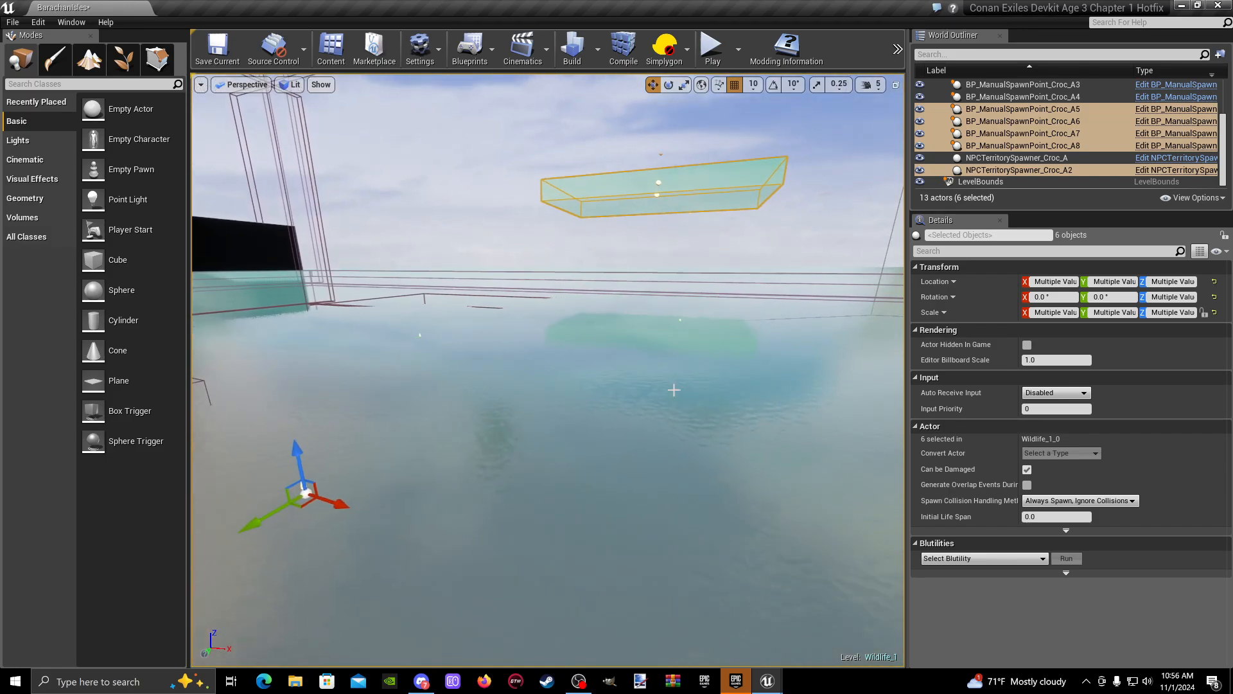
- Examine the duplicated territory spawner and camp owner Croc_A2 in the actor list and their placement over the water
left_click(1054, 170)
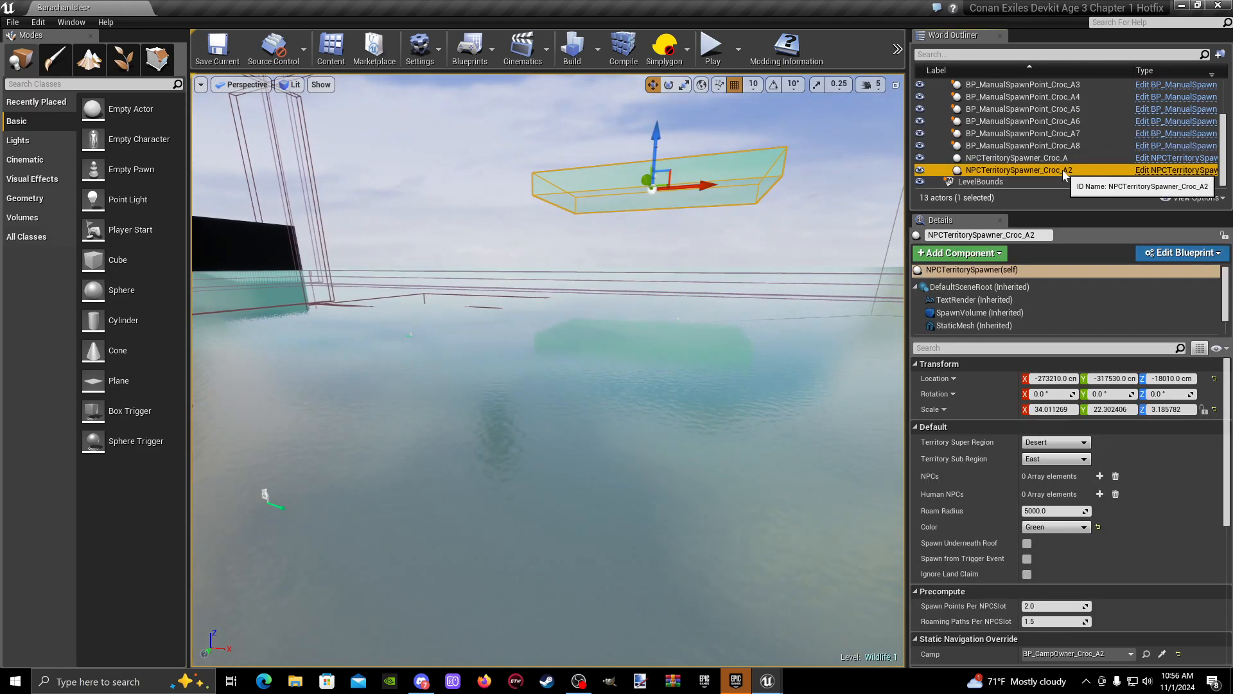
scroll(1044, 171, "up", 3)
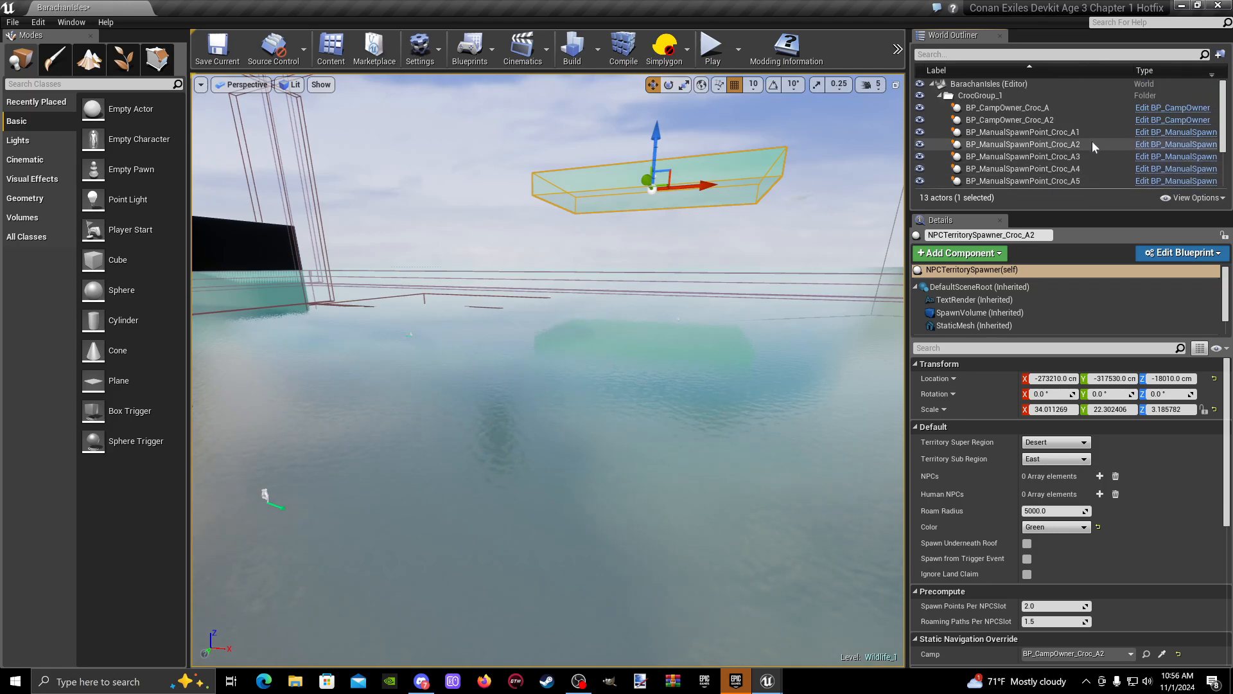
left_click(1041, 120)
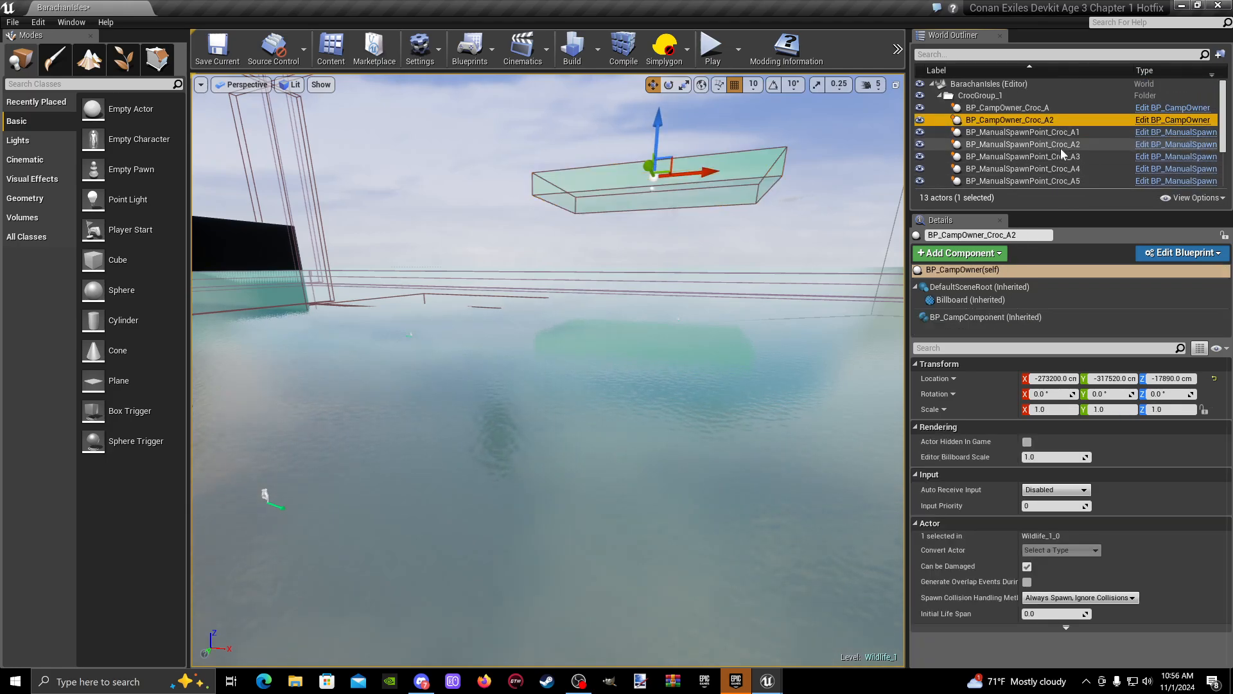
scroll(1061, 148, "down", 3)
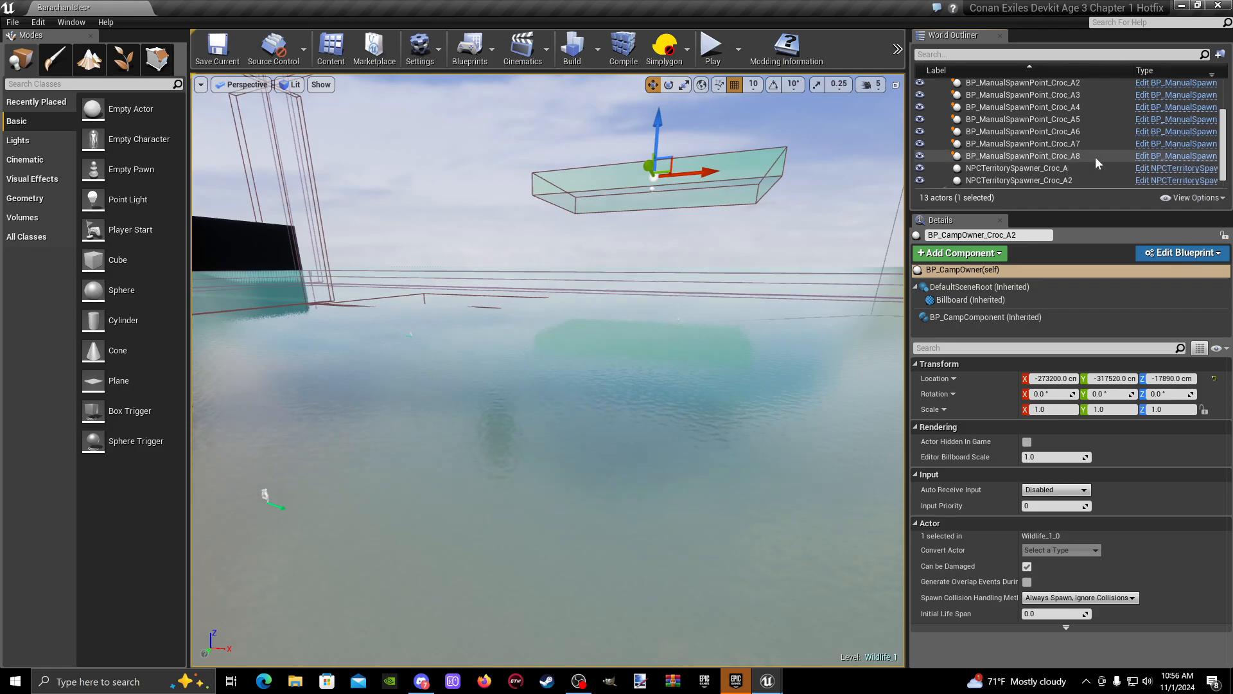
scroll(1096, 157, "up", 2)
scroll(1092, 141, "down", 2)
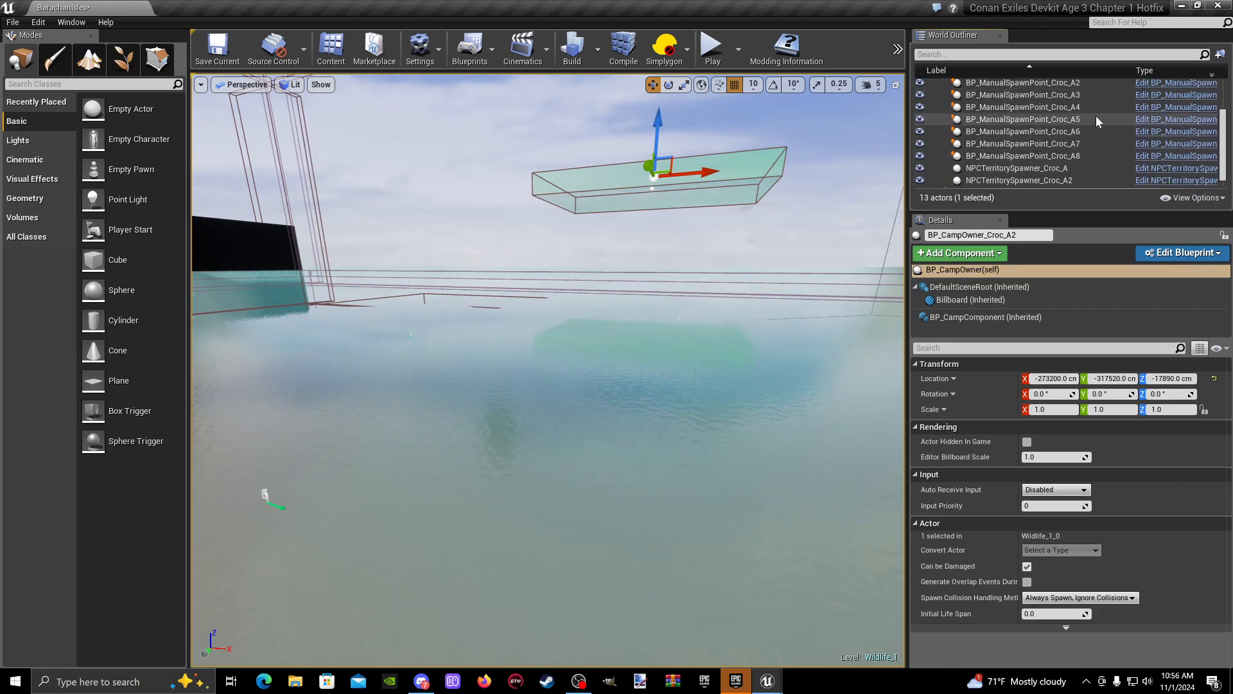
scroll(1082, 141, "up", 3)
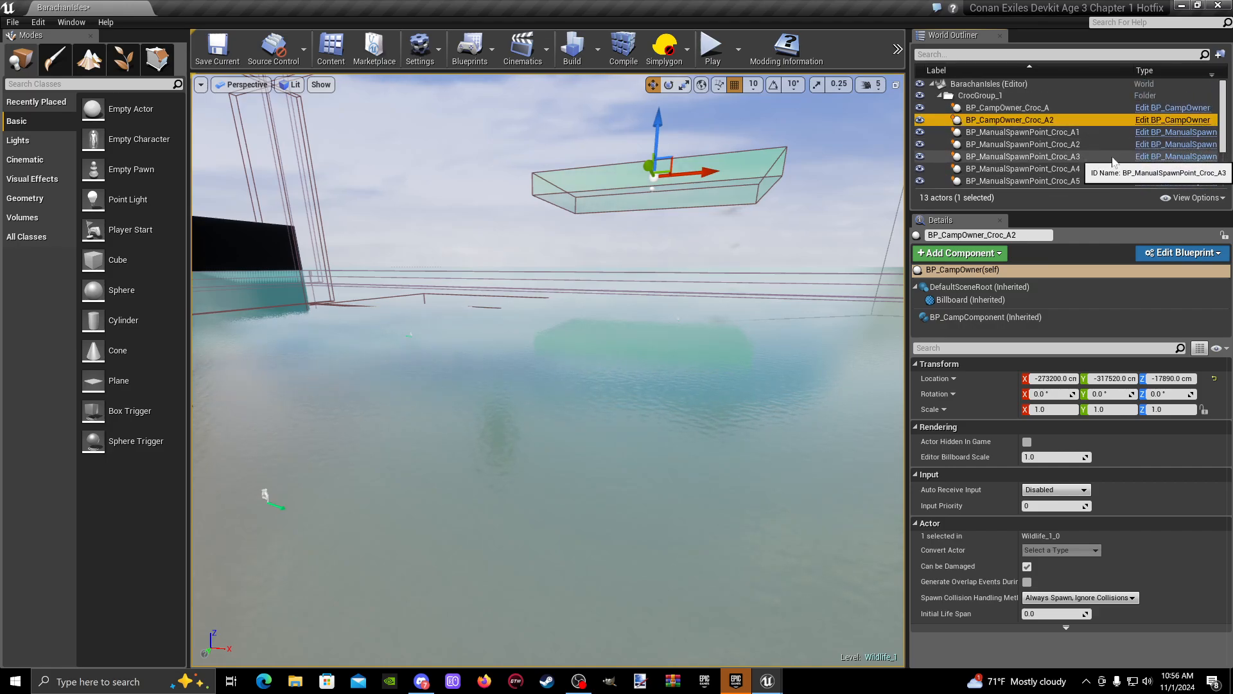
right_click_drag(706, 257, 726, 286)
key("s")
key("w")
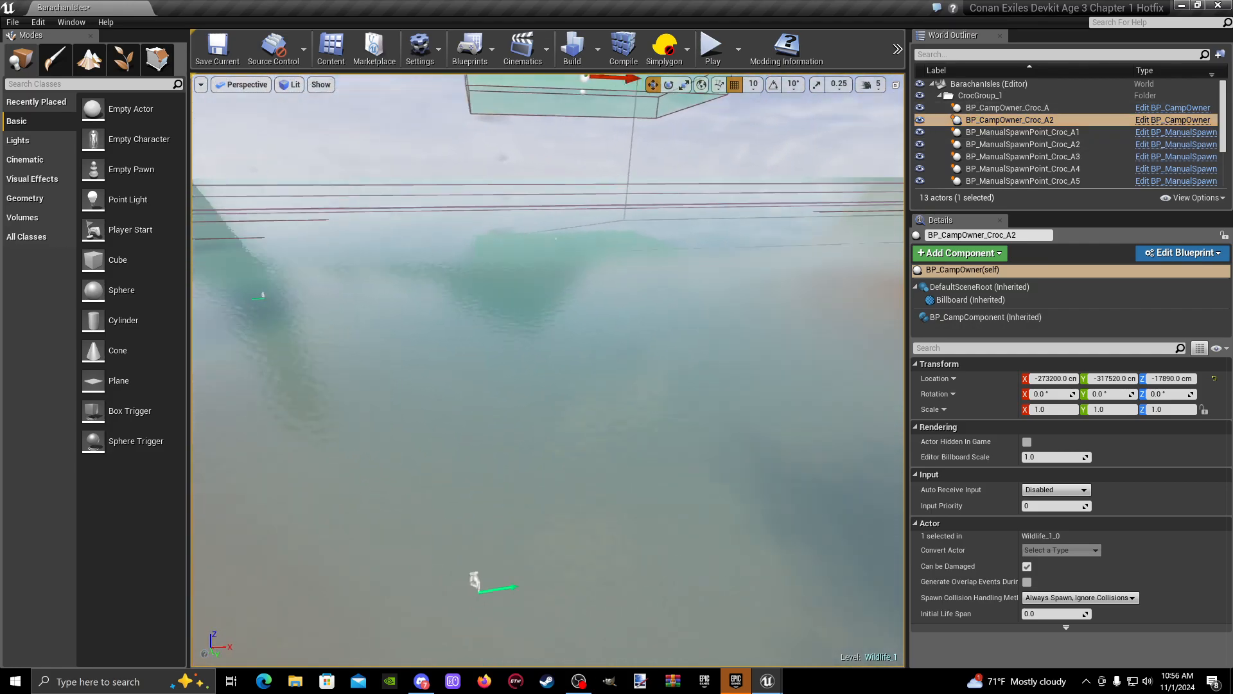
key("s")
mouse_move(536, 377)
right_mouse_down()
mouse_move(508, 372)
mouse_move(548, 377)
right_mouse_up()
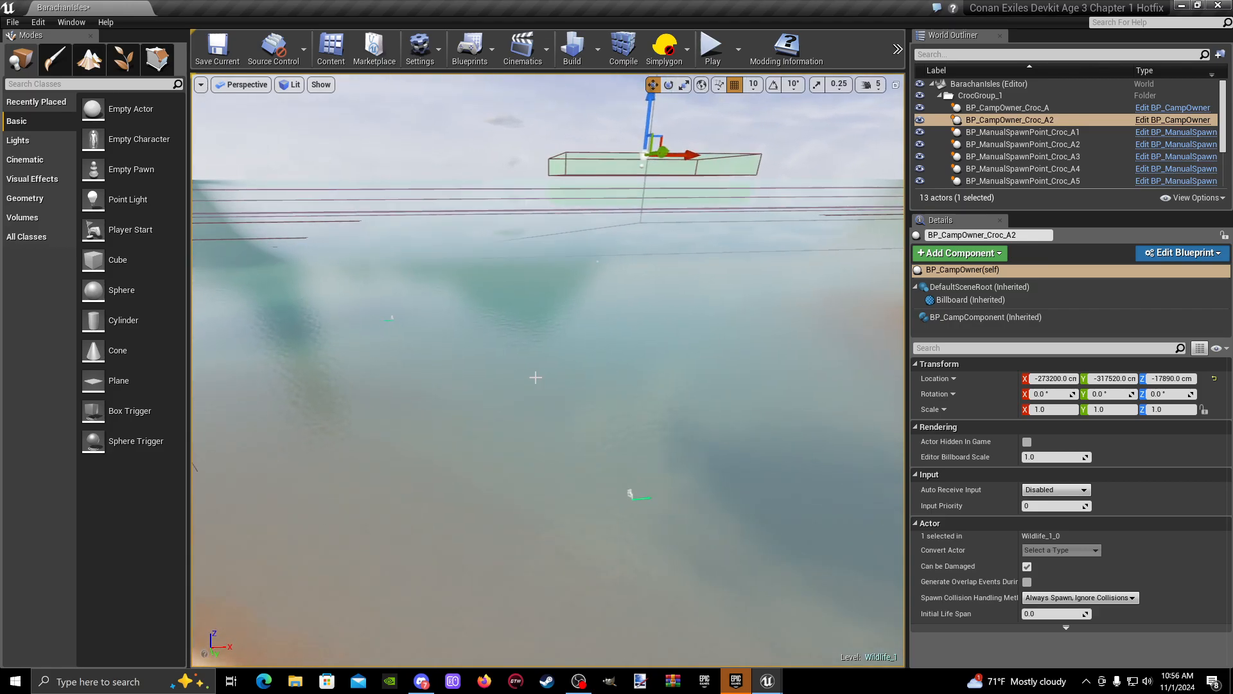
- Move manual spawn points Croc_A5 to A8, territory spawner Croc_A2 and camp owner Croc_A2 into a new folder inside CrocGroup_1
scroll(1066, 154, "down", 2)
left_click(1087, 141)
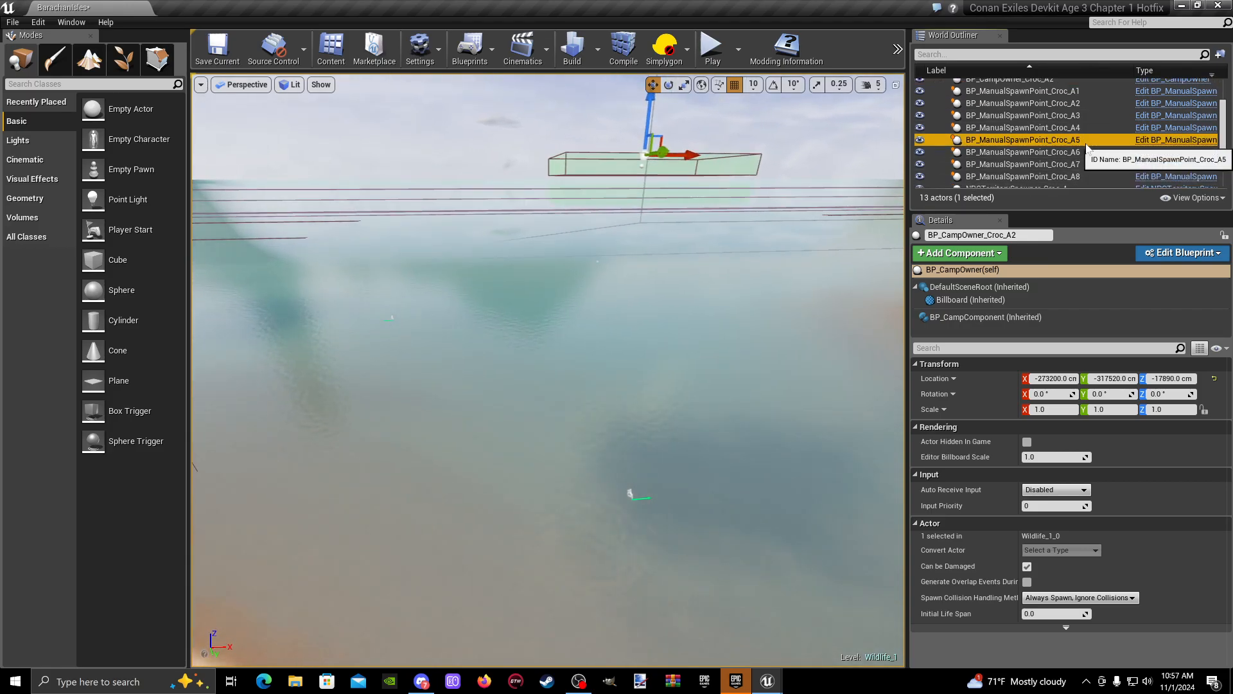
left_click(1086, 152, "ctrl")
left_click(1085, 164, "ctrl")
left_click(1085, 176, "ctrl")
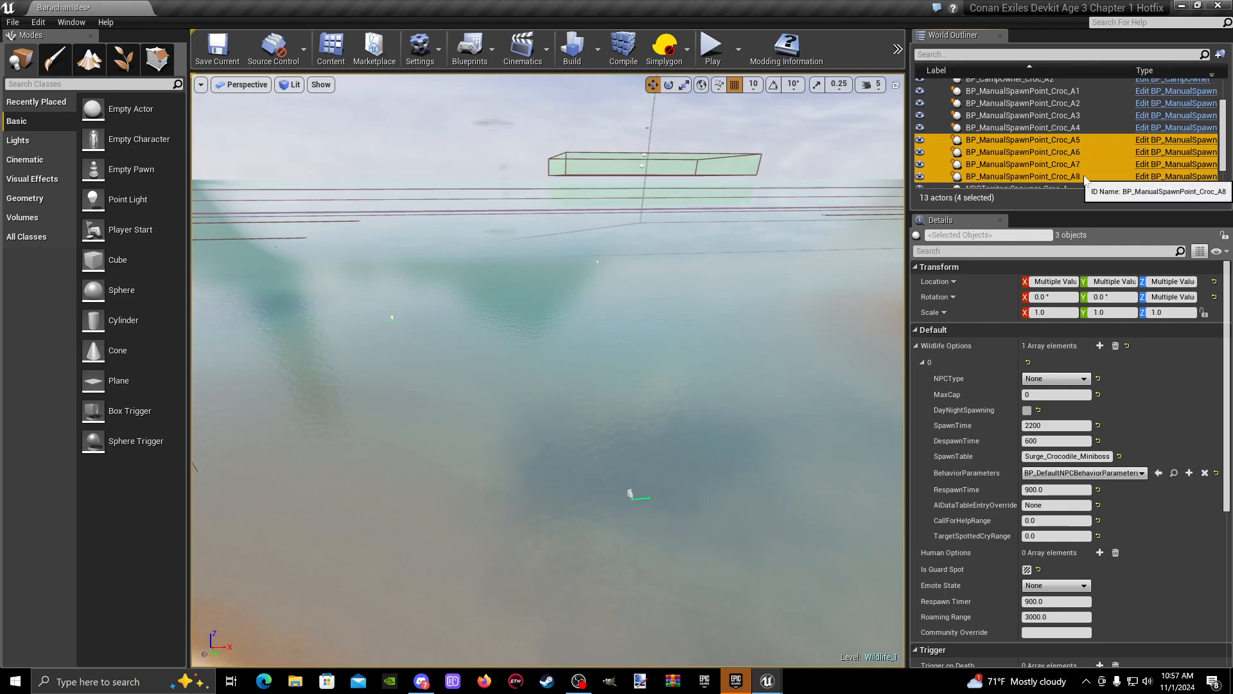
key("w")
right_click_drag(672, 217, 715, 196)
key("s")
key("d")
left_click(693, 255, "ctrl")
key("w")
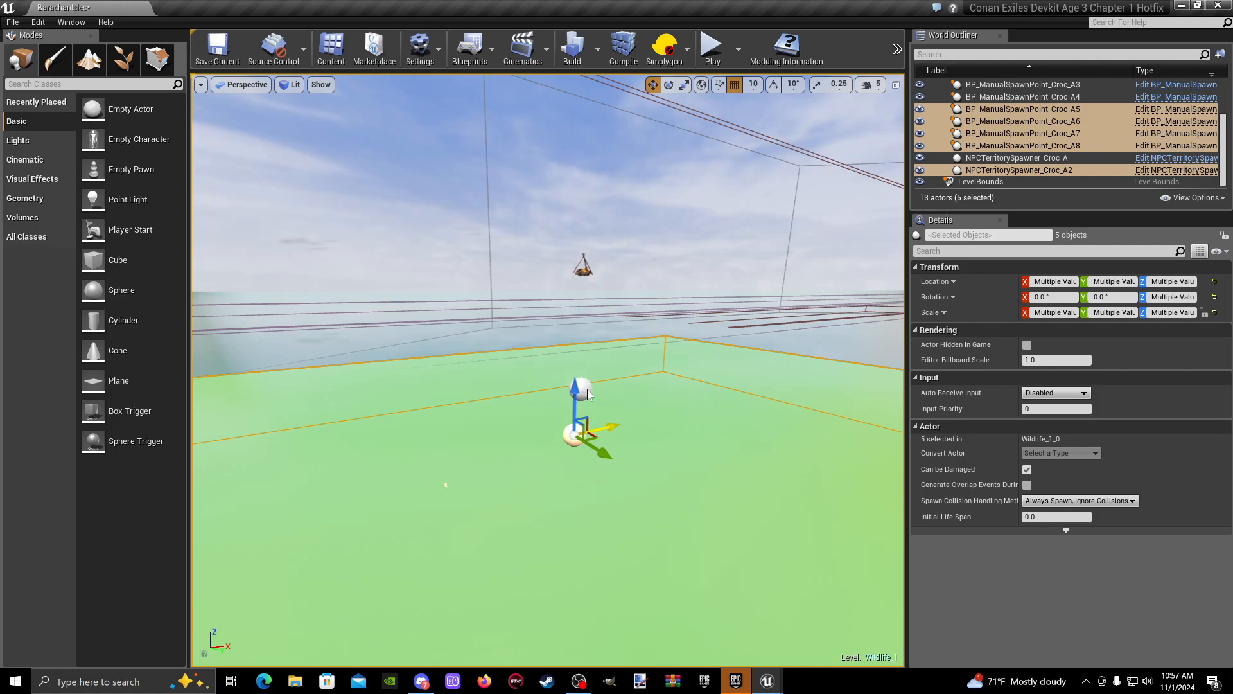
left_click(582, 389, "ctrl")
right_click(583, 391)
mouse_move(661, 560)
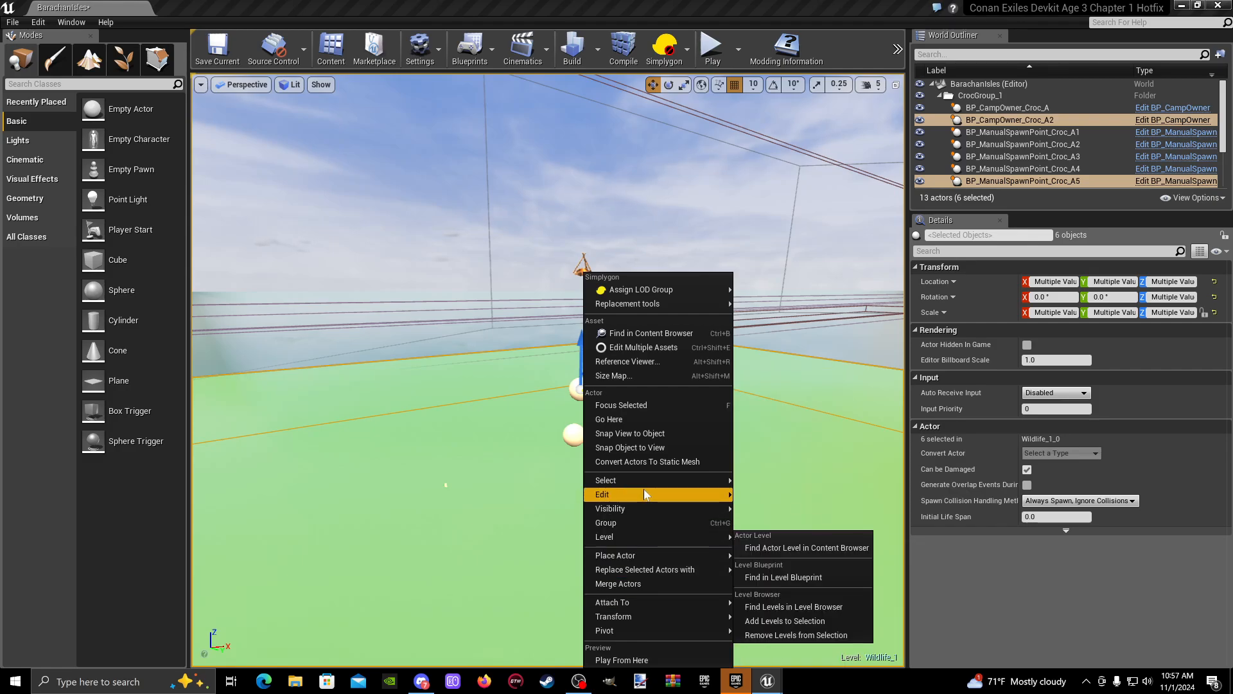
right_click(1046, 181)
mouse_move(1078, 509)
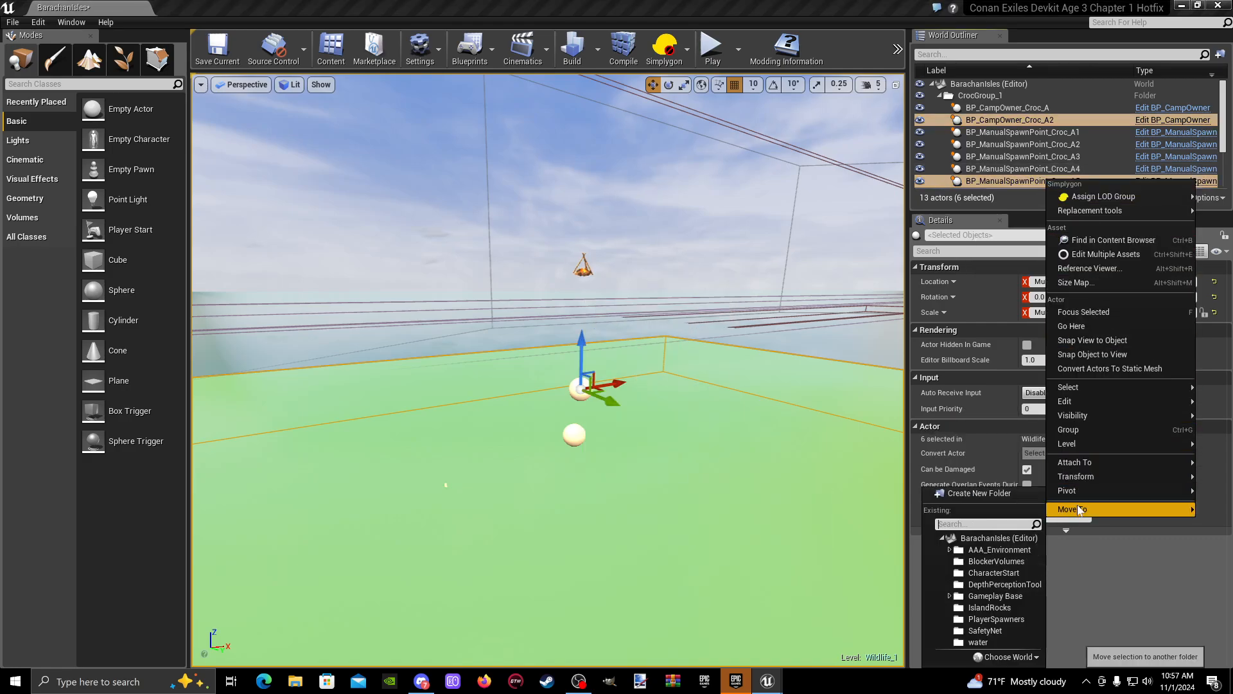
left_click(989, 492)
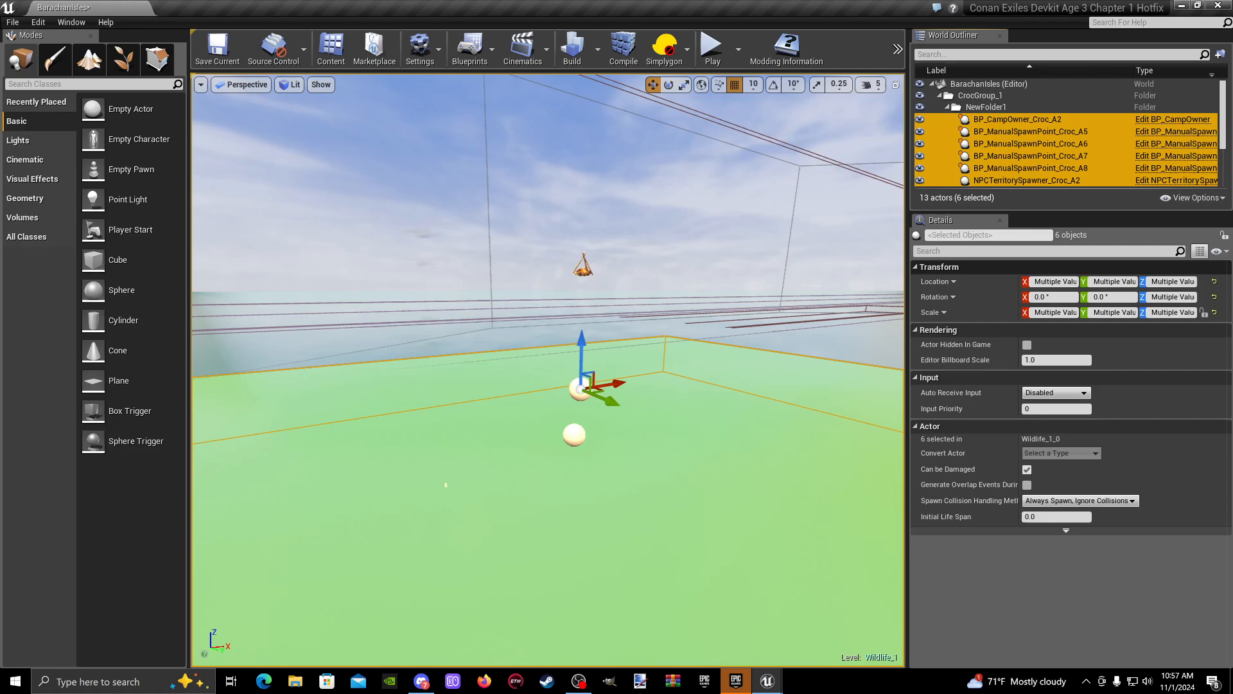
- Rename the new subfolder of CrocGroup_1 to CrocGroup2 and collapse it
left_click(1001, 107)
right_click(1001, 106)
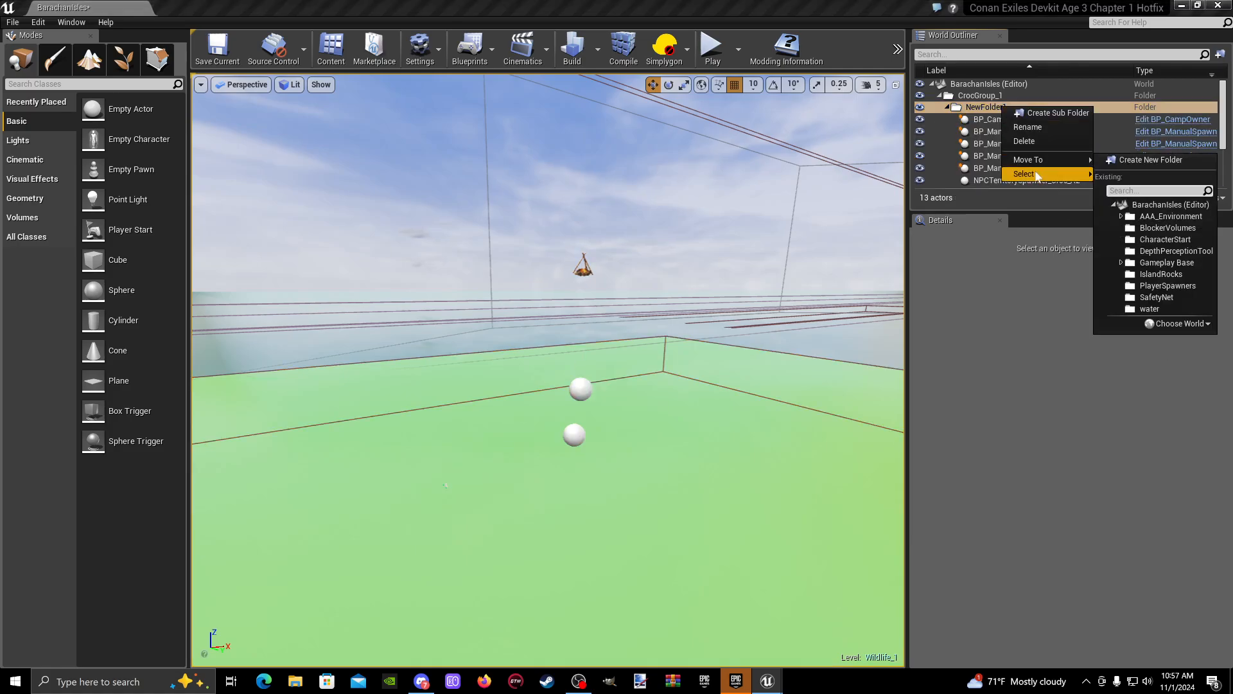
left_click(1038, 126)
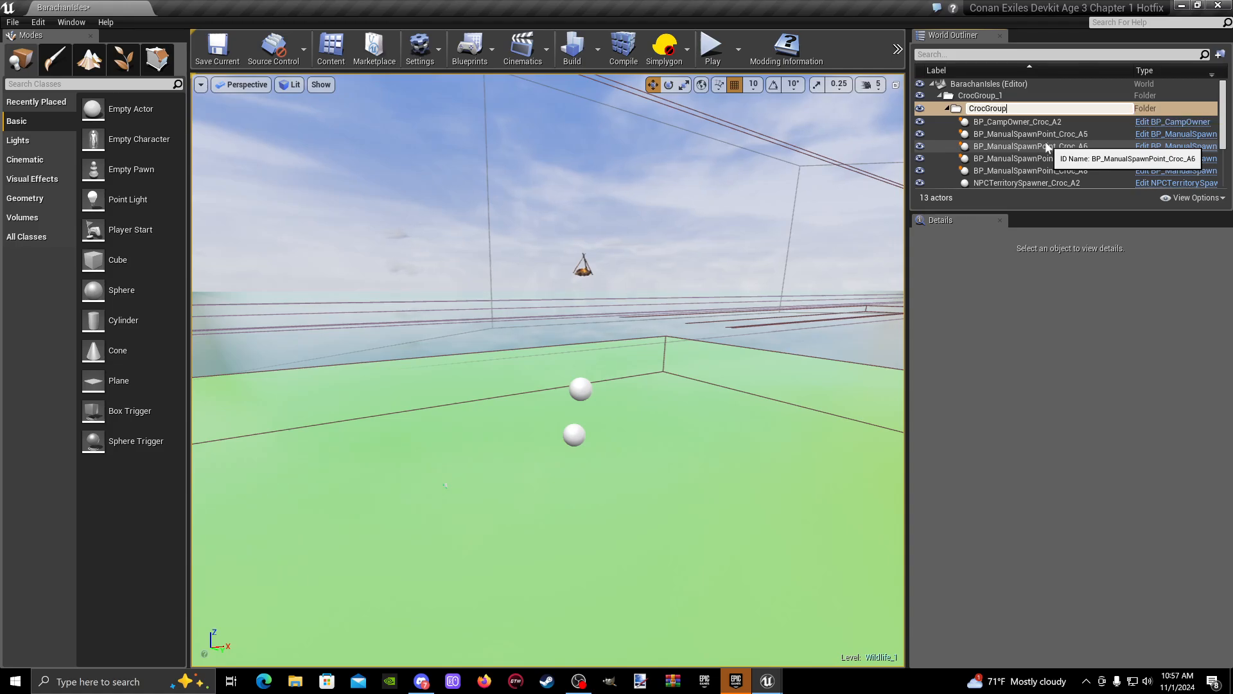
type("CrocGroup2")
left_click(1052, 95)
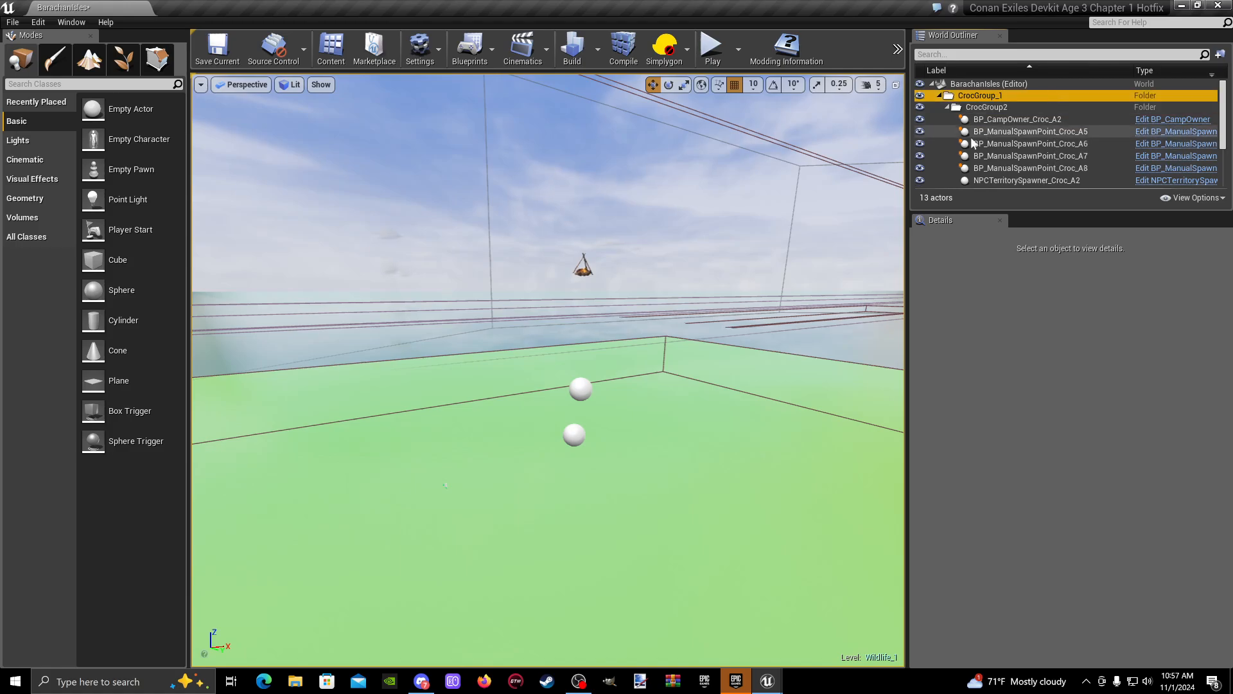
left_click(948, 109)
- Rename the manual spawn point Croc_A4 directly under CrocGroup_1 to BP_ManualSpawnPoint_Croc_B4
scroll(999, 141, "down", 1)
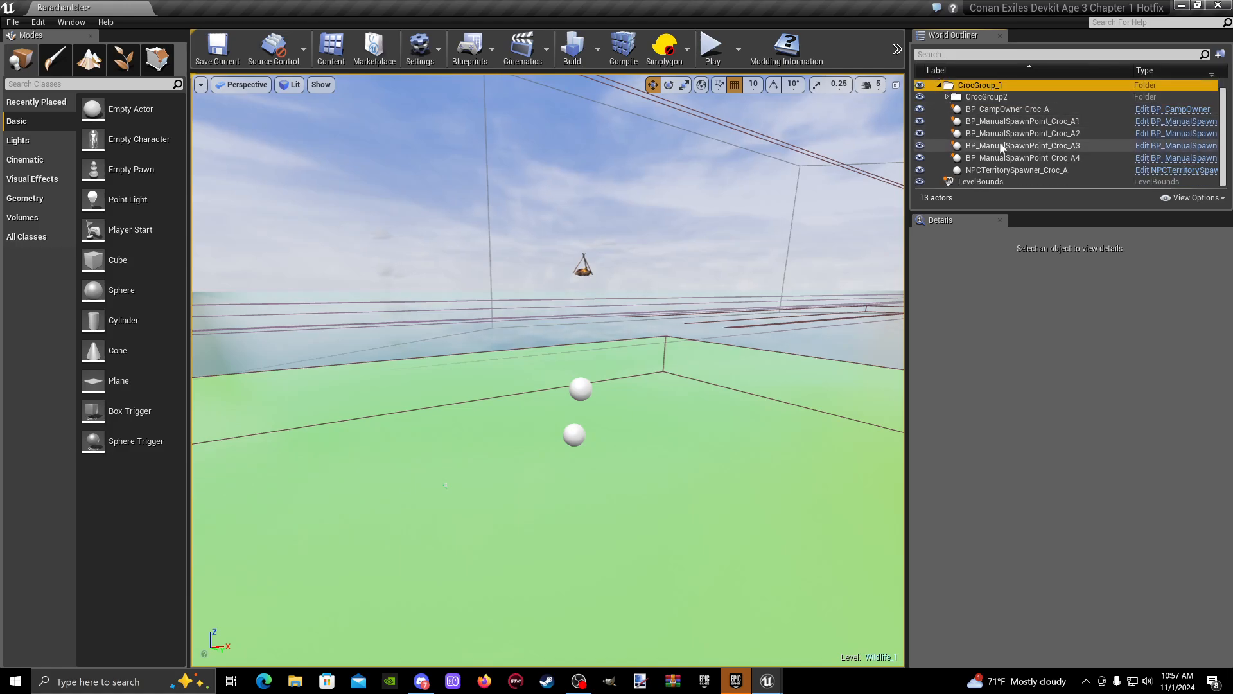
left_click(1044, 158)
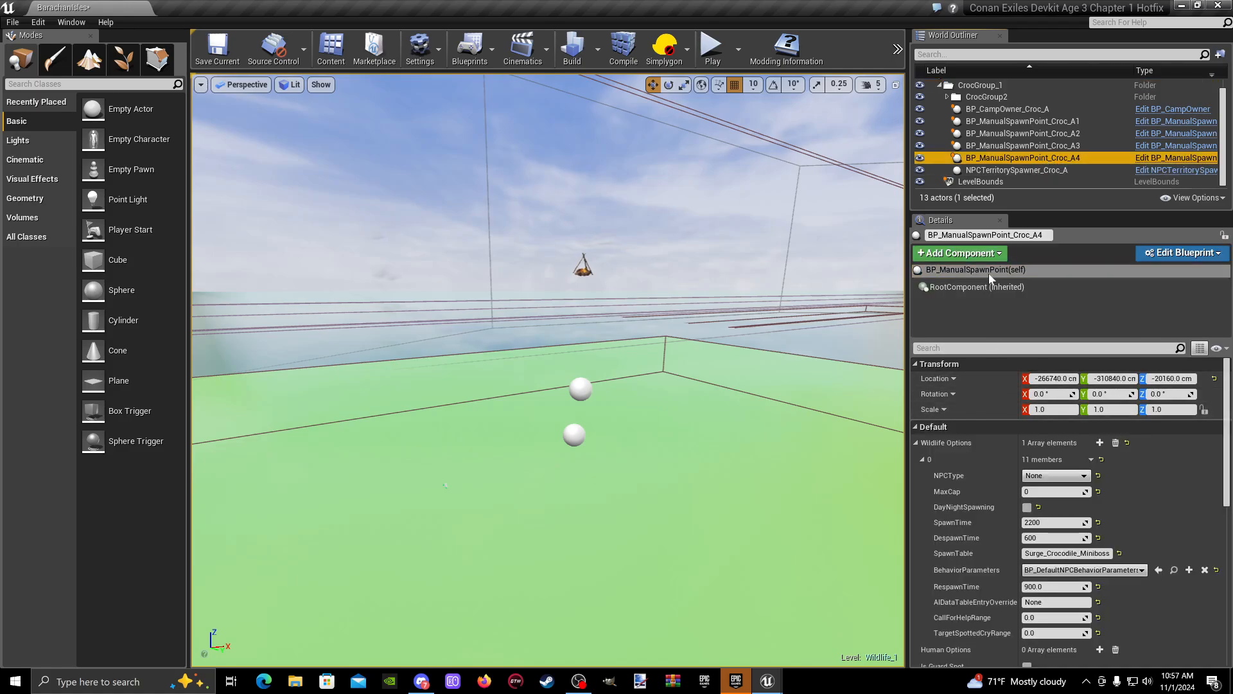
left_click(1042, 237)
left_click(1048, 238)
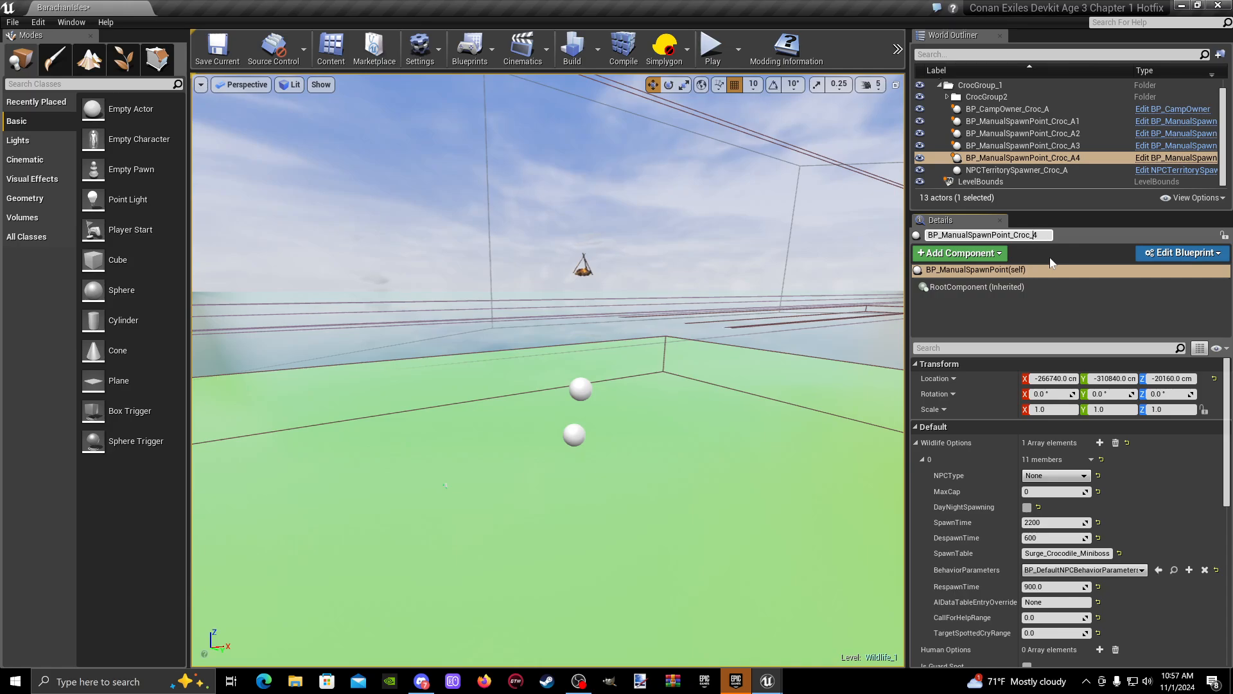
left_click(1047, 153)
- Rename the manual spawn point Croc_A3 directly under CrocGroup_1 to BP_ManualSpawnPoint_Croc_B3
left_click(1047, 145)
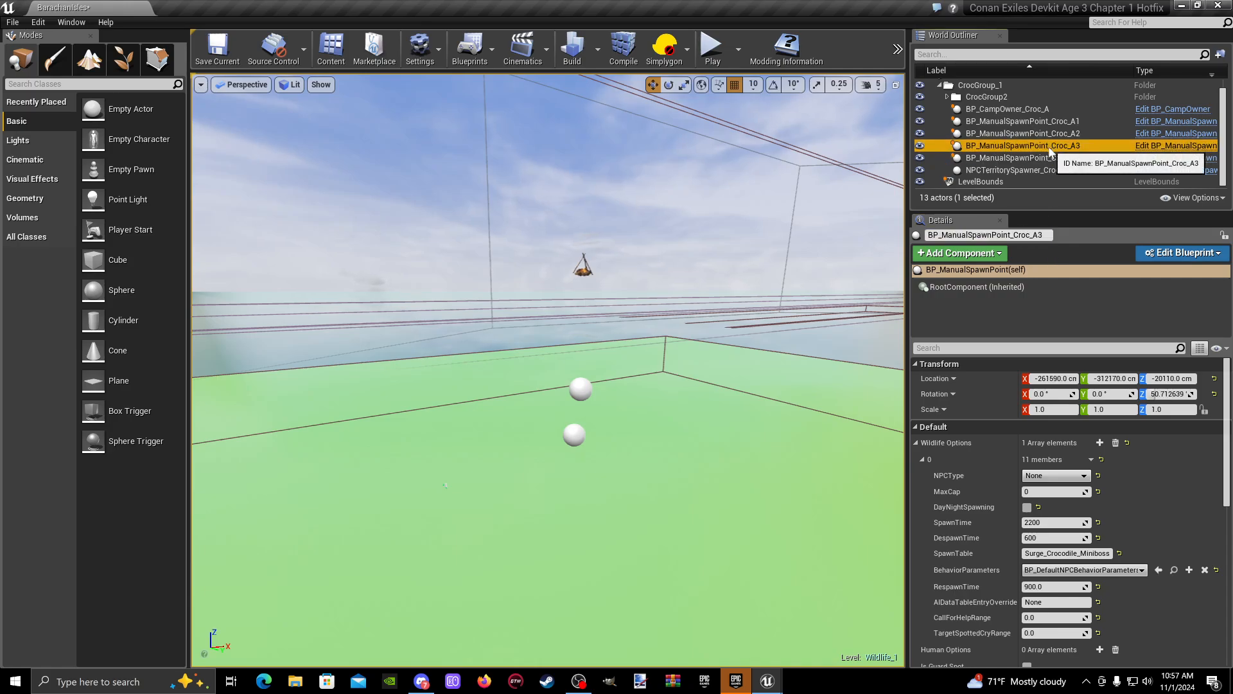
left_click(1050, 235)
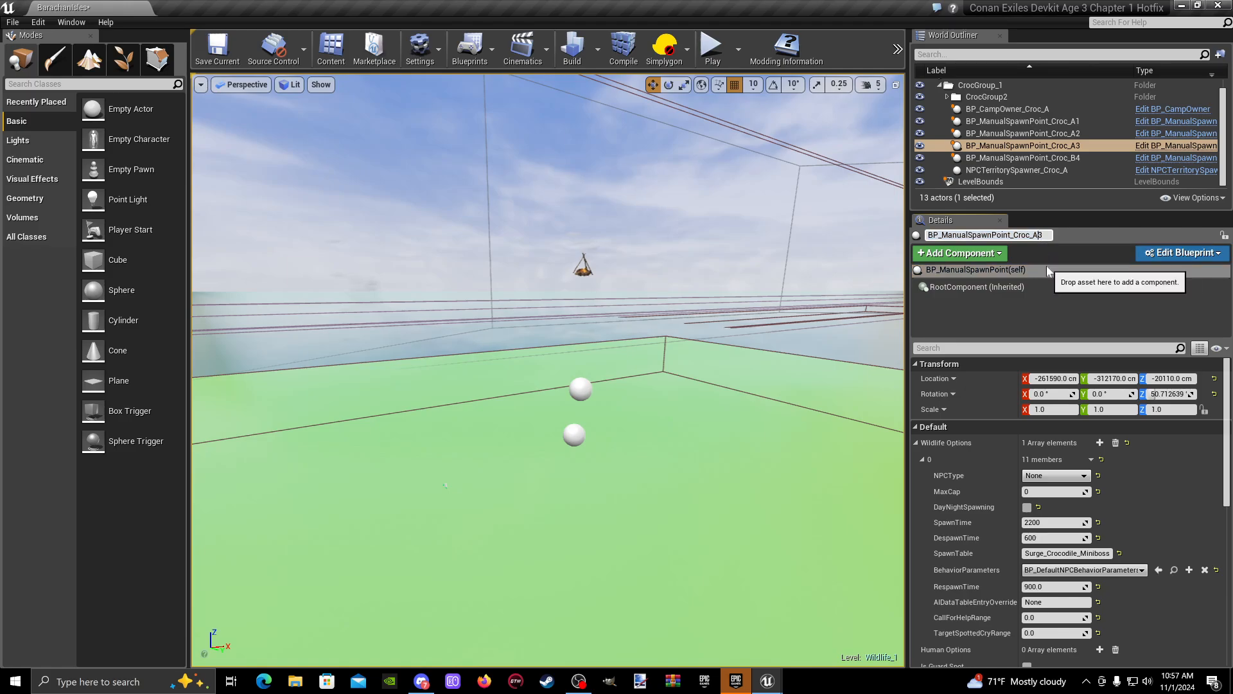
type("B")
key("Return")
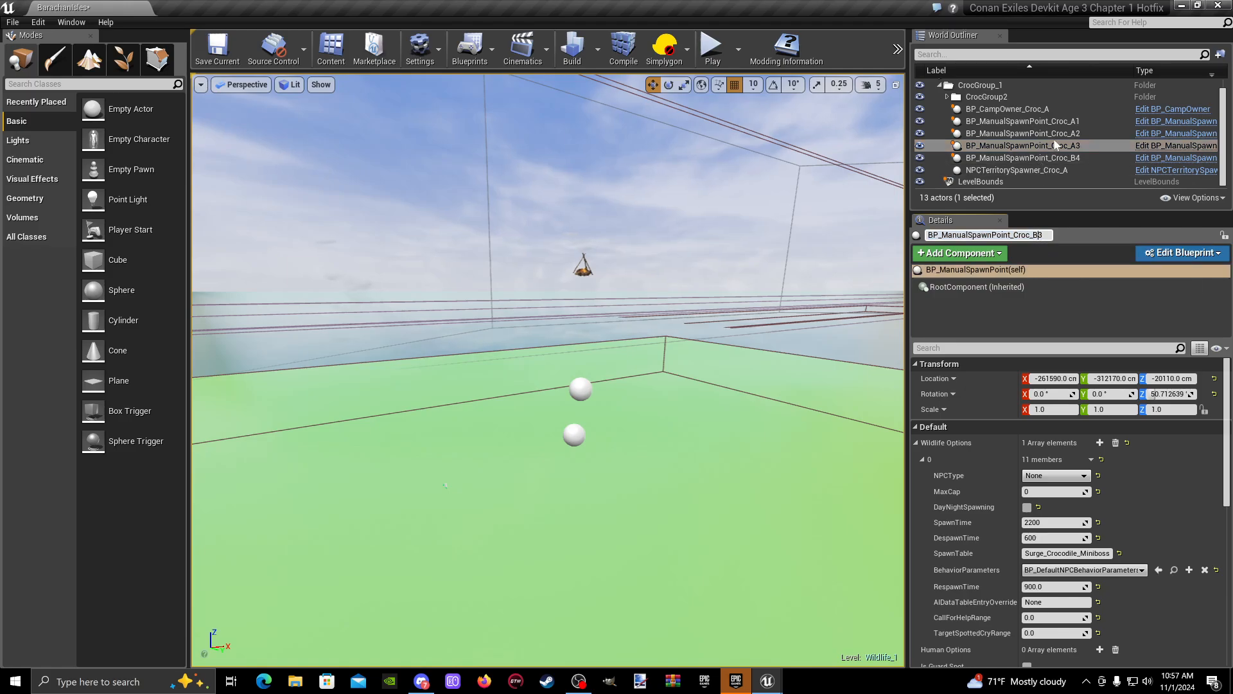
- Rename the manual spawn points Croc_A2 and Croc_A1 in CrocGroup_1 to BP_ManualSpawnPoint_Croc_B2 and BP_ManualSpawnPoint_Croc_B1
left_click(1027, 133)
left_click(1022, 235)
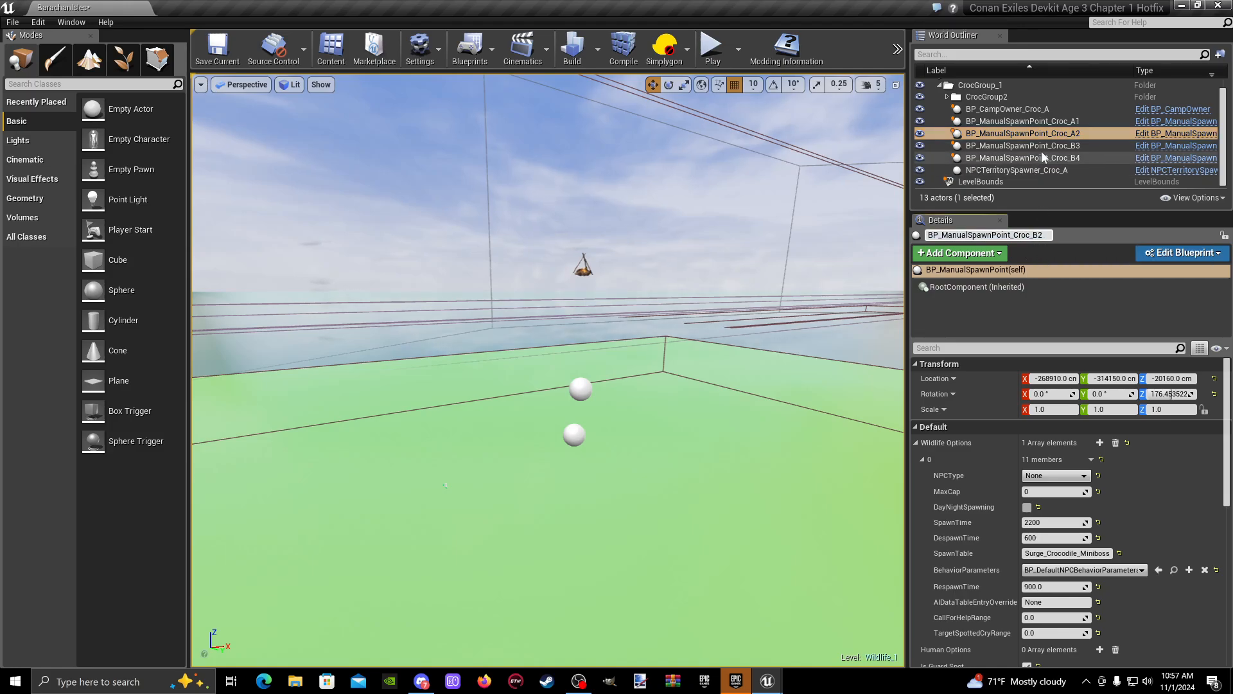
type("B")
key("Return")
left_click(1075, 122)
left_click(1035, 235)
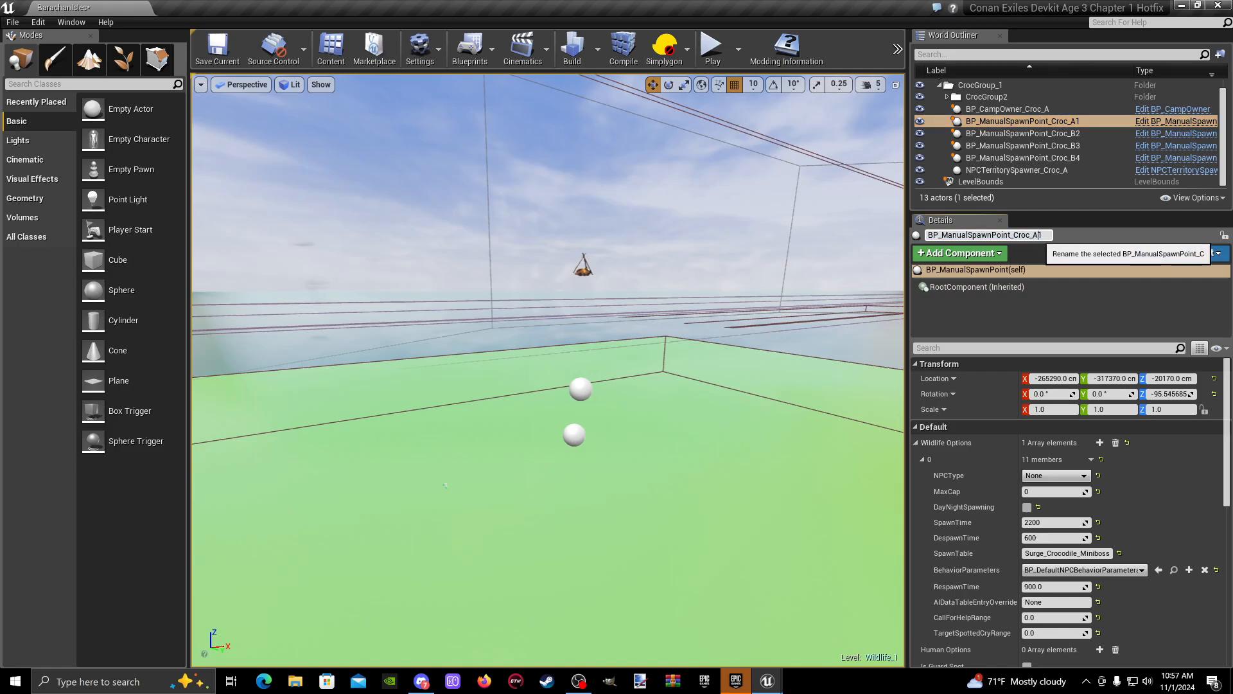
key("Return")
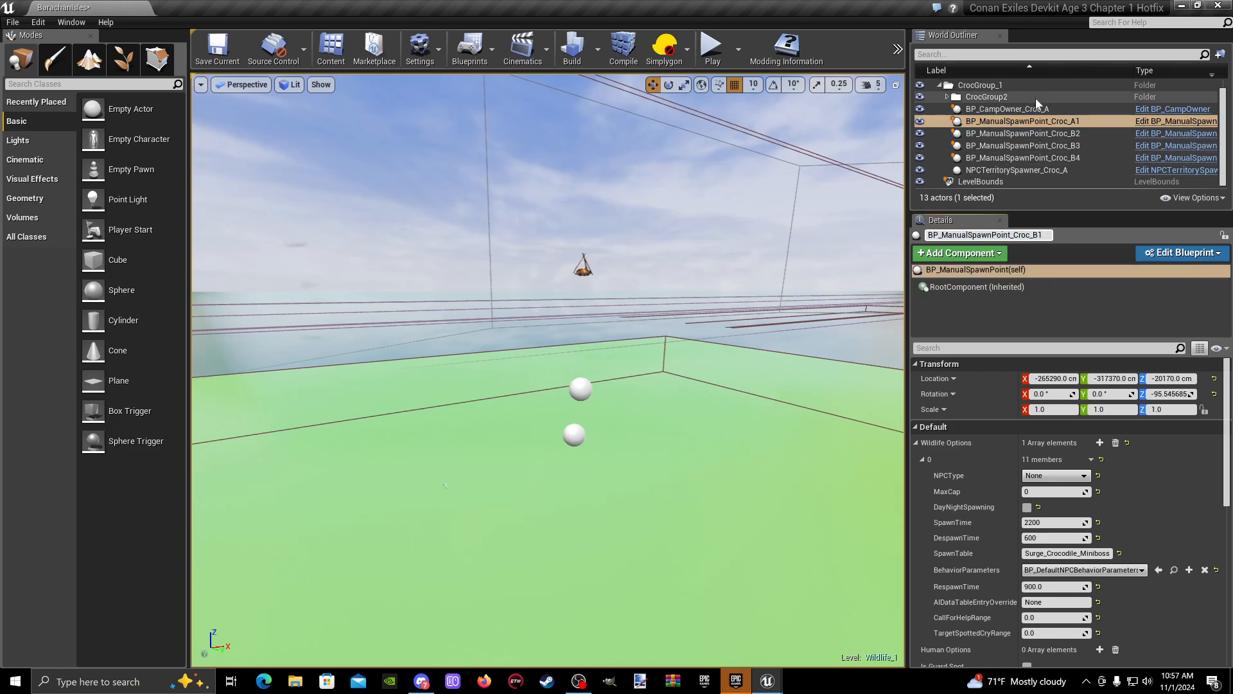
- Rename the camp owner and territory spawner directly under CrocGroup_1 to BP_CampOwner_Croc_B and NPCTerritorySpawner_Croc_B
left_click(1042, 111)
left_click(1009, 238)
left_click(1010, 238)
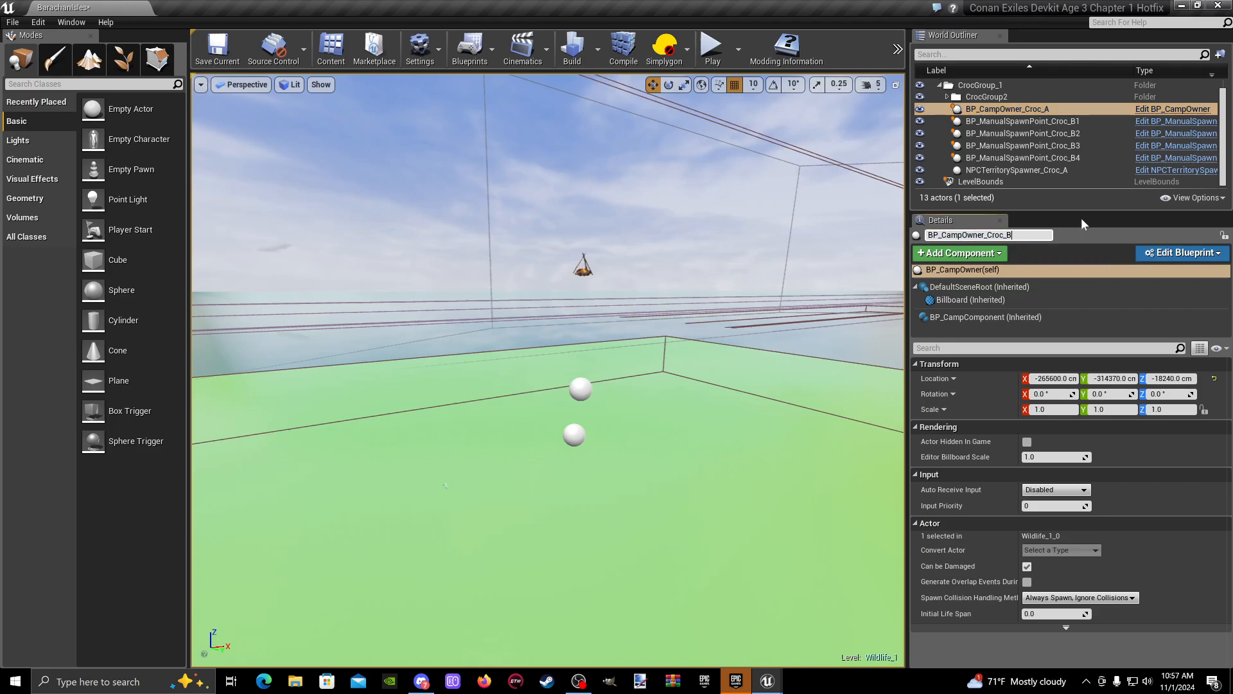
type("B")
key("Return")
left_click(1040, 171)
left_click(1039, 235)
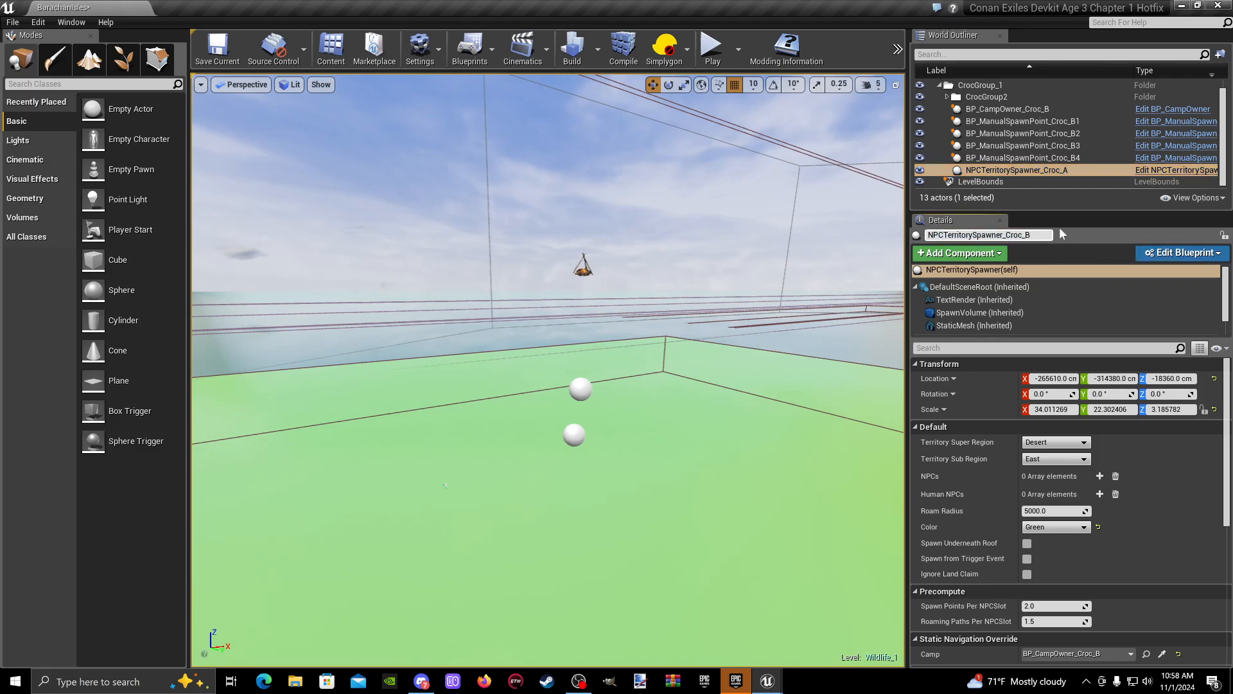
type("B")
key("Return")
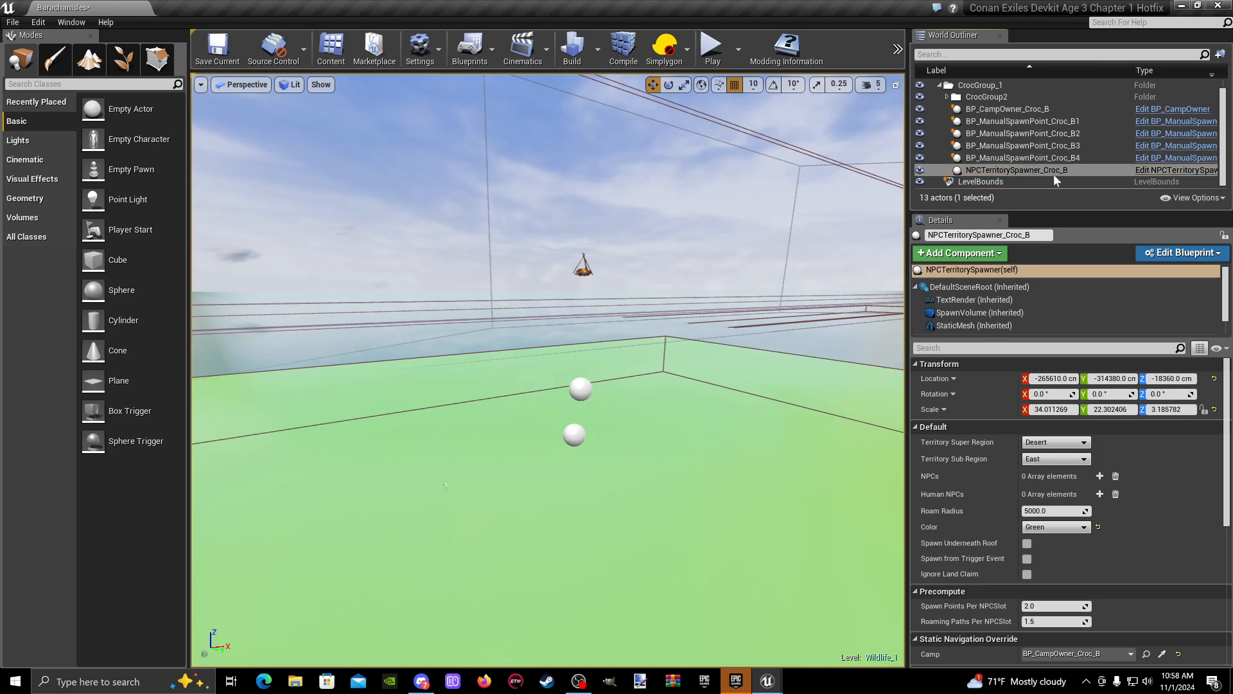
- Check which actors sit in the nested CrocGroup2 folder and which sit directly under CrocGroup_1
right_click_drag(610, 351, 609, 360)
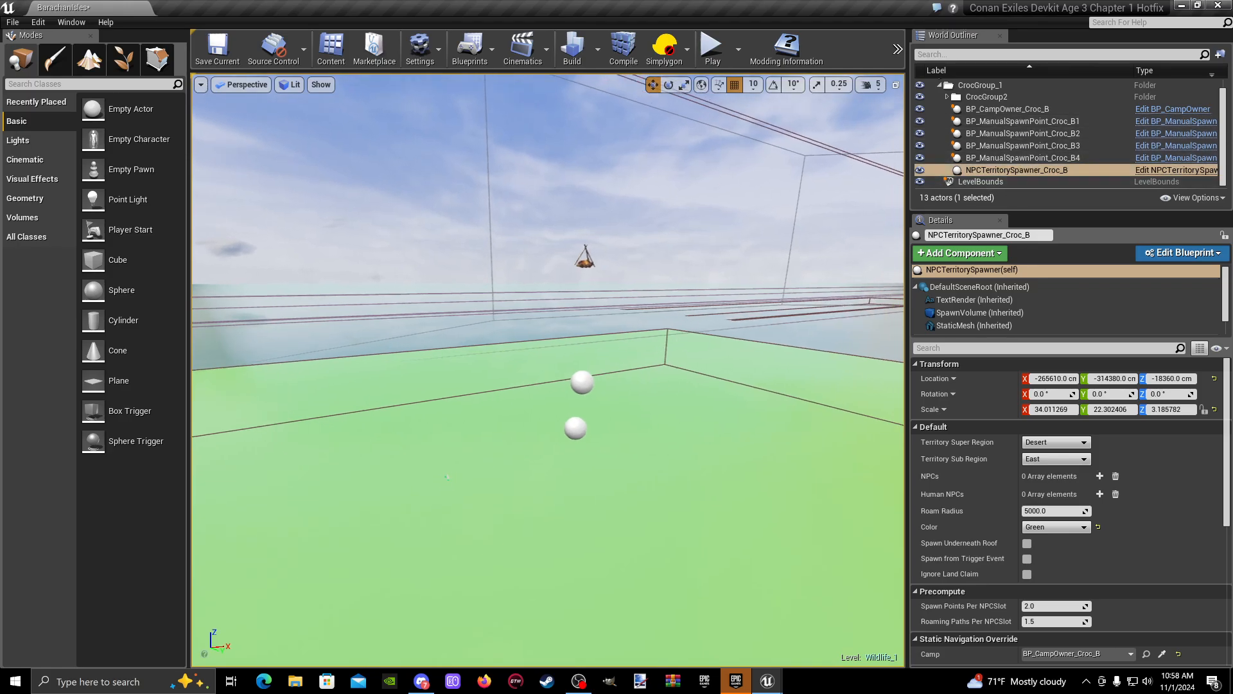
left_click(577, 427)
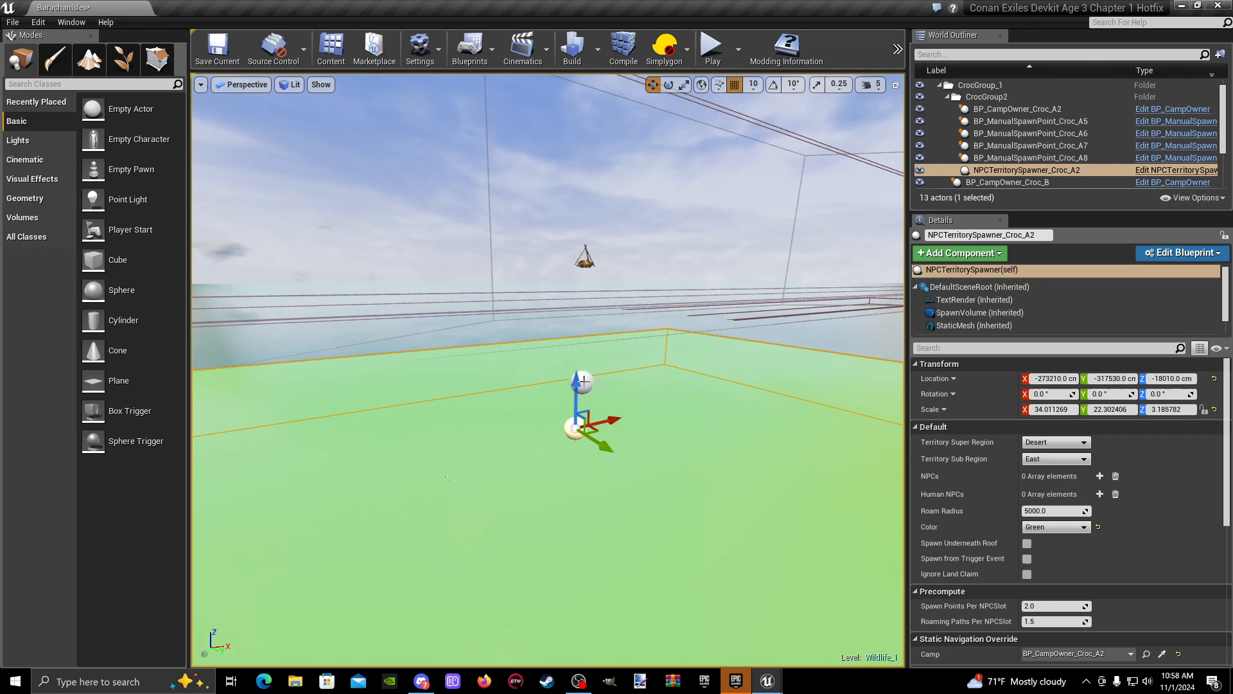
right_click(1096, 171)
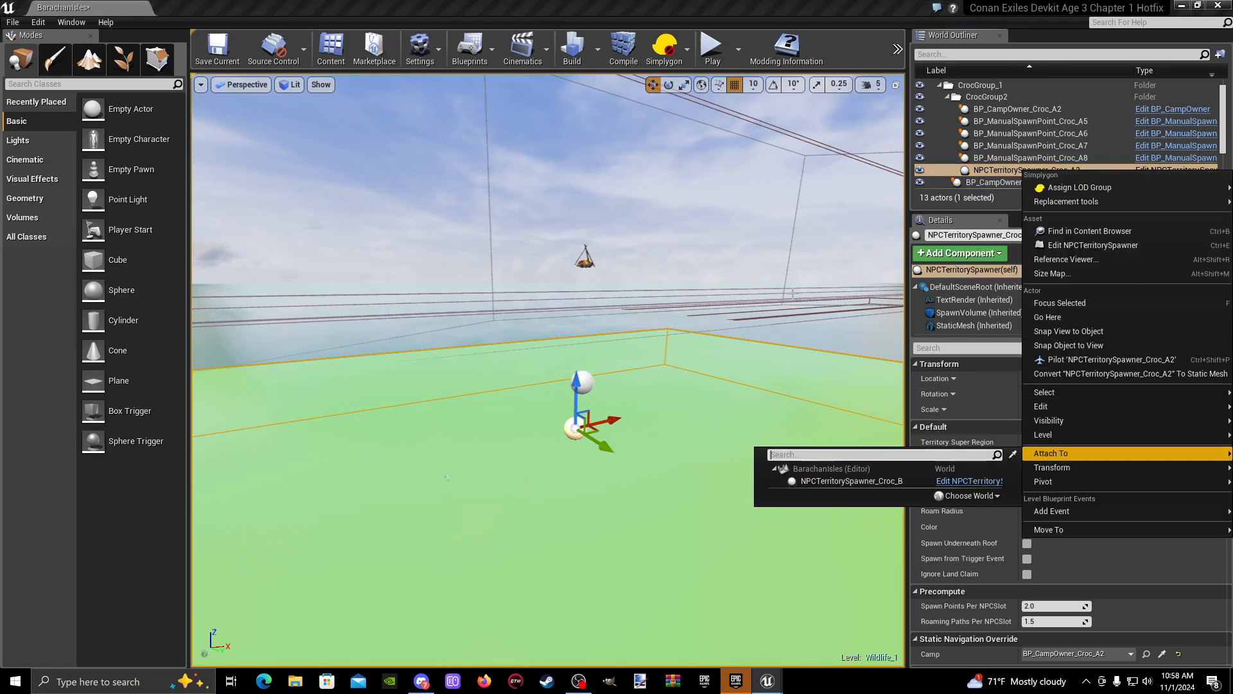
left_click(1004, 95)
left_click(1002, 85)
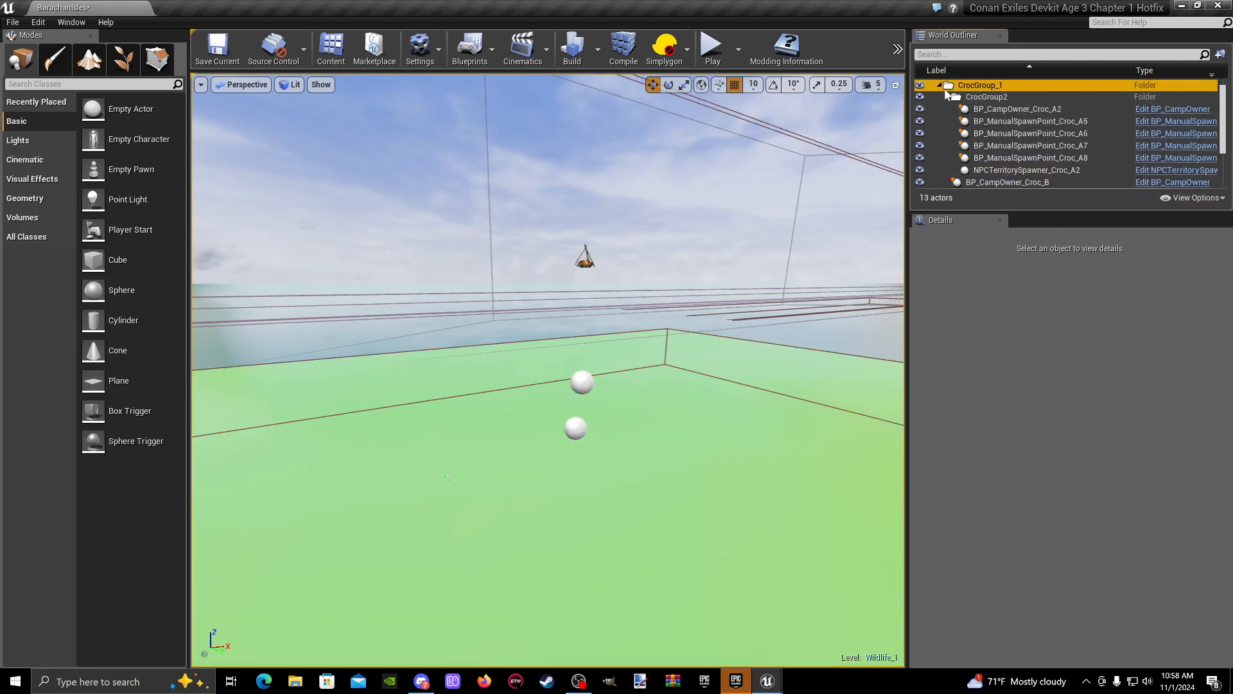
left_click(948, 96)
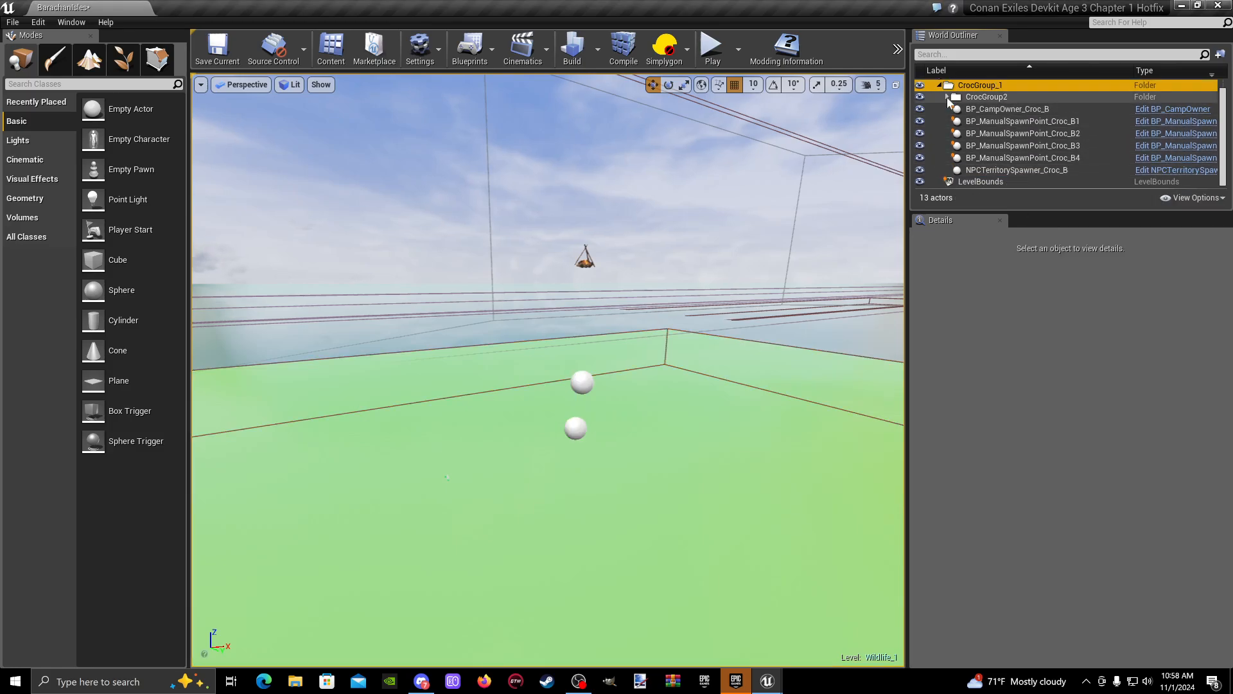
left_click(990, 110)
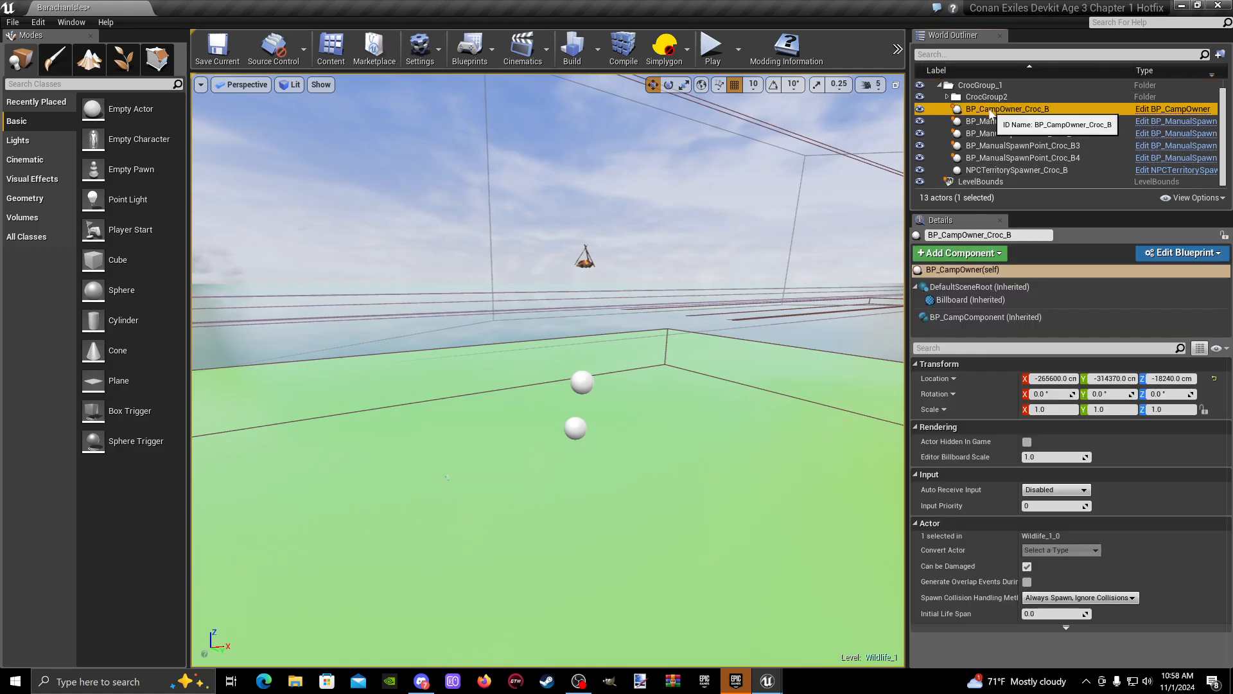
left_click(947, 96)
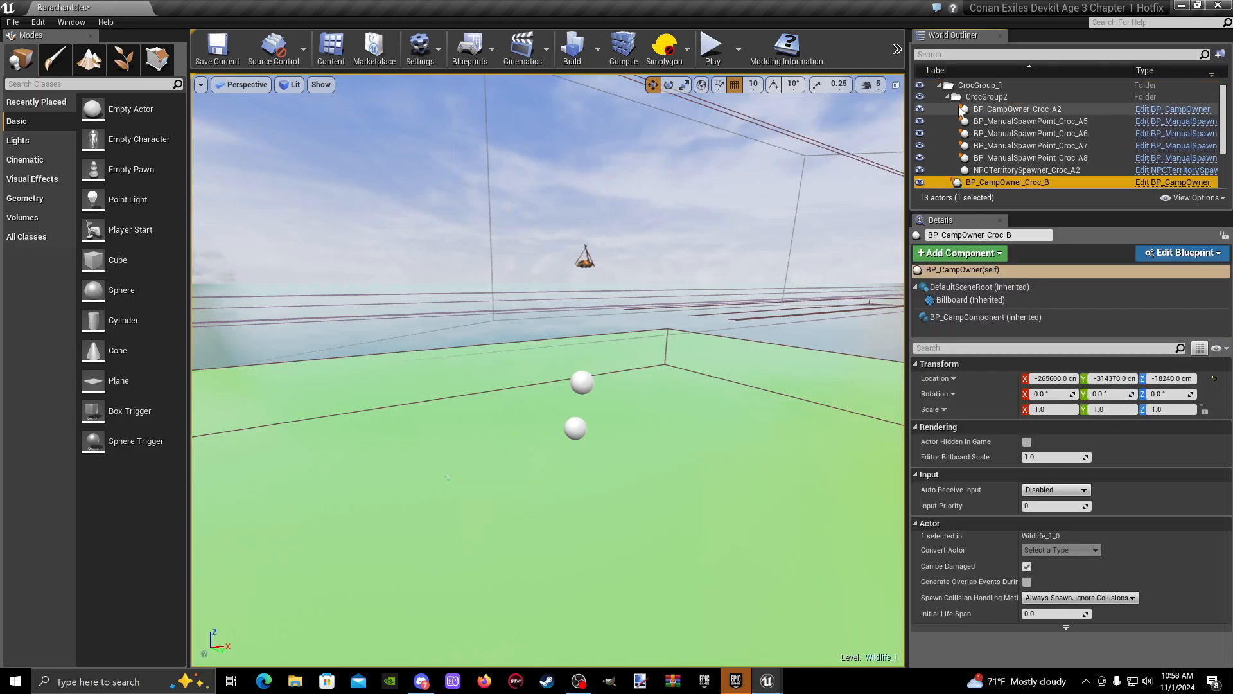
- Move the CrocGroup2 folder out of CrocGroup_1 to the BarachanIsles root level and collapse both folders
left_click(990, 97)
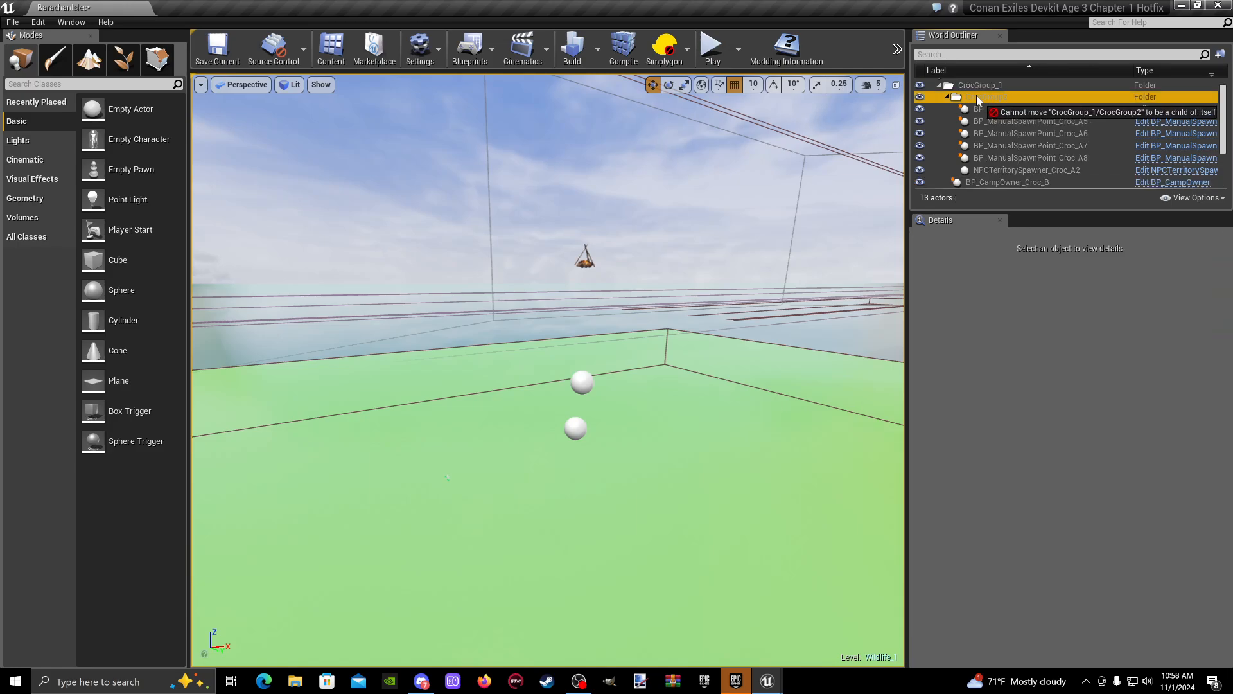
scroll(1011, 94, "up", 1)
left_click_drag(998, 109, 980, 80)
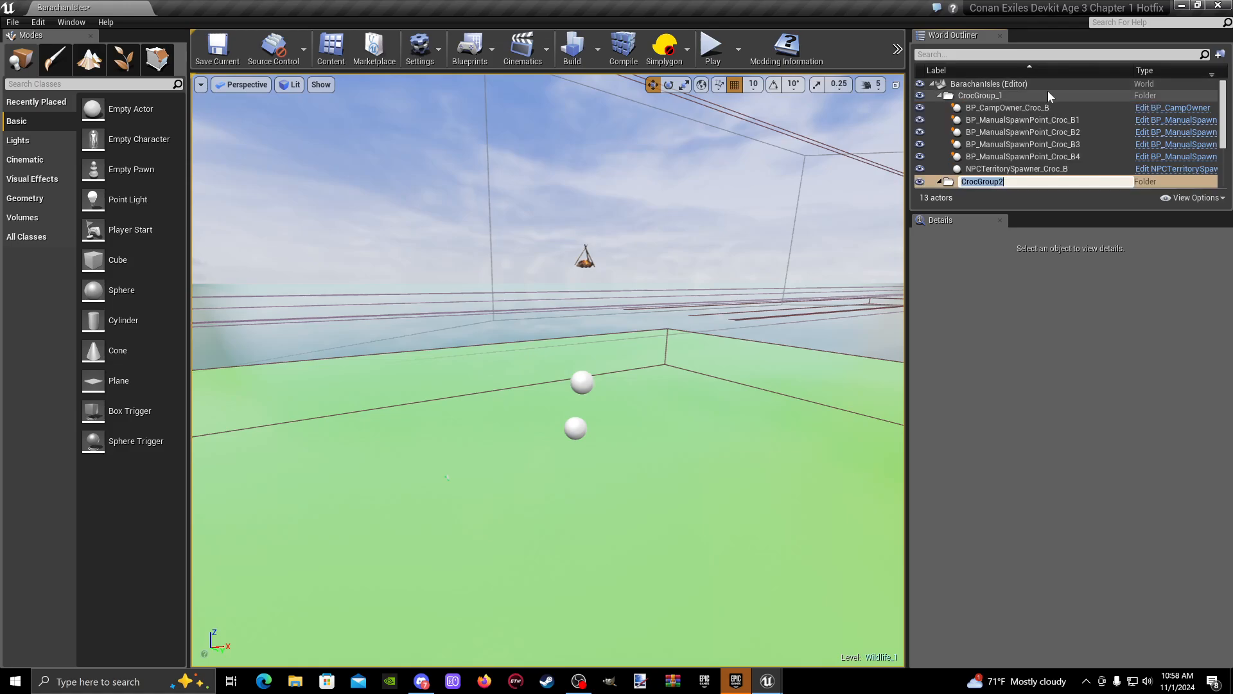
left_click(939, 96)
left_click(939, 107)
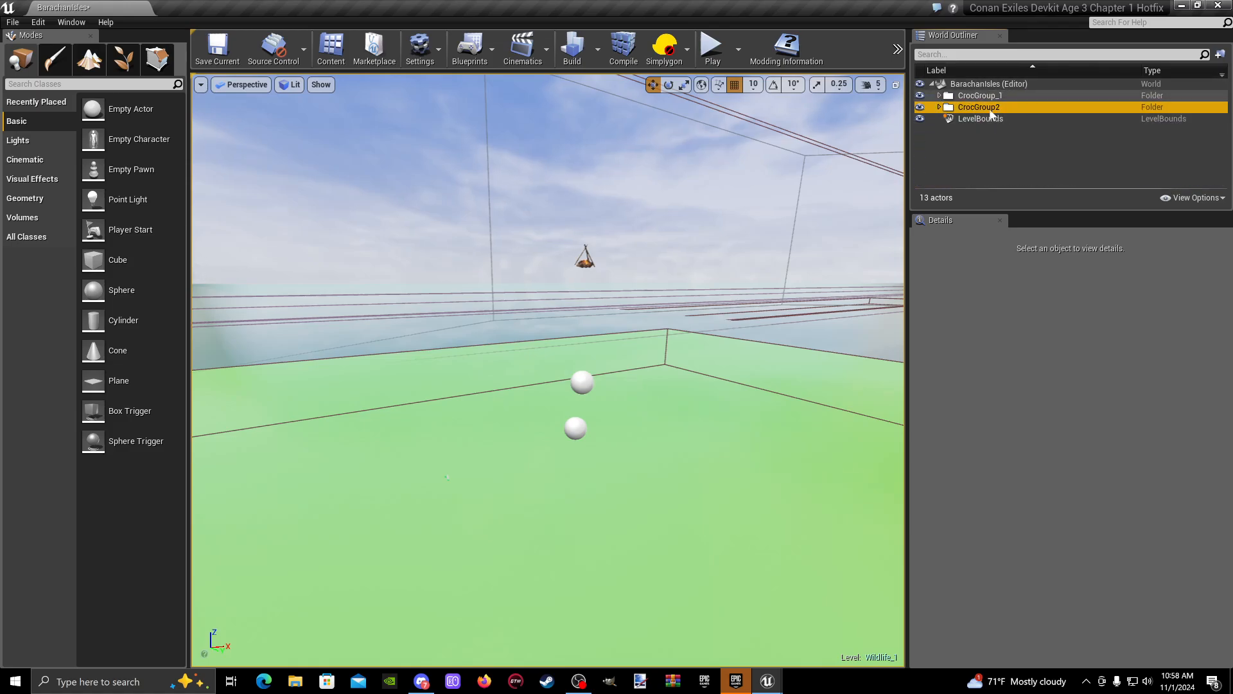
- Compare the contents of the CrocGroup_1 and CrocGroup2 folders, examining the camp owner in each
left_click(939, 96)
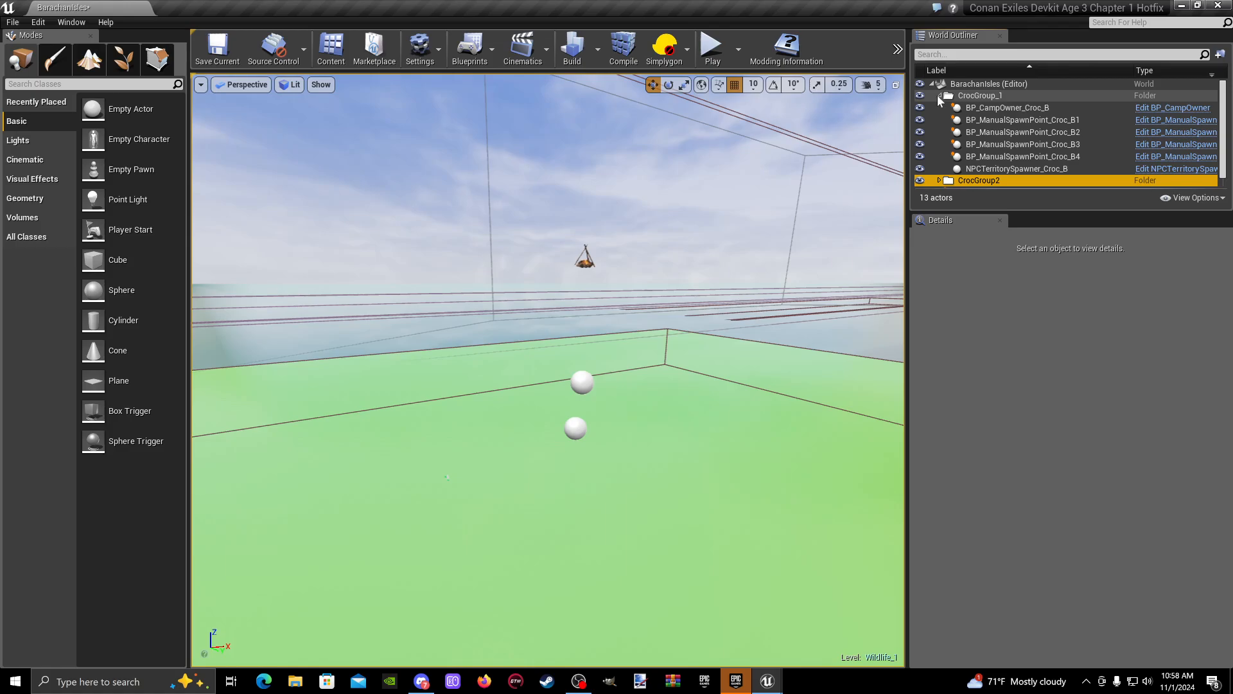
left_click(940, 96)
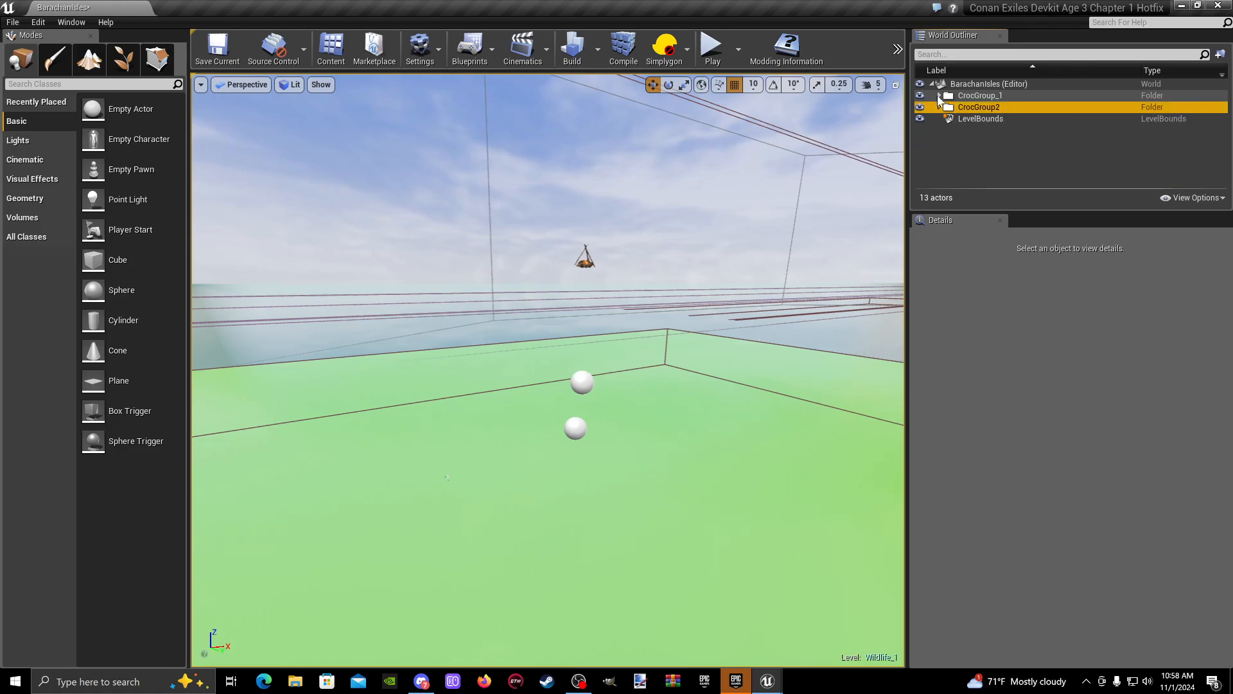
left_click(940, 108)
left_click(1037, 120)
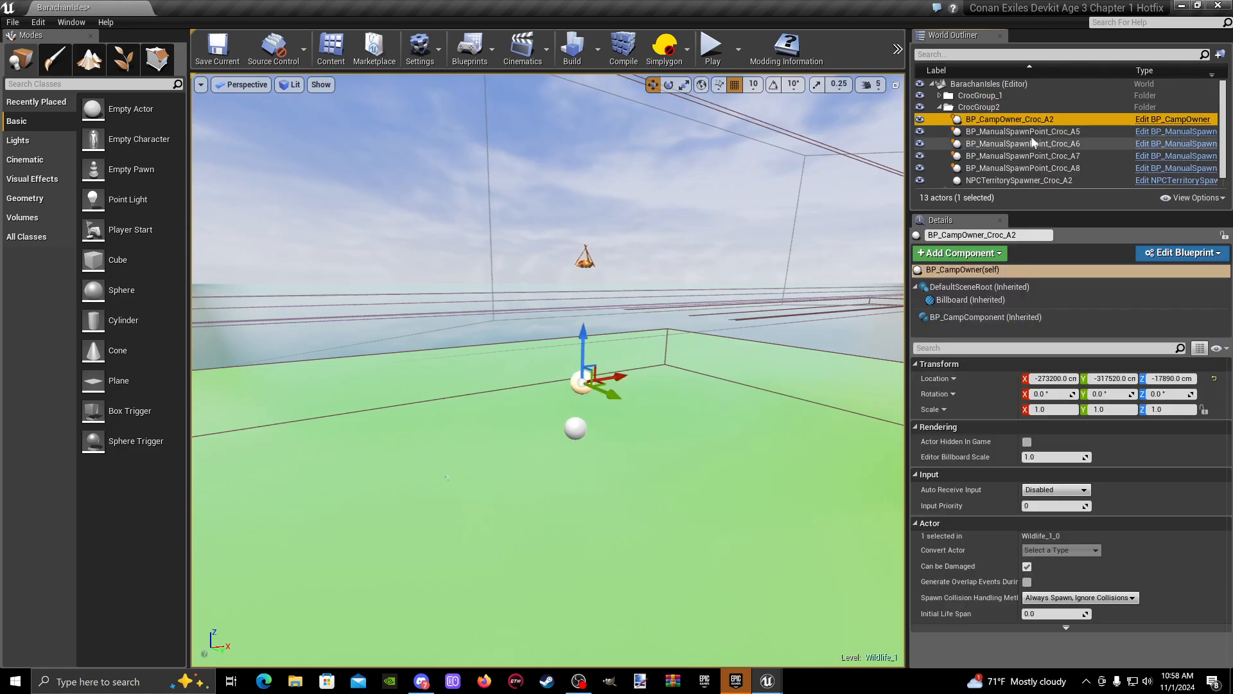
left_click(939, 95)
left_click(1006, 108)
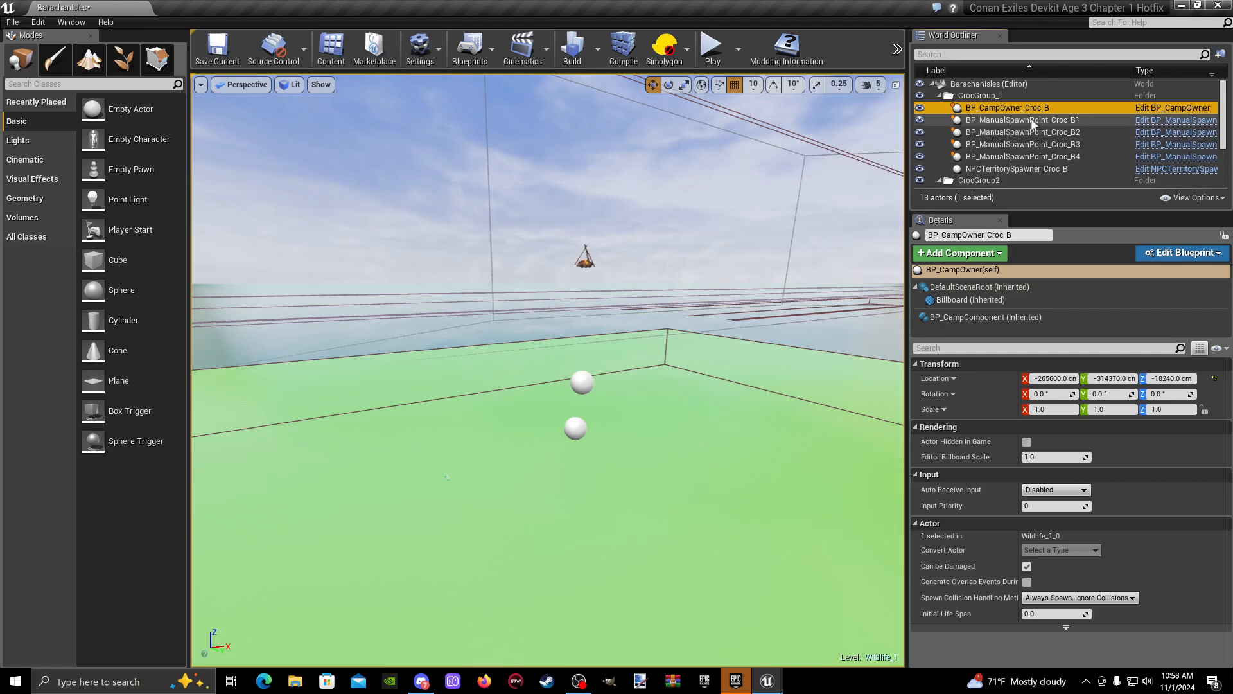
left_click(939, 95)
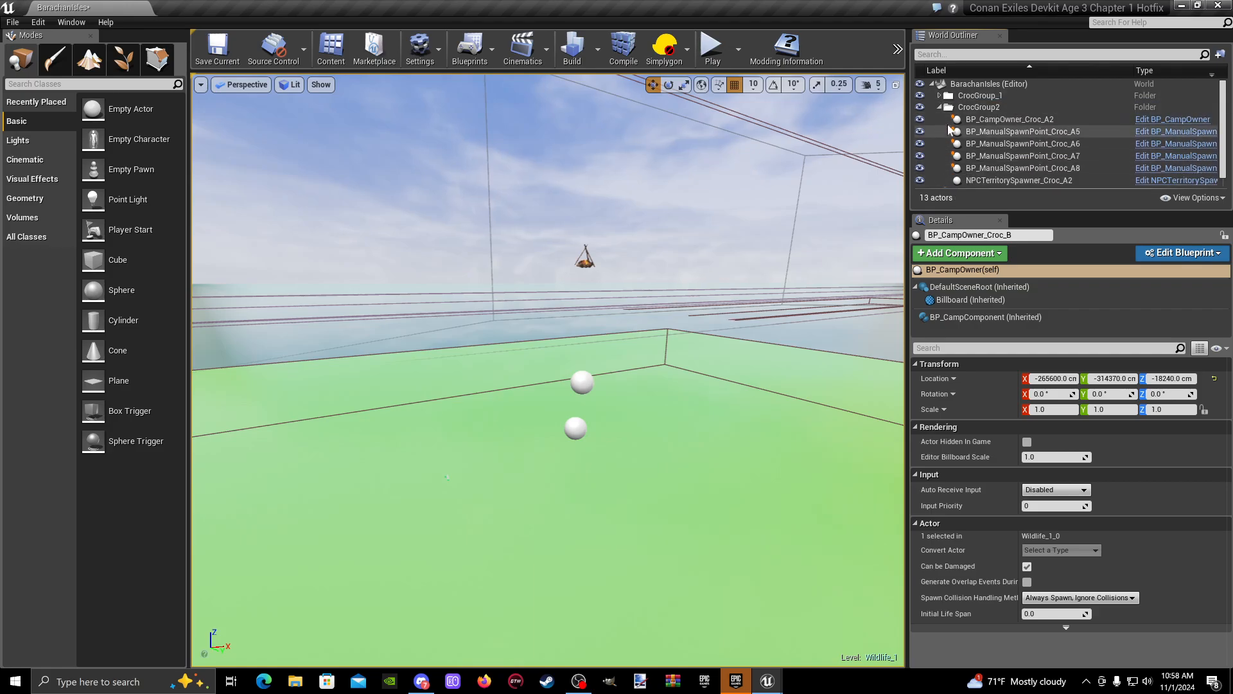
left_click(1026, 119)
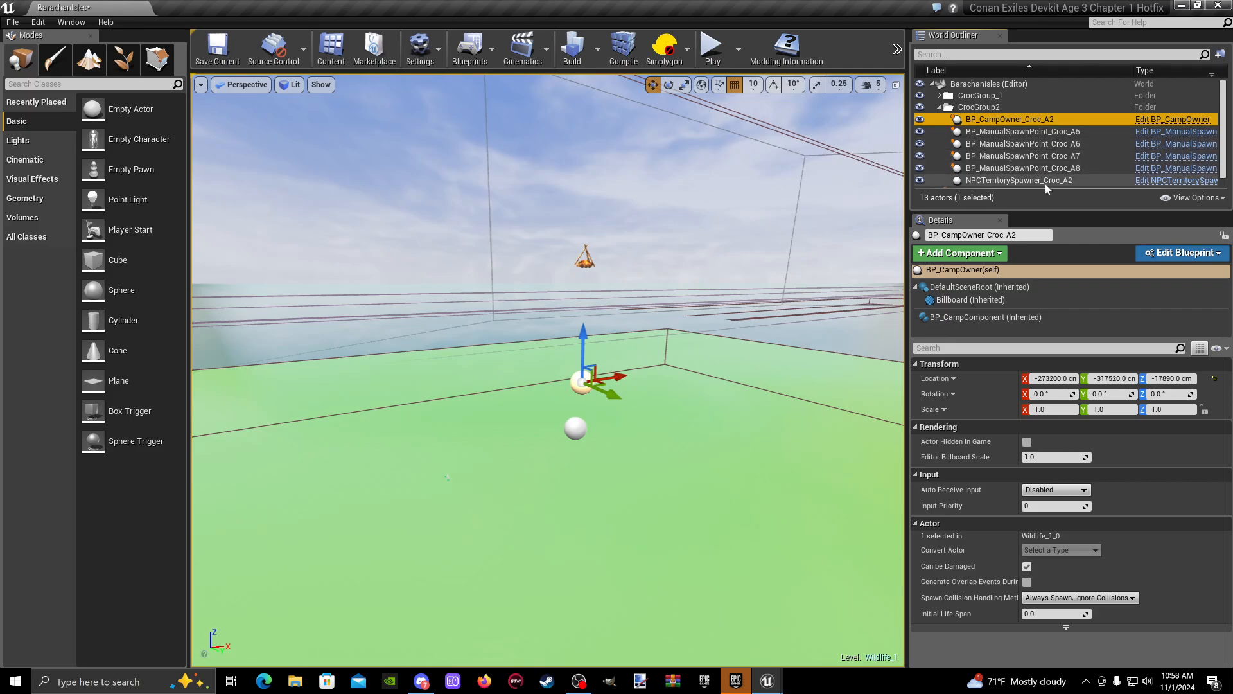
left_click(979, 107)
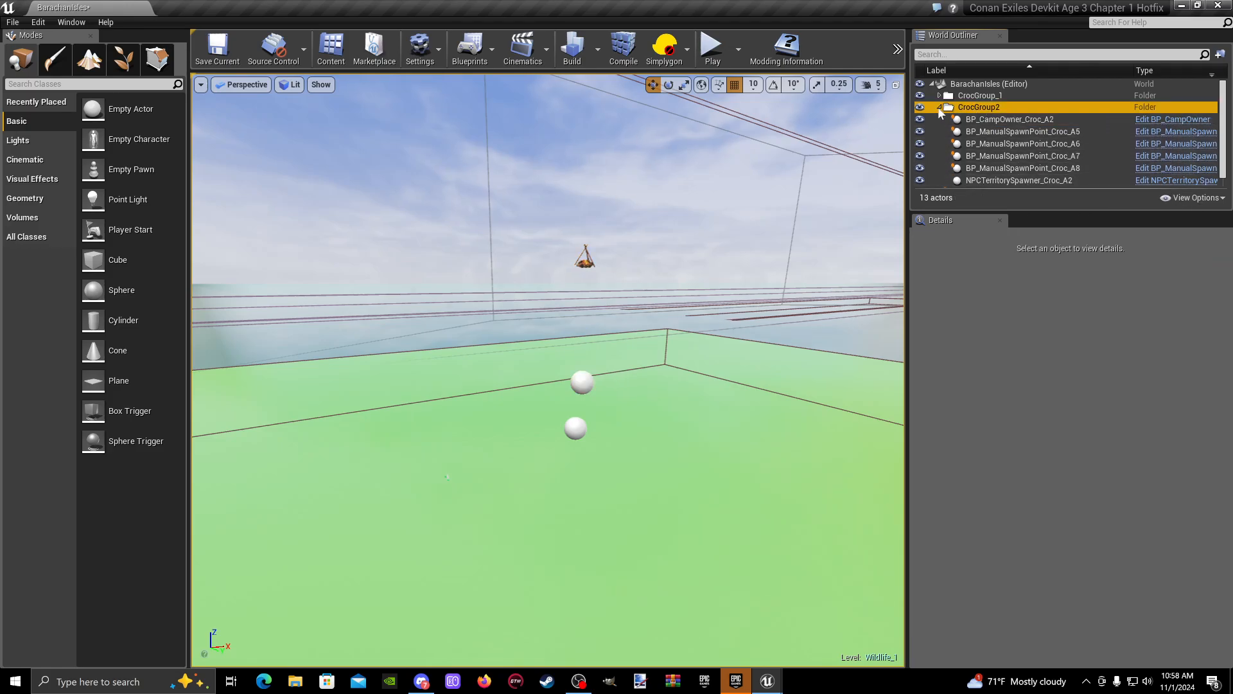
left_click(940, 107)
left_click(986, 98)
left_click(940, 95)
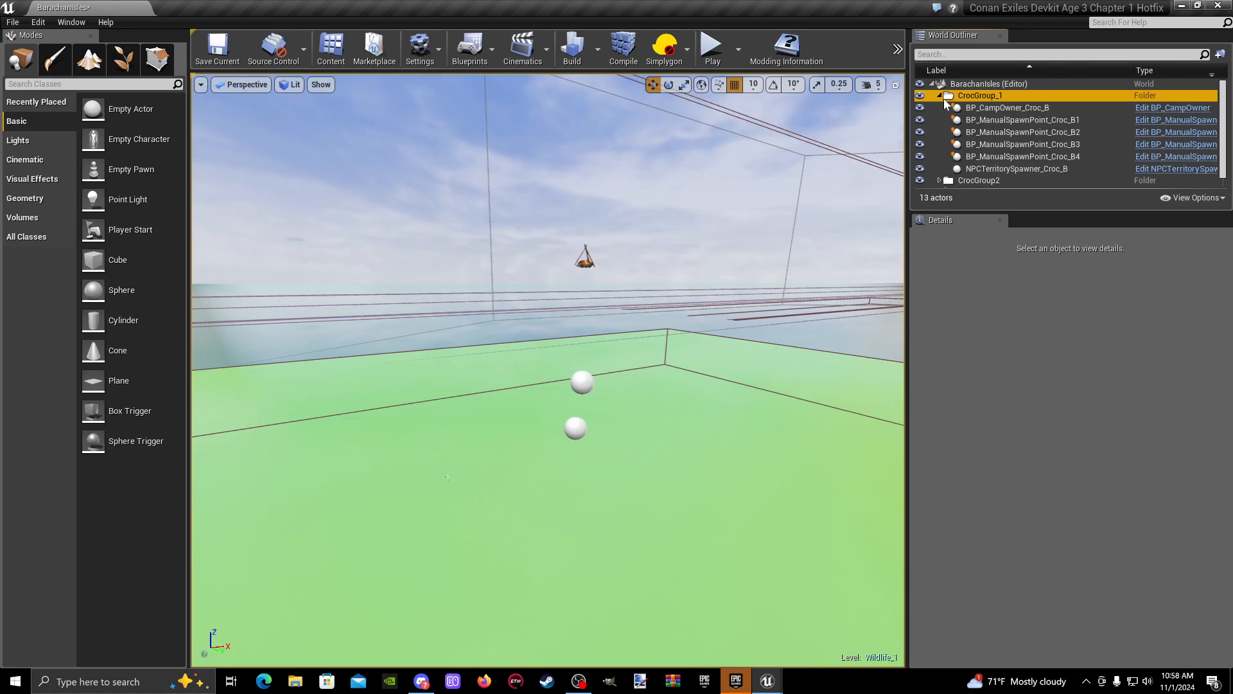
left_click(940, 96)
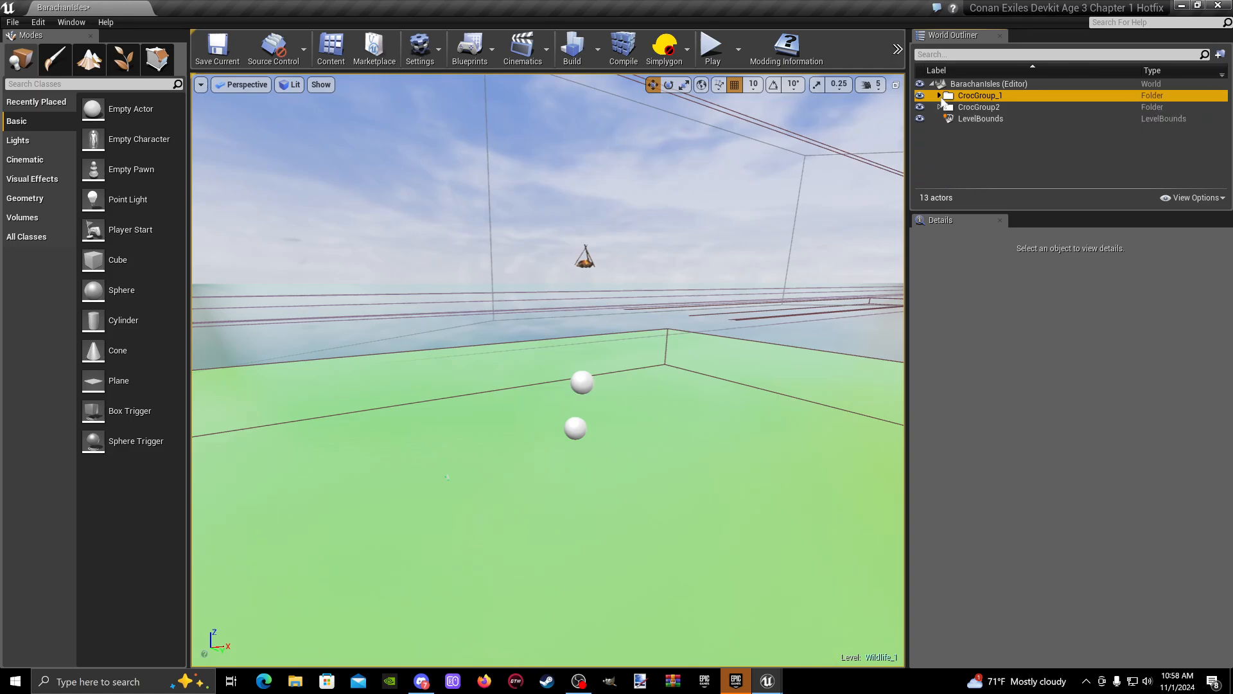
left_click(940, 107)
left_click(1002, 119)
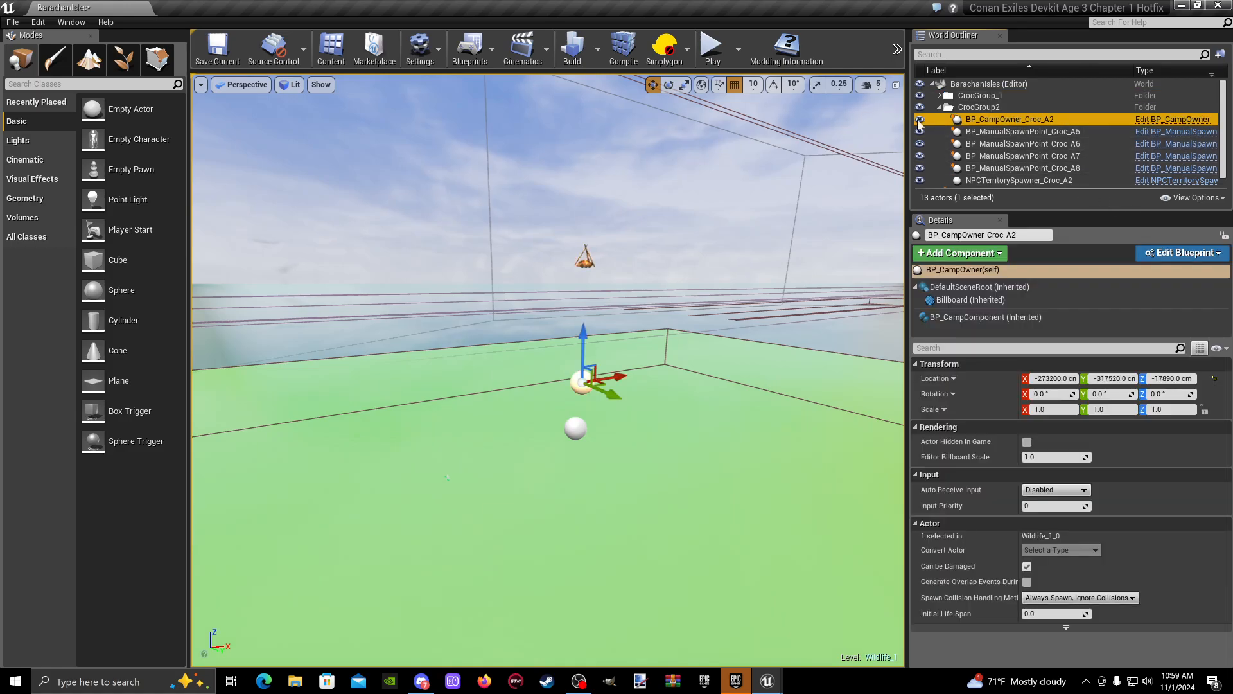
left_click(940, 107)
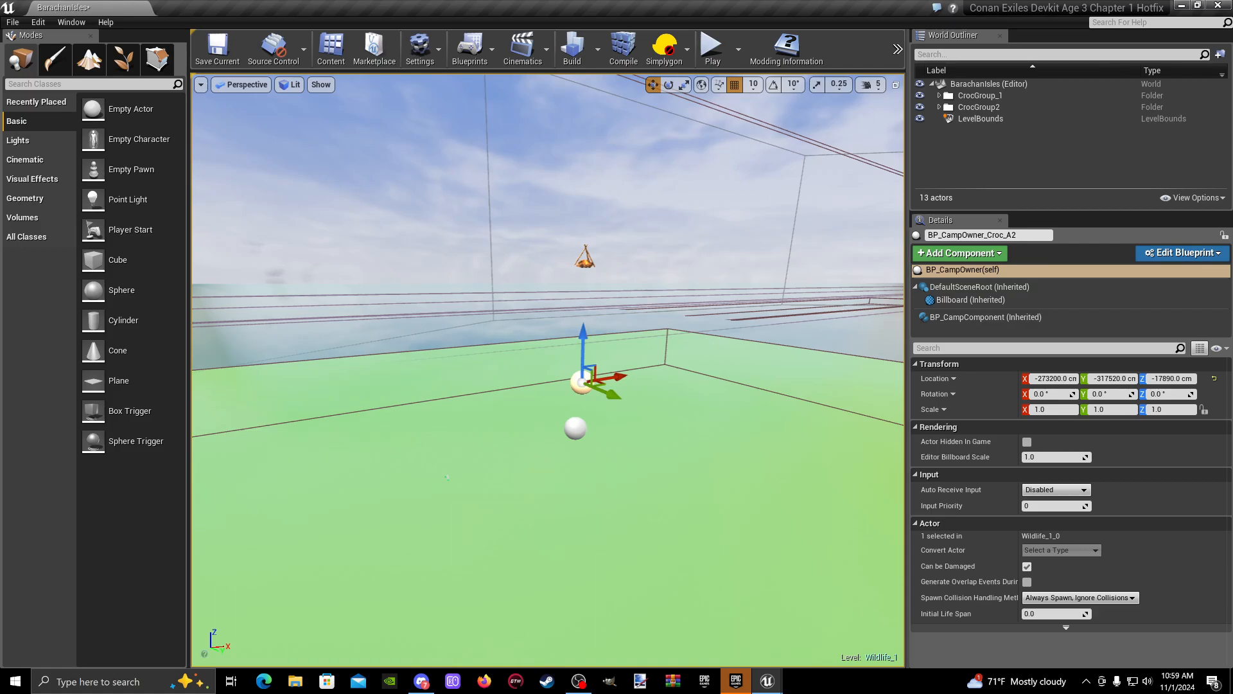
- Move the manual spawn point Croc_A8 from the water to the island's shoreline, at about X -269410, Y -313990, Z -20350 cm
key("f")
mouse_move(548, 370)
right_mouse_down()
mouse_move(681, 379)
mouse_move(745, 362)
mouse_move(594, 355)
mouse_move(504, 400)
mouse_move(572, 331)
mouse_move(542, 371)
mouse_move(572, 351)
mouse_move(594, 357)
mouse_move(535, 373)
right_mouse_up()
right_click_drag(501, 311, 492, 375)
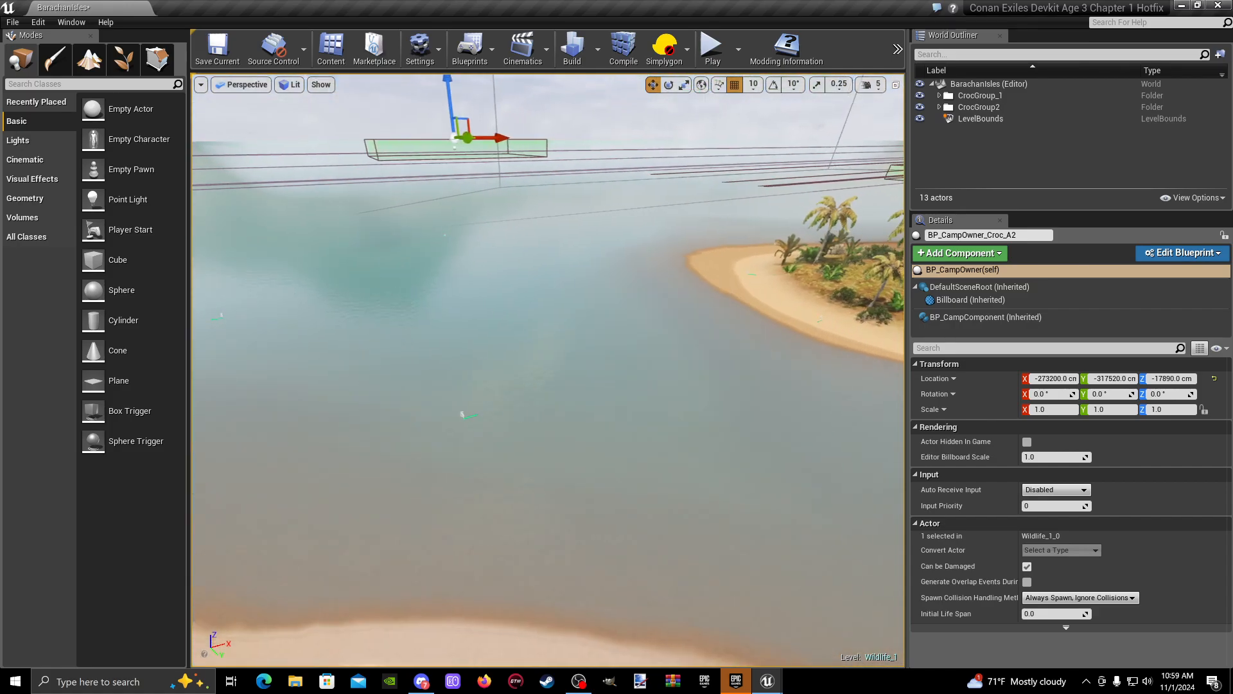
left_click(451, 413)
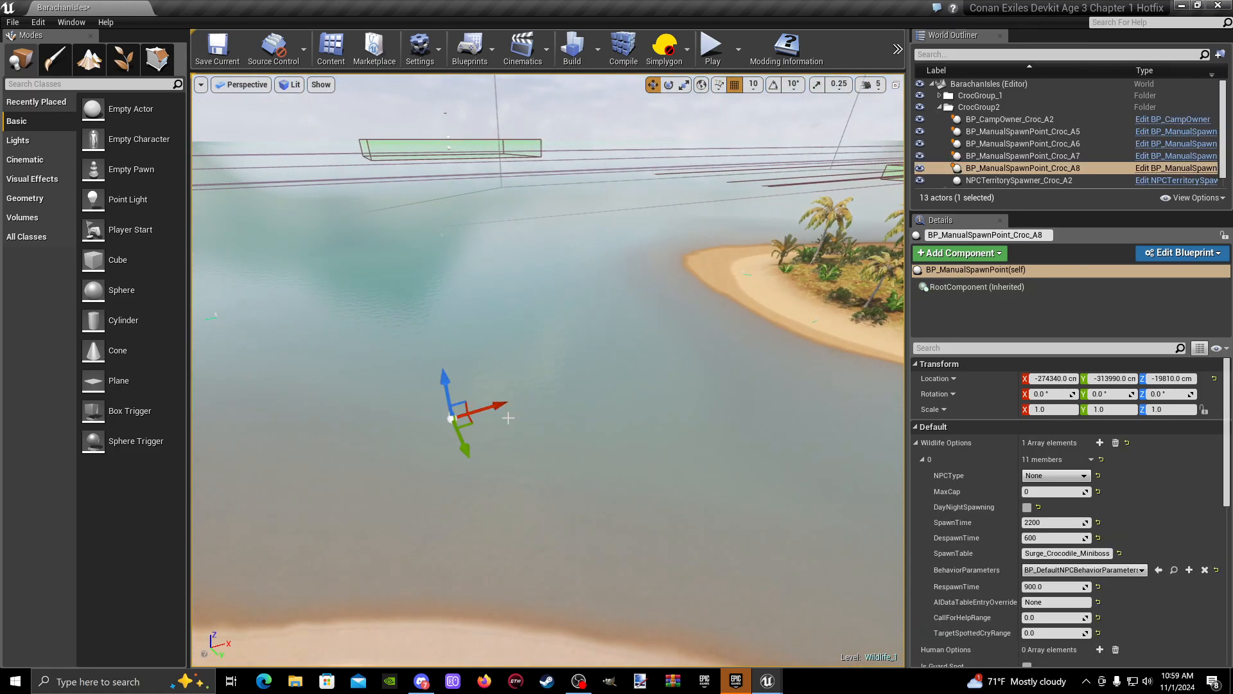
right_click_drag(505, 418, 541, 414)
right_click_drag(322, 381, 282, 363)
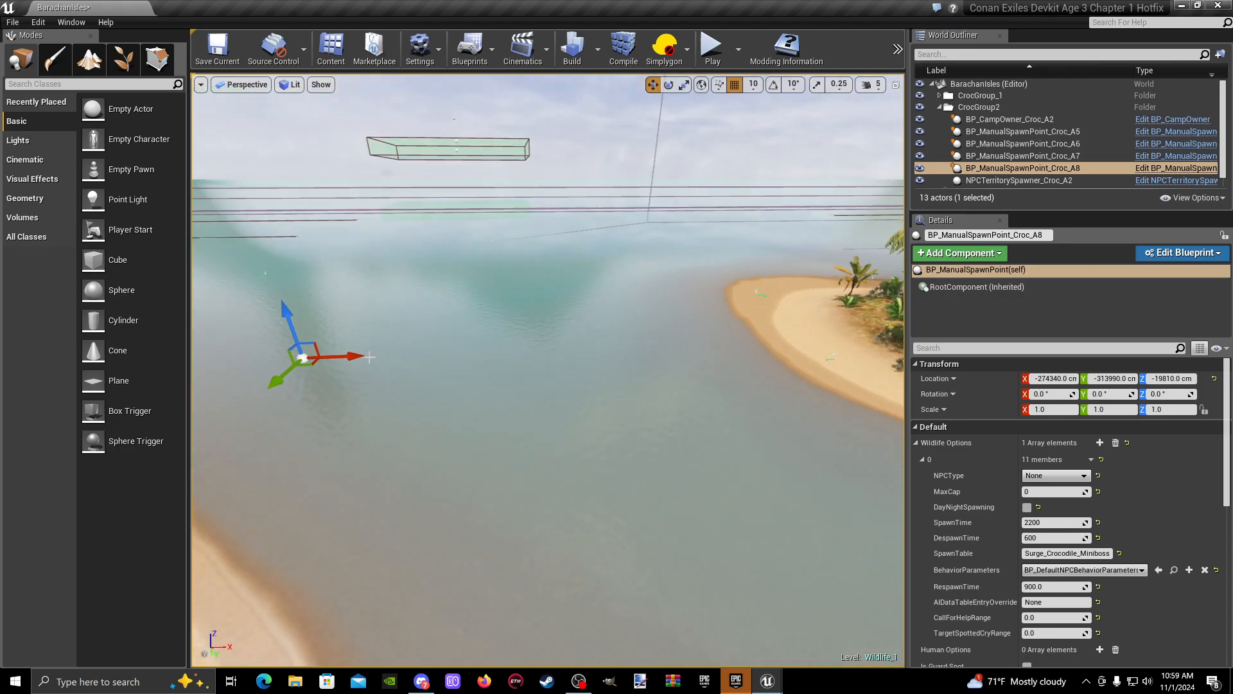
right_click_drag(552, 305, 633, 291)
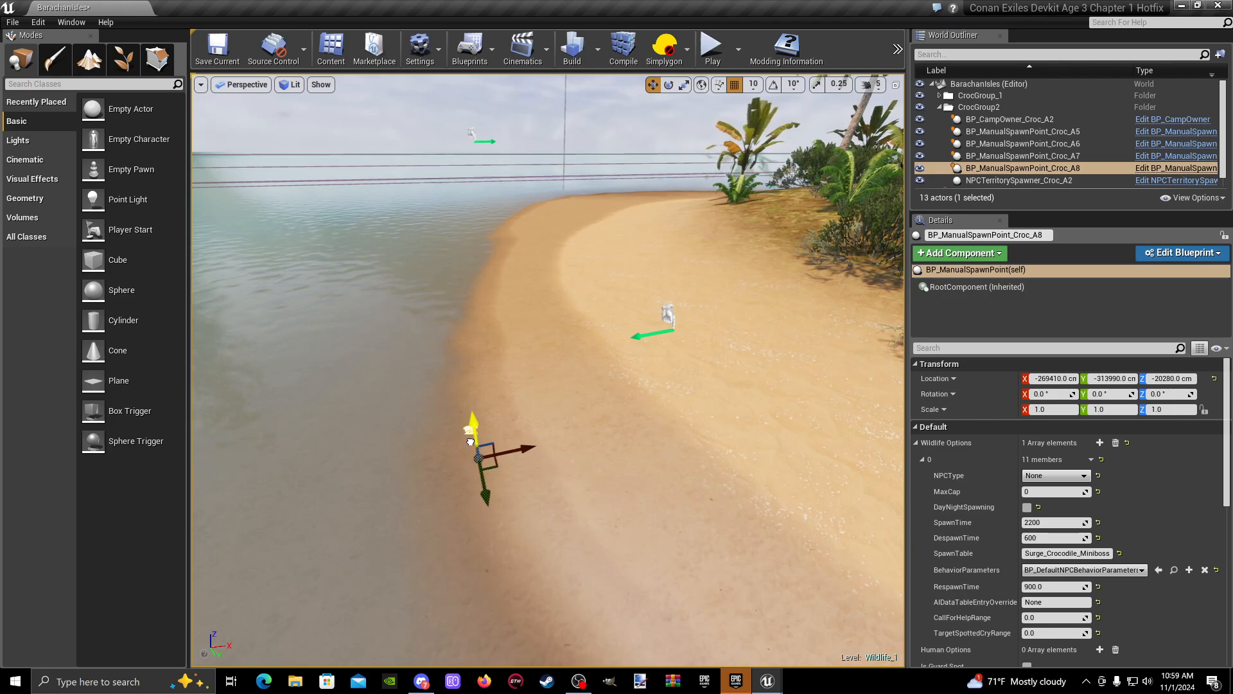
- Playtest from the beach beside spawn point Croc_A8 to examine the spawned crocodiles, and end the play session
right_click(677, 485)
left_click(743, 446)
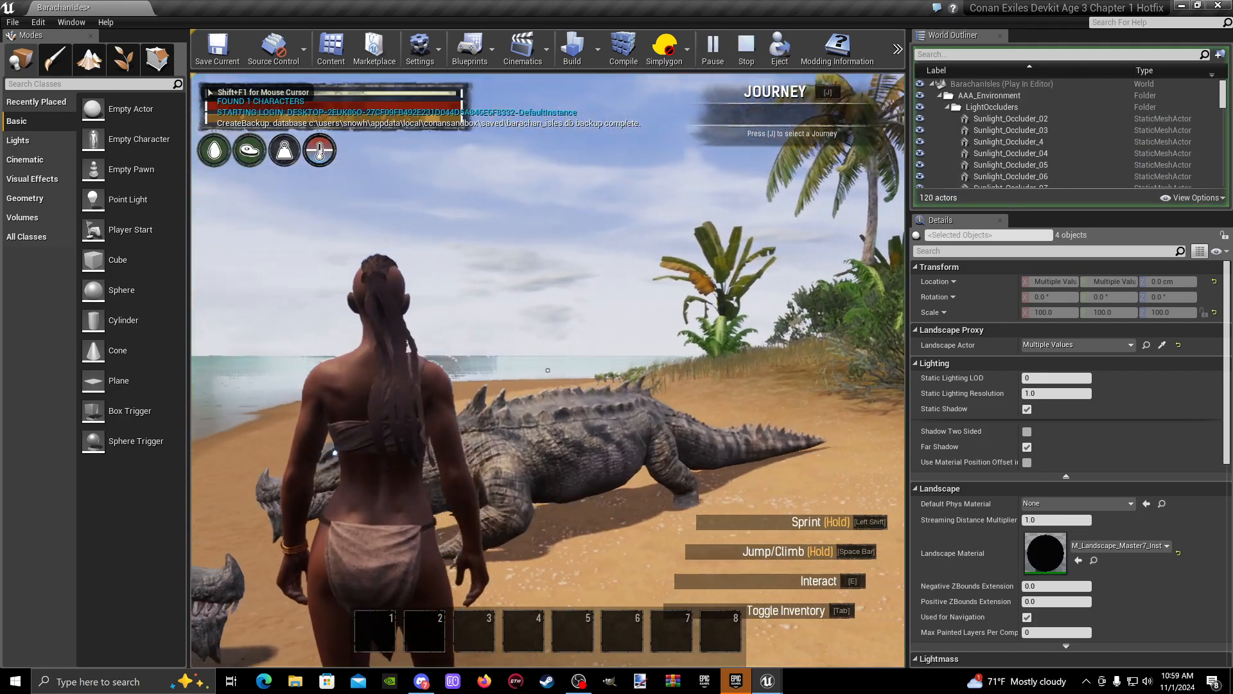
key("s")
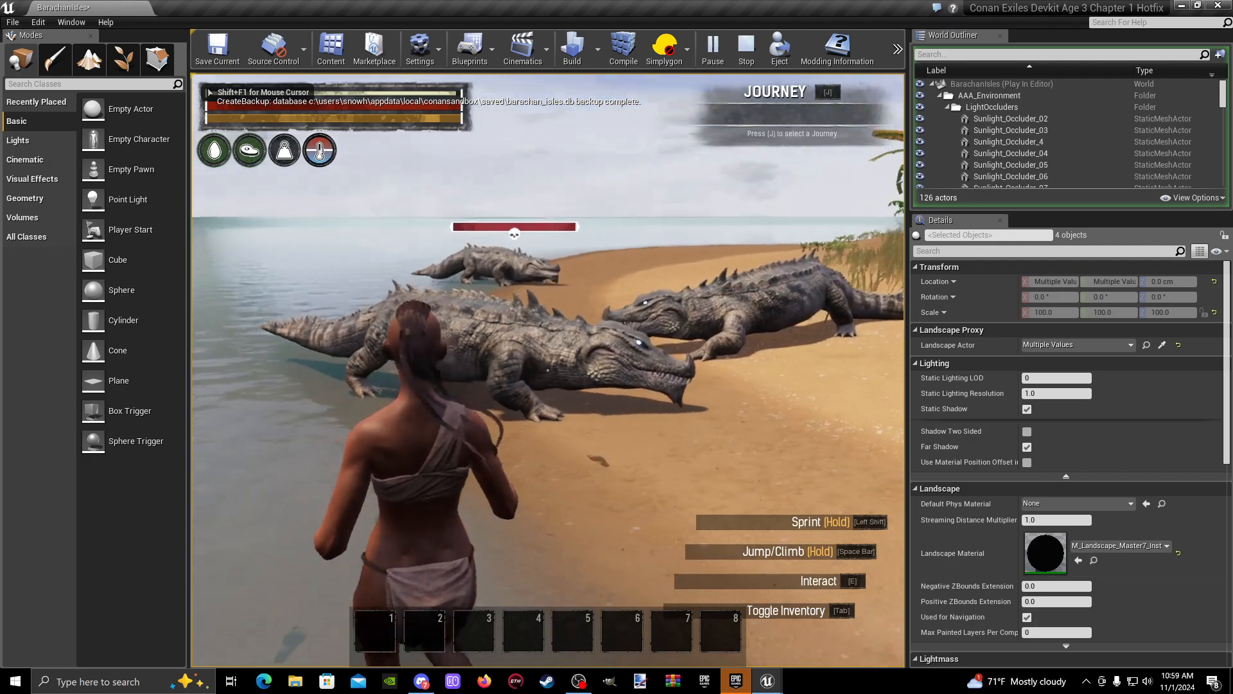
key("Escape")
key("Escape")
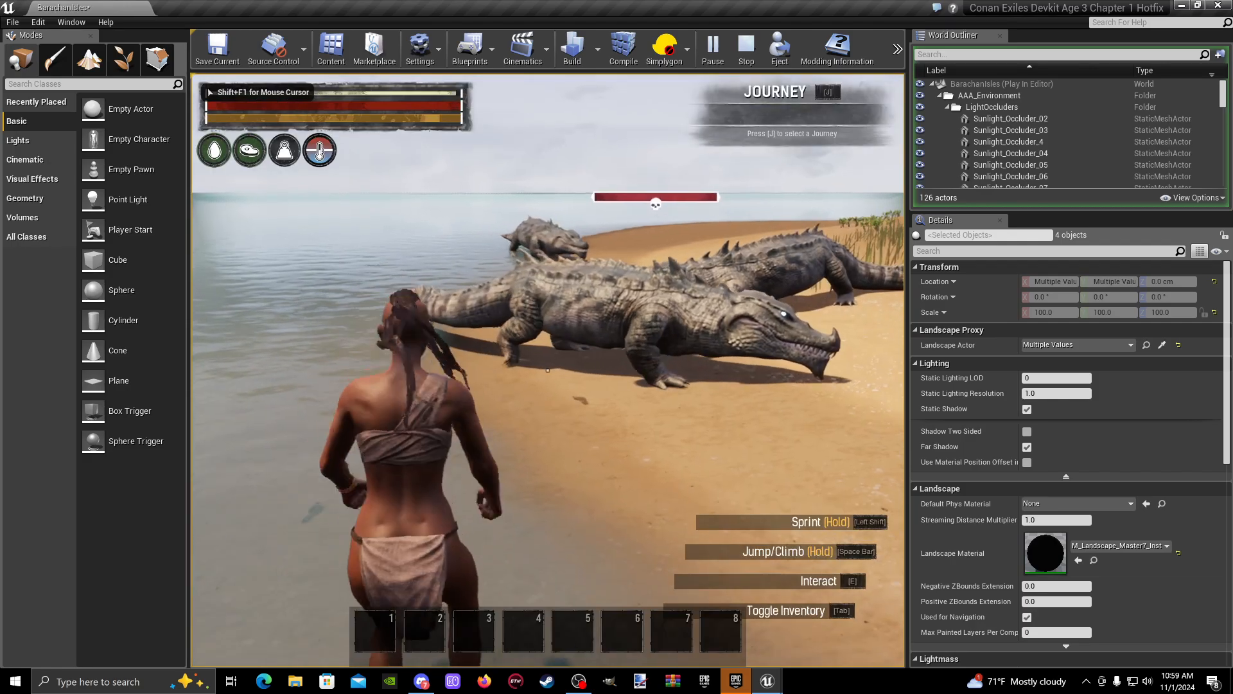
key("shift+F1")
key("Escape")
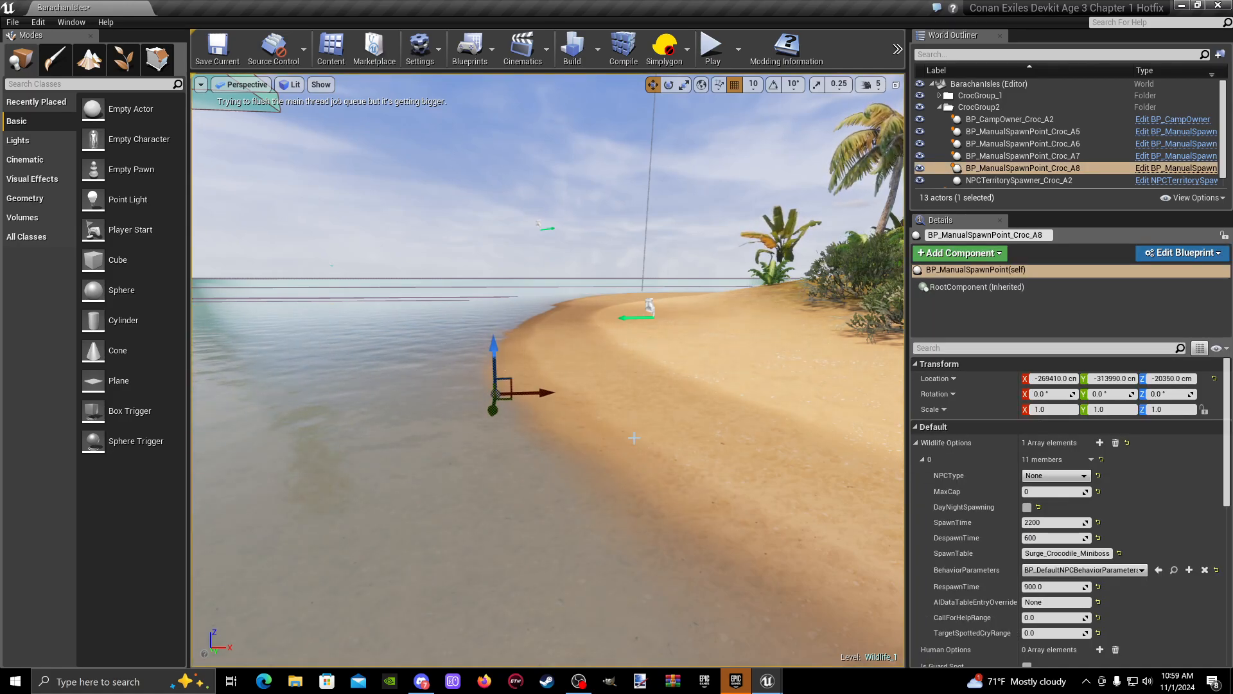
- Playtest from the island beach, approach the crocodiles gathered on the shoreline to inspect them, and end the play session
right_click(708, 163)
left_click(770, 435)
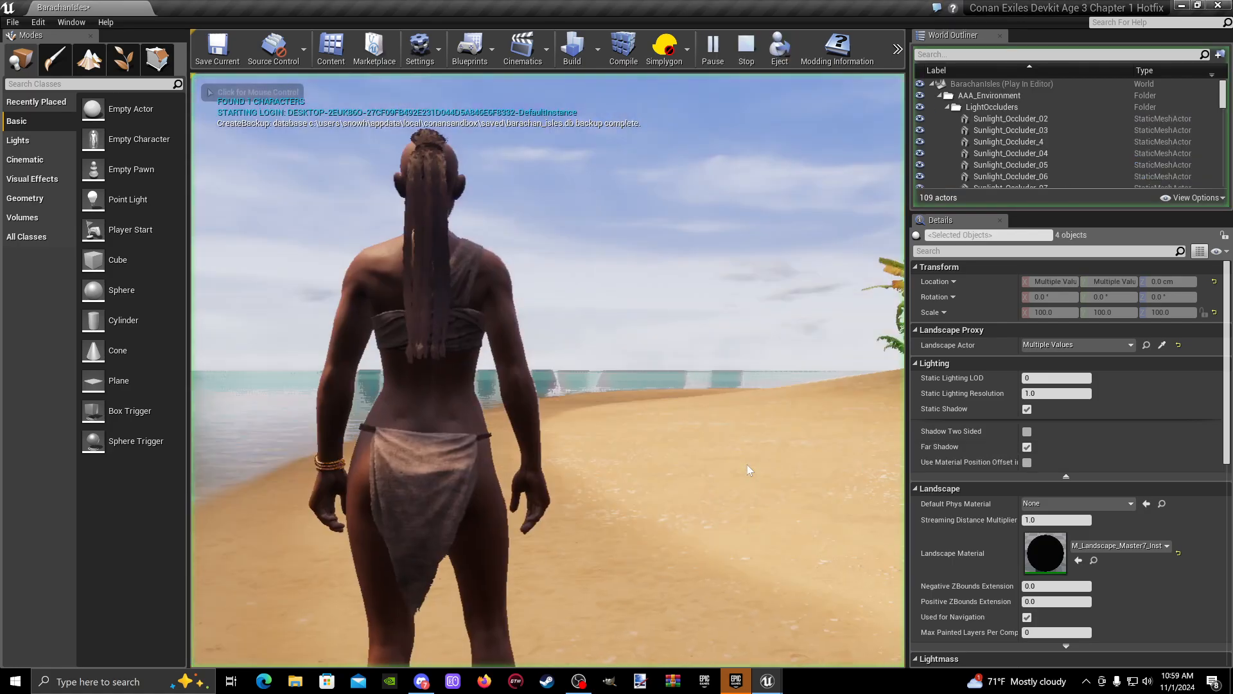
key("d")
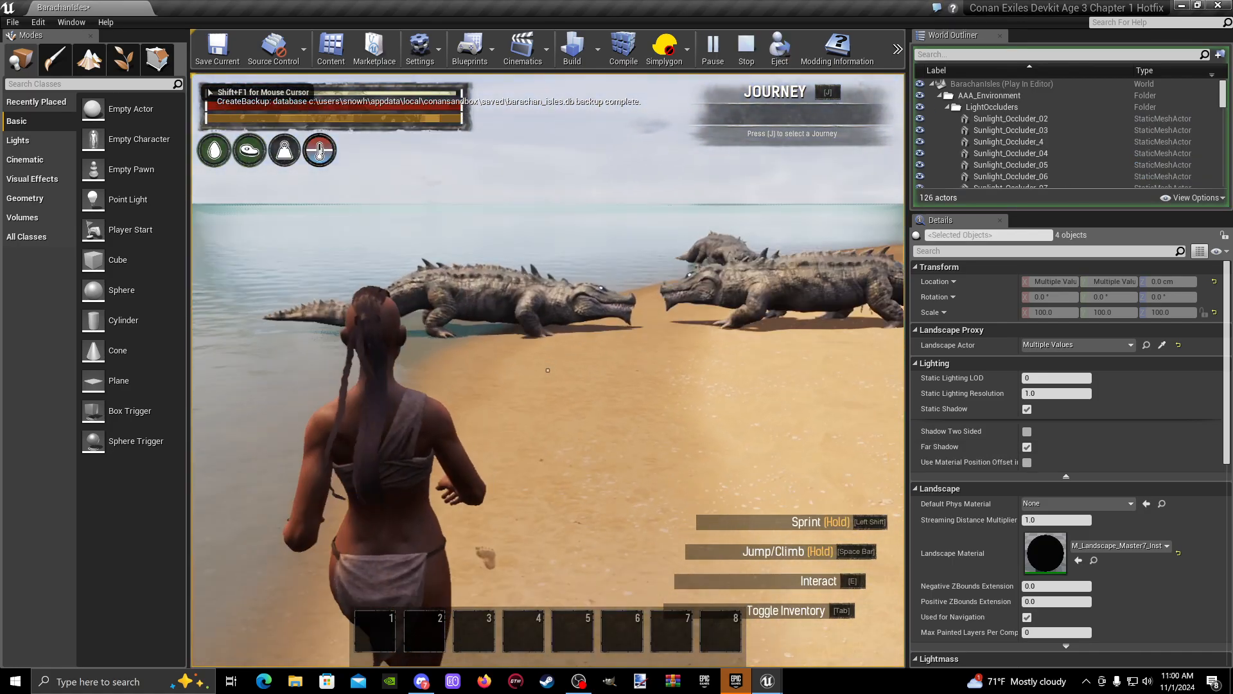
key("Escape")
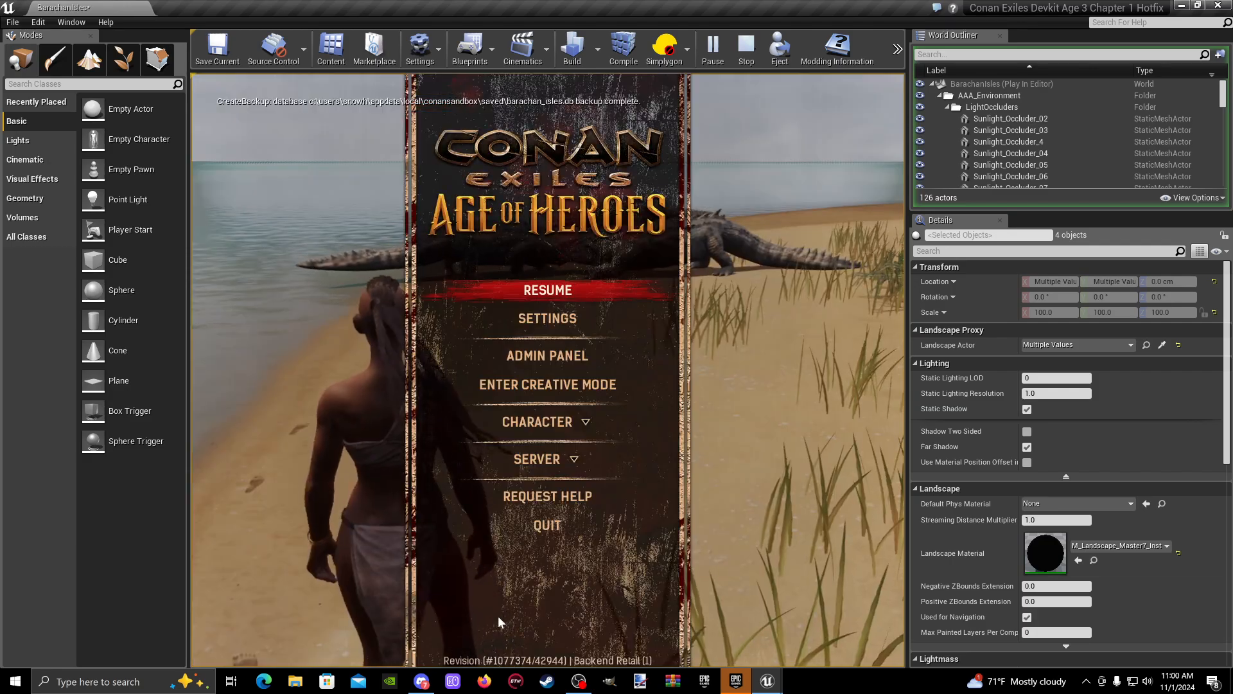
key("Escape")
key("Escape")
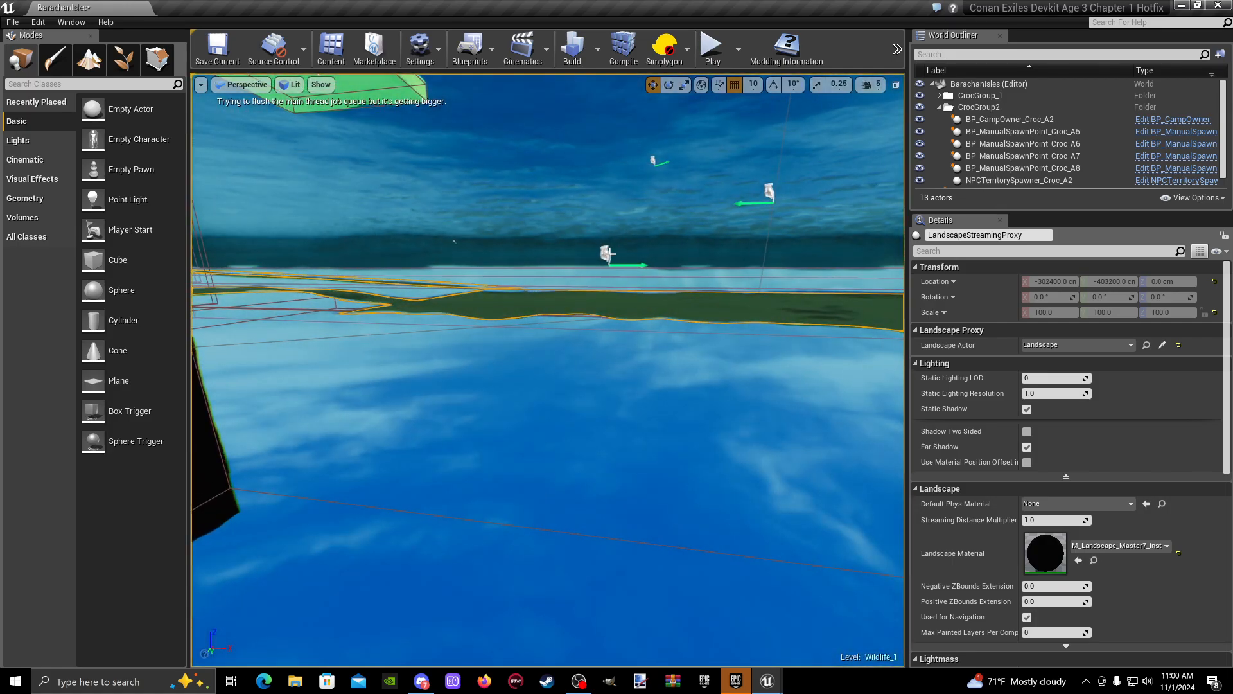
- Lower the manual spawn point Croc_A8 well beneath the island terrain
left_click(605, 254)
left_click_drag(612, 224, 604, 393)
right_click_drag(605, 393, 585, 576)
- Playtest from the grass above the beach, check where the crocodiles spawn with Croc_A8 lowered, and end the session
right_click(586, 576)
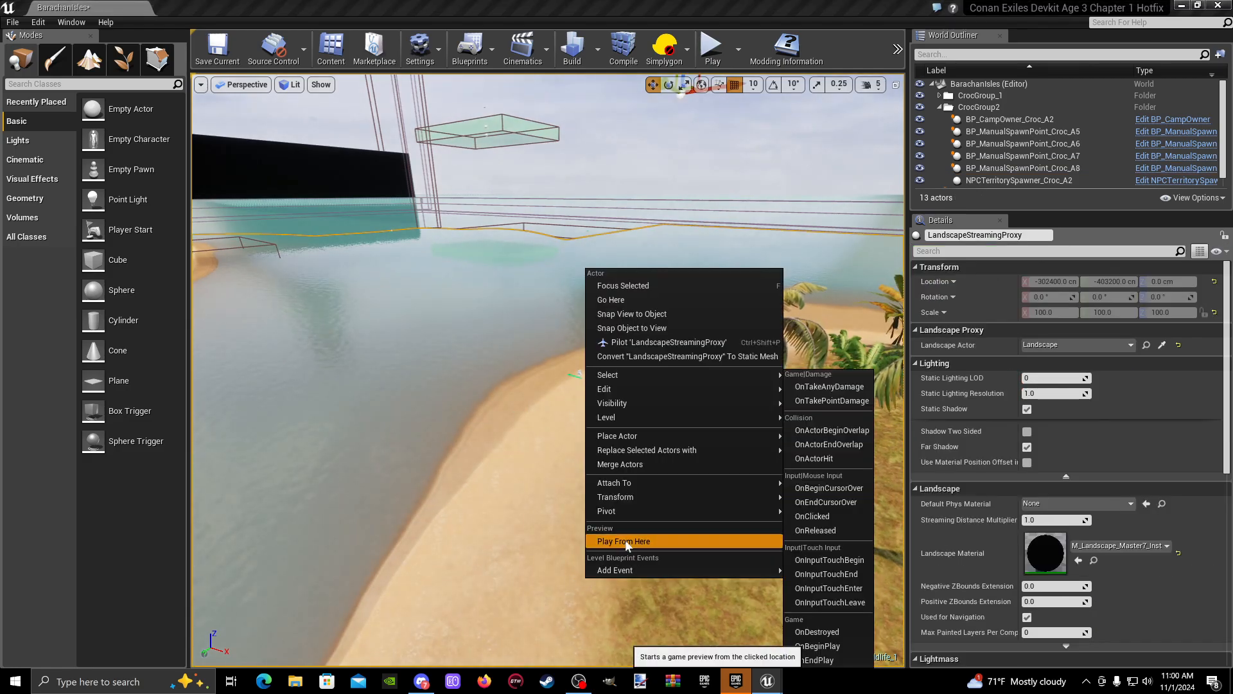
left_click(625, 541)
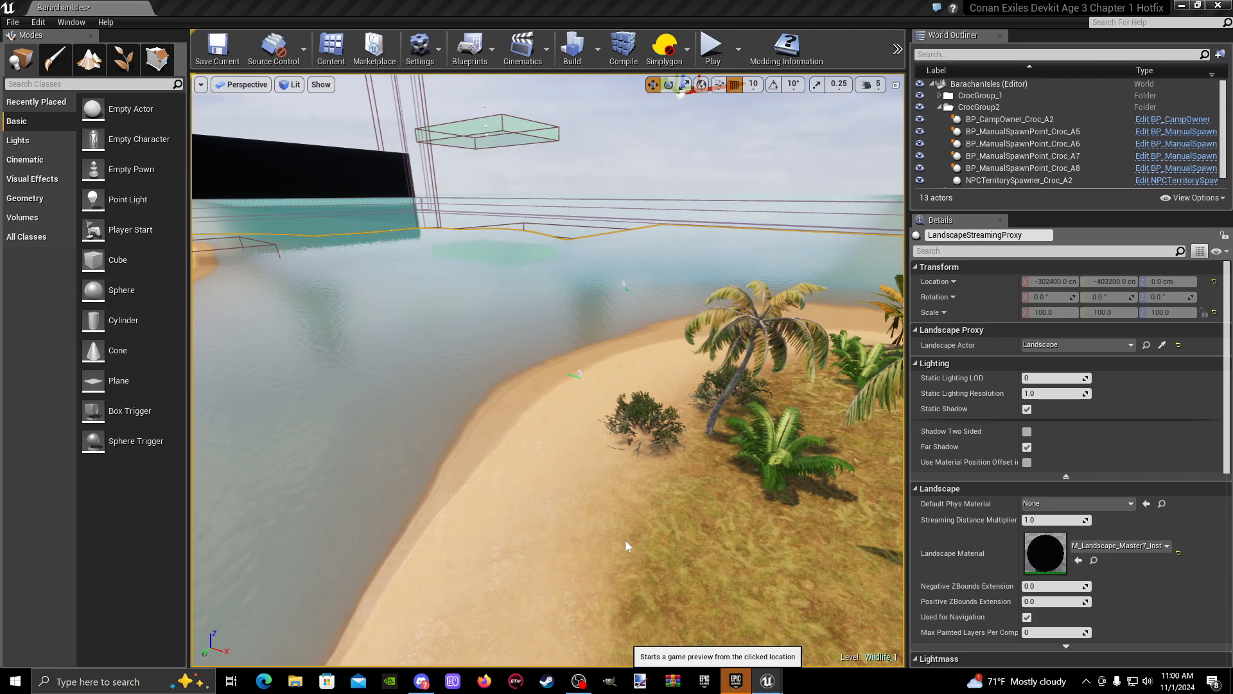
key("w")
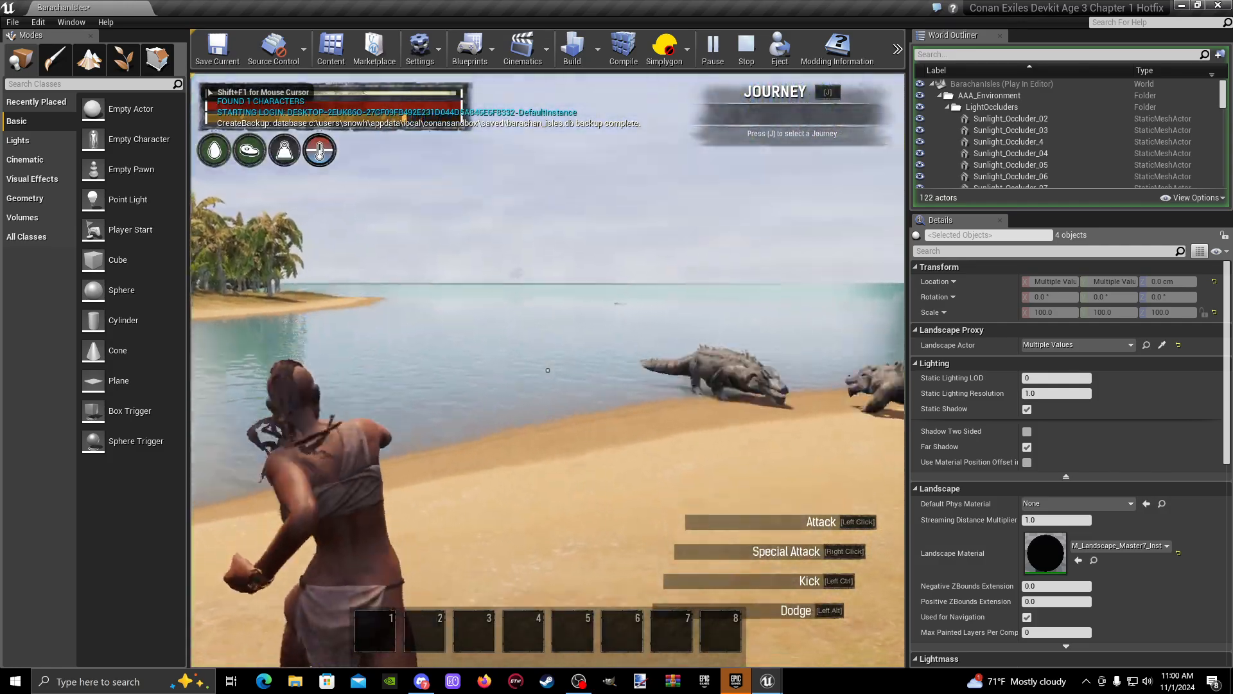
key("w")
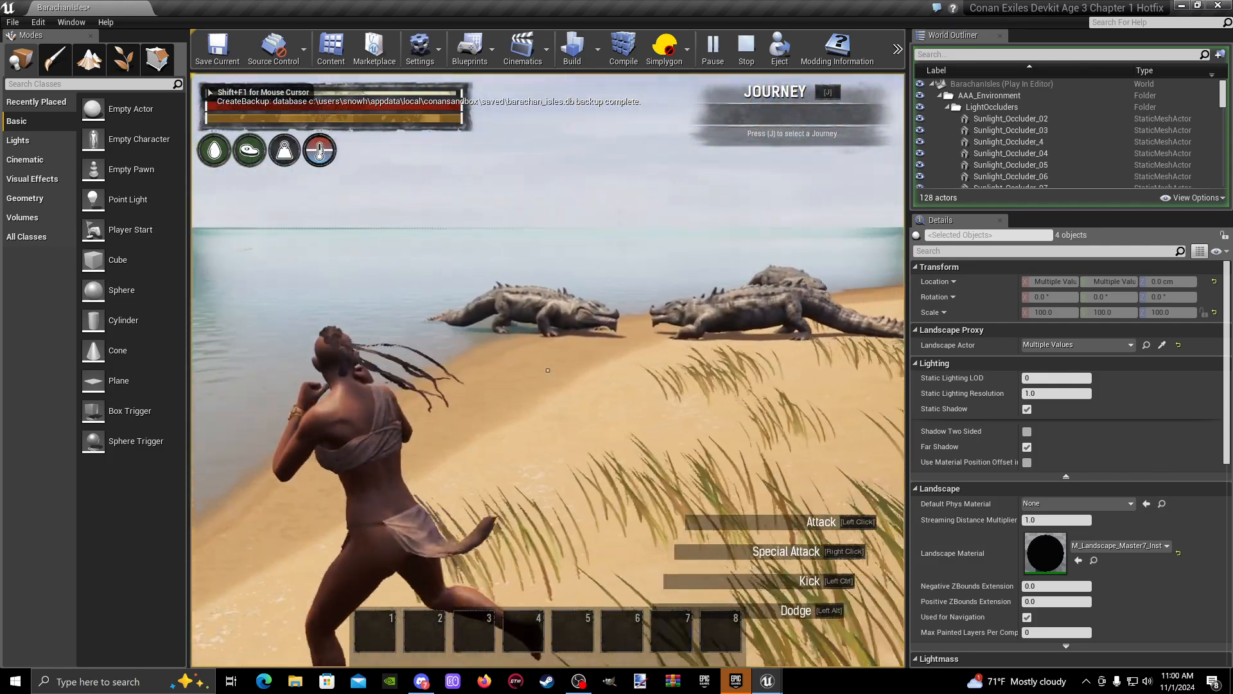
key("w")
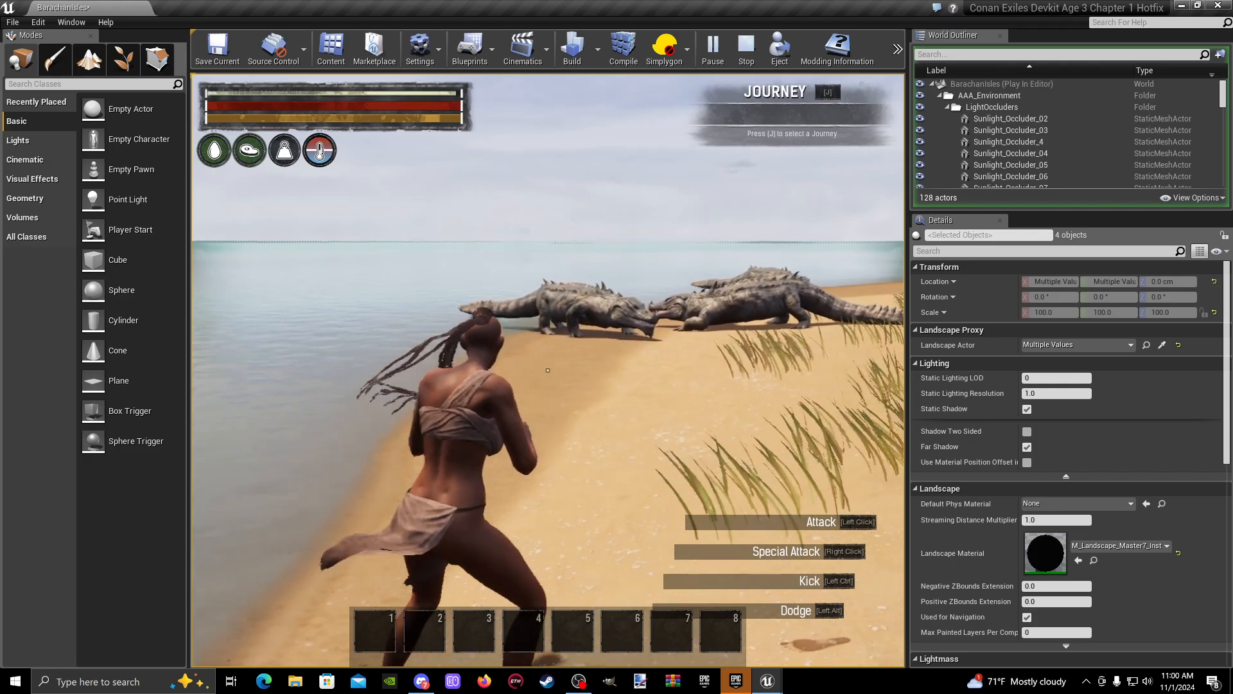
key("Escape")
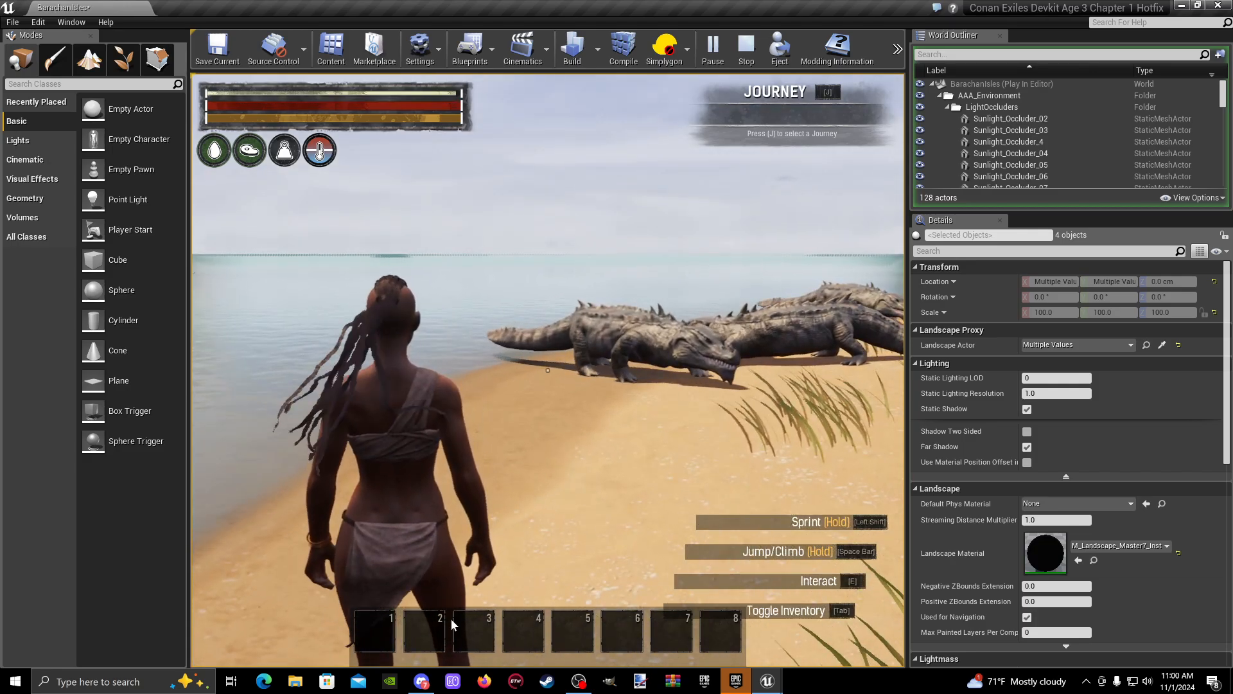
key("Escape")
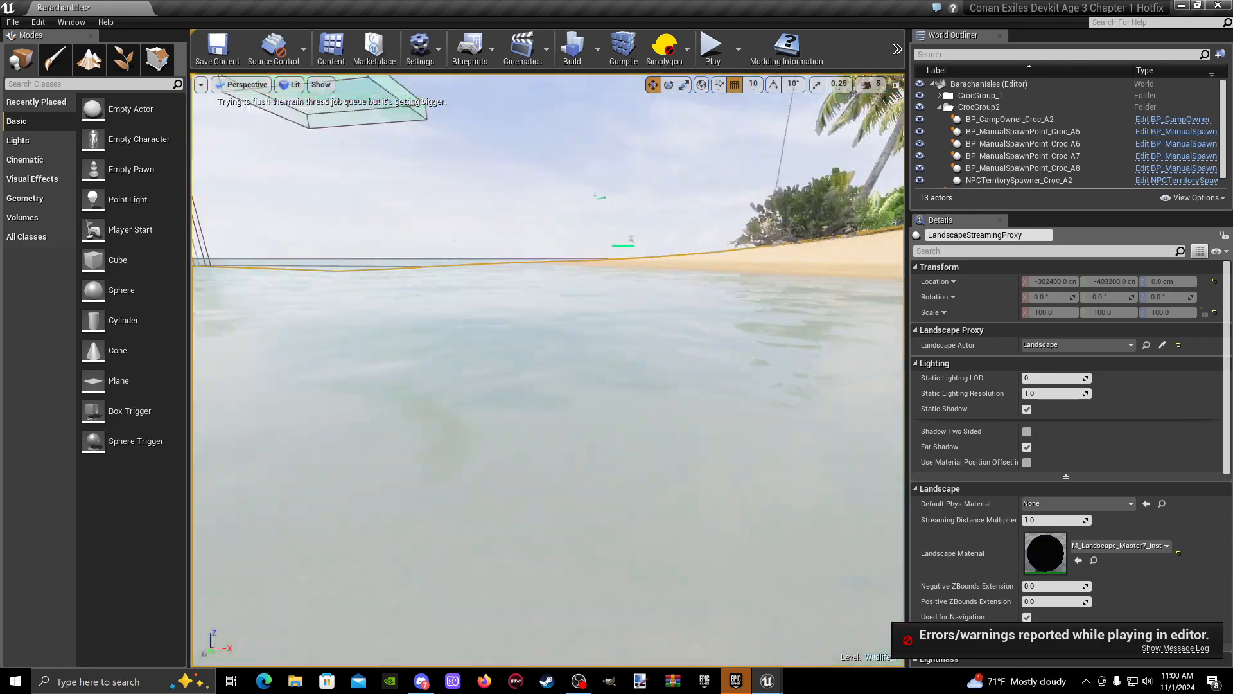
- Raise spawn point Croc_A8 back to the surface and shift it along the shore to Y -313360, Z -20220 cm
mouse_move(553, 412)
right_mouse_down()
mouse_move(534, 404)
mouse_move(553, 412)
right_mouse_up()
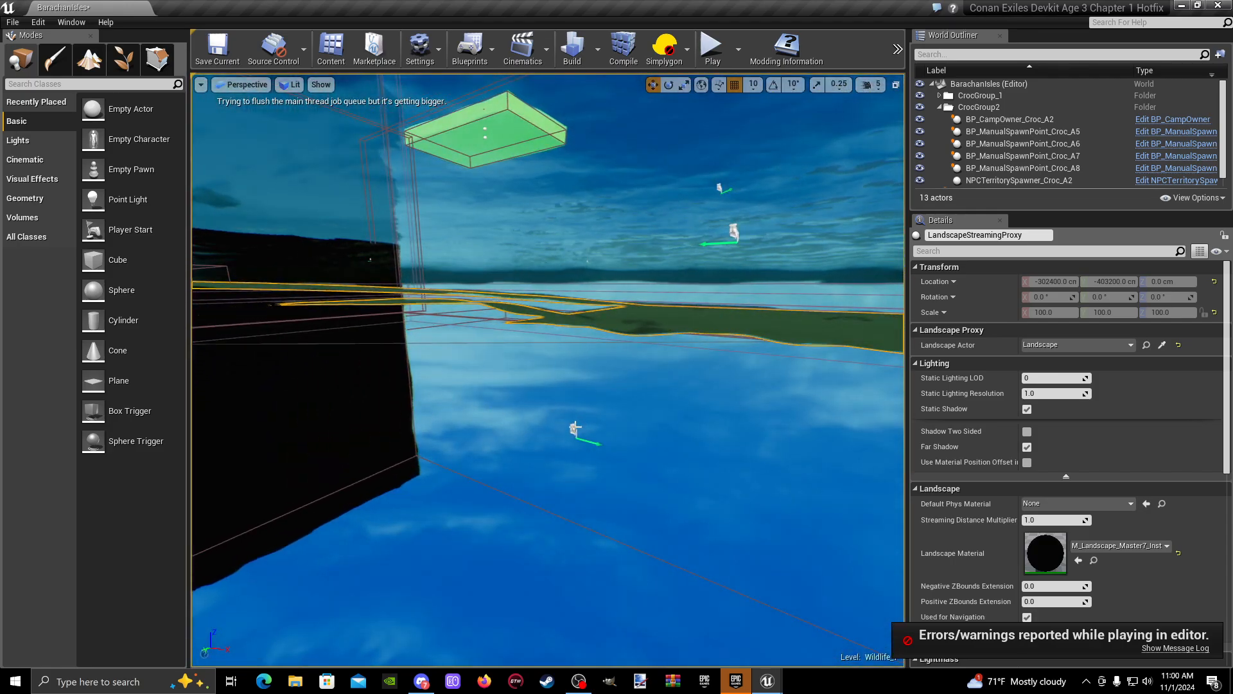
left_click(574, 428)
key("f")
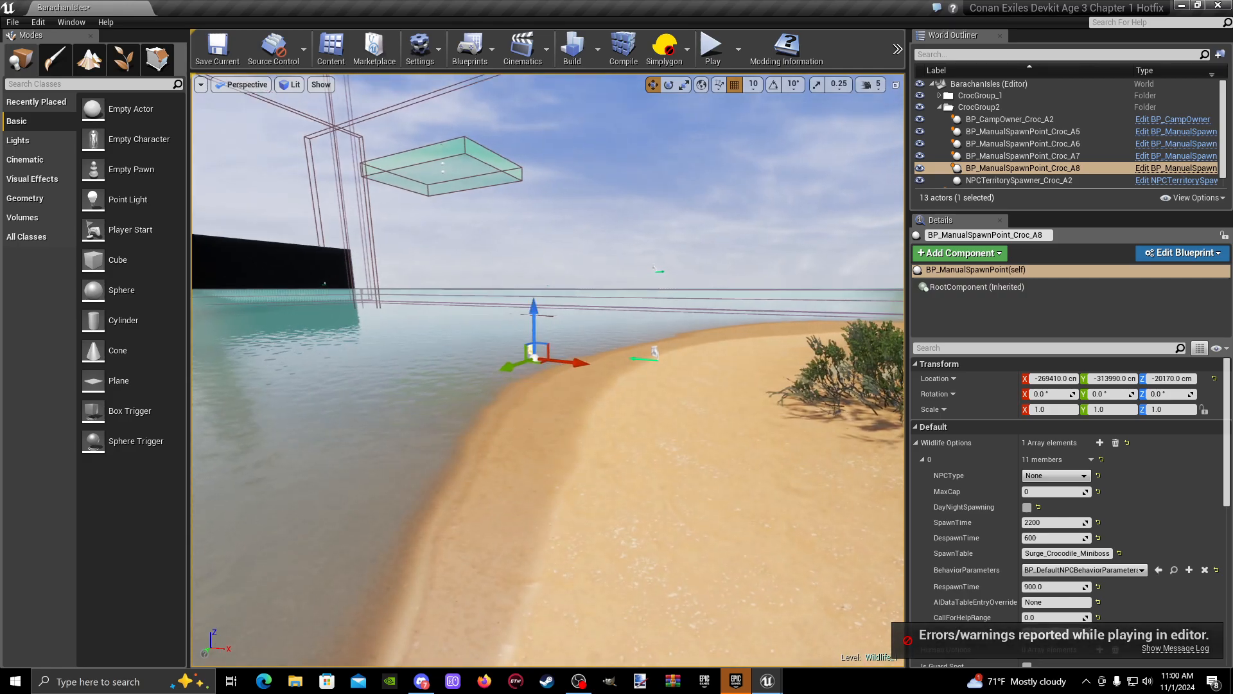
mouse_move(574, 429)
right_mouse_down()
mouse_move(385, 466)
mouse_move(591, 401)
mouse_move(552, 257)
mouse_move(582, 437)
mouse_move(585, 408)
right_mouse_up()
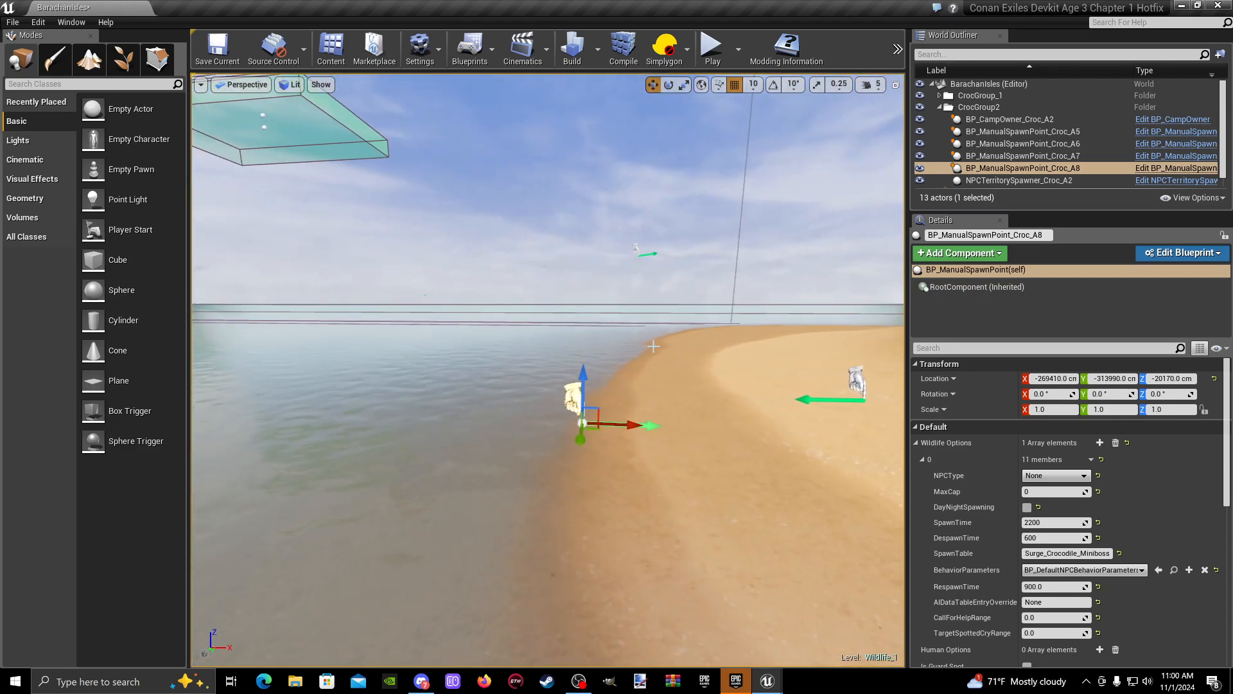
mouse_move(653, 346)
right_mouse_down()
mouse_move(651, 437)
mouse_move(652, 344)
right_mouse_up()
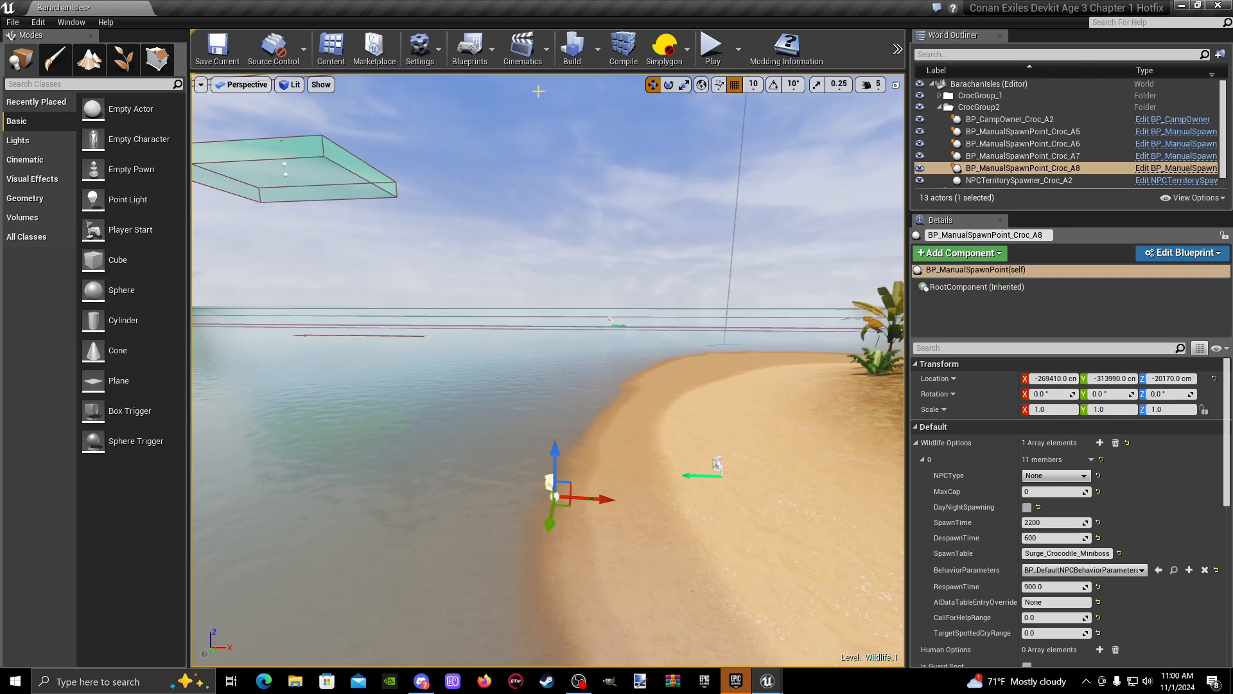
right_click_drag(539, 486, 528, 269)
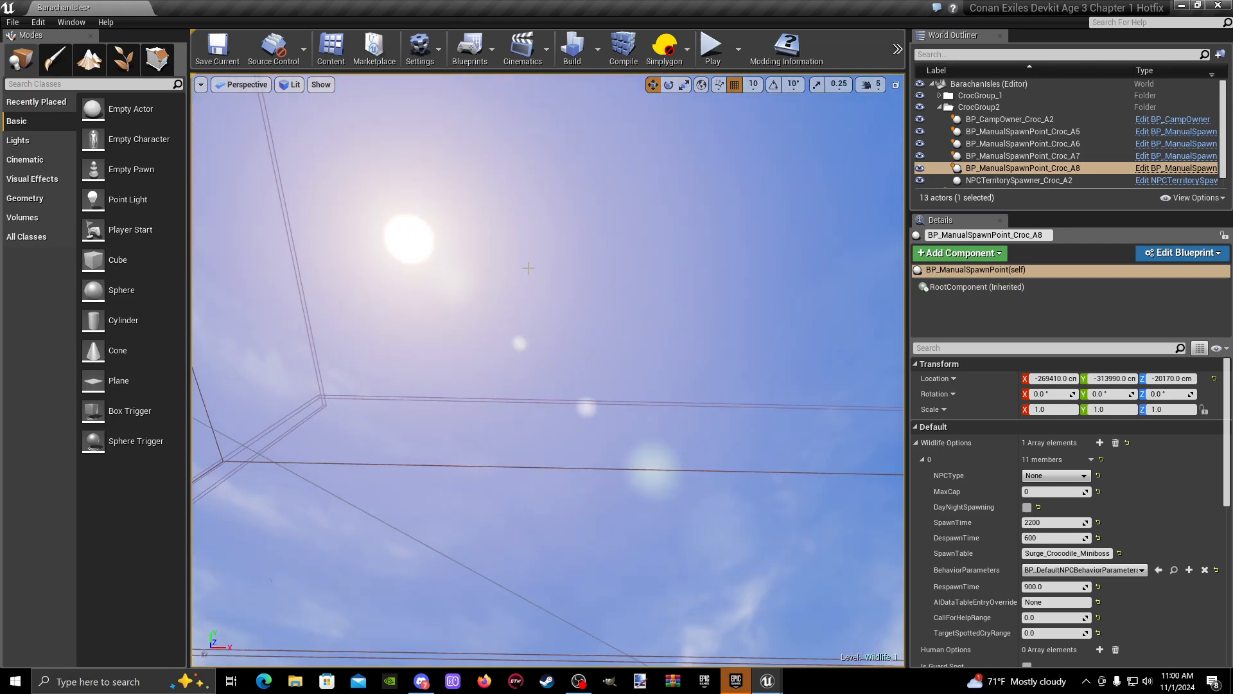
right_click_drag(569, 174, 569, 302)
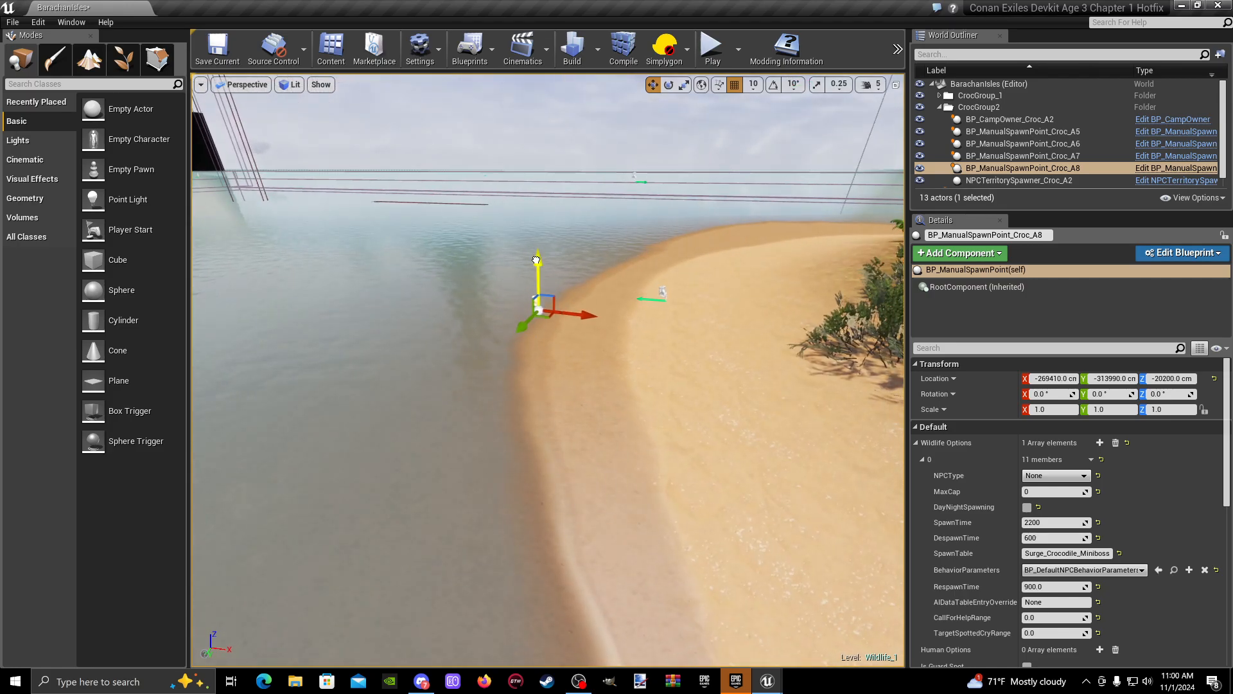
right_click_drag(536, 255, 643, 308)
right_click_drag(309, 266, 441, 235)
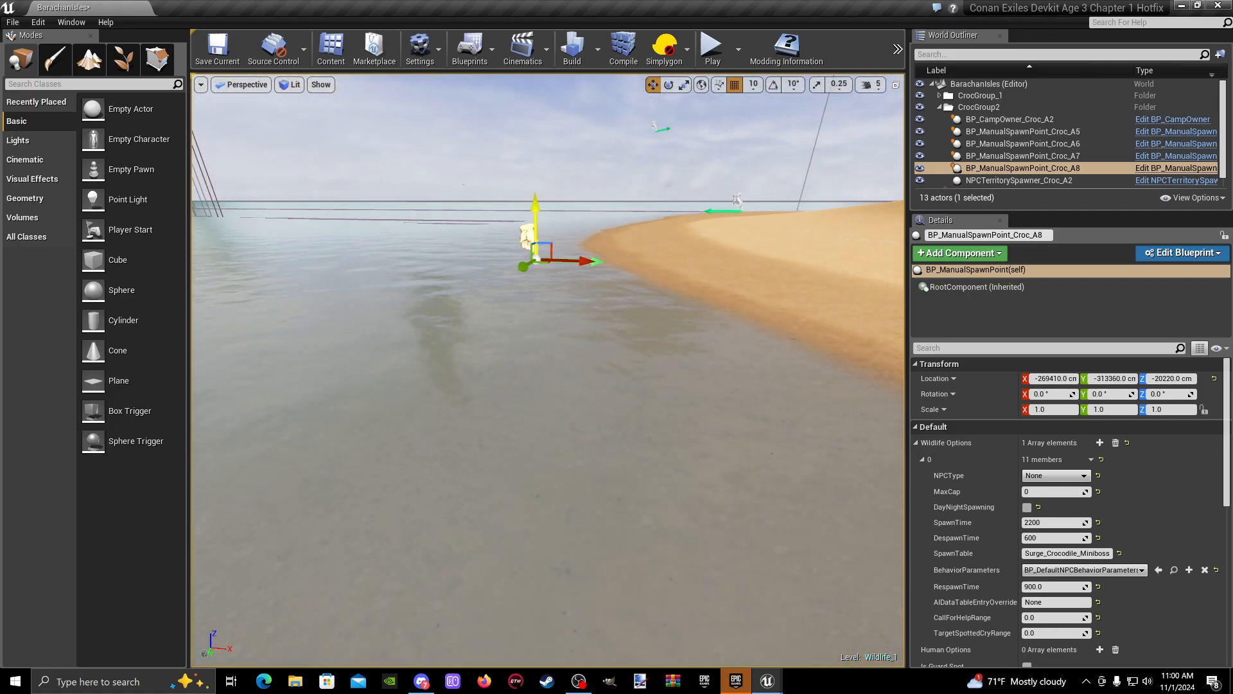
- Sink spawn point Croc_A8 far below the terrain to Z -25310 cm
right_click_drag(541, 410, 601, 379)
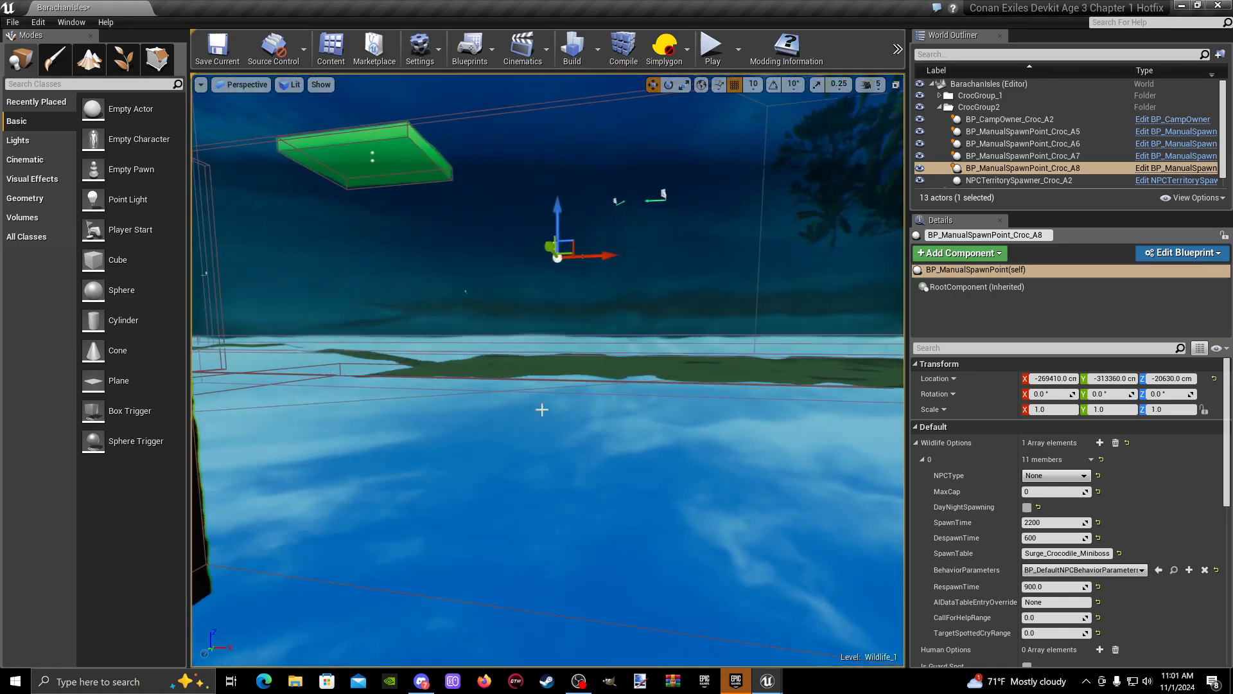
left_click_drag(562, 207, 563, 581)
right_click_drag(562, 582, 508, 633)
right_click_drag(505, 262, 518, 257)
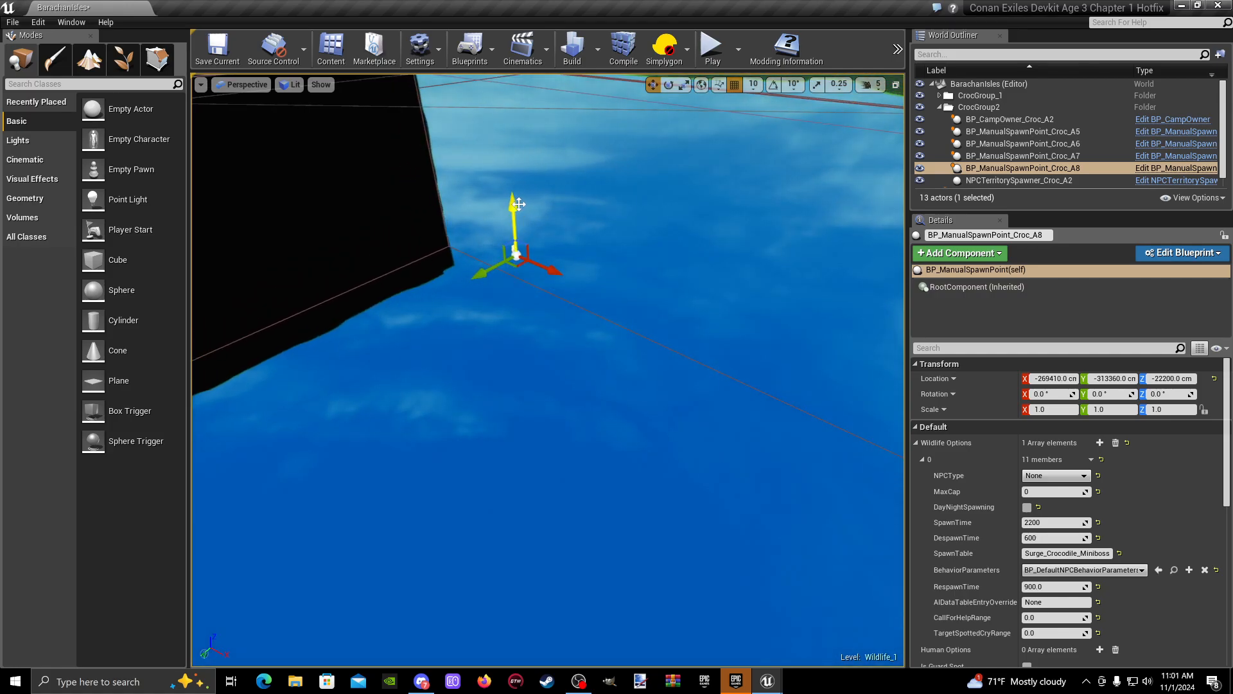
left_click_drag(507, 389, 494, 474)
right_click_drag(493, 474, 514, 408)
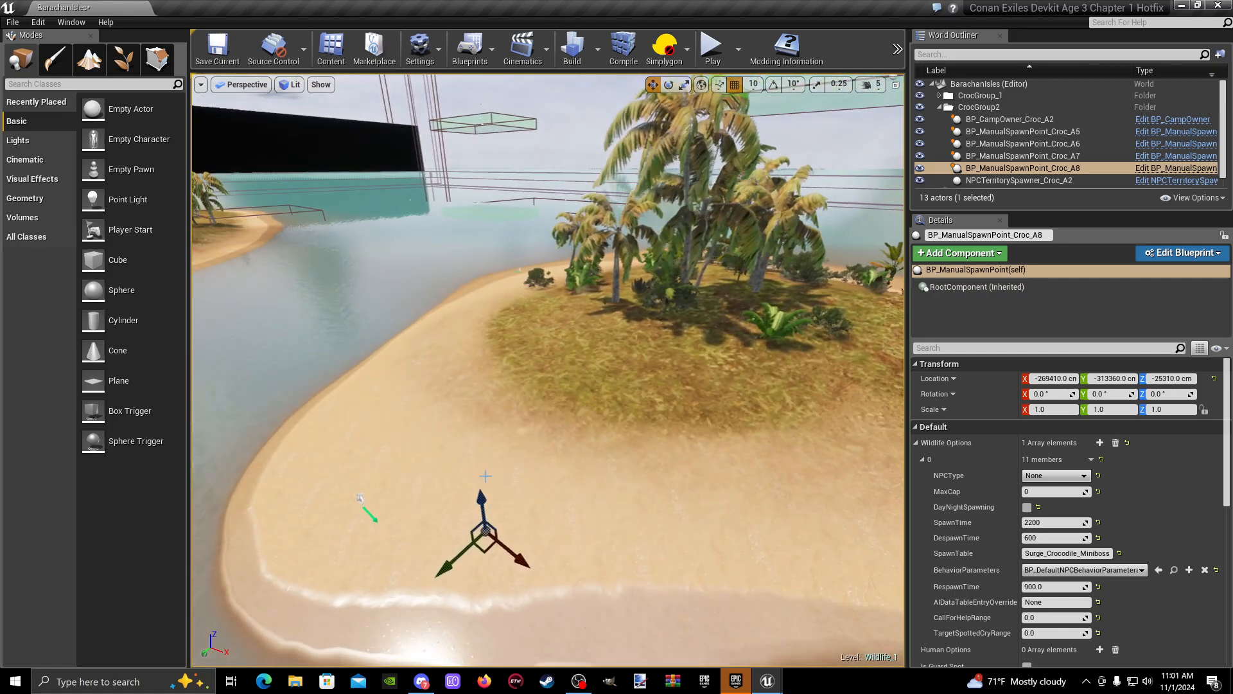
- Playtest from the sandy end of the island, run to the crocodiles to check the deeply sunken Croc_A8's spawn, and stop playing
right_click(488, 475)
mouse_move(546, 465)
left_click(531, 439)
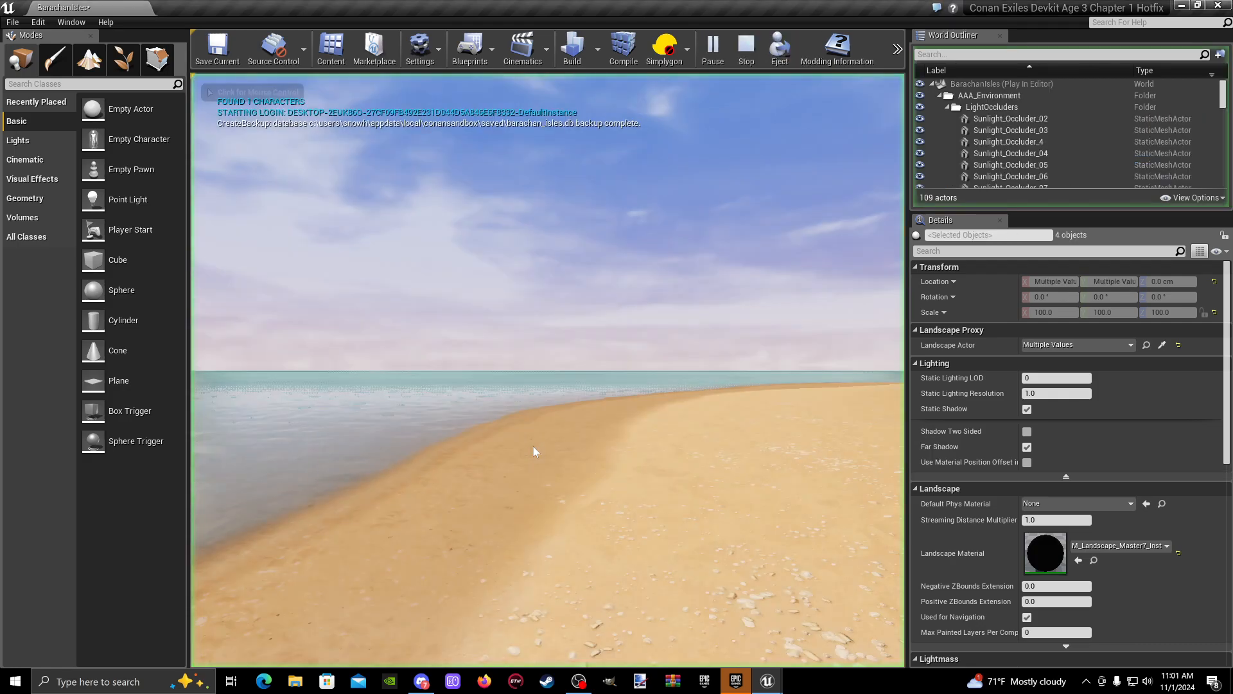
key("w")
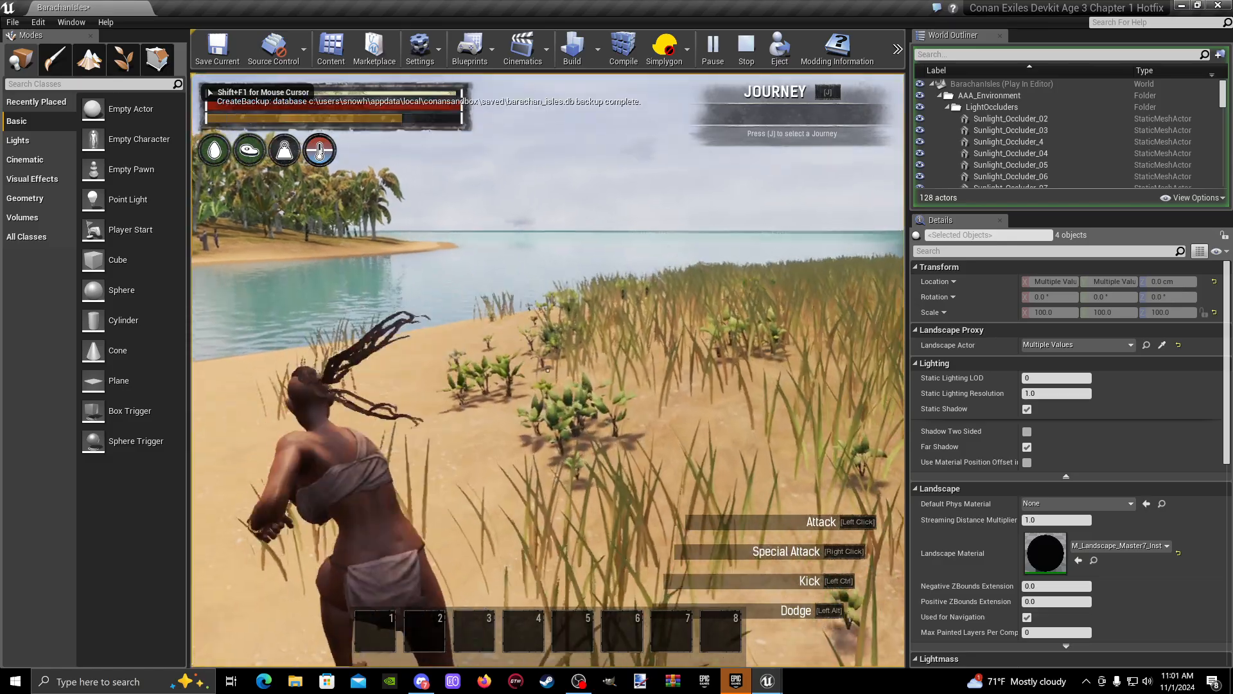
key("w")
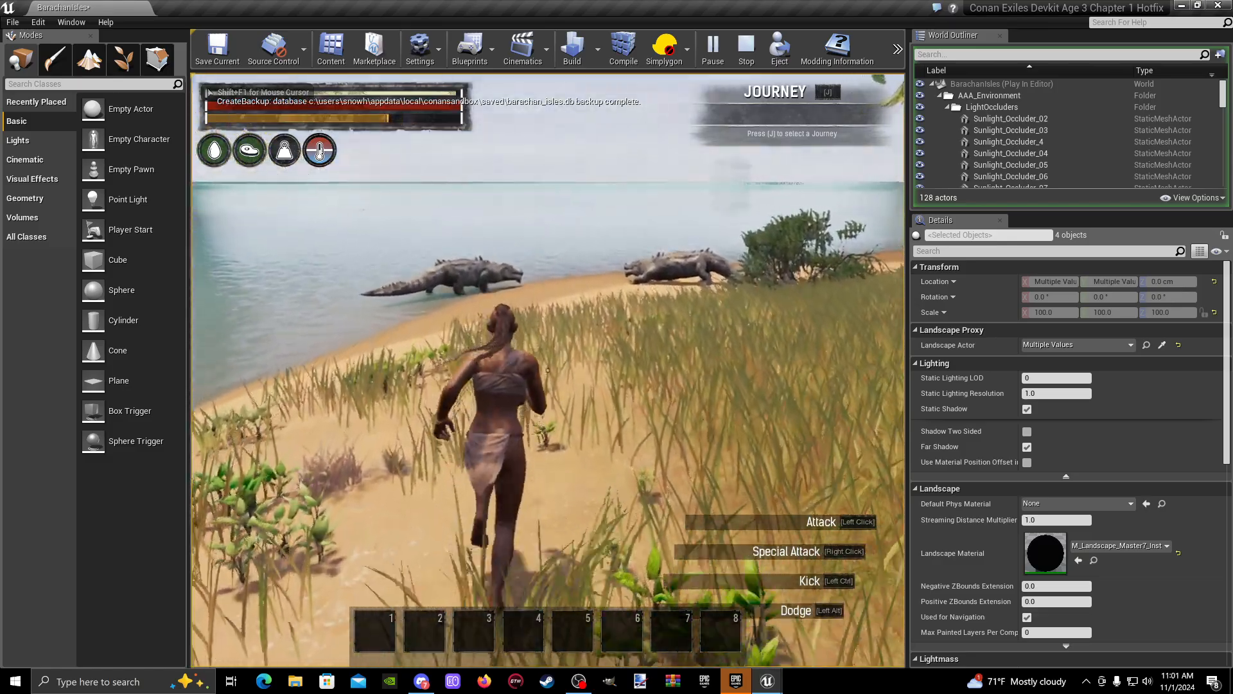
key("w")
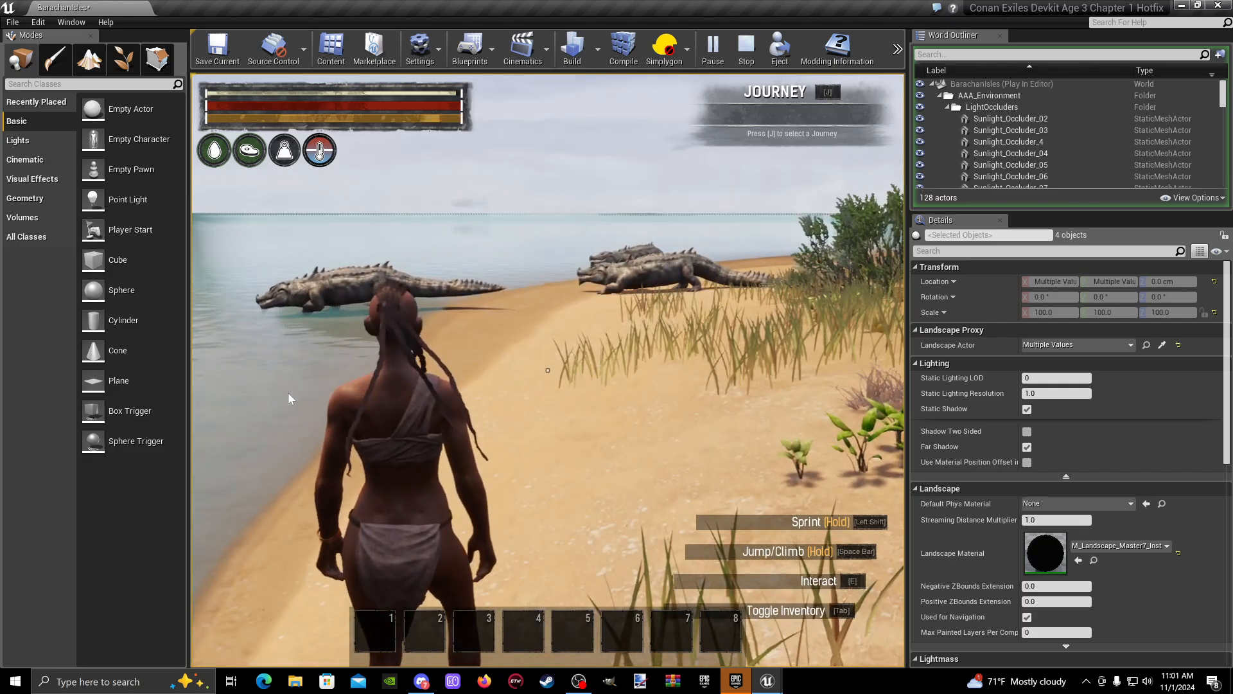
key("Escape")
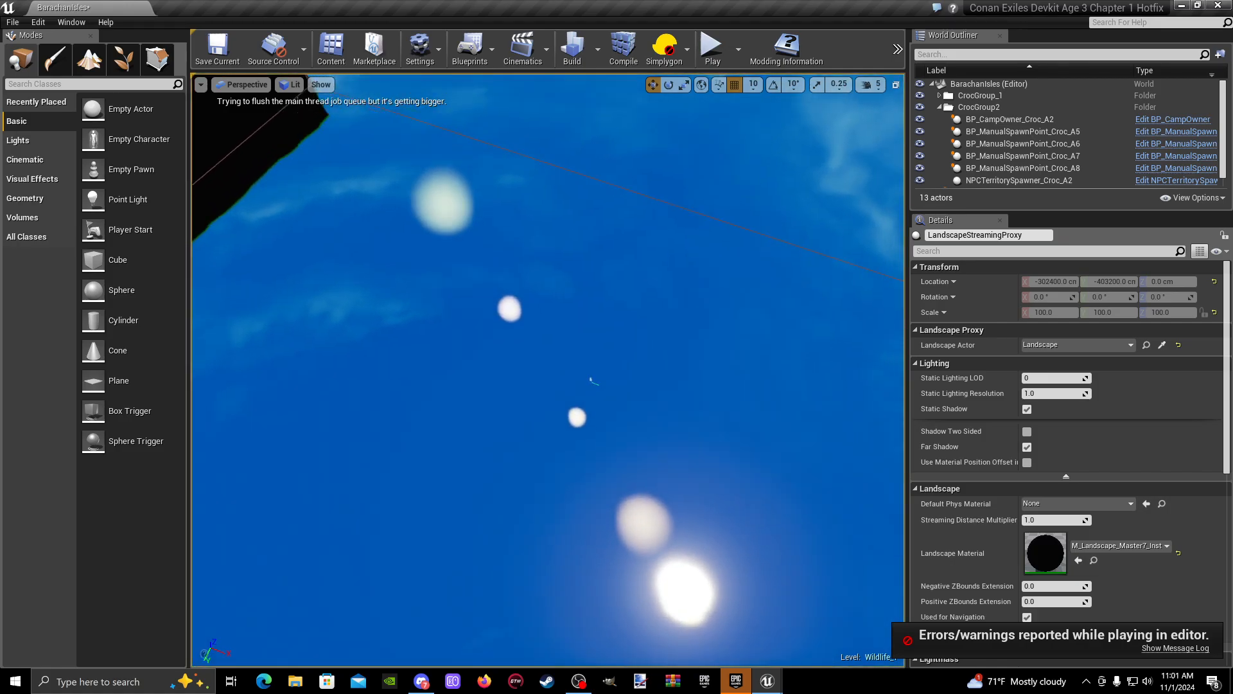
- Raise the sunken spawn point Croc_A8 above the beach, to about X -268830, Y -313360, Z -20180 cm
key("w")
right_click_drag(548, 370, 604, 385)
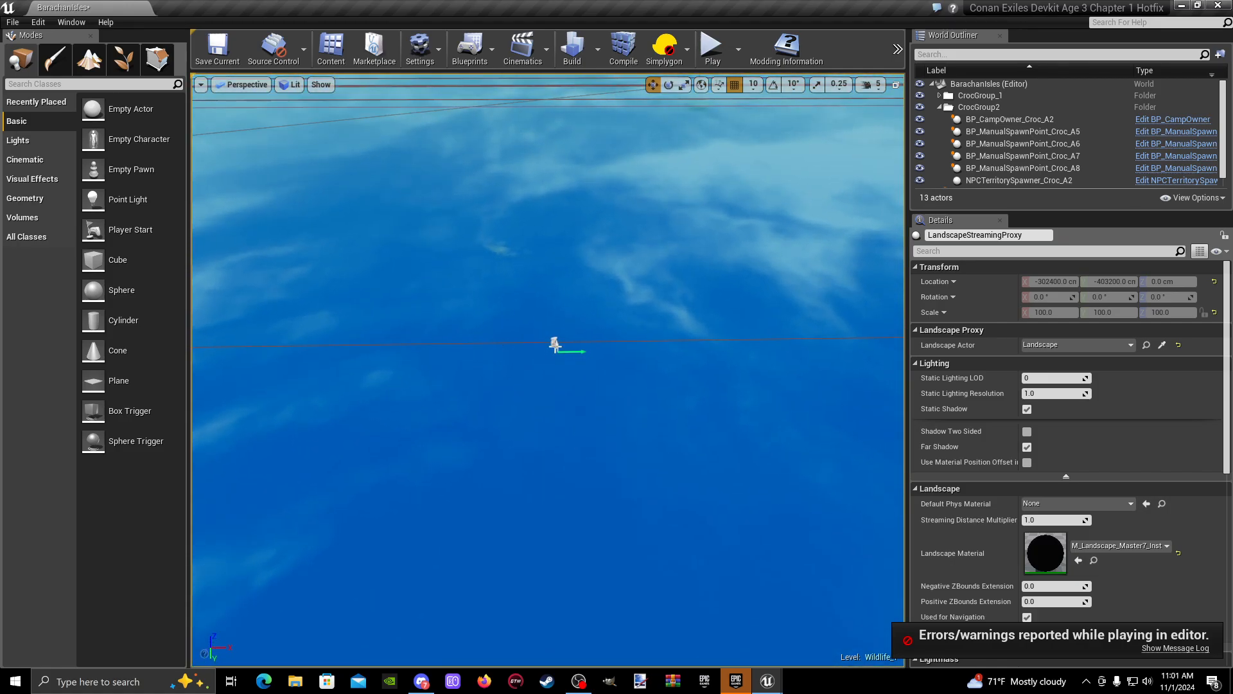
left_click(555, 345)
key("w")
right_click_drag(523, 480, 534, 391)
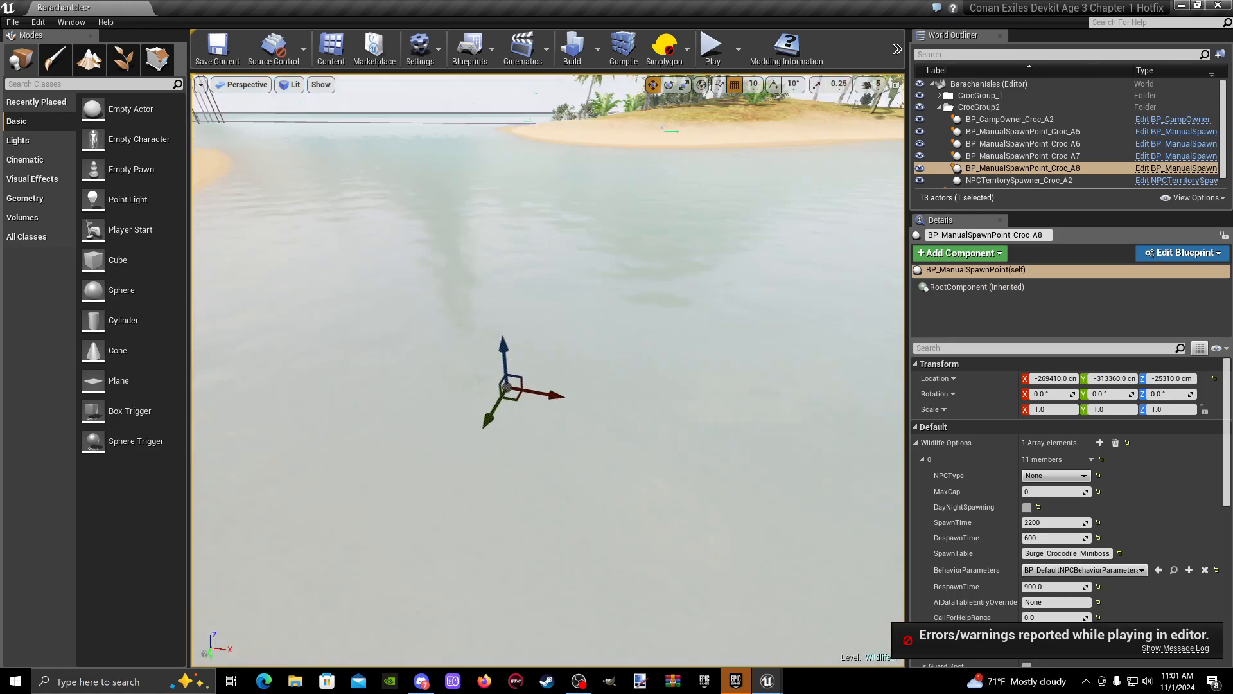
right_click_drag(548, 509, 533, 456)
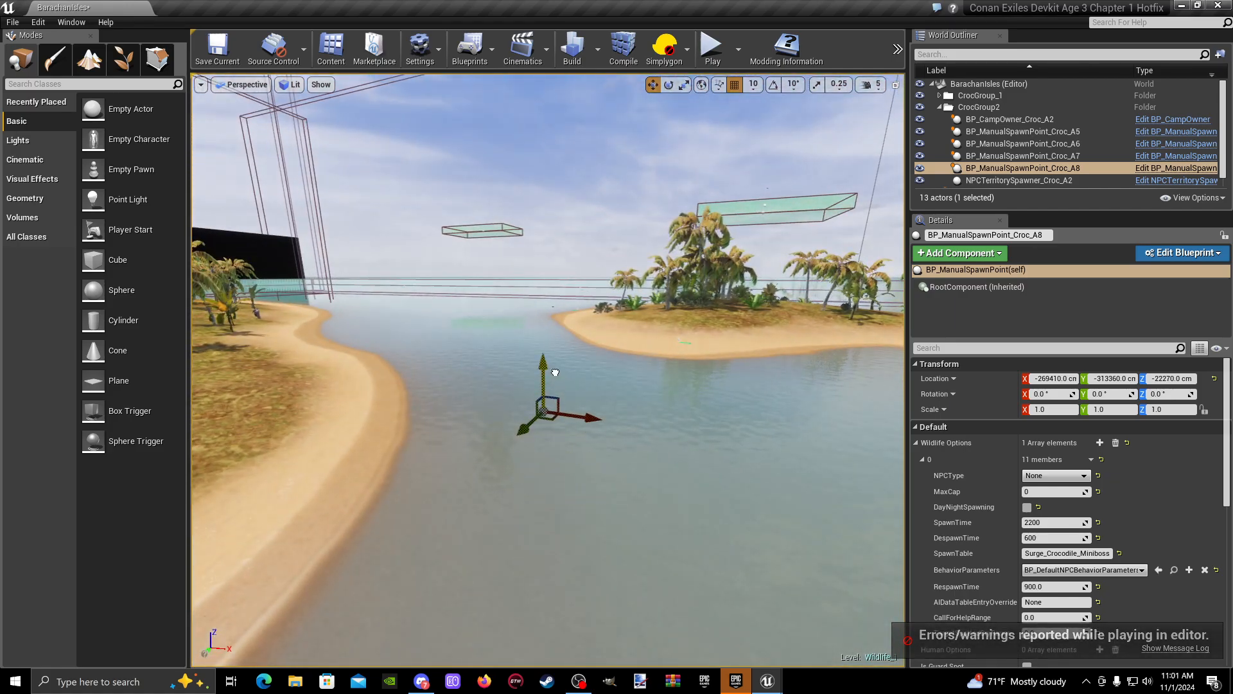
right_click_drag(547, 346, 547, 406)
key("w")
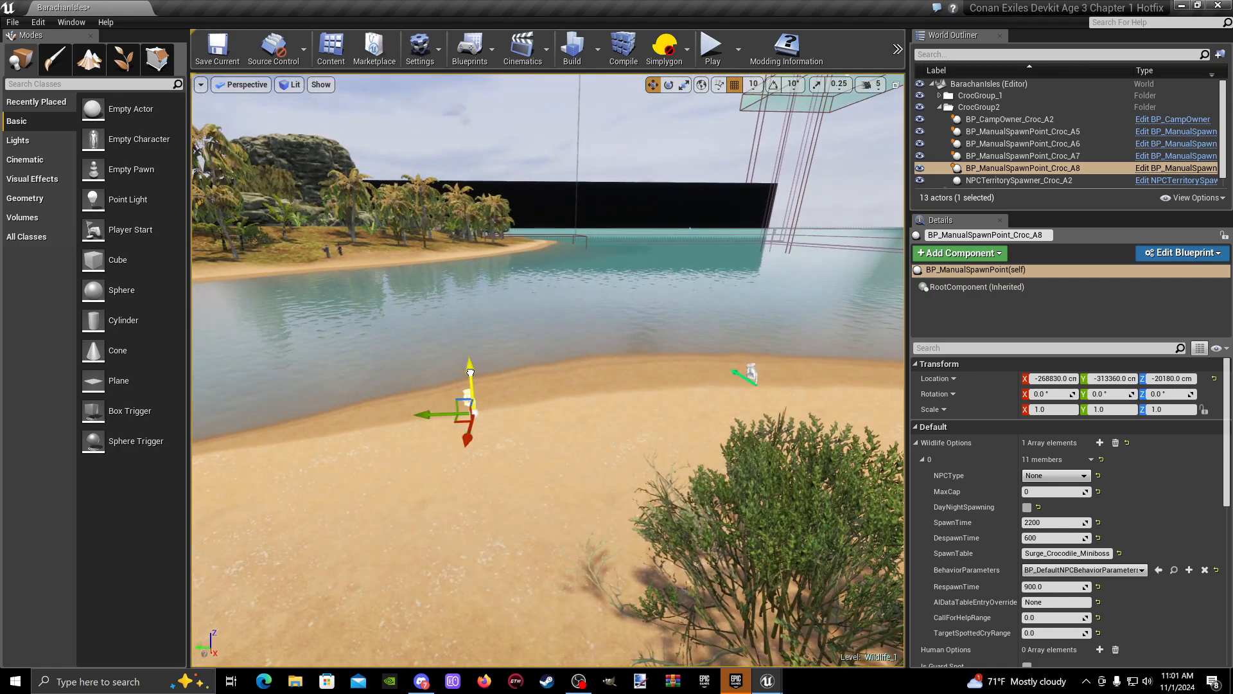
- Move spawn point Croc_A8 back along the beach to the water's edge, at about X -269300, Y -313940, Z -20150 cm
left_click_drag(657, 384, 660, 384)
right_click_drag(660, 383, 659, 341)
key("a")
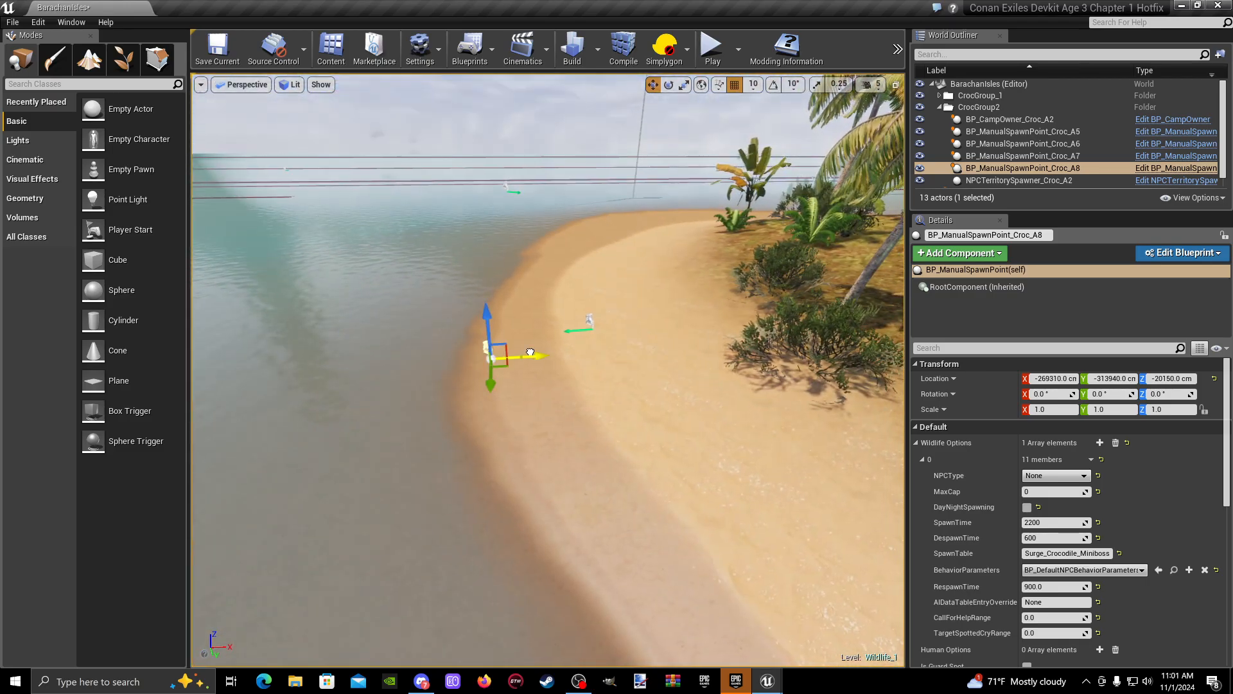
key("d")
right_click_drag(579, 422, 546, 412)
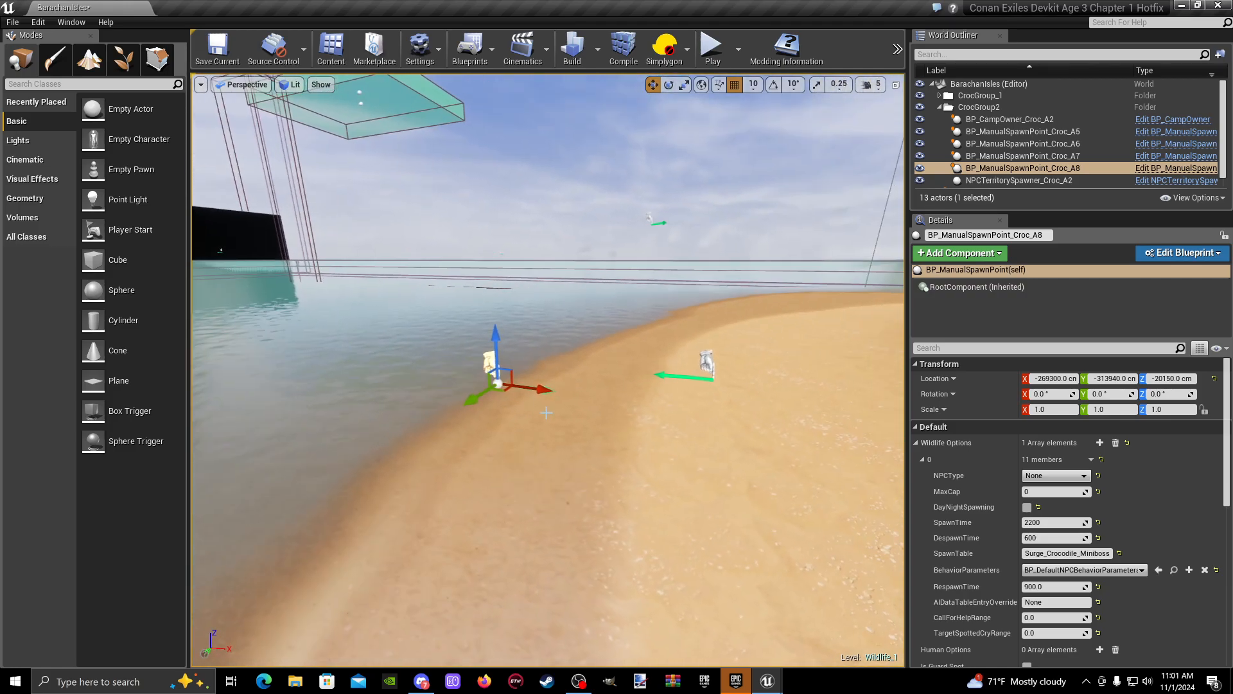
- Reposition the manual spawn point Croc_A7 at the shoreline, at about X -269190, Y -315530, Z -20140 cm
key("a")
right_click_drag(594, 353, 573, 291)
key("s")
key("w")
left_click(602, 384)
key("s")
key("a")
key("d")
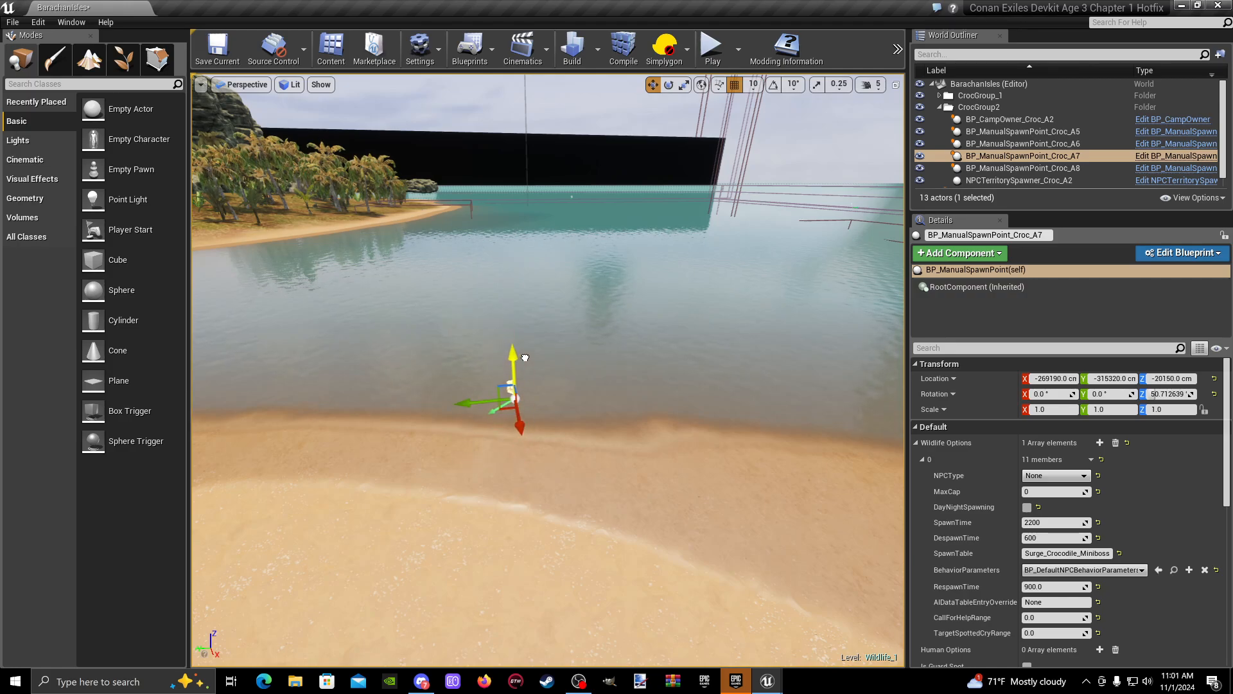
left_click_drag(537, 399, 528, 400)
right_click_drag(528, 400, 694, 424)
- Move spawn point Croc_A8 off the beach to above open water, at about X -271740, Y -316060, Z -19750 cm
key("w")
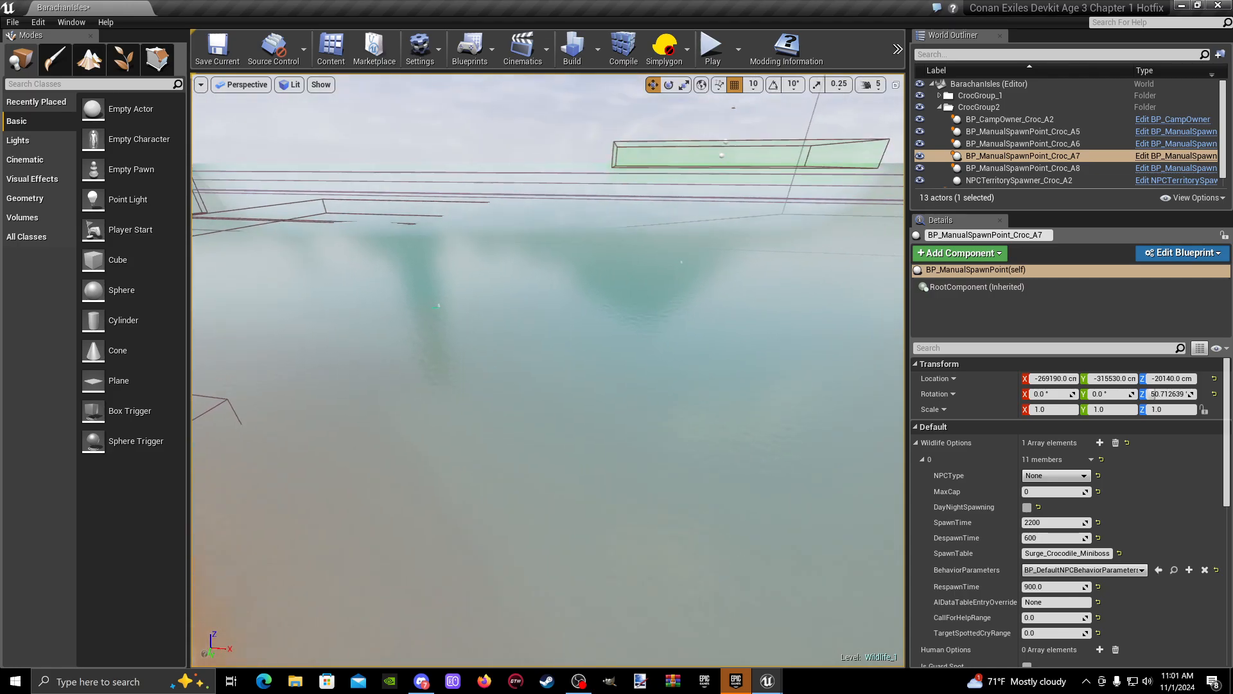
key("w")
right_click_drag(401, 293, 502, 325)
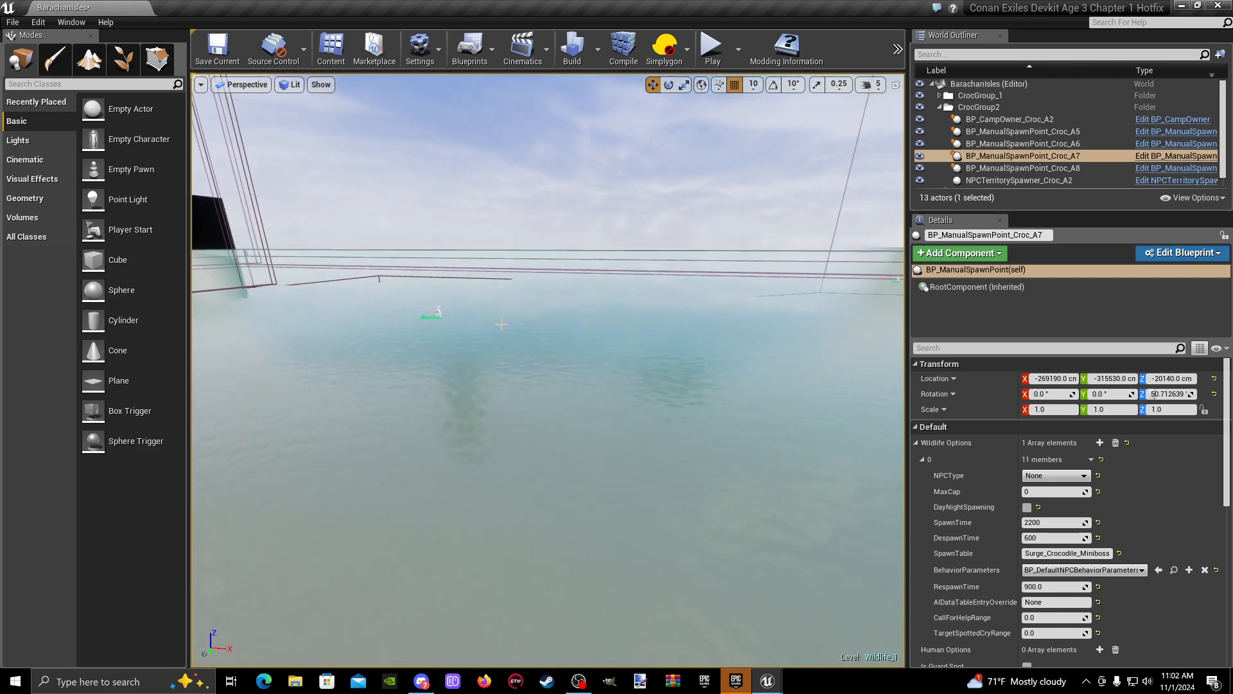
left_click(439, 312)
key("w")
right_click_drag(509, 387, 630, 353)
left_click(740, 365)
key("w")
key("d")
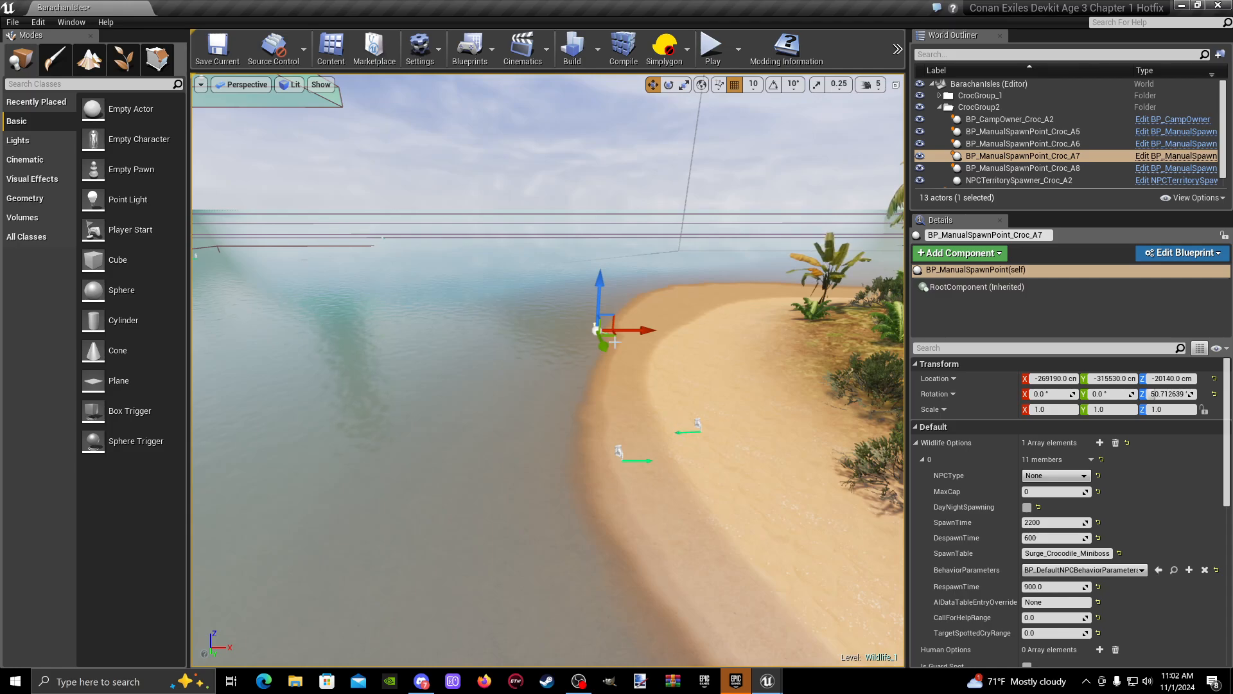
left_click(619, 452)
right_click_drag(641, 429, 604, 431)
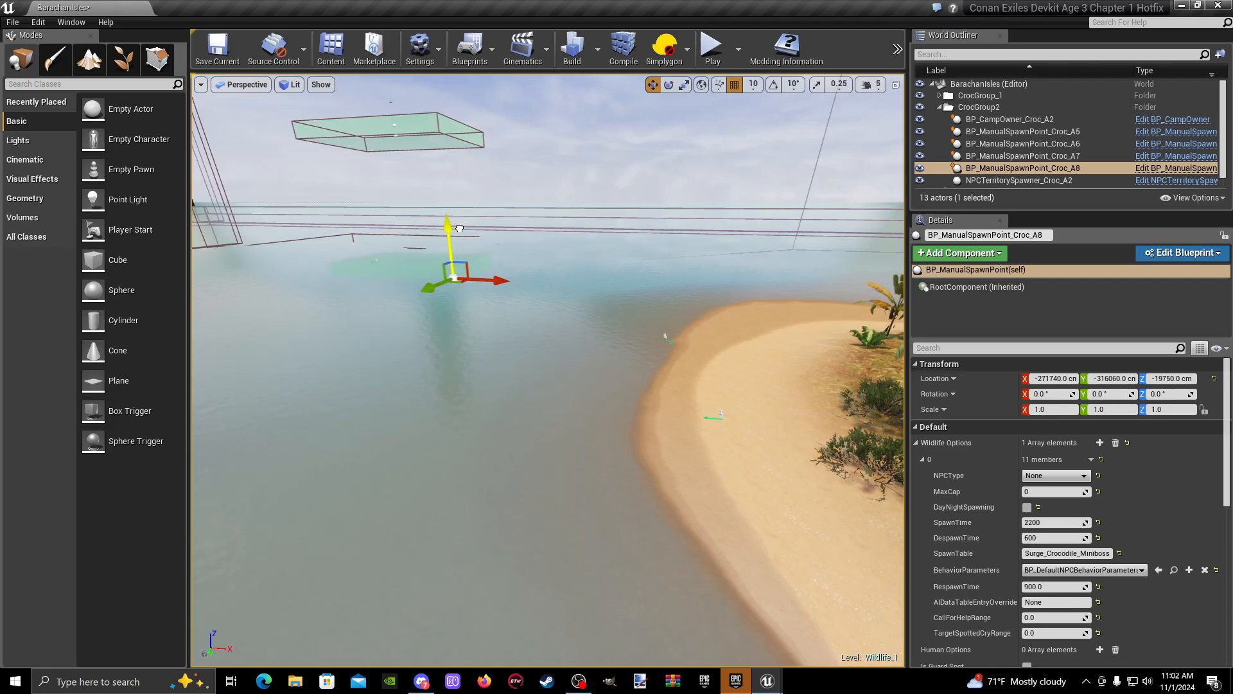
- Move spawn point Croc_A7 off the shoreline to above open water, at about X -272400, Y -316200, Z -19720 cm
left_click(668, 336)
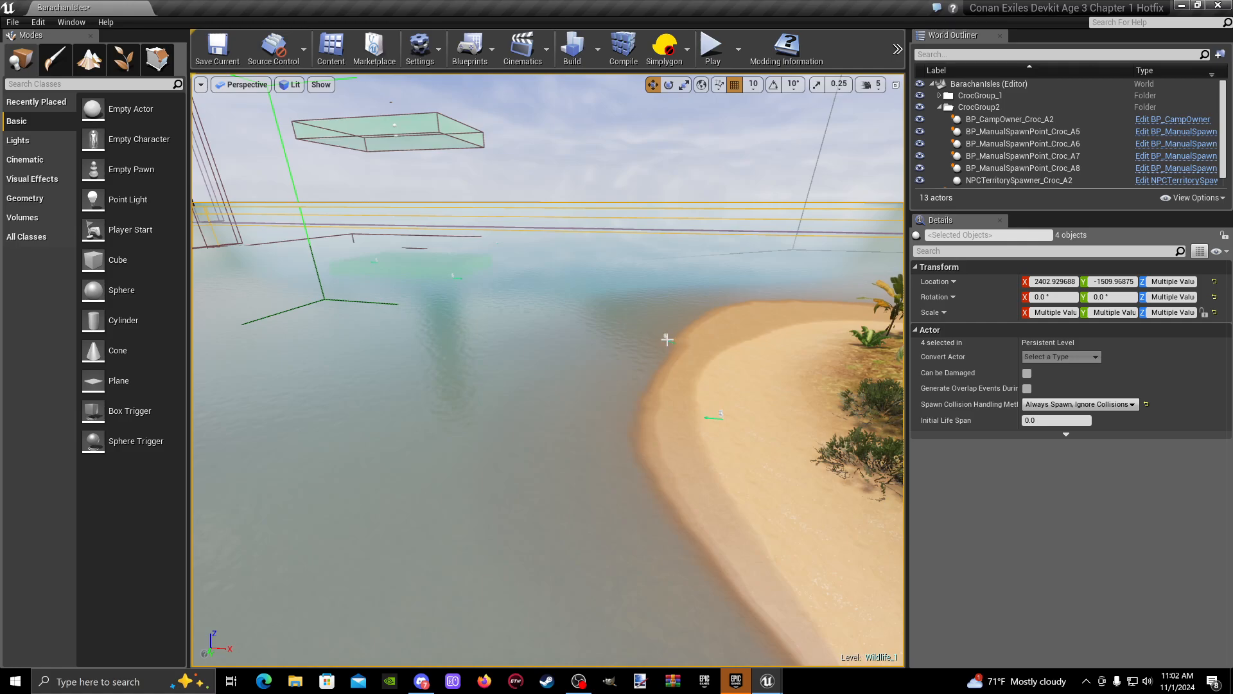
left_click(669, 339)
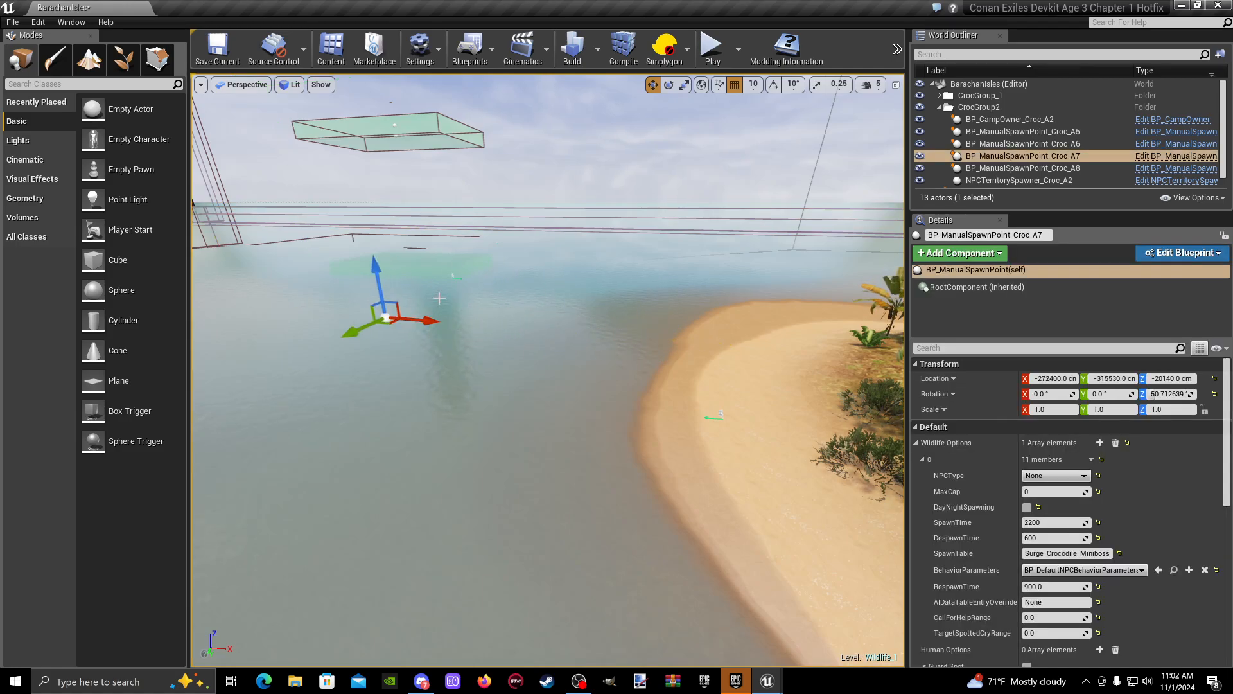
right_click_drag(438, 298, 430, 323)
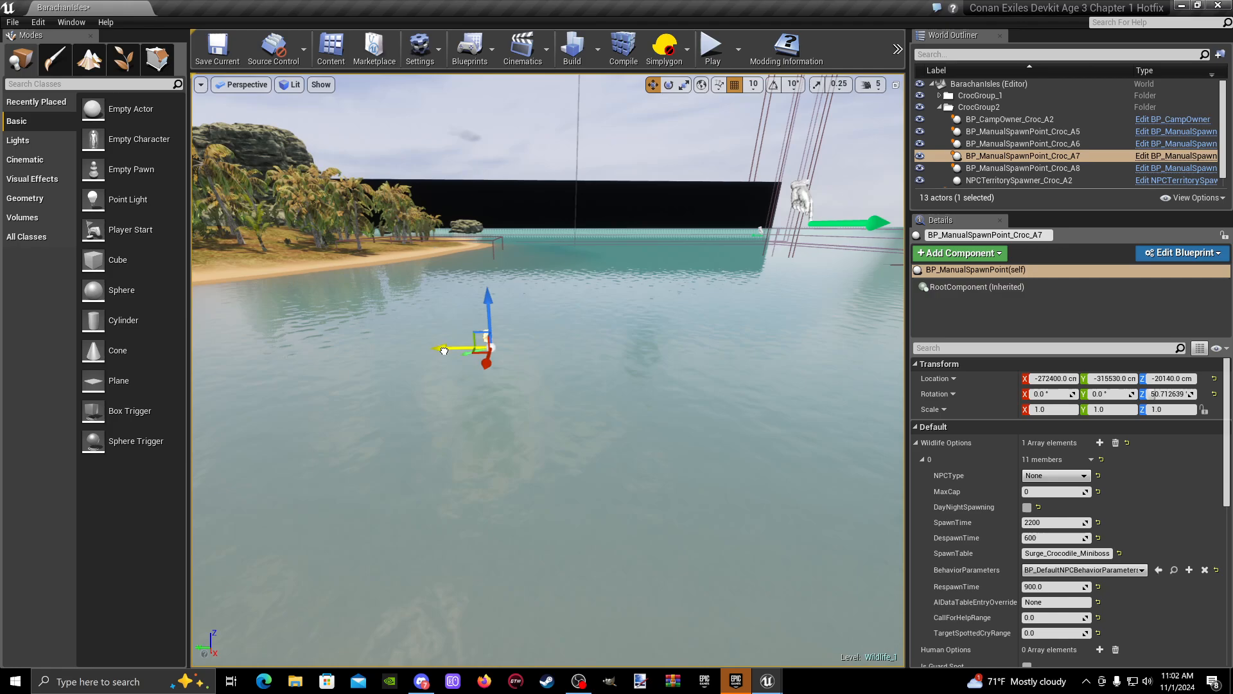
left_click_drag(710, 174, 709, 168)
key("f")
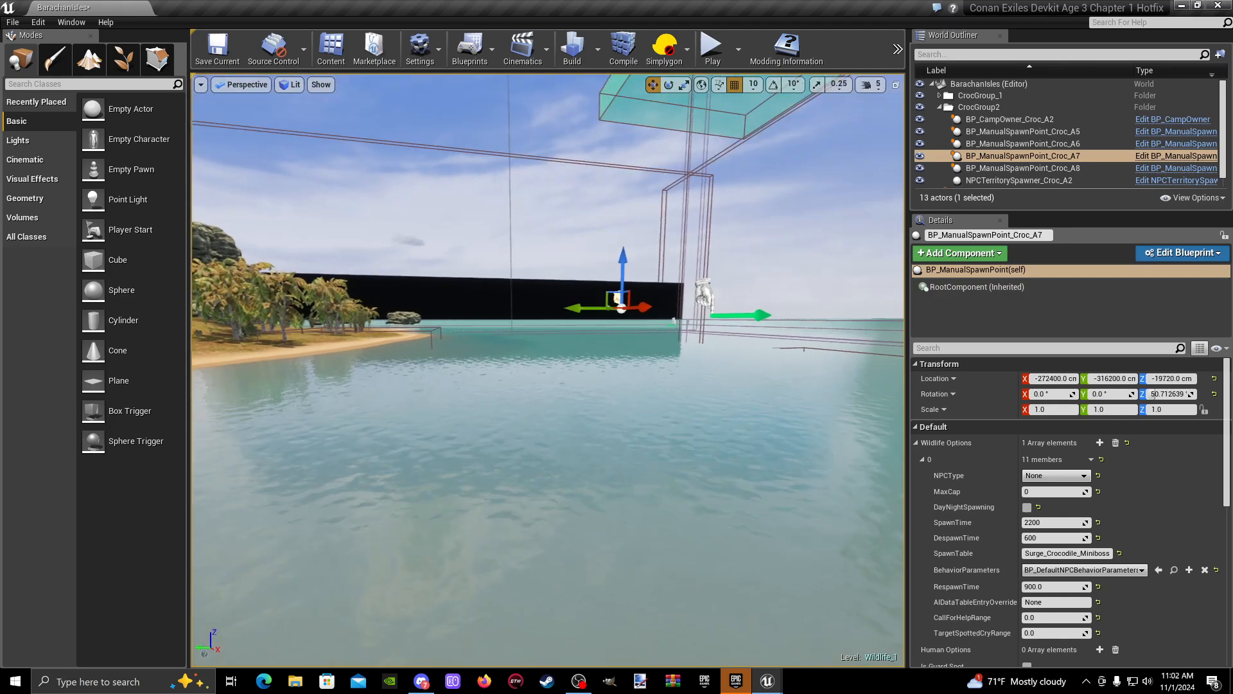
left_click(940, 107)
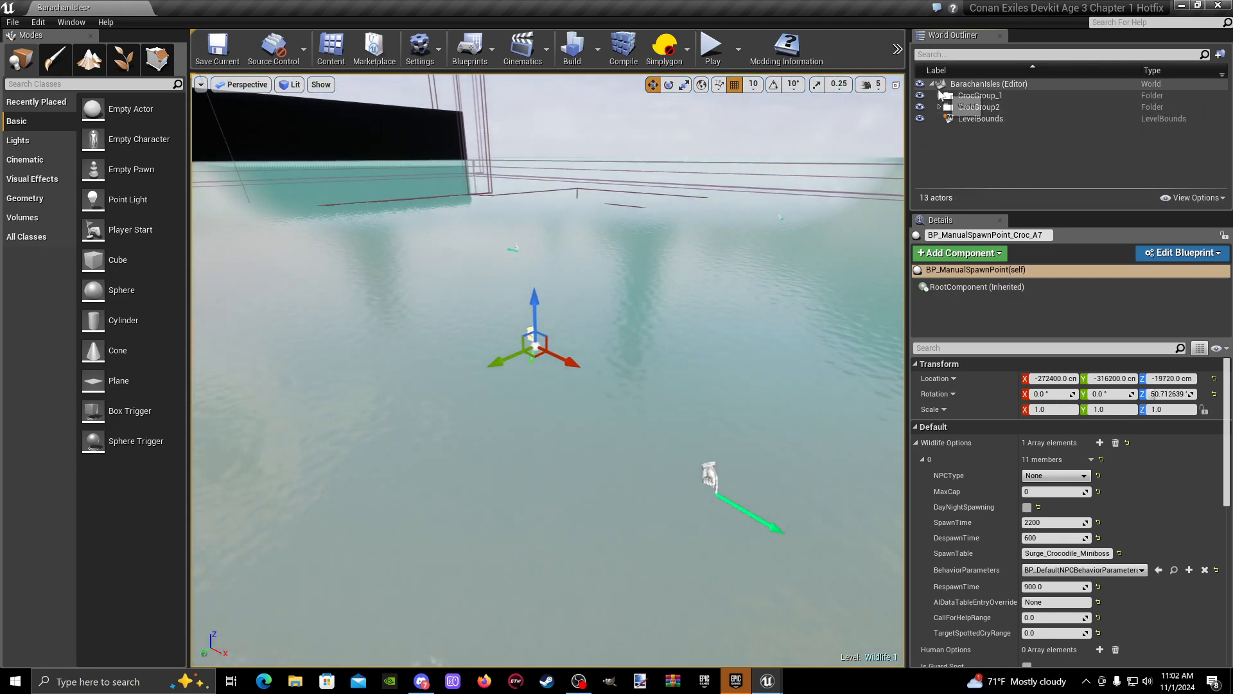
left_click(940, 96)
left_click(1008, 107)
left_click(1010, 121, "ctrl")
left_click(1013, 132, "ctrl")
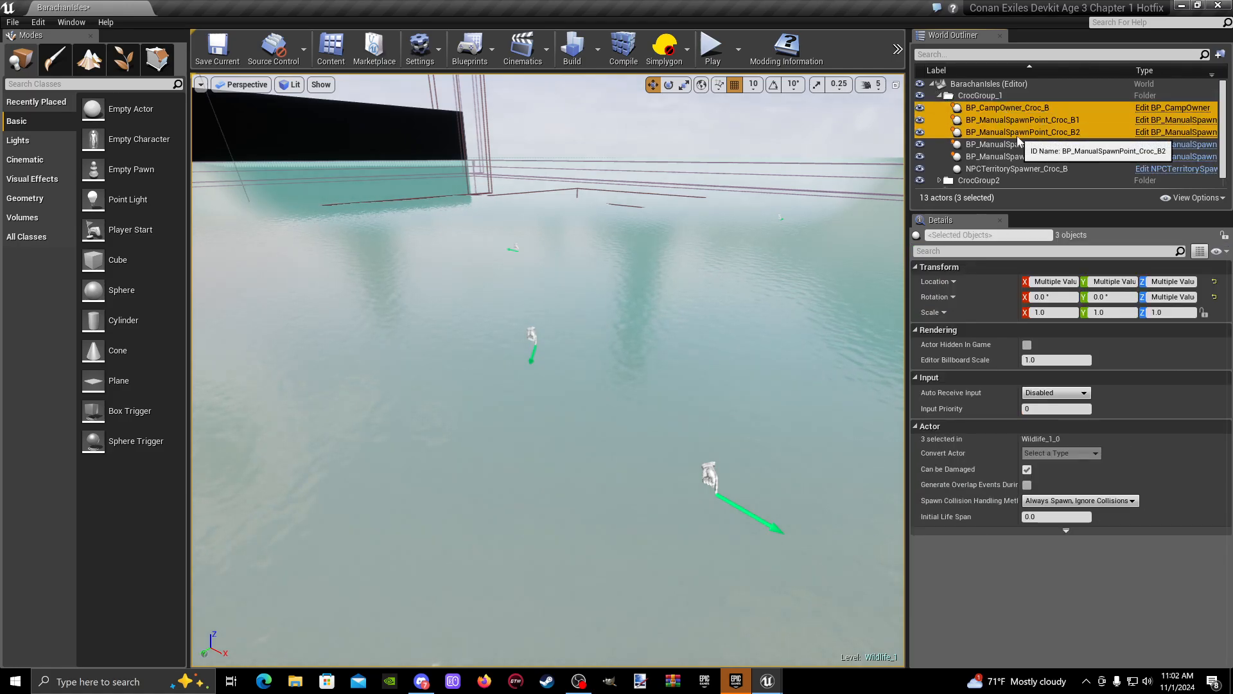
left_click(1017, 144, "ctrl")
left_click(1023, 169, "ctrl")
key("f")
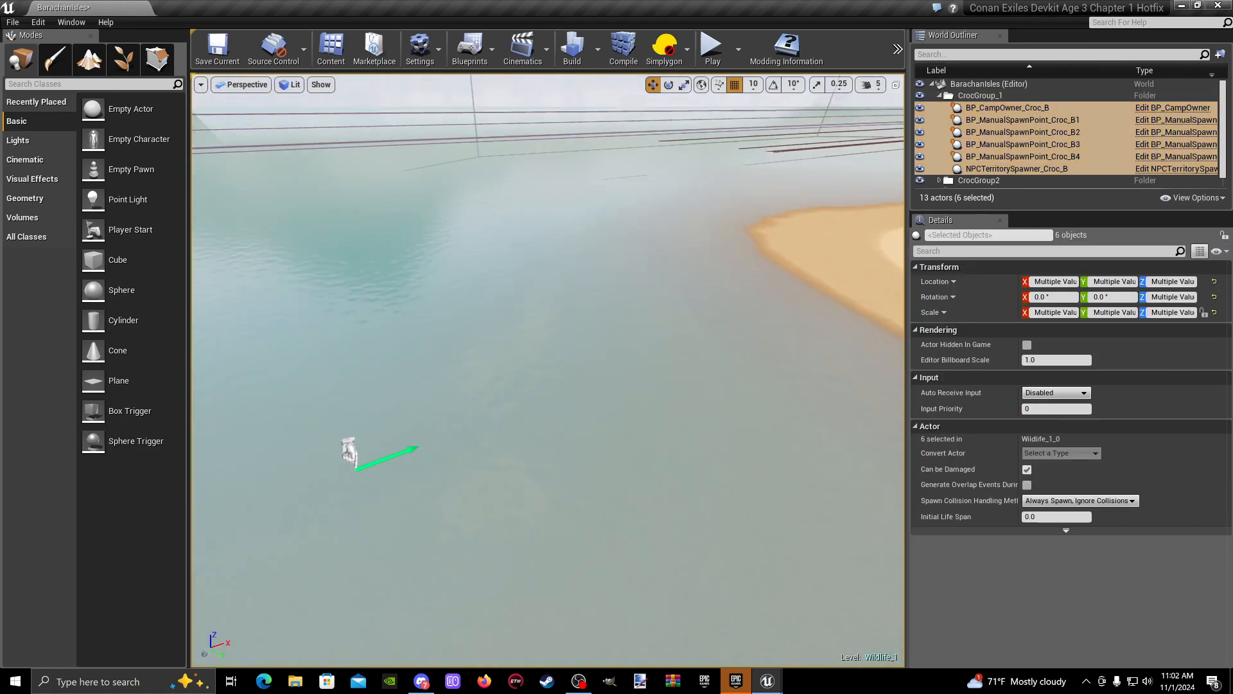
- Select all six CrocGroup2 actors, from BP_CampOwner_Croc_A2 through NPCTerritorySpawner_Croc_A2
left_click(949, 181)
scroll(994, 174, "down", 3)
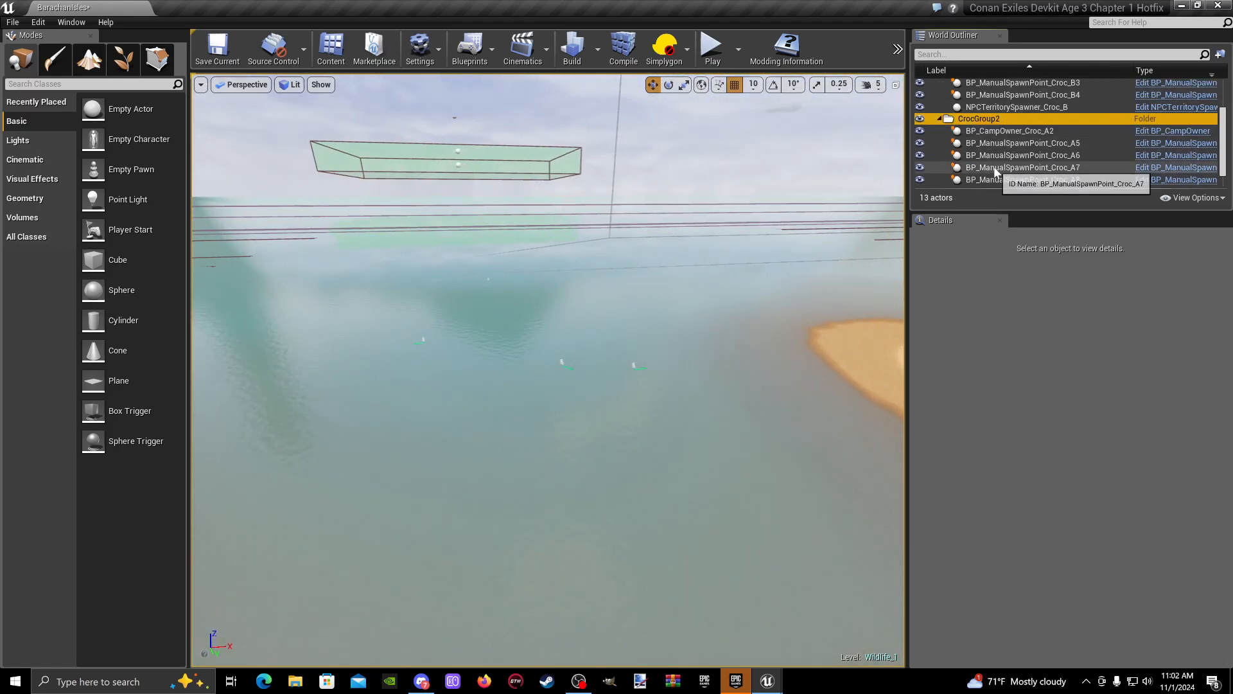
left_click(992, 132)
left_click(997, 143, "ctrl")
left_click(1002, 168, "ctrl")
left_click(1005, 156, "ctrl")
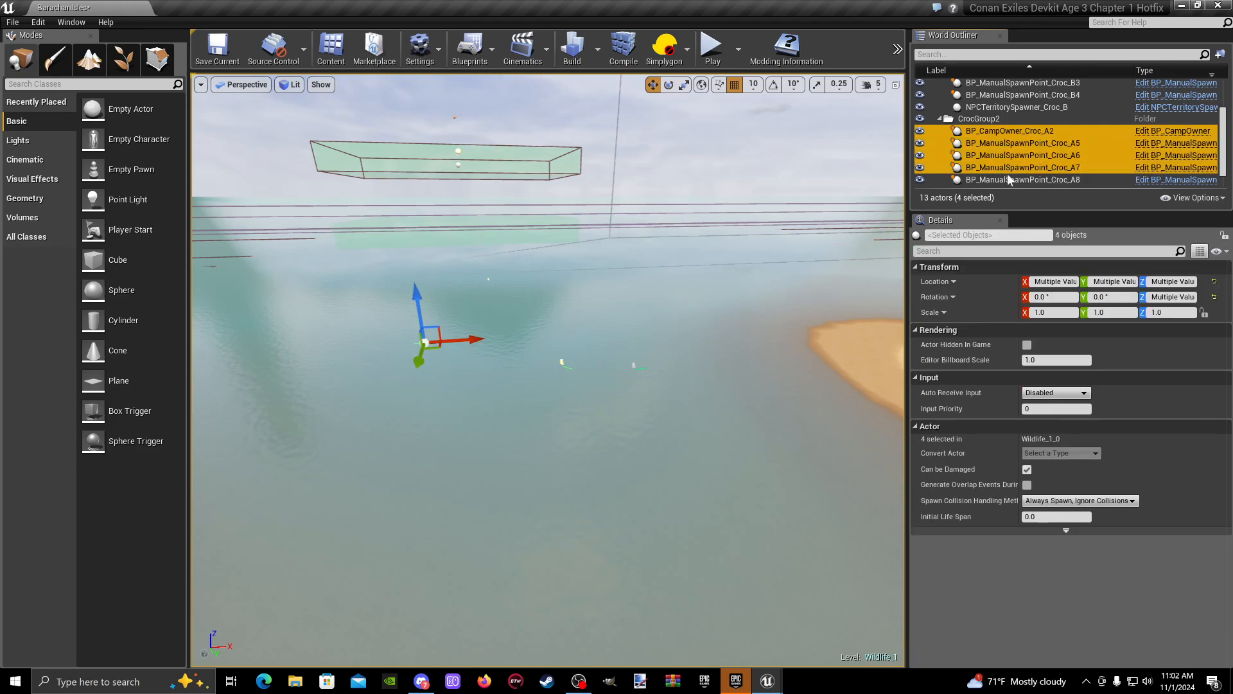
left_click(1007, 178, "ctrl")
scroll(1016, 167, "down", 2)
left_click(1009, 171, "ctrl")
key("f")
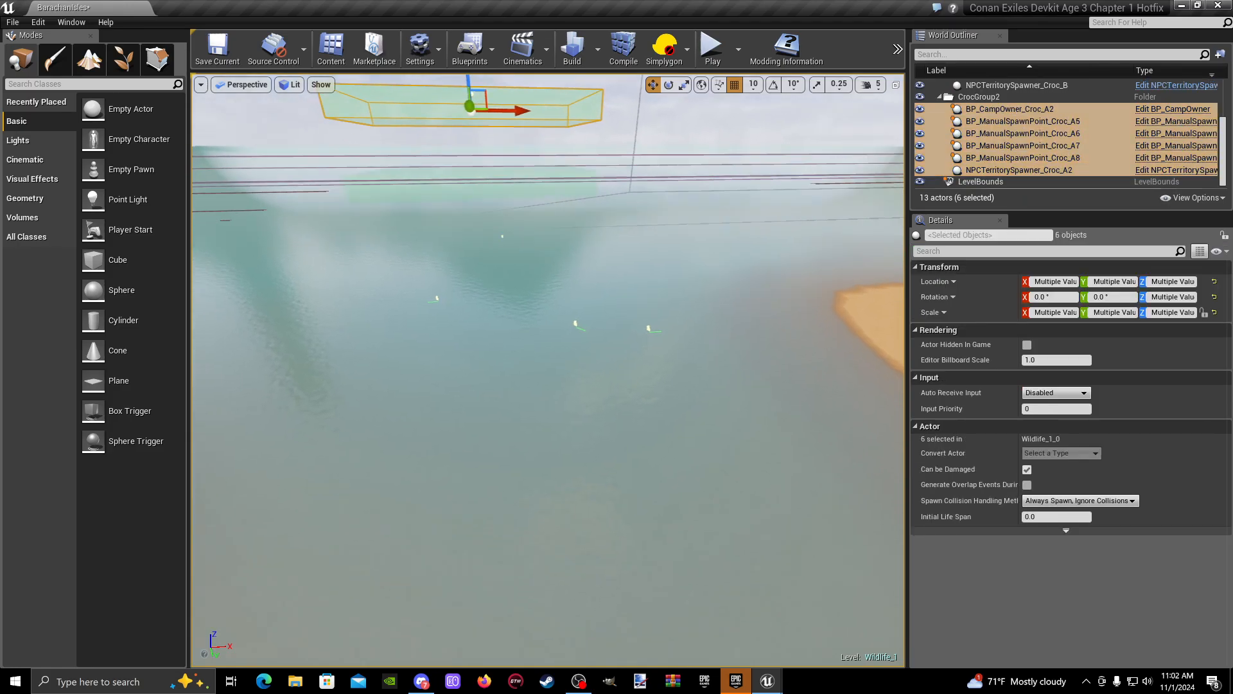
- Move the selected CrocGroup2 camp past the large rocky island to the edge of the open grassy island
left_click_drag(621, 235, 503, 236)
mouse_move(504, 236)
right_mouse_down()
mouse_move(346, 238)
mouse_move(519, 248)
right_mouse_up()
left_click_drag(510, 253, 443, 252)
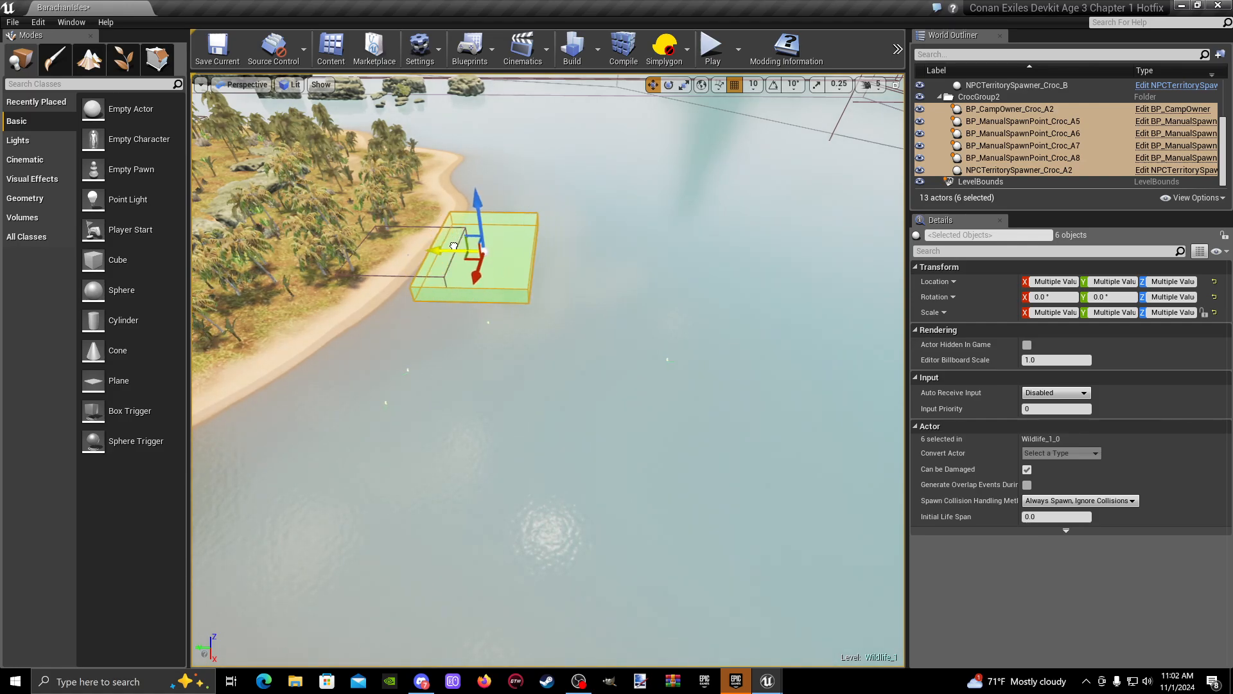
right_click_drag(444, 253, 257, 172)
key("s")
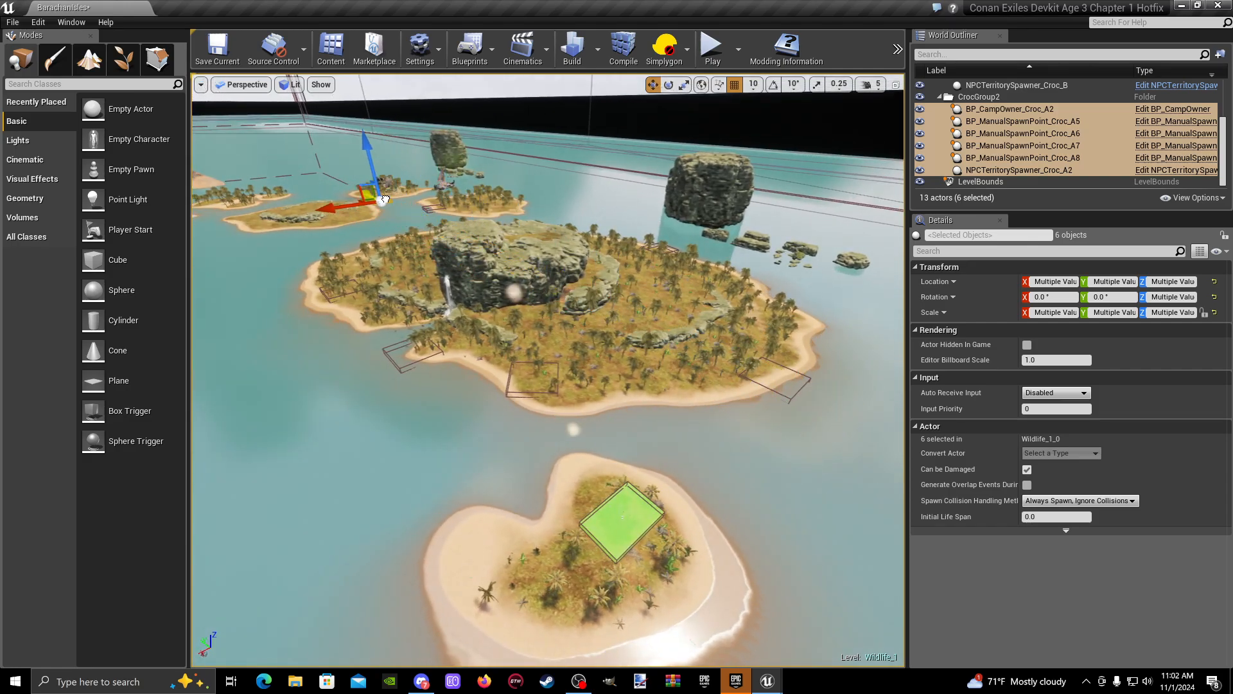
key("w")
right_click_drag(443, 252, 340, 172)
key("w")
key("d")
key("w")
key("d")
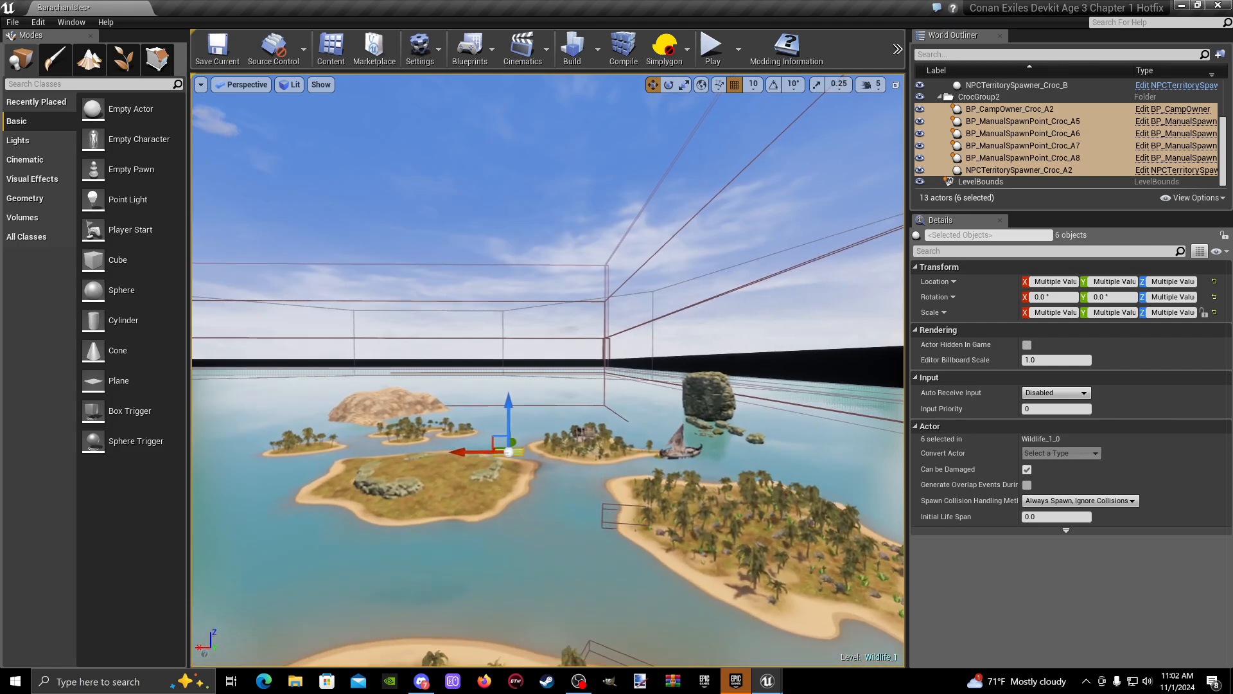
key("w")
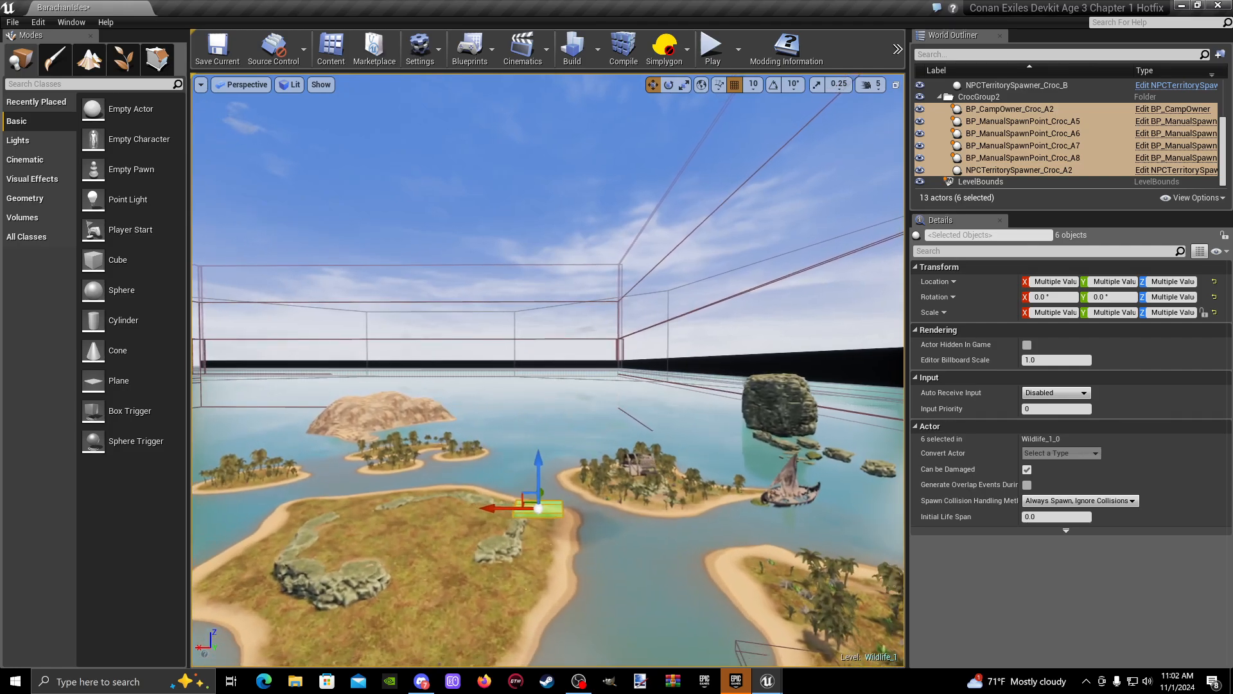
- Carry the CrocGroup2 camp across the channel beyond the grassy island towards the cluster of small palm islands
key("w")
right_click_drag(547, 370, 563, 480)
key("s")
key("a")
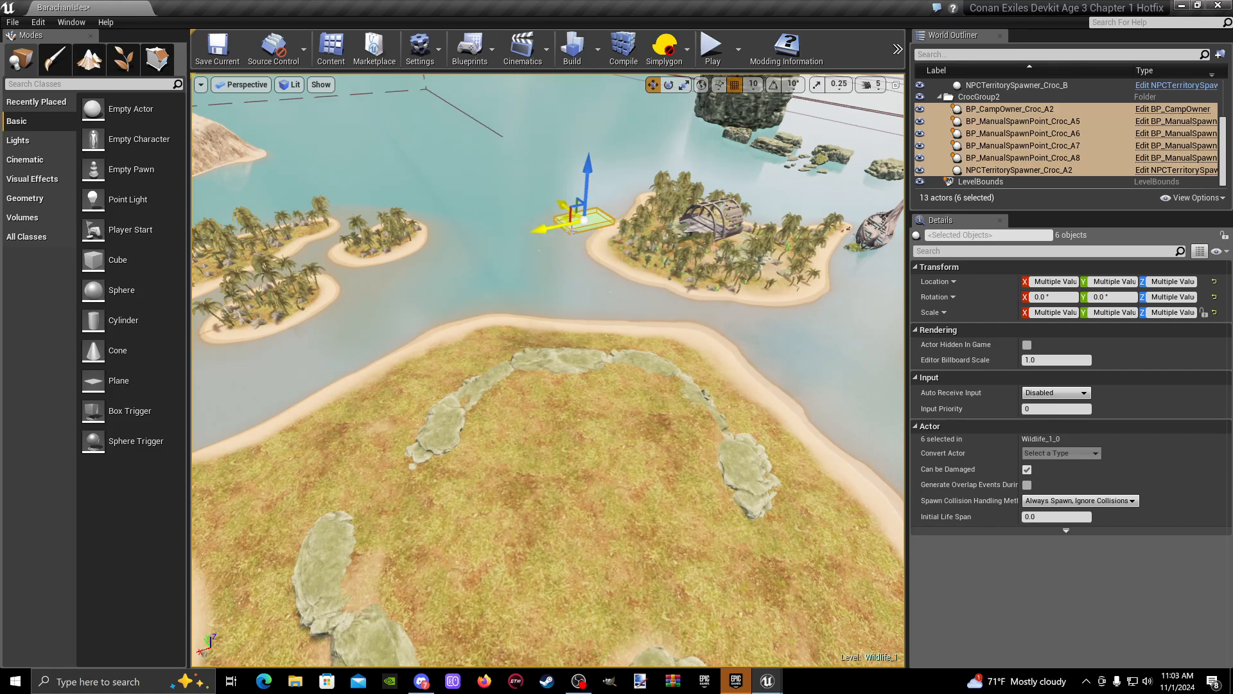
key("w")
right_click_drag(314, 273, 226, 287)
key("s")
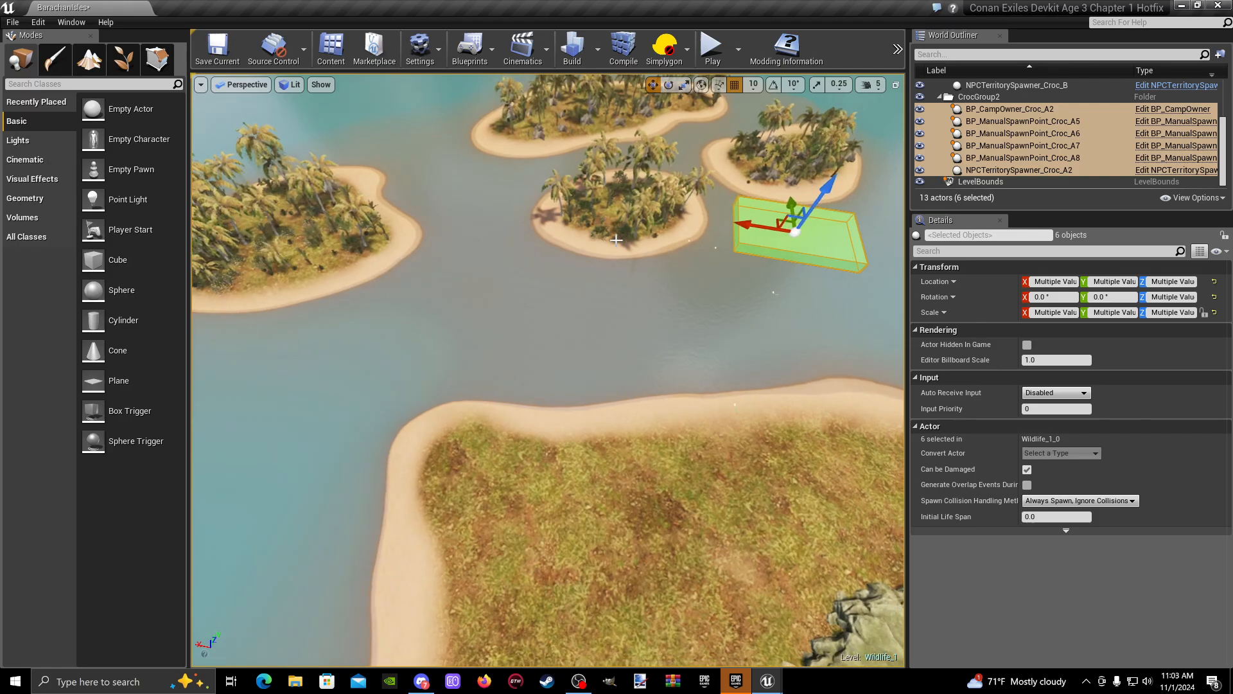
- Shift the CrocGroup2 camp sideways until it lies over the outlying small palm island
left_click_drag(398, 182, 379, 181)
right_click_drag(379, 182, 307, 226)
key("w")
key("s")
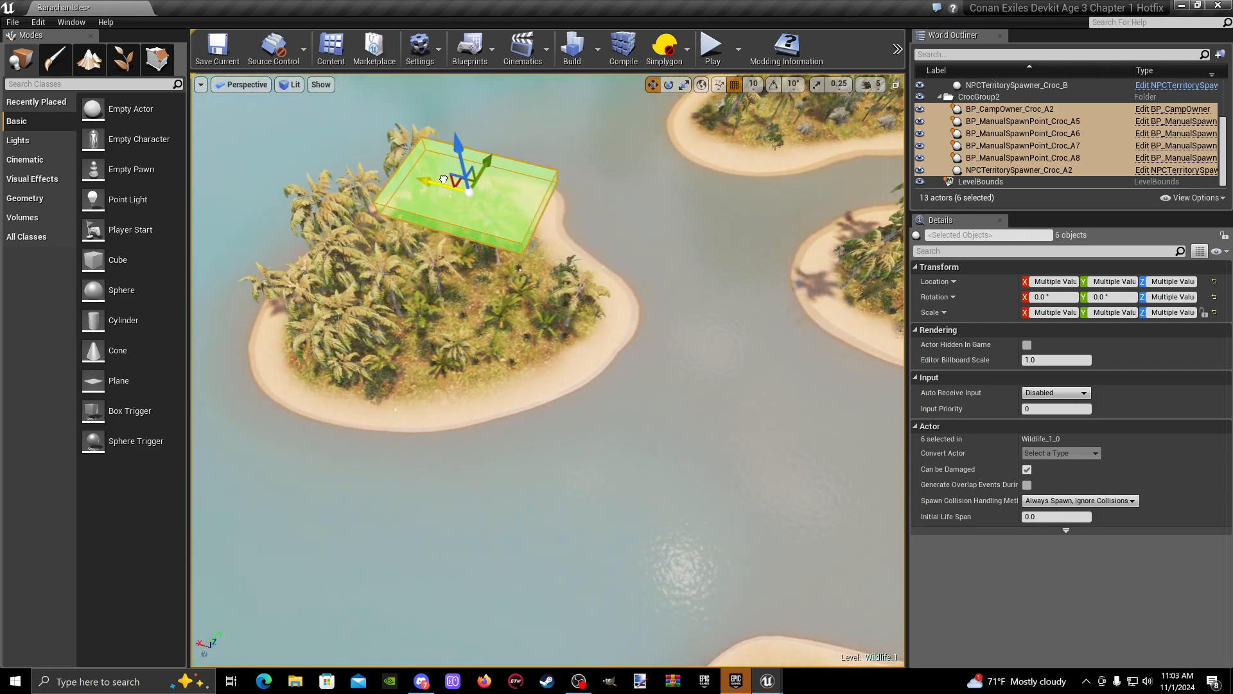
right_click_drag(409, 163, 277, 168)
key("d")
right_click_drag(527, 236, 459, 236)
key("d")
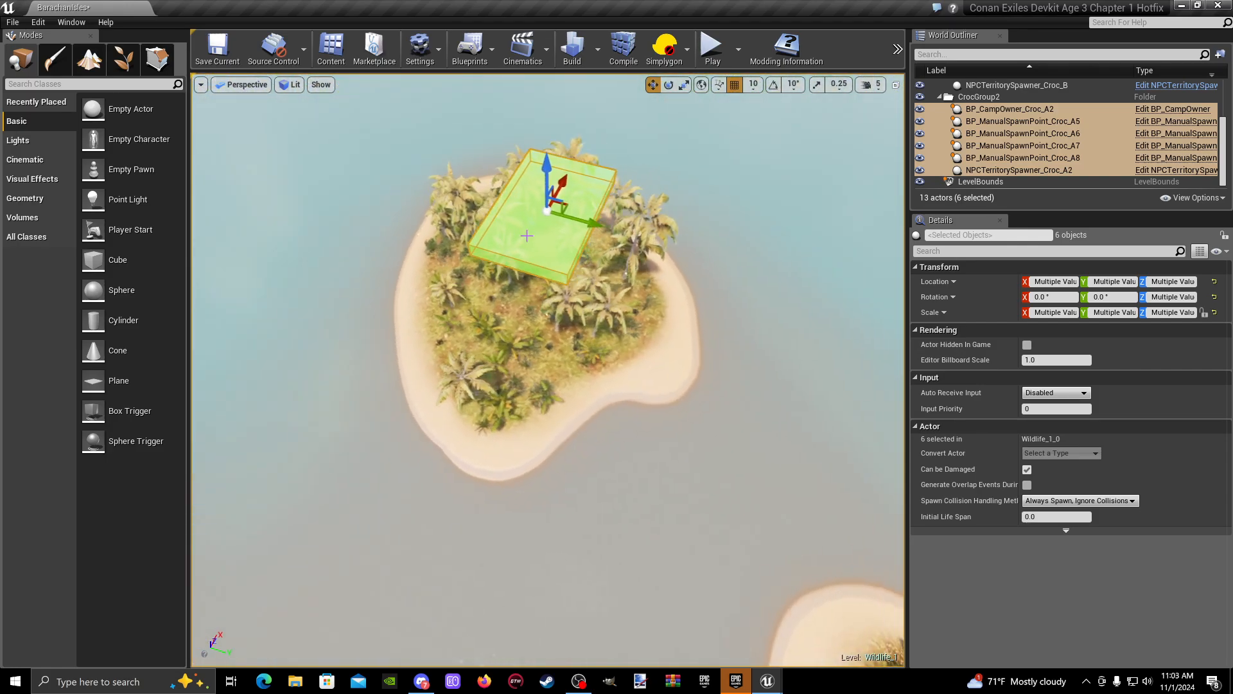
- Fine-tune the camp's horizontal position above the palm trees of the small island
left_click_drag(615, 232, 581, 223)
right_click_drag(580, 223, 443, 141)
key("d")
key("w")
key("a")
right_click_drag(476, 192, 658, 224)
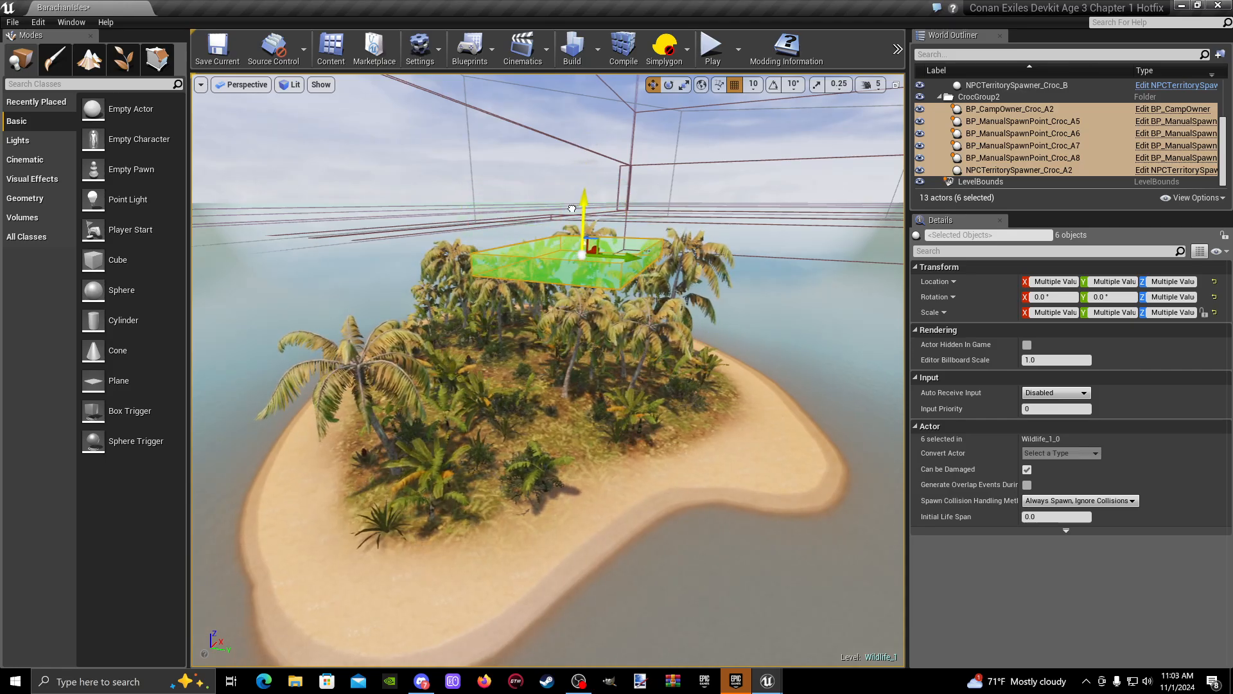
- Adjust the camp's height above the small island's palms, with its camp owner at about X -253400, Y -248670, Z -18080 cm
key("w")
right_click_drag(576, 198, 443, 250)
key("d")
key("s")
right_click_drag(654, 242, 726, 199)
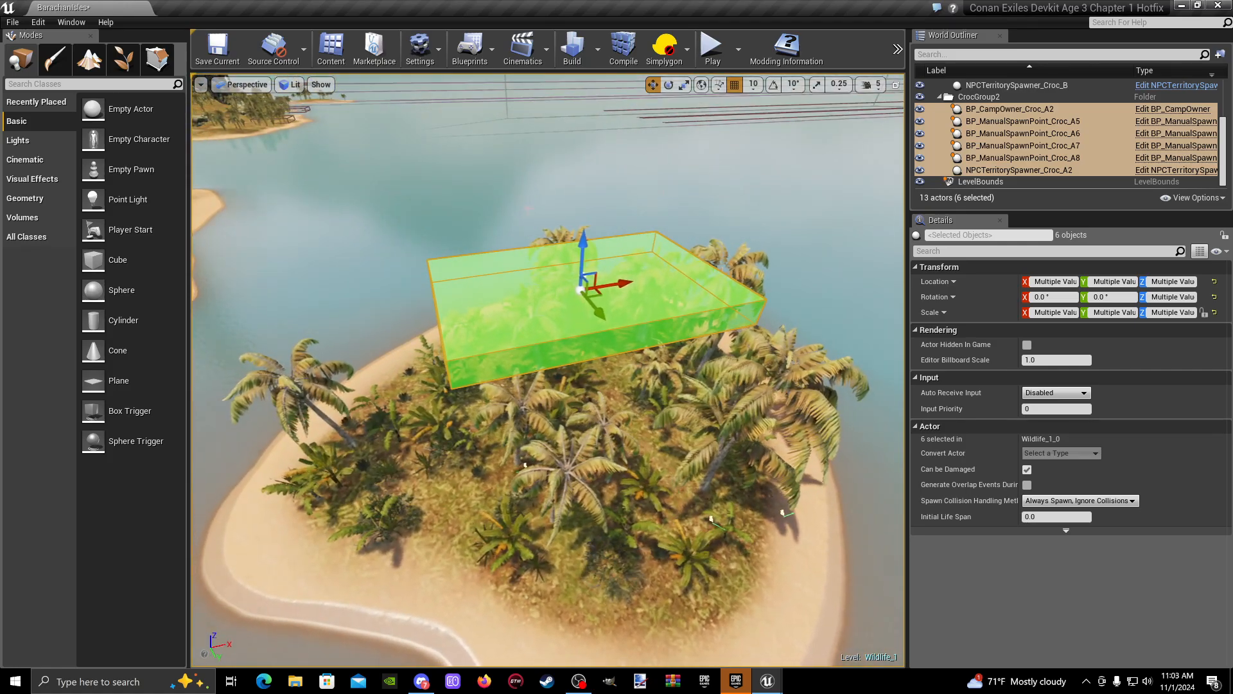
key("w")
right_click_drag(654, 242, 693, 209)
key("w")
key("s")
key("w")
key("a")
key("w")
key("s")
- Select the small island's landscape and toggle Heightmap_X1_Y1's visibility in the Levels window to check which level contains the island
left_click(552, 411)
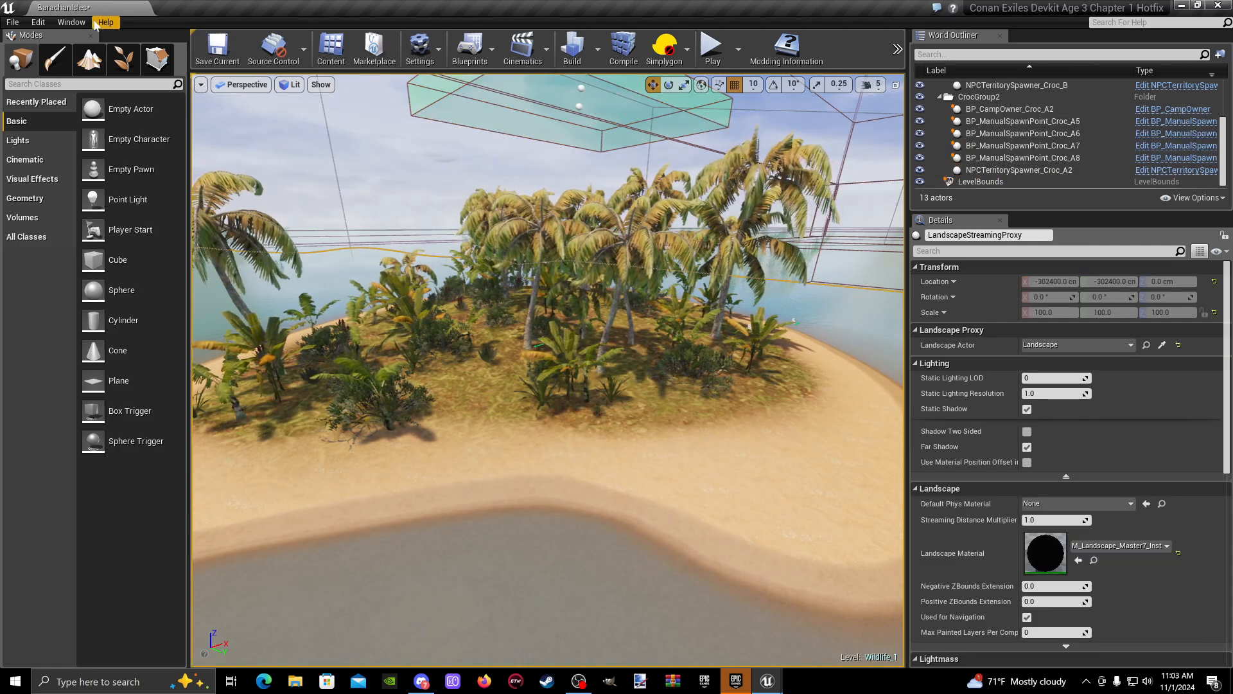
left_click(71, 23)
left_click(97, 104)
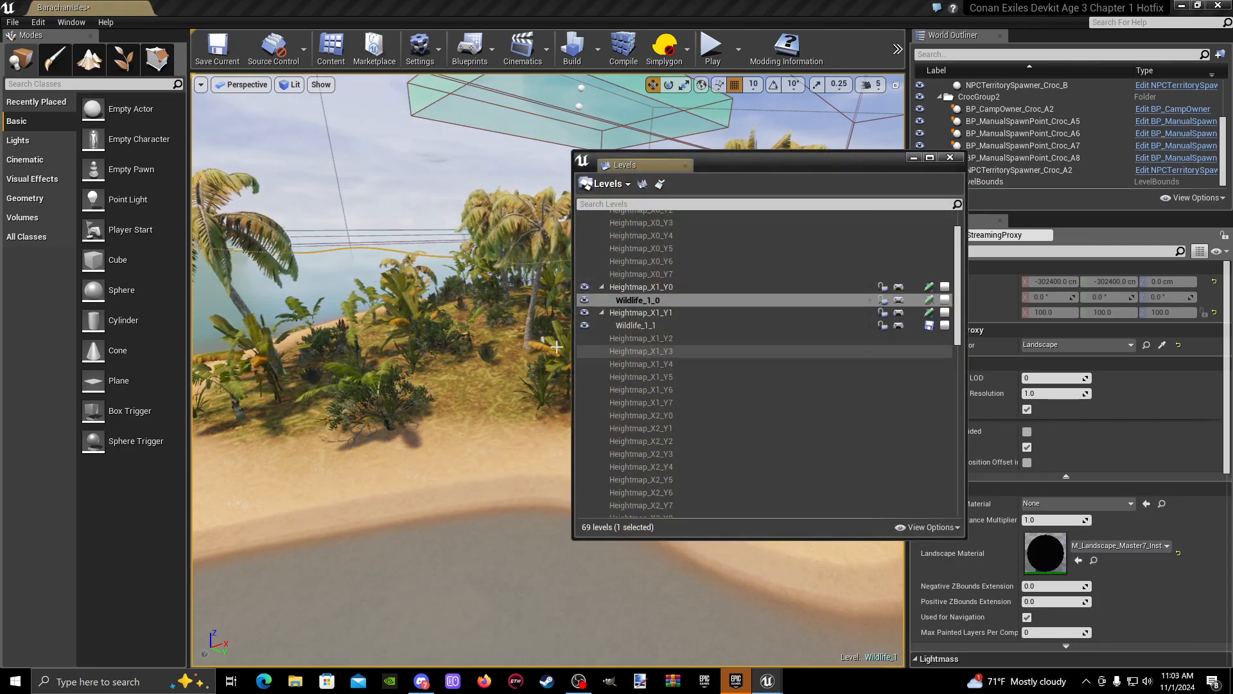
left_click(599, 314)
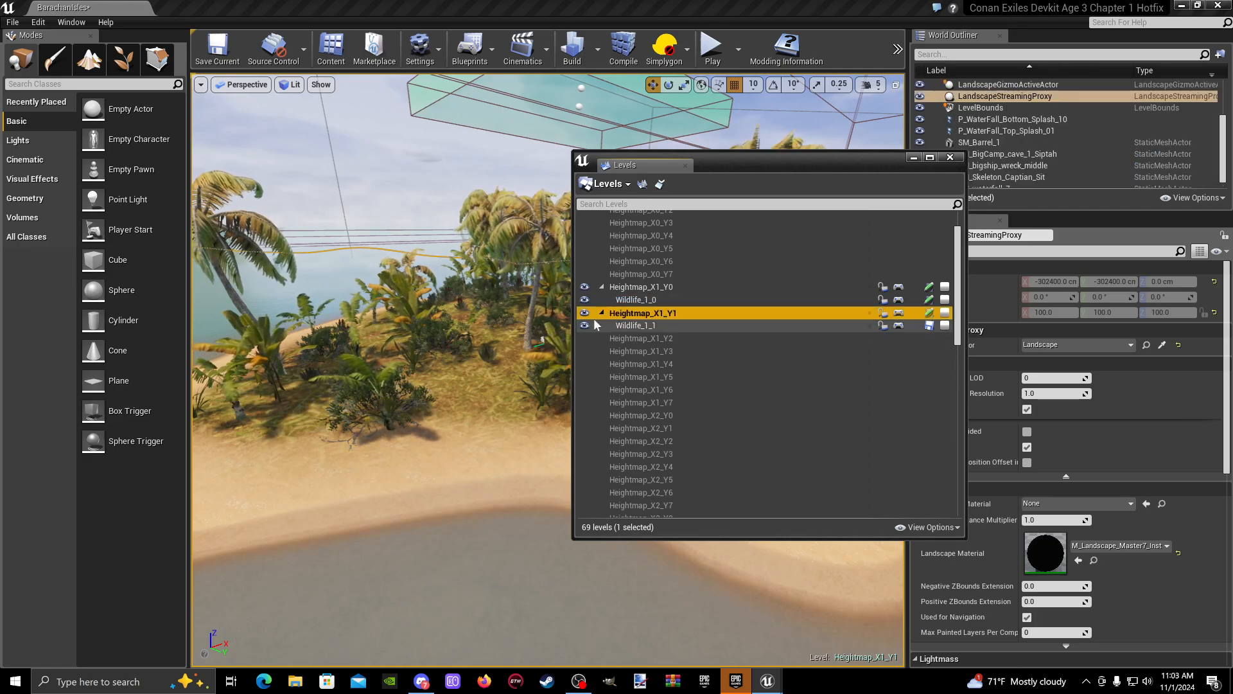
left_click(584, 313)
left_click(585, 313)
- Make Wildlife_1_1 the current level and turn off the World Outliner's Only in Current Level filter
left_click(652, 326)
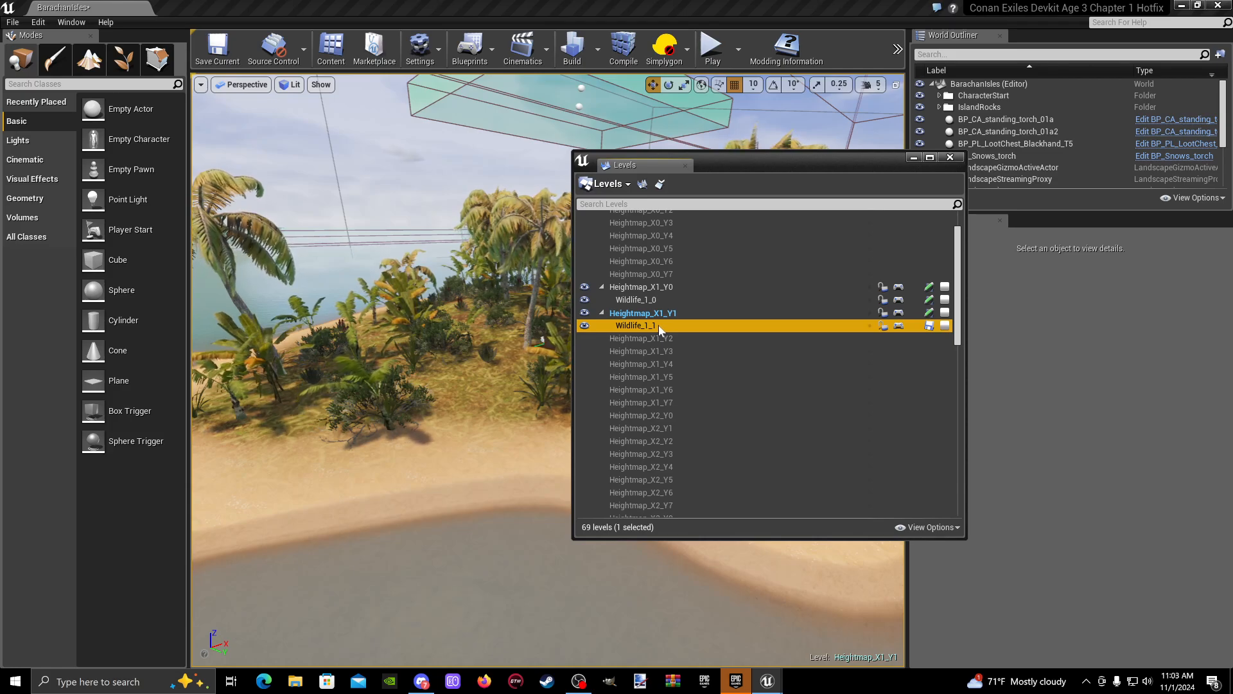
double_click(658, 326)
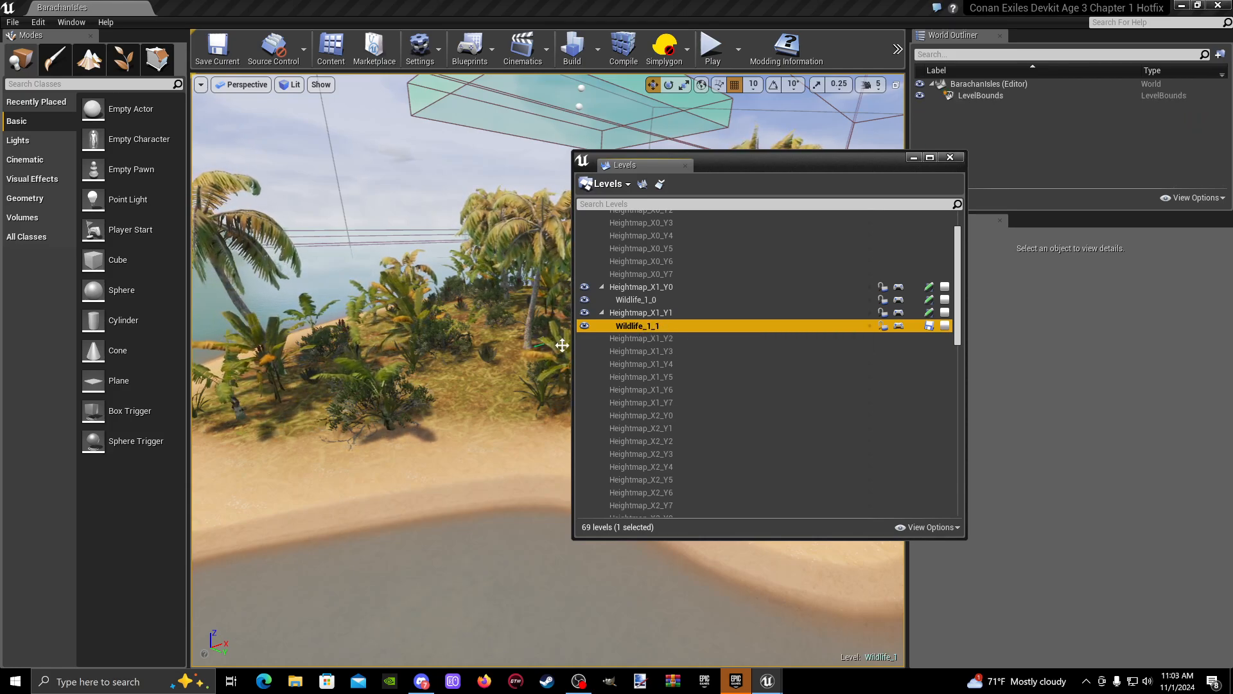
left_click(1181, 198)
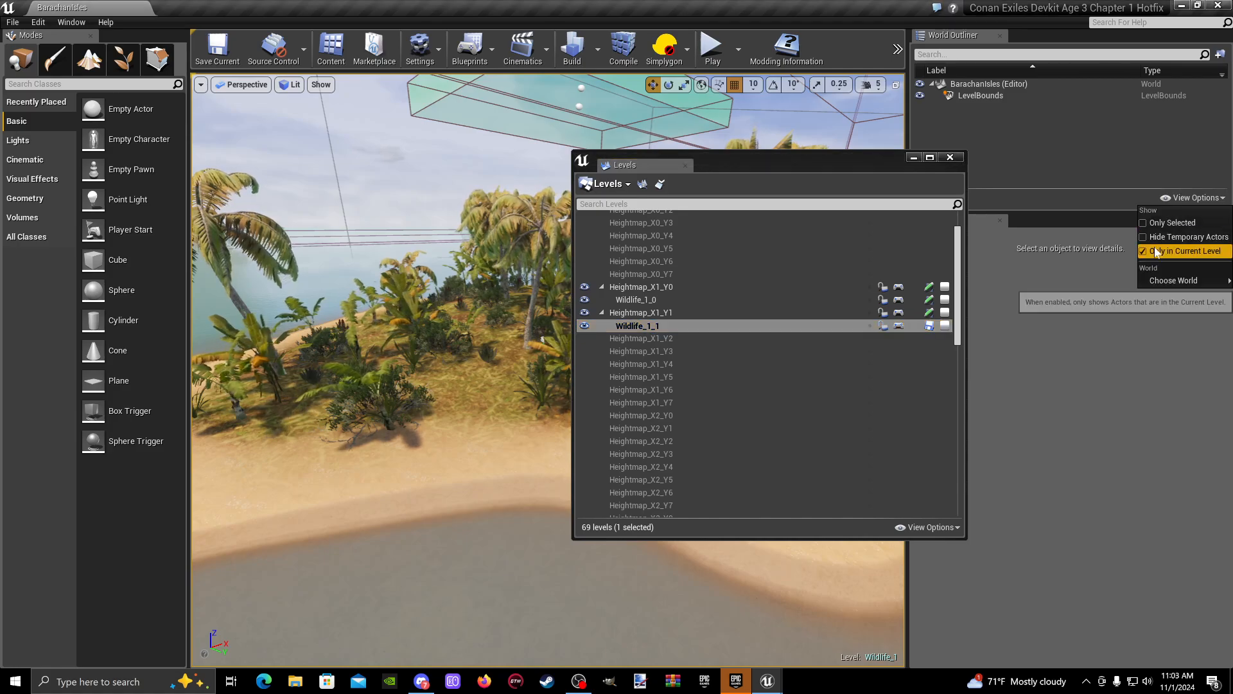
left_click(1182, 251)
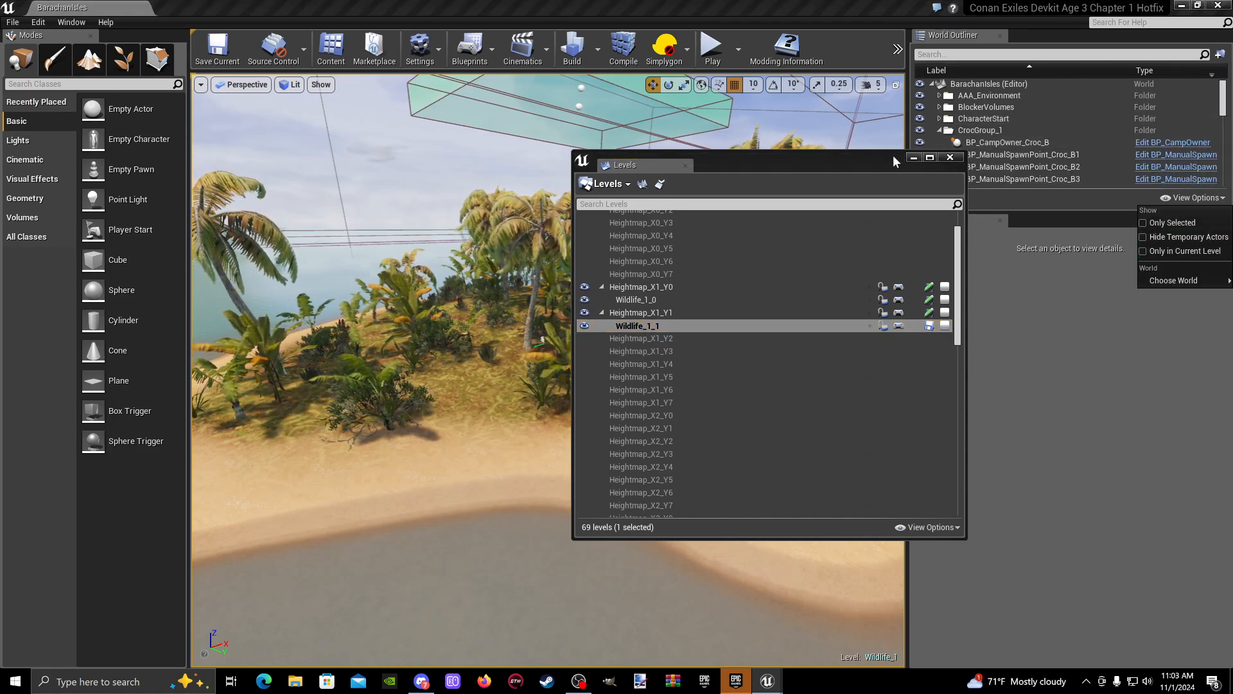
- Move the Levels window clear of the World Outliner and select the whole CrocGroup2 camp, from its camp owner to its territory spawner
left_click_drag(893, 155, 725, 132)
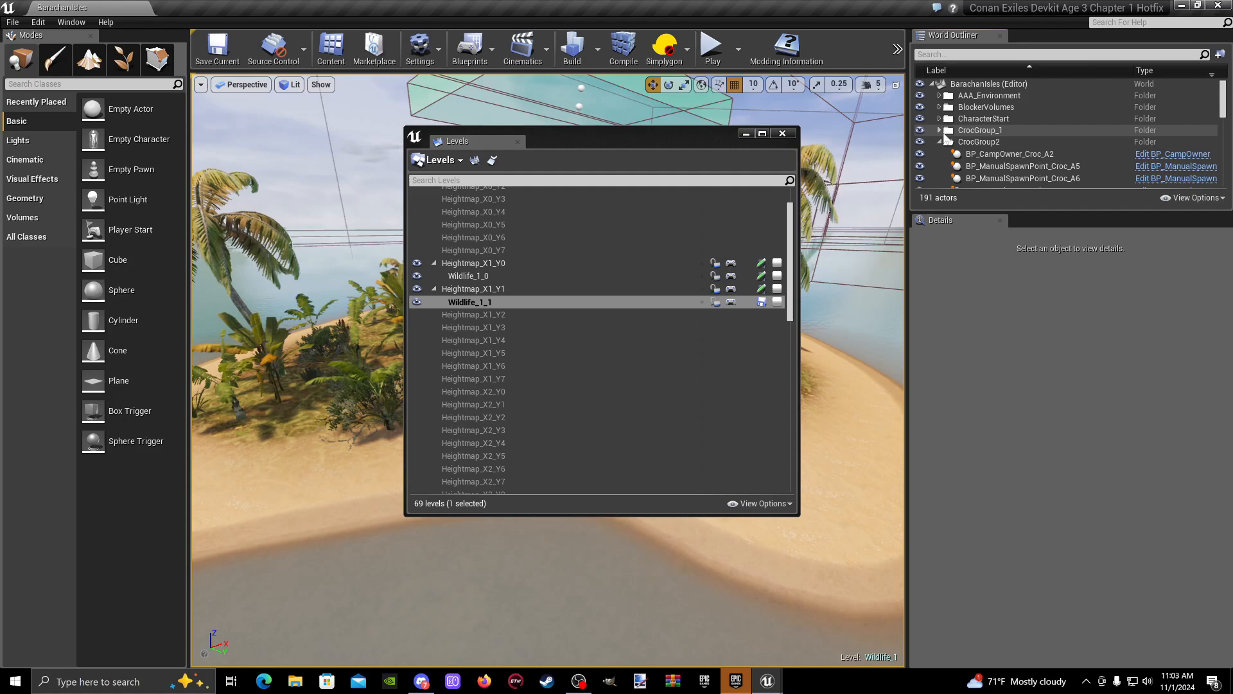
left_click(993, 142)
left_click(993, 154)
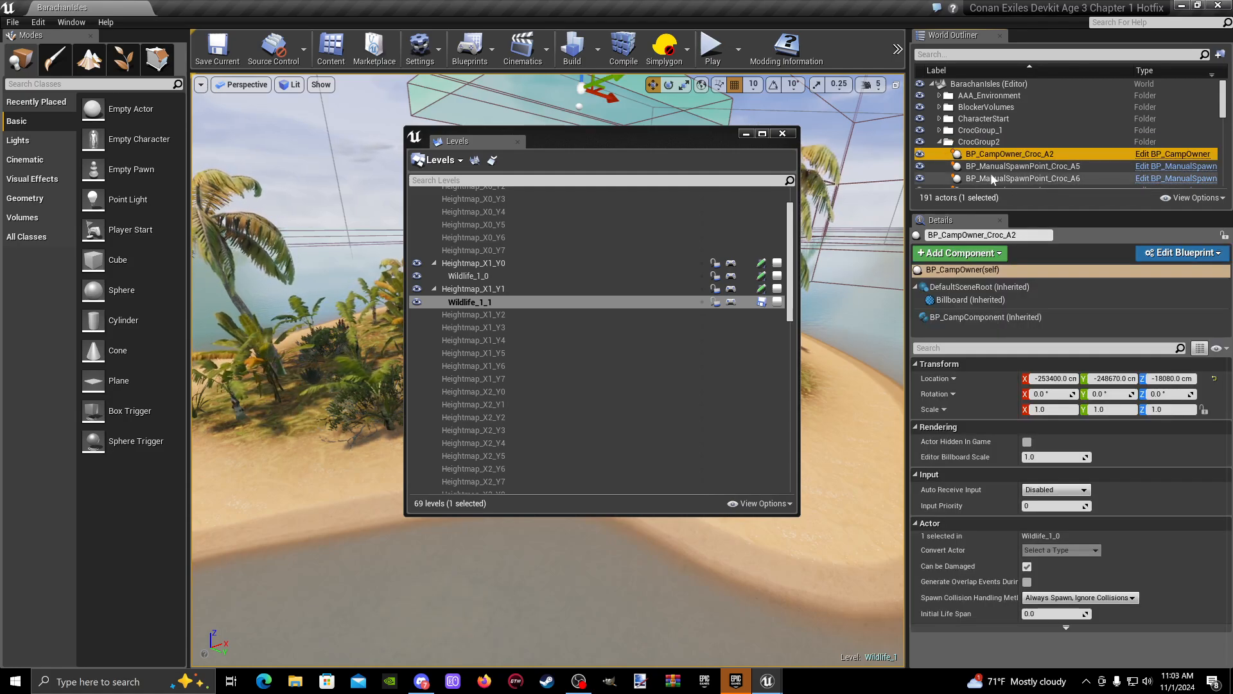
left_click(1015, 178, "shift")
scroll(1026, 164, "down", 3)
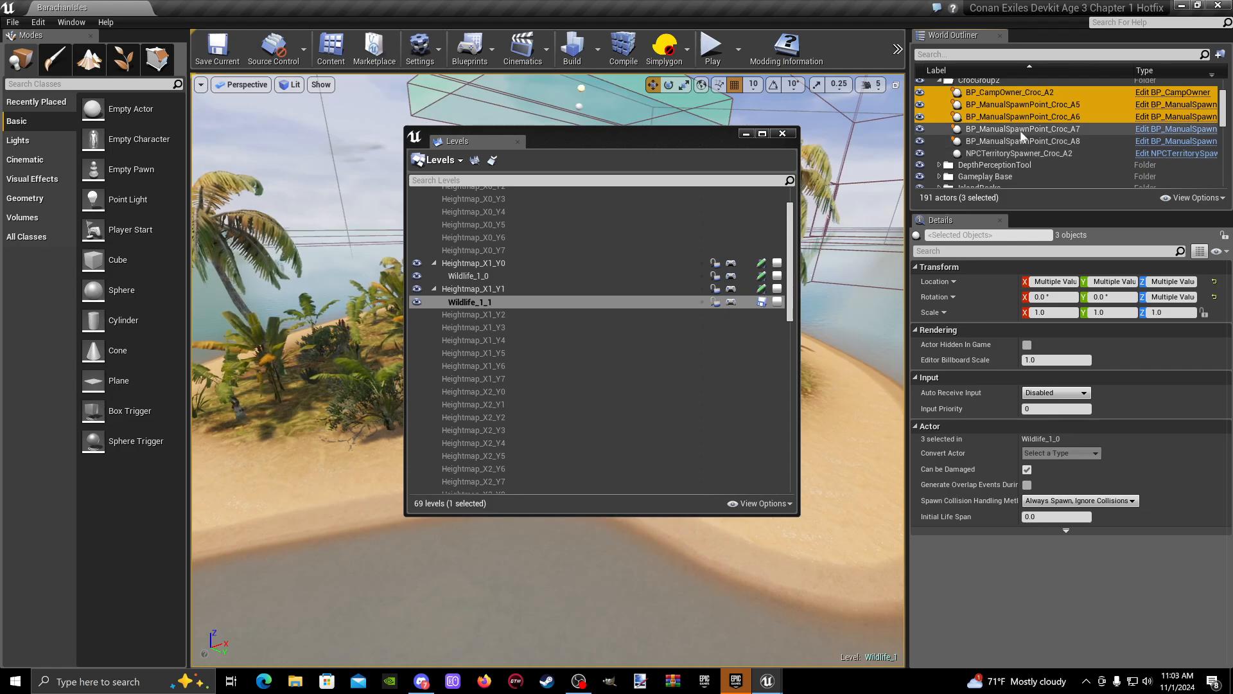
left_click(1032, 153, "shift")
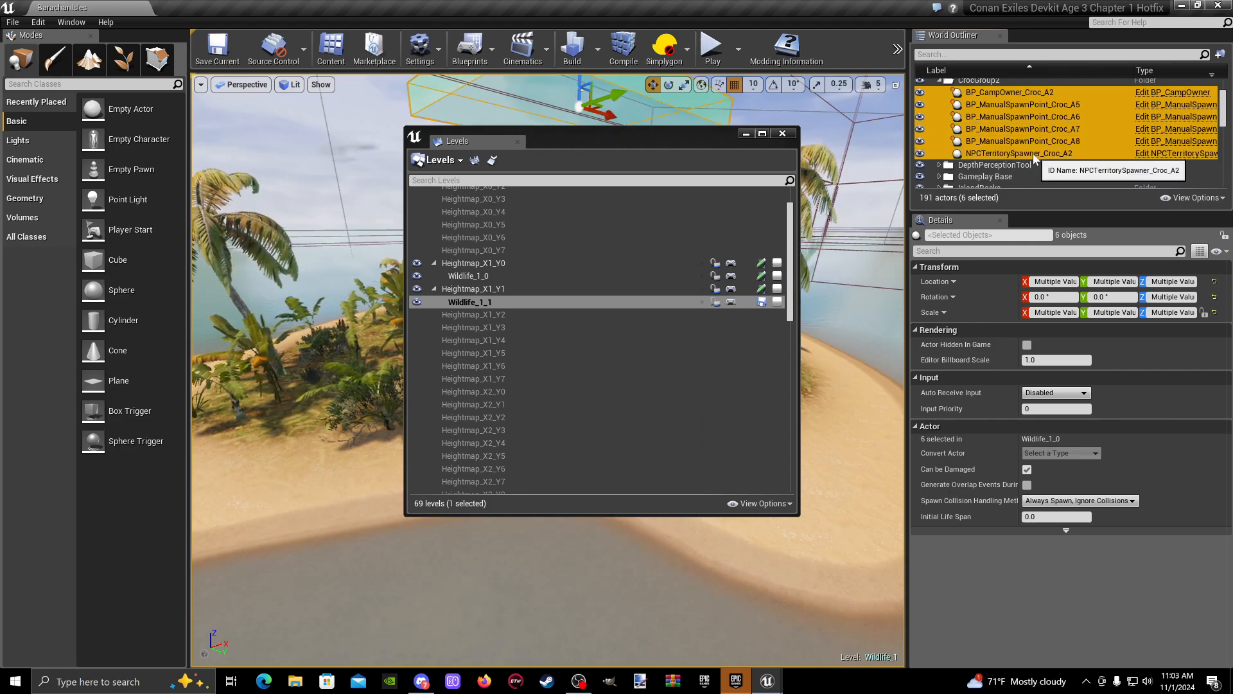
- Move the six selected CrocGroup2 actors to the current level Wildlife_1_1, accepting all reference warnings, and minimize the Levels window
right_click(1033, 154)
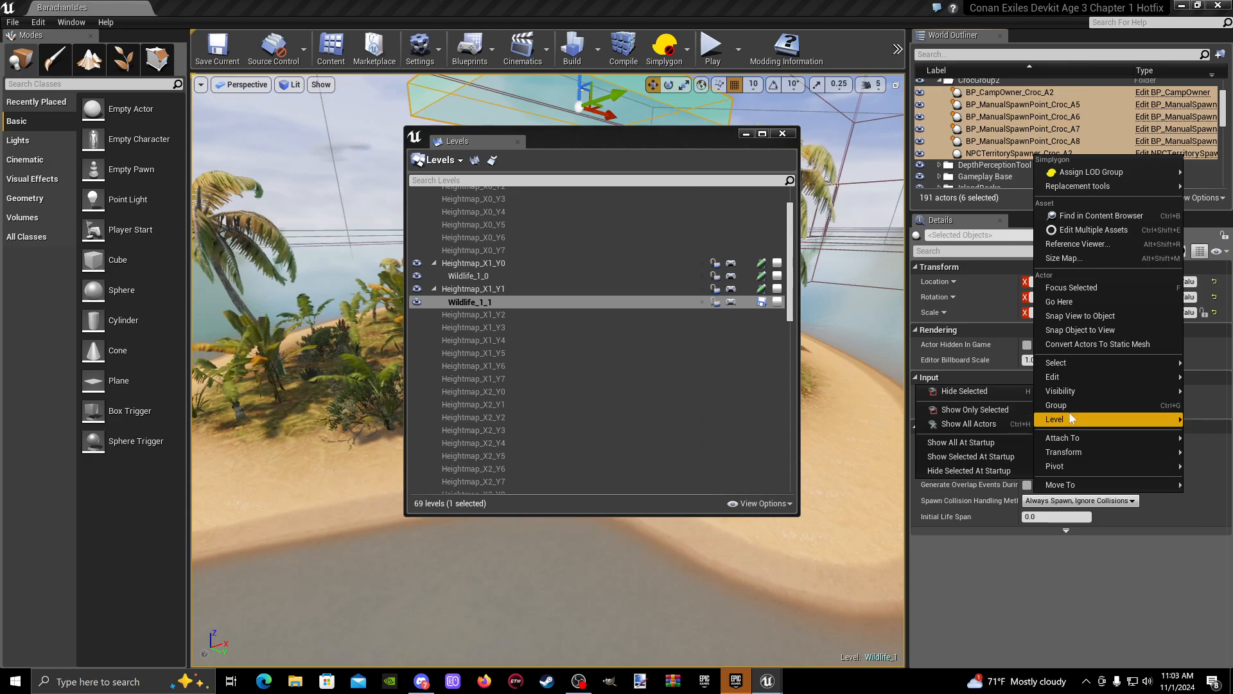
mouse_move(1066, 419)
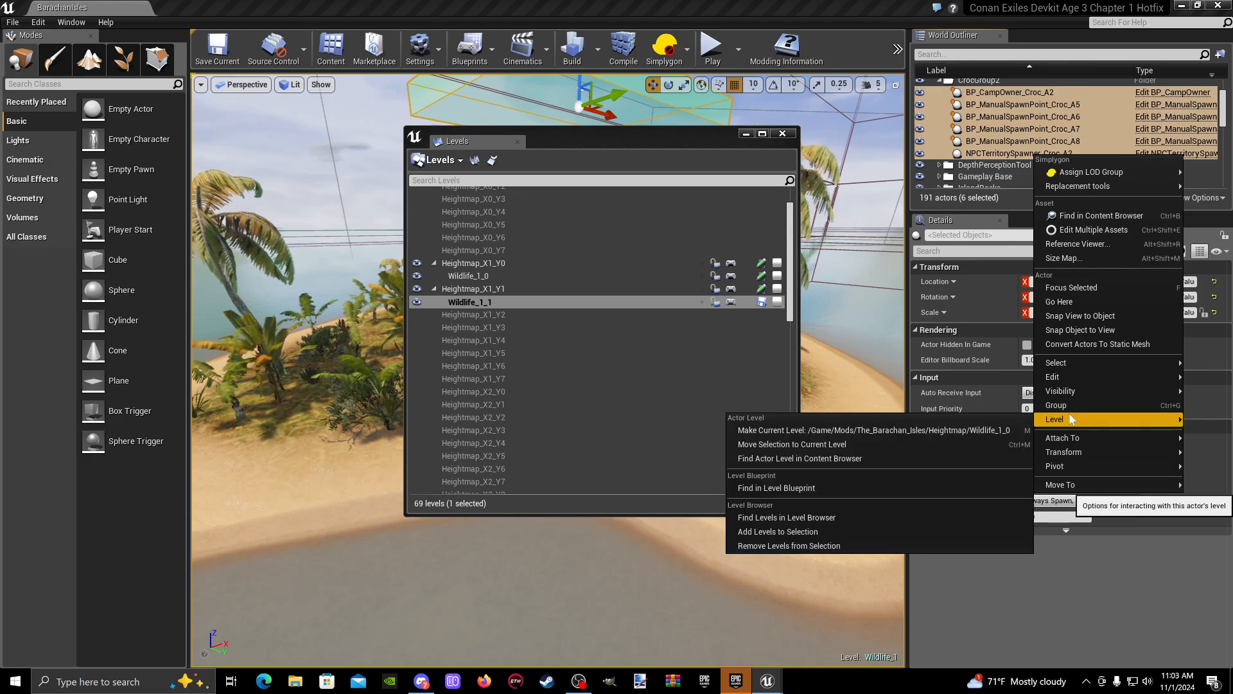
left_click(841, 446)
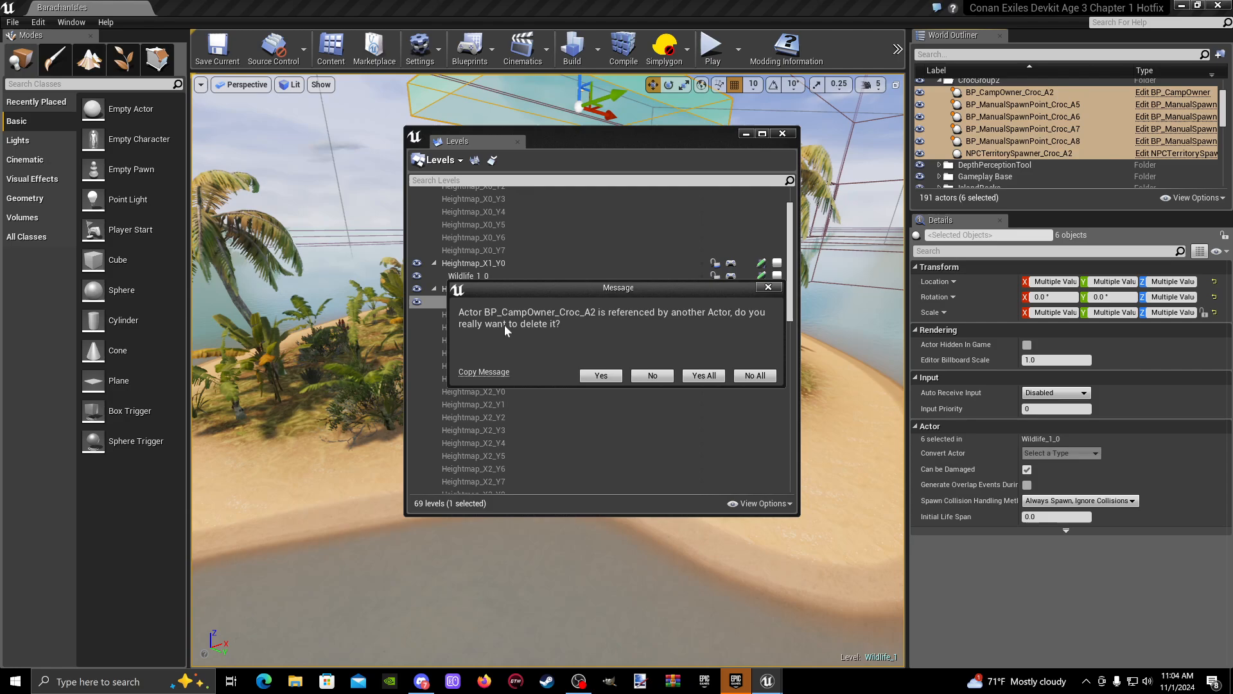
left_click_drag(591, 291, 598, 263)
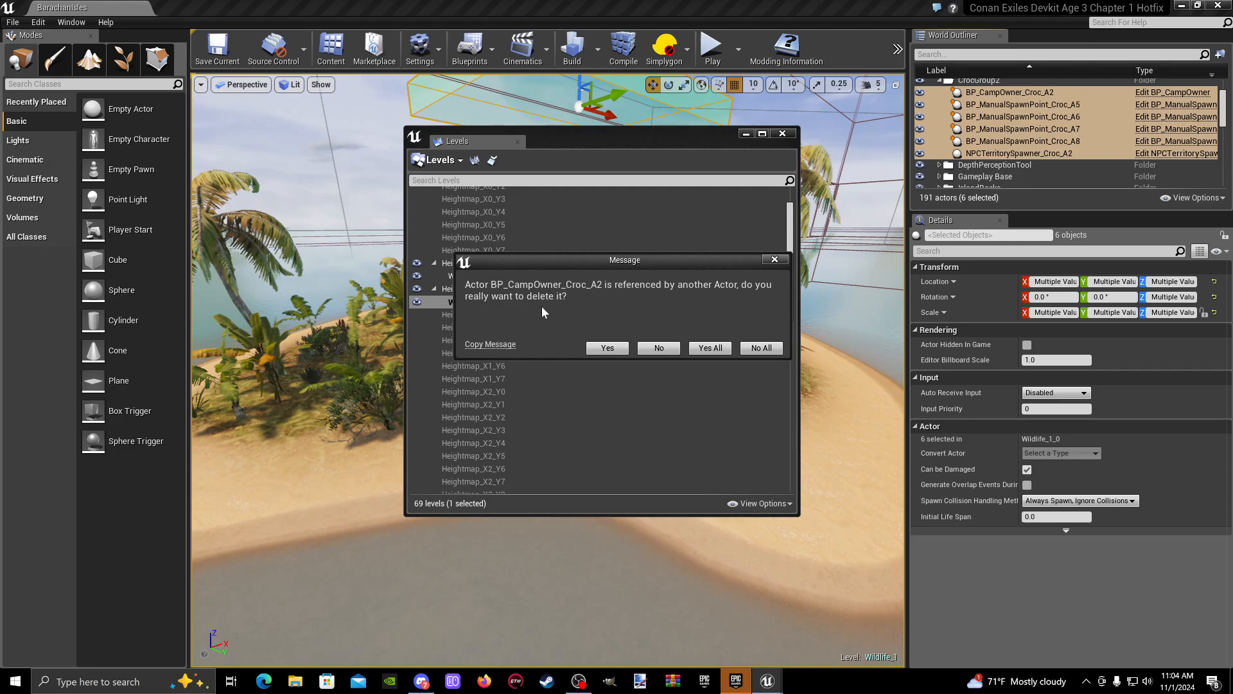
left_click(711, 349)
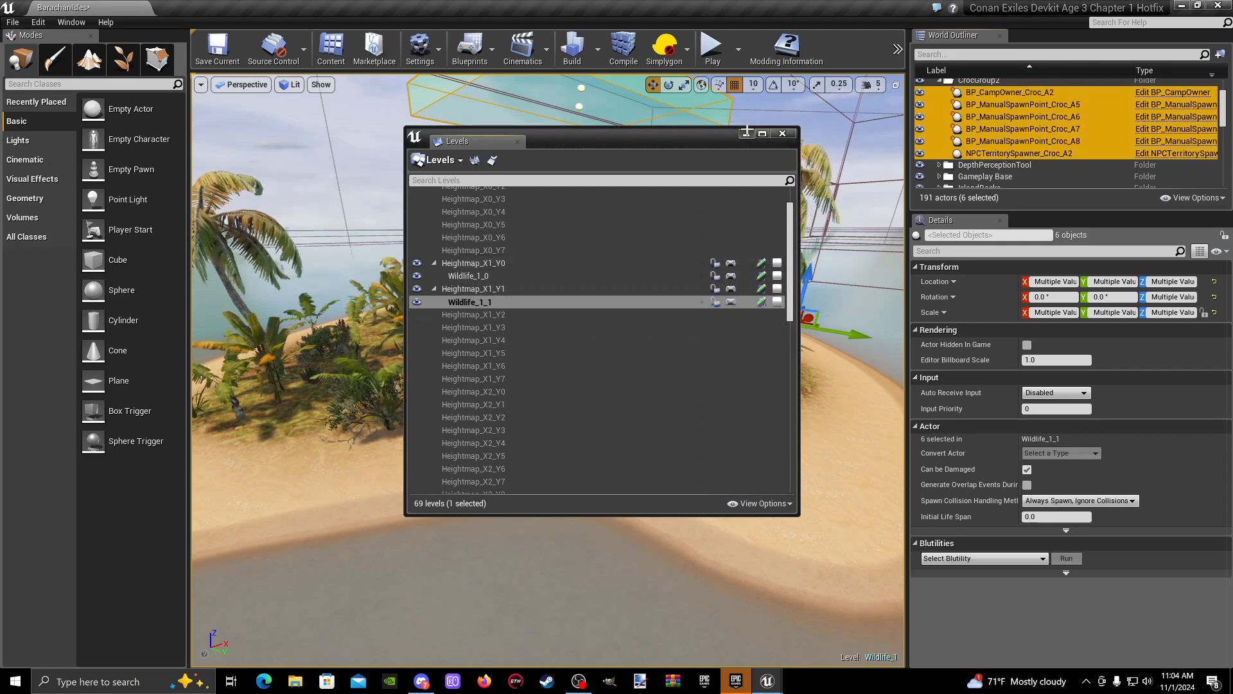
left_click(746, 133)
- Select the CrocGroup2 territory spawner above the palms and check its Camp reference under Static Navigation Override
right_click_drag(720, 269, 732, 199)
key("w")
left_click(533, 351)
left_click(523, 420)
key("s")
mouse_move(523, 420)
right_mouse_down()
mouse_move(530, 482)
mouse_move(508, 418)
right_mouse_up()
scroll(1078, 561, "down", 4)
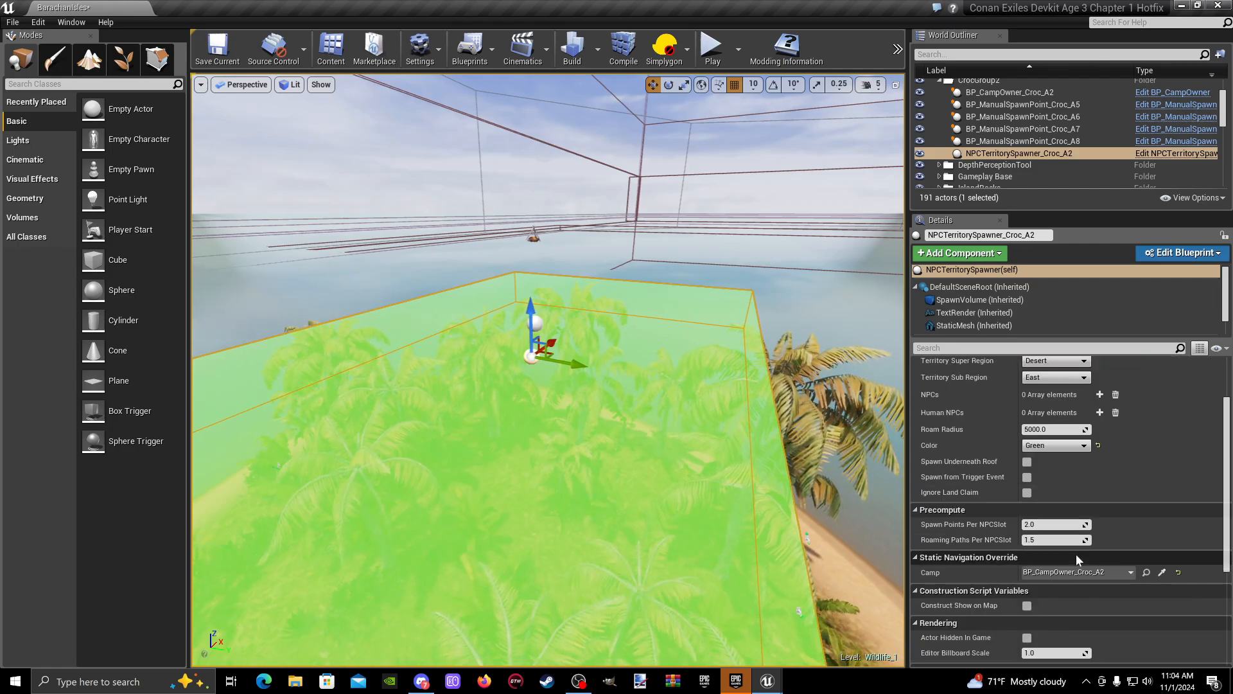
scroll(1078, 560, "down", 1)
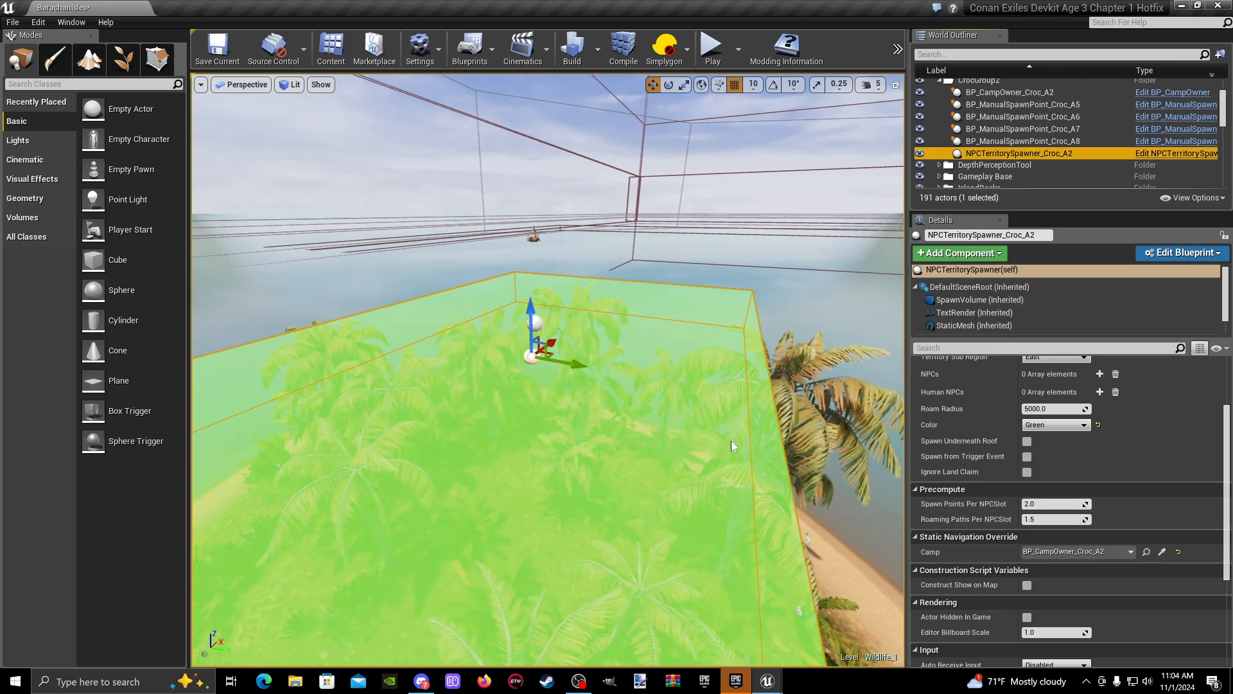
- Clear the territory spawner's Camp reference and pick BP_CampOwner_Croc_A2 again from the viewport
key("w")
right_click_drag(732, 445, 731, 415)
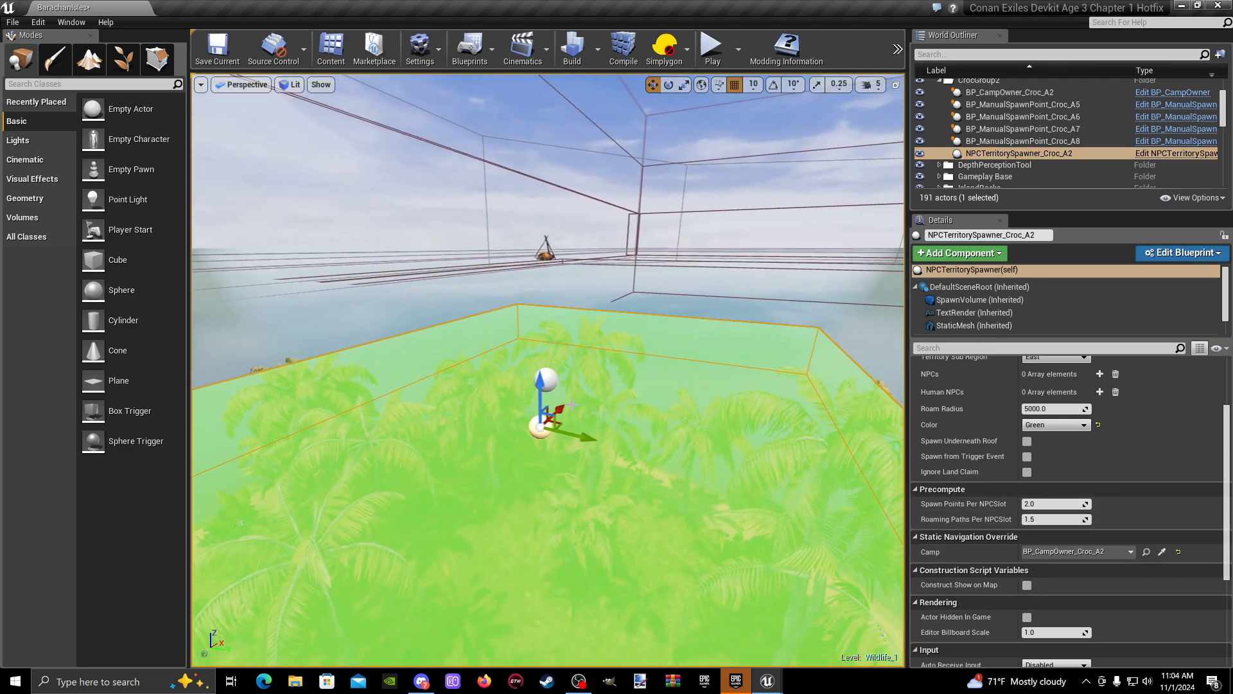
right_click_drag(572, 405, 565, 404)
left_click(557, 257)
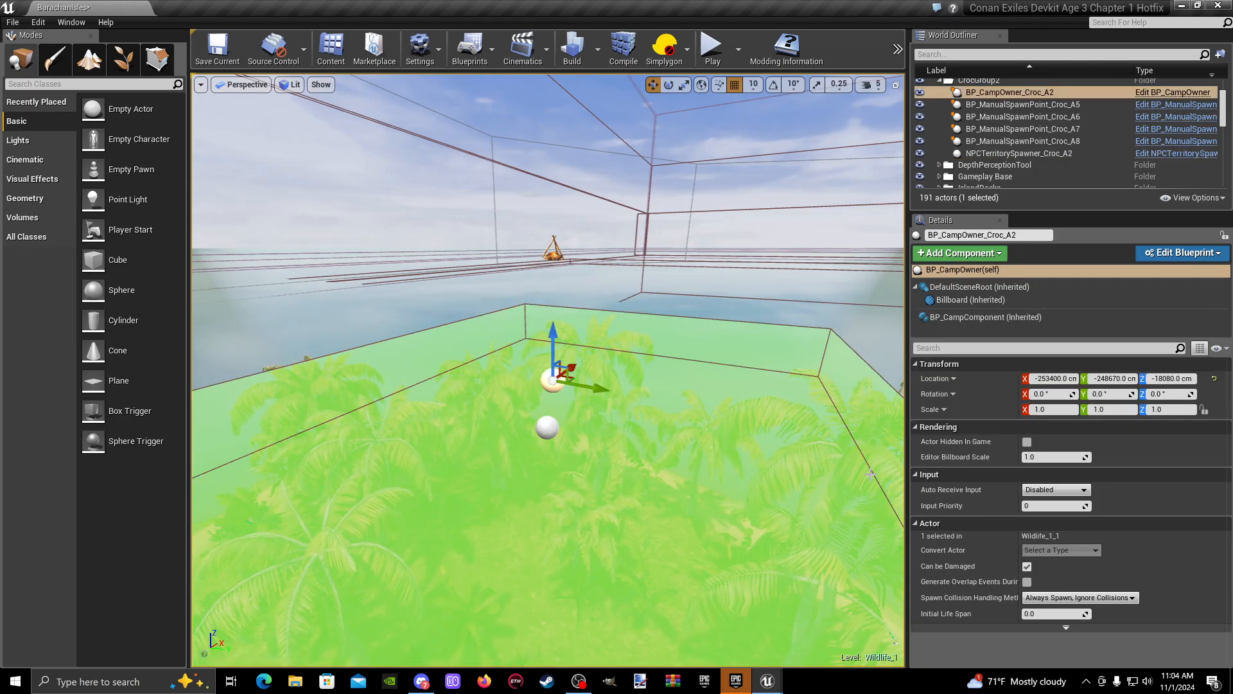
left_click(545, 426)
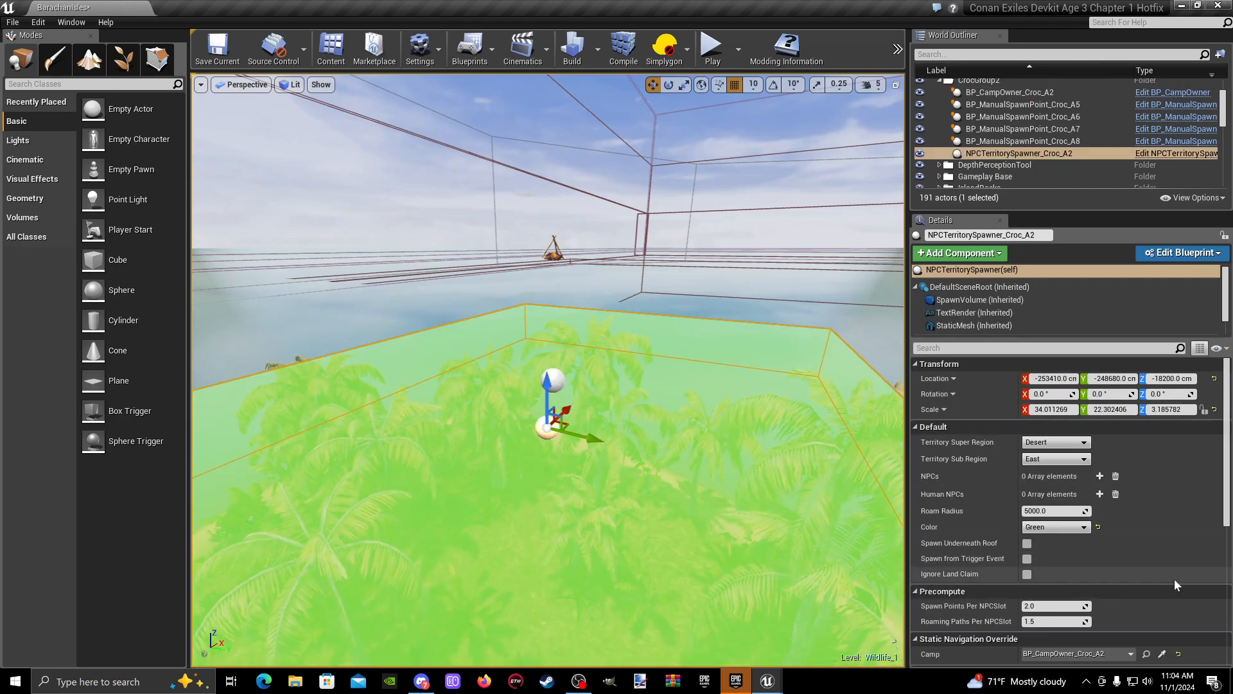
scroll(1154, 638, "down", 5)
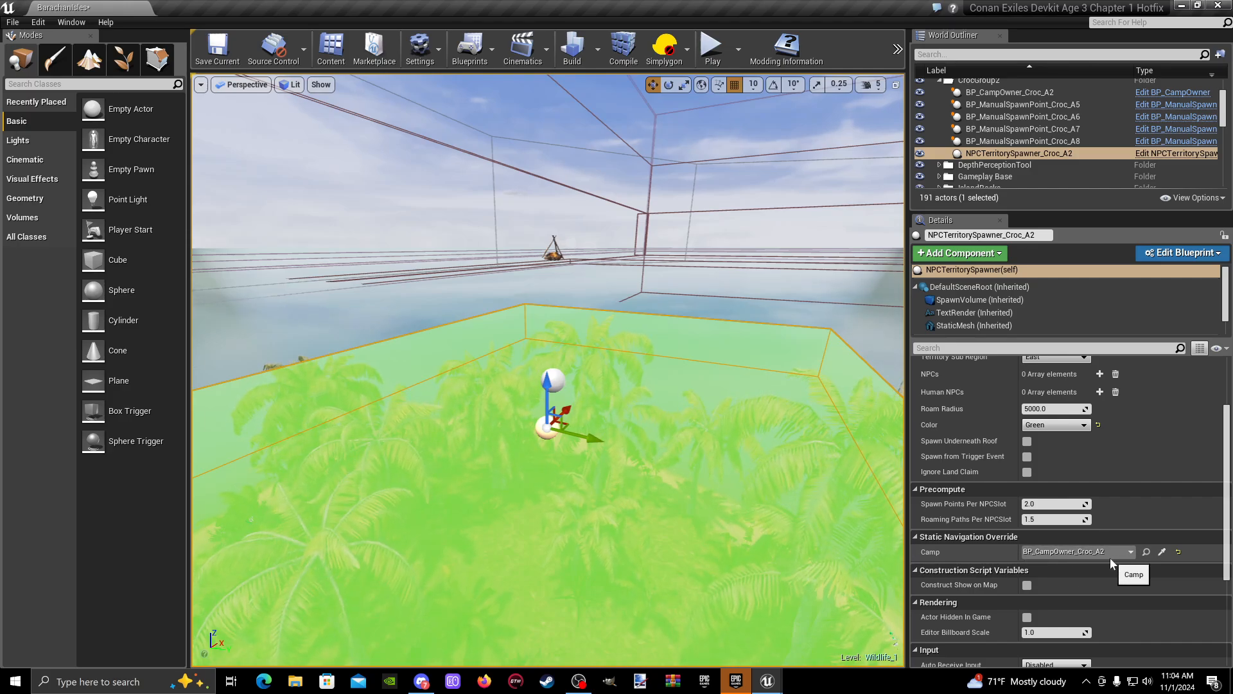
left_click(1178, 552)
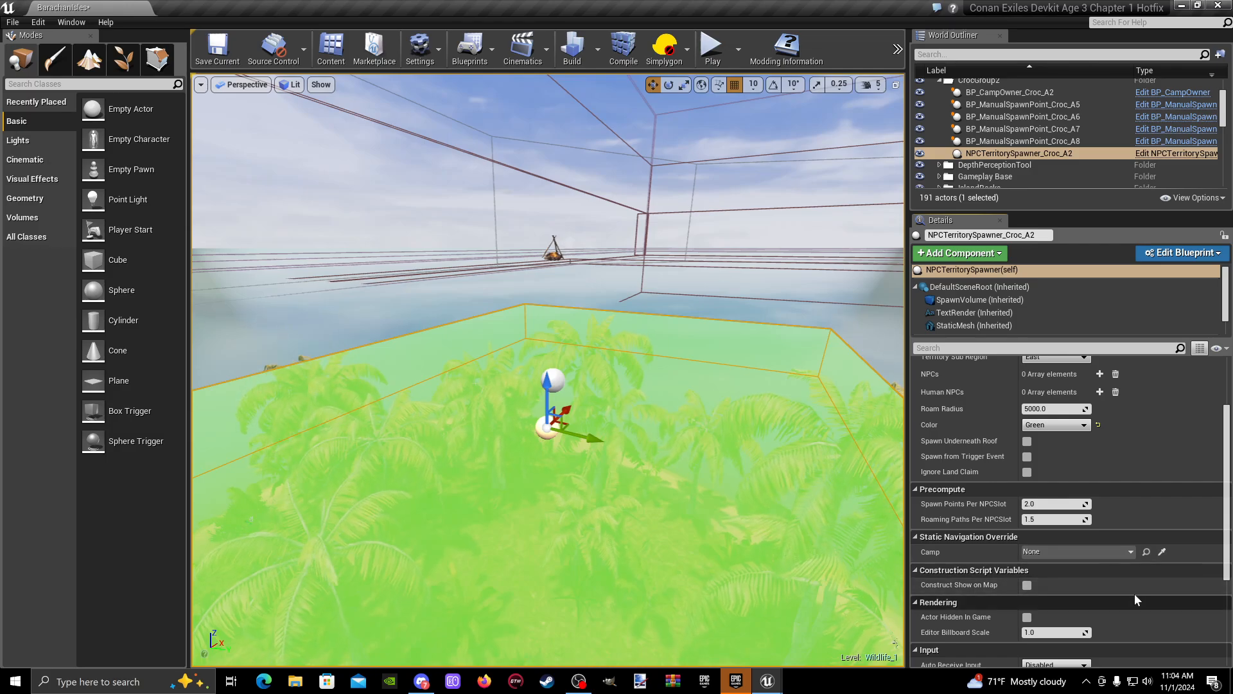
left_click(1162, 552)
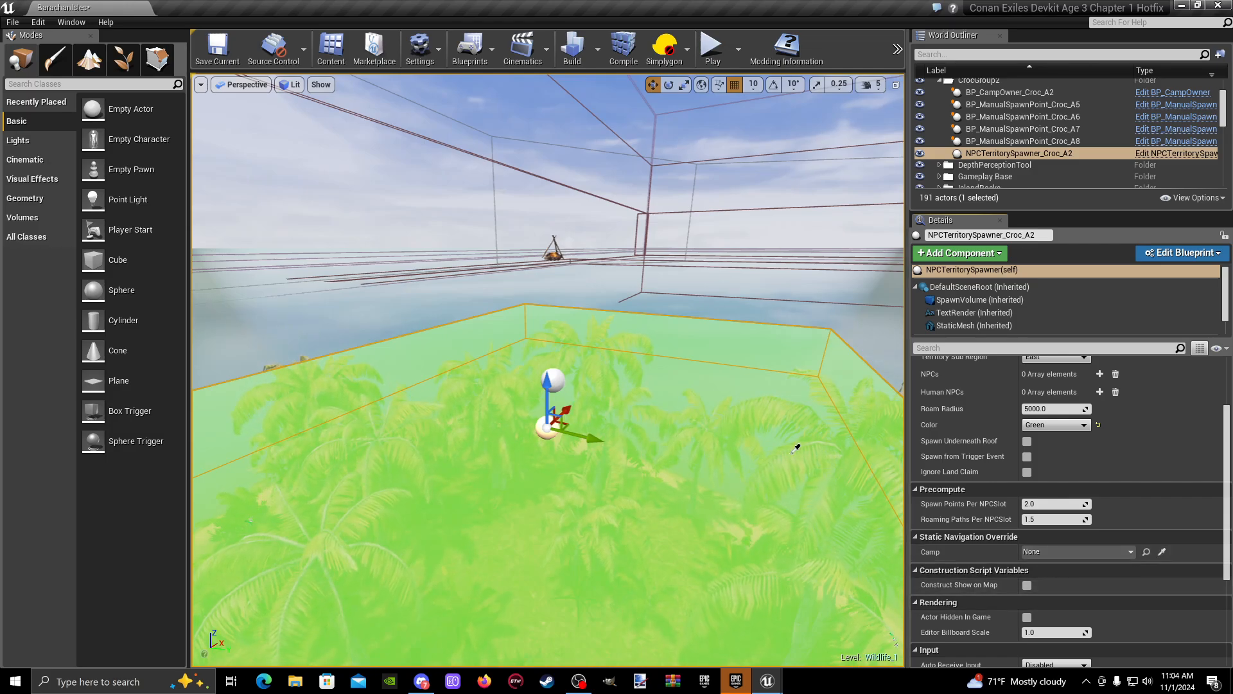
left_click(557, 379)
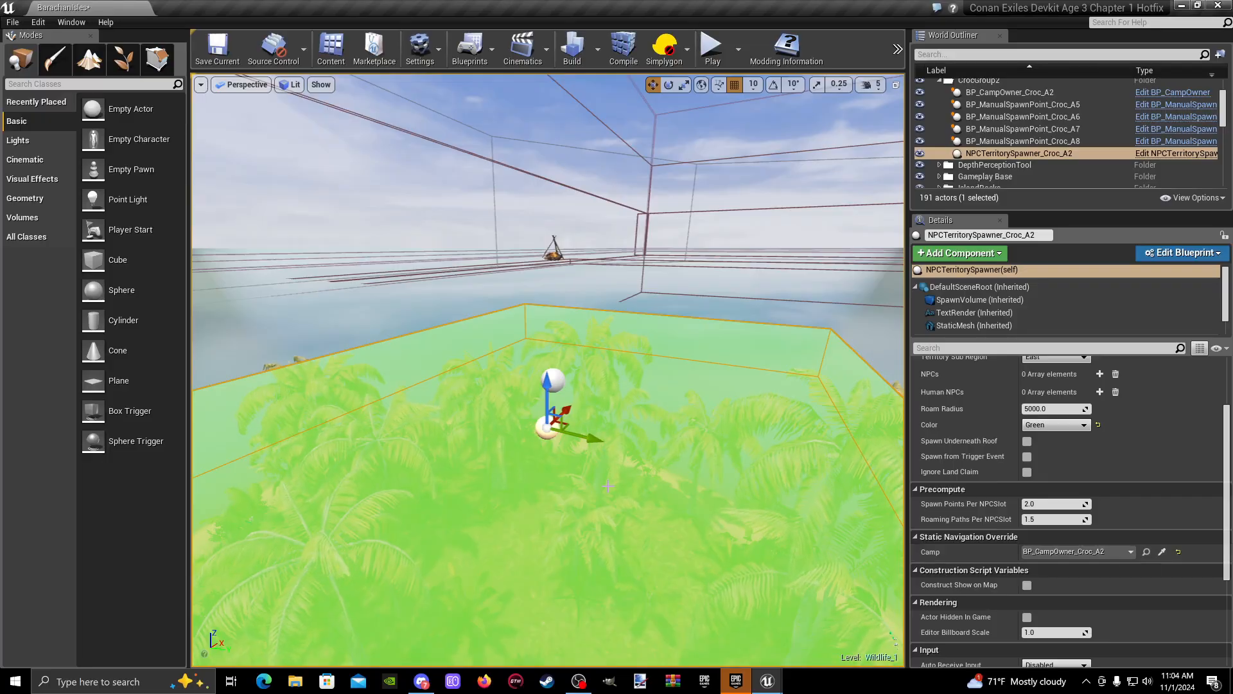
- Select BP_ManualSpawnPoint_Croc_A7 on the island's beach and adjust its placement on the sand
mouse_move(643, 399)
right_mouse_down()
mouse_move(546, 411)
mouse_move(616, 475)
mouse_move(713, 411)
mouse_move(681, 401)
mouse_move(707, 392)
mouse_move(707, 469)
mouse_move(688, 447)
mouse_move(697, 427)
mouse_move(700, 440)
mouse_move(624, 491)
mouse_move(565, 444)
mouse_move(649, 402)
mouse_move(687, 424)
right_mouse_up()
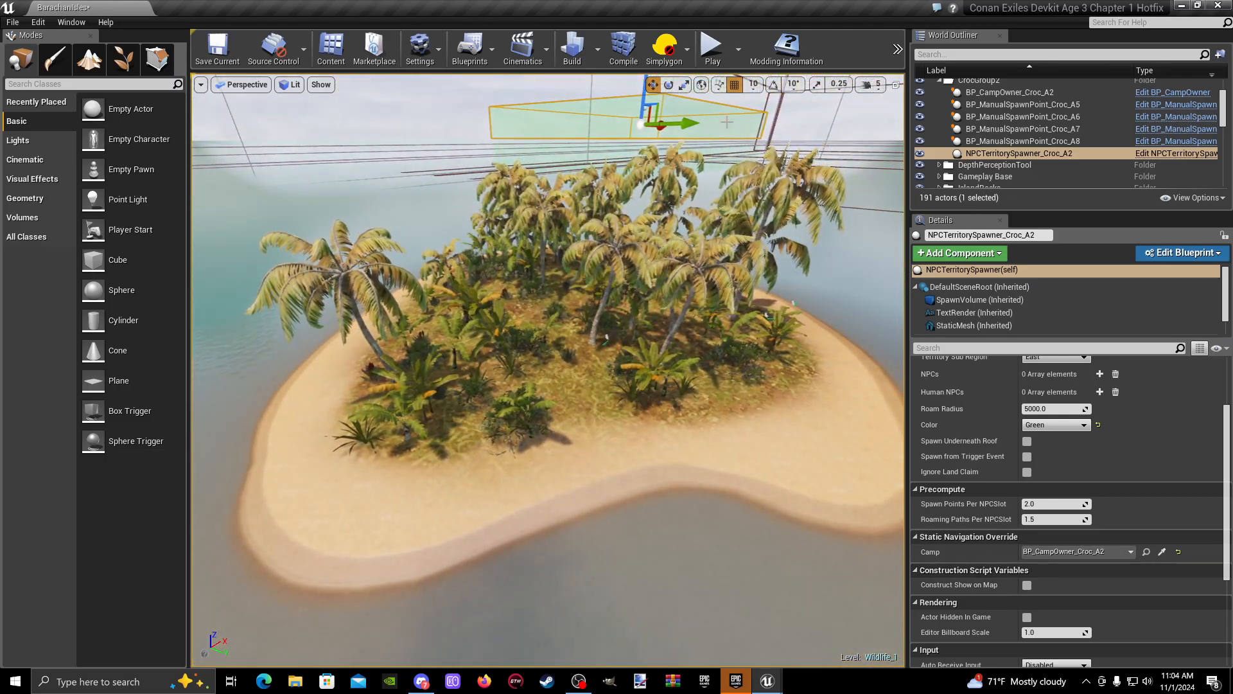
key("f")
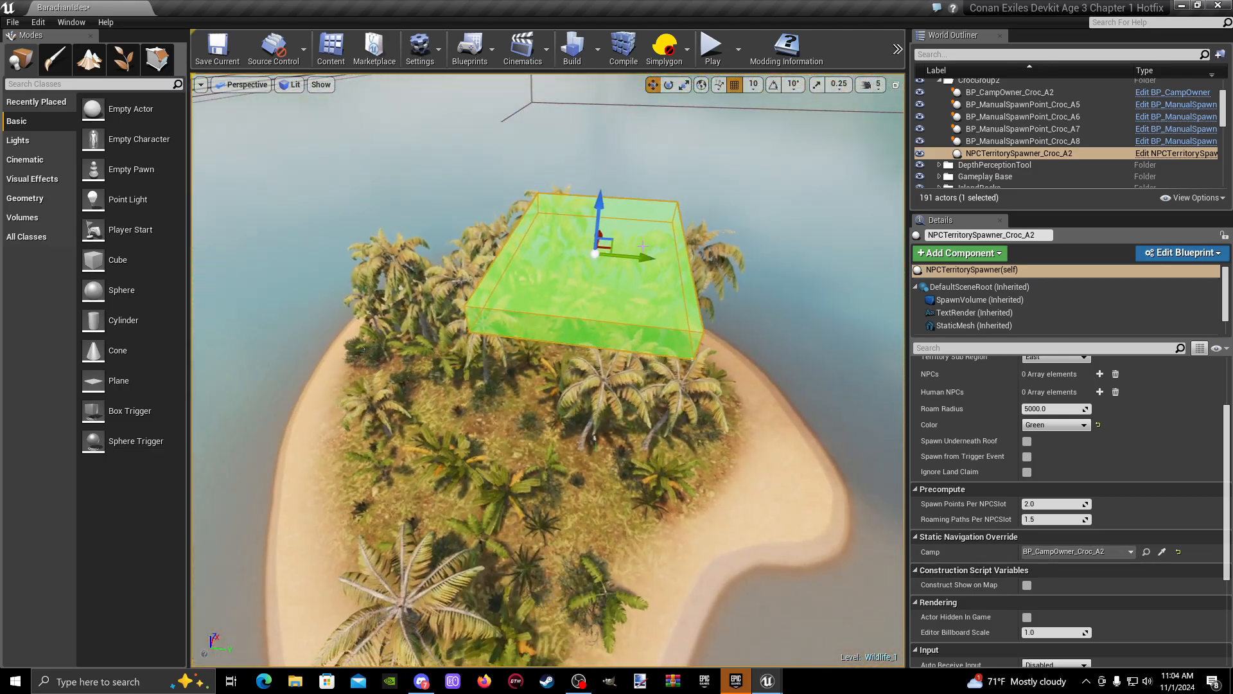
right_click_drag(548, 370, 347, 334)
right_click_drag(700, 289, 653, 292)
right_click_drag(636, 235, 631, 286)
left_click(651, 308)
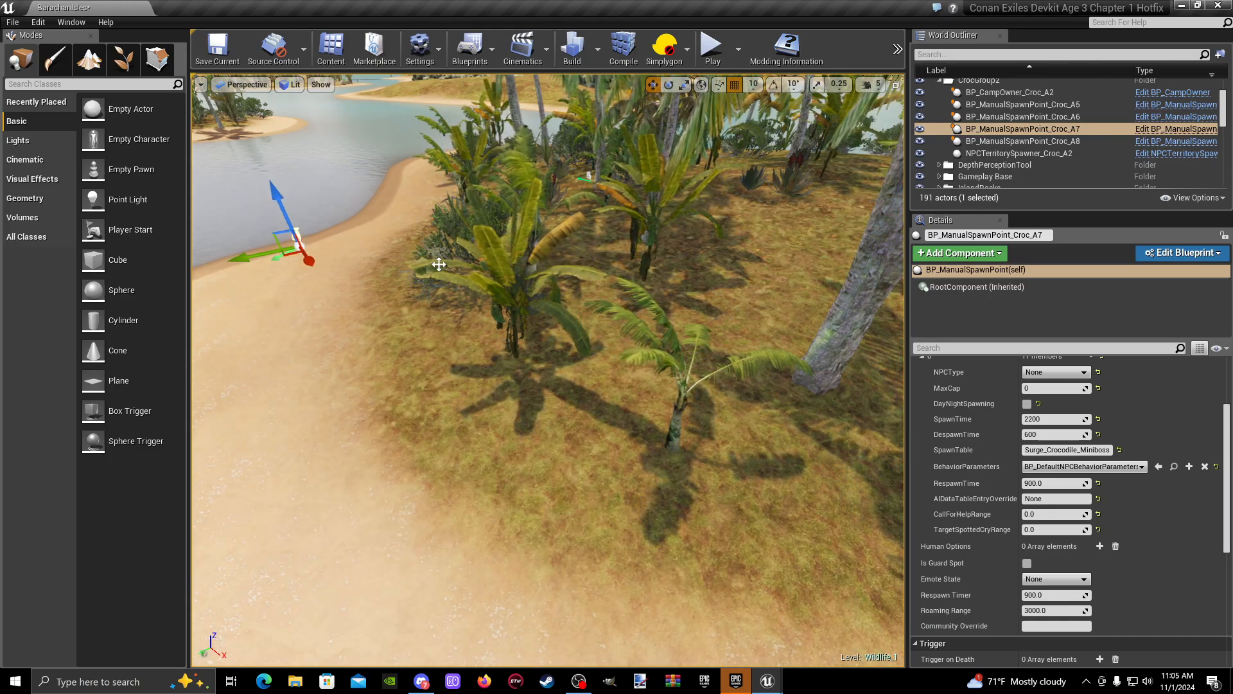
right_click_drag(439, 265, 503, 231)
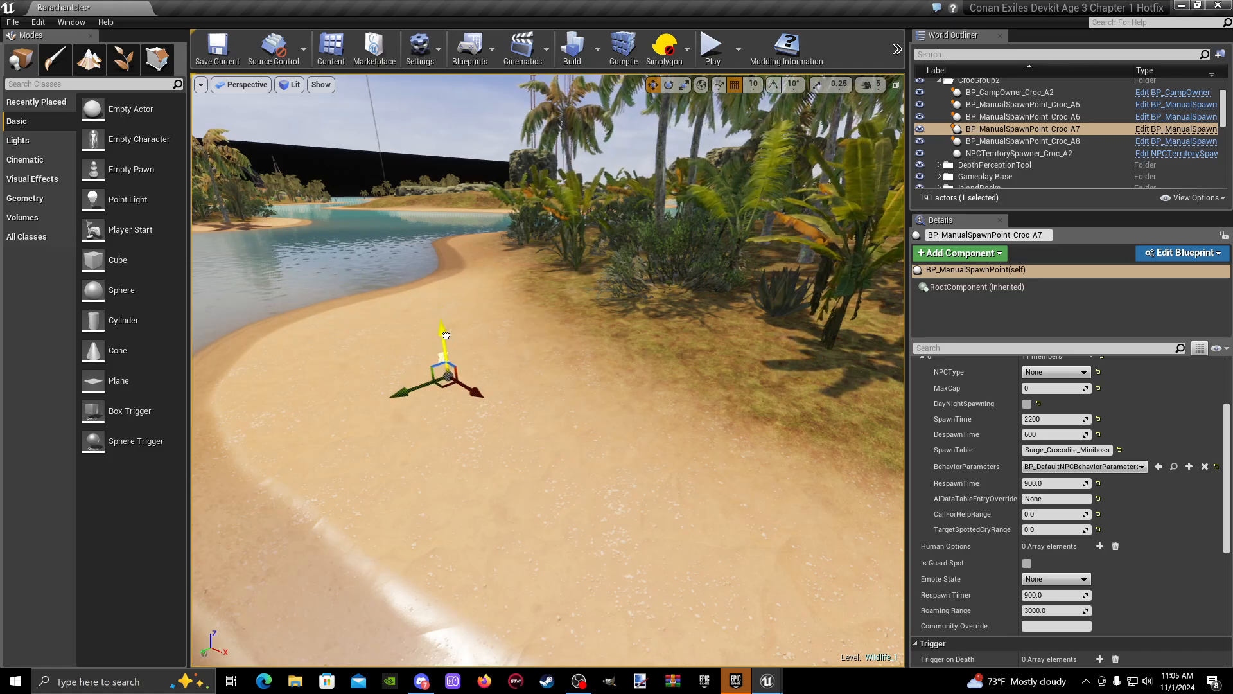
right_click_drag(446, 335, 632, 344)
- Select BP_ManualSpawnPoint_Croc_A8 at the edge of the palms and check its placement around the island's shore
left_click(667, 272)
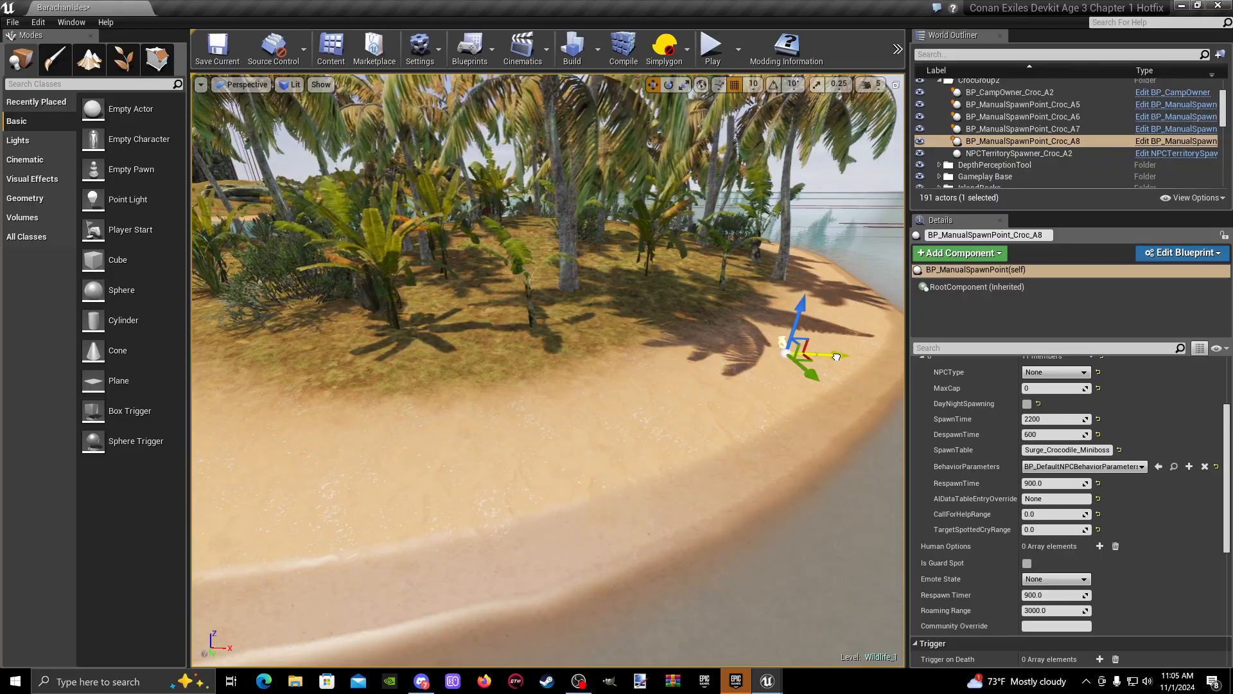
right_click_drag(726, 357, 508, 318)
right_click_drag(739, 212, 662, 283)
right_click_drag(594, 402, 581, 404)
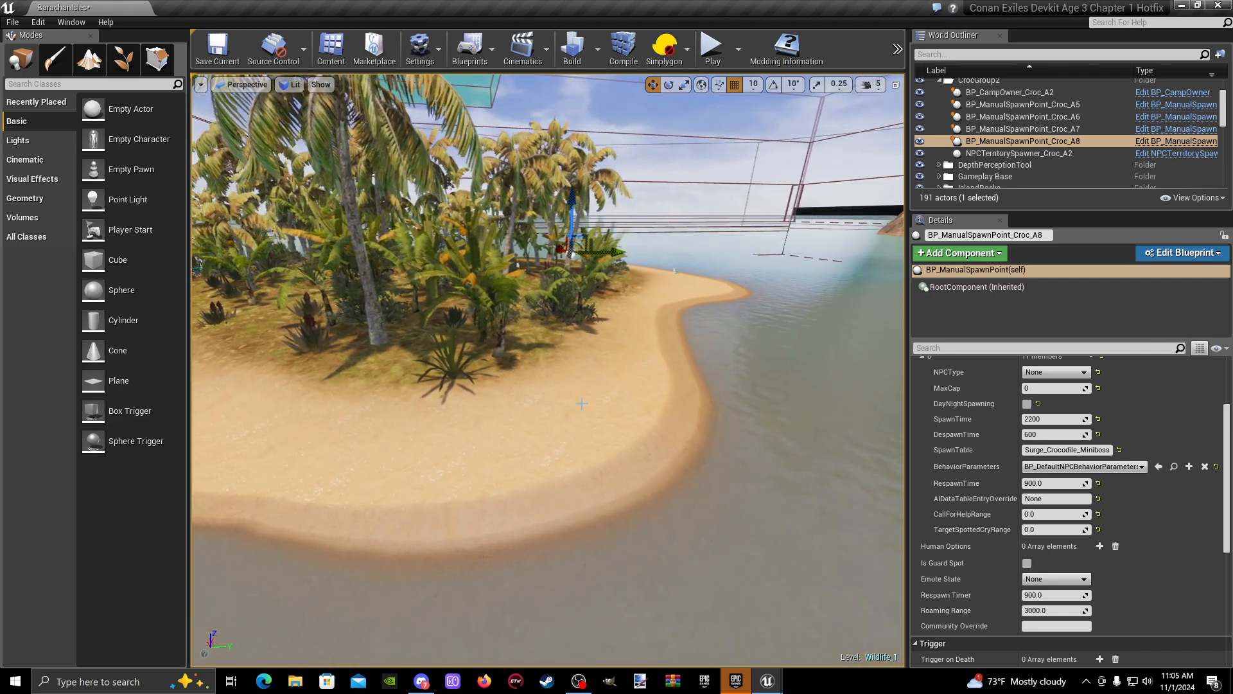
- Play from the island's beach, run the character around to check the crocodile spawns, and end the play session
right_click(581, 403)
left_click(642, 366)
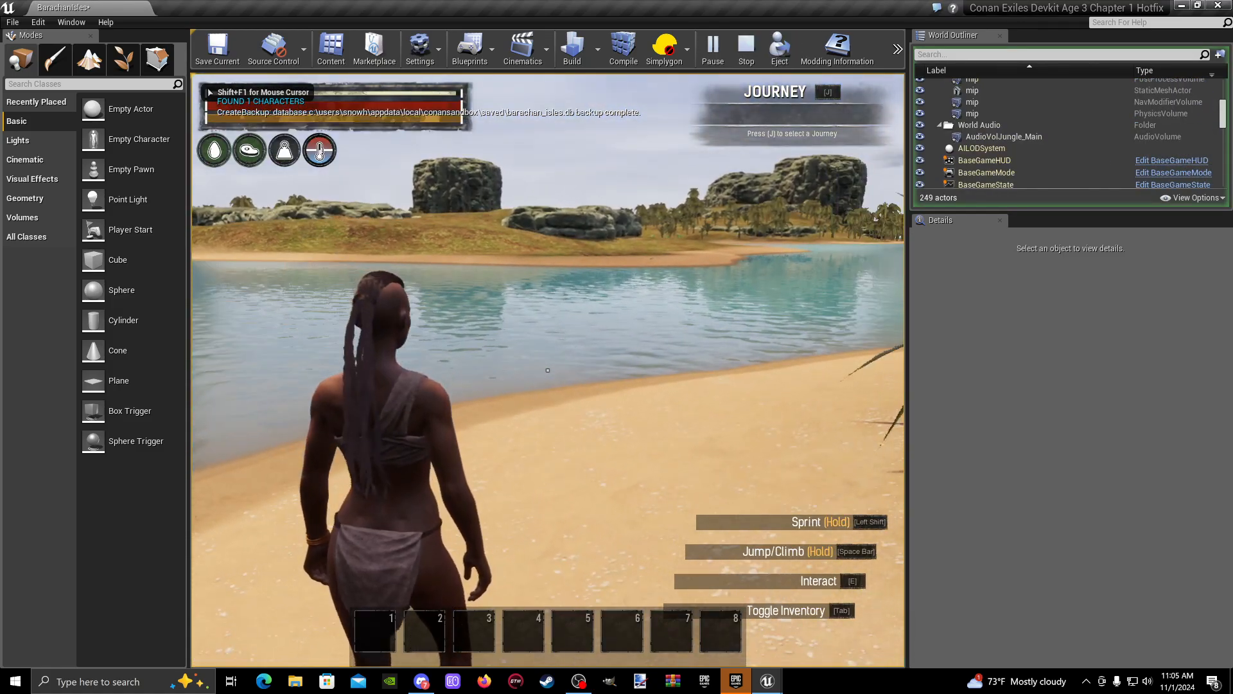
key("w")
key("shift+w")
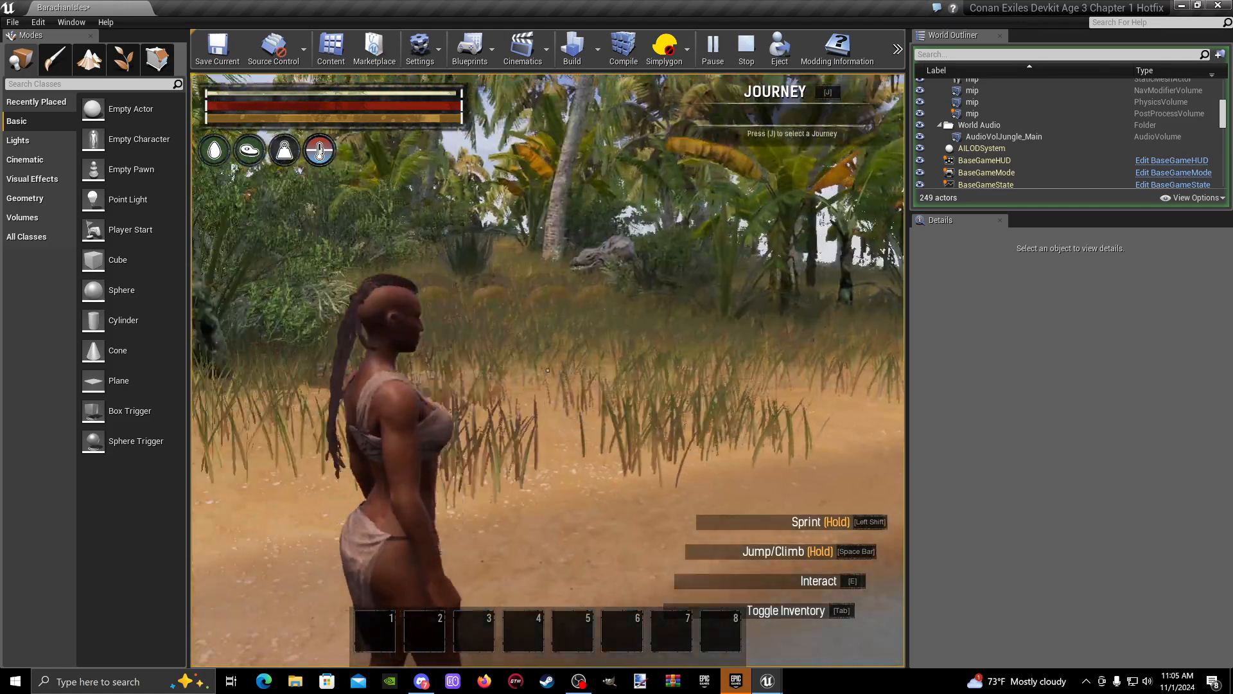
key("w")
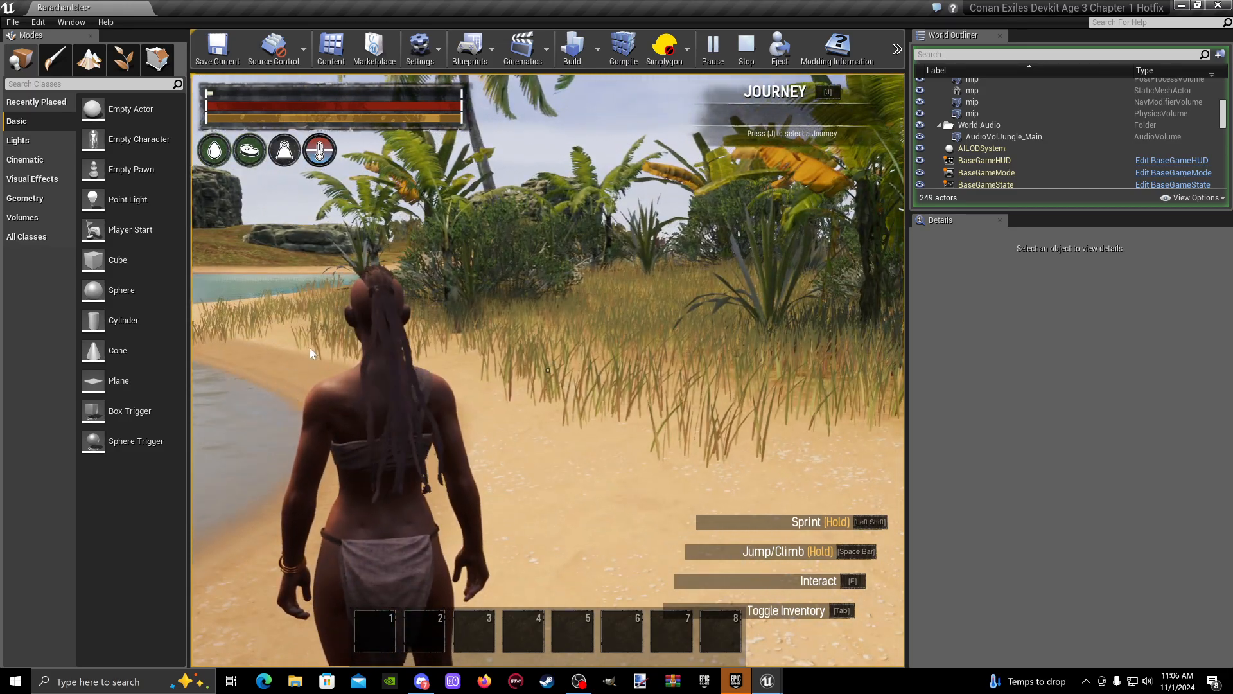
key("Escape")
- Save the modified levels Heightmap_X1_Y0, Heightmap_X1_Y1, Wildlife_1_0 and Wildlife_1_1, and close the Content Browser
left_click(331, 46)
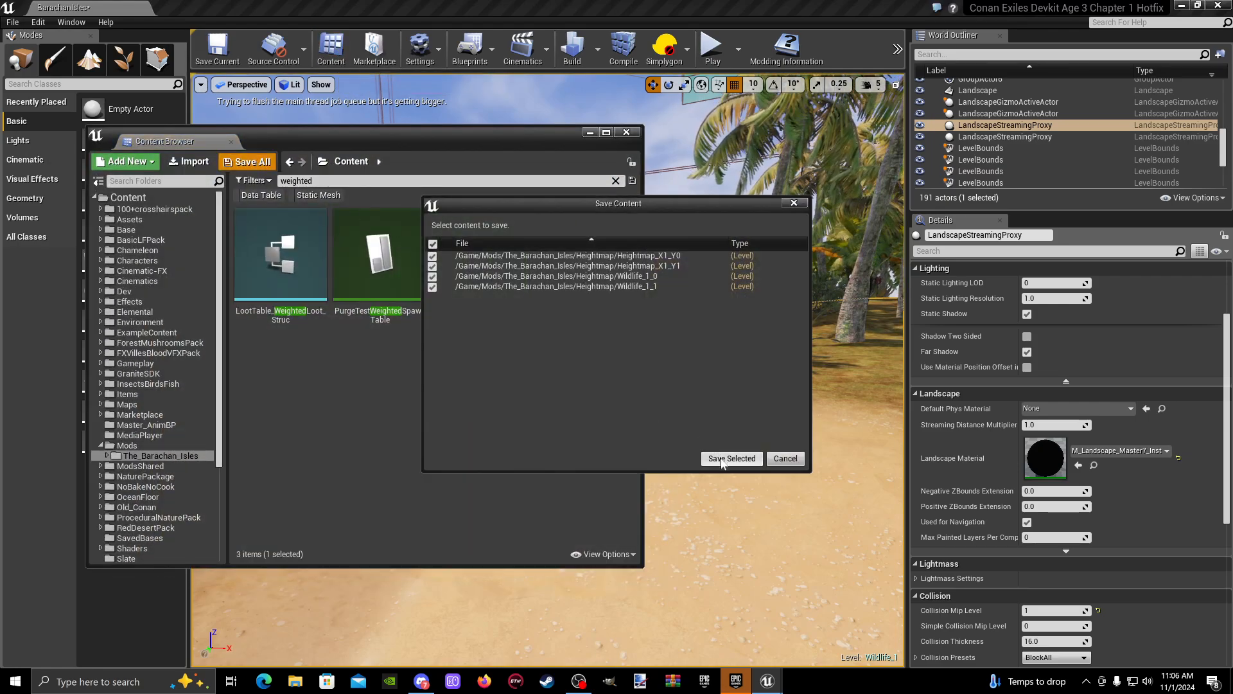
left_click(727, 460)
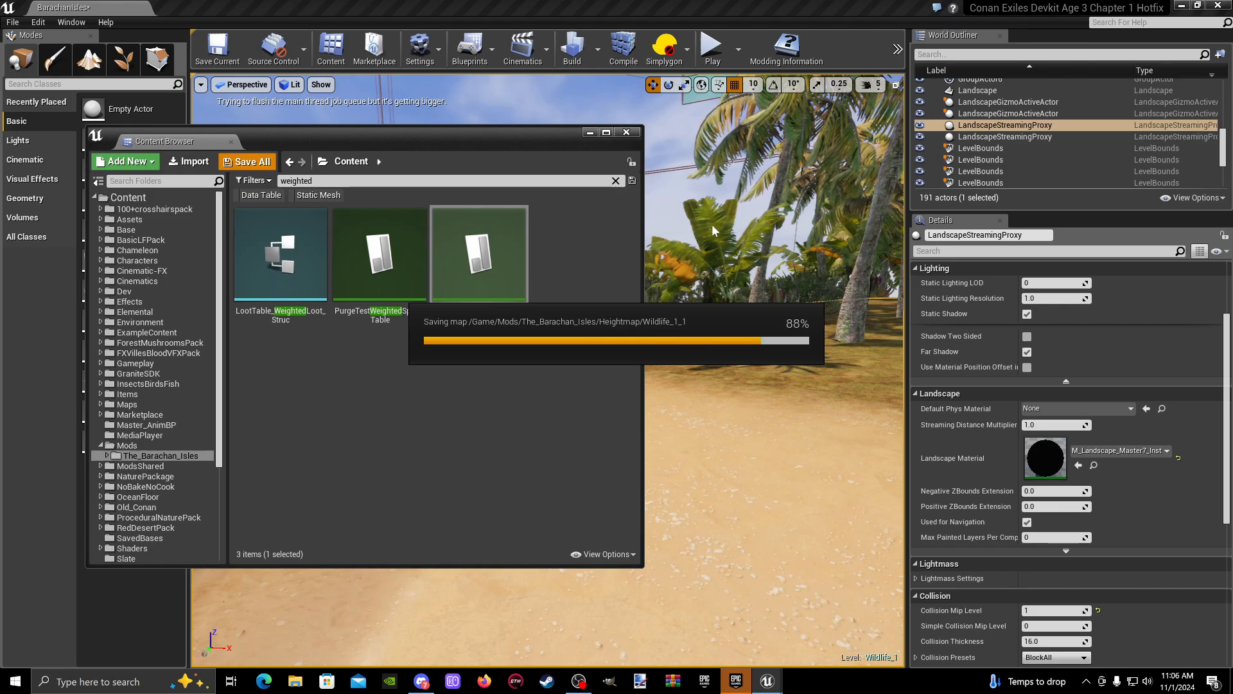
left_click(627, 133)
- Select BP_ManualSpawnPoint_Croc_A7 on the beach, collapse its wildlife entry, and add and expand one Human Options element
right_click_drag(616, 244, 790, 209)
key("s")
key("w")
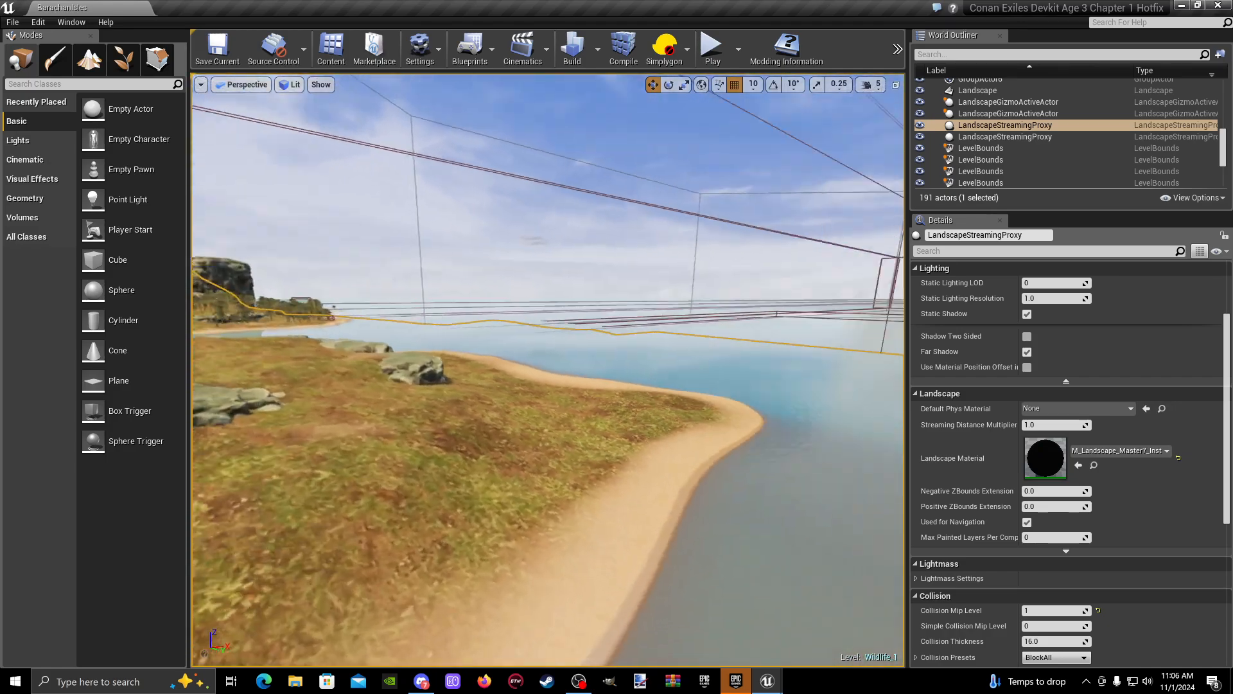
mouse_move(546, 364)
right_mouse_down()
mouse_move(738, 362)
mouse_move(655, 346)
mouse_move(774, 344)
mouse_move(428, 341)
mouse_move(607, 328)
mouse_move(478, 329)
mouse_move(492, 328)
mouse_move(498, 379)
mouse_move(473, 354)
mouse_move(495, 342)
right_mouse_up()
key("w")
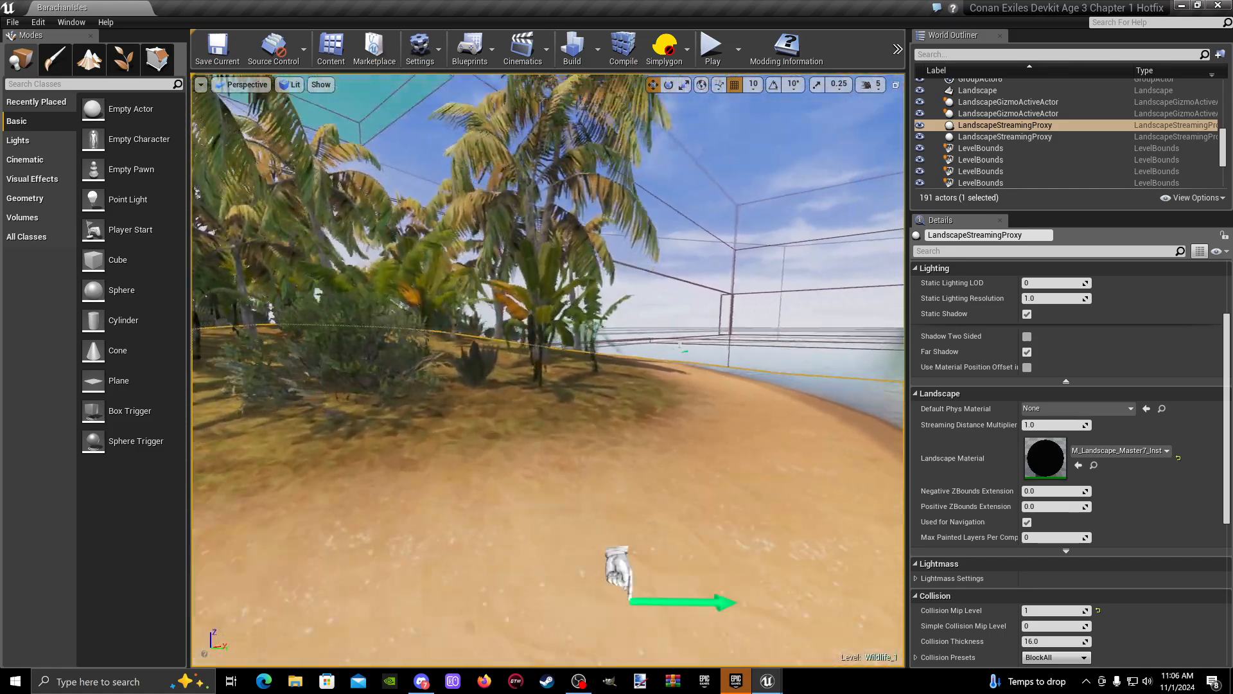
mouse_move(575, 337)
right_mouse_down()
mouse_move(591, 363)
mouse_move(580, 355)
right_mouse_up()
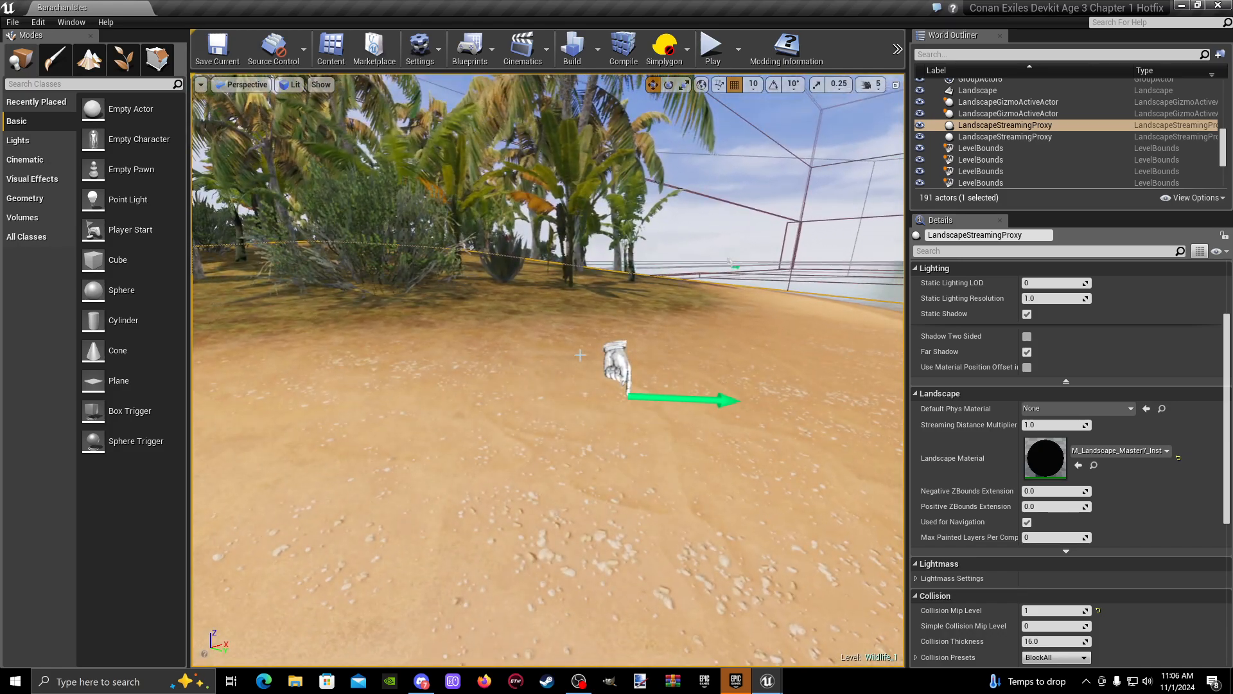
left_click(615, 361)
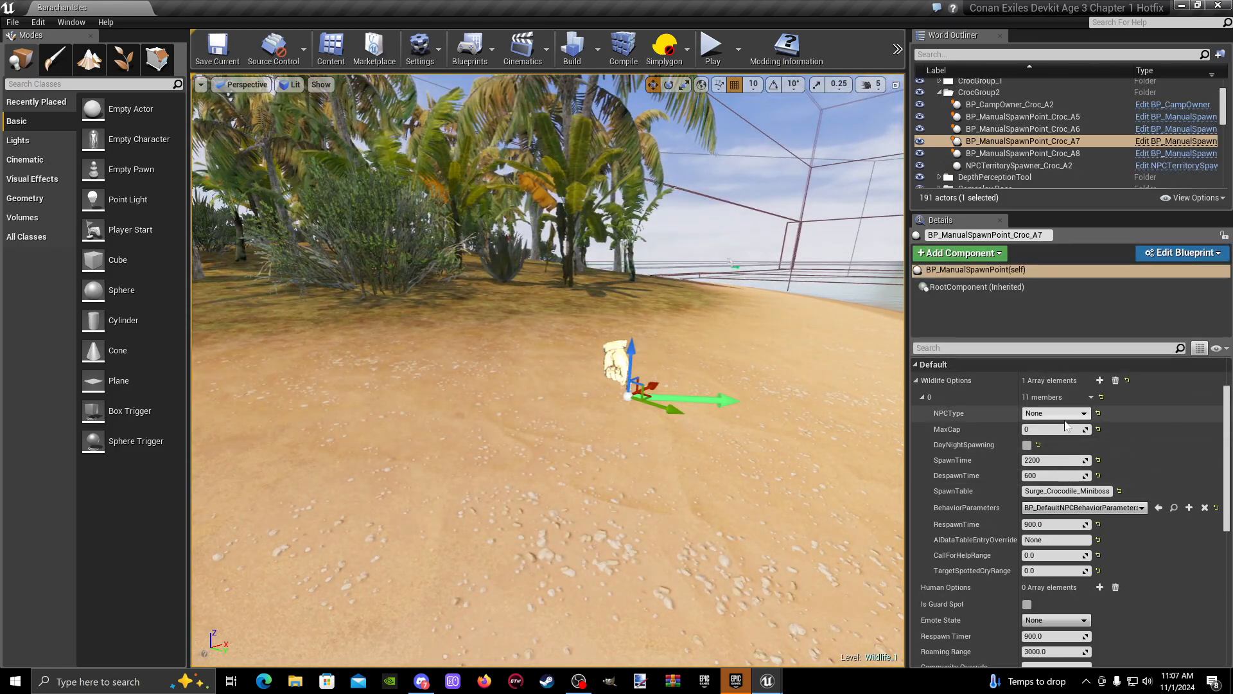
scroll(928, 428, "up", 1)
left_click(922, 417)
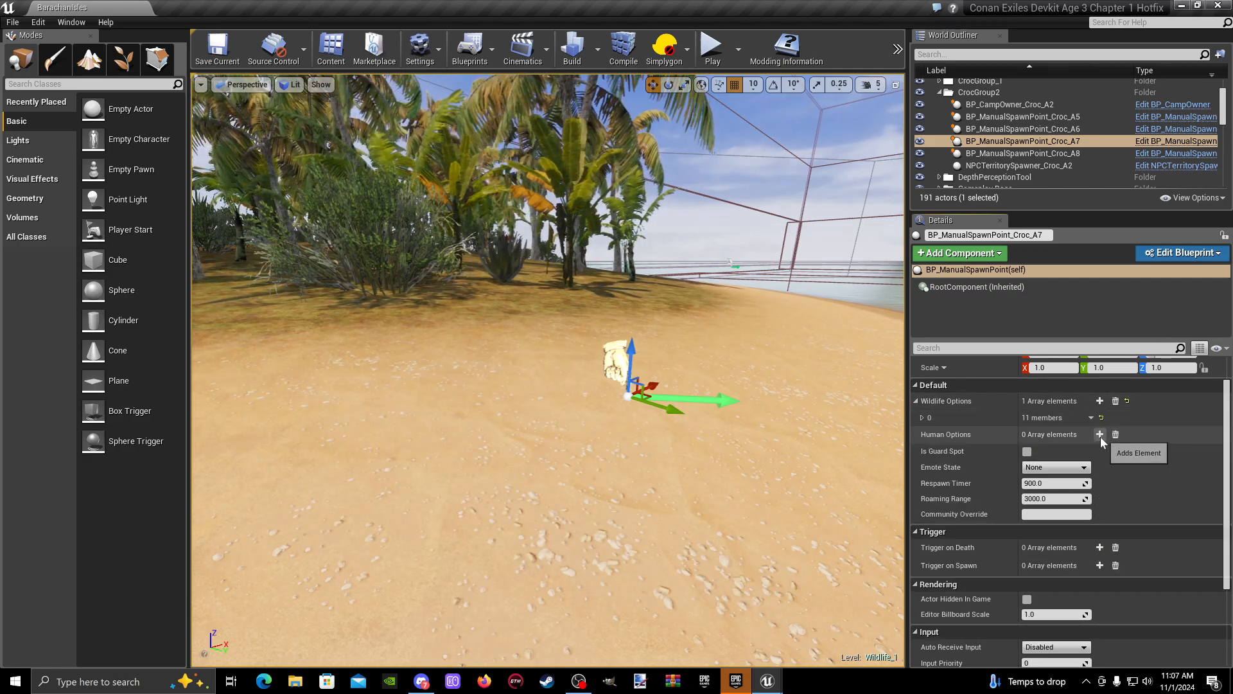
left_click(1100, 435)
left_click(922, 452)
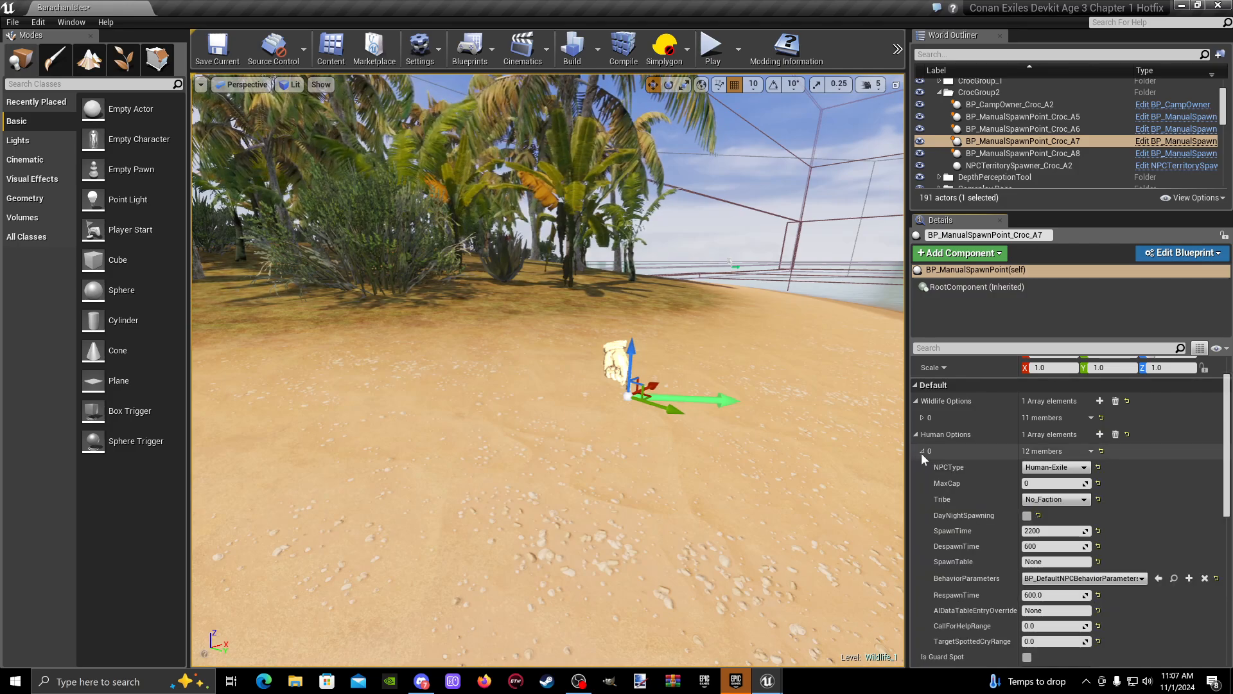
- Review the new human option's fields, collapse it, and look through the spawn point's respawn, roaming and trigger settings
scroll(1008, 476, "down", 1)
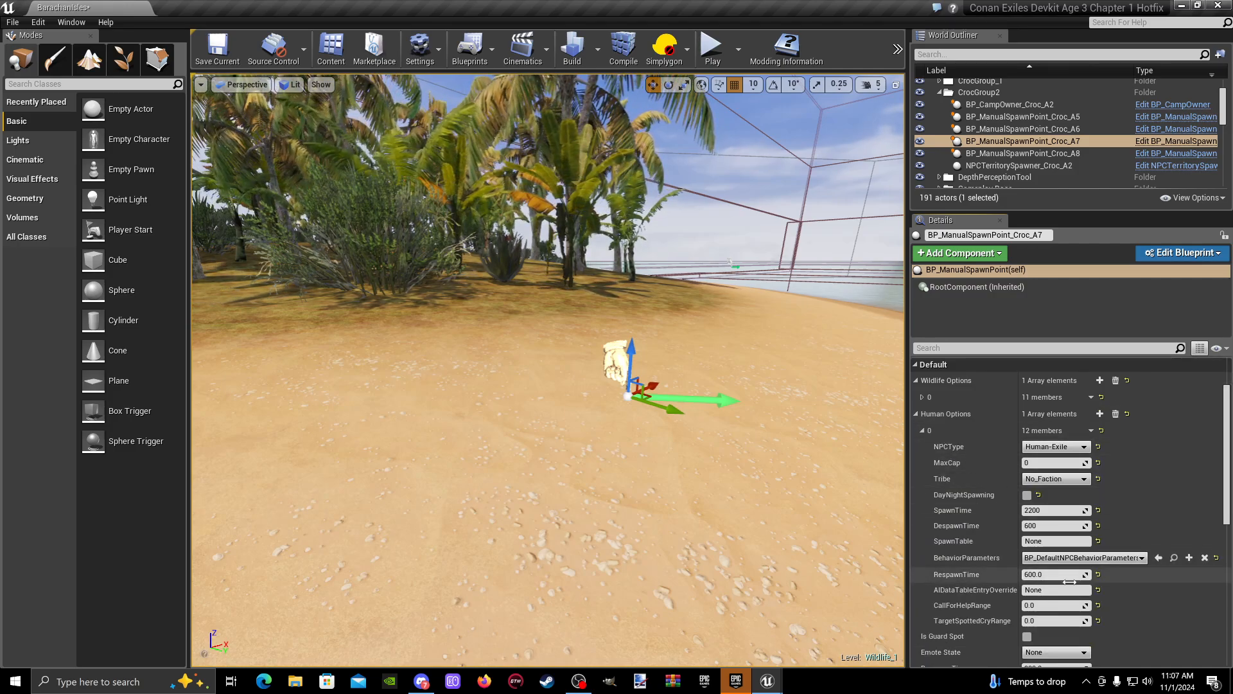
scroll(1047, 511, "down", 1)
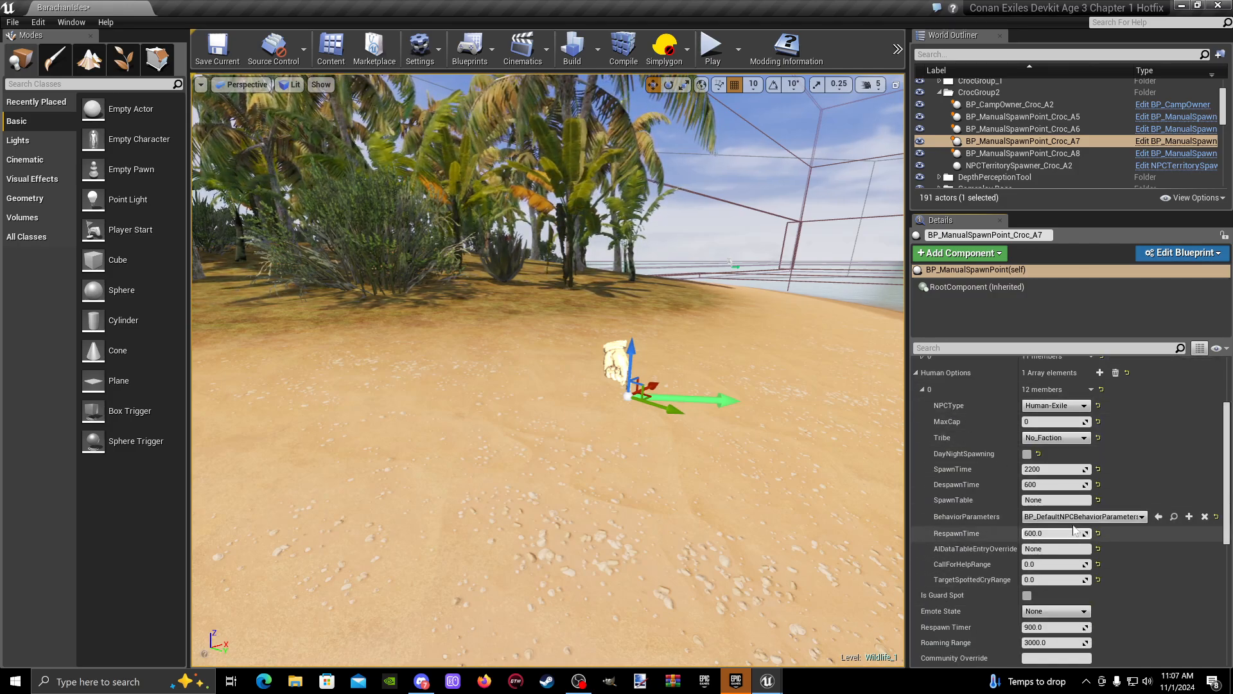
left_click(923, 389)
left_click(916, 374)
scroll(942, 402, "down", 1)
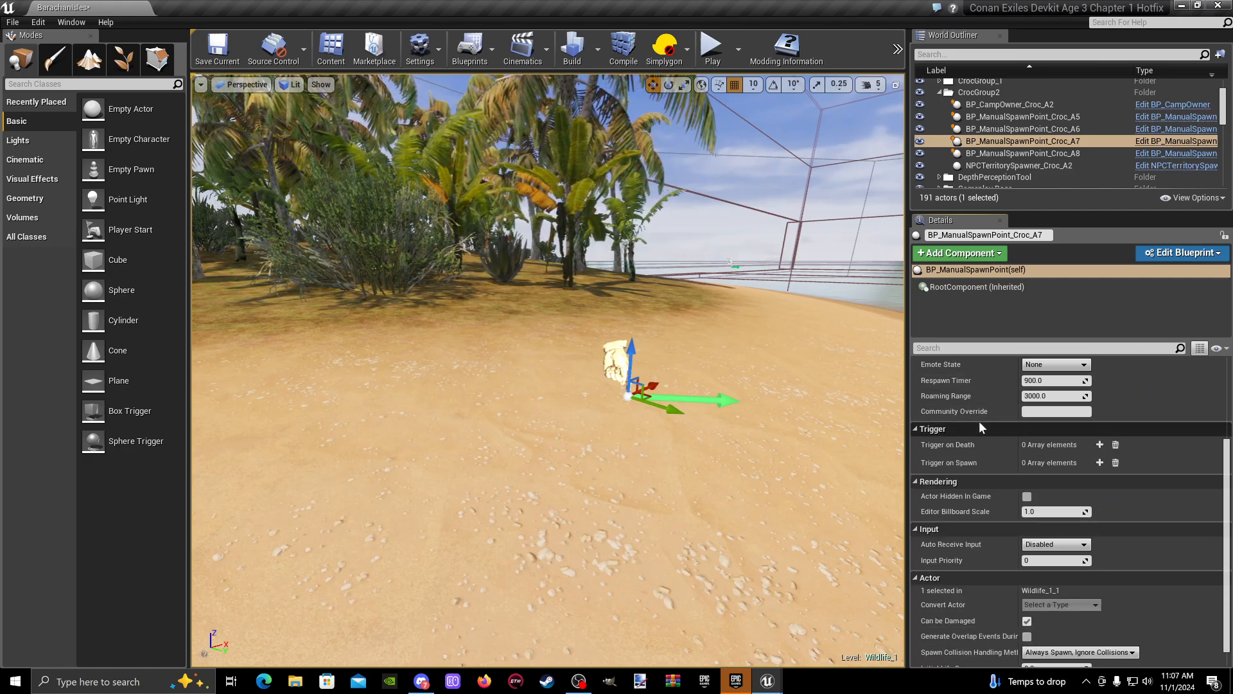
left_click(1057, 411)
scroll(986, 415, "up", 2)
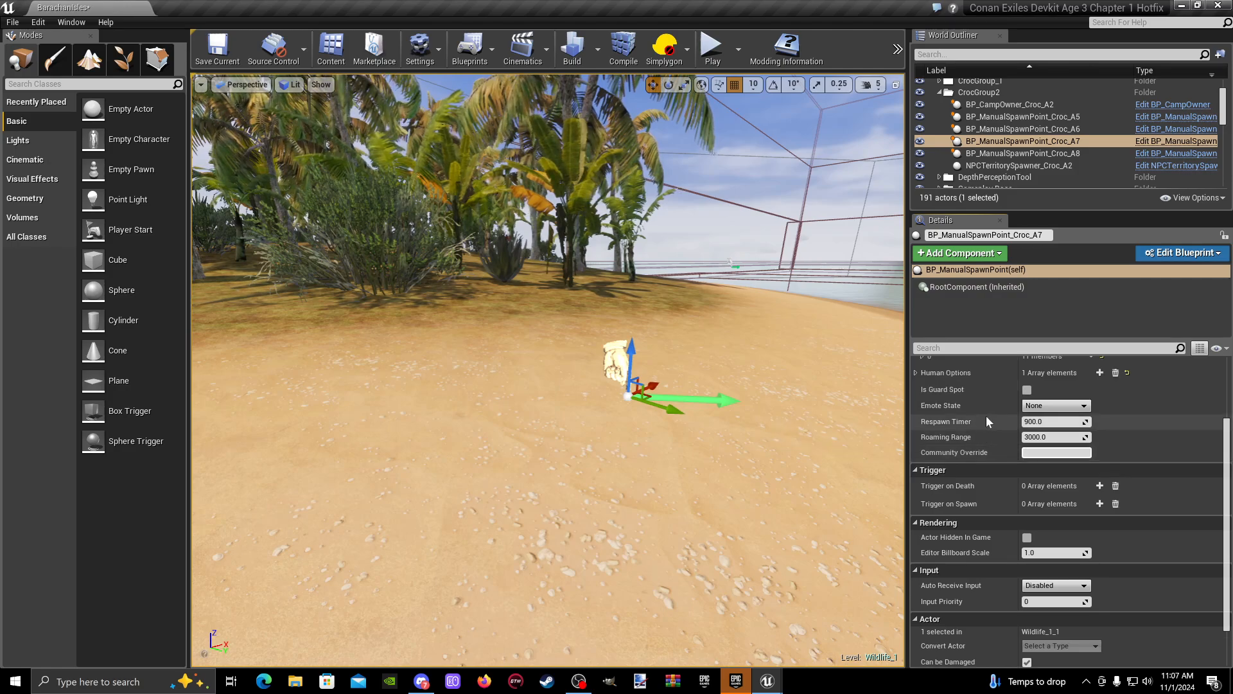
scroll(1041, 495, "up", 2)
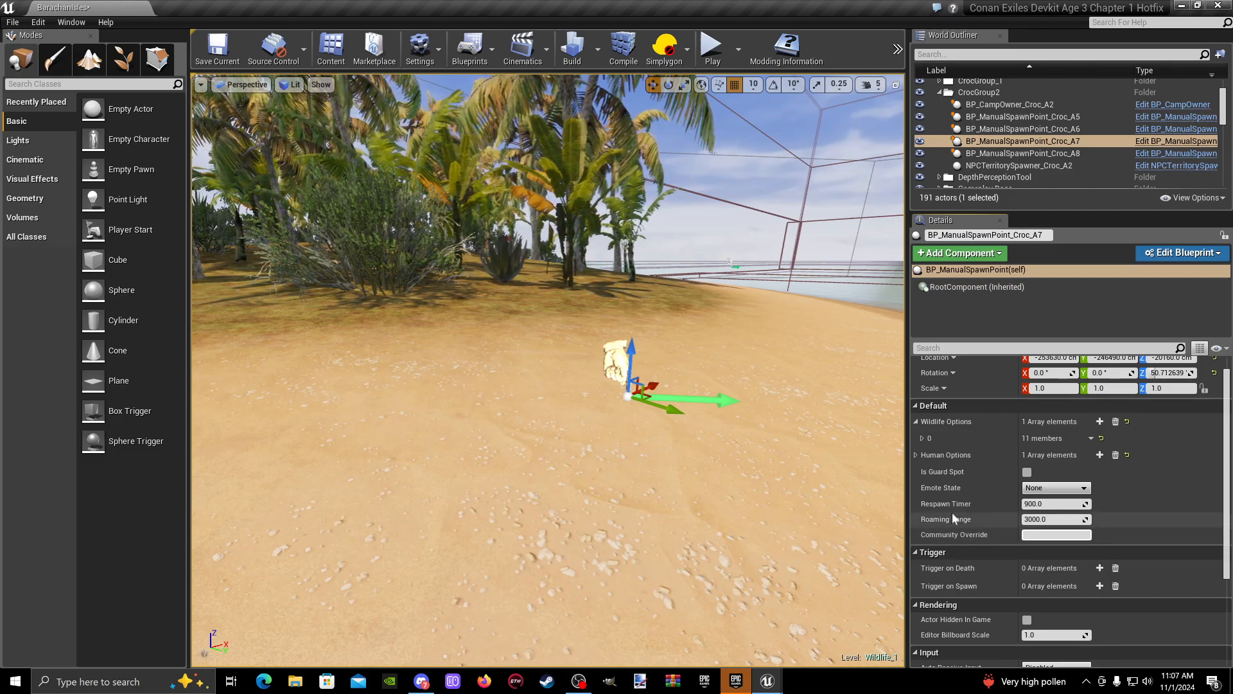
- Expand the spawn point's wildlife entry again and look over the whole camp and small island from the water
right_click_drag(738, 398, 613, 402)
key("d")
key("a")
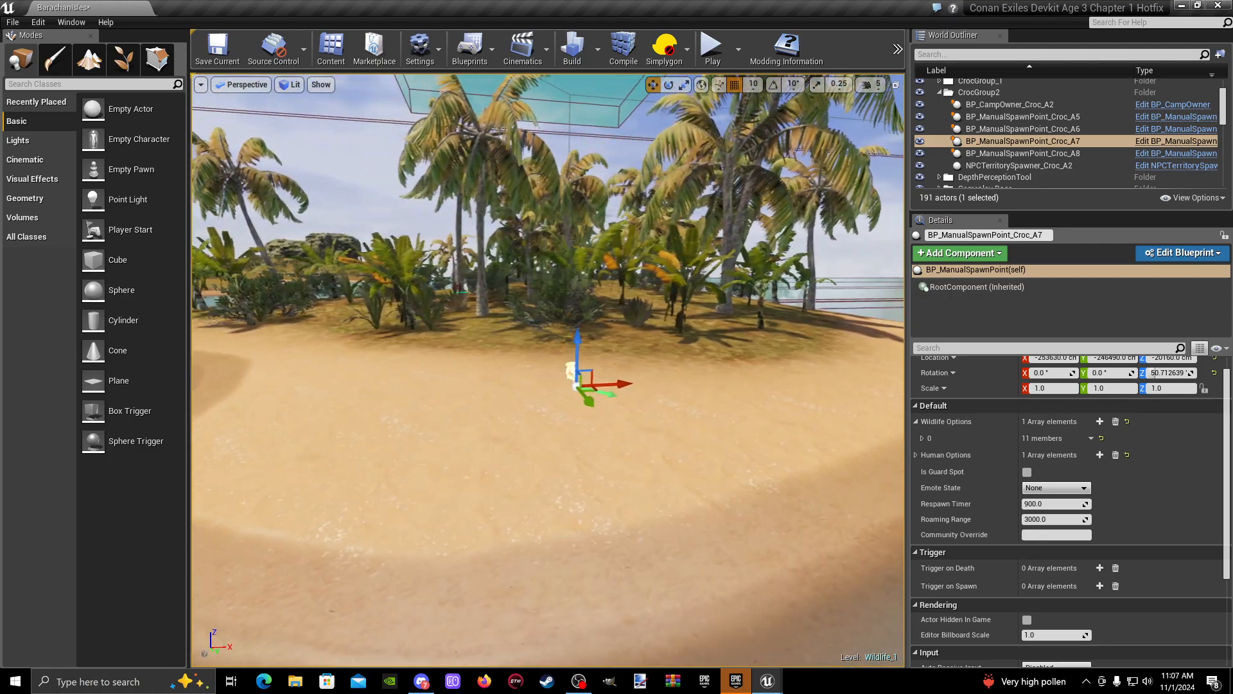
left_click(921, 438)
key("s")
right_click_drag(827, 343, 827, 318)
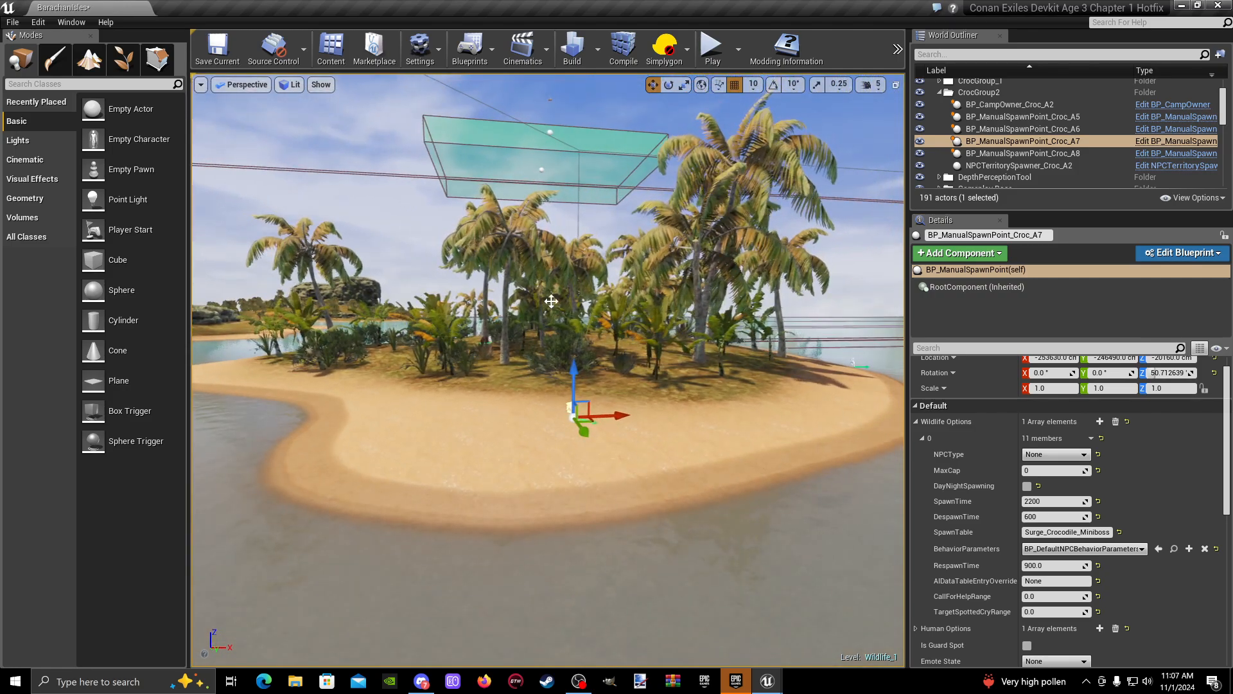
mouse_move(551, 302)
right_mouse_down()
mouse_move(512, 310)
mouse_move(539, 309)
mouse_move(514, 311)
mouse_move(530, 311)
right_mouse_up()
key("a")
key("w")
key("s")
key("w")
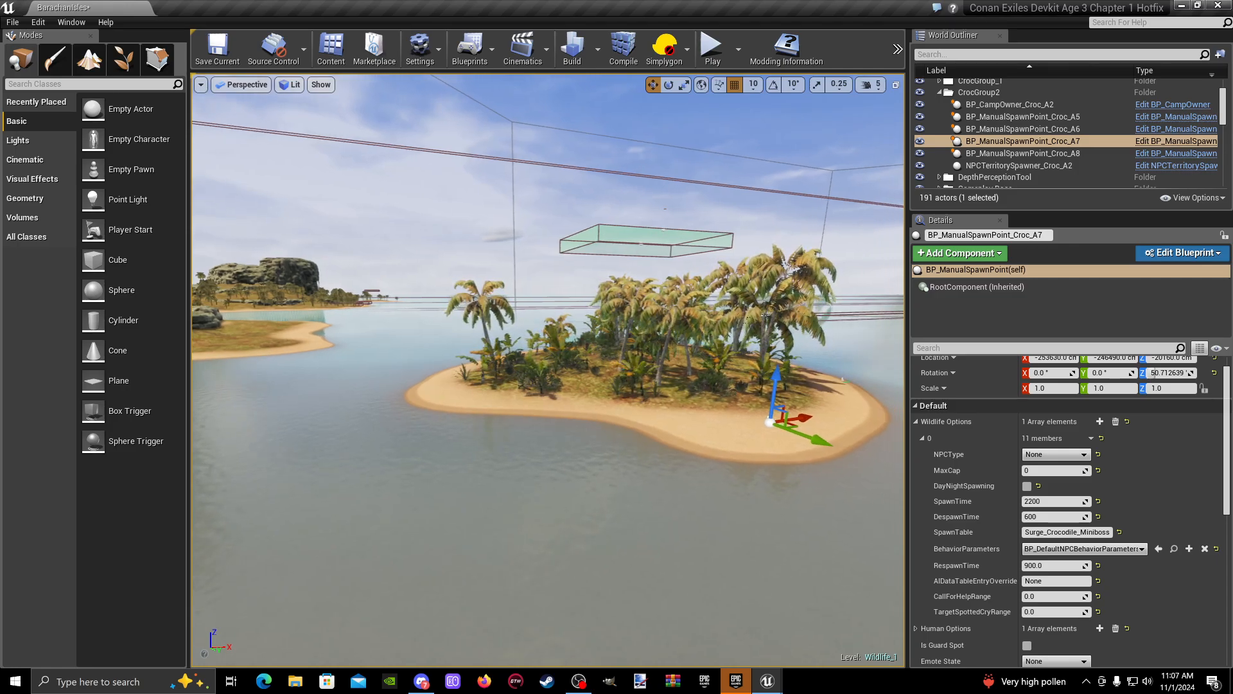
mouse_move(530, 311)
right_mouse_down()
mouse_move(546, 311)
mouse_move(537, 316)
right_mouse_up()
key("d")
mouse_move(630, 369)
right_mouse_down()
mouse_move(571, 365)
mouse_move(633, 383)
mouse_move(636, 350)
right_mouse_up()
key("w")
key("s")
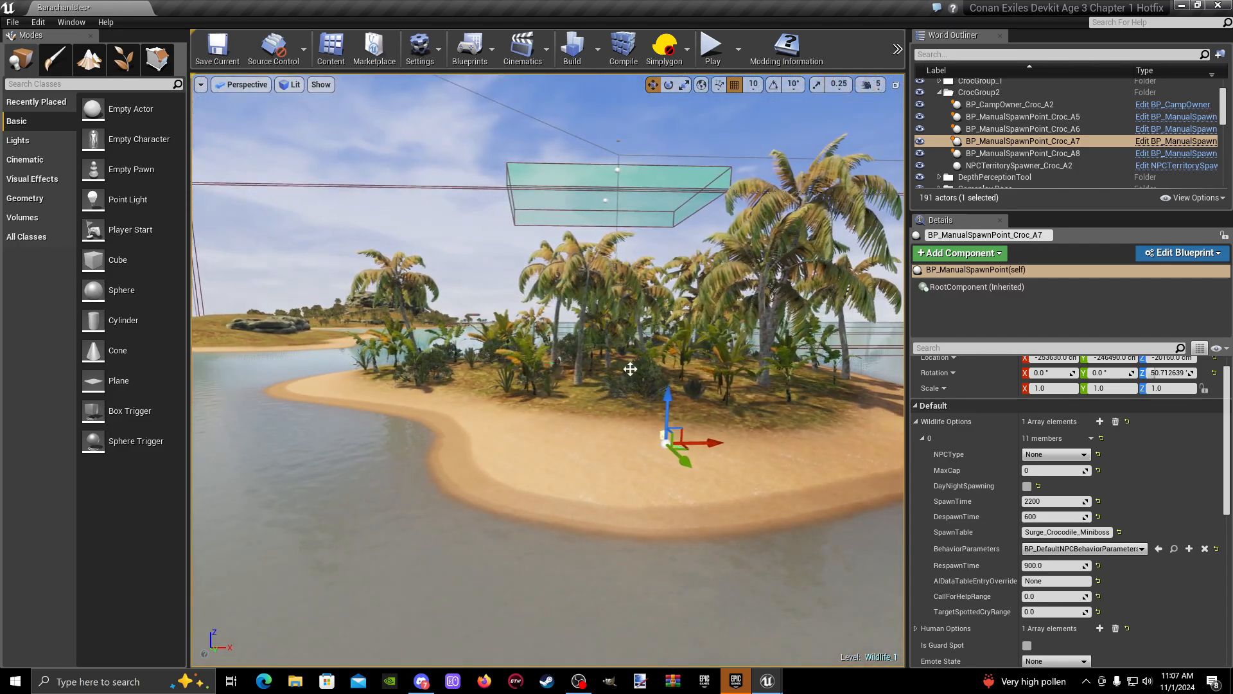